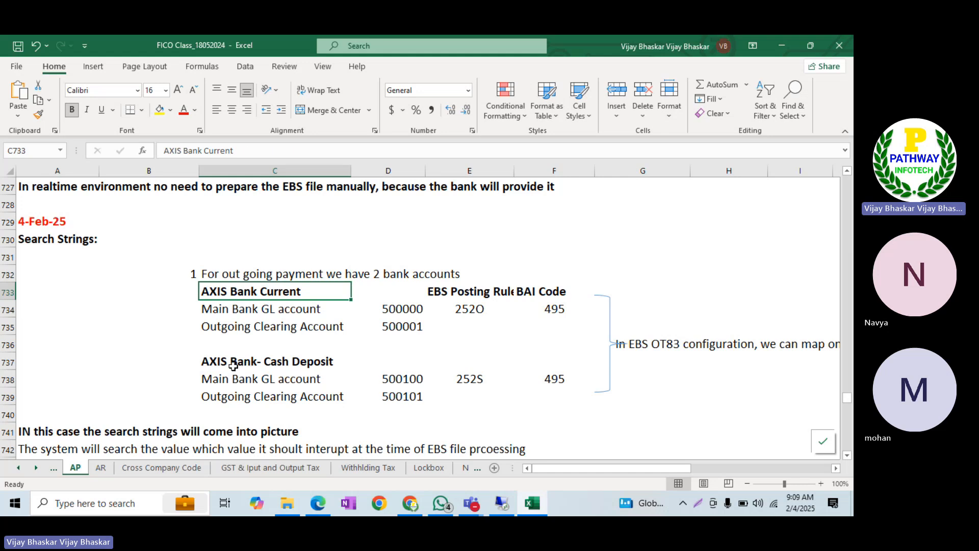
Rename the AXIS Bank Current heading to KOTACK Bank Current
{"action": "left_click", "coordinate": [254, 360]}
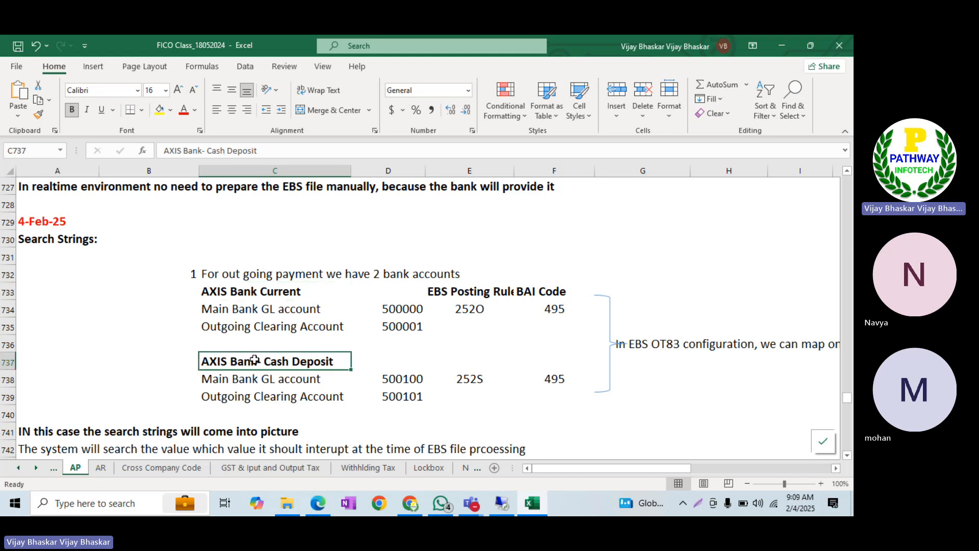
{"action": "double_click", "coordinate": [258, 360]}
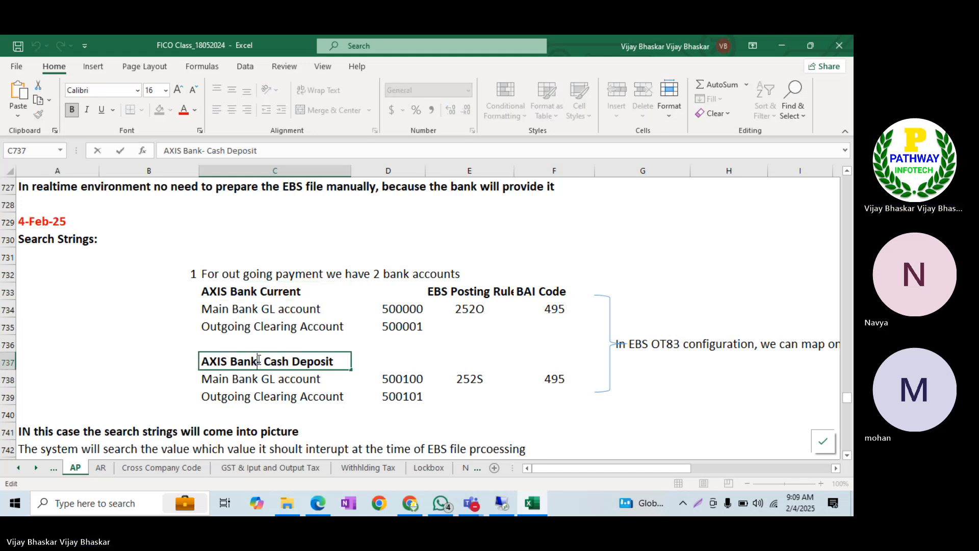
{"action": "key", "text": "Return"}
{"action": "left_click", "coordinate": [251, 361]}
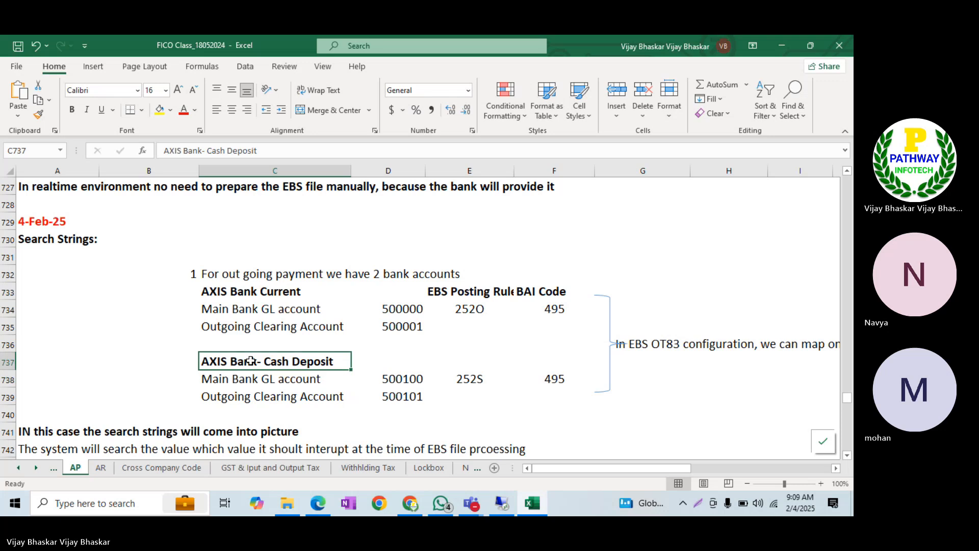
{"action": "left_click", "coordinate": [226, 292]}
{"action": "double_click", "coordinate": [226, 292]}
{"action": "key", "text": "BackSpace"}
{"action": "key", "text": "BackSpace"}
{"action": "key", "text": "BackSpace"}
{"action": "key", "text": "BackSpace"}
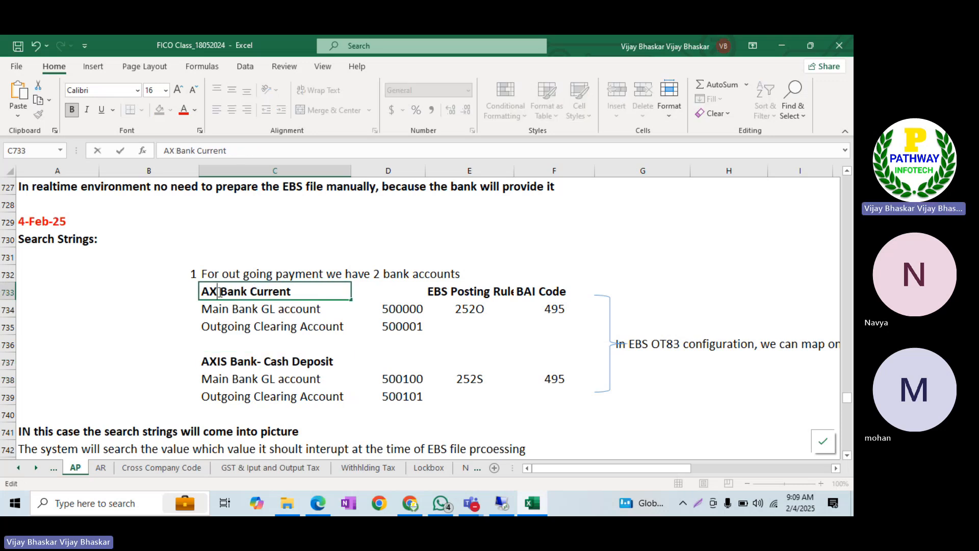
{"action": "type", "text": "KOTACK"}
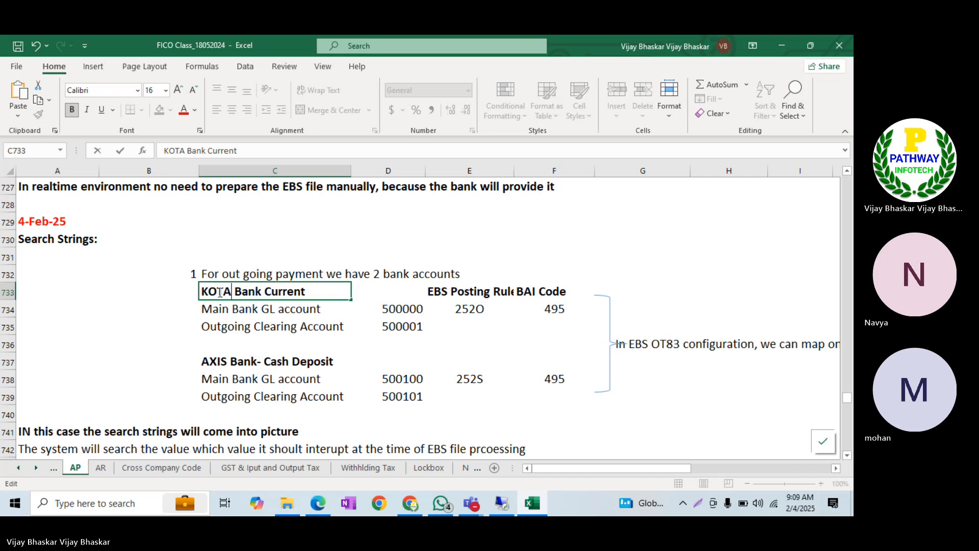
{"action": "key", "text": "Return"}
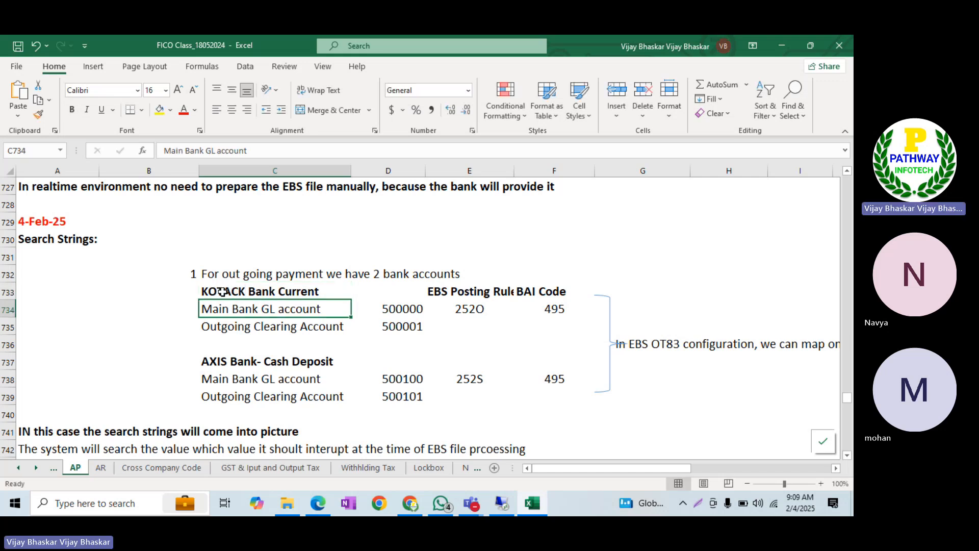
Rename the Cash Deposit heading to KOTACK Bank- Cash Deposit
{"action": "left_click", "coordinate": [227, 359]}
{"action": "double_click", "coordinate": [227, 359]}
{"action": "key", "text": "BackSpace"}
{"action": "key", "text": "BackSpace"}
{"action": "key", "text": "BackSpace"}
{"action": "key", "text": "BackSpace"}
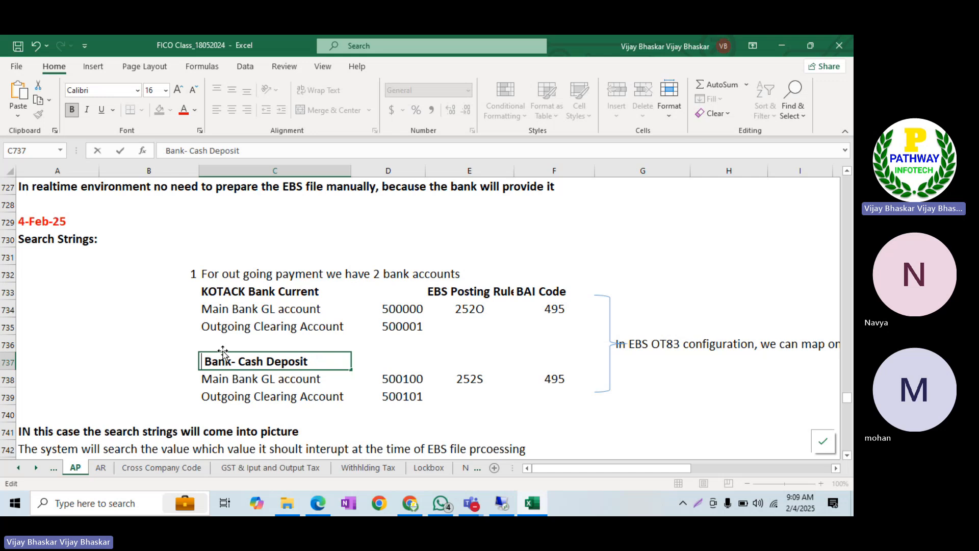
{"action": "type", "text": "KOTACK"}
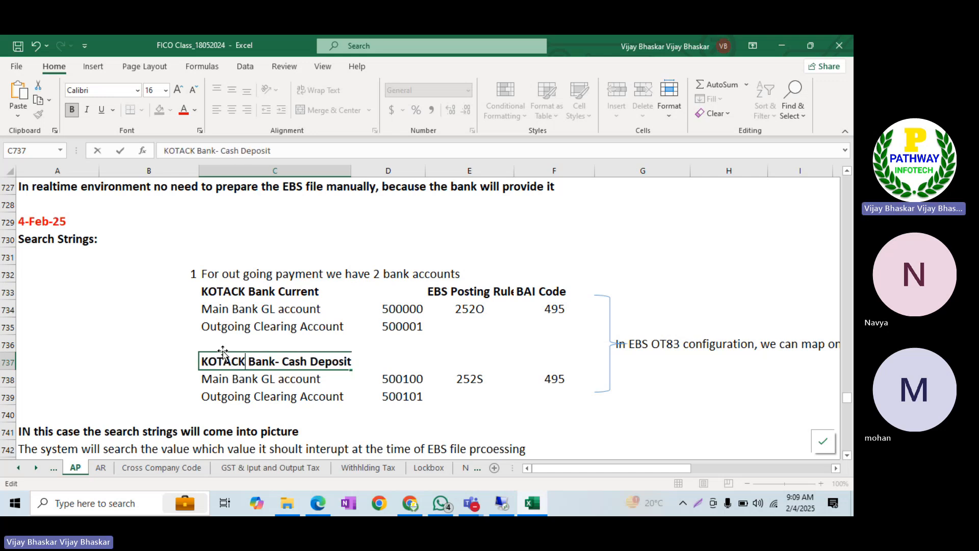
{"action": "key", "text": "Return"}
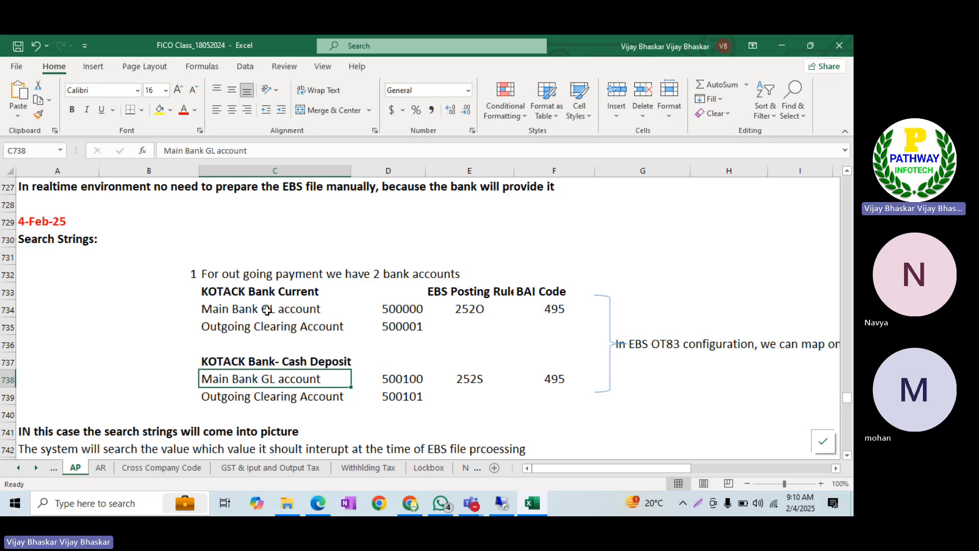
{"action": "left_click", "coordinate": [268, 310]}
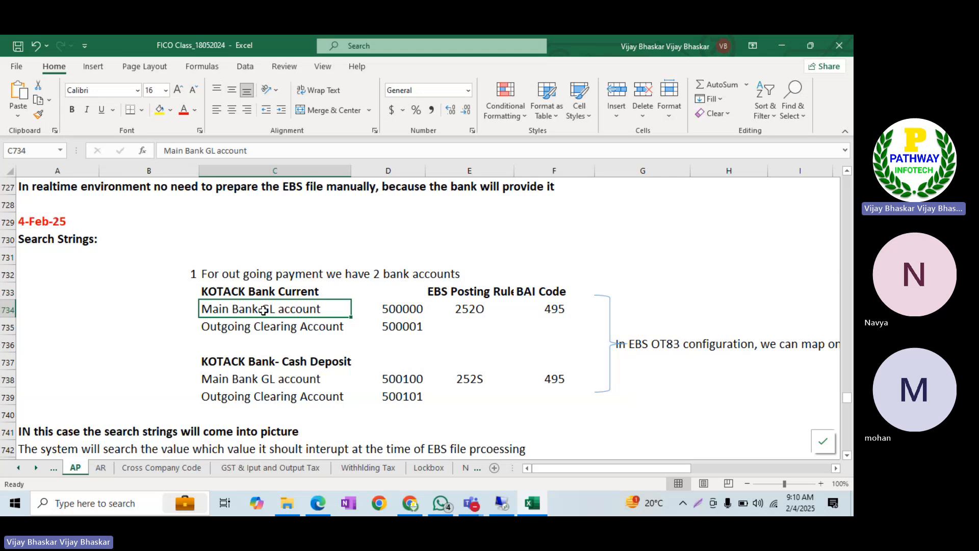
{"action": "left_click", "coordinate": [313, 328]}
{"action": "left_click", "coordinate": [403, 329]}
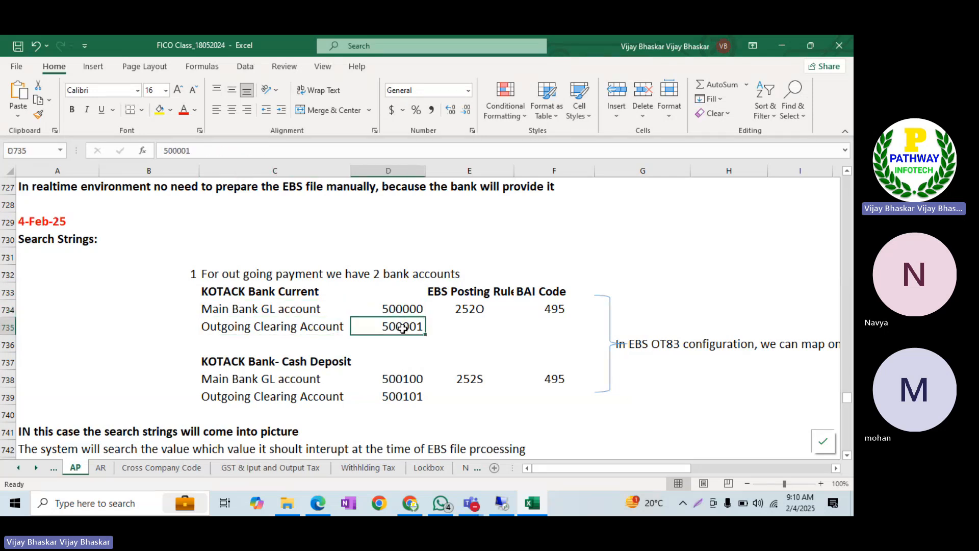
{"action": "left_click", "coordinate": [267, 366]}
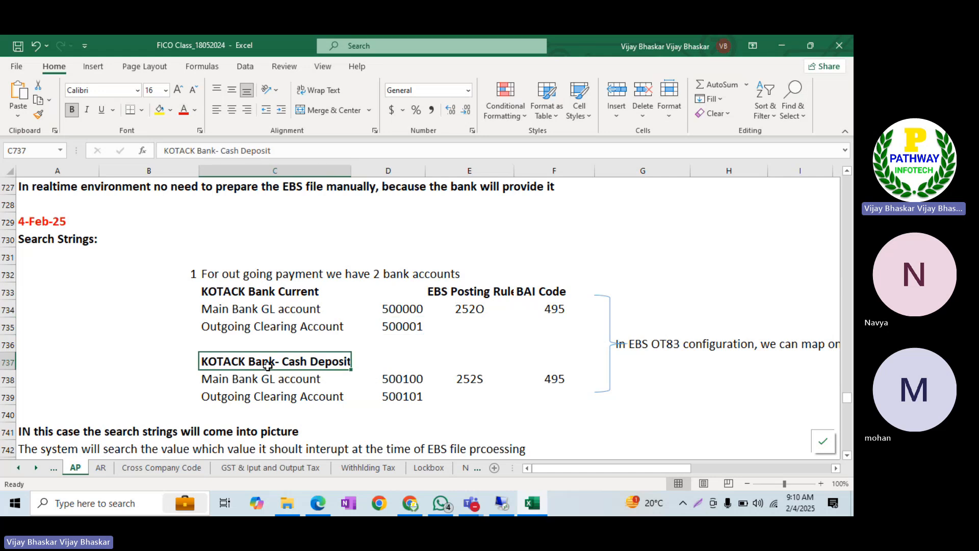
{"action": "left_click", "coordinate": [391, 381]}
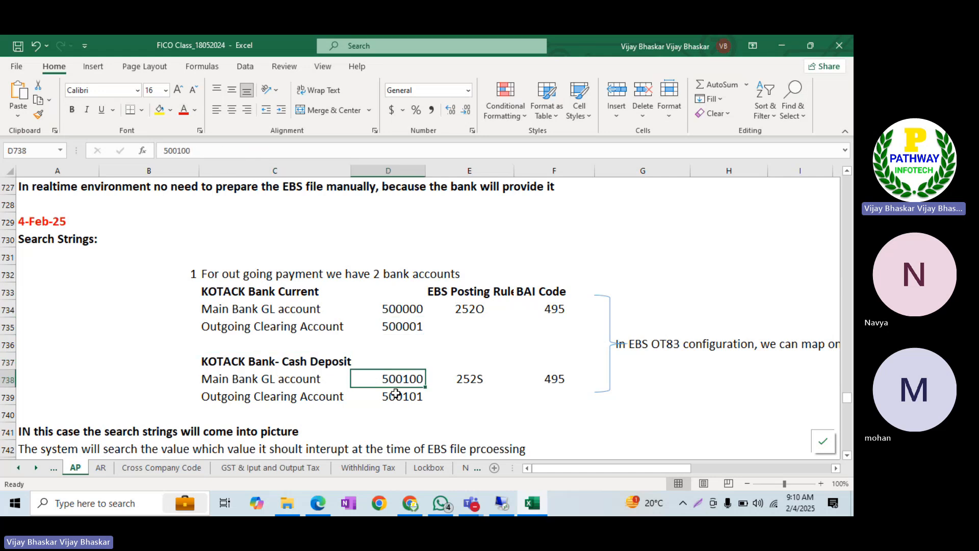
{"action": "left_click", "coordinate": [393, 399]}
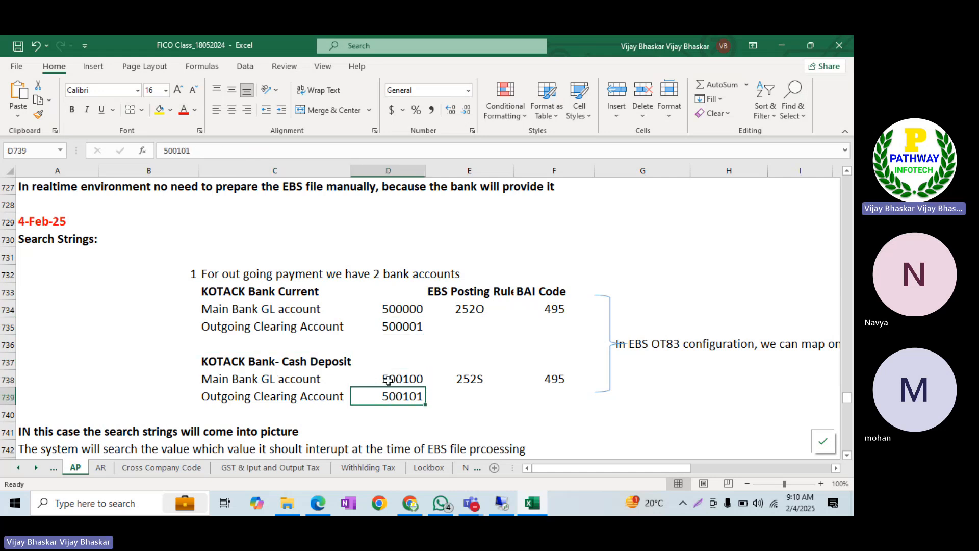
{"action": "left_click", "coordinate": [389, 385]}
{"action": "left_click", "coordinate": [391, 396]}
{"action": "left_click", "coordinate": [396, 309]}
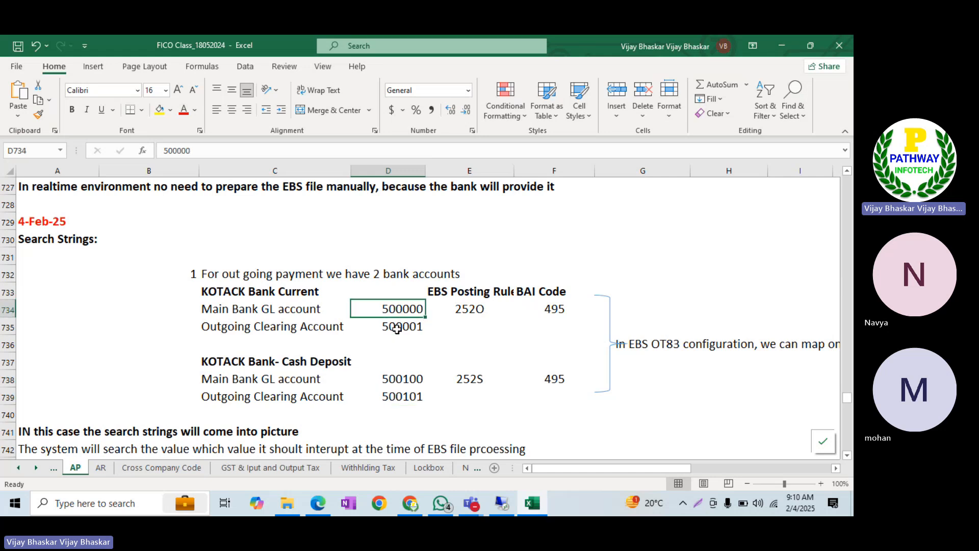
{"action": "left_click", "coordinate": [396, 378]}
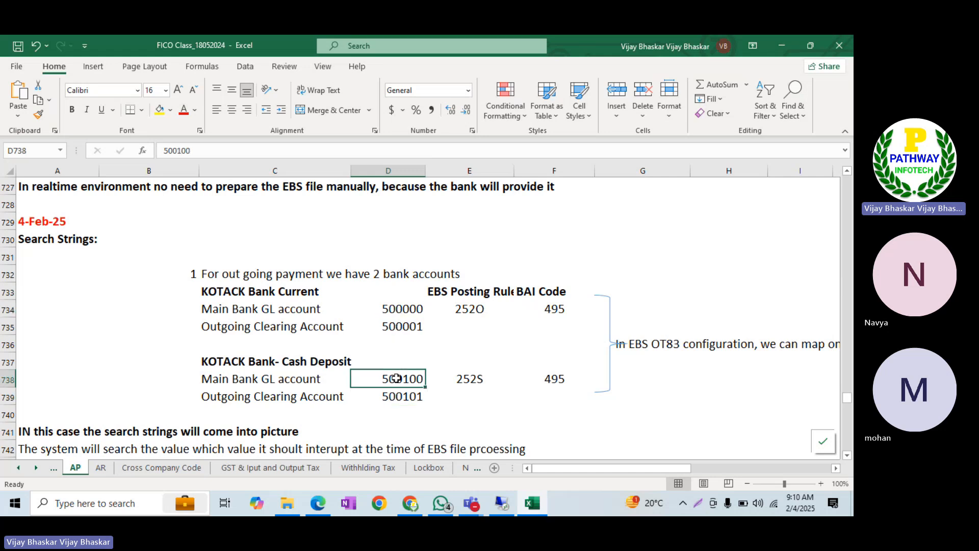
{"action": "left_click", "coordinate": [561, 308]}
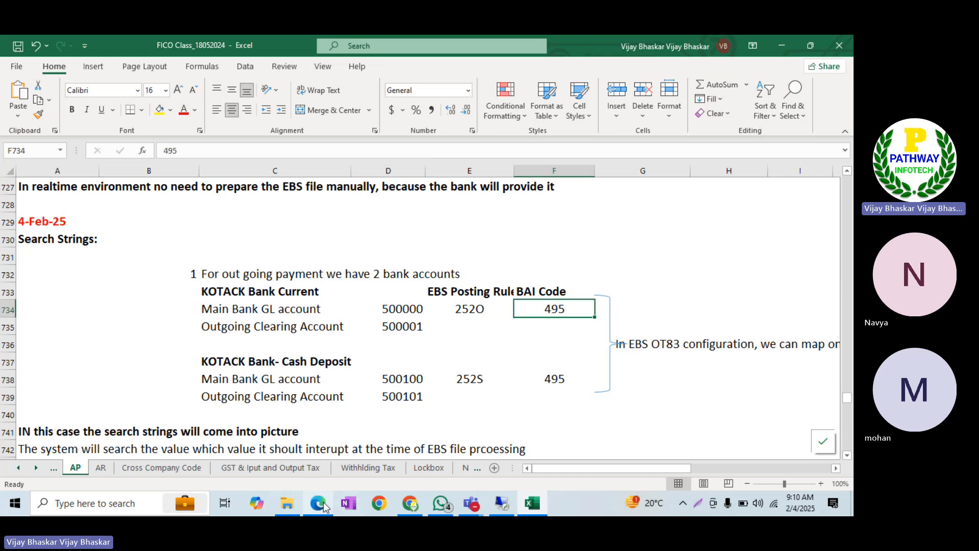
{"action": "left_click", "coordinate": [321, 503]}
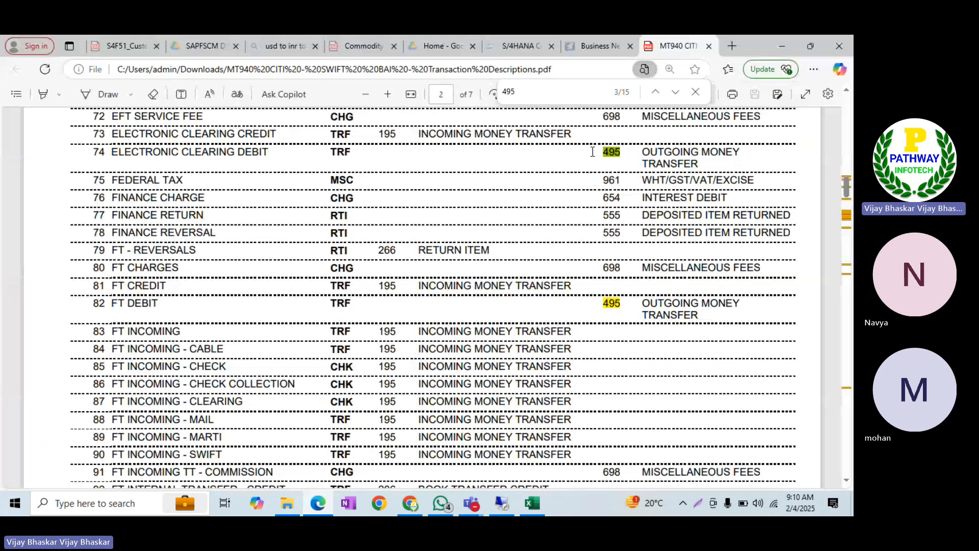
{"action": "left_click", "coordinate": [780, 46]}
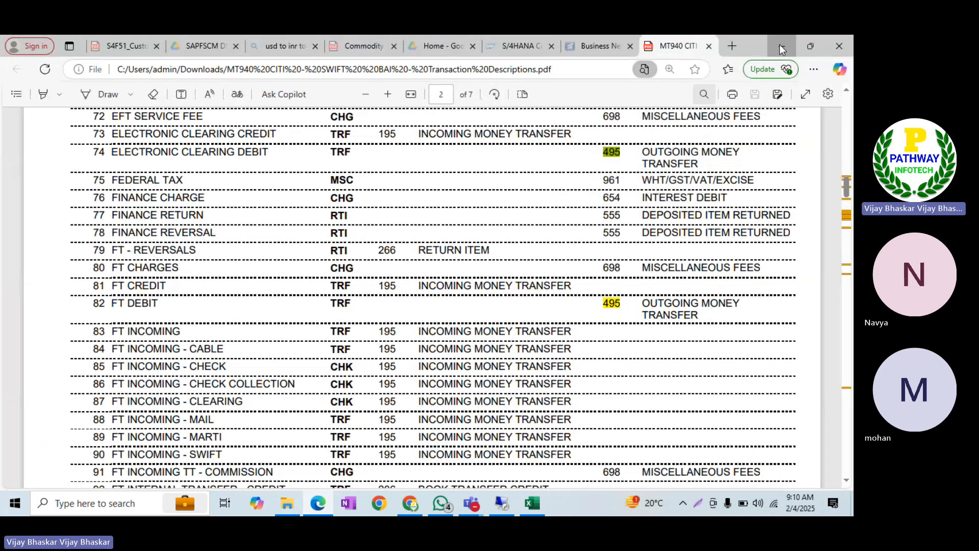
{"action": "left_click", "coordinate": [546, 380]}
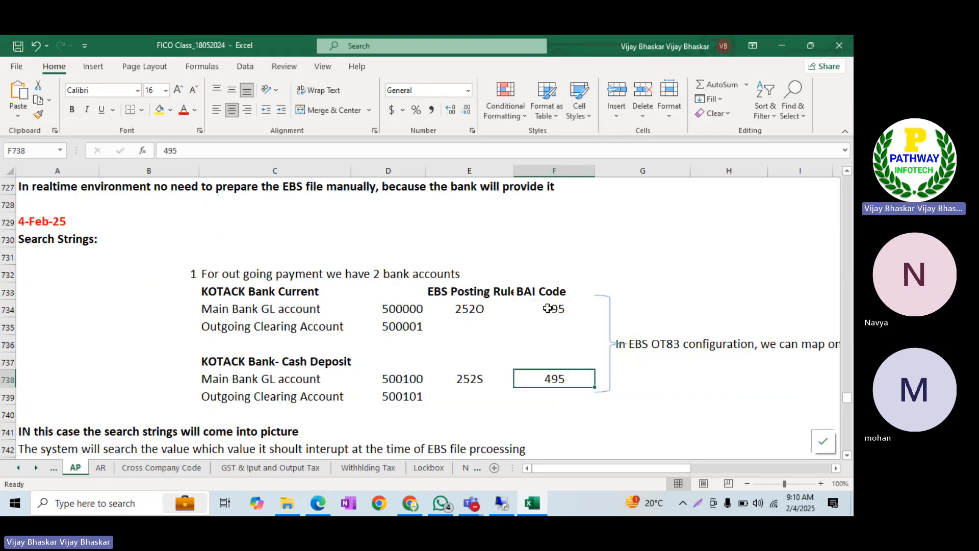
Compare both accounts' BAI code 495 and main GL rows, then return to the SAP session
{"action": "left_click", "coordinate": [547, 308]}
{"action": "left_click", "coordinate": [545, 377]}
{"action": "left_click", "coordinate": [555, 309]}
{"action": "left_click", "coordinate": [546, 378]}
{"action": "left_click", "coordinate": [259, 308]}
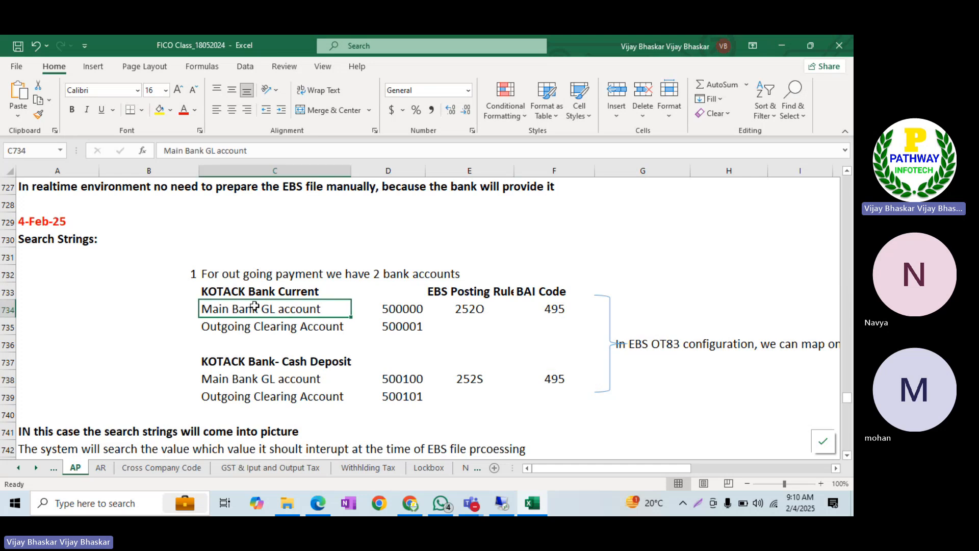
{"action": "left_click", "coordinate": [254, 375]}
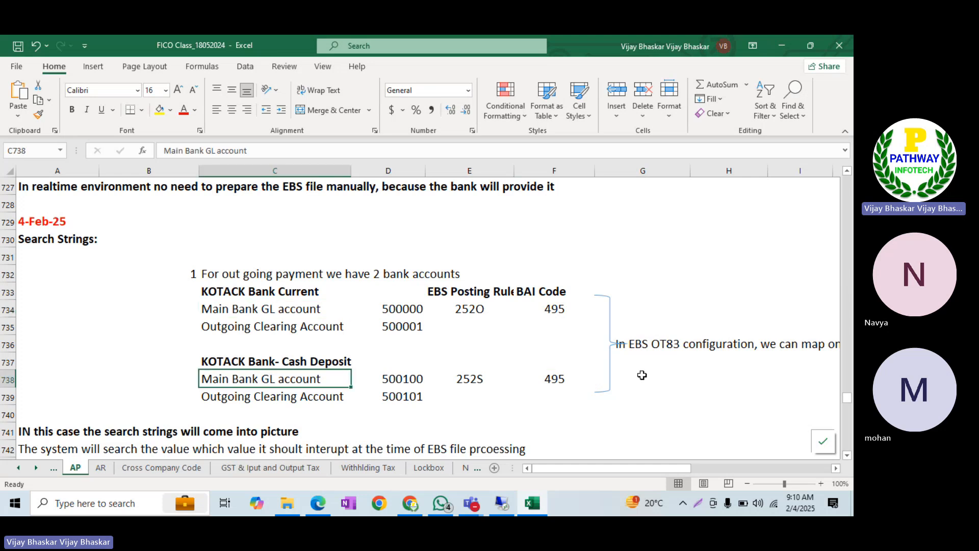
{"action": "left_click", "coordinate": [562, 310]}
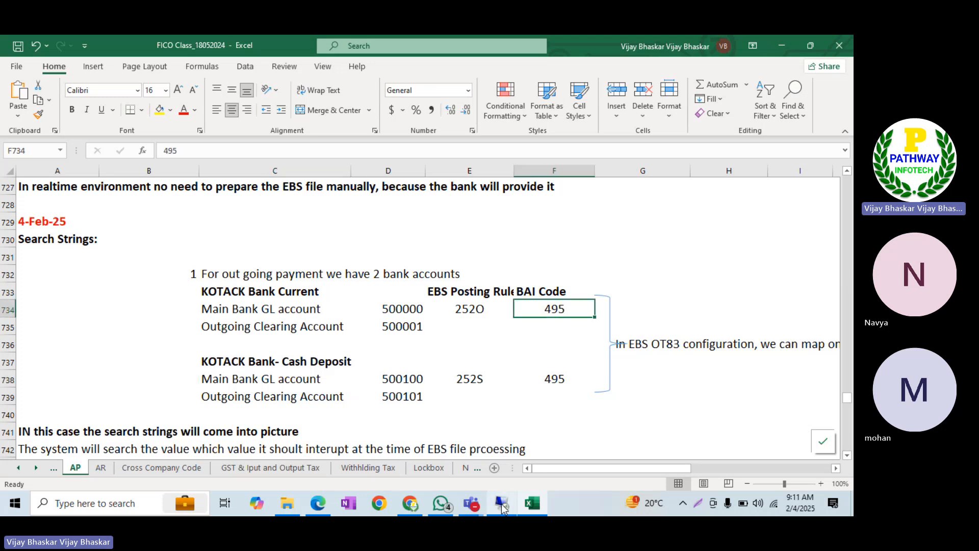
{"action": "left_click", "coordinate": [503, 507]}
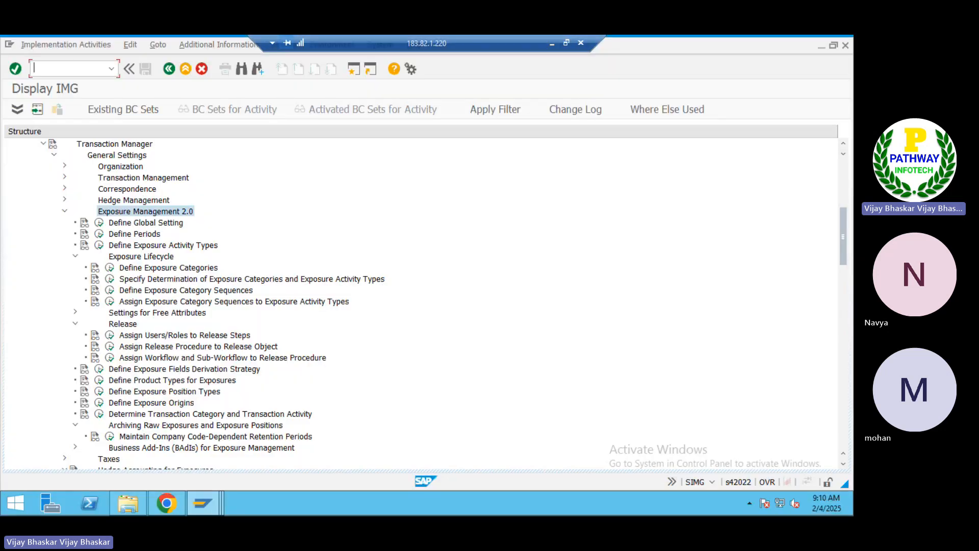
Run OT83 with chart of accounts IALL and load BAI_ITIN's external transaction type assignments
{"action": "type", "text": "/not83"}
{"action": "key", "text": "Return"}
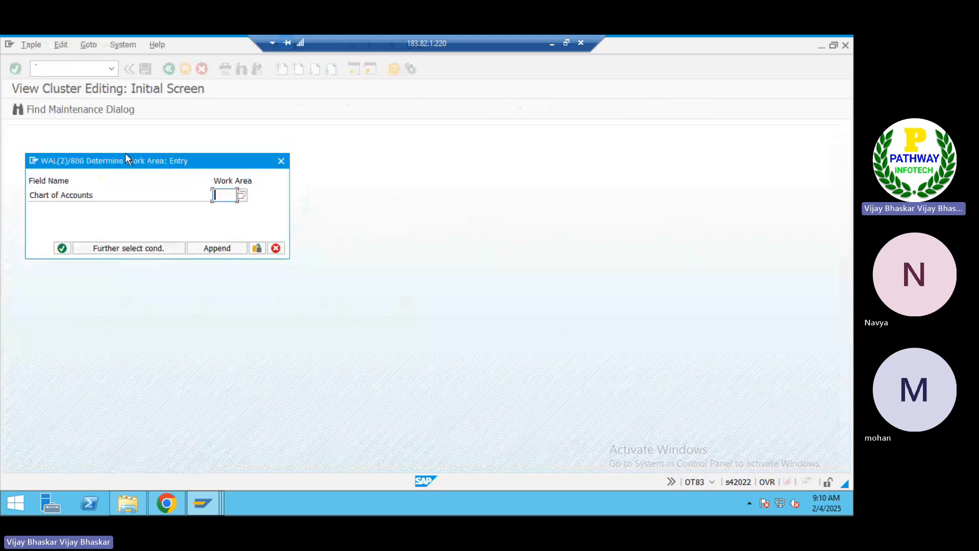
{"action": "type", "text": "iall"}
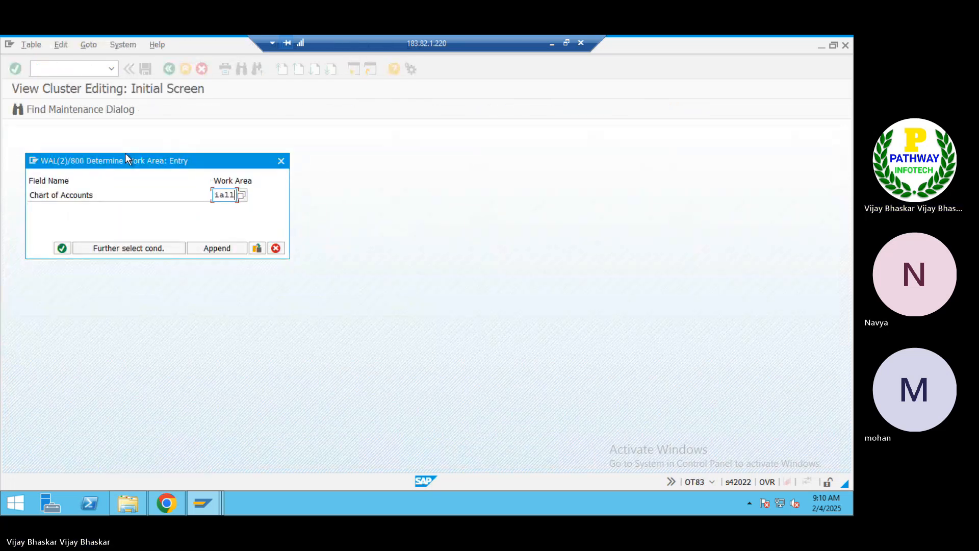
{"action": "key", "text": "Return"}
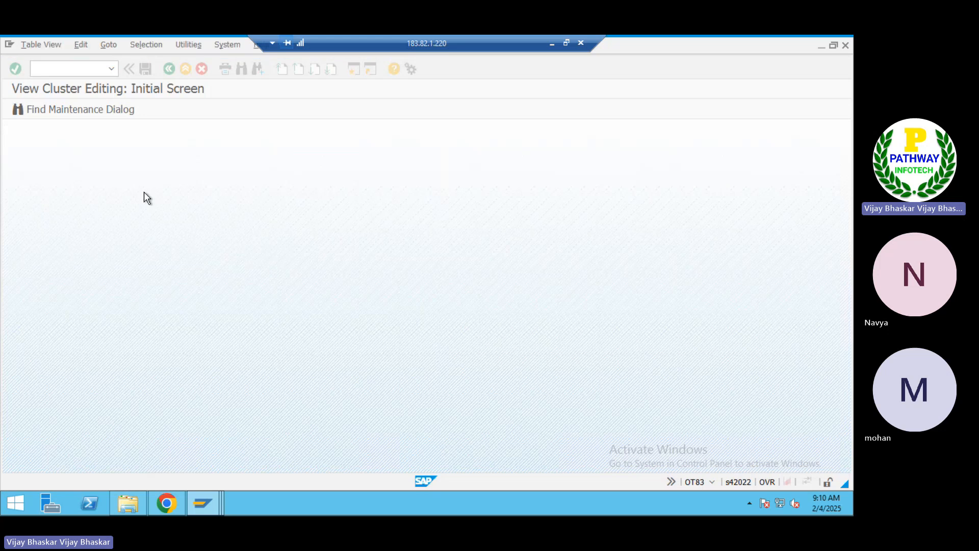
{"action": "double_click", "coordinate": [75, 200]}
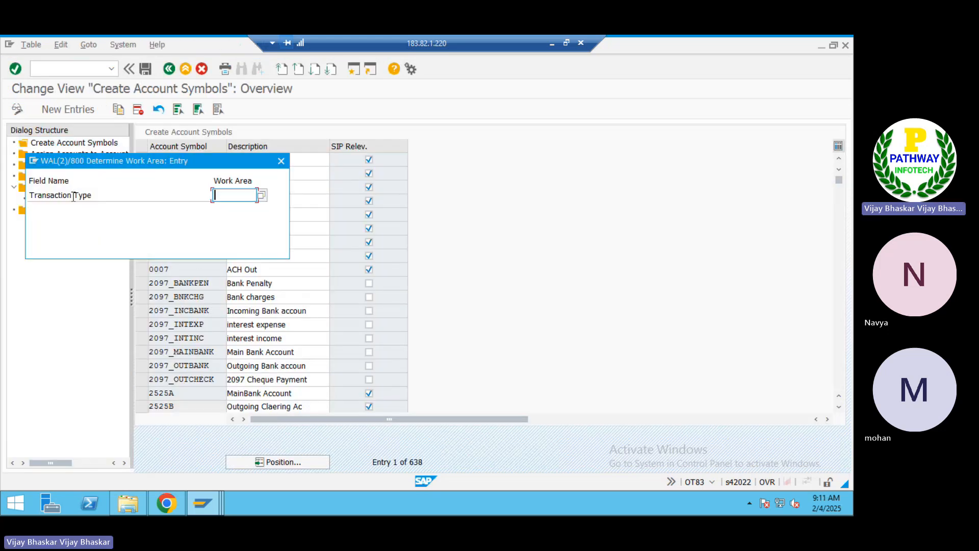
{"action": "key", "text": "Down"}
{"action": "key", "text": "Down"}
{"action": "key", "text": "Down"}
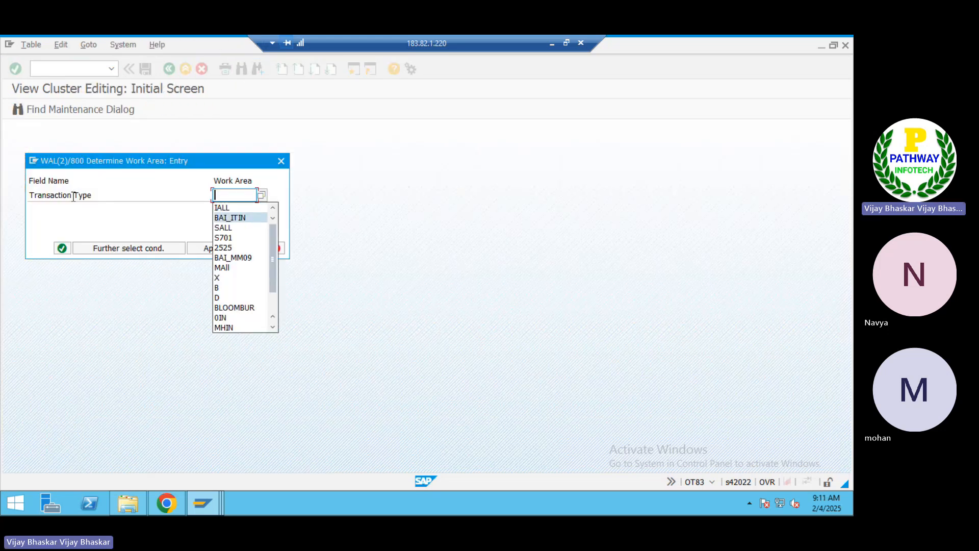
{"action": "key", "text": "Return"}
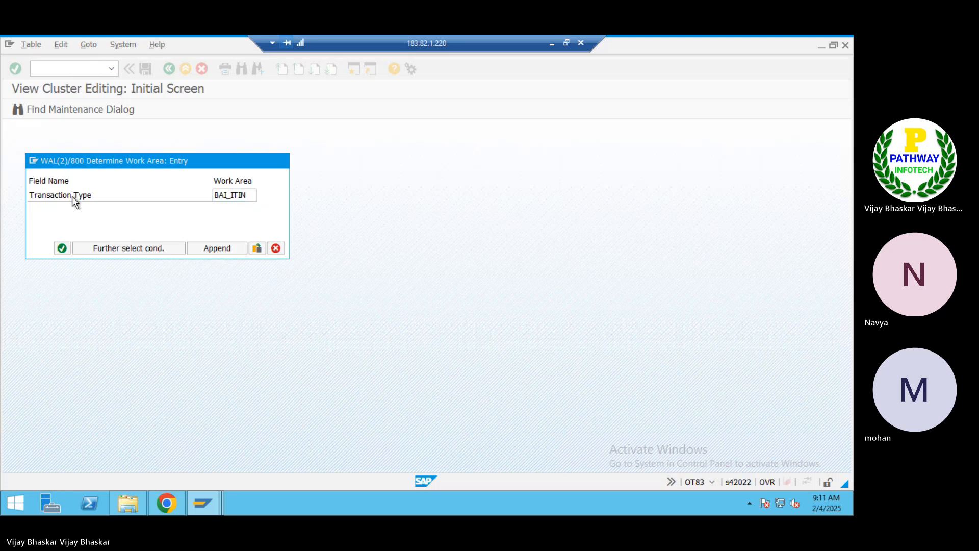
{"action": "key", "text": "Return"}
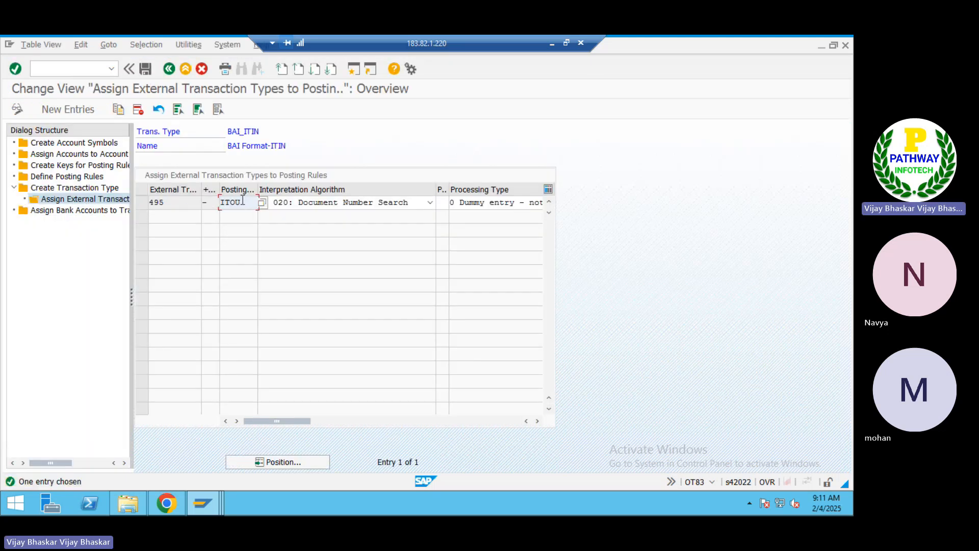
{"action": "left_click", "coordinate": [140, 207]}
{"action": "left_click", "coordinate": [118, 108]}
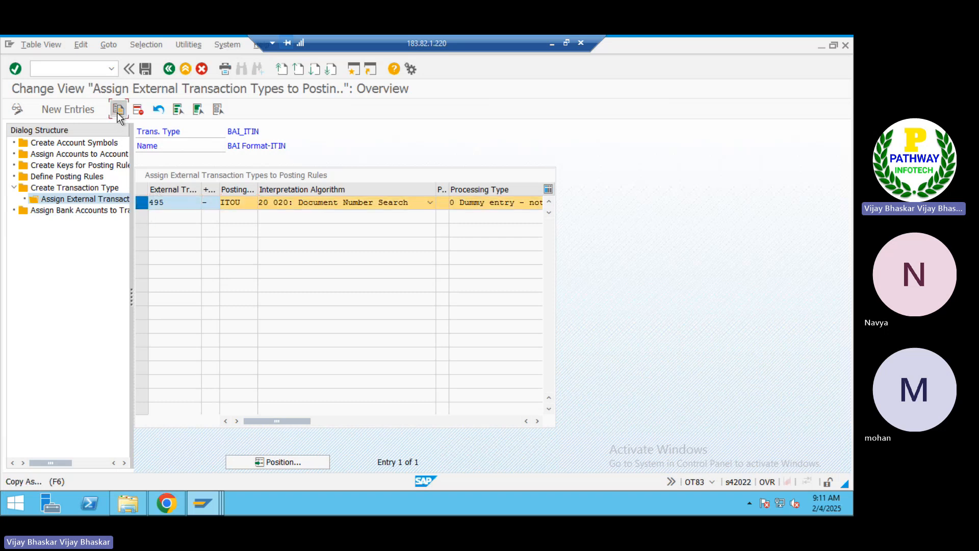
{"action": "left_click", "coordinate": [248, 204]}
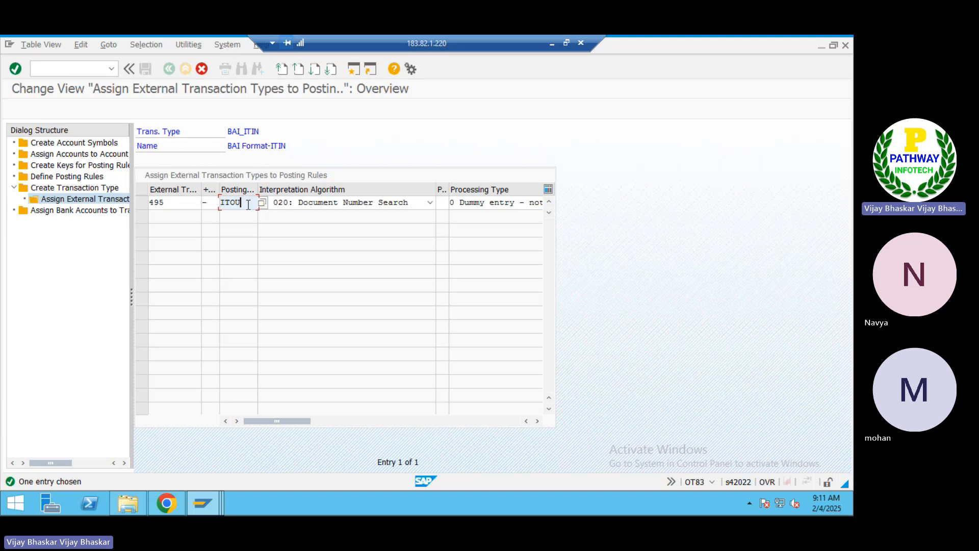
{"action": "key", "text": "BackSpace"}
{"action": "key", "text": "BackSpace"}
{"action": "key", "text": "BackSpace"}
{"action": "key", "text": "BackSpace"}
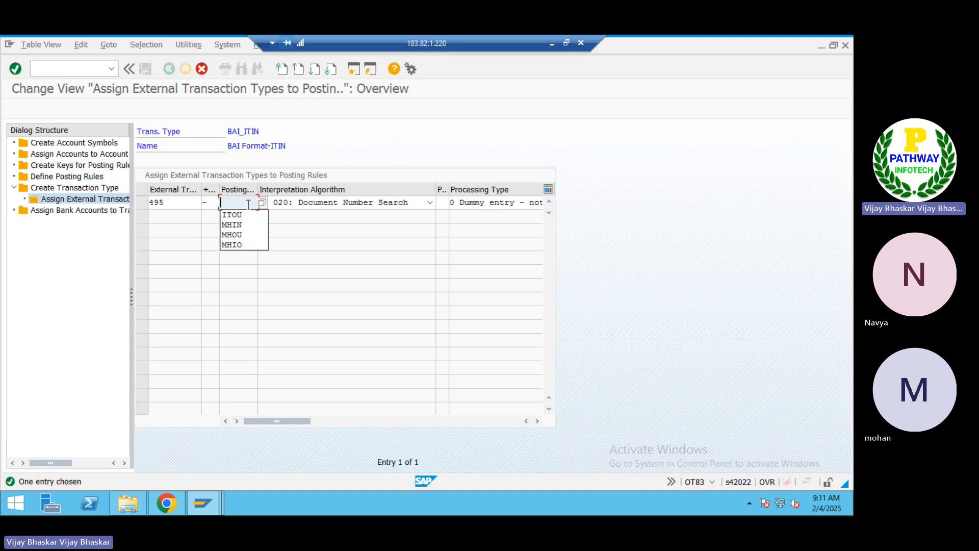
{"action": "key", "text": "Down"}
{"action": "key", "text": "Down"}
{"action": "key", "text": "Down"}
{"action": "key", "text": "Return"}
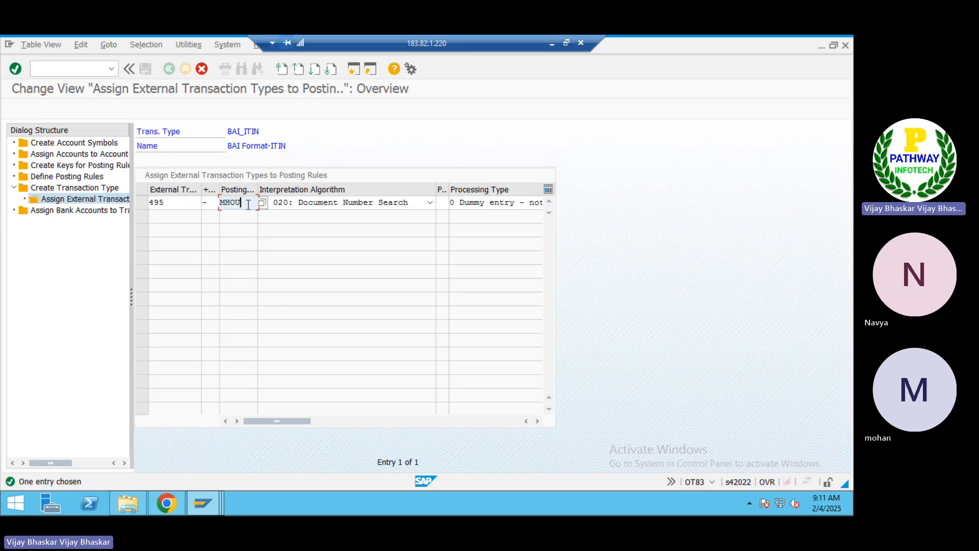
{"action": "key", "text": "Return"}
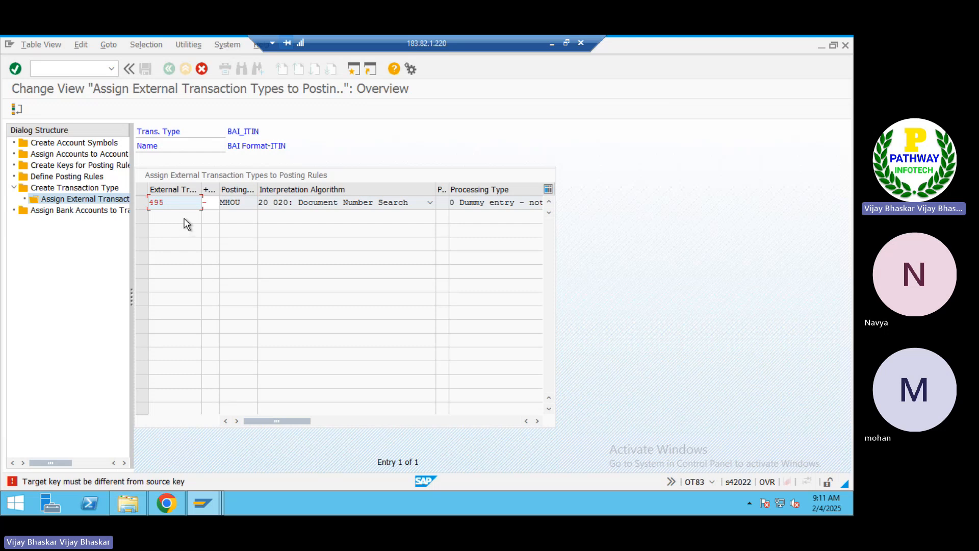
{"action": "double_click", "coordinate": [177, 203]}
{"action": "key", "text": "Home"}
{"action": "left_click", "coordinate": [202, 68]}
{"action": "left_click", "coordinate": [179, 267]}
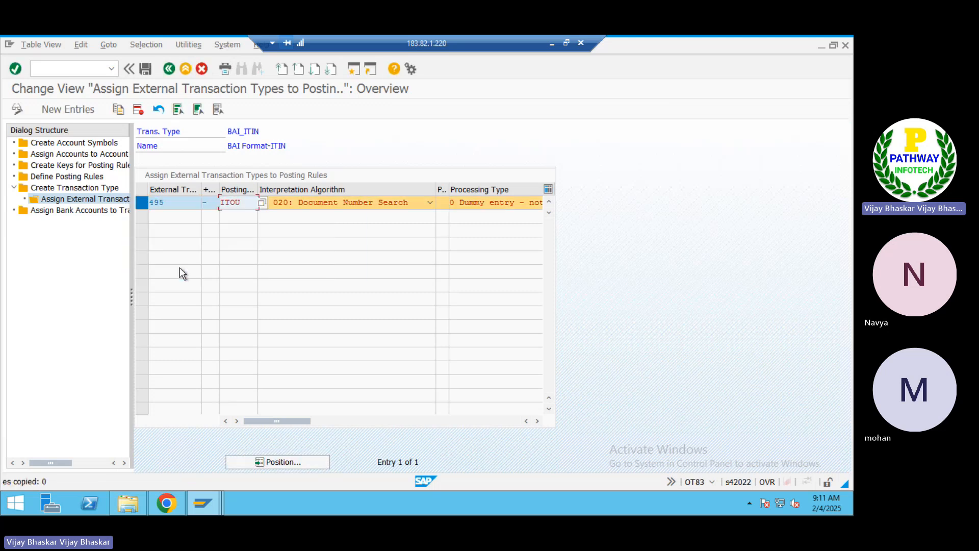
{"action": "left_click", "coordinate": [207, 71]}
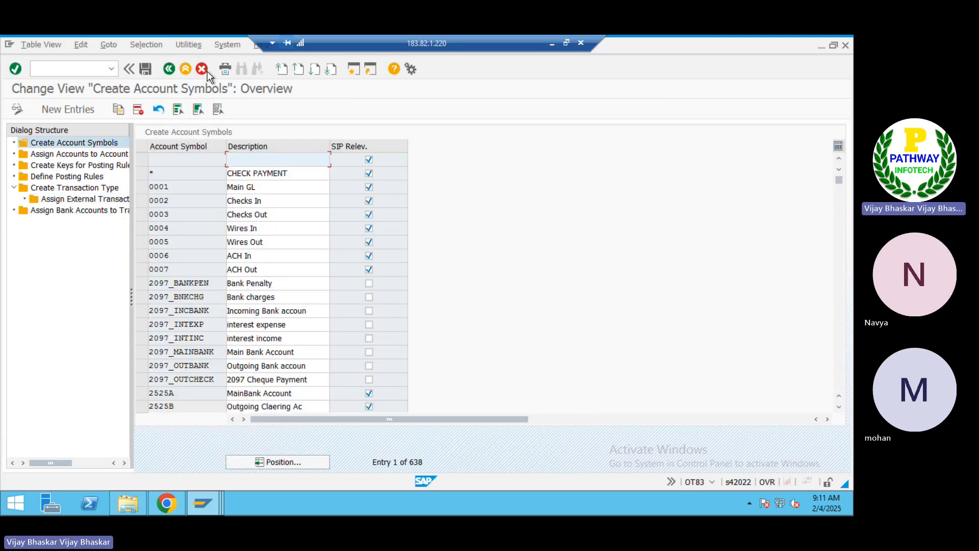
{"action": "left_click", "coordinate": [78, 203]}
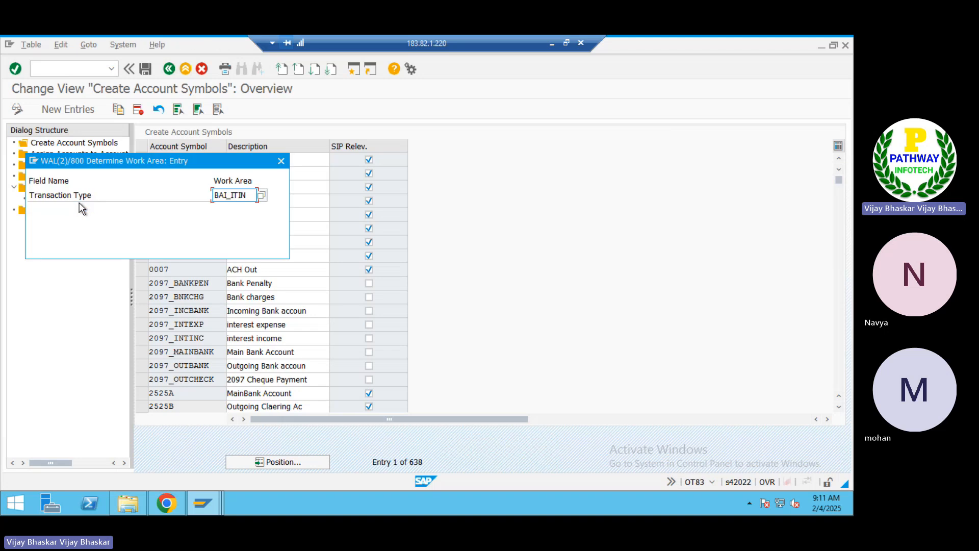
{"action": "key", "text": "Return"}
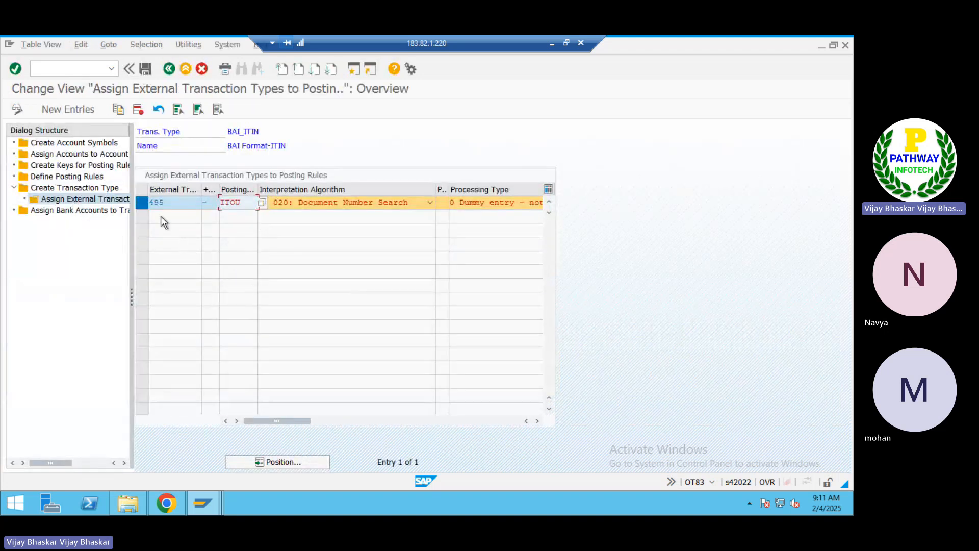
{"action": "left_click", "coordinate": [144, 203]}
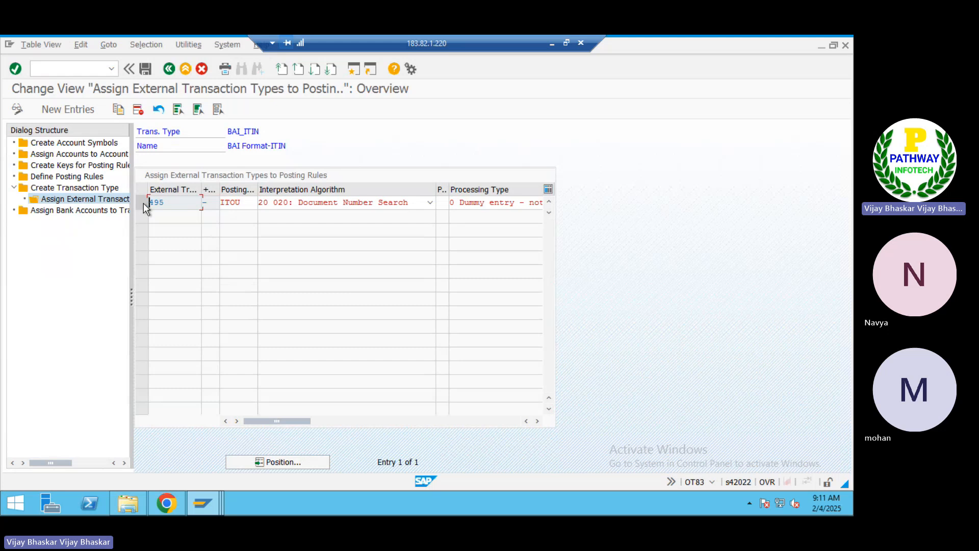
{"action": "left_click_drag", "start_coordinate": [182, 199], "coordinate": [129, 197]}
{"action": "left_click", "coordinate": [269, 133]}
{"action": "left_click_drag", "start_coordinate": [269, 133], "coordinate": [202, 133]}
{"action": "left_click", "coordinate": [202, 133]}
Minimize SAP and review the Outgoing Clearing row and posting rules 252O and 252S in Excel
{"action": "left_click", "coordinate": [553, 46]}
{"action": "mouse_move", "coordinate": [470, 503]}
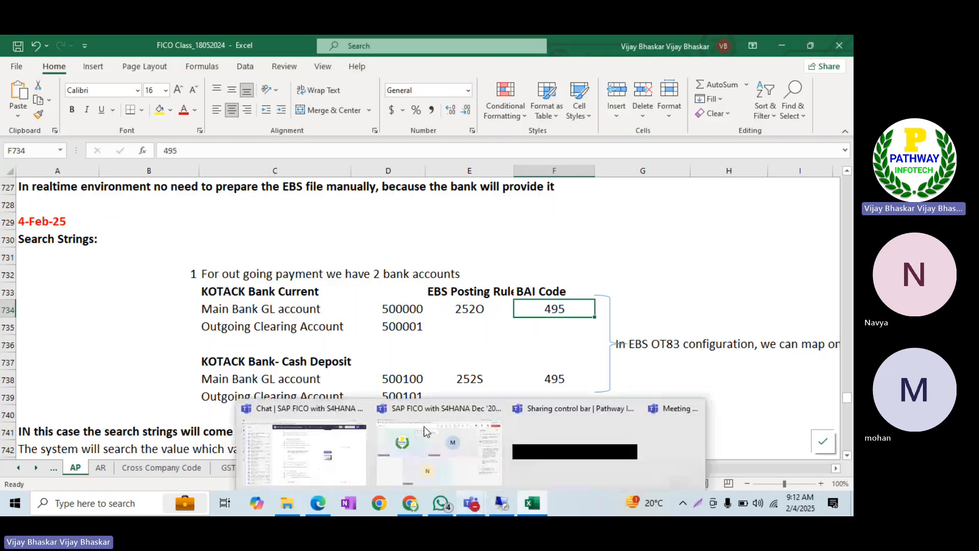
{"action": "left_click", "coordinate": [346, 322]}
{"action": "scroll", "coordinate": [456, 320], "scroll_direction": "down", "scroll_amount": 1}
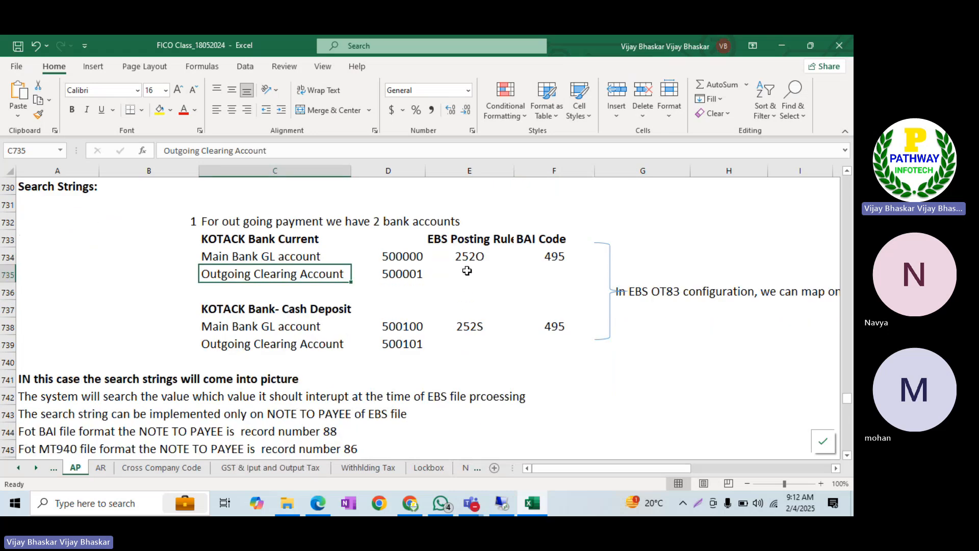
{"action": "left_click", "coordinate": [466, 258]}
{"action": "left_click", "coordinate": [469, 326]}
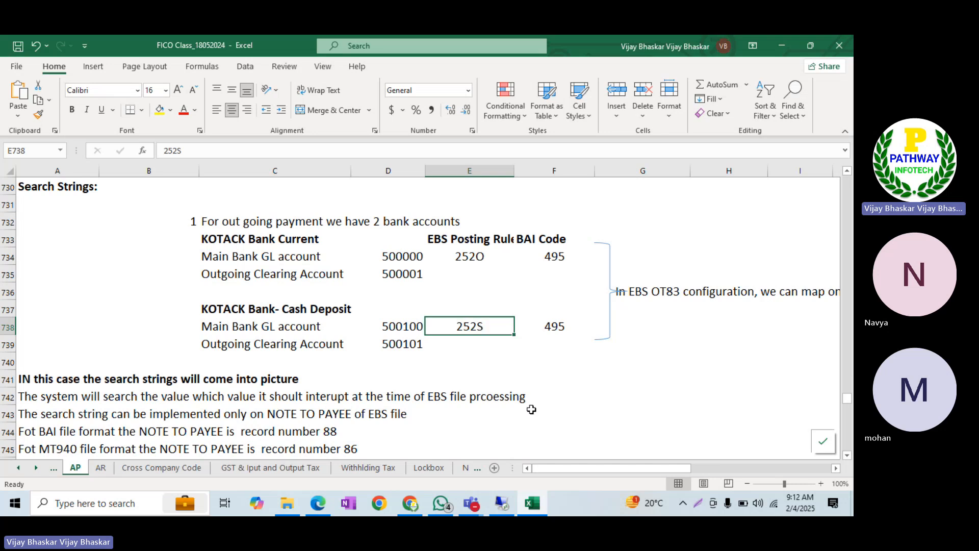
Search the BAI transaction code PDF for 'charges' and step through the matches
{"action": "left_click", "coordinate": [318, 504]}
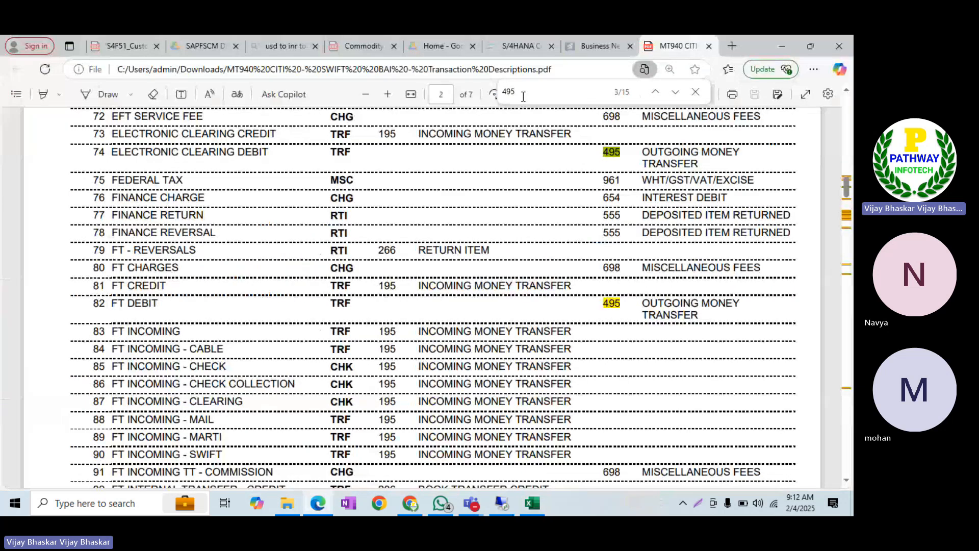
{"action": "key", "text": "BackSpace"}
{"action": "key", "text": "BackSpace"}
{"action": "key", "text": "BackSpace"}
{"action": "type", "text": "charges"}
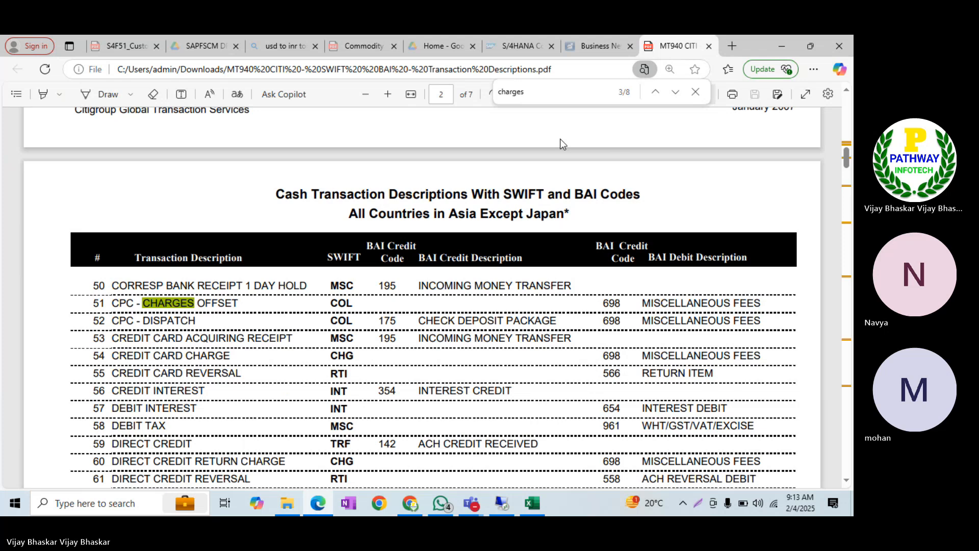
{"action": "key", "text": "Return"}
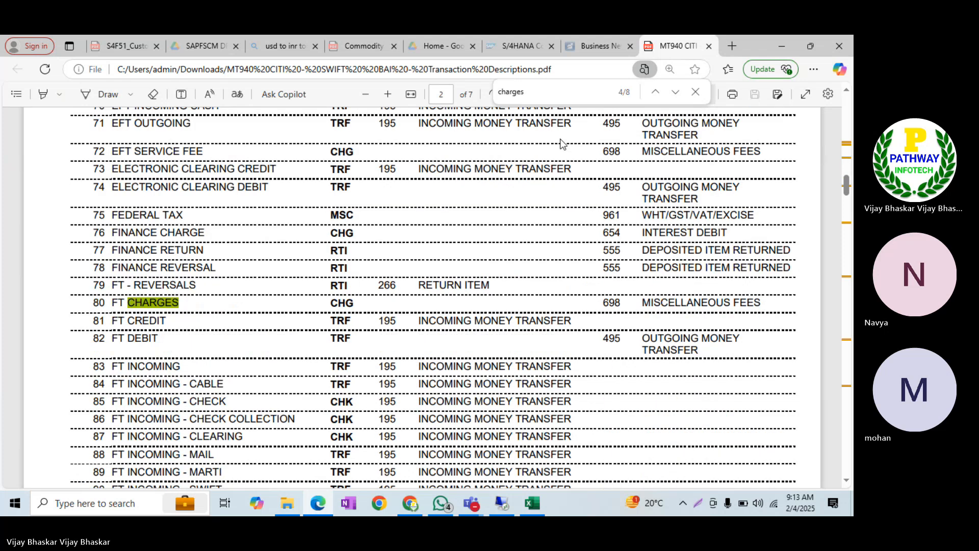
{"action": "key", "text": "Return"}
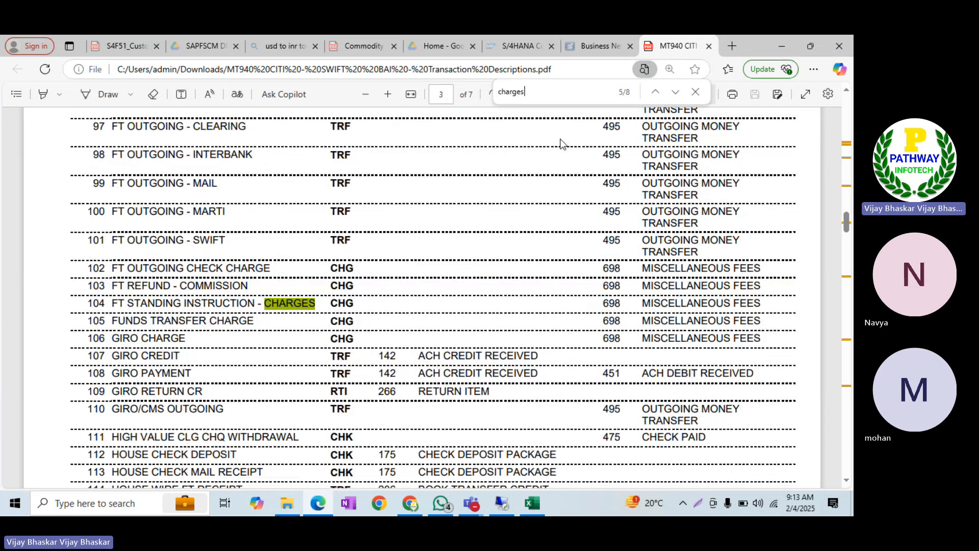
{"action": "scroll", "coordinate": [435, 197], "scroll_direction": "down", "scroll_amount": 10}
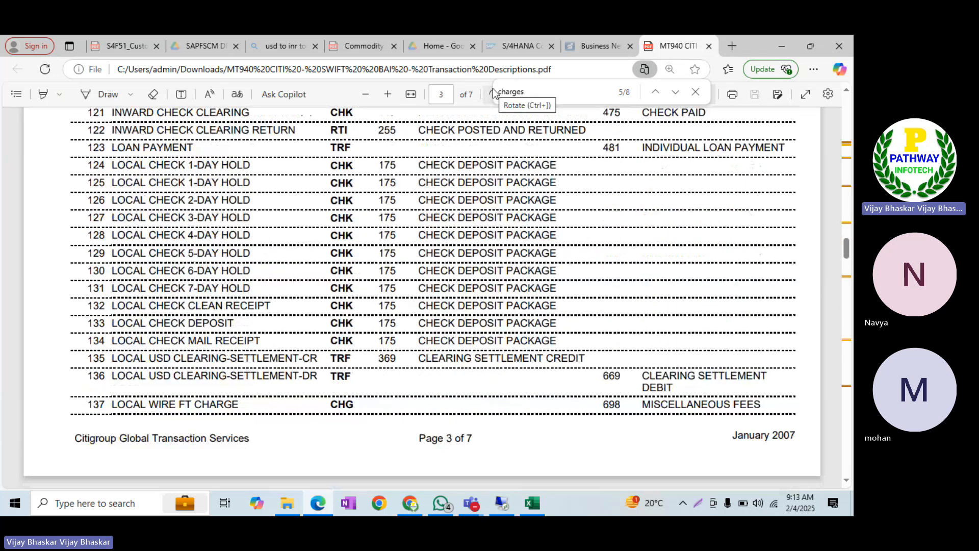
Refine the PDF search to bank charges and cycle through all matches
{"action": "key", "text": "BackSpace"}
{"action": "key", "text": "BackSpace"}
{"action": "key", "text": "BackSpace"}
{"action": "key", "text": "BackSpace"}
{"action": "key", "text": "BackSpace"}
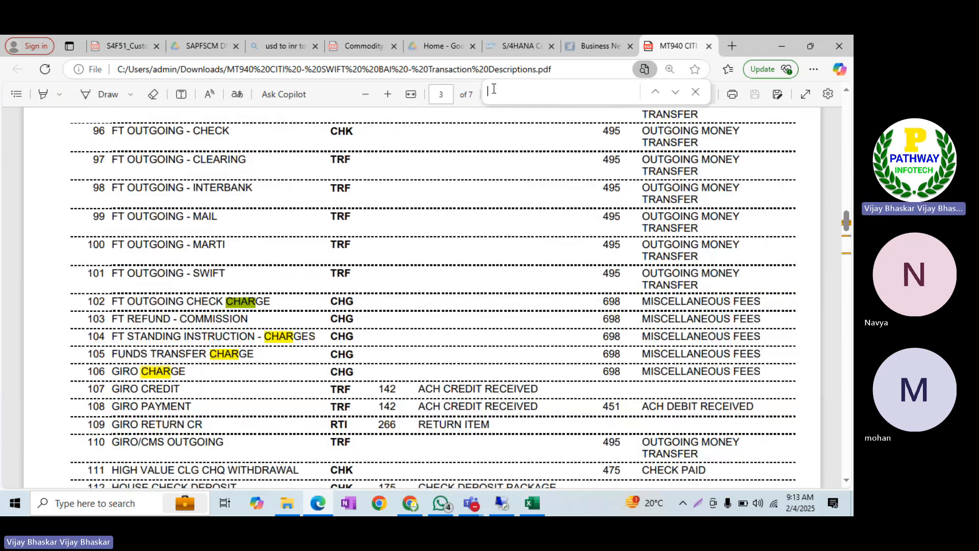
{"action": "key", "text": "BackSpace"}
{"action": "key", "text": "BackSpace"}
{"action": "type", "text": "bank charges"}
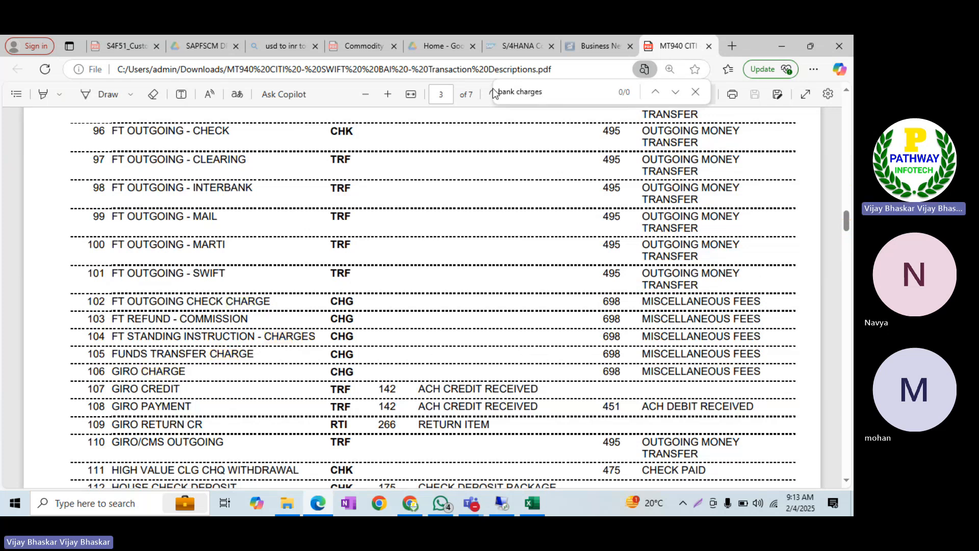
{"action": "left_click", "coordinate": [518, 93]}
{"action": "key", "text": "BackSpace"}
{"action": "key", "text": "BackSpace"}
{"action": "key", "text": "BackSpace"}
{"action": "key", "text": "BackSpace"}
{"action": "key", "text": "BackSpace"}
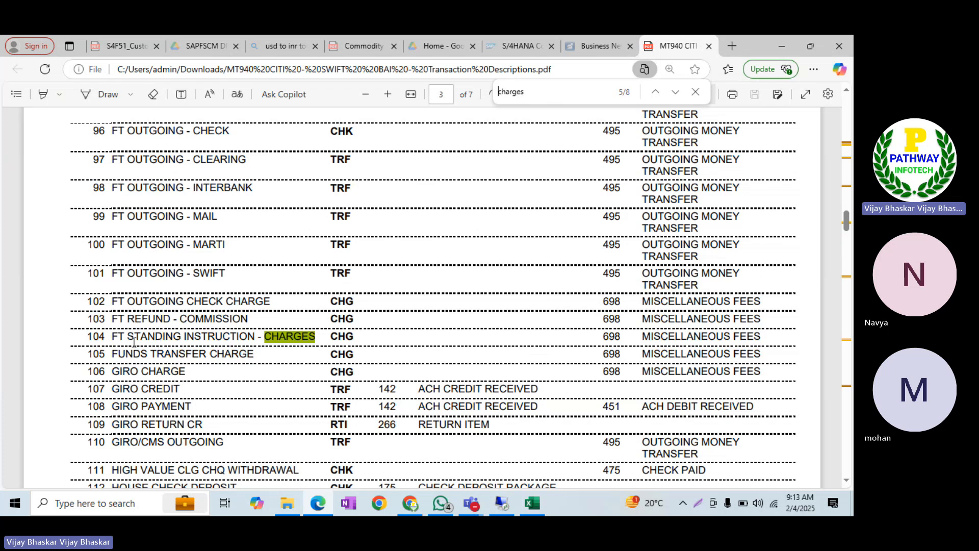
{"action": "key", "text": "Return"}
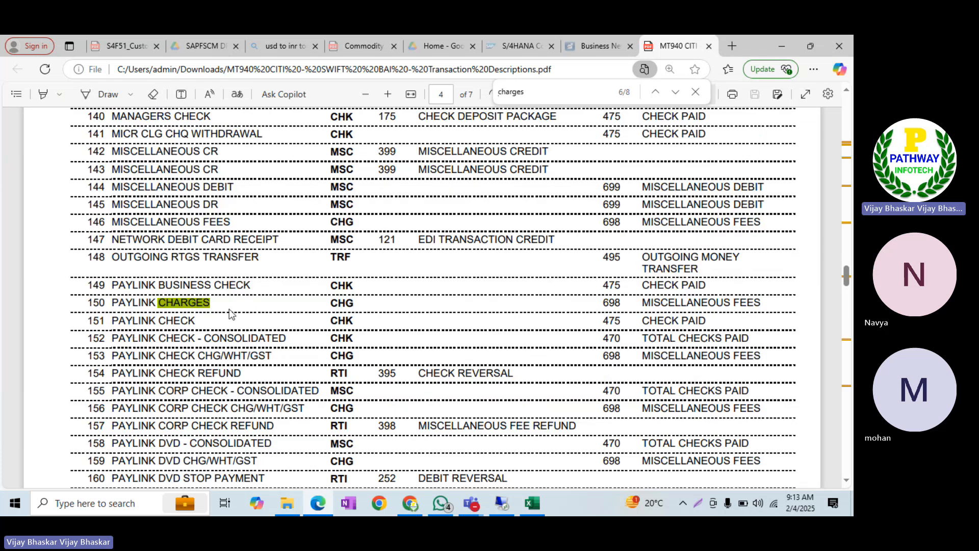
{"action": "key", "text": "Return"}
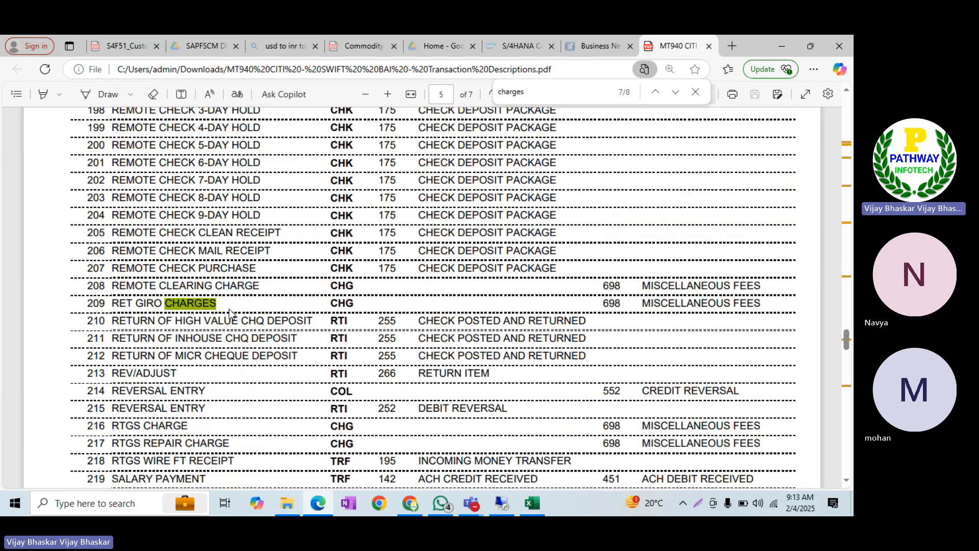
{"action": "key", "text": "Return"}
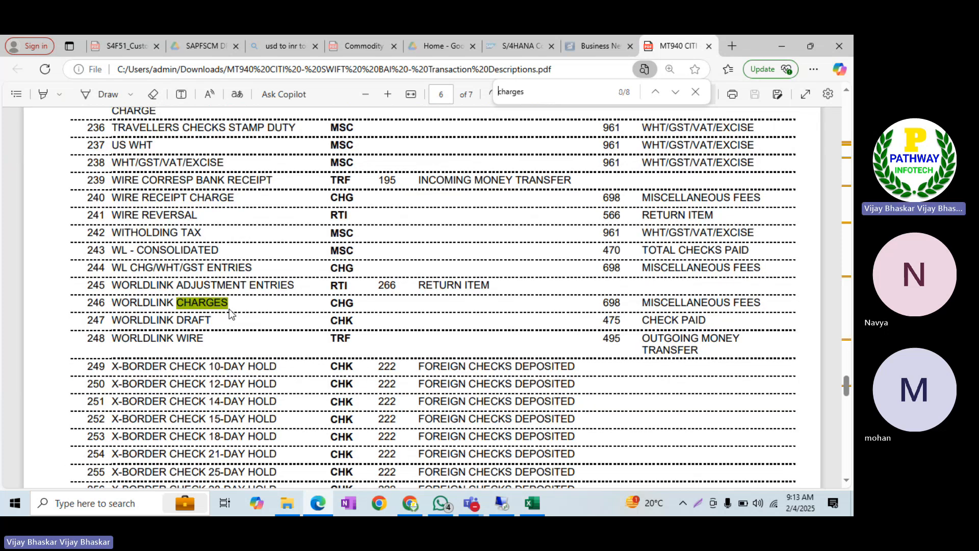
{"action": "key", "text": "Return"}
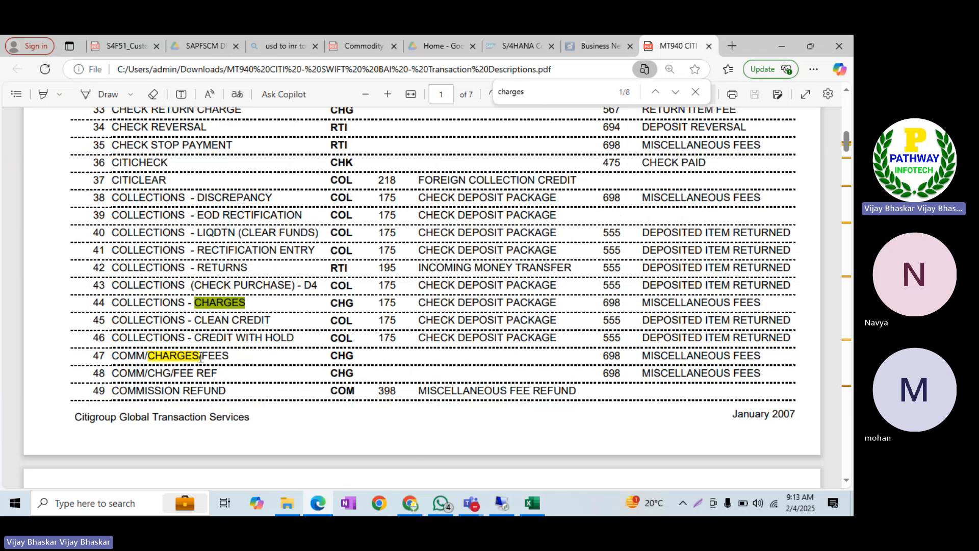
{"action": "left_click", "coordinate": [453, 370]}
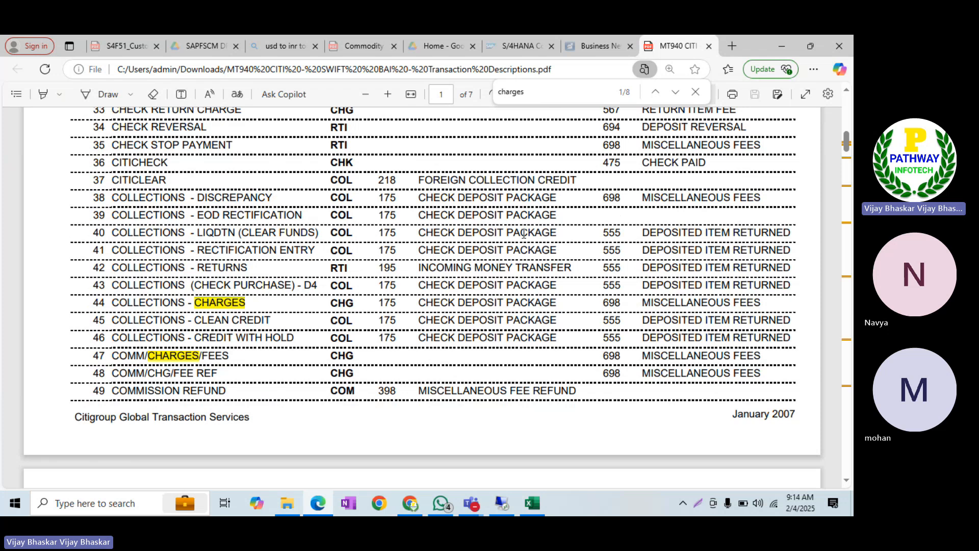
Pass through the SAP session and bring the Excel class notes back up
{"action": "left_click", "coordinate": [494, 501]}
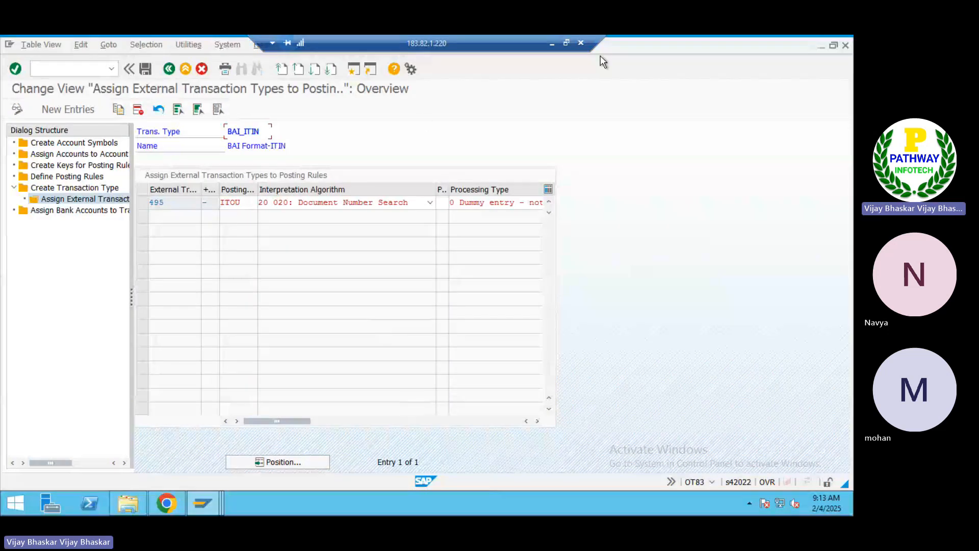
{"action": "left_click", "coordinate": [551, 44]}
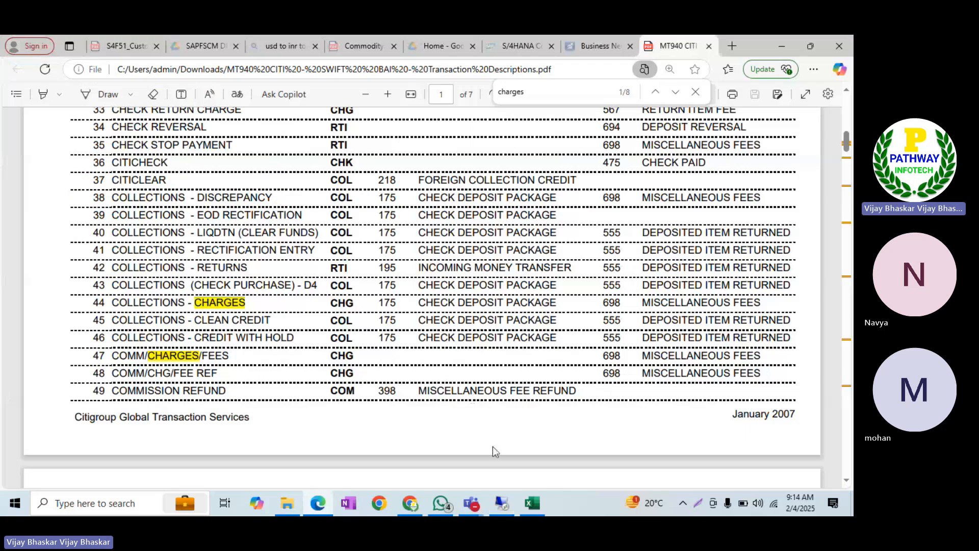
{"action": "left_click", "coordinate": [536, 503]}
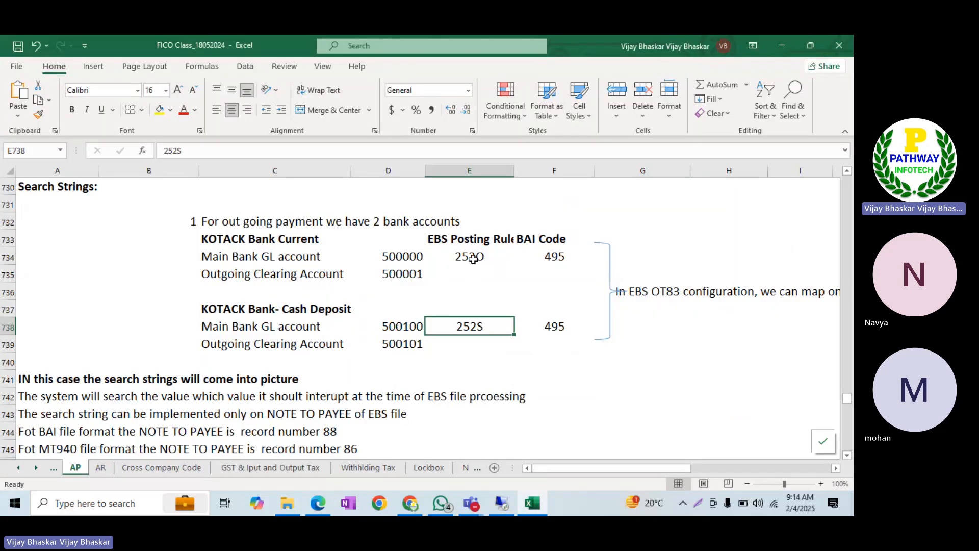
{"action": "left_click", "coordinate": [547, 256]}
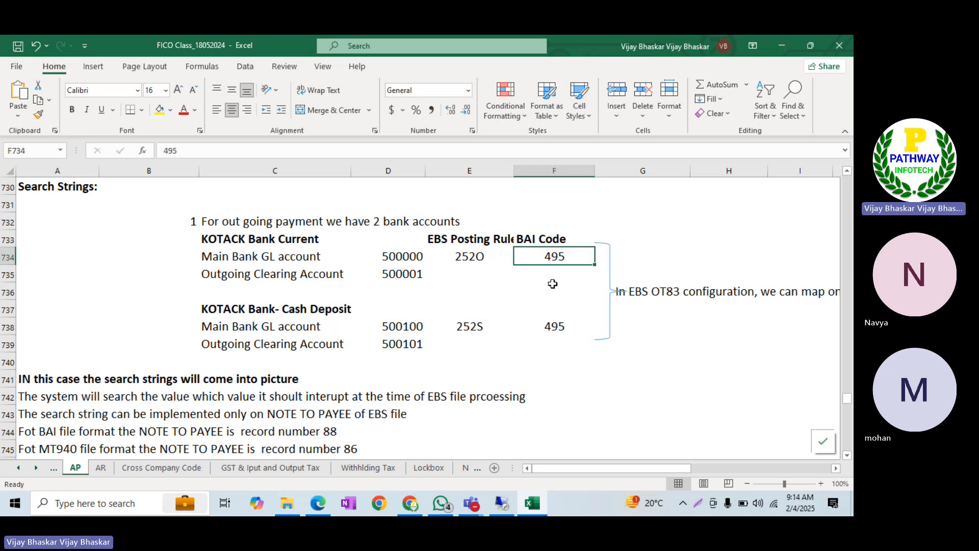
{"action": "left_click", "coordinate": [552, 326]}
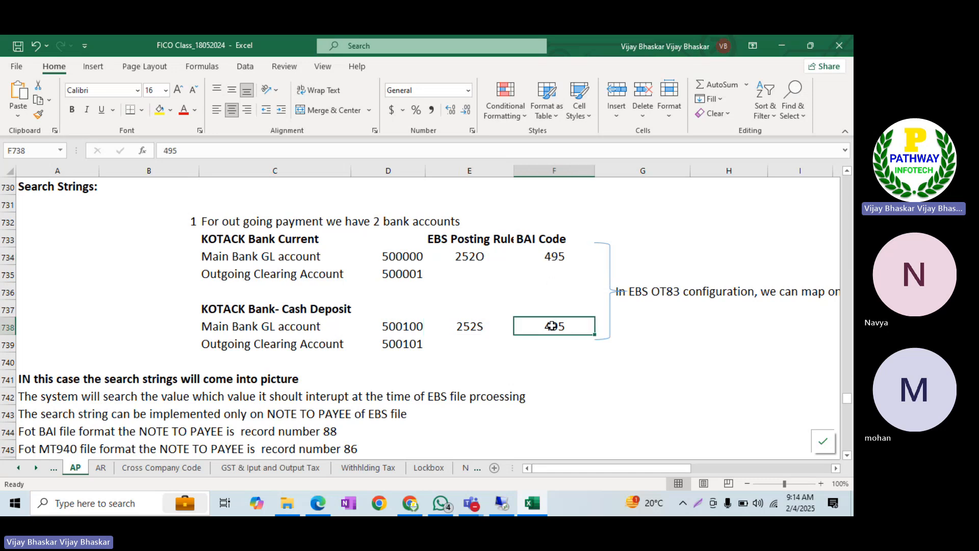
{"action": "left_click", "coordinate": [466, 252]}
{"action": "left_click", "coordinate": [470, 322]}
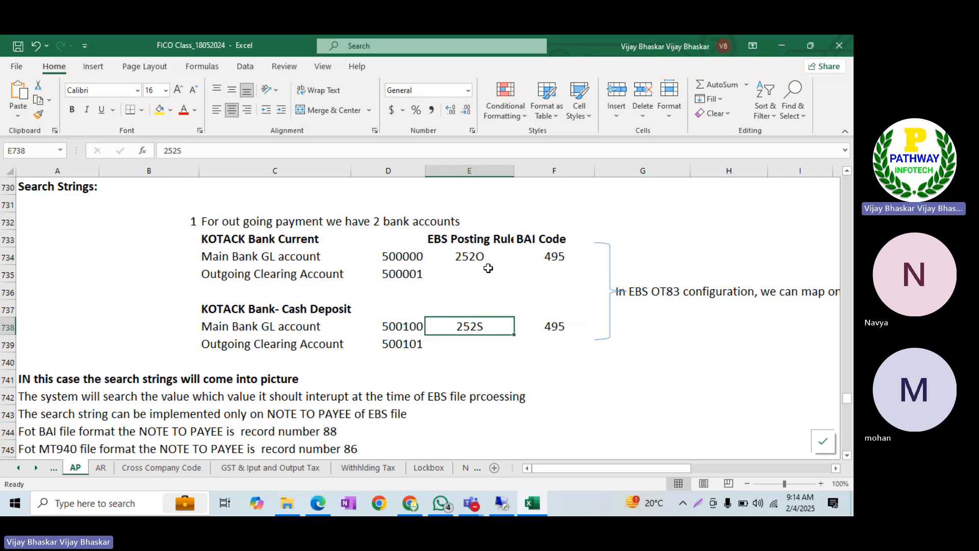
{"action": "left_click", "coordinate": [475, 257]}
{"action": "left_click", "coordinate": [394, 259]}
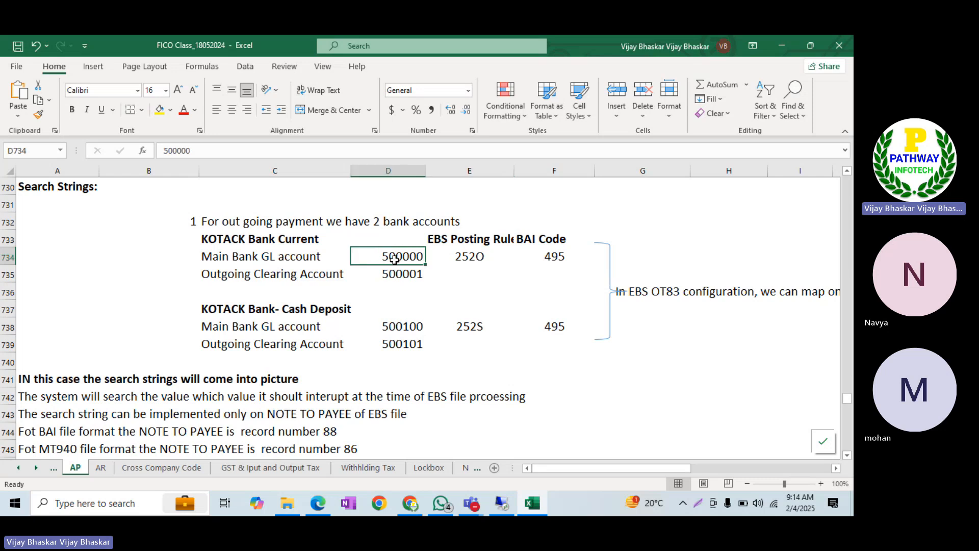
{"action": "left_click", "coordinate": [395, 275]}
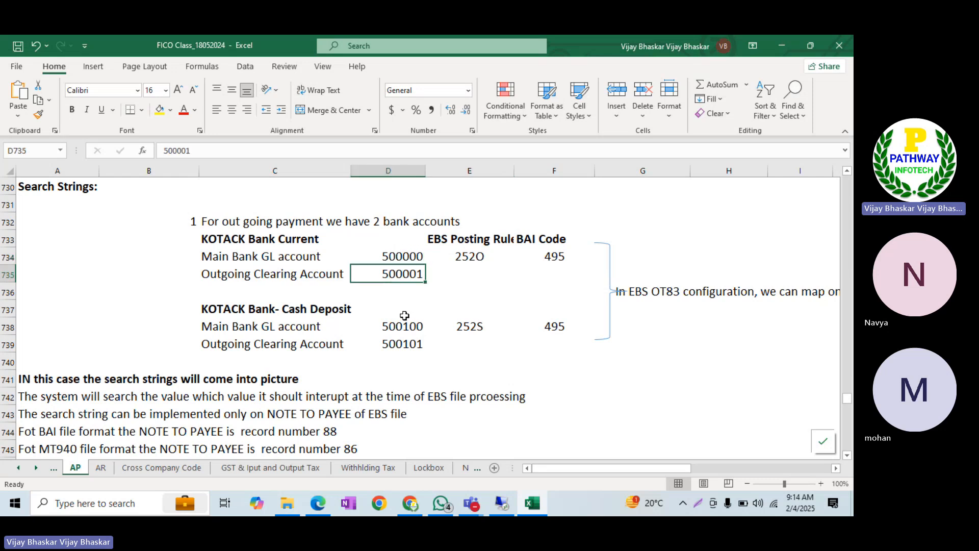
{"action": "left_click", "coordinate": [403, 324]}
{"action": "left_click", "coordinate": [408, 343]}
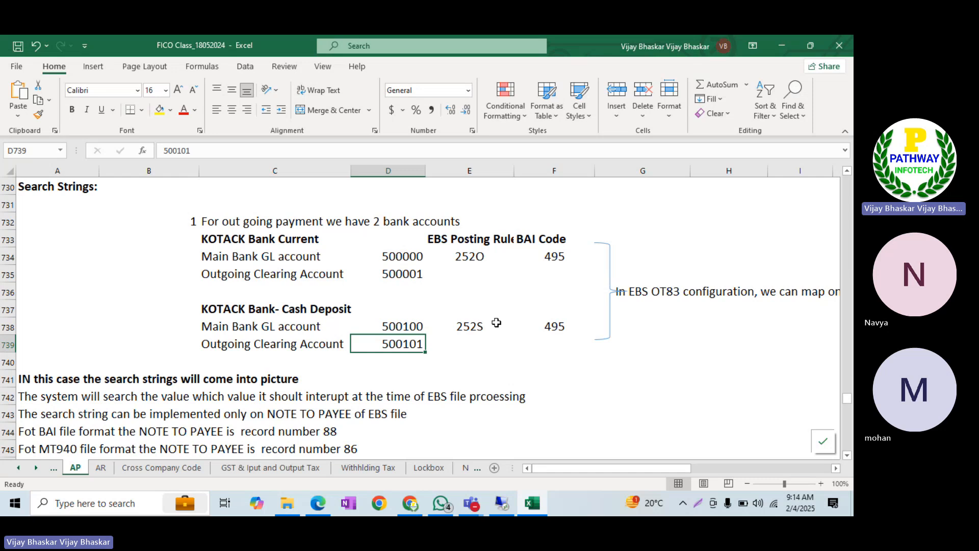
{"action": "scroll", "coordinate": [496, 323], "scroll_direction": "down", "scroll_amount": 1}
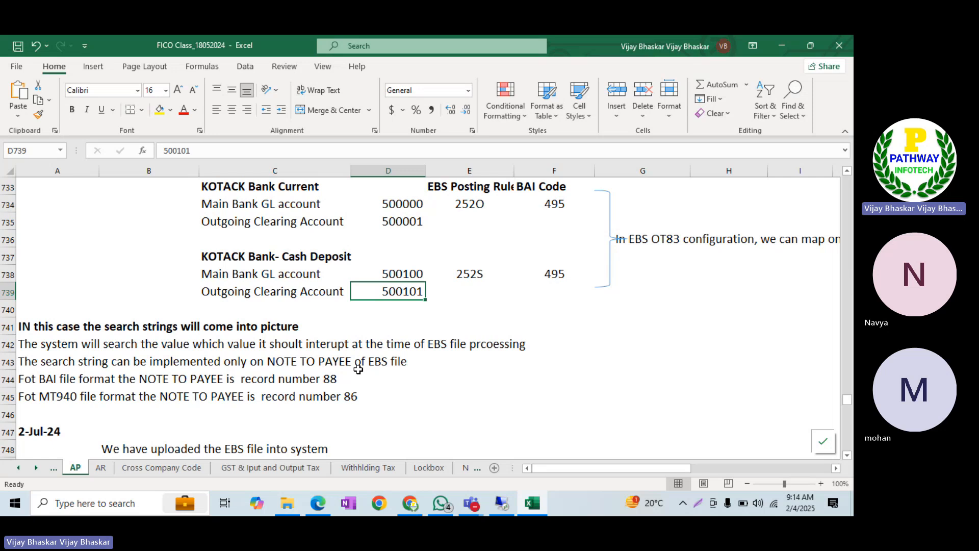
{"action": "scroll", "coordinate": [358, 369], "scroll_direction": "up", "scroll_amount": 4}
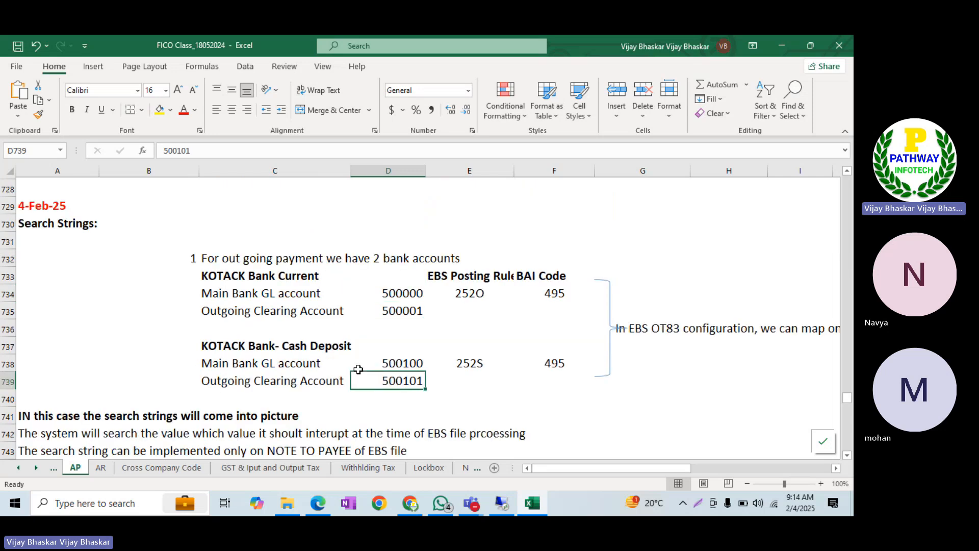
{"action": "scroll", "coordinate": [358, 369], "scroll_direction": "up", "scroll_amount": 4}
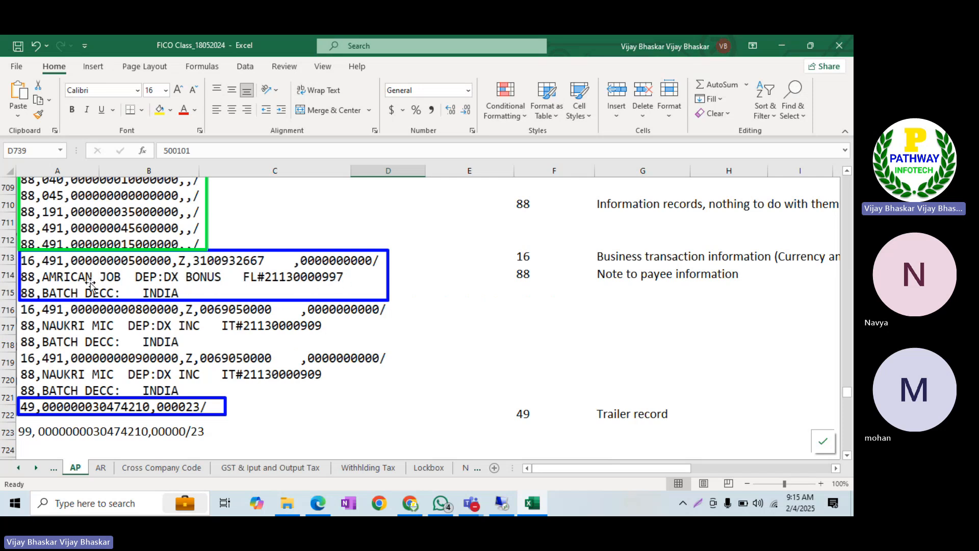
{"action": "left_click", "coordinate": [615, 273]}
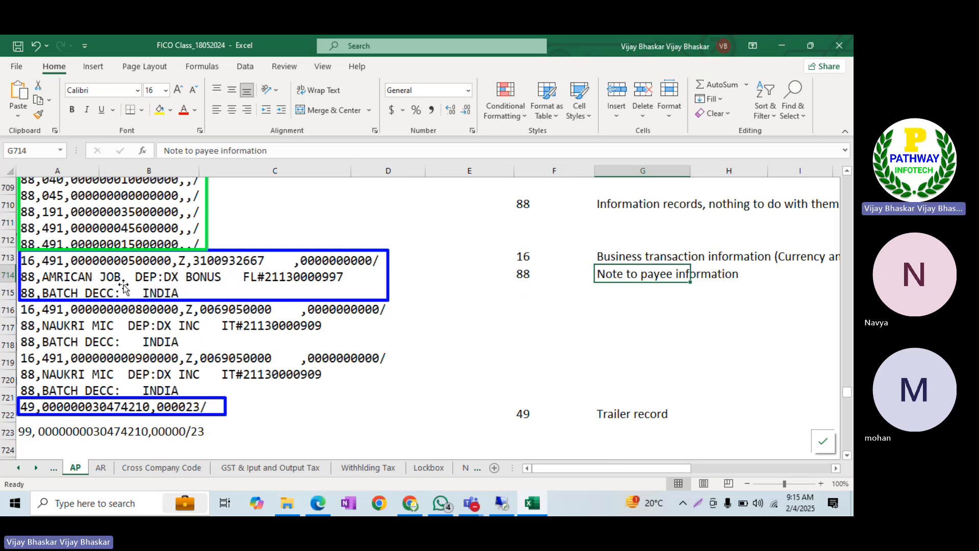
{"action": "scroll", "coordinate": [398, 321], "scroll_direction": "down", "scroll_amount": 9}
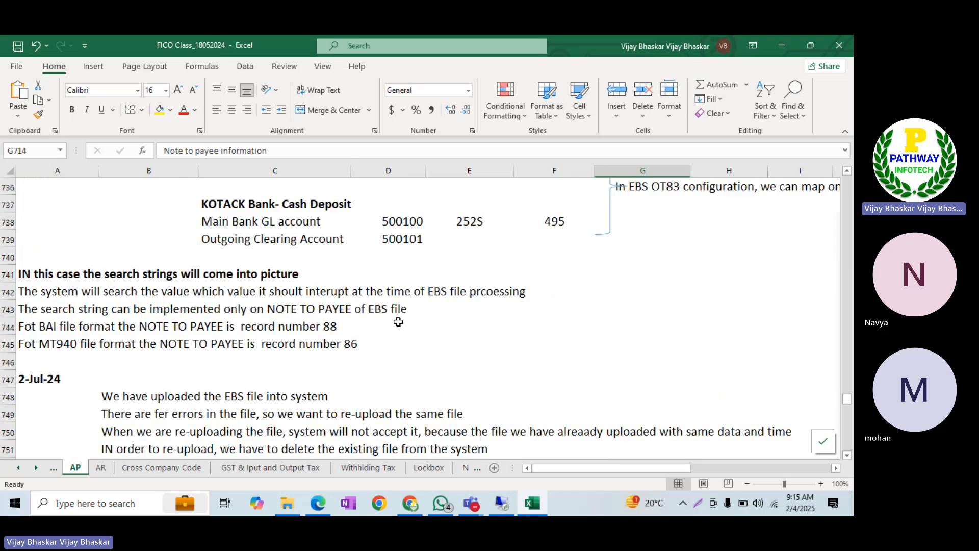
{"action": "scroll", "coordinate": [493, 309], "scroll_direction": "up", "scroll_amount": 2}
{"action": "left_click", "coordinate": [469, 254]}
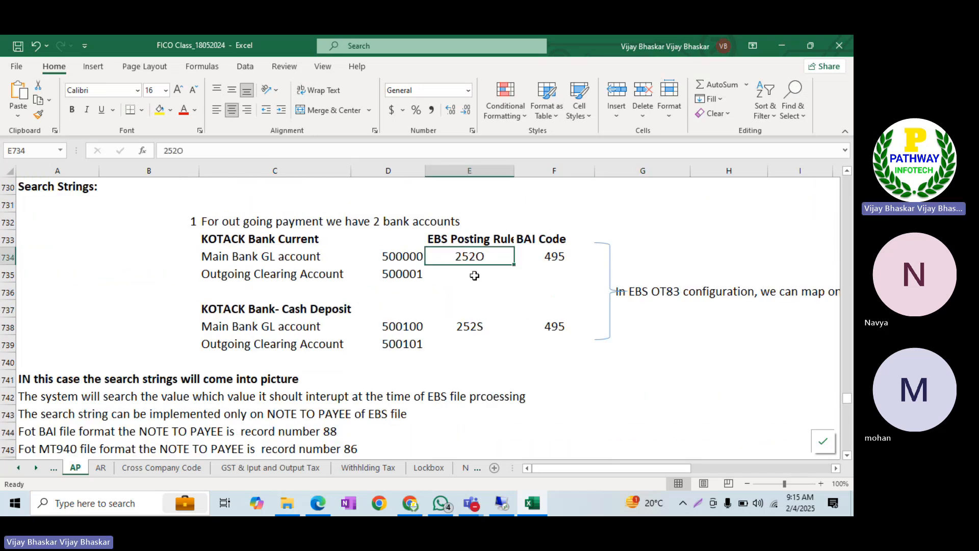
{"action": "scroll", "coordinate": [330, 308], "scroll_direction": "up", "scroll_amount": 5}
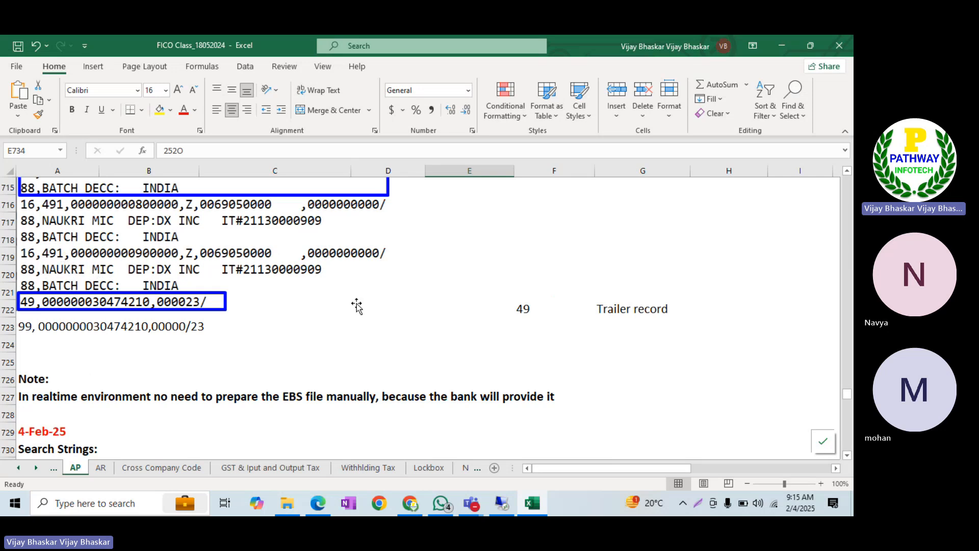
{"action": "scroll", "coordinate": [389, 305], "scroll_direction": "down", "scroll_amount": 1}
{"action": "scroll", "coordinate": [389, 304], "scroll_direction": "down", "scroll_amount": 4}
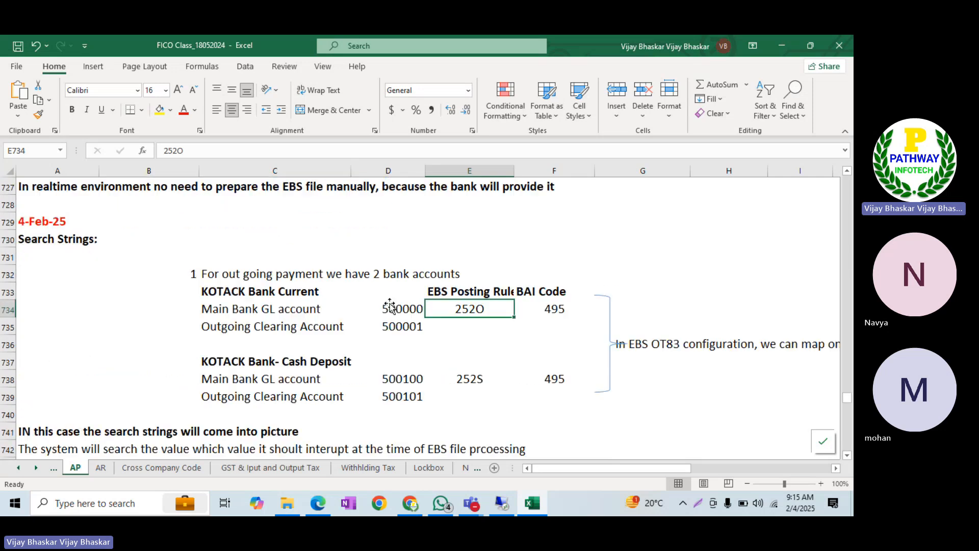
{"action": "left_click", "coordinate": [474, 378]}
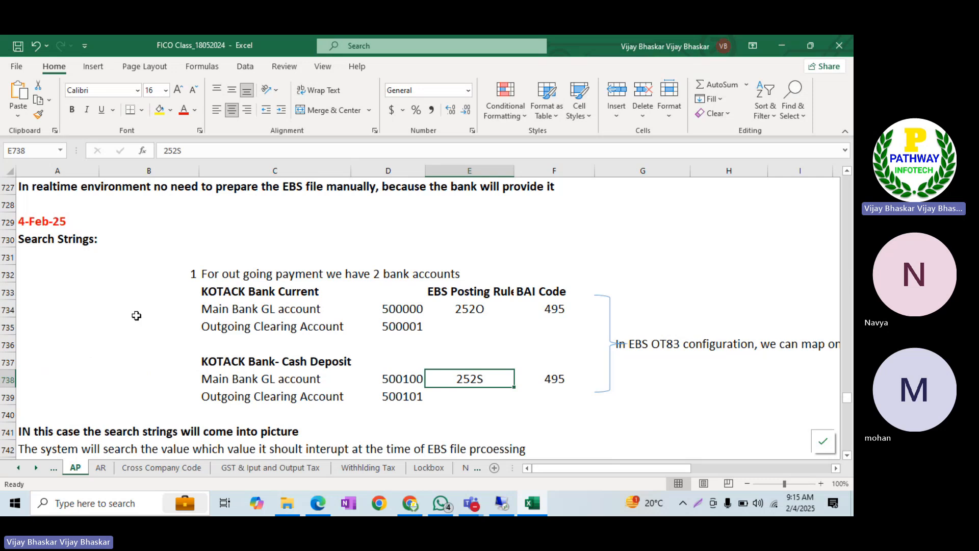
{"action": "scroll", "coordinate": [137, 316], "scroll_direction": "down", "scroll_amount": 2}
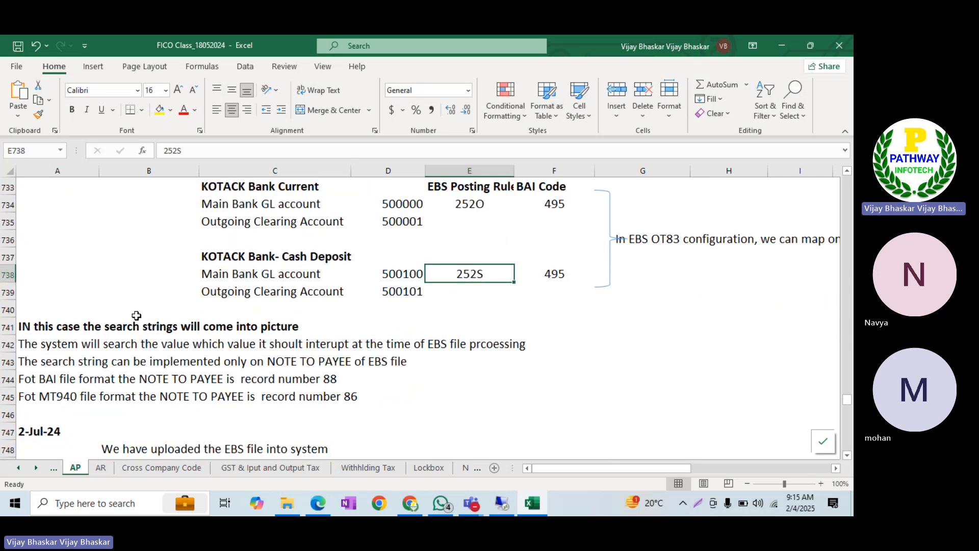
{"action": "scroll", "coordinate": [136, 316], "scroll_direction": "down", "scroll_amount": 1}
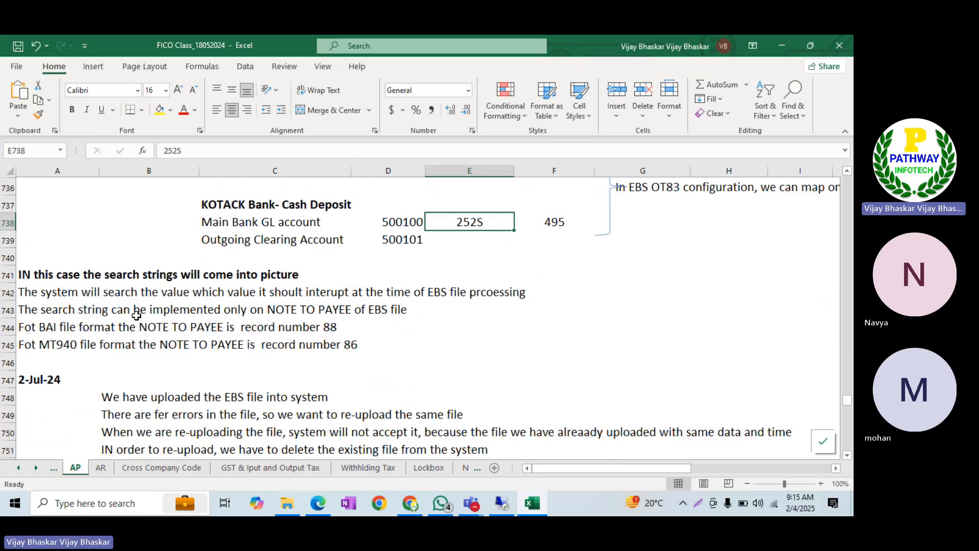
Clear the 2-Jul-24 date from A747 and save the workbook
{"action": "left_click", "coordinate": [26, 378]}
{"action": "key", "text": "Delete"}
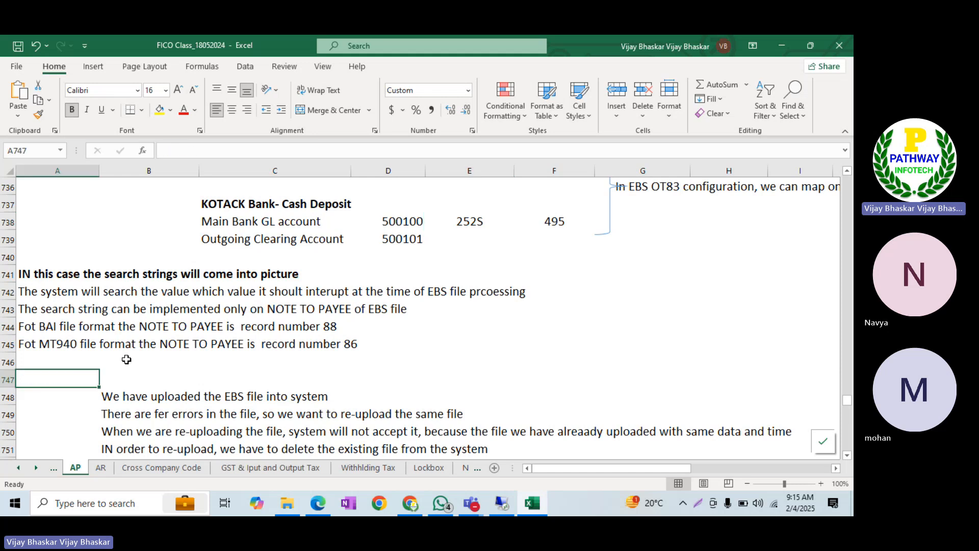
{"action": "left_click", "coordinate": [18, 46]}
Correct 'Fot' to 'For' in the A744 note-to-payee line and save again
{"action": "double_click", "coordinate": [30, 327]}
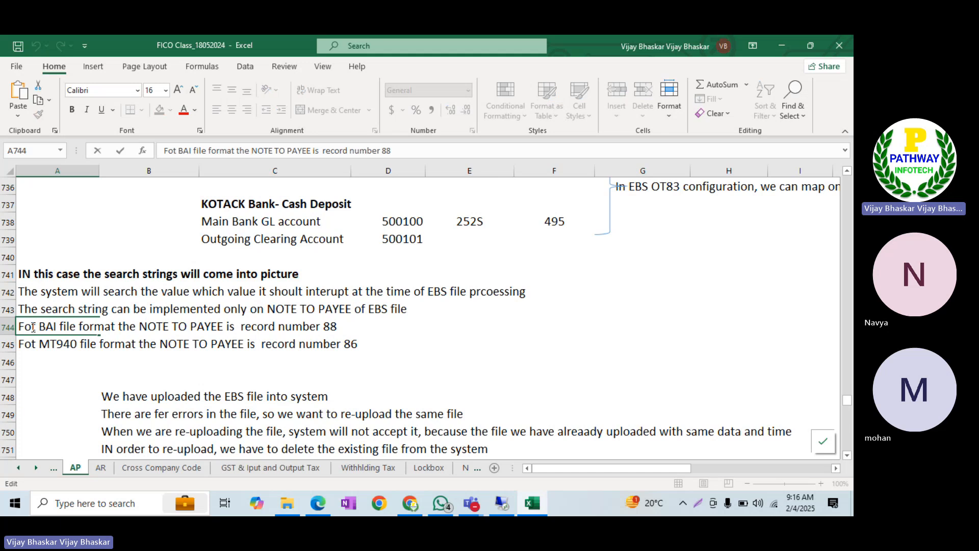
{"action": "key", "text": "BackSpace"}
{"action": "type", "text": "r"}
{"action": "key", "text": "Return"}
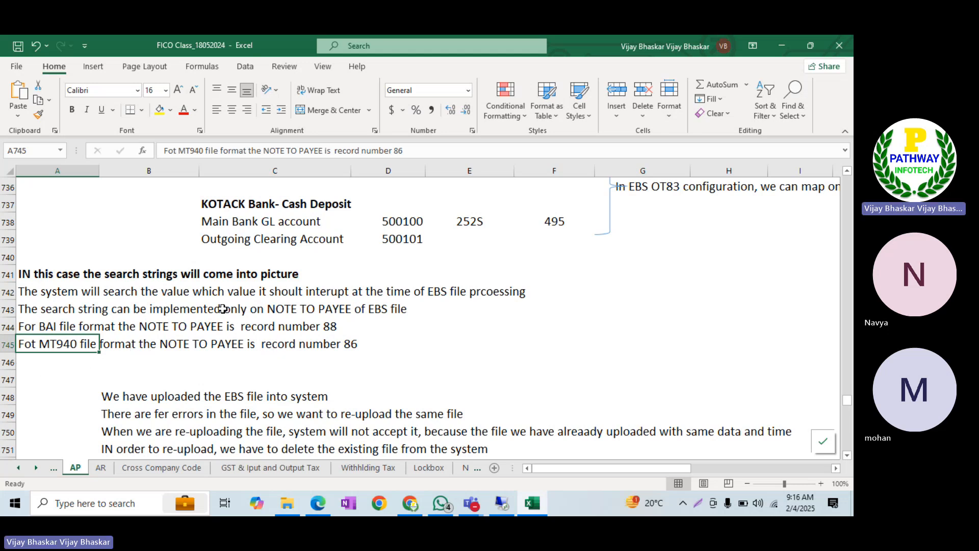
{"action": "left_click", "coordinate": [21, 50]}
{"action": "left_click", "coordinate": [47, 327]}
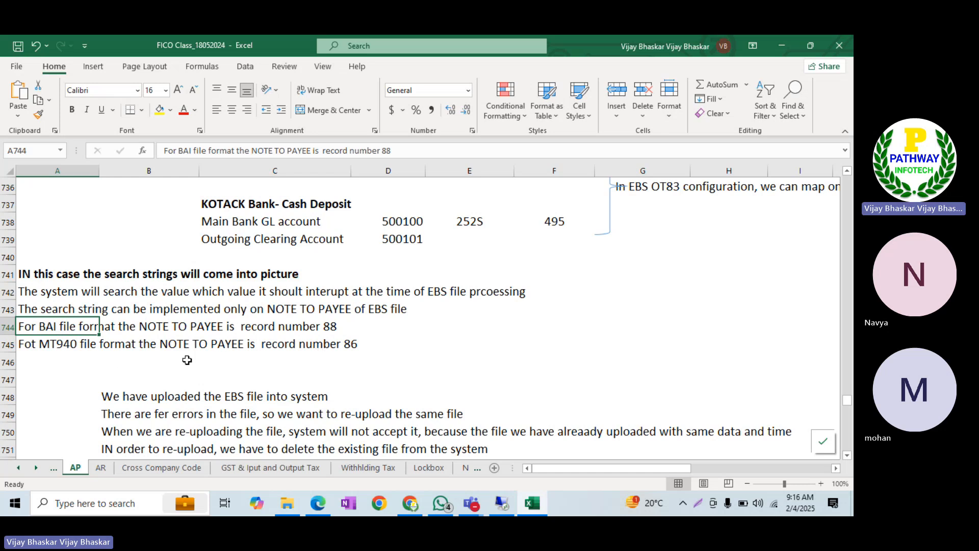
{"action": "left_click", "coordinate": [54, 391]}
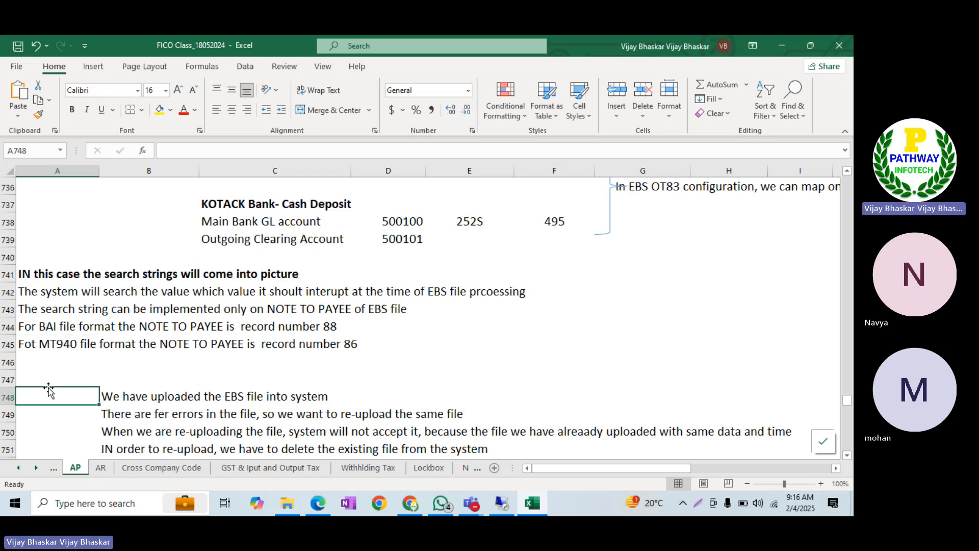
{"action": "scroll", "coordinate": [49, 390], "scroll_direction": "down", "scroll_amount": 7}
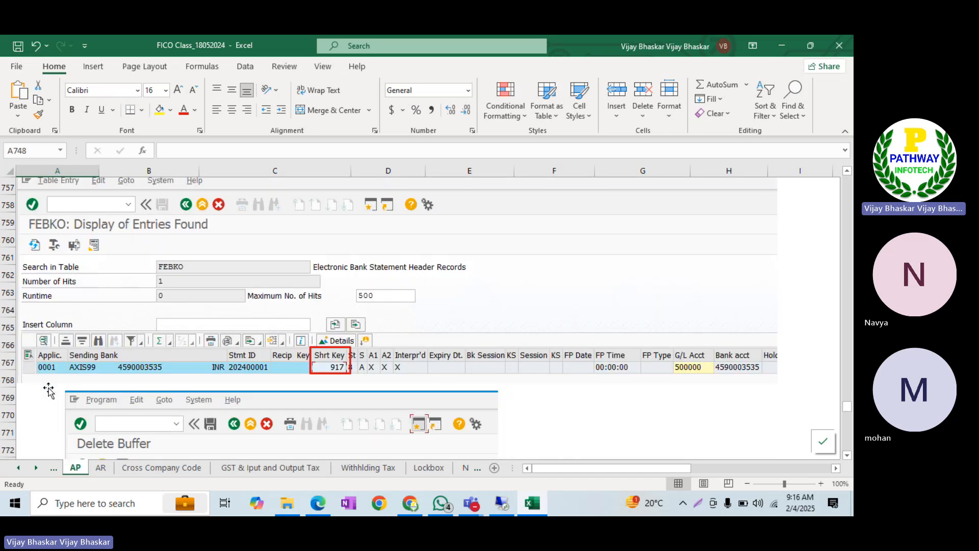
{"action": "scroll", "coordinate": [48, 390], "scroll_direction": "down", "scroll_amount": 12}
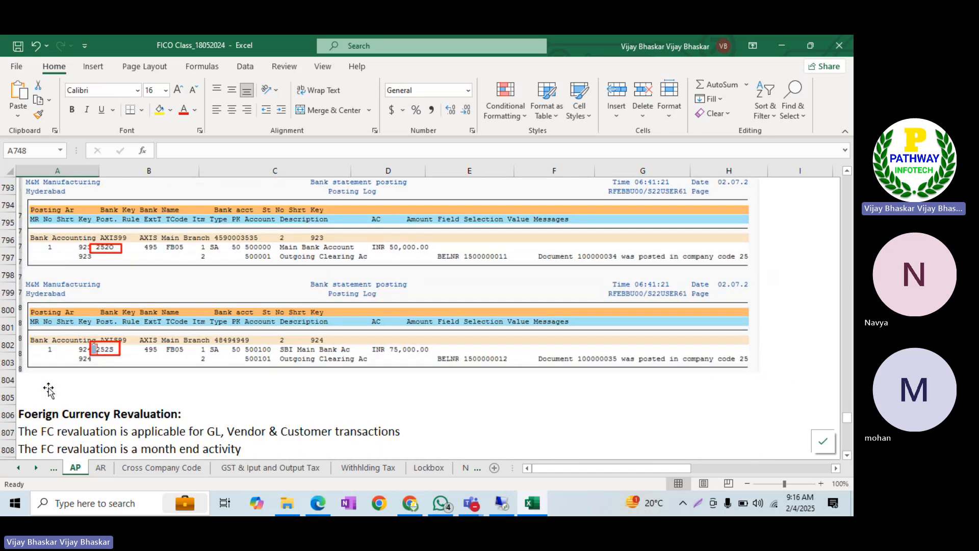
{"action": "scroll", "coordinate": [49, 390], "scroll_direction": "down", "scroll_amount": 2}
{"action": "scroll", "coordinate": [48, 390], "scroll_direction": "up", "scroll_amount": 18}
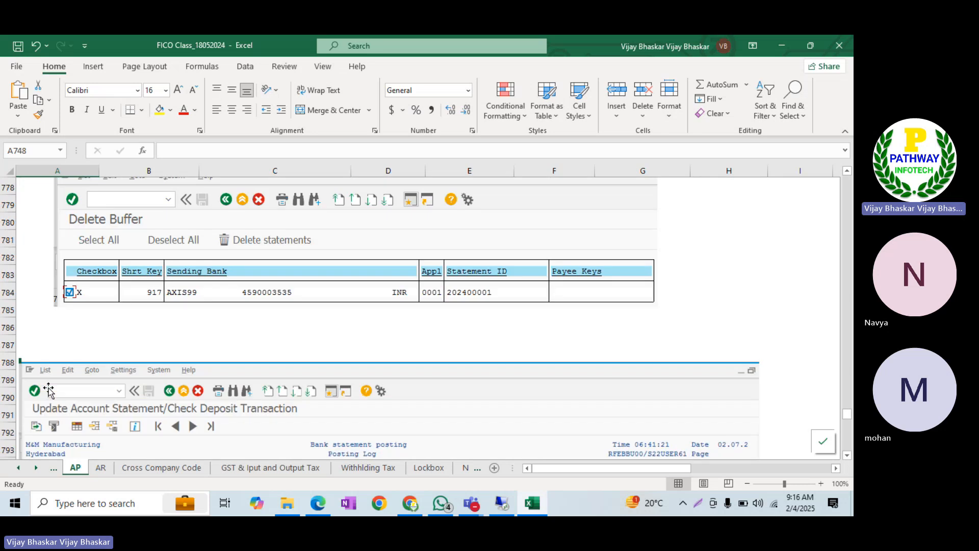
{"action": "scroll", "coordinate": [49, 390], "scroll_direction": "up", "scroll_amount": 1}
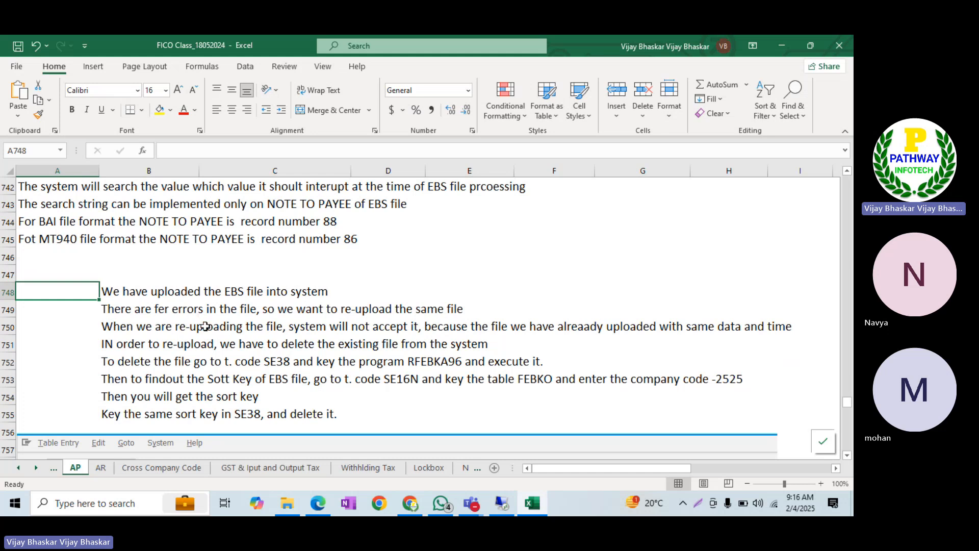
{"action": "scroll", "coordinate": [209, 329], "scroll_direction": "down", "scroll_amount": 5}
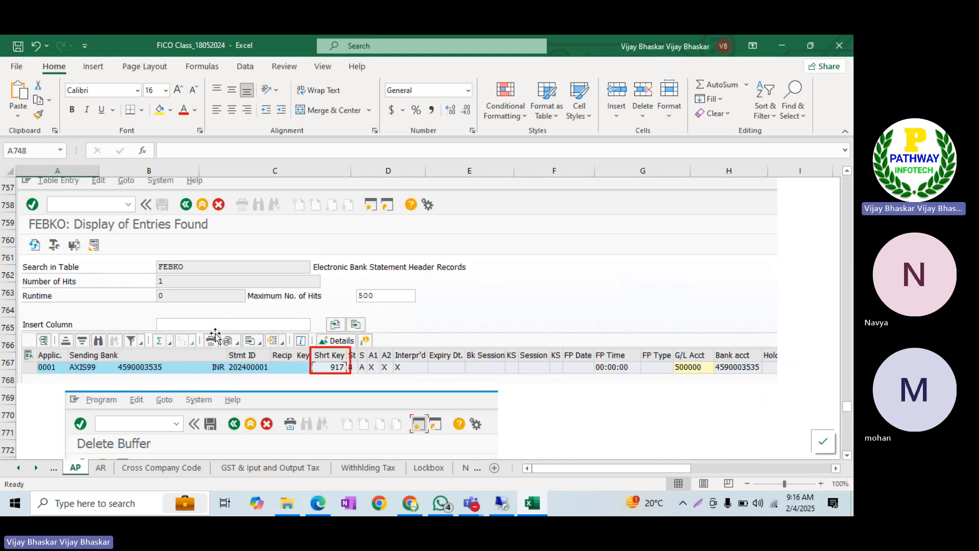
{"action": "scroll", "coordinate": [215, 335], "scroll_direction": "down", "scroll_amount": 7}
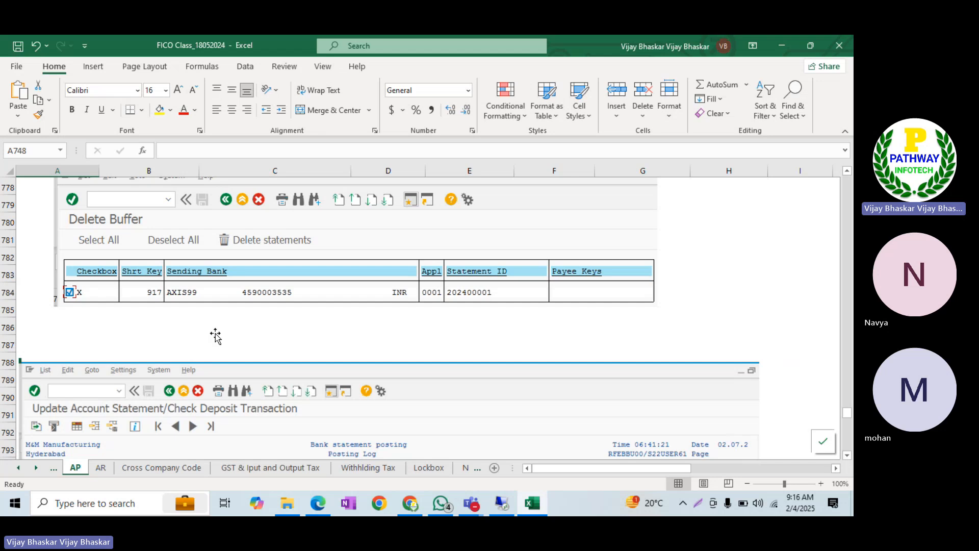
{"action": "scroll", "coordinate": [215, 335], "scroll_direction": "up", "scroll_amount": 9}
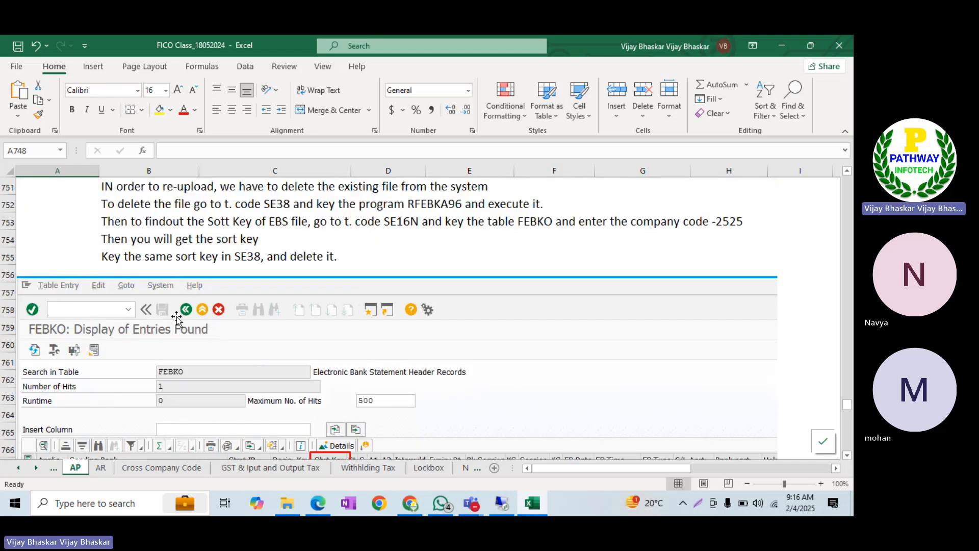
{"action": "scroll", "coordinate": [173, 316], "scroll_direction": "up", "scroll_amount": 3}
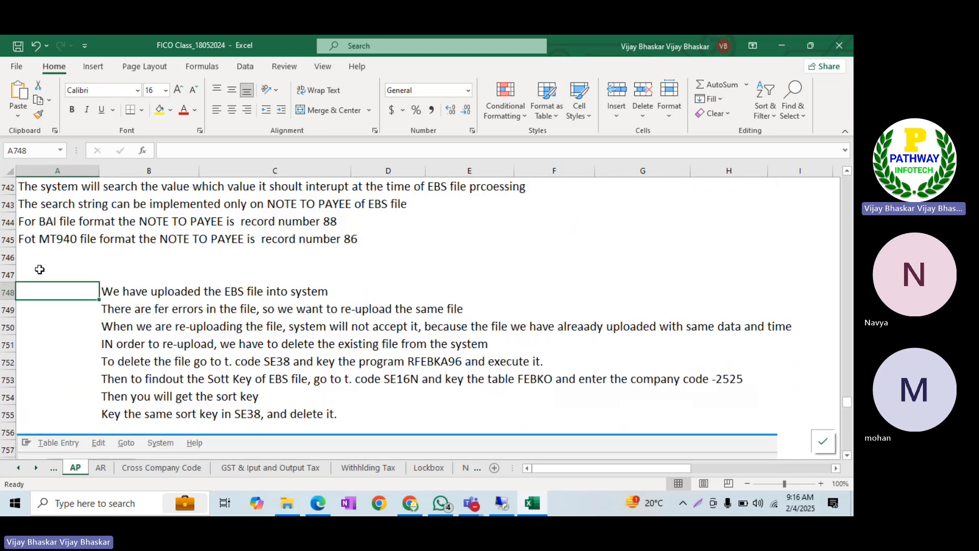
Insert a blank row at 747 and type the EBS deletion heading into A748
{"action": "left_click", "coordinate": [40, 271]}
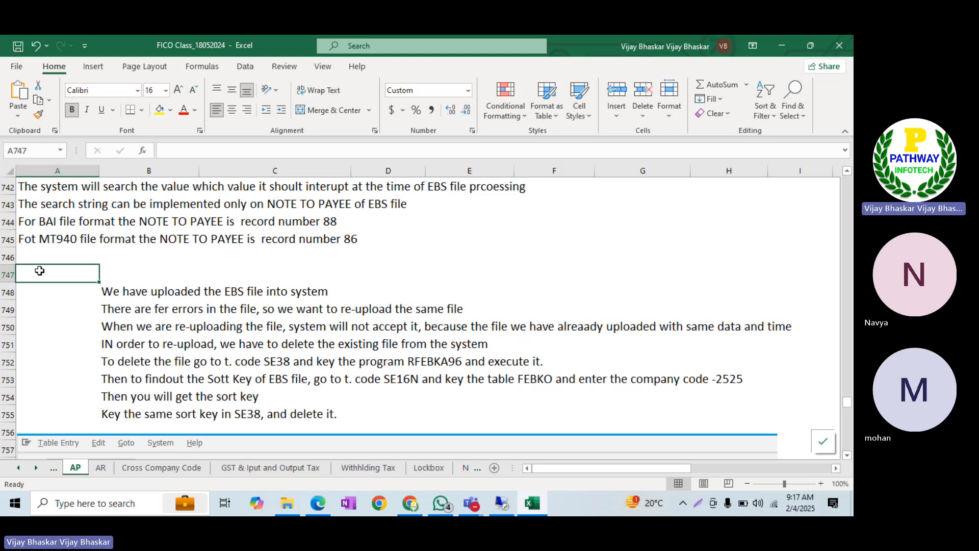
{"action": "left_click", "coordinate": [6, 275]}
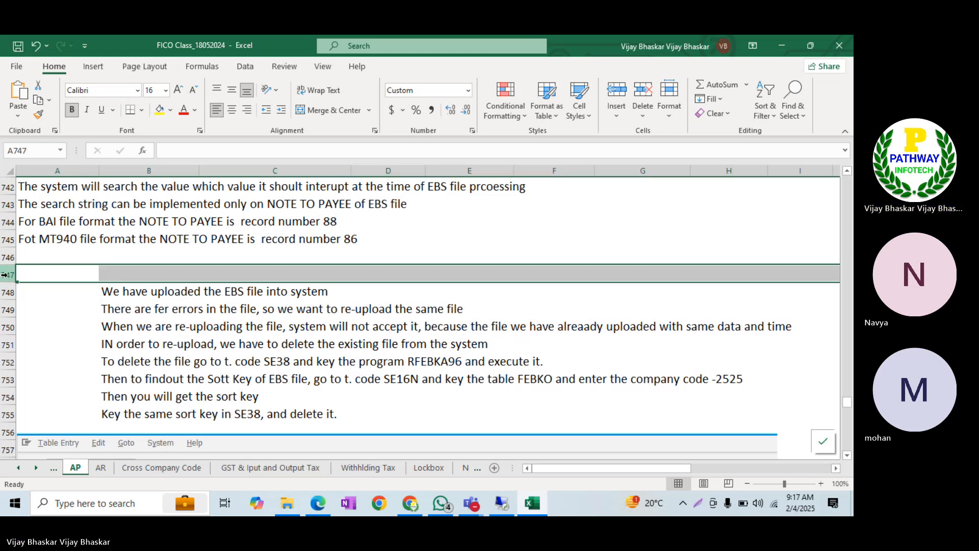
{"action": "key", "text": "ctrl+shift+plus"}
{"action": "left_click", "coordinate": [41, 298]}
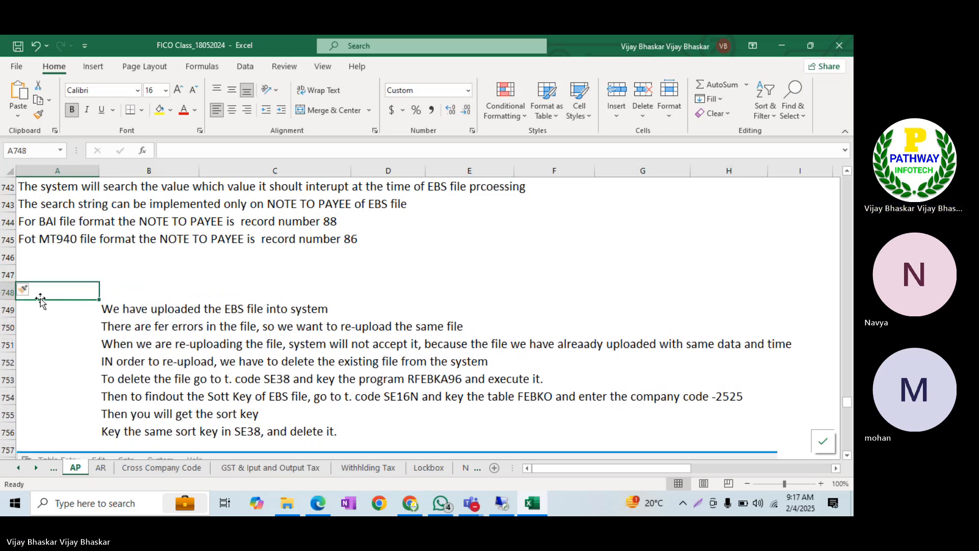
{"action": "type", "text": "Ho"}
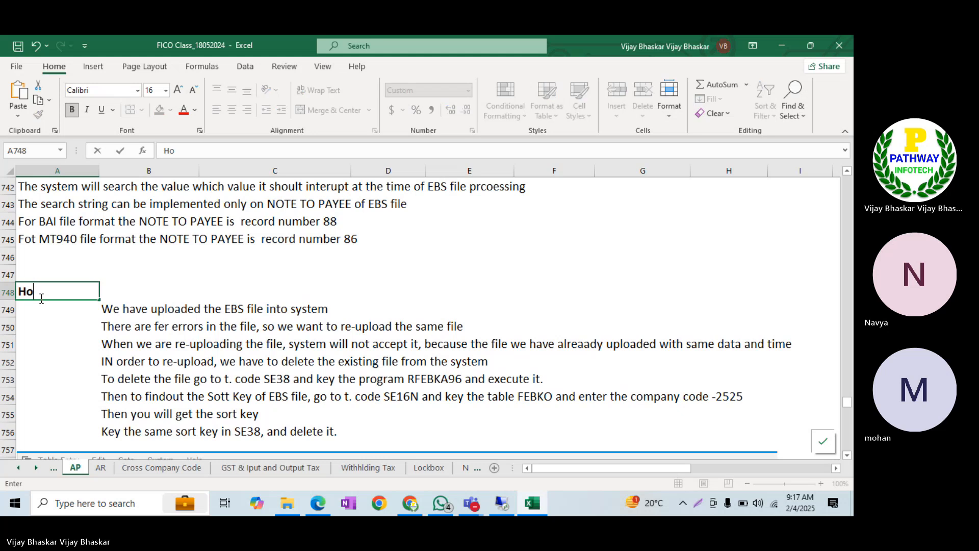
{"action": "type", "text": "w to delete t"}
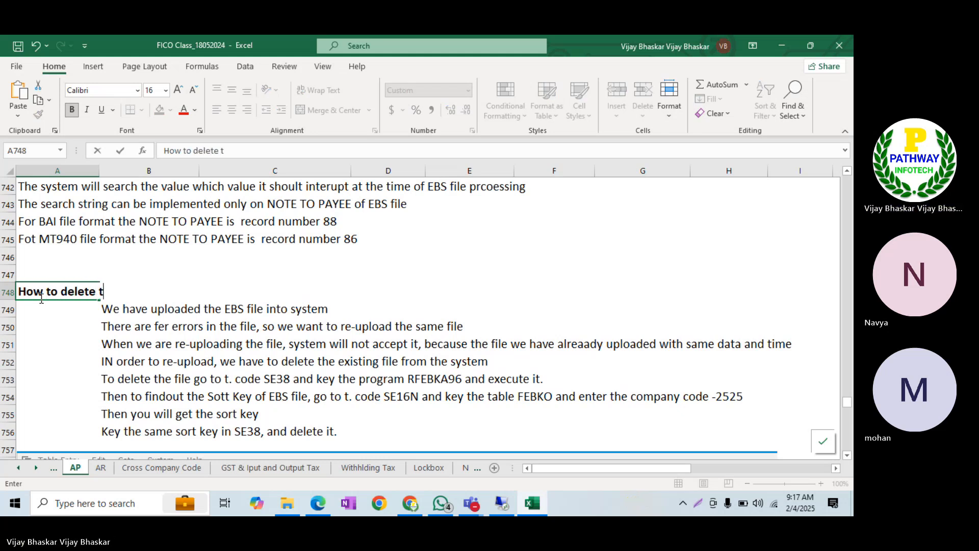
{"action": "type", "text": "he EMS sta"}
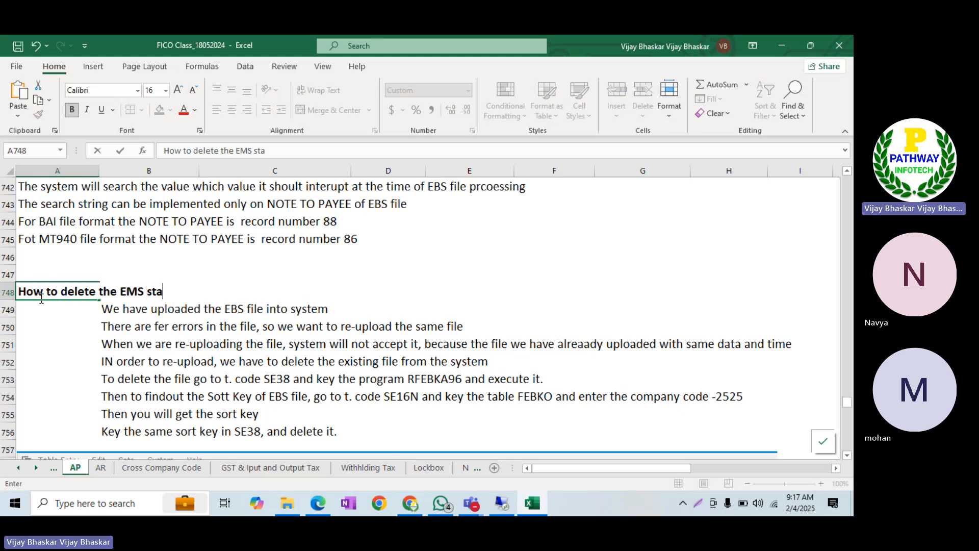
{"action": "type", "text": "tement from "}
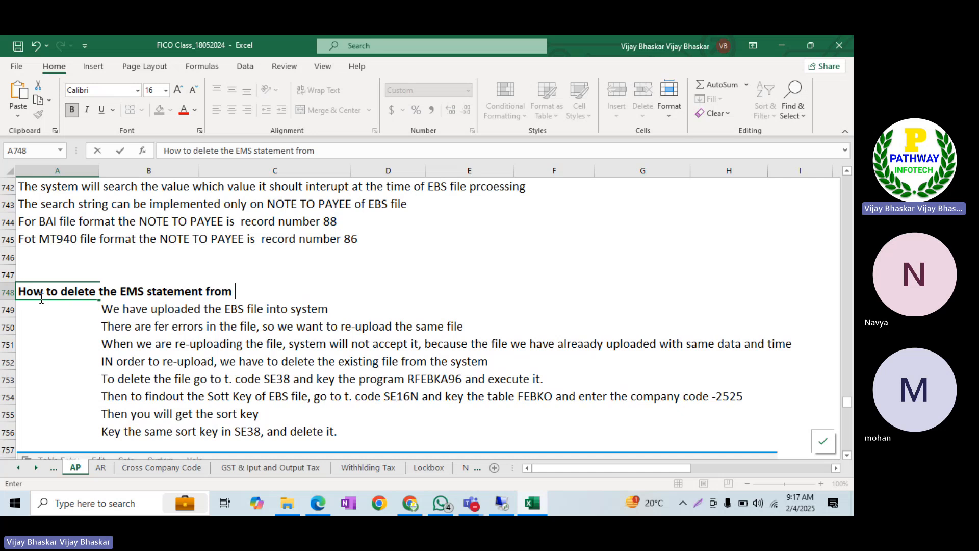
{"action": "type", "text": "SAP sydtem"}
{"action": "key", "text": "BackSpace"}
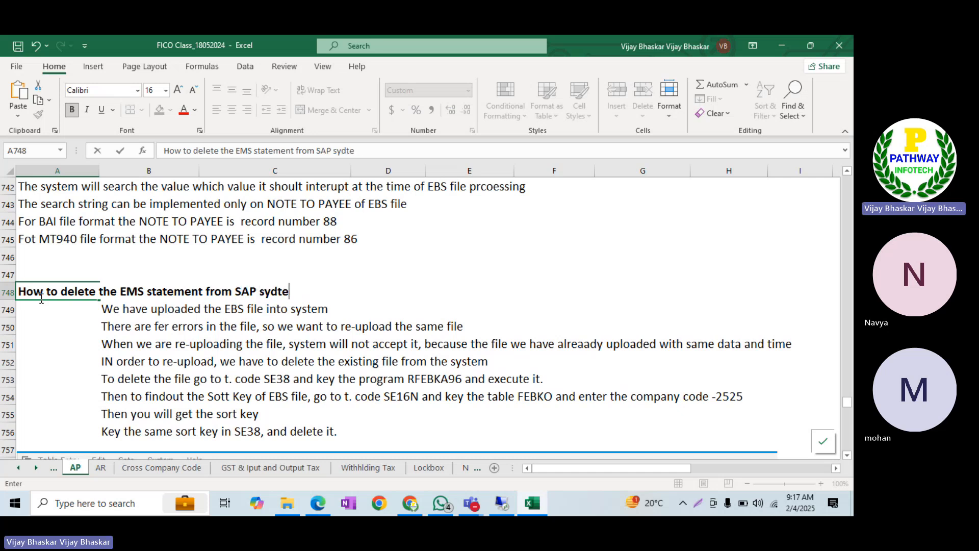
{"action": "key", "text": "BackSpace"}
{"action": "key", "text": "BackSpace"}
{"action": "key", "text": "BackSpace"}
{"action": "type", "text": "stem"}
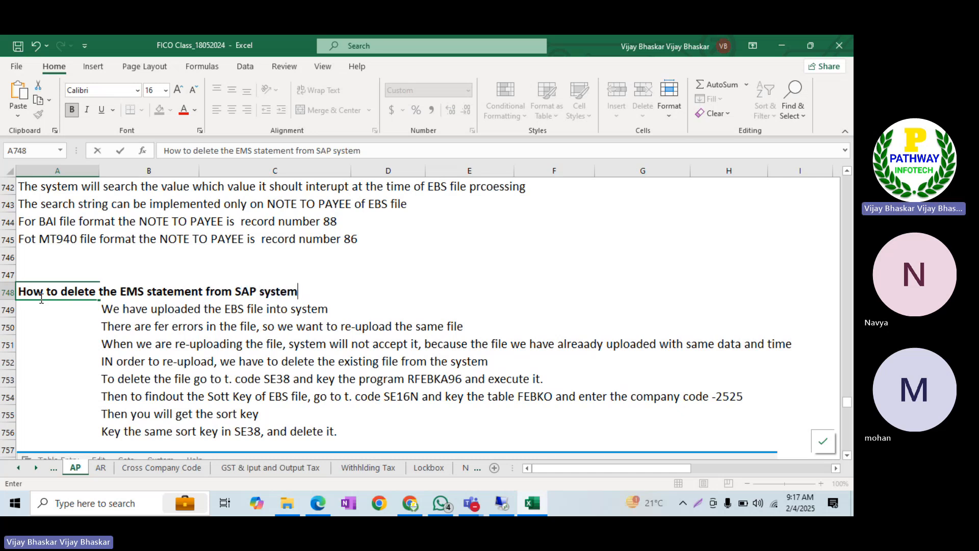
{"action": "key", "text": "Return"}
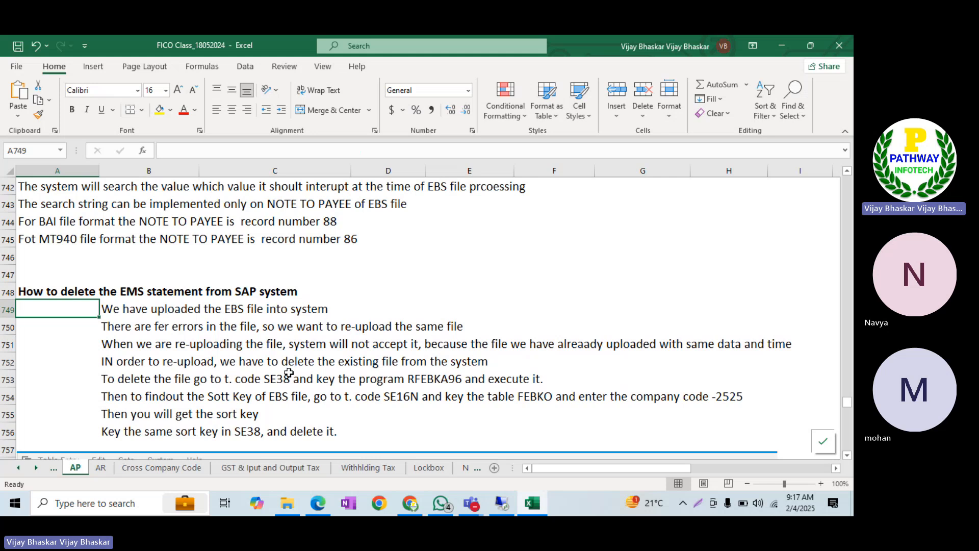
Correct EMS to EBS in the A748 heading
{"action": "left_click", "coordinate": [270, 382]}
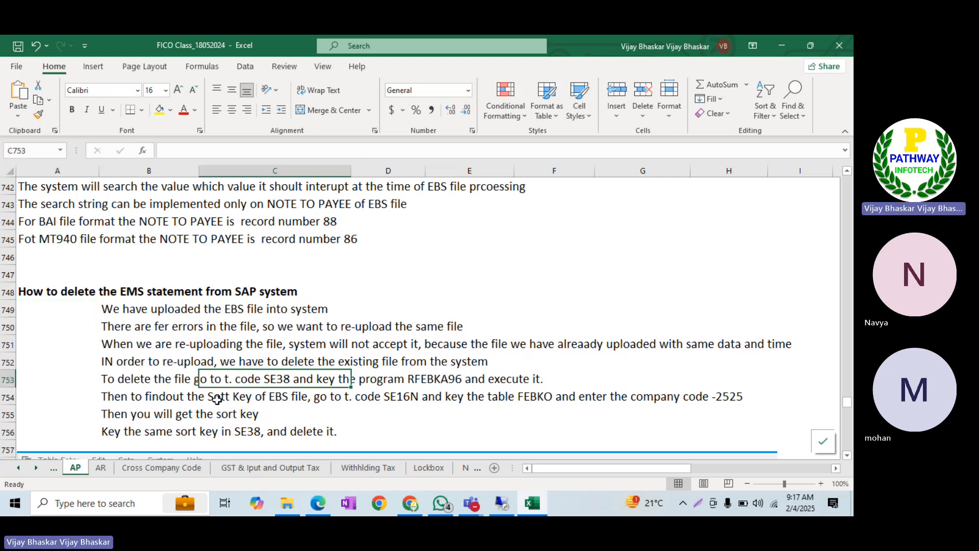
{"action": "double_click", "coordinate": [127, 291]}
{"action": "double_click", "coordinate": [72, 291]}
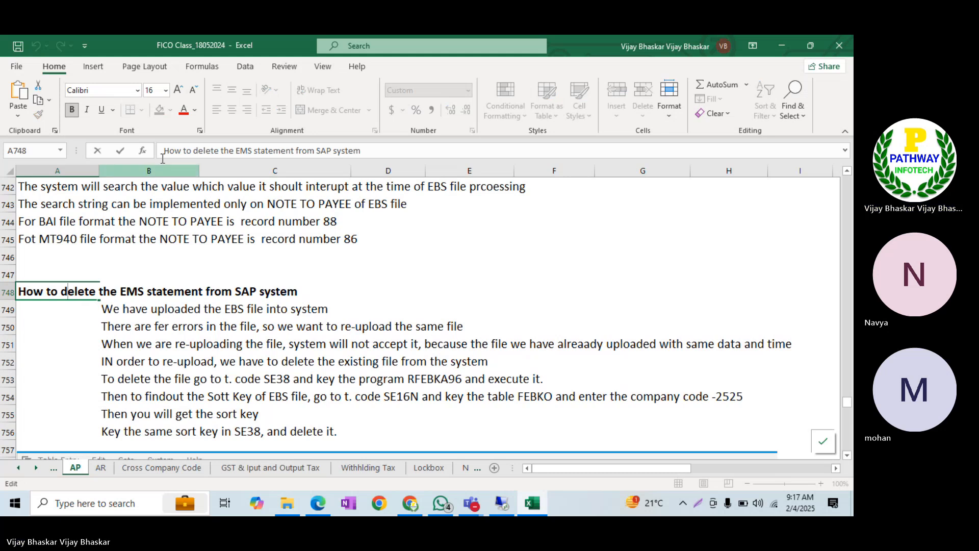
{"action": "left_click", "coordinate": [247, 150]}
{"action": "key", "text": "BackSpace"}
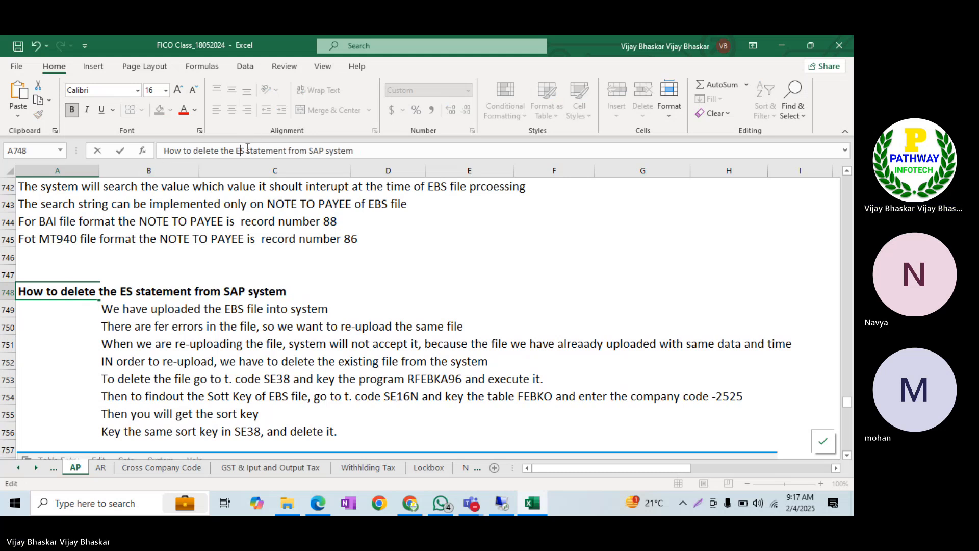
{"action": "type", "text": "B"}
{"action": "key", "text": "Return"}
Insert two blank rows at rows 746–747 below the MT940 note and select A746
{"action": "left_click", "coordinate": [205, 402]}
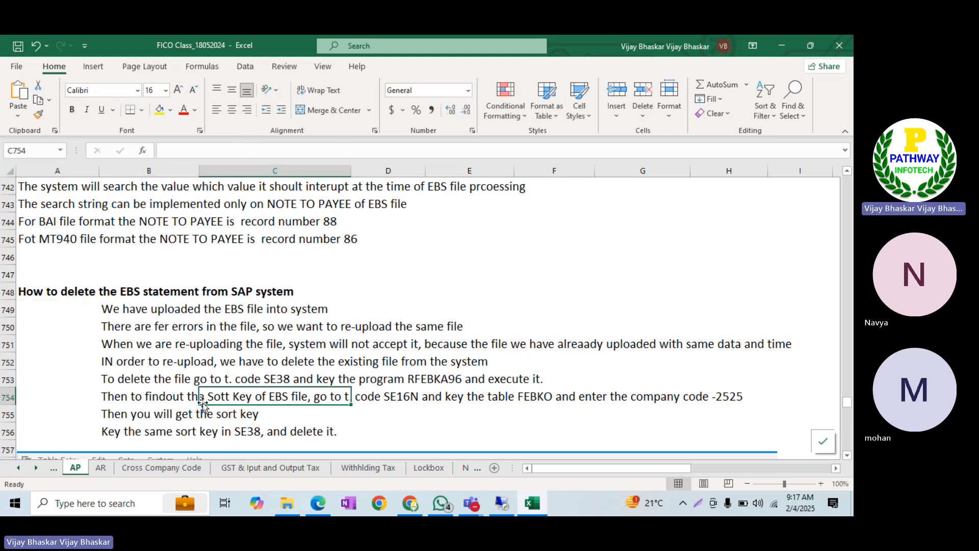
{"action": "scroll", "coordinate": [205, 403], "scroll_direction": "down", "scroll_amount": 3}
{"action": "scroll", "coordinate": [205, 403], "scroll_direction": "down", "scroll_amount": 5}
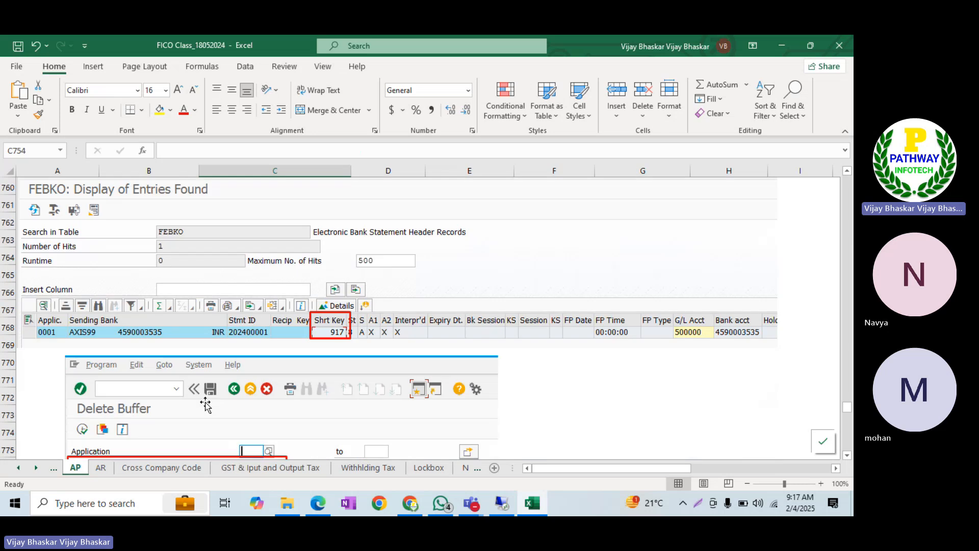
{"action": "scroll", "coordinate": [346, 346], "scroll_direction": "down", "scroll_amount": 3}
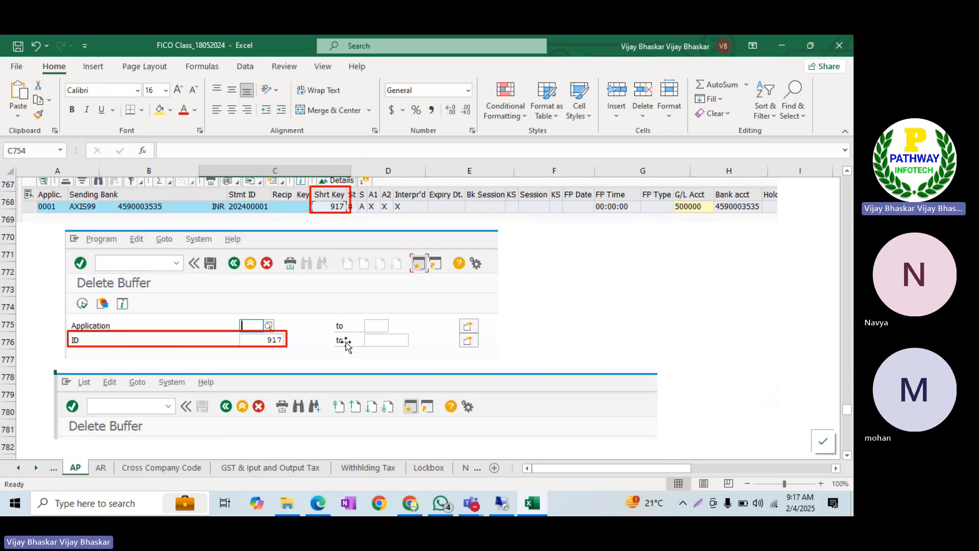
{"action": "scroll", "coordinate": [179, 373], "scroll_direction": "down", "scroll_amount": 1}
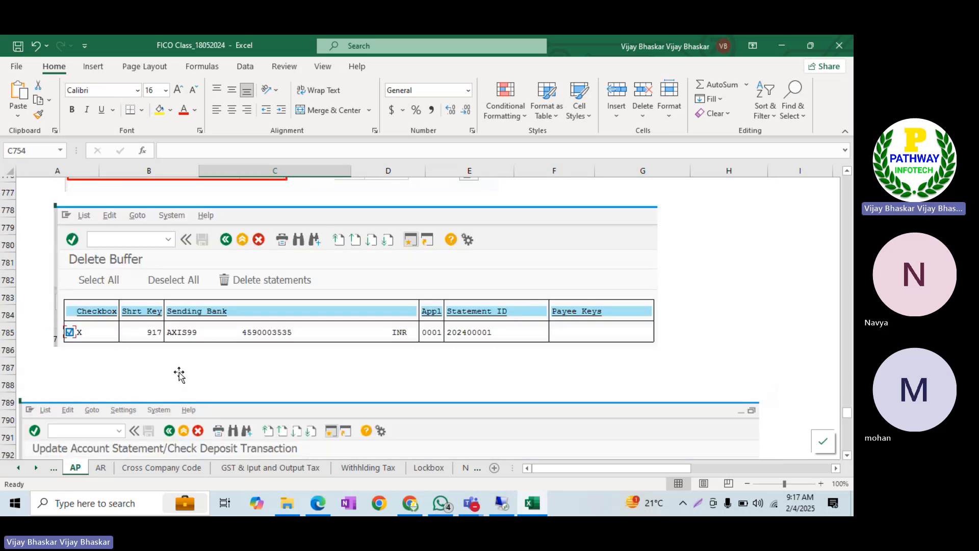
{"action": "scroll", "coordinate": [179, 372], "scroll_direction": "down", "scroll_amount": 4}
{"action": "scroll", "coordinate": [179, 373], "scroll_direction": "up", "scroll_amount": 3}
{"action": "scroll", "coordinate": [179, 372], "scroll_direction": "down", "scroll_amount": 7}
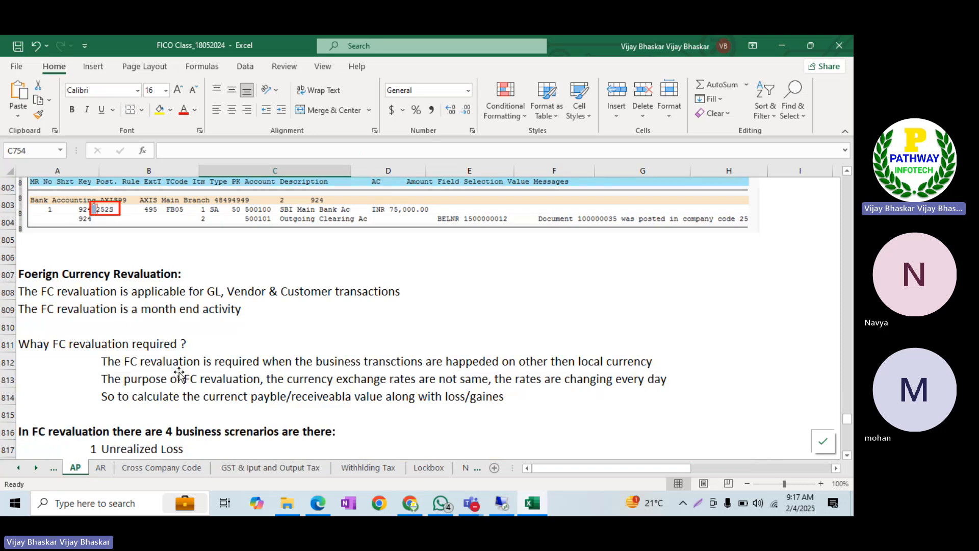
{"action": "scroll", "coordinate": [179, 372], "scroll_direction": "up", "scroll_amount": 20}
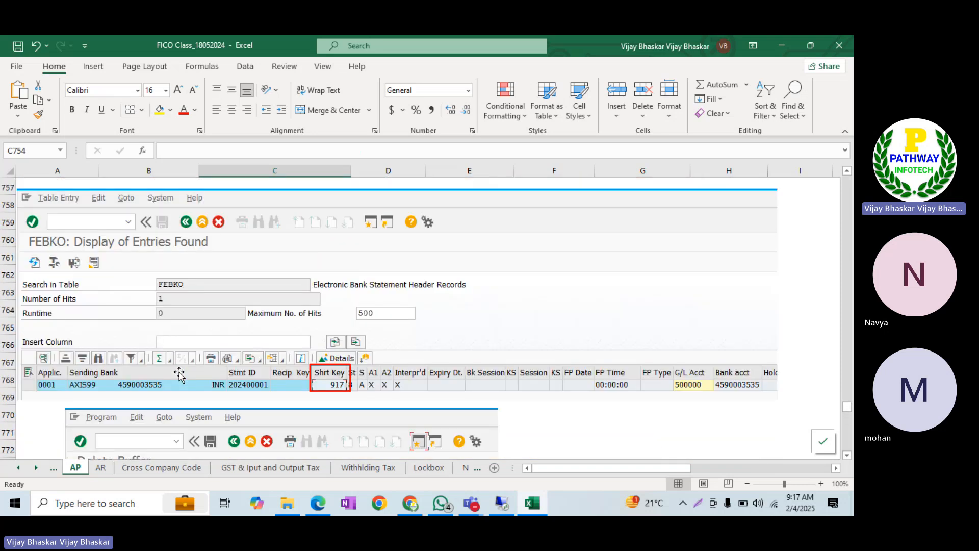
{"action": "scroll", "coordinate": [179, 372], "scroll_direction": "up", "scroll_amount": 4}
{"action": "scroll", "coordinate": [179, 373], "scroll_direction": "up", "scroll_amount": 2}
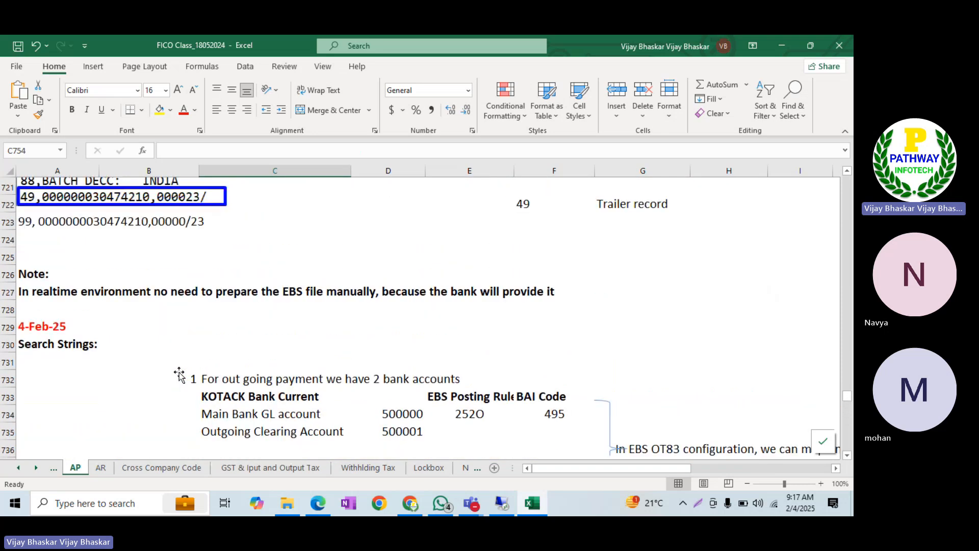
{"action": "scroll", "coordinate": [179, 372], "scroll_direction": "down", "scroll_amount": 3}
{"action": "scroll", "coordinate": [179, 373], "scroll_direction": "down", "scroll_amount": 3}
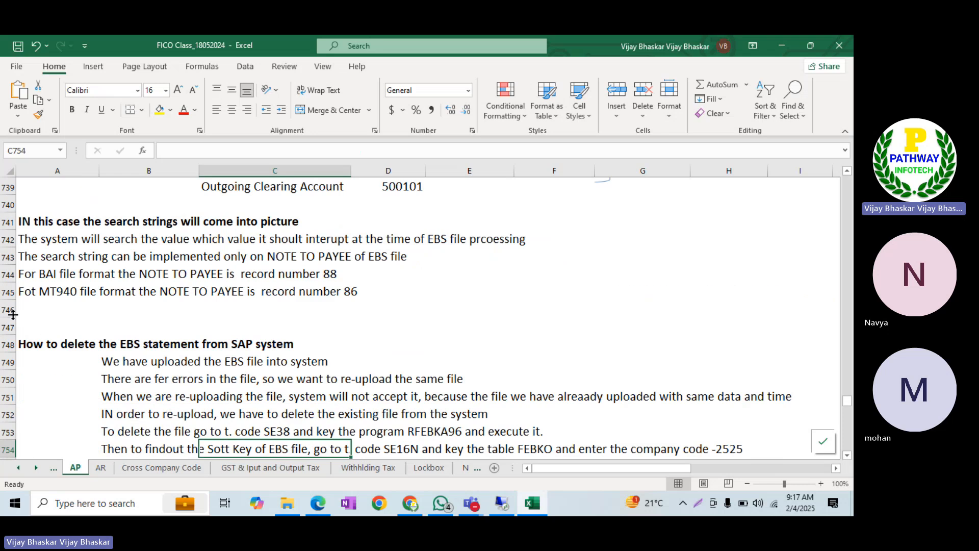
{"action": "left_click_drag", "start_coordinate": [13, 314], "coordinate": [7, 325]}
{"action": "key", "text": "ctrl+shift+plus"}
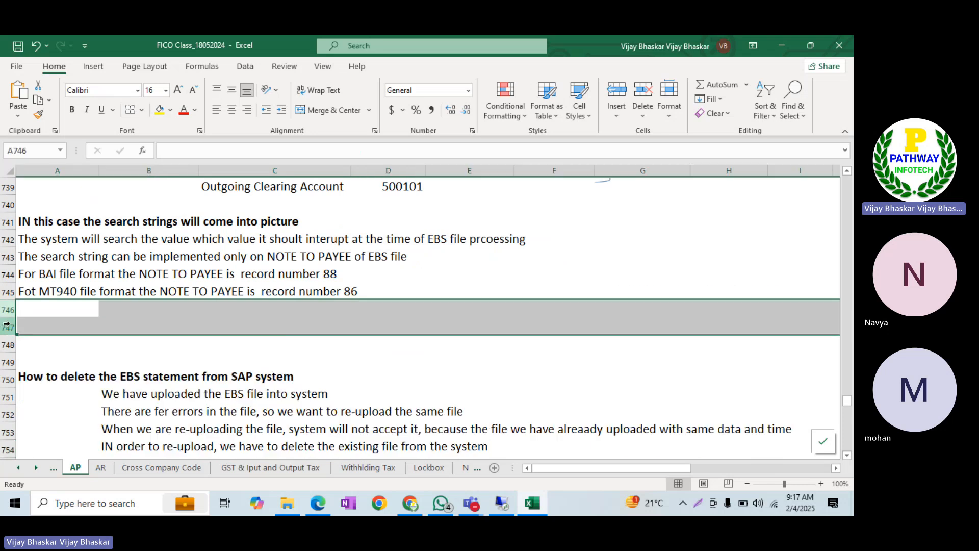
{"action": "left_click", "coordinate": [68, 306]}
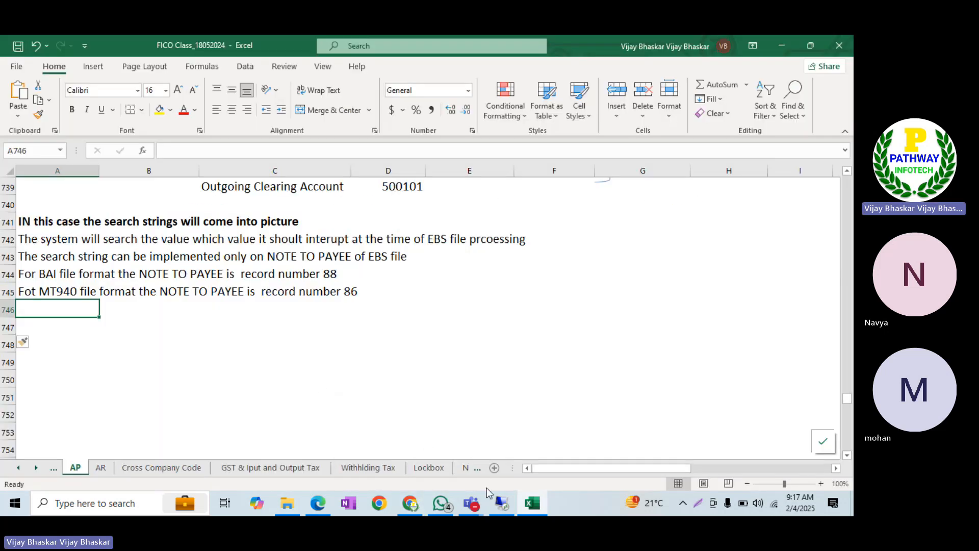
Run FI12 in a new session and jump the company code list to ITUS, then ITIN
{"action": "left_click", "coordinate": [503, 504]}
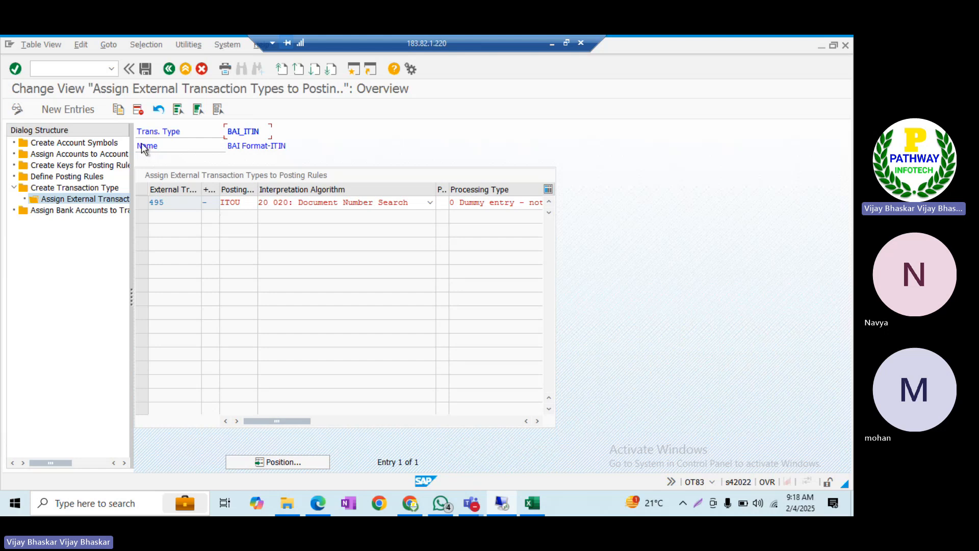
{"action": "left_click", "coordinate": [353, 73]}
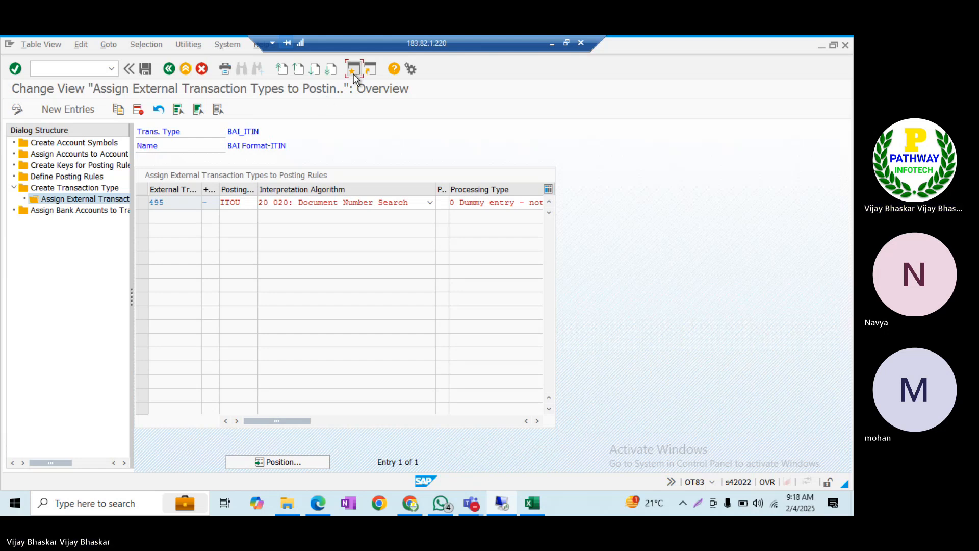
{"action": "type", "text": "fi12"}
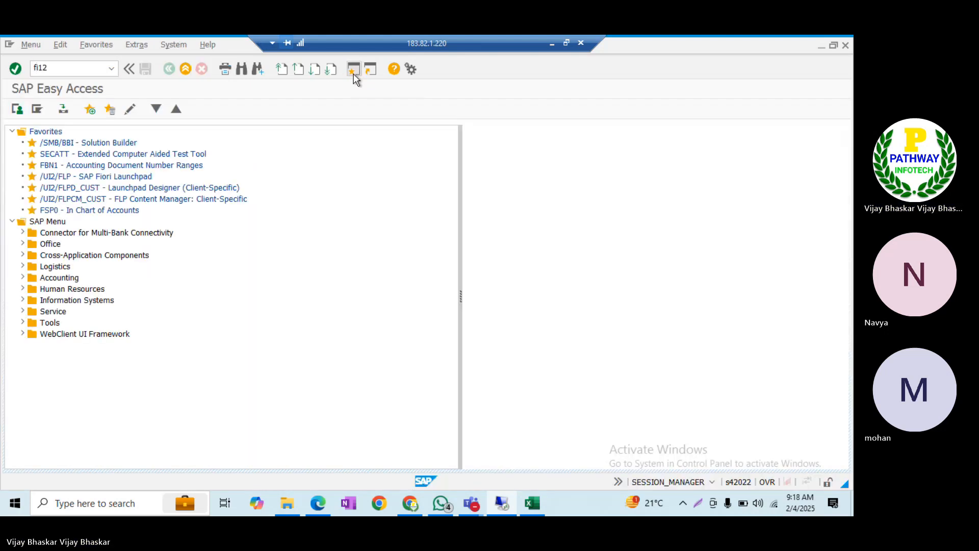
{"action": "key", "text": "Return"}
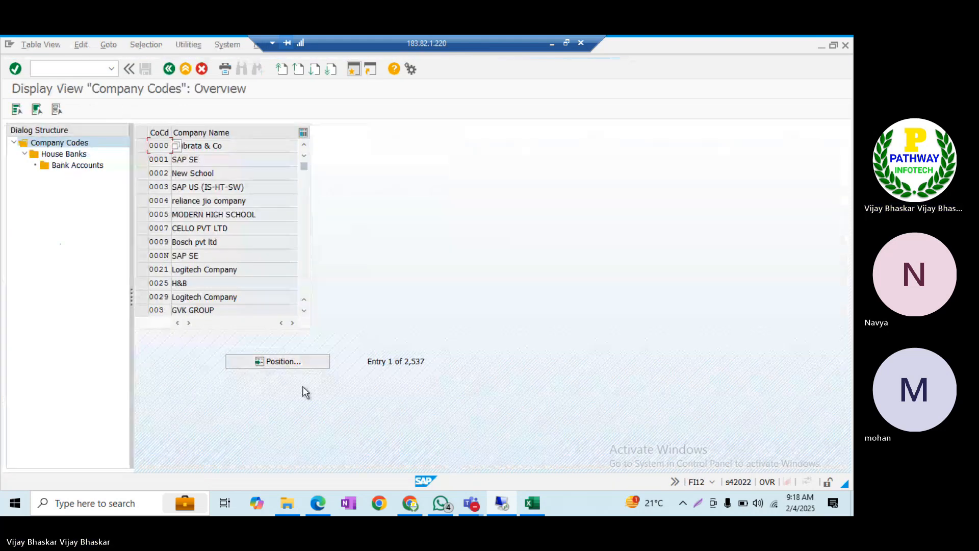
{"action": "left_click", "coordinate": [320, 360]}
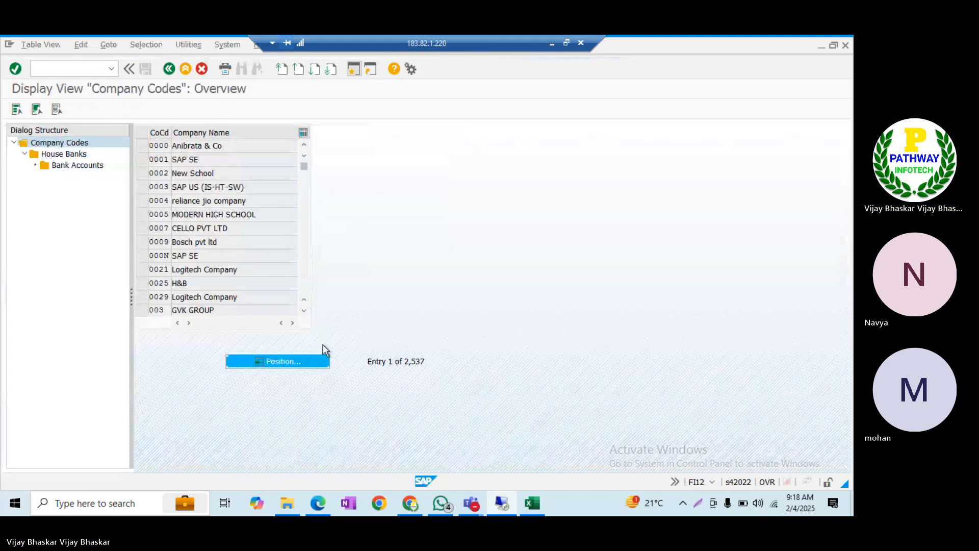
{"action": "type", "text": "ITUS"}
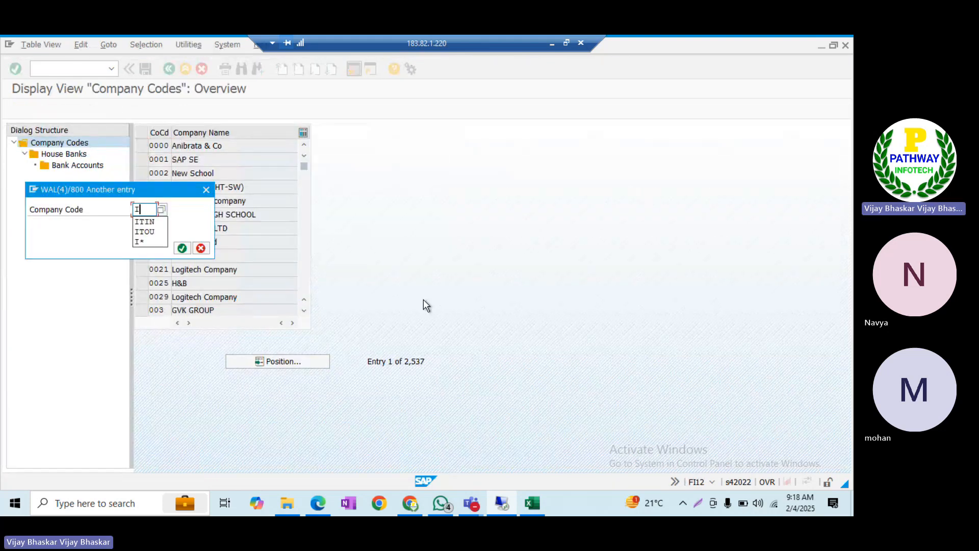
{"action": "key", "text": "Return"}
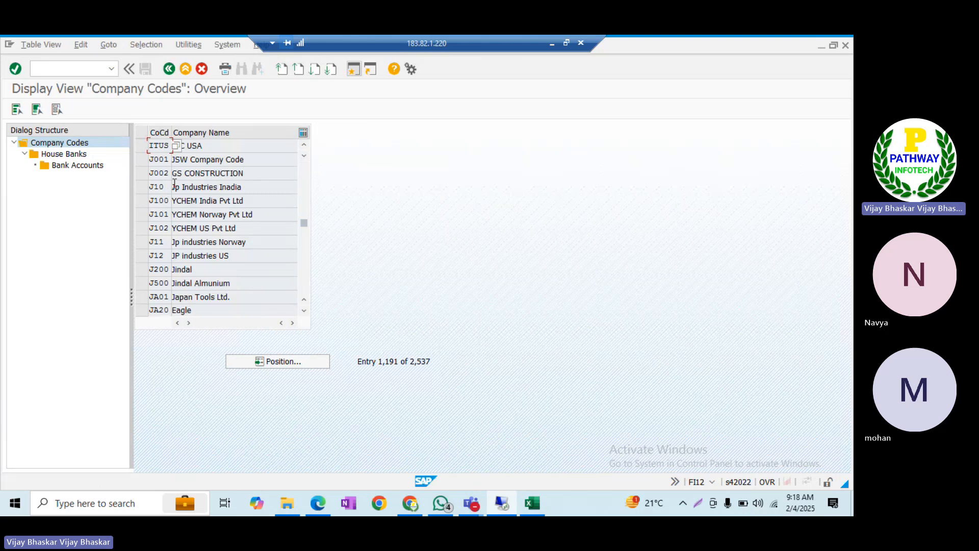
{"action": "left_click", "coordinate": [286, 363]}
{"action": "type", "text": "I"}
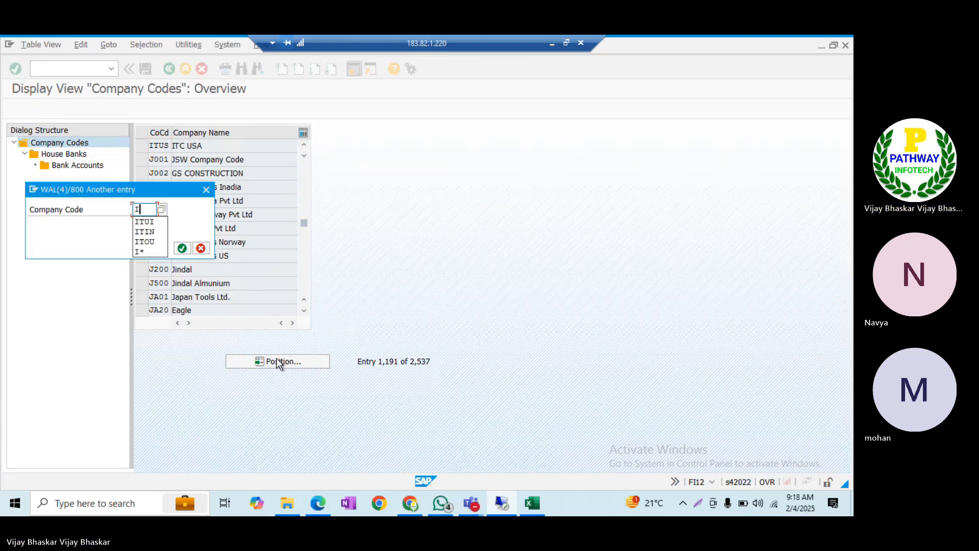
{"action": "type", "text": "TIN"}
{"action": "key", "text": "Return"}
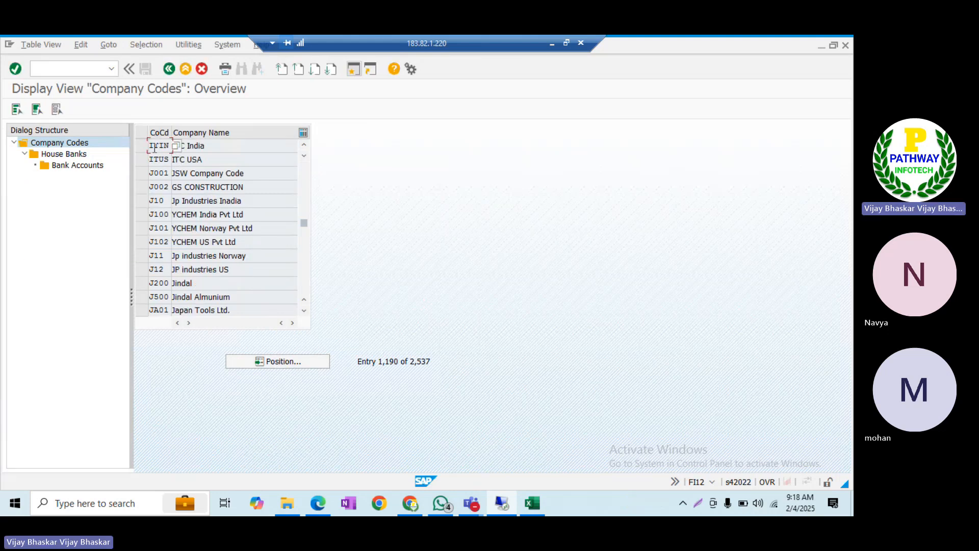
Open ITIN's house bank KOTAK accounts and check the bank account number and G/L 500000
{"action": "left_click", "coordinate": [138, 149]}
{"action": "double_click", "coordinate": [64, 154]}
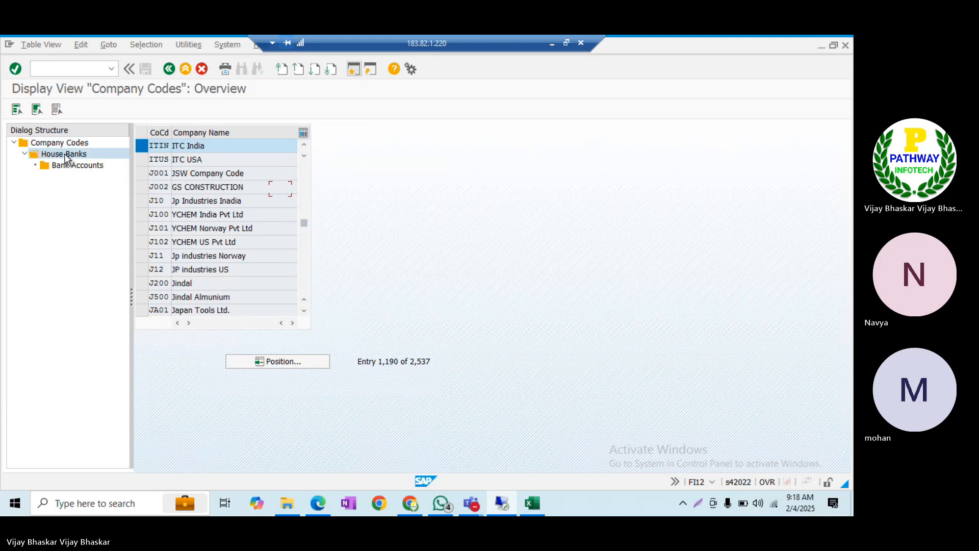
{"action": "double_click", "coordinate": [72, 164]}
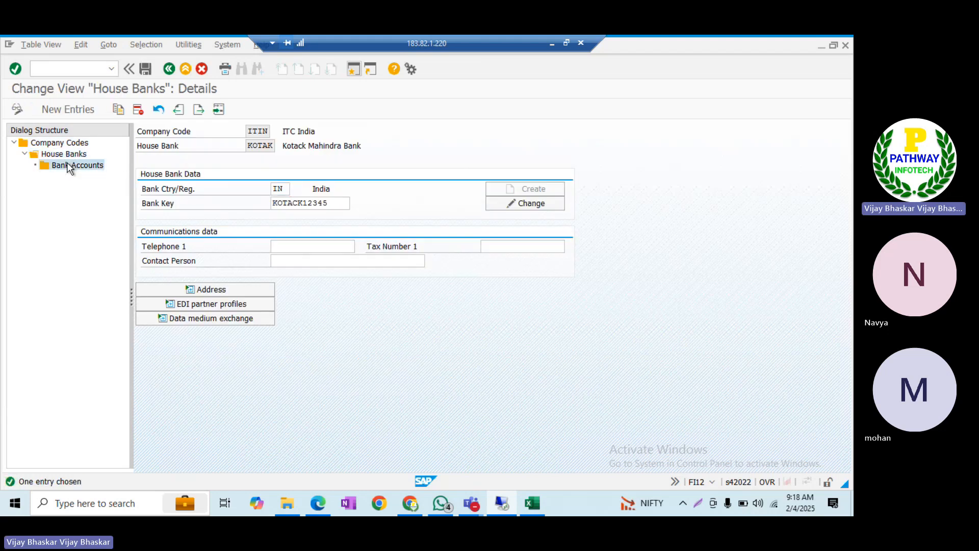
{"action": "key", "text": "Return"}
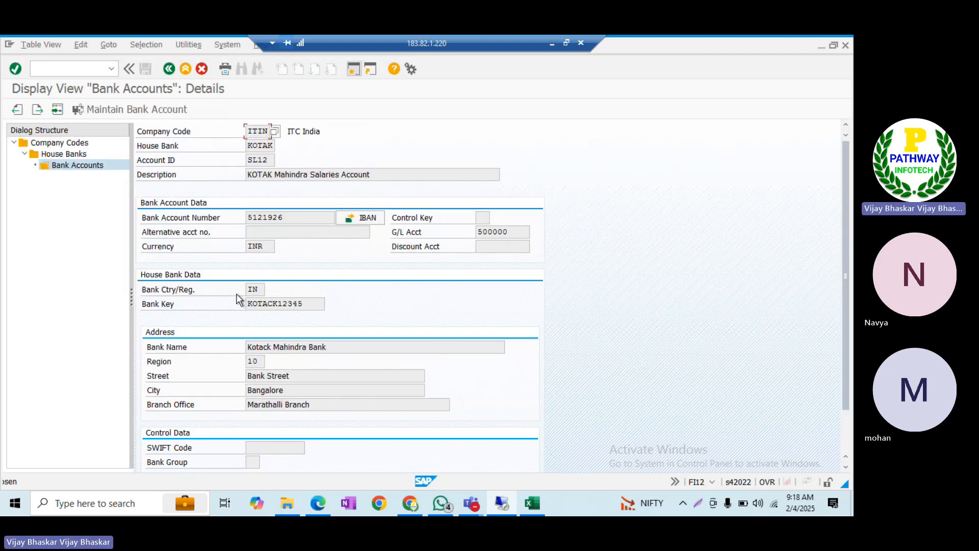
{"action": "double_click", "coordinate": [295, 217]}
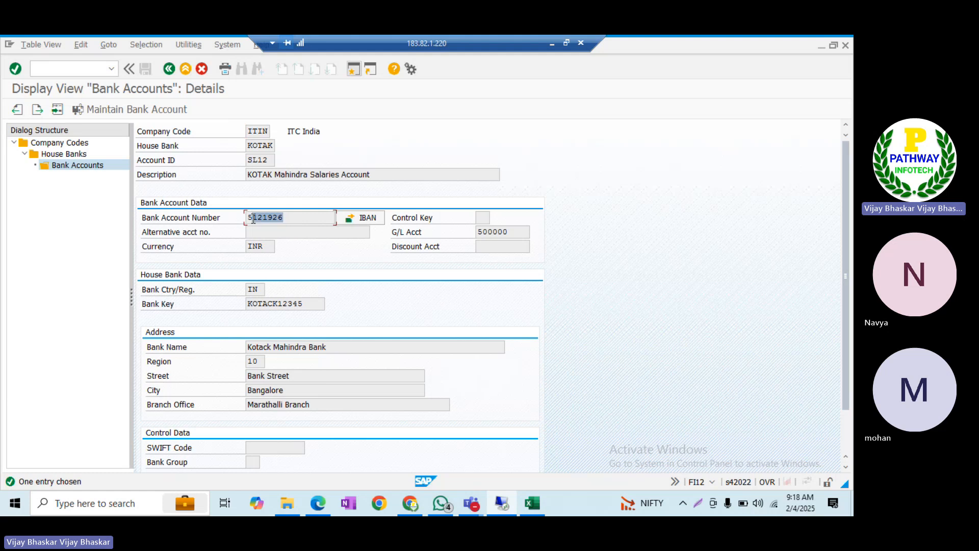
{"action": "double_click", "coordinate": [519, 233]}
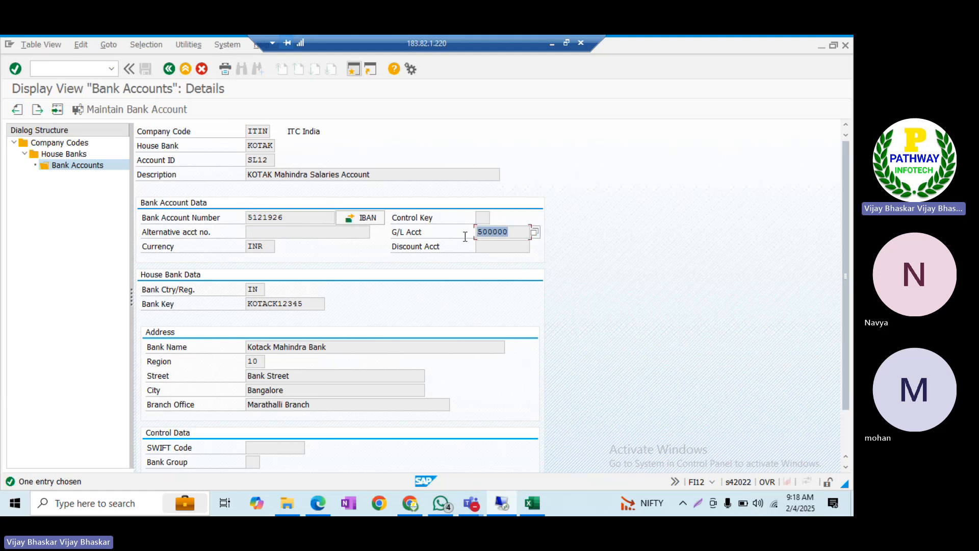
{"action": "left_click", "coordinate": [351, 71]}
Add a heading in A747 on configuration steps to achieve search string functionality
{"action": "left_click", "coordinate": [532, 502]}
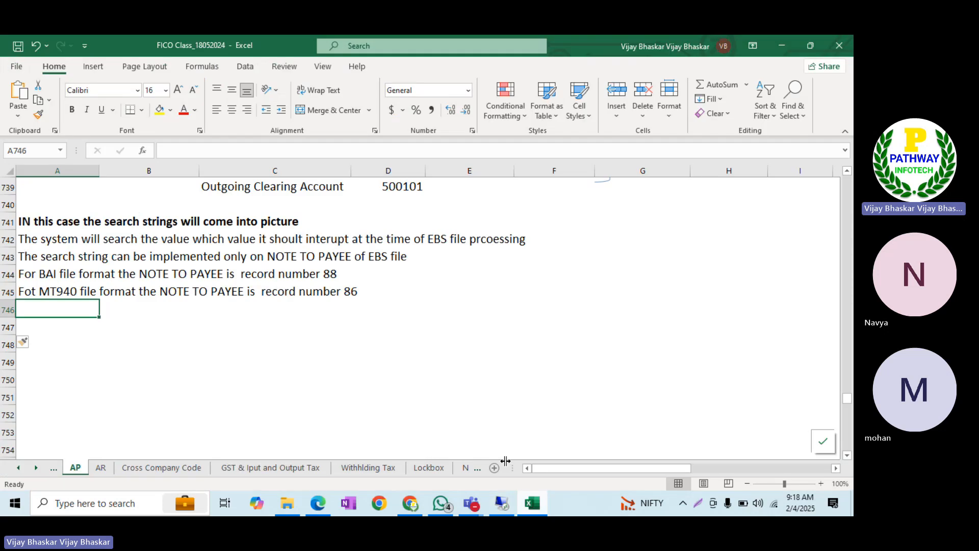
{"action": "key", "text": "Return"}
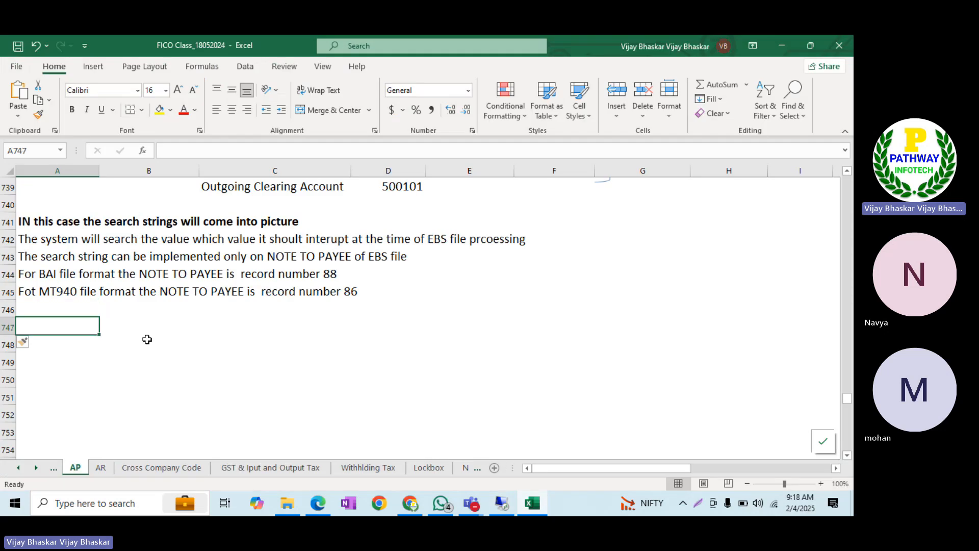
{"action": "type", "text": "CO"}
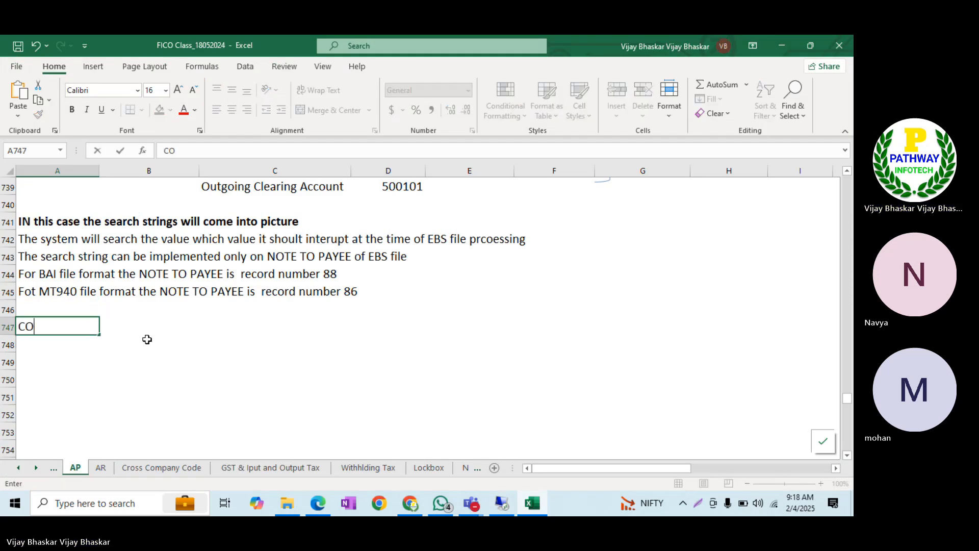
{"action": "type", "text": "nfiguratioin s"}
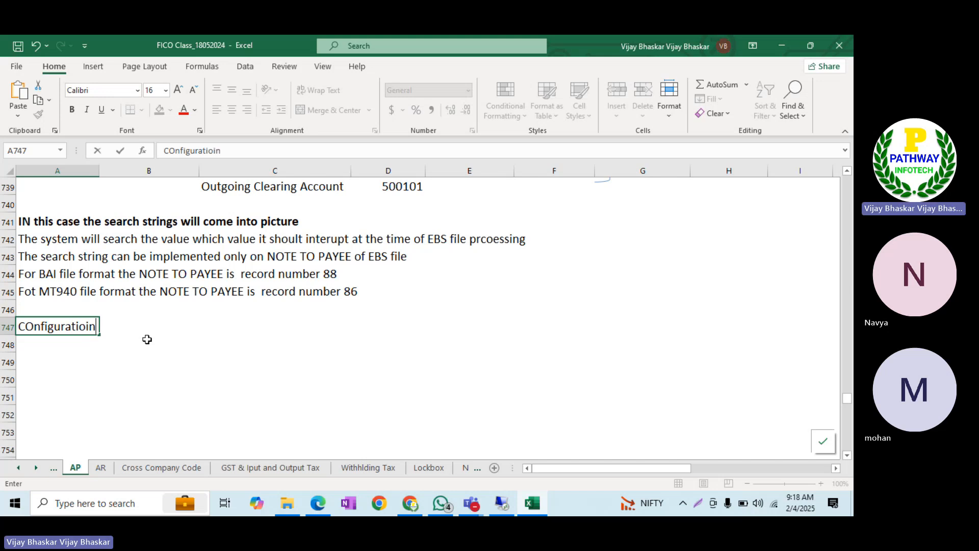
{"action": "key", "text": "BackSpace"}
{"action": "key", "text": "BackSpace"}
{"action": "key", "text": "BackSpace"}
{"action": "key", "text": "BackSpace"}
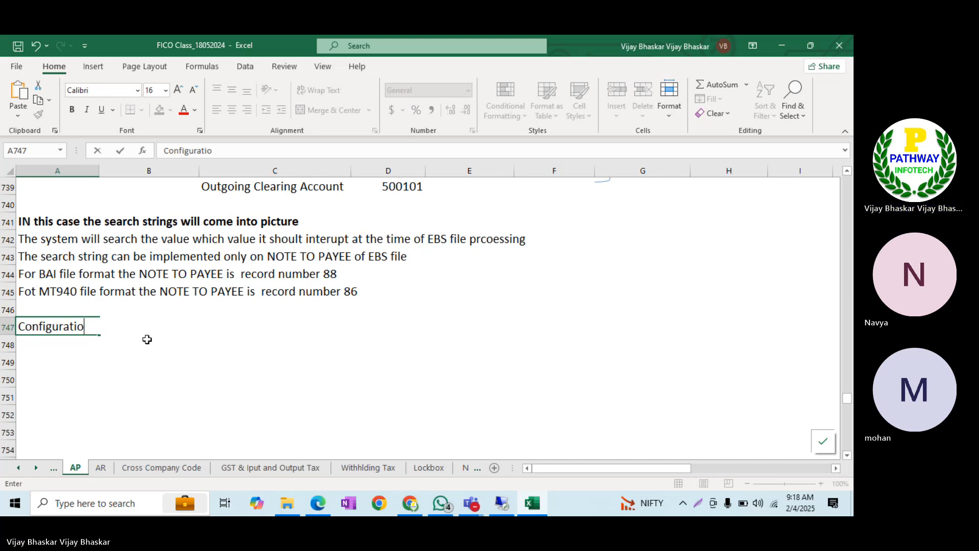
{"action": "type", "text": "n steps to ac"}
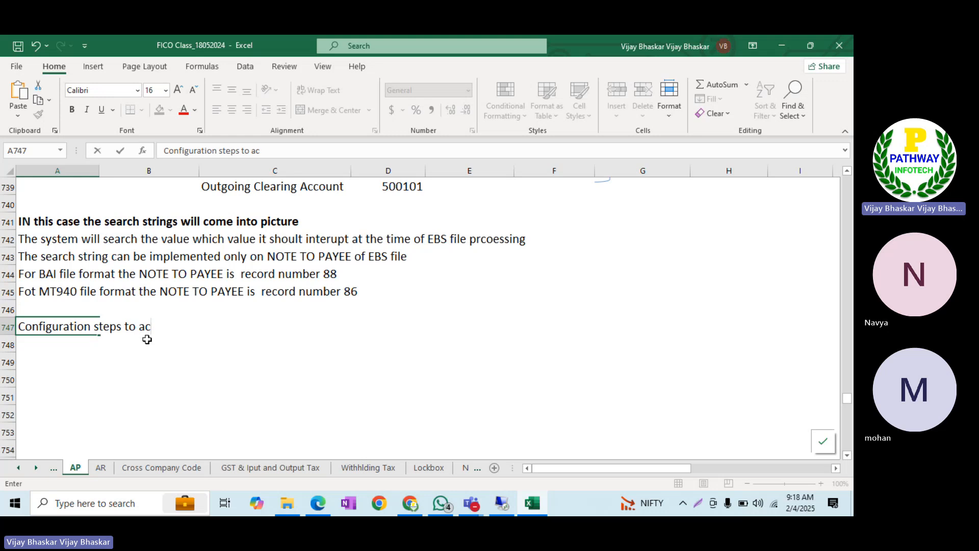
{"action": "type", "text": "h"}
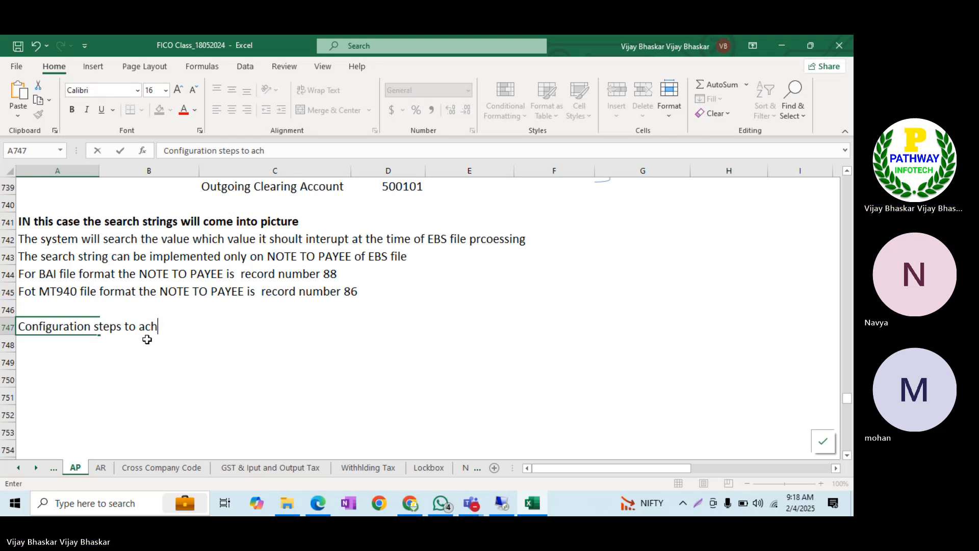
{"action": "type", "text": "ieve se"}
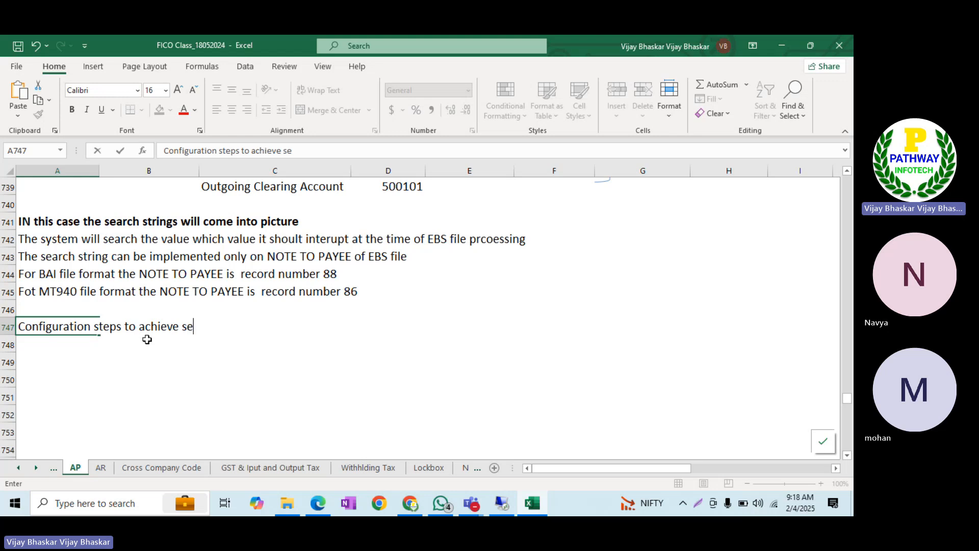
{"action": "type", "text": "rchctri"}
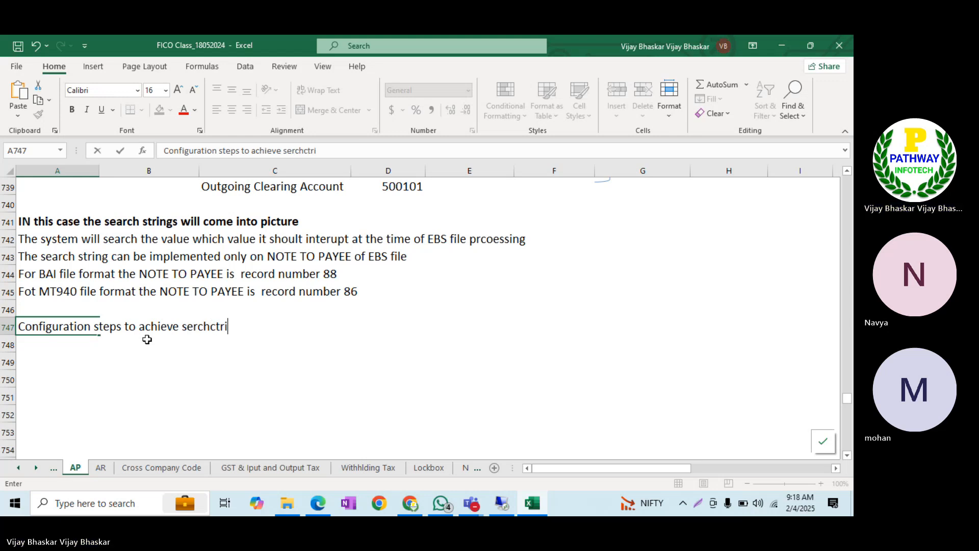
{"action": "type", "text": "ng functionality:"}
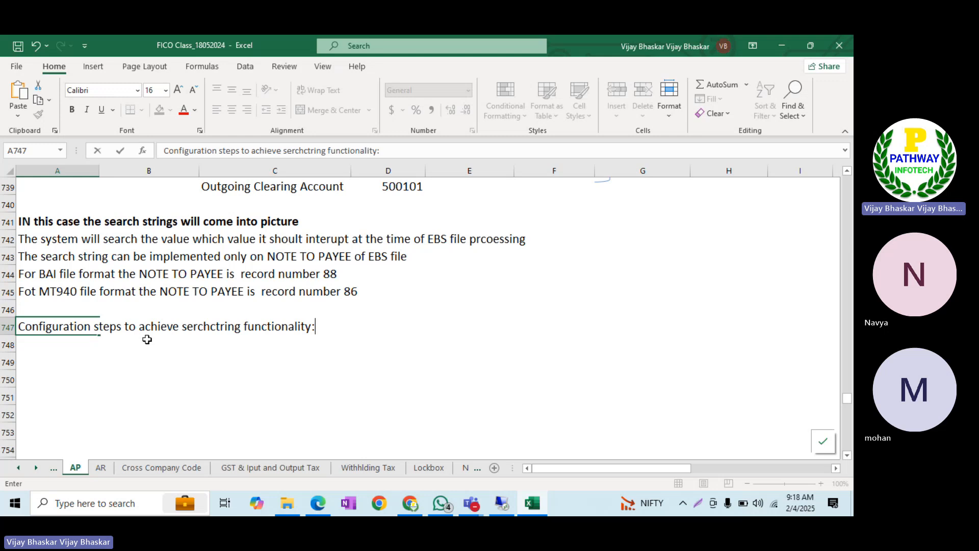
{"action": "key", "text": "Return"}
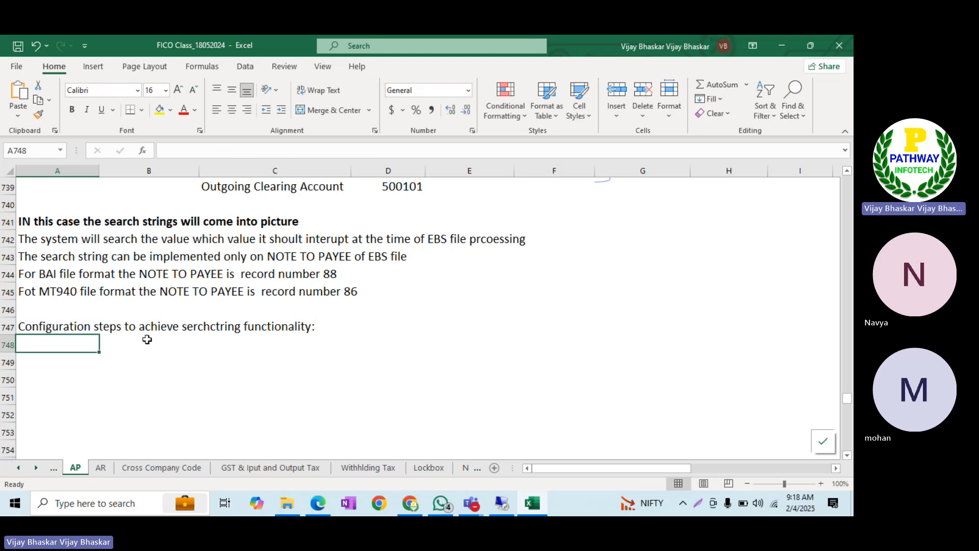
Enter step 1 'Create GL account' with Main Bank, Outgoing clearing and Incoming clearing account lines
{"action": "type", "text": "1"}
{"action": "left_click", "coordinate": [147, 339]}
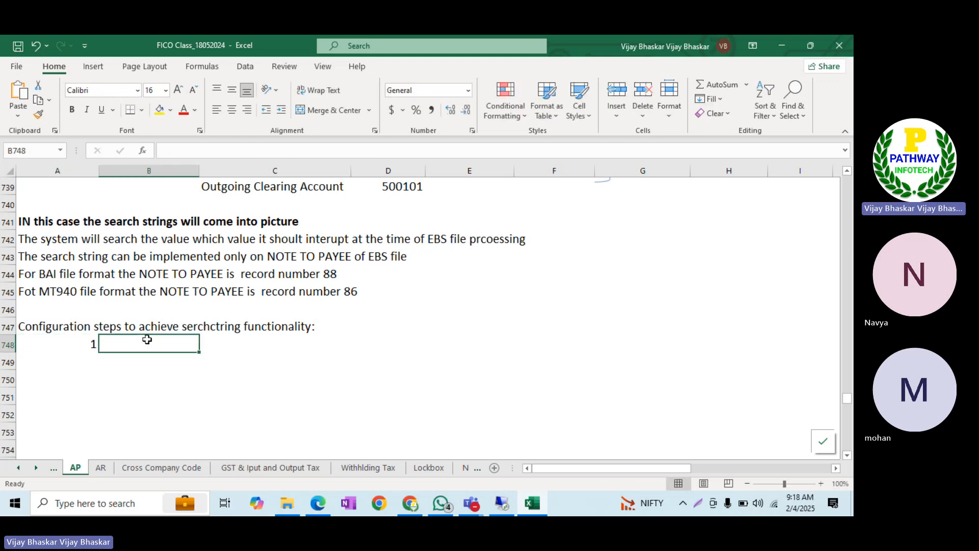
{"action": "type", "text": "Creage G"}
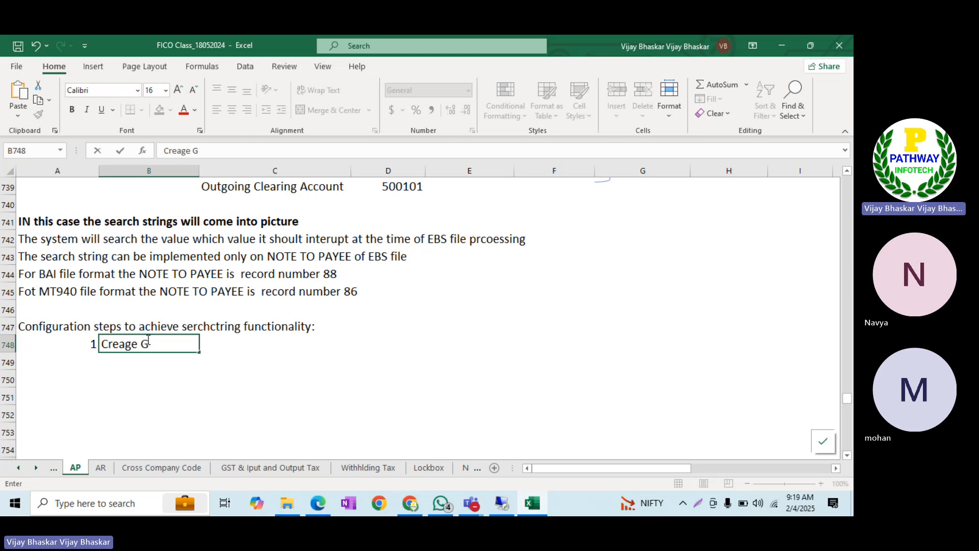
{"action": "type", "text": "L account"}
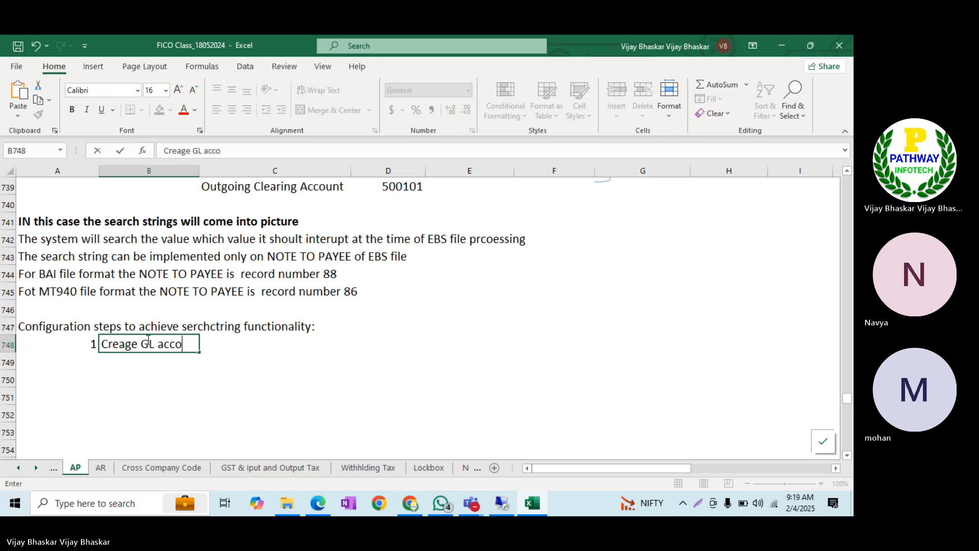
{"action": "key", "text": "Return"}
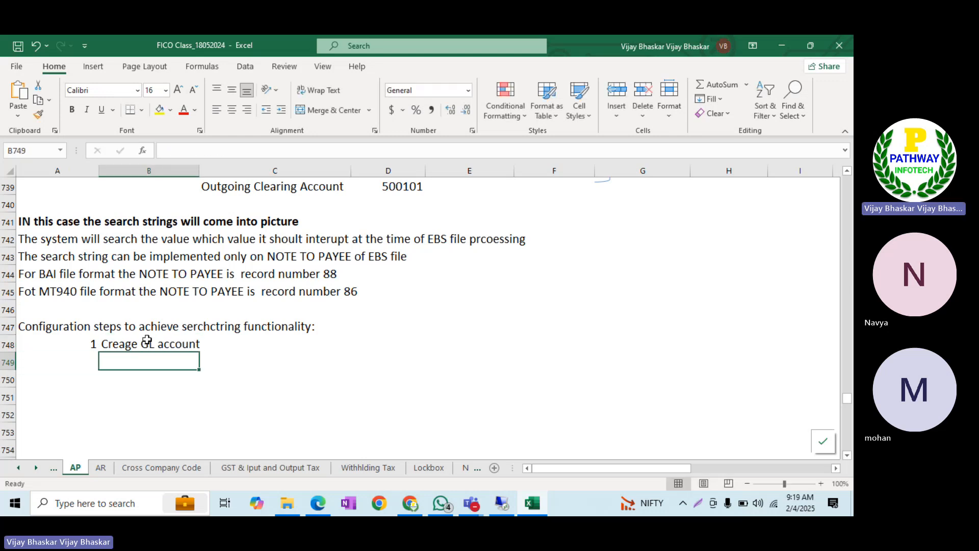
{"action": "type", "text": "Mlan"}
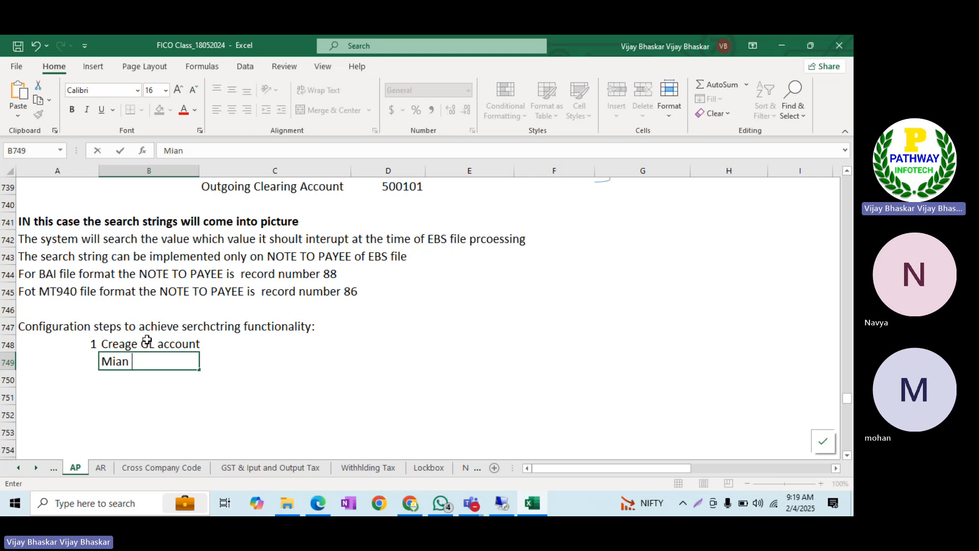
{"action": "type", "text": " Bank Account"}
{"action": "key", "text": "Return"}
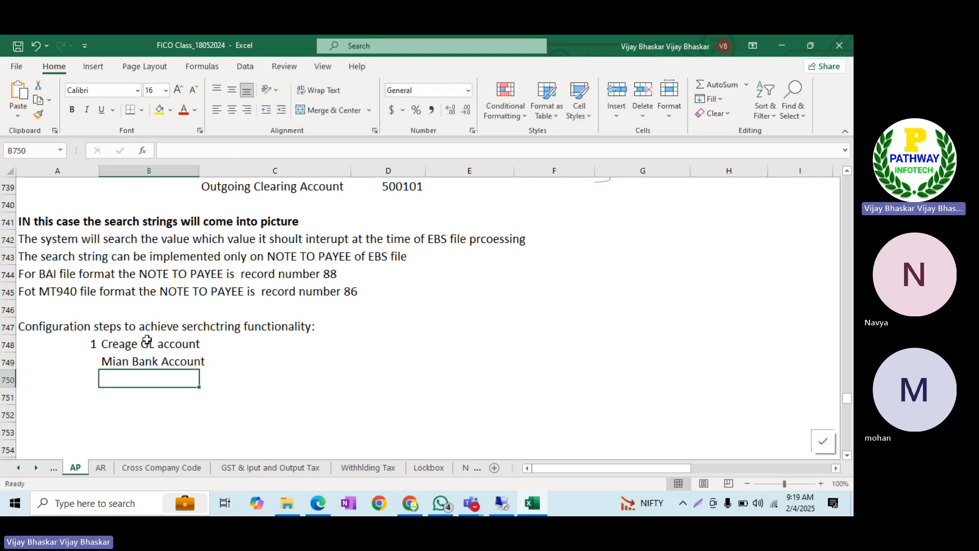
{"action": "type", "text": "In"}
{"action": "key", "text": "BackSpace"}
{"action": "key", "text": "BackSpace"}
{"action": "type", "text": "Ou"}
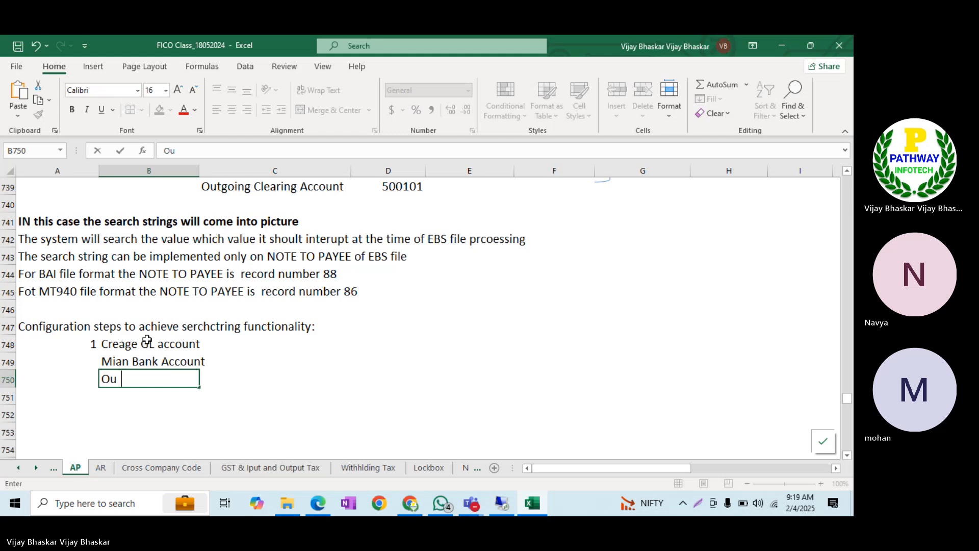
{"action": "type", "text": "tgoing cle"}
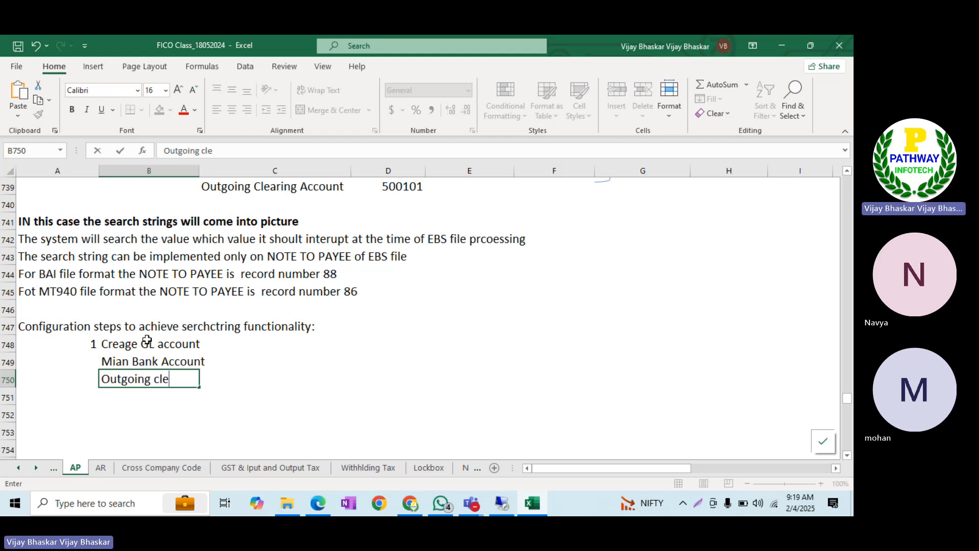
{"action": "type", "text": "aring Account"}
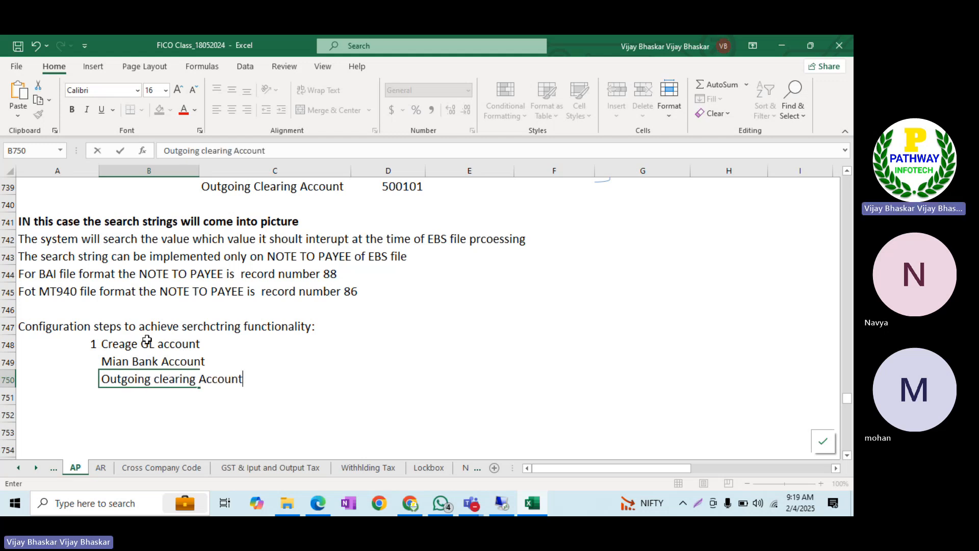
{"action": "key", "text": "Return"}
{"action": "type", "text": "Incom"}
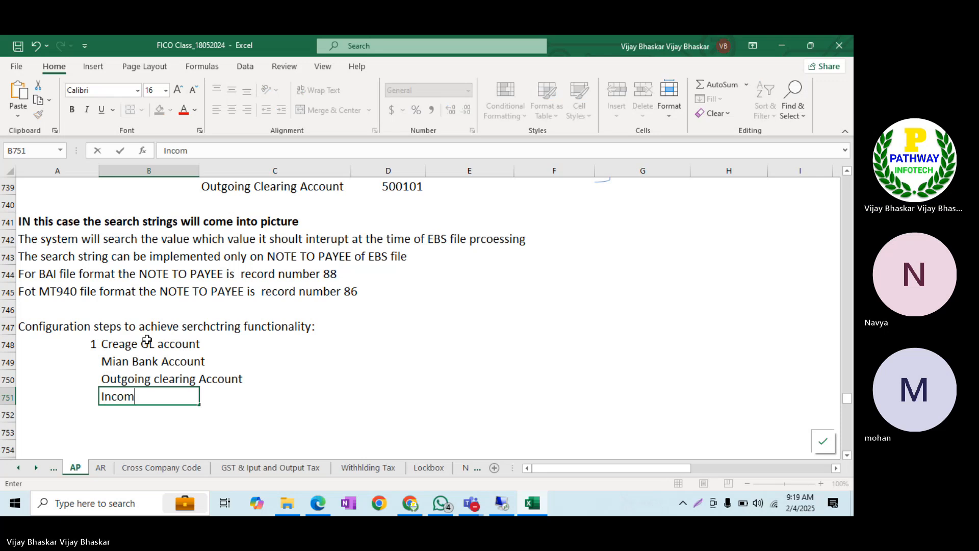
{"action": "type", "text": "ing"}
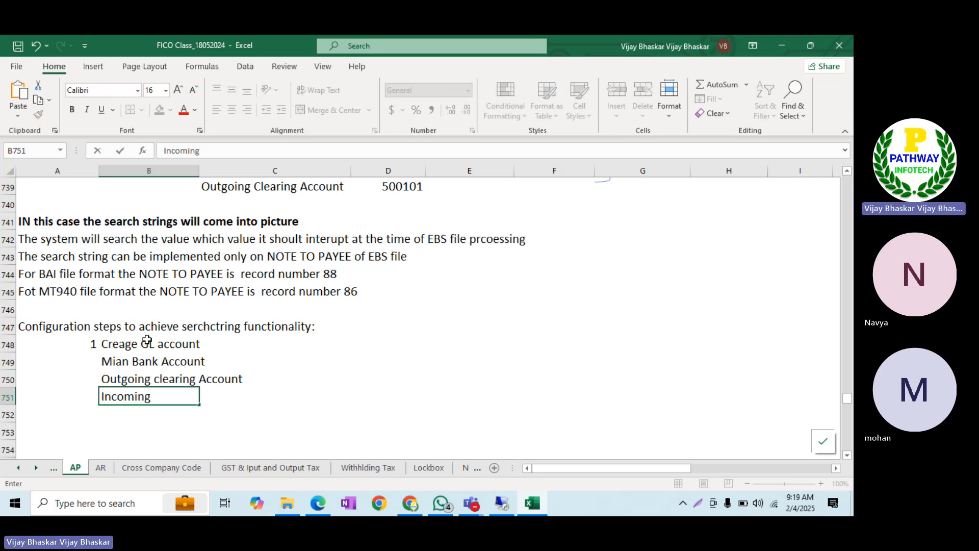
{"action": "type", "text": " clearing a"}
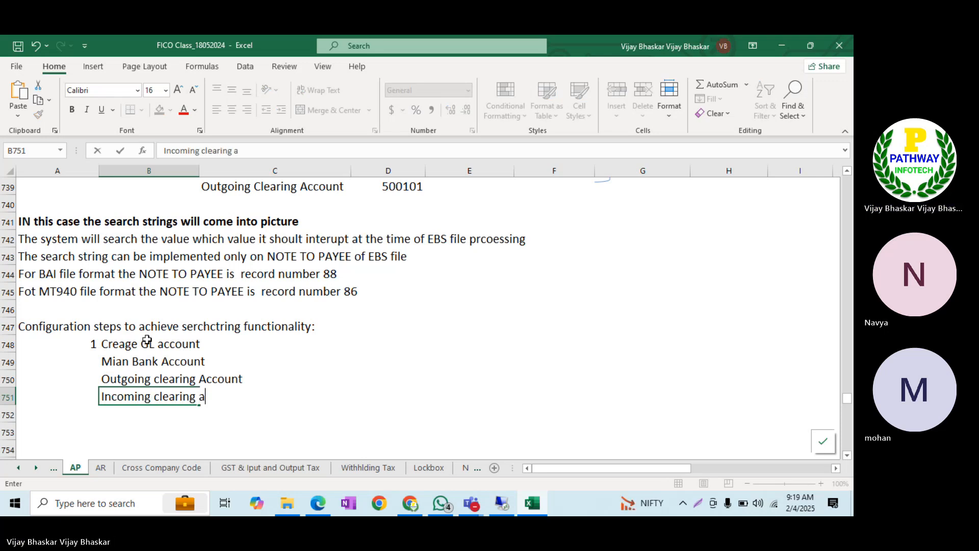
{"action": "type", "text": "ccount"}
{"action": "key", "text": "Return"}
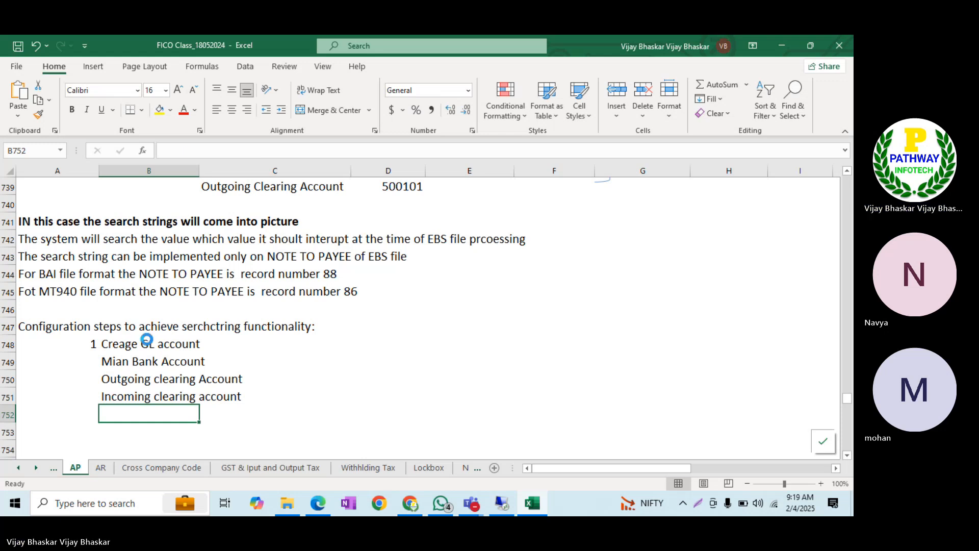
{"action": "left_click", "coordinate": [327, 360]}
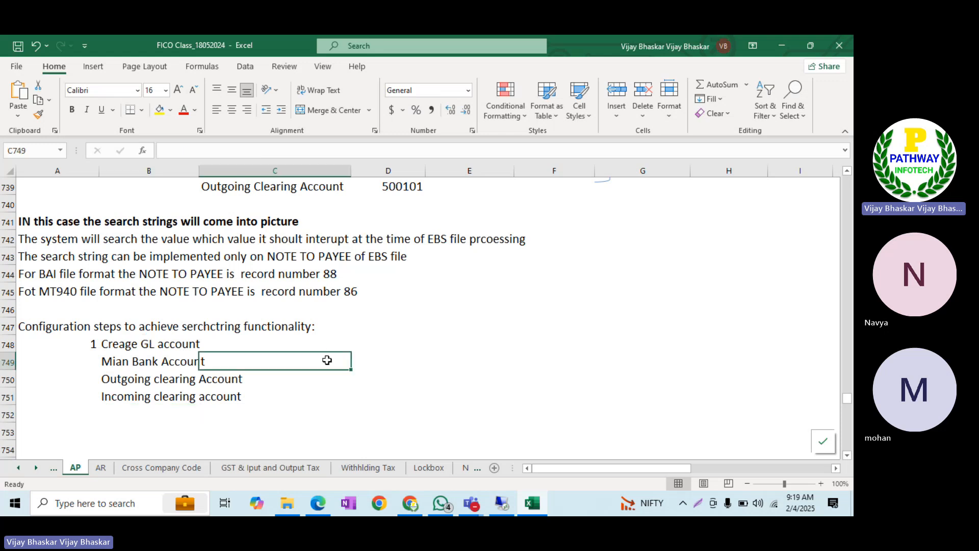
{"action": "left_click", "coordinate": [378, 361]}
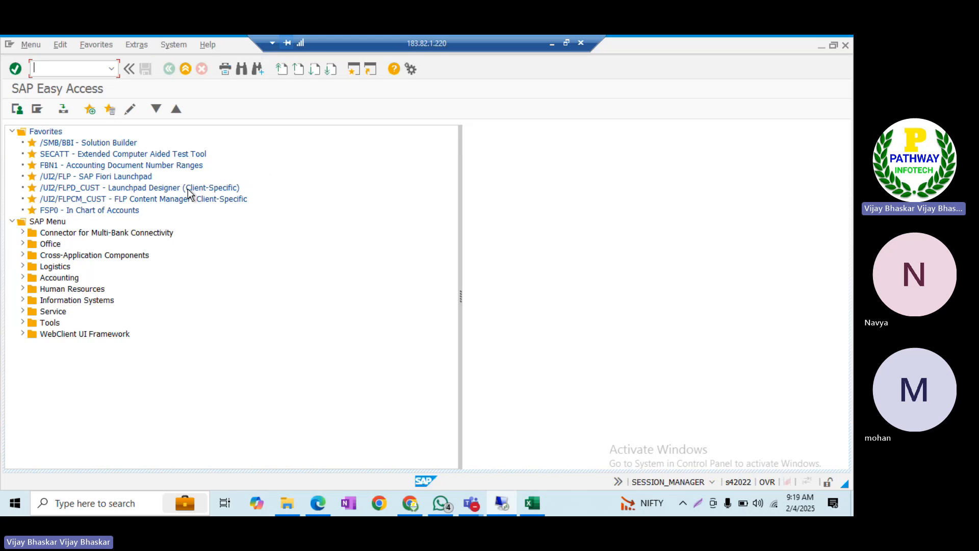
Start FS00 and enter G/L account 500100 with company code ITIN
{"action": "type", "text": "fs00"}
{"action": "key", "text": "Return"}
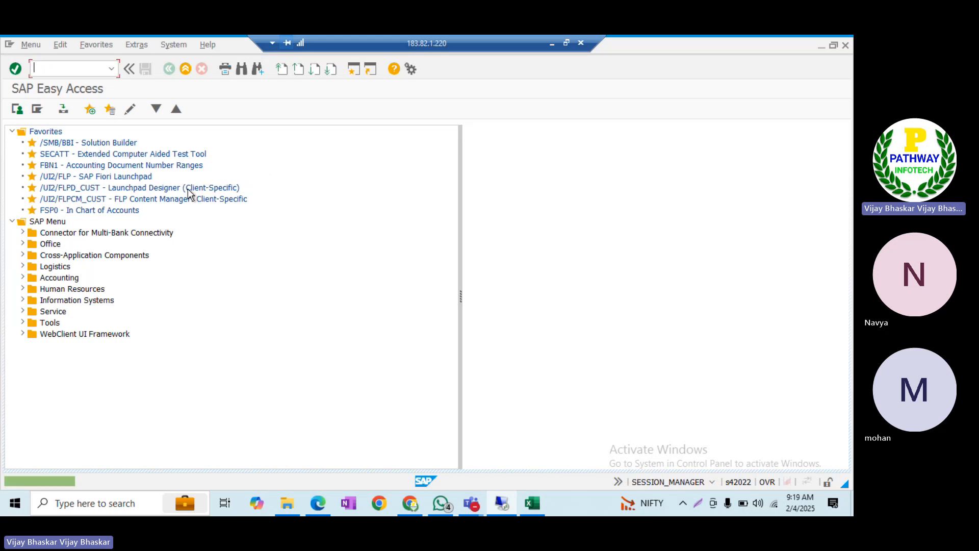
{"action": "type", "text": "fs00"}
{"action": "key", "text": "Return"}
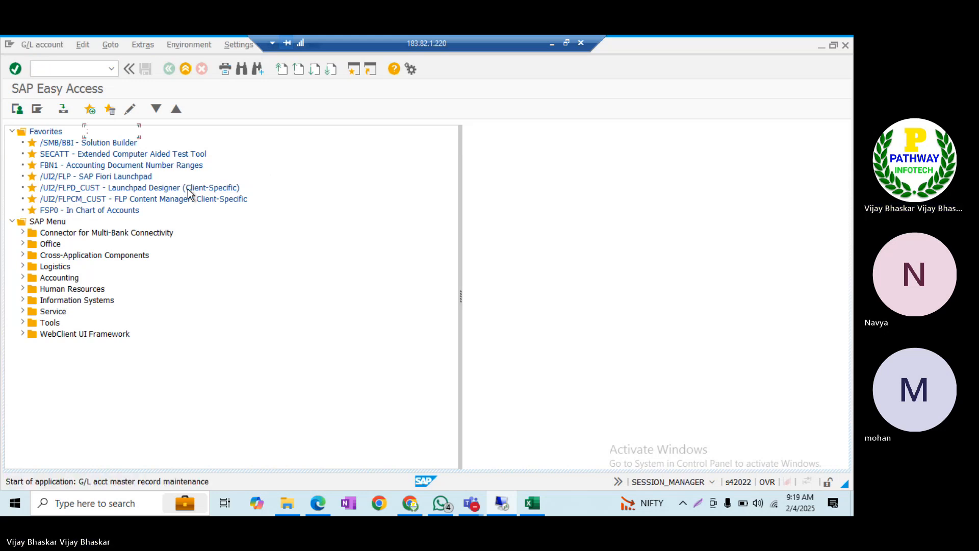
{"action": "key", "text": "Delete"}
{"action": "key", "text": "Delete"}
{"action": "key", "text": "Delete"}
{"action": "key", "text": "Delete"}
{"action": "key", "text": "Delete"}
{"action": "key", "text": "Delete"}
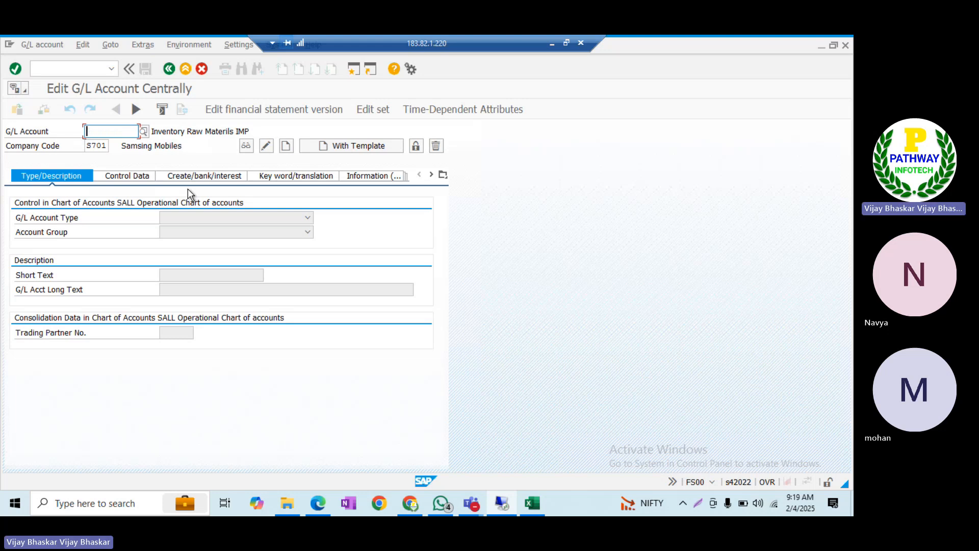
{"action": "type", "text": "500100"}
{"action": "key", "text": "Tab"}
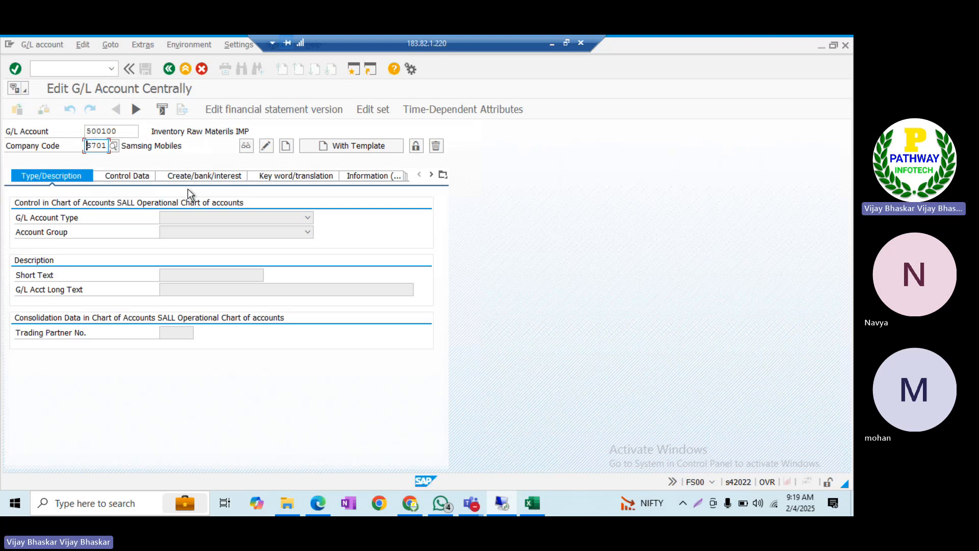
{"action": "key", "text": "Delete"}
{"action": "key", "text": "Delete"}
{"action": "key", "text": "Delete"}
{"action": "key", "text": "Delete"}
{"action": "type", "text": "ITIN"}
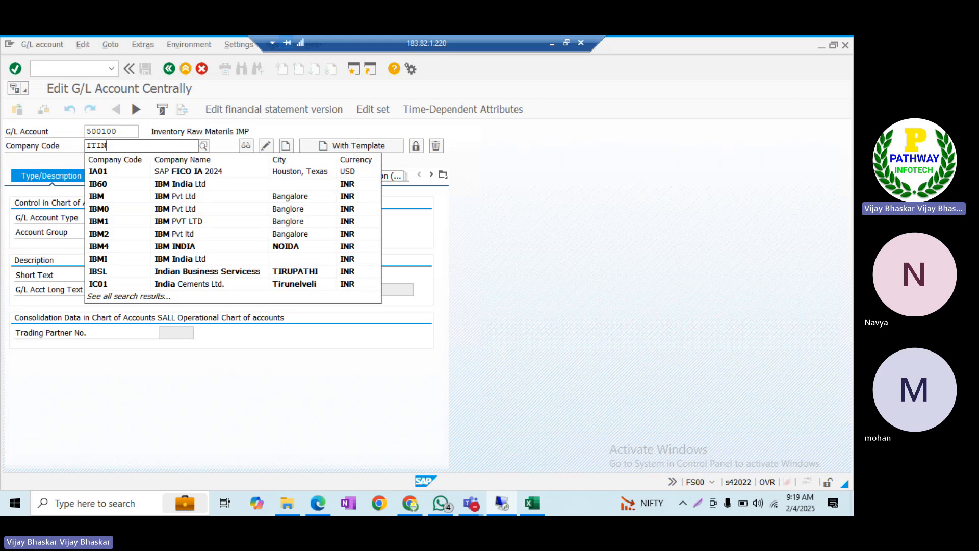
Copy from reference account 500000 in company code ITIN, correcting the mistyped ININ
{"action": "left_click", "coordinate": [338, 145]}
{"action": "type", "text": "500000"}
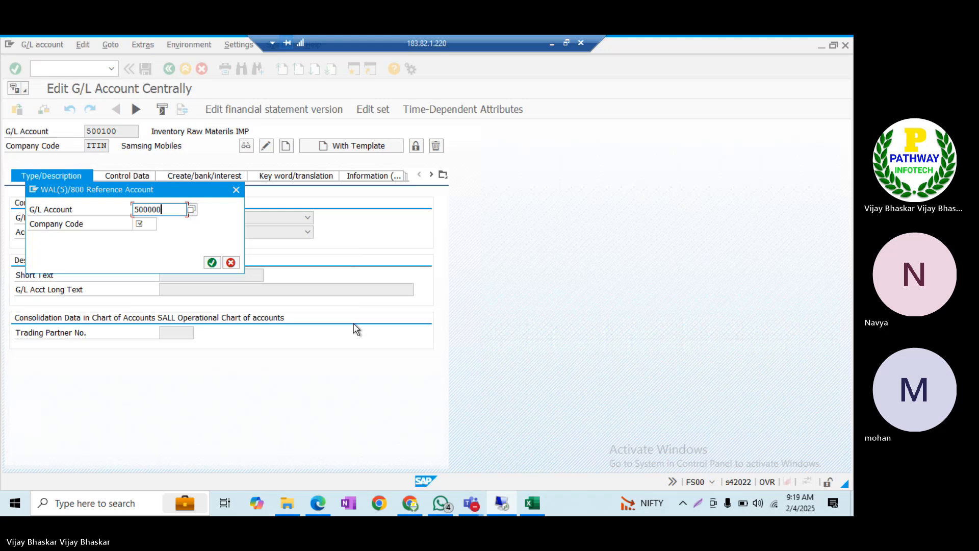
{"action": "key", "text": "Tab"}
{"action": "type", "text": "ININ"}
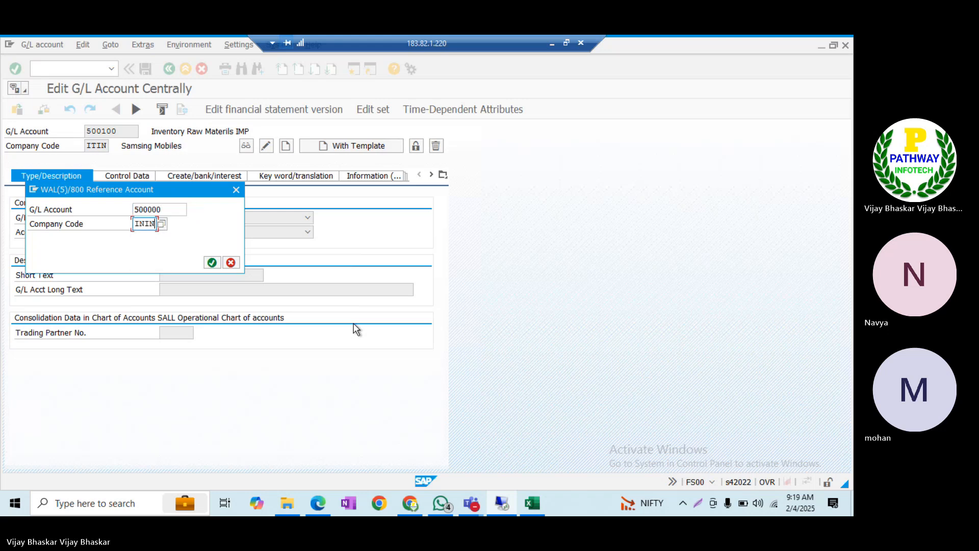
{"action": "key", "text": "Return"}
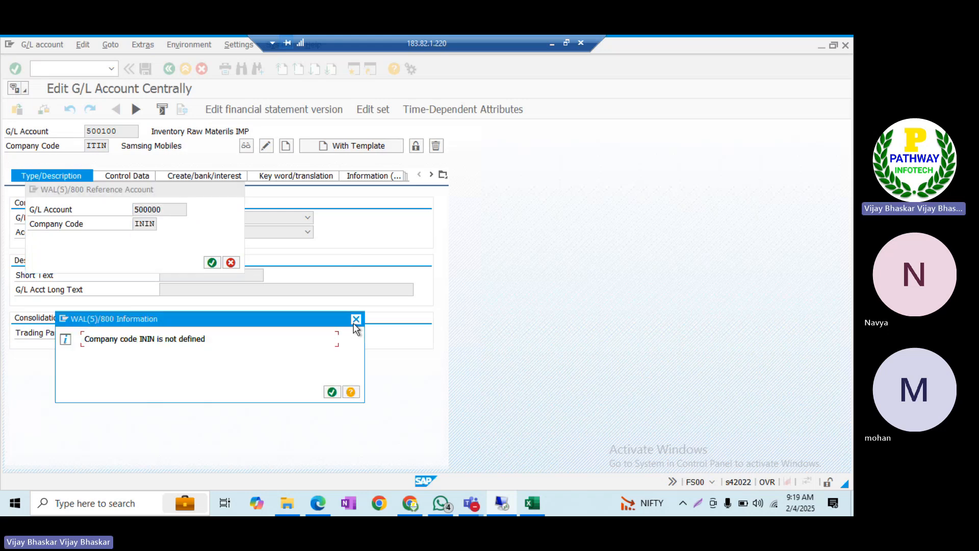
{"action": "left_click", "coordinate": [356, 320]}
{"action": "key", "text": "Tab"}
{"action": "key", "text": "Delete"}
{"action": "key", "text": "Delete"}
{"action": "key", "text": "Delete"}
{"action": "key", "text": "Delete"}
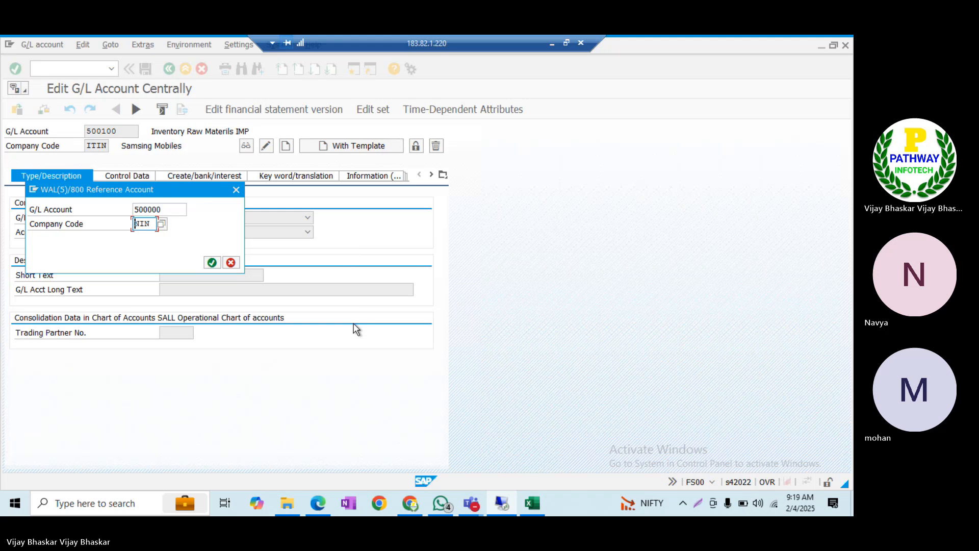
{"action": "type", "text": "ITIN"}
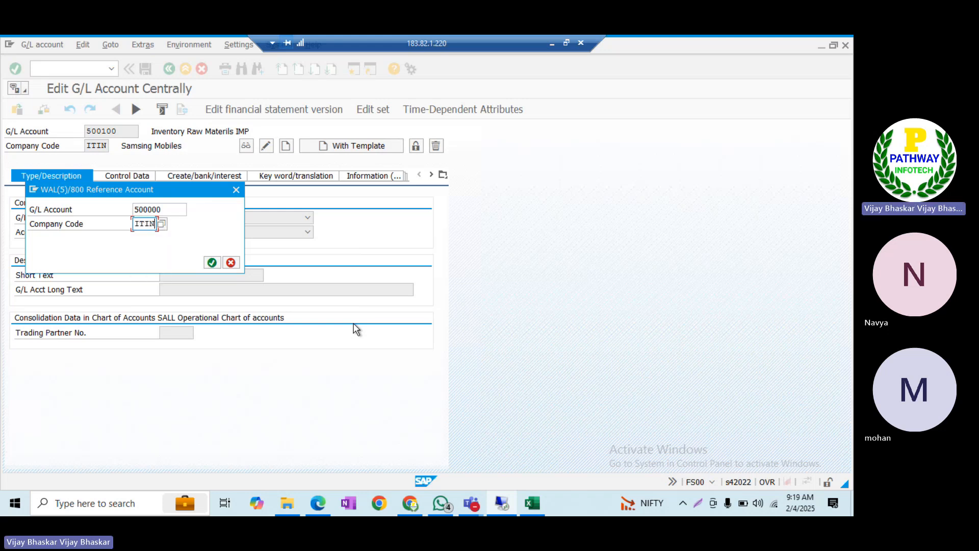
{"action": "key", "text": "Return"}
Set short text 'KOTACK CD Acc' and long text 'KOTACK Cash Deposit Account', then save
{"action": "left_click", "coordinate": [244, 294]}
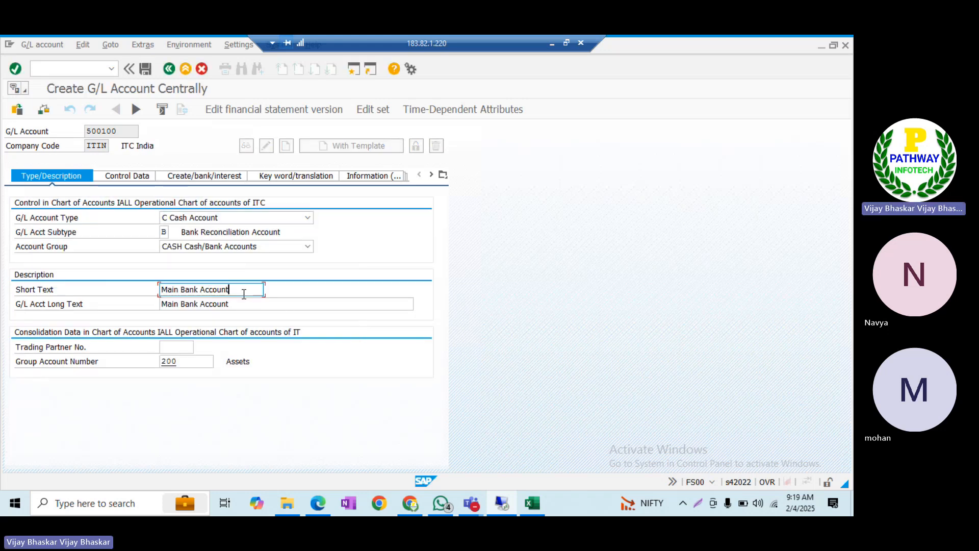
{"action": "key", "text": "BackSpace"}
{"action": "key", "text": "BackSpace"}
{"action": "key", "text": "BackSpace"}
{"action": "key", "text": "BackSpace"}
{"action": "key", "text": "BackSpace"}
{"action": "key", "text": "BackSpace"}
{"action": "key", "text": "BackSpace"}
{"action": "key", "text": "BackSpace"}
{"action": "key", "text": "BackSpace"}
{"action": "key", "text": "BackSpace"}
{"action": "key", "text": "BackSpace"}
{"action": "key", "text": "BackSpace"}
{"action": "key", "text": "BackSpace"}
{"action": "key", "text": "BackSpace"}
{"action": "key", "text": "BackSpace"}
{"action": "key", "text": "BackSpace"}
{"action": "key", "text": "BackSpace"}
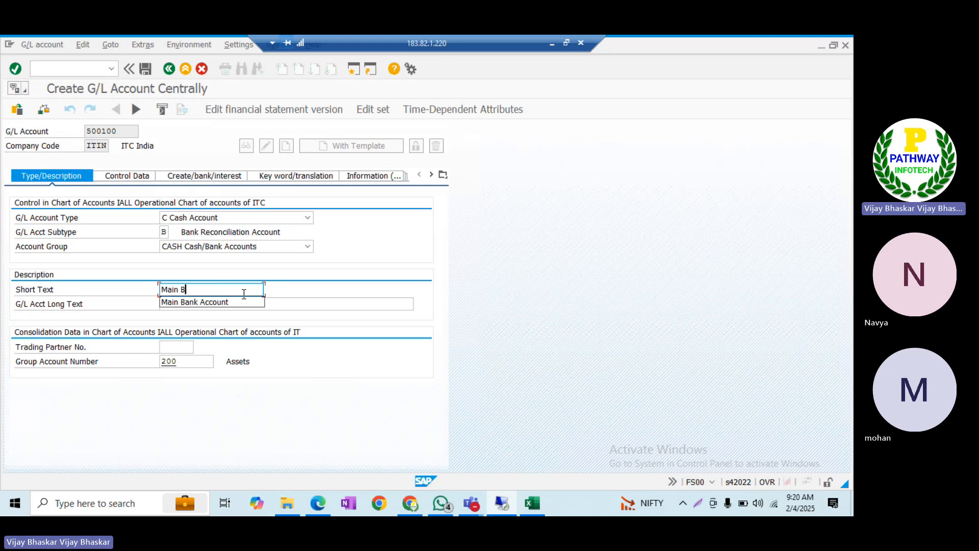
{"action": "type", "text": "KOTA"}
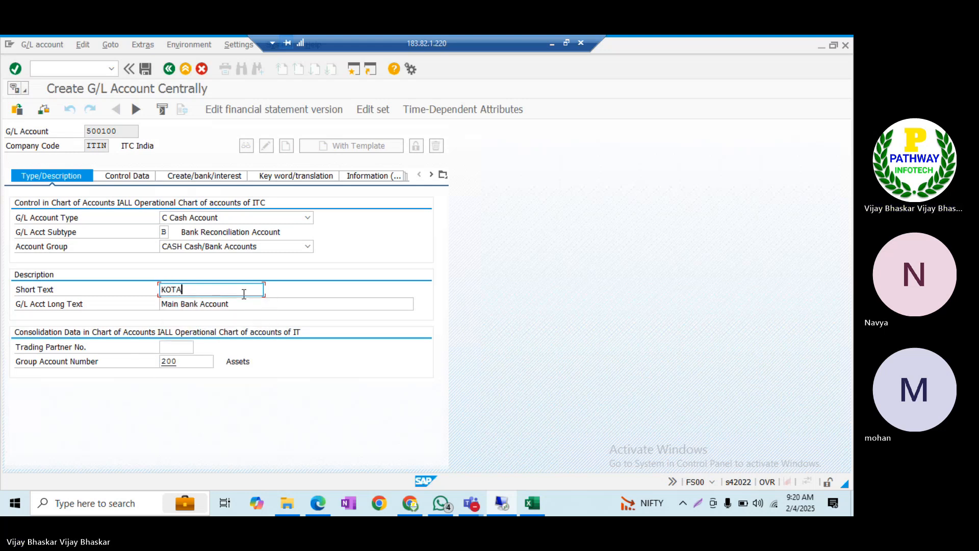
{"action": "type", "text": "CK CD Acc"}
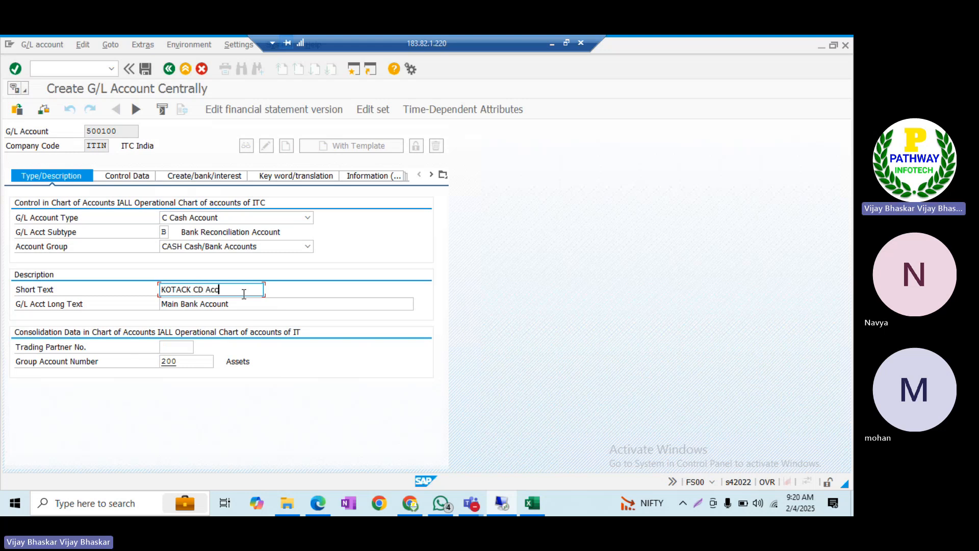
{"action": "left_click_drag", "start_coordinate": [243, 294], "coordinate": [146, 293]}
{"action": "key", "text": "ctrl+c"}
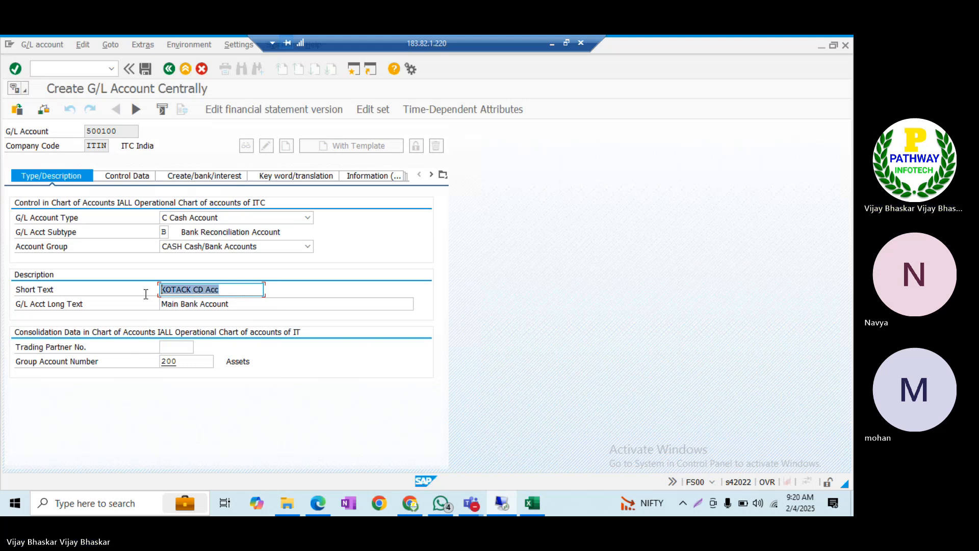
{"action": "key", "text": "Tab"}
{"action": "key", "text": "shift+End"}
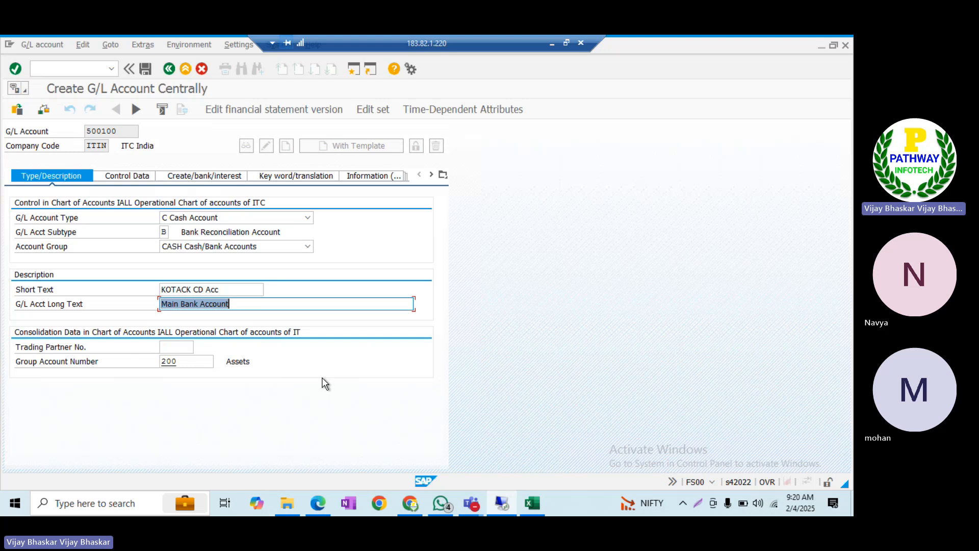
{"action": "key", "text": "ctrl+v"}
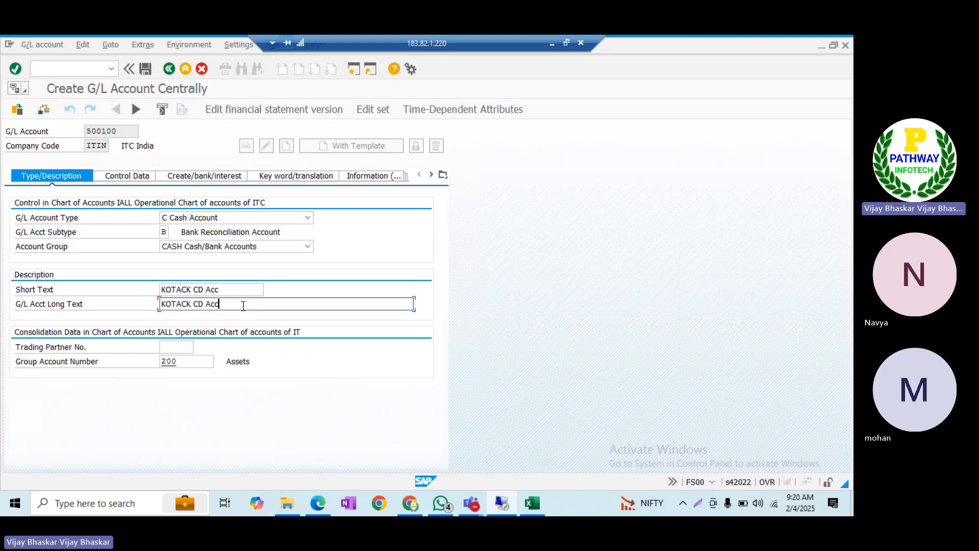
{"action": "key", "text": "BackSpace"}
{"action": "key", "text": "BackSpace"}
{"action": "key", "text": "BackSpace"}
{"action": "key", "text": "BackSpace"}
{"action": "type", "text": "ash Dep"}
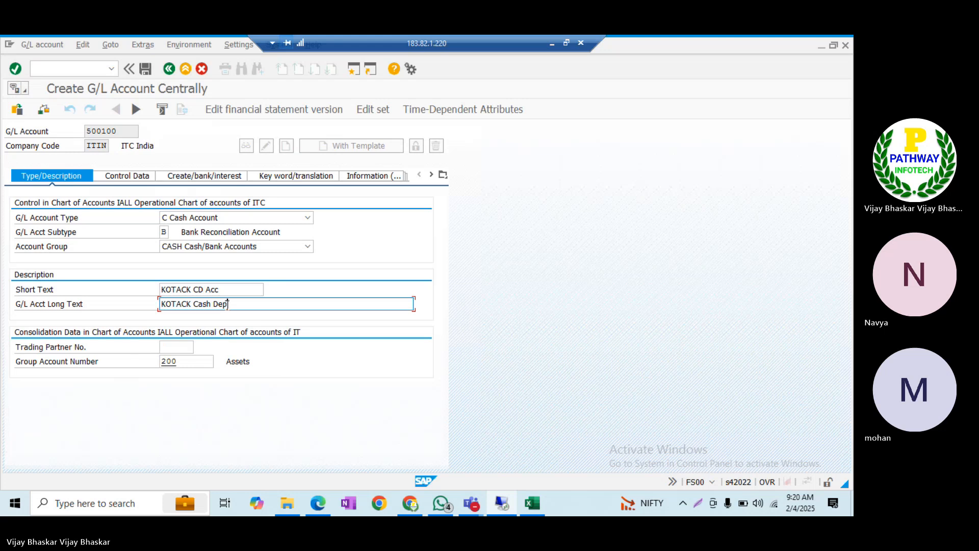
{"action": "type", "text": "osit Account"}
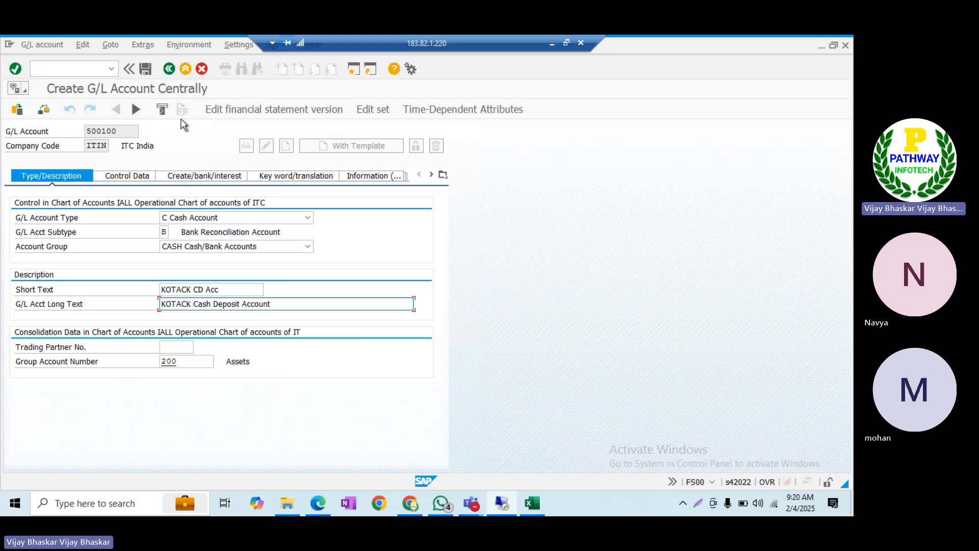
{"action": "left_click", "coordinate": [146, 69]}
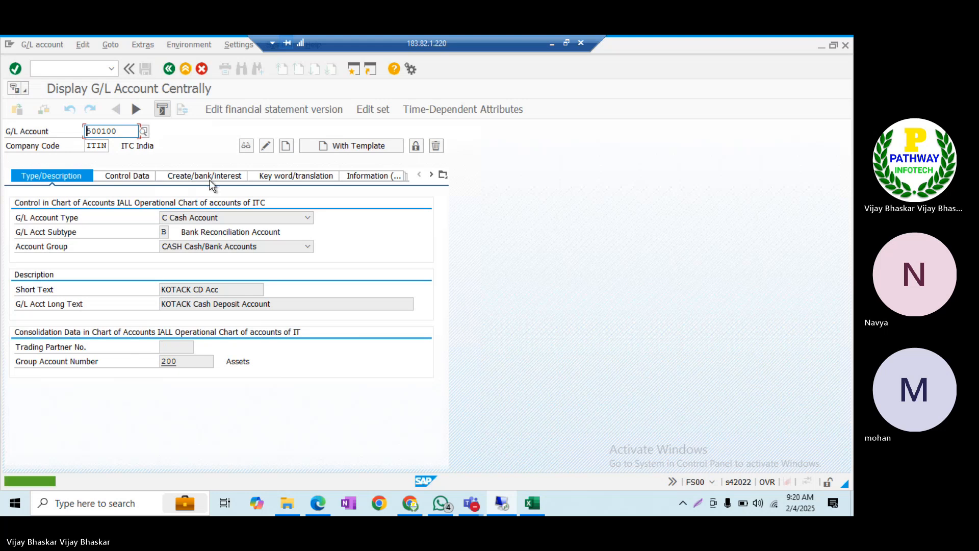
{"action": "left_click", "coordinate": [125, 129]}
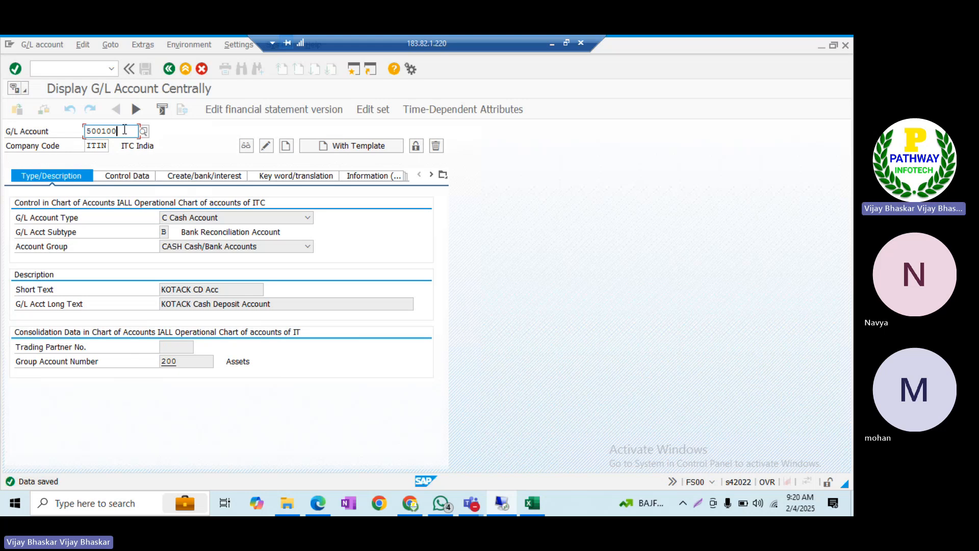
Change the account number to 500101 and copy it from reference account 500000 in ITIN
{"action": "key", "text": "BackSpace"}
{"action": "type", "text": "1"}
{"action": "key", "text": "Tab"}
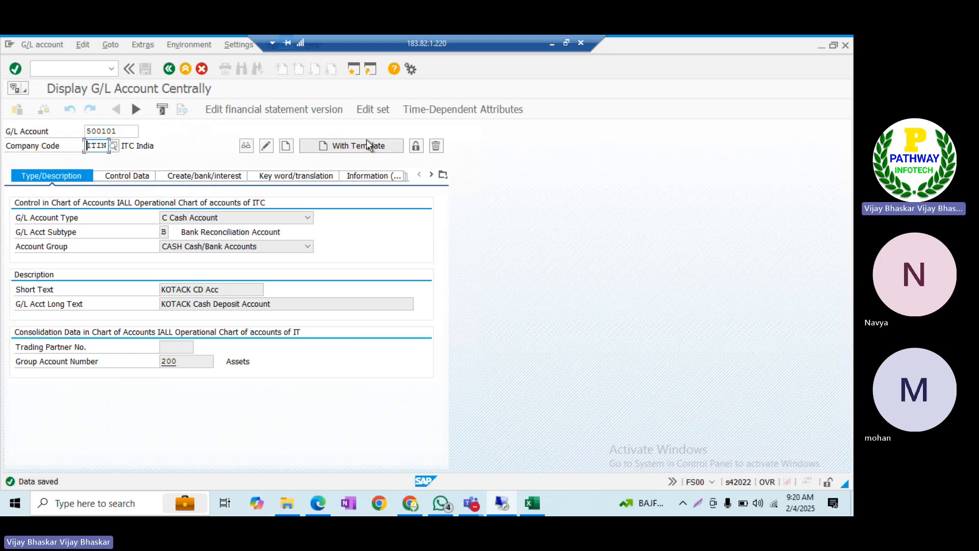
{"action": "left_click", "coordinate": [365, 141]}
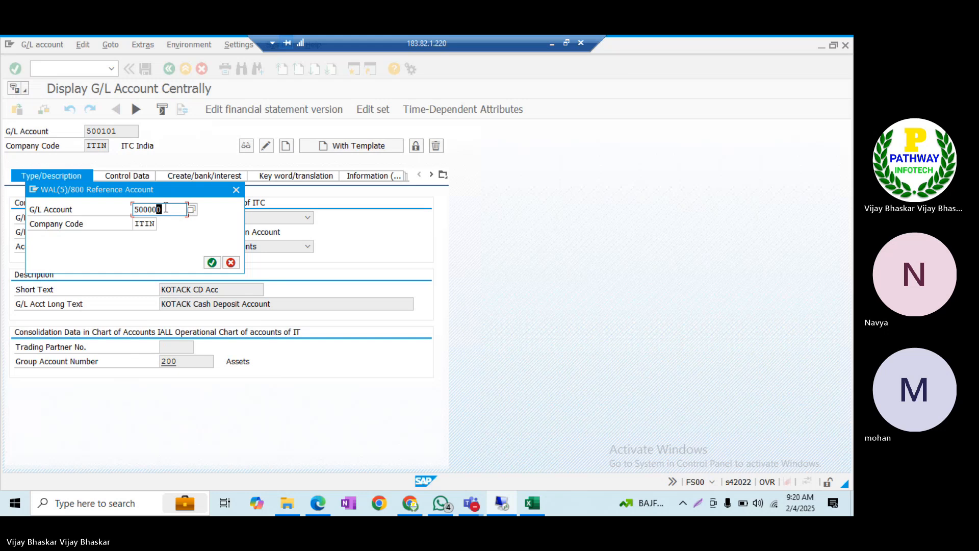
{"action": "key", "text": "Return"}
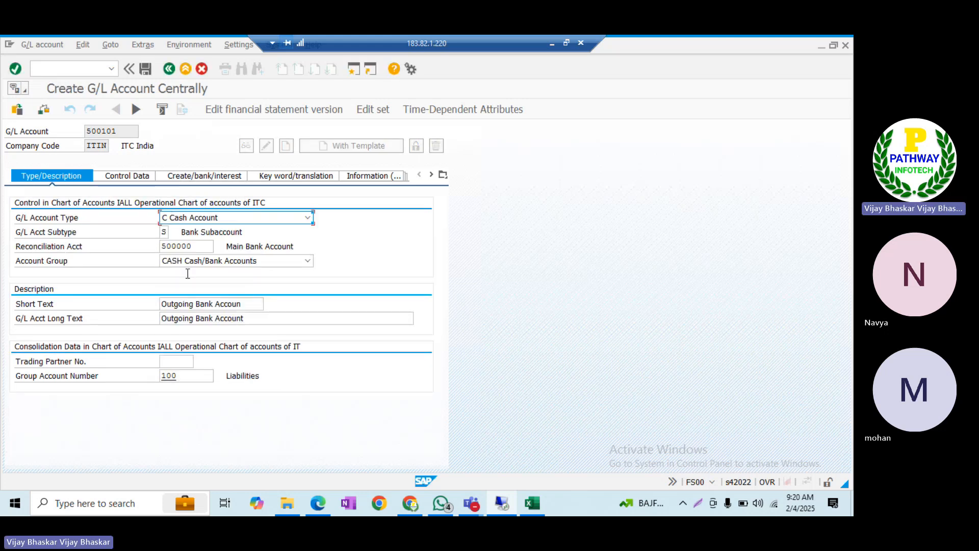
Set short text 'KOTACK CD OUT' and long text 'KOTACK Cash Deposit Outgoing Account', then save
{"action": "left_click", "coordinate": [256, 304]}
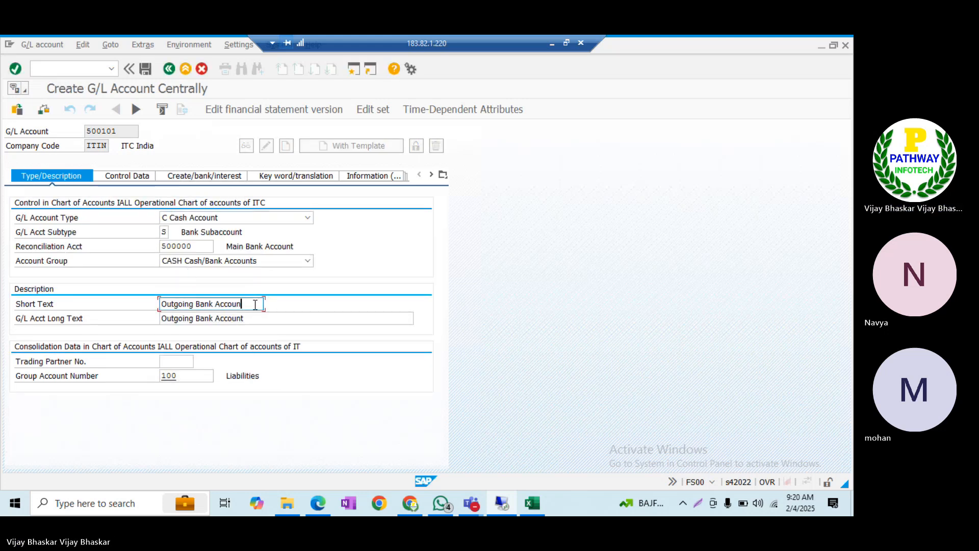
{"action": "key", "text": "shift+Home"}
{"action": "type", "text": "KOTACK "}
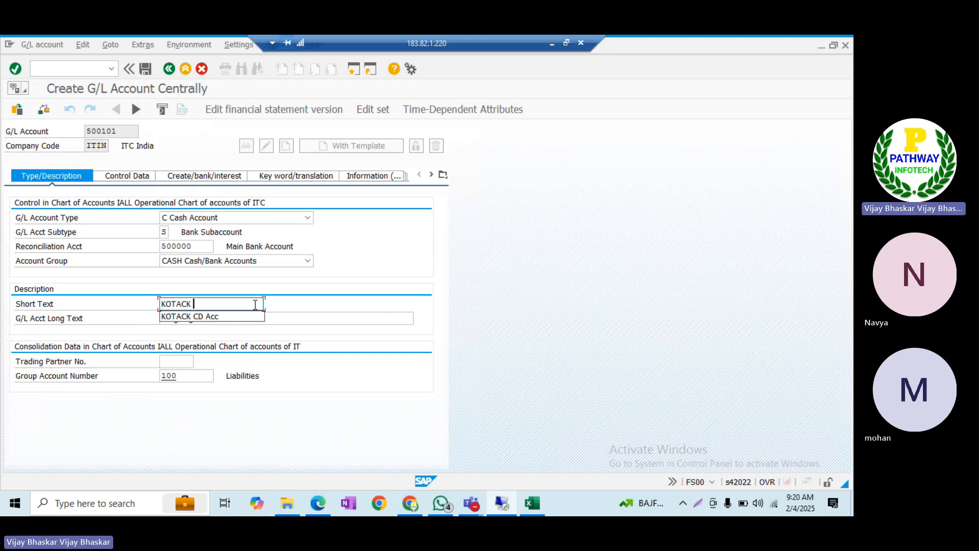
{"action": "type", "text": "CD"}
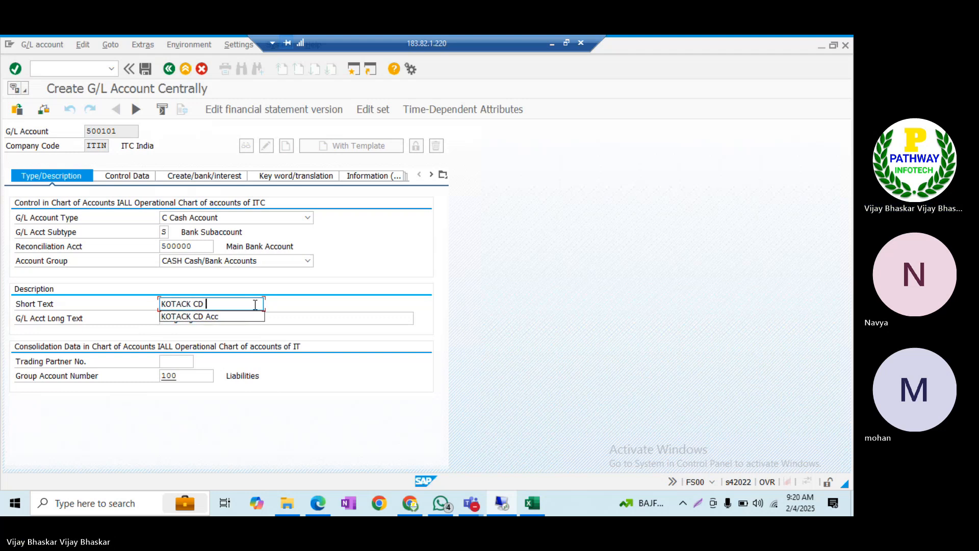
{"action": "type", "text": " OUT"}
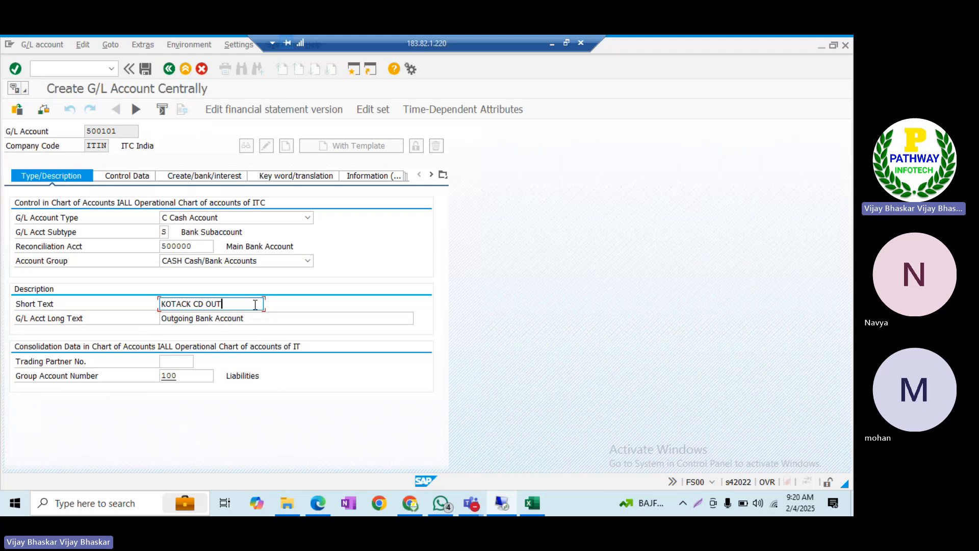
{"action": "key", "text": "Tab"}
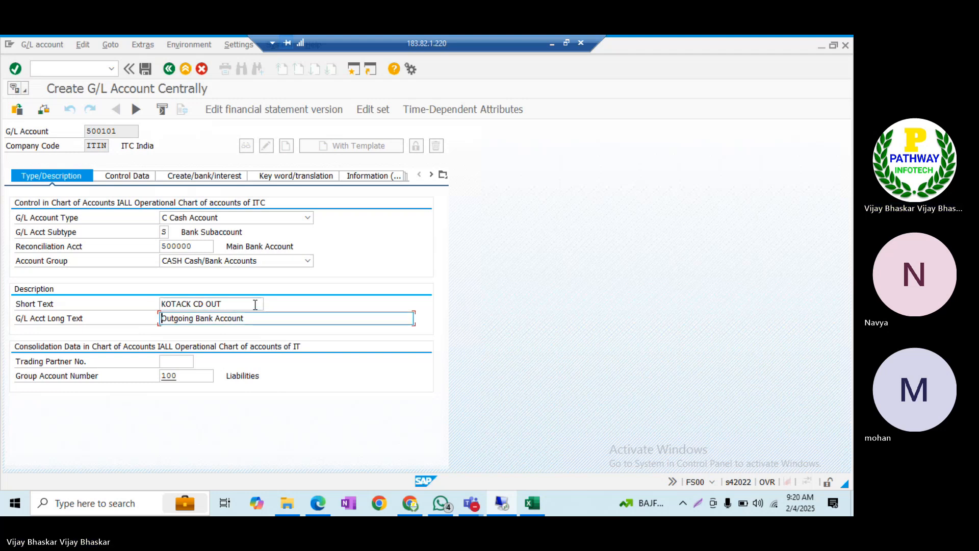
{"action": "key", "text": "shift+End"}
{"action": "type", "text": "K"}
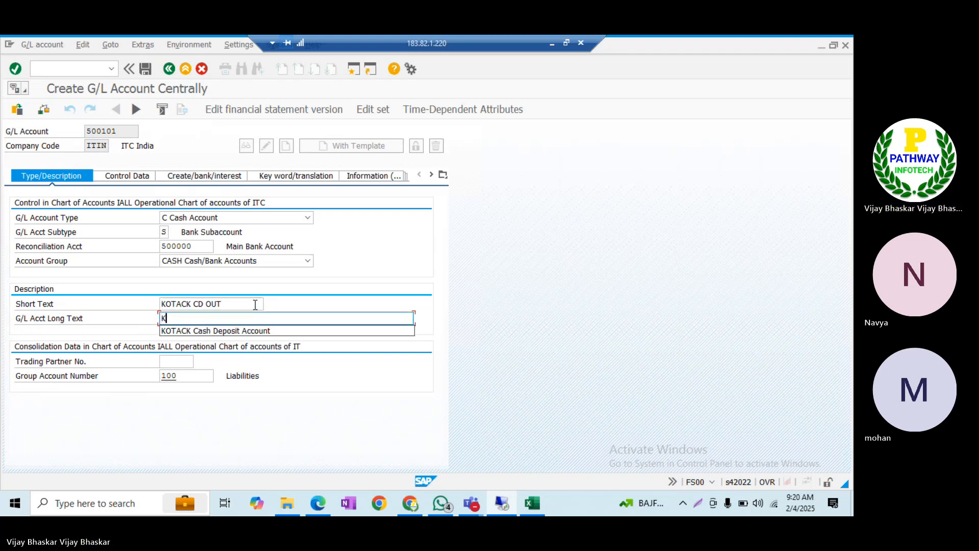
{"action": "key", "text": "Down"}
{"action": "key", "text": "Return"}
{"action": "key", "text": "BackSpace"}
{"action": "key", "text": "BackSpace"}
{"action": "key", "text": "BackSpace"}
{"action": "key", "text": "BackSpace"}
{"action": "key", "text": "BackSpace"}
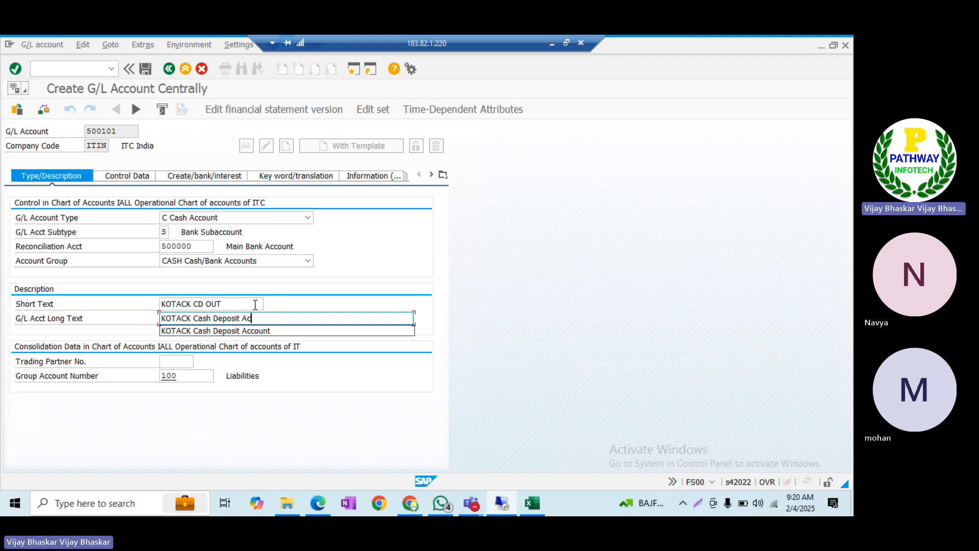
{"action": "key", "text": "BackSpace"}
{"action": "key", "text": "BackSpace"}
{"action": "type", "text": "Outg"}
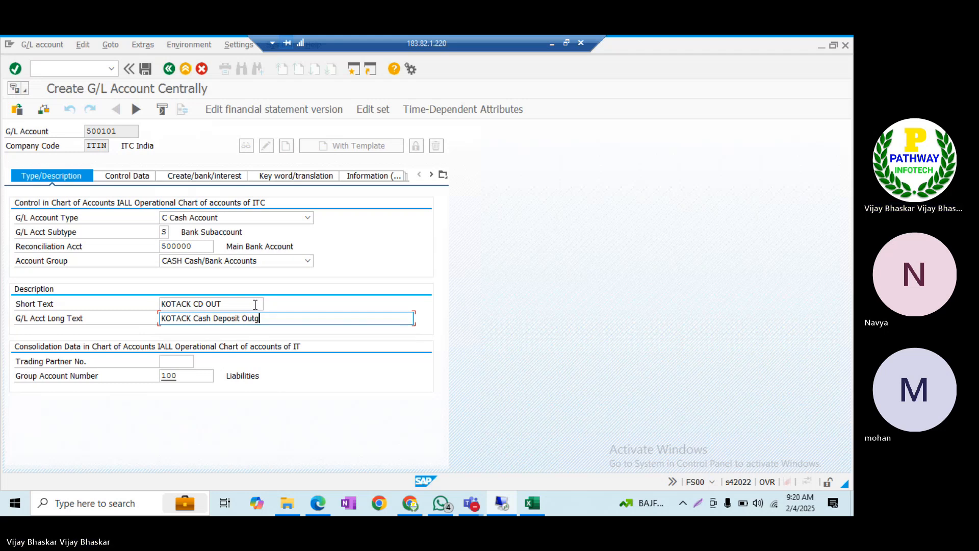
{"action": "type", "text": "oing Account"}
{"action": "key", "text": "ctrl+s"}
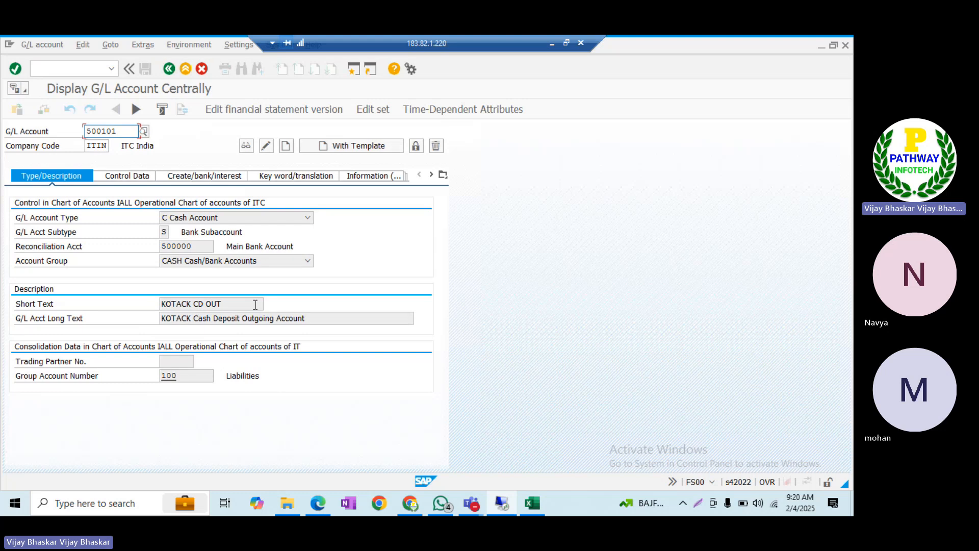
{"action": "left_click", "coordinate": [124, 127]}
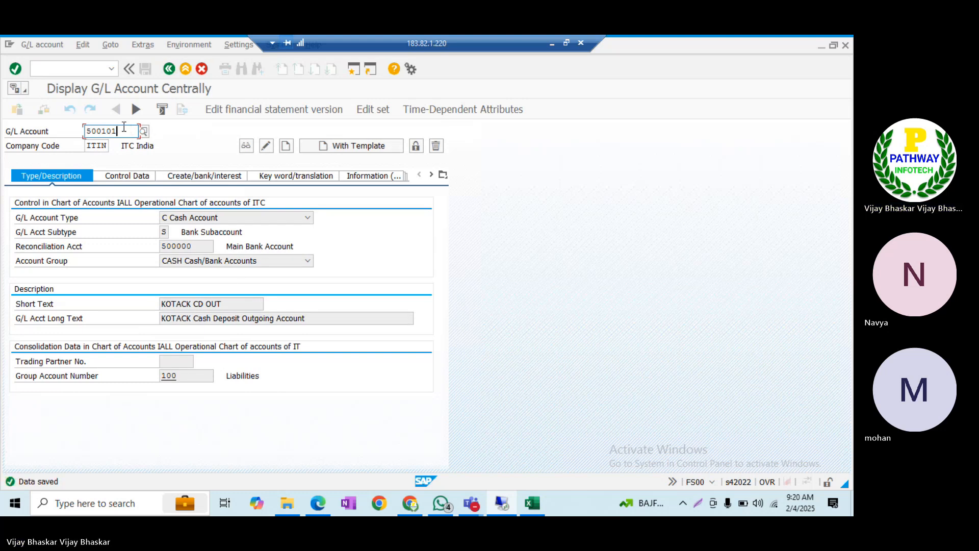
Enter account 500102 and copy it from reference account 500002
{"action": "key", "text": "BackSpace"}
{"action": "type", "text": "2"}
{"action": "key", "text": "Tab"}
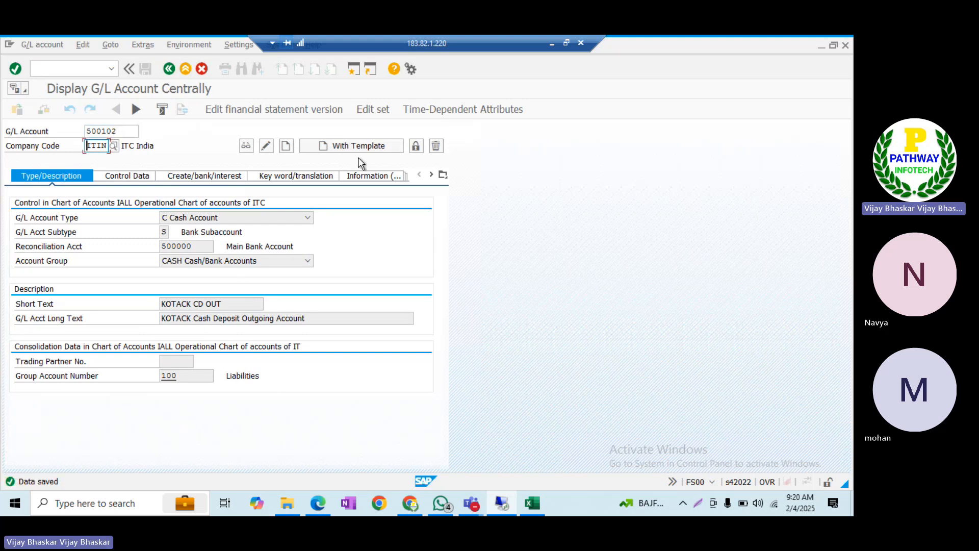
{"action": "left_click", "coordinate": [358, 149]}
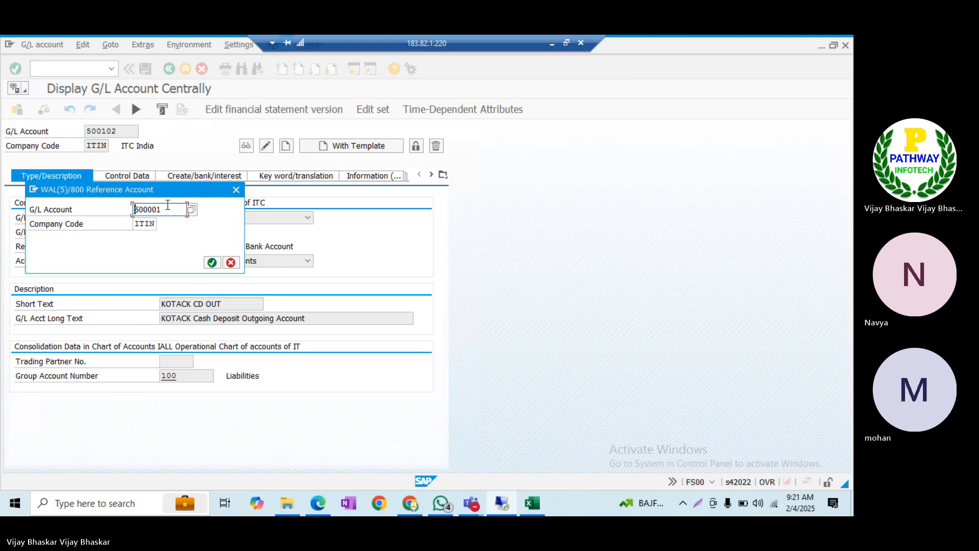
{"action": "left_click", "coordinate": [168, 205]}
{"action": "key", "text": "BackSpace"}
{"action": "type", "text": "2"}
{"action": "key", "text": "Tab"}
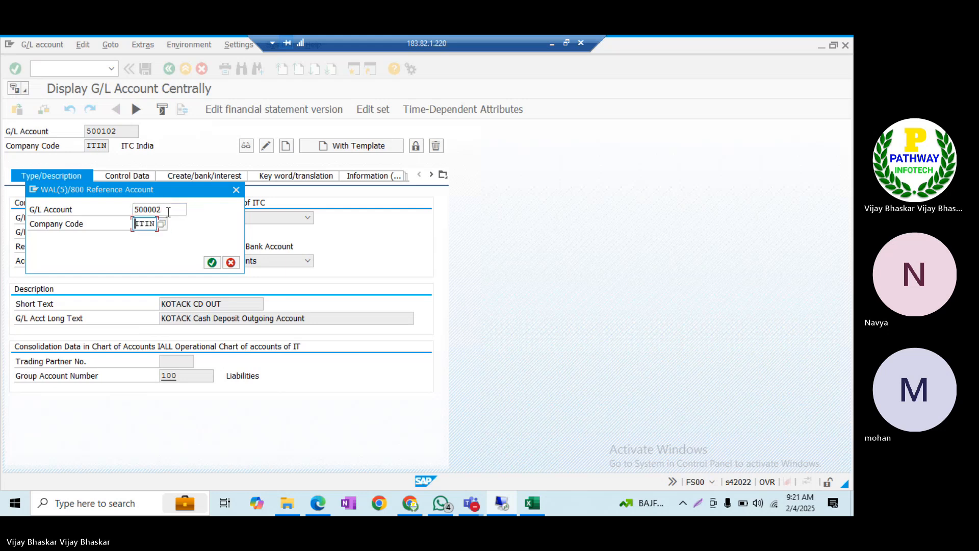
{"action": "left_click", "coordinate": [212, 262]}
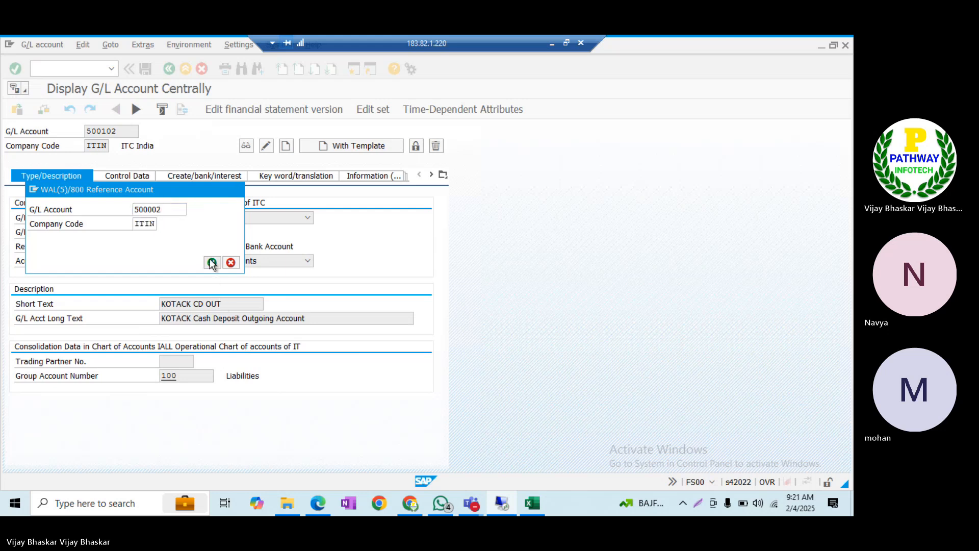
Change the short text to 'KOTACK CD IN'
{"action": "left_click", "coordinate": [247, 305]}
{"action": "key", "text": "ctrl+a"}
{"action": "key", "text": "BackSpace"}
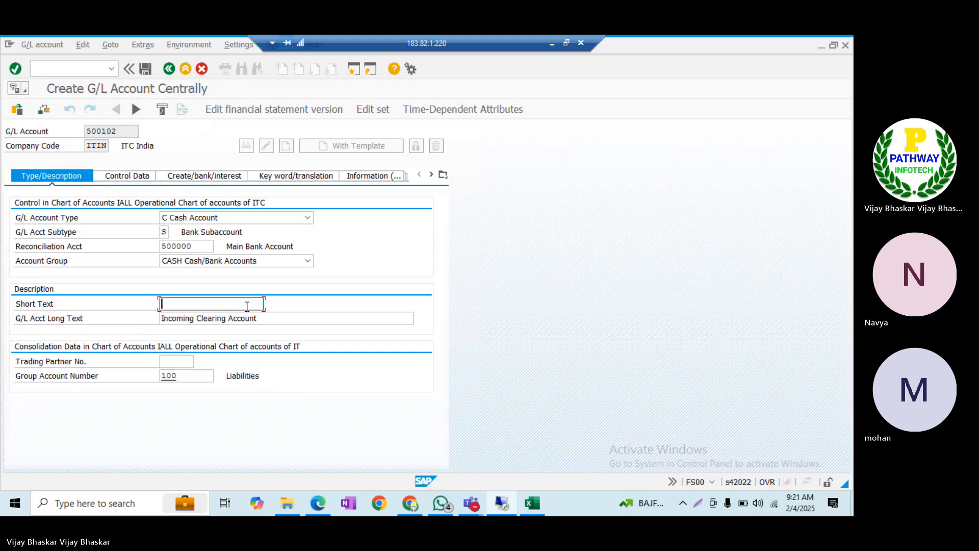
{"action": "key", "text": "Down"}
{"action": "key", "text": "Return"}
{"action": "key", "text": "BackSpace"}
{"action": "key", "text": "BackSpace"}
{"action": "key", "text": "BackSpace"}
{"action": "type", "text": "IN"}
{"action": "key", "text": "Tab"}
{"action": "key", "text": "ctrl+a"}
{"action": "key", "text": "BackSpace"}
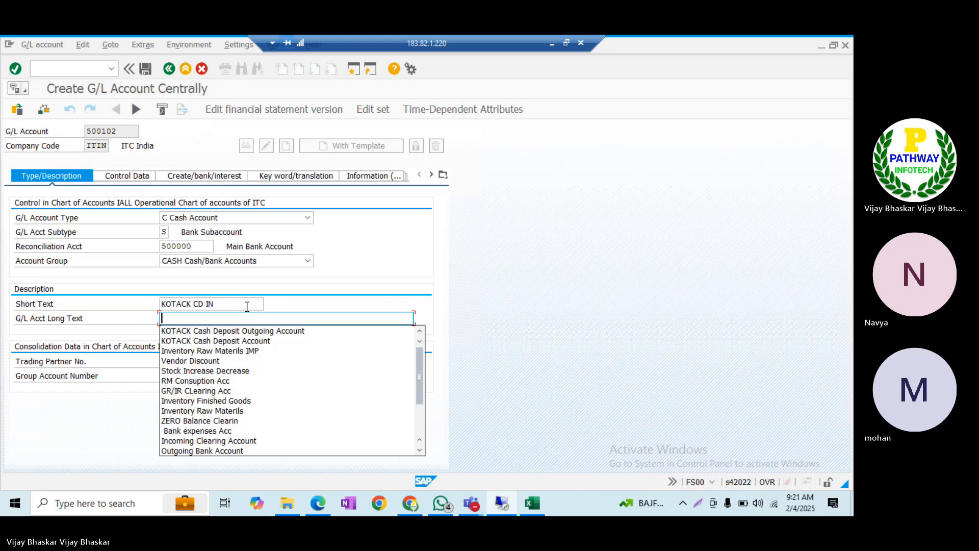
Set the long text to 'KOTACK Cash Deposit Incomign Account' and save account 500102
{"action": "key", "text": "Down"}
{"action": "key", "text": "Return"}
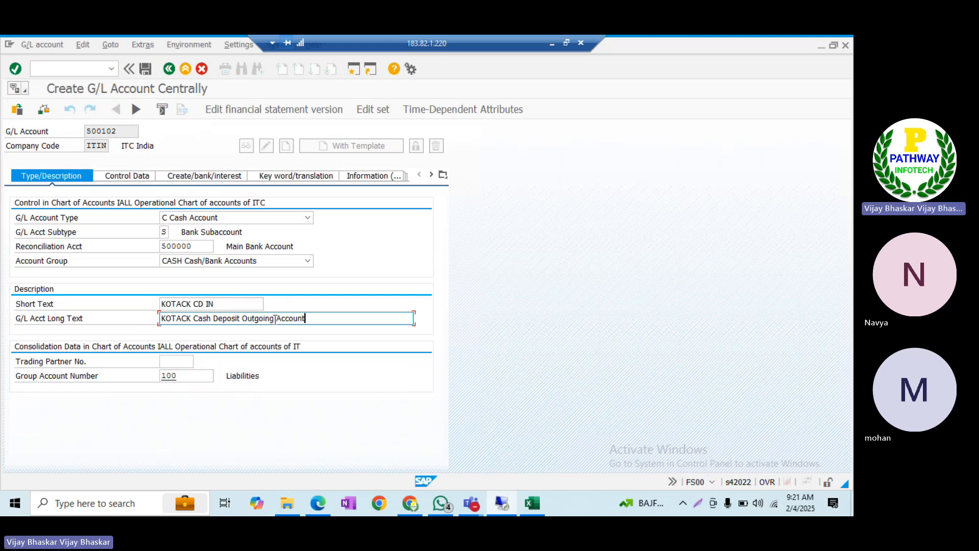
{"action": "left_click", "coordinate": [273, 318]}
{"action": "key", "text": "BackSpace"}
{"action": "key", "text": "BackSpace"}
{"action": "key", "text": "BackSpace"}
{"action": "key", "text": "BackSpace"}
{"action": "key", "text": "BackSpace"}
{"action": "key", "text": "BackSpace"}
{"action": "key", "text": "BackSpace"}
{"action": "key", "text": "BackSpace"}
{"action": "type", "text": "Incomign A"}
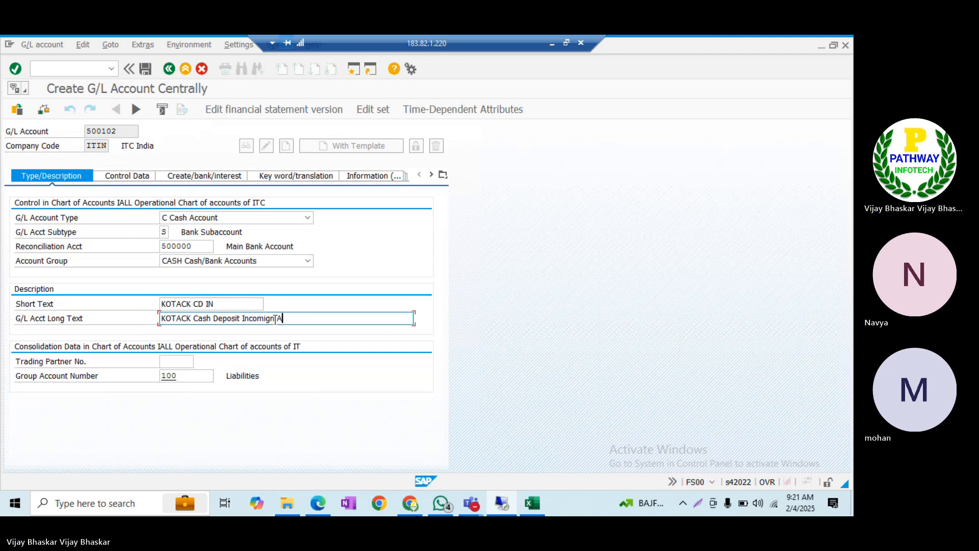
{"action": "type", "text": "ccount"}
{"action": "key", "text": "ctrl+s"}
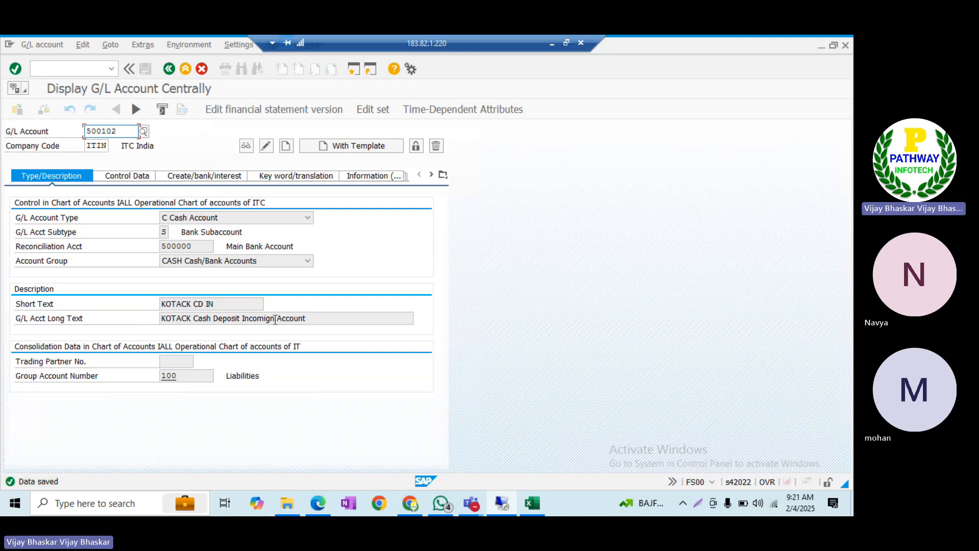
{"action": "left_click", "coordinate": [533, 503]}
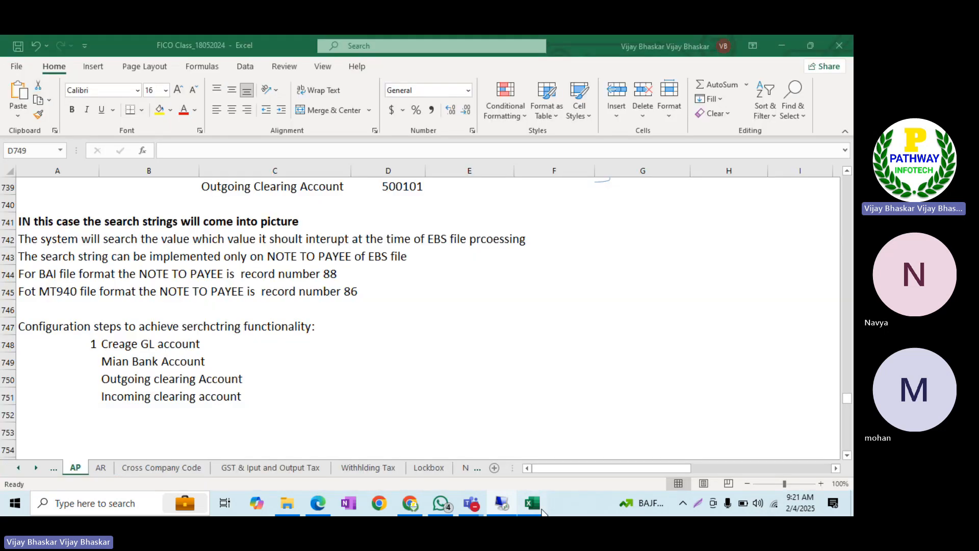
Enter 500100, 500101 and 500102 in cells C749, C750 and C751
{"action": "left_click", "coordinate": [337, 369]}
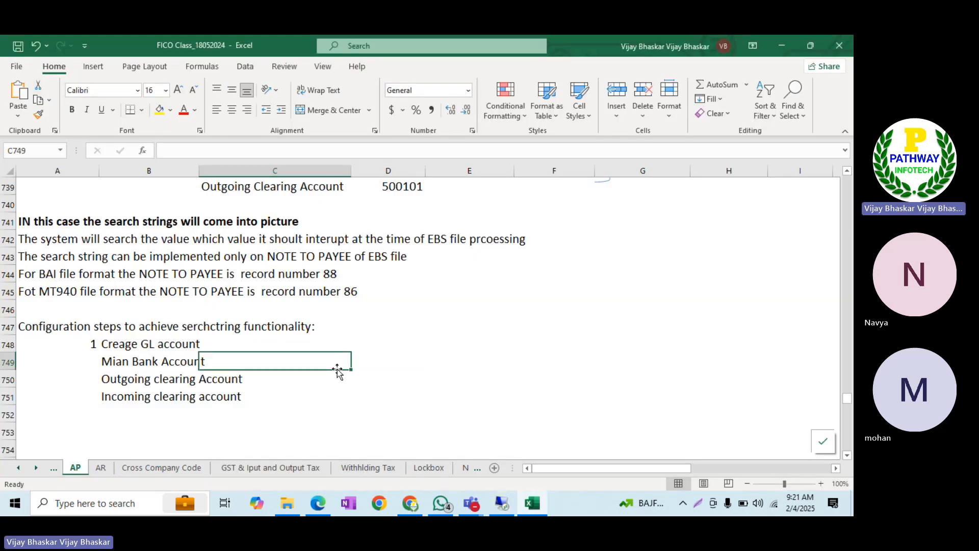
{"action": "type", "text": "5"}
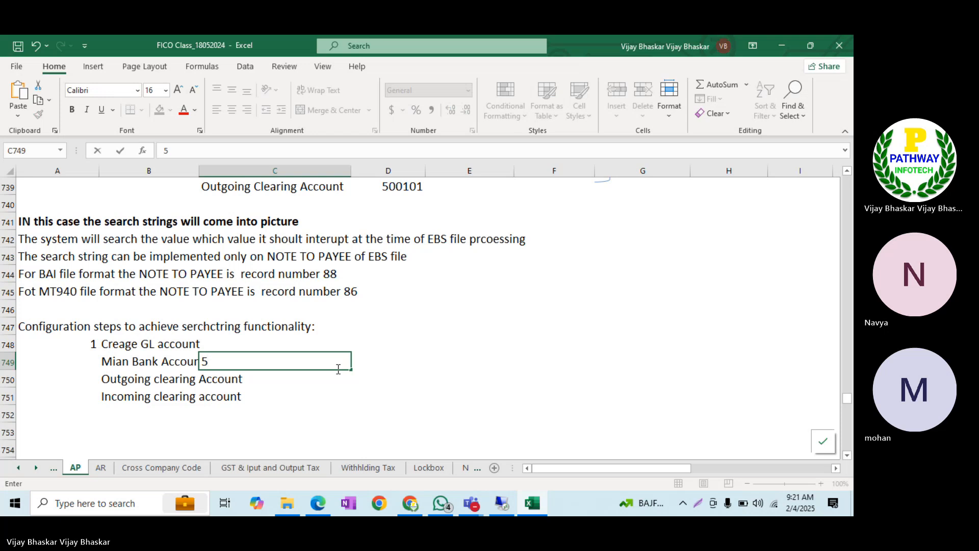
{"action": "type", "text": "00100"}
{"action": "key", "text": "Tab"}
{"action": "key", "text": "Down"}
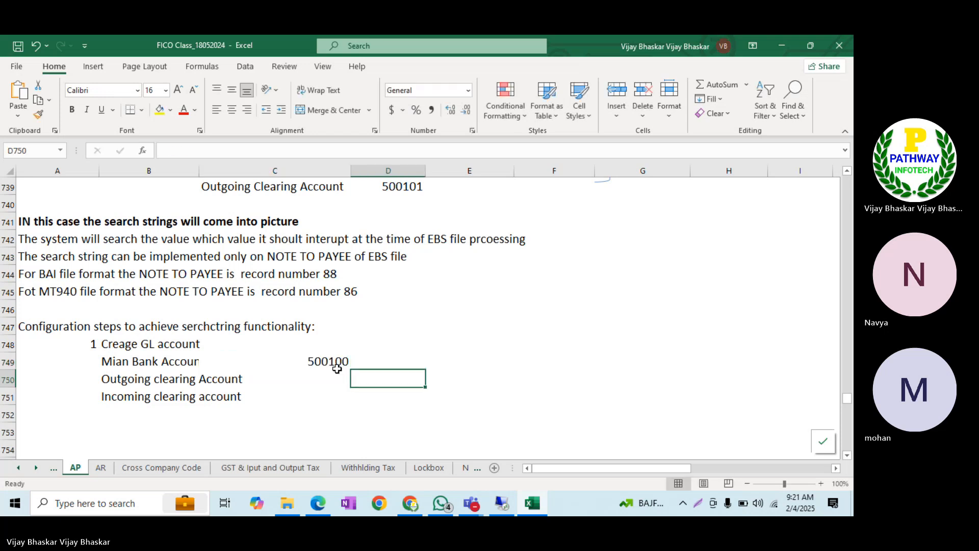
{"action": "key", "text": "Left"}
{"action": "type", "text": "500101"}
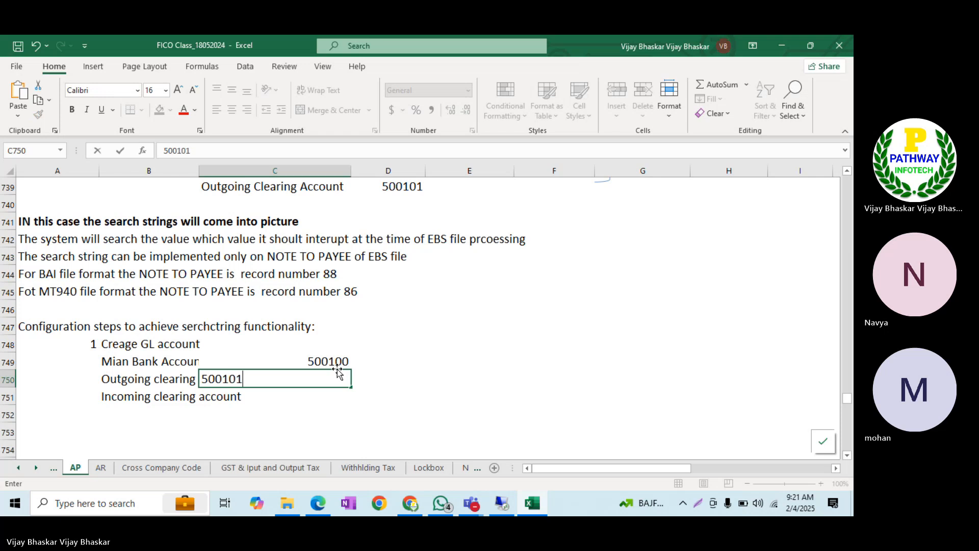
{"action": "key", "text": "Return"}
{"action": "type", "text": "500102"}
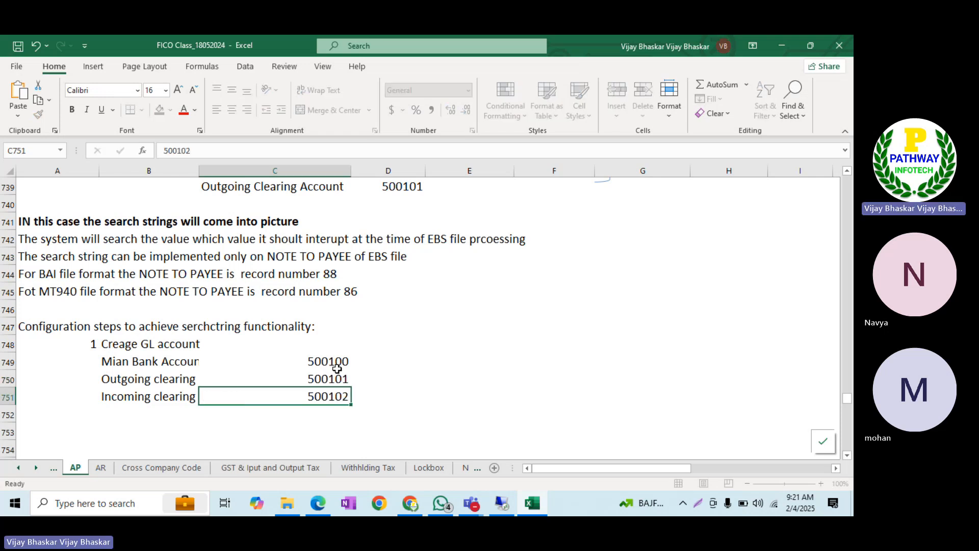
{"action": "key", "text": "Return"}
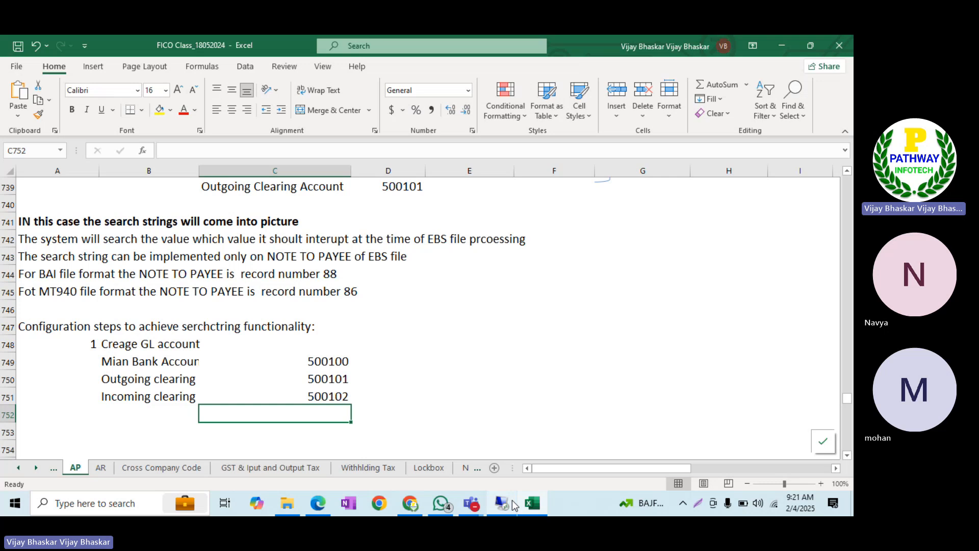
{"action": "left_click", "coordinate": [512, 502]}
{"action": "left_click", "coordinate": [146, 132]}
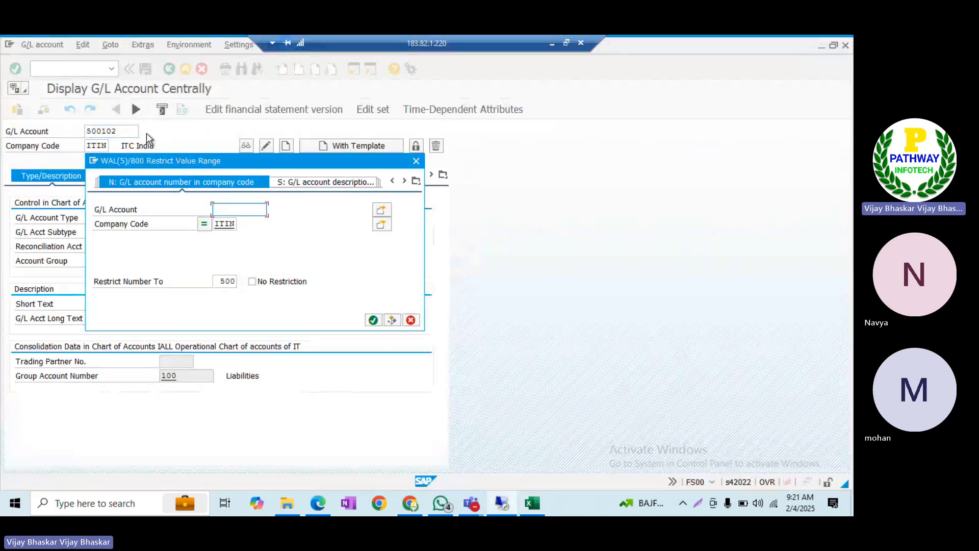
{"action": "key", "text": "Return"}
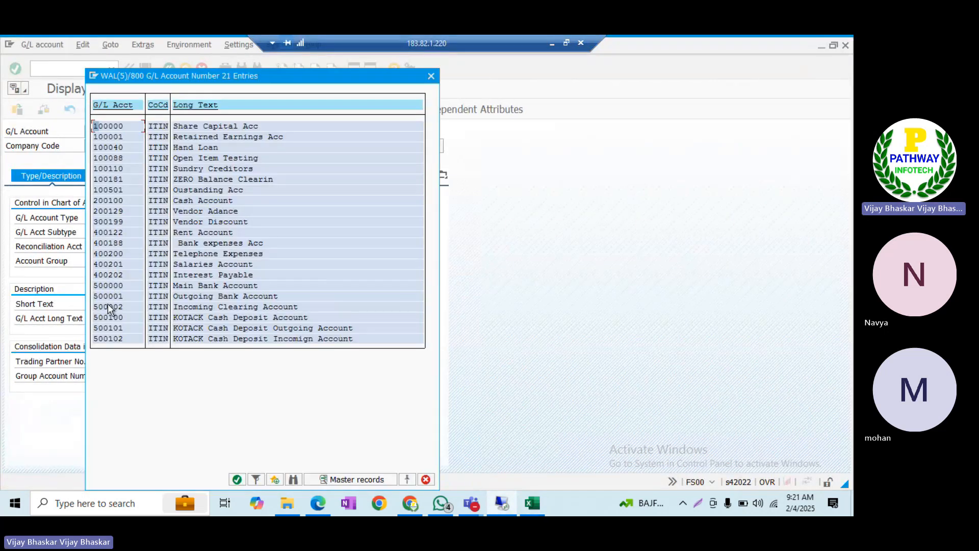
{"action": "left_click_drag", "start_coordinate": [91, 280], "coordinate": [230, 292]}
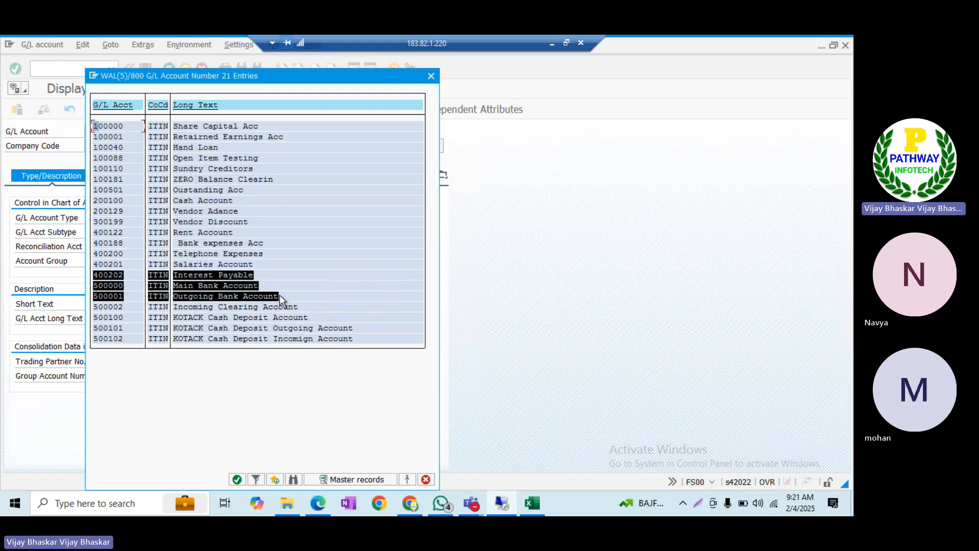
{"action": "key", "text": "ctrl+c"}
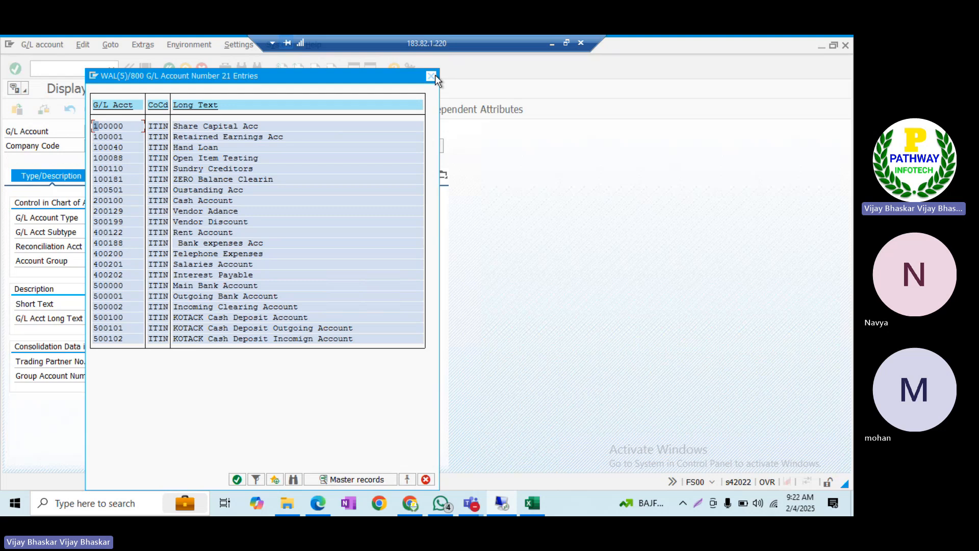
{"action": "left_click", "coordinate": [434, 75]}
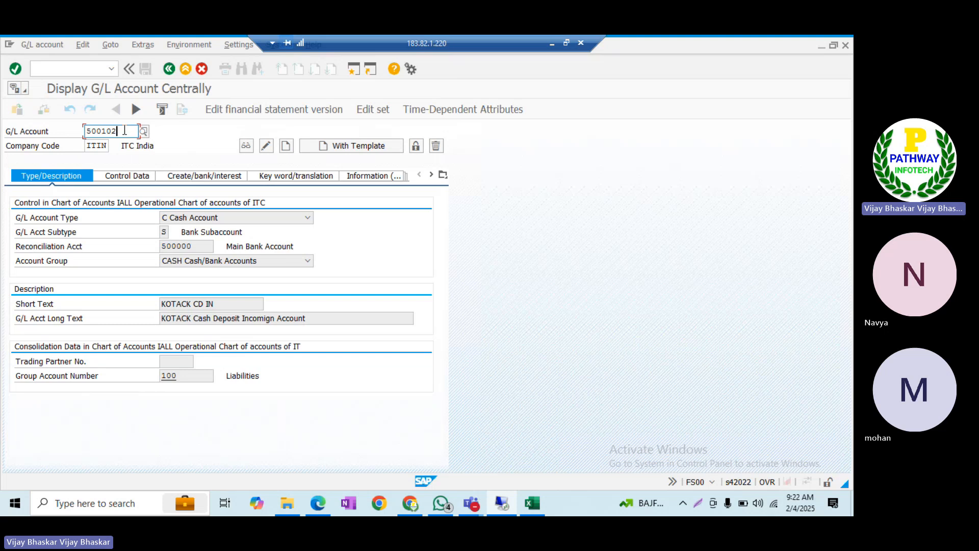
Change account 500101's reconciliation account to 500100 and save
{"action": "key", "text": "BackSpace"}
{"action": "type", "text": "1"}
{"action": "key", "text": "Return"}
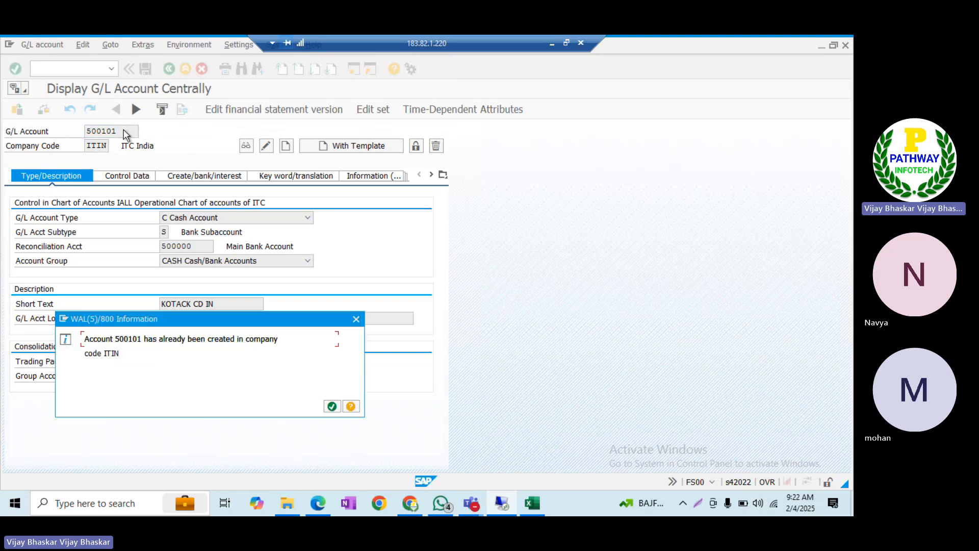
{"action": "key", "text": "Return"}
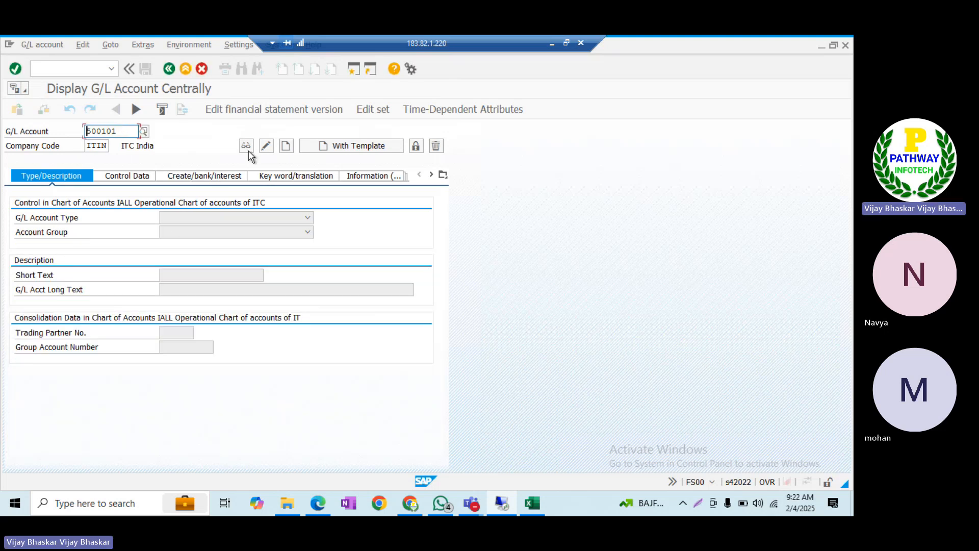
{"action": "left_click", "coordinate": [266, 146]}
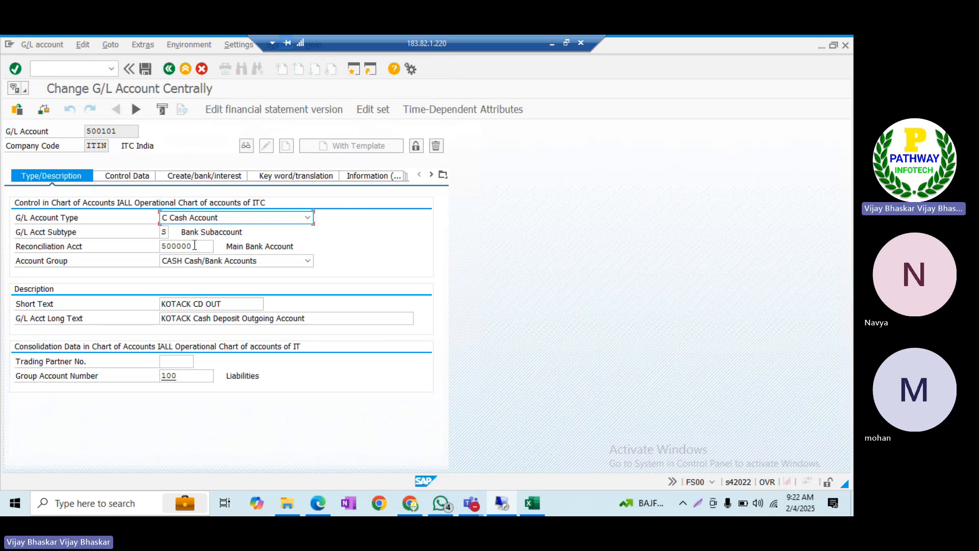
{"action": "left_click", "coordinate": [211, 246]}
{"action": "key", "text": "BackSpace"}
{"action": "key", "text": "BackSpace"}
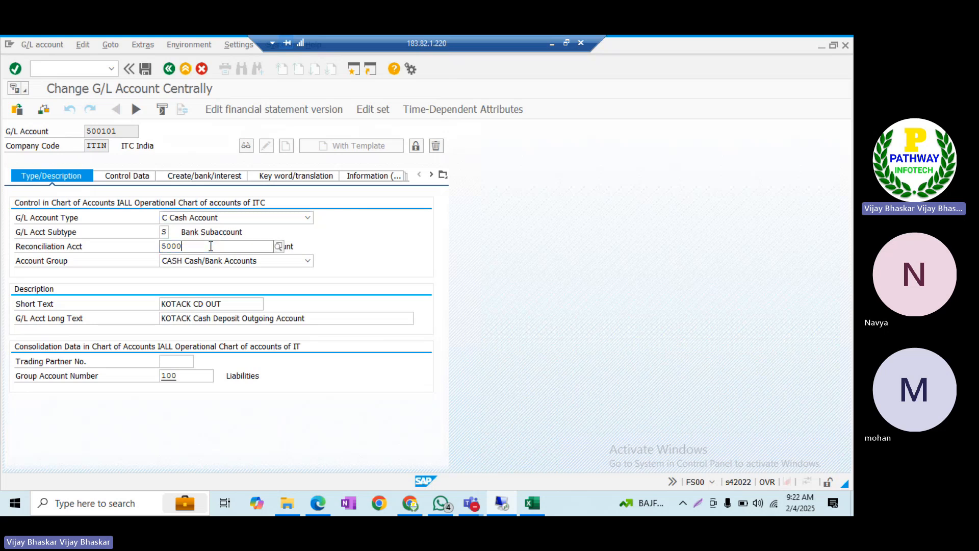
{"action": "type", "text": "100"}
{"action": "key", "text": "Return"}
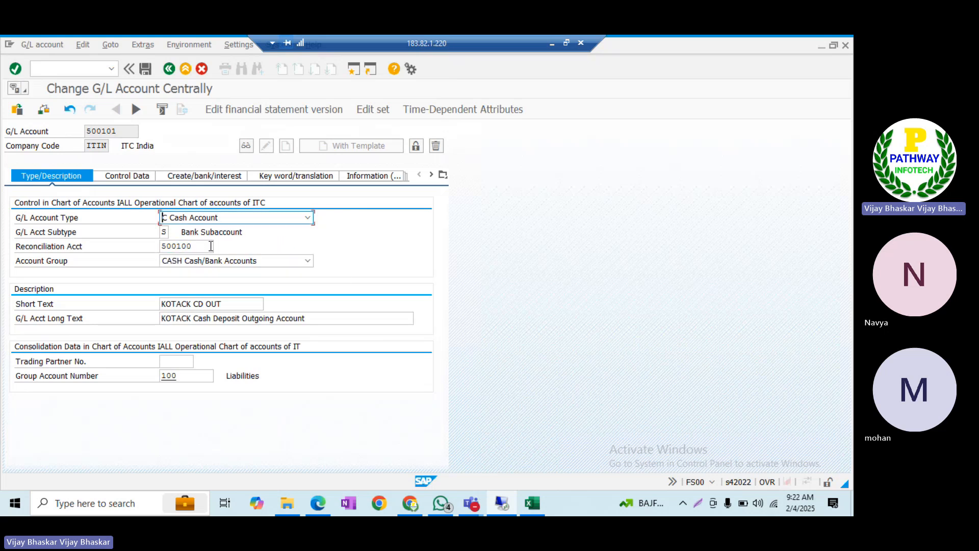
{"action": "key", "text": "ctrl+s"}
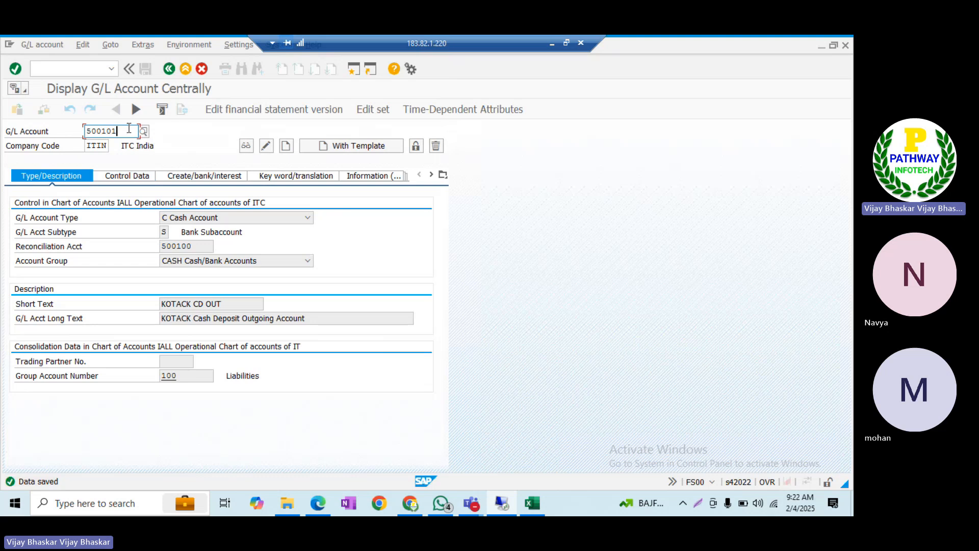
Change account 500102's reconciliation account to 500100 and save
{"action": "key", "text": "BackSpace"}
{"action": "type", "text": "2"}
{"action": "key", "text": "Tab"}
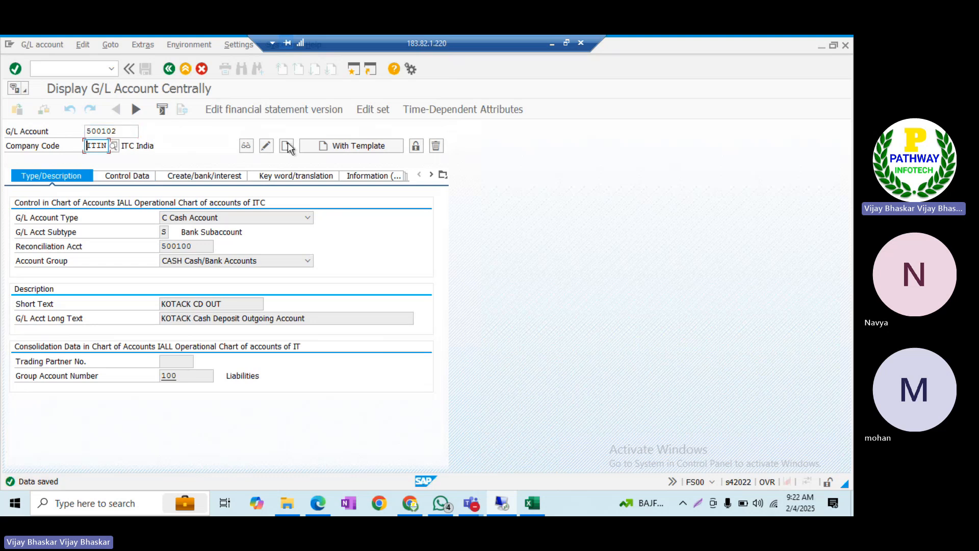
{"action": "left_click", "coordinate": [270, 145]}
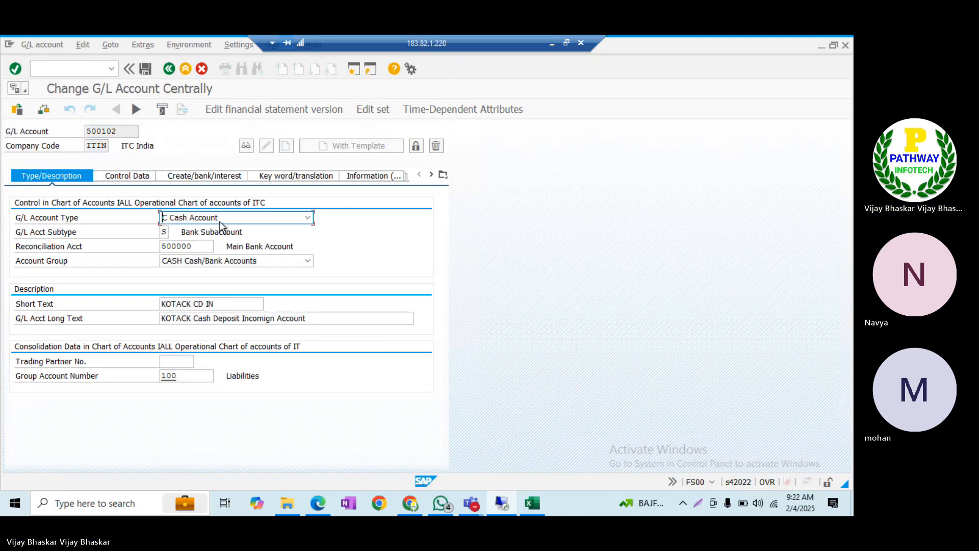
{"action": "left_click", "coordinate": [197, 246]}
{"action": "key", "text": "BackSpace"}
{"action": "key", "text": "BackSpace"}
{"action": "key", "text": "BackSpace"}
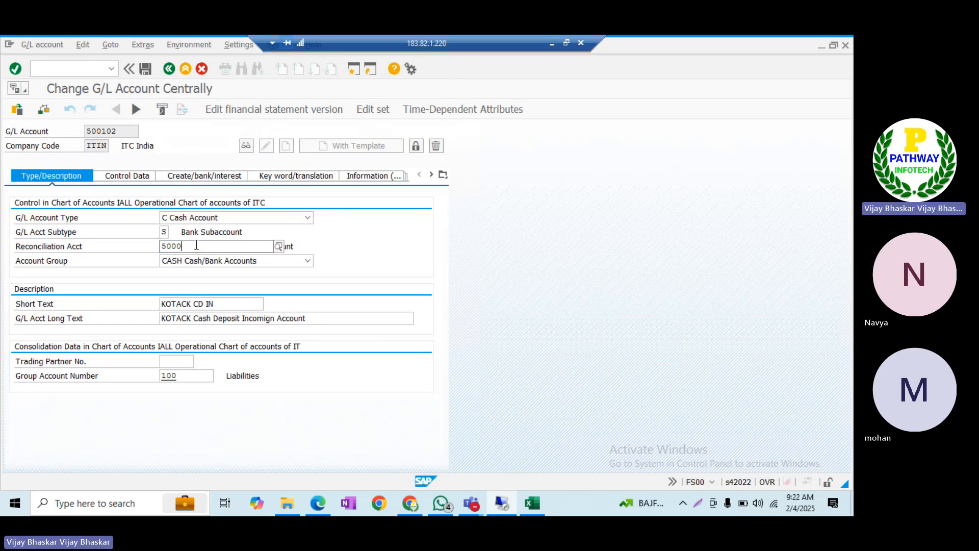
{"action": "type", "text": "100"}
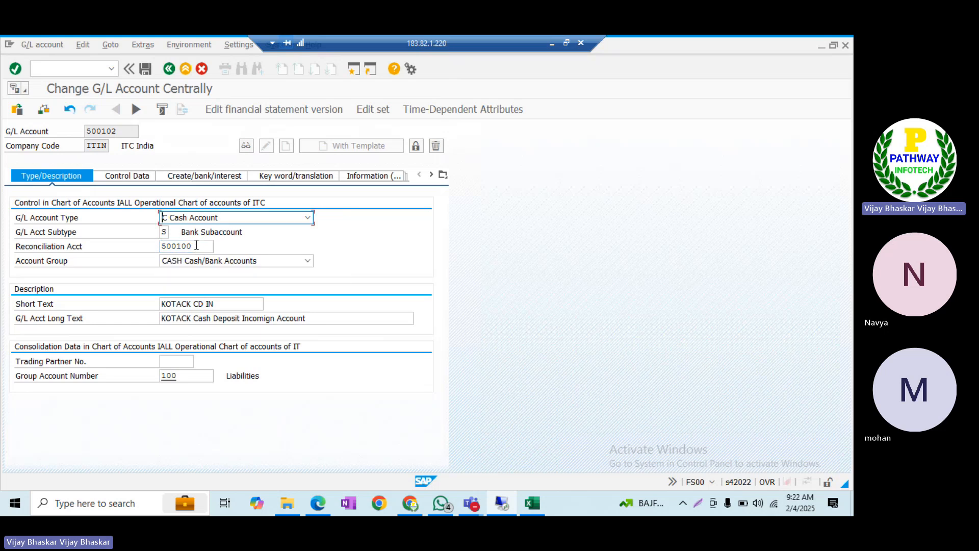
{"action": "key", "text": "ctrl+s"}
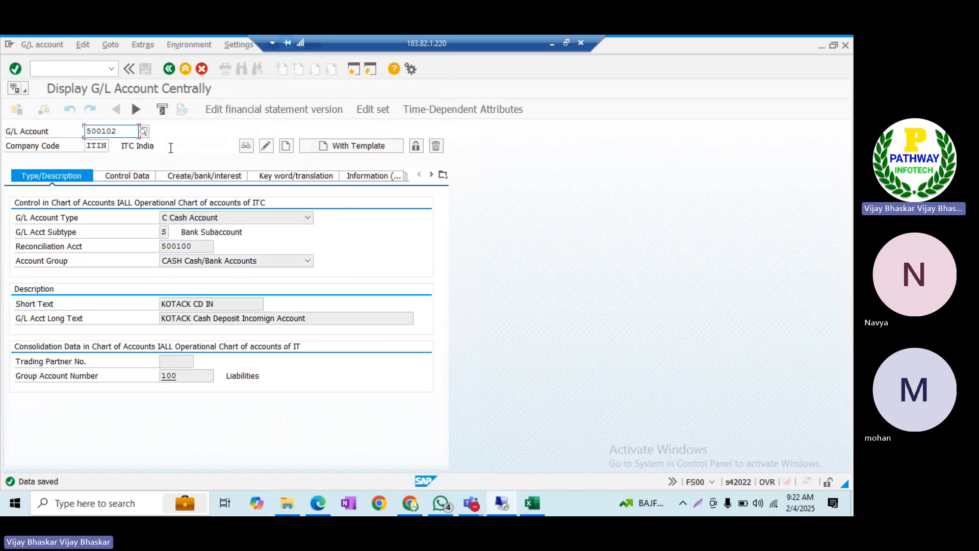
List all ITIN G/L accounts, mark 500000–500002, and minimise the SAP session
{"action": "left_click", "coordinate": [143, 132]}
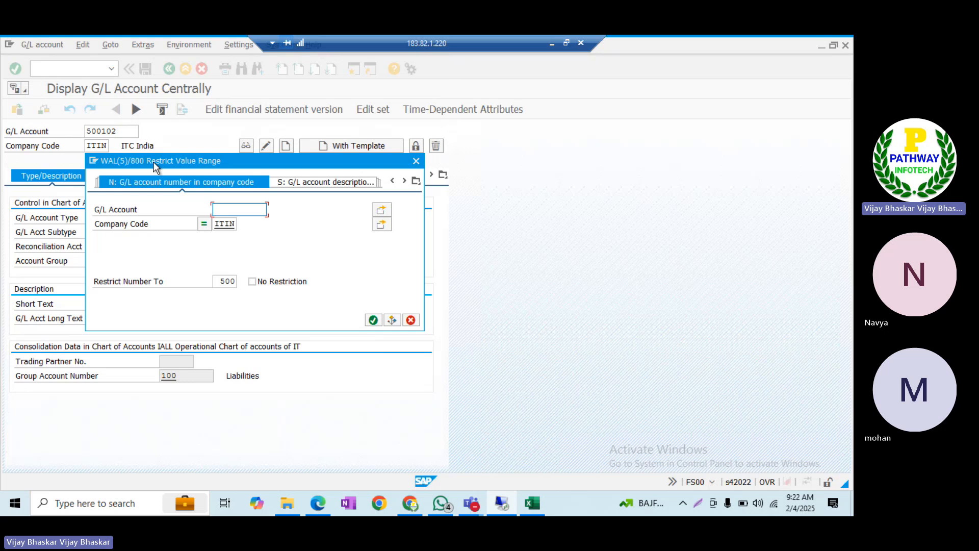
{"action": "key", "text": "Return"}
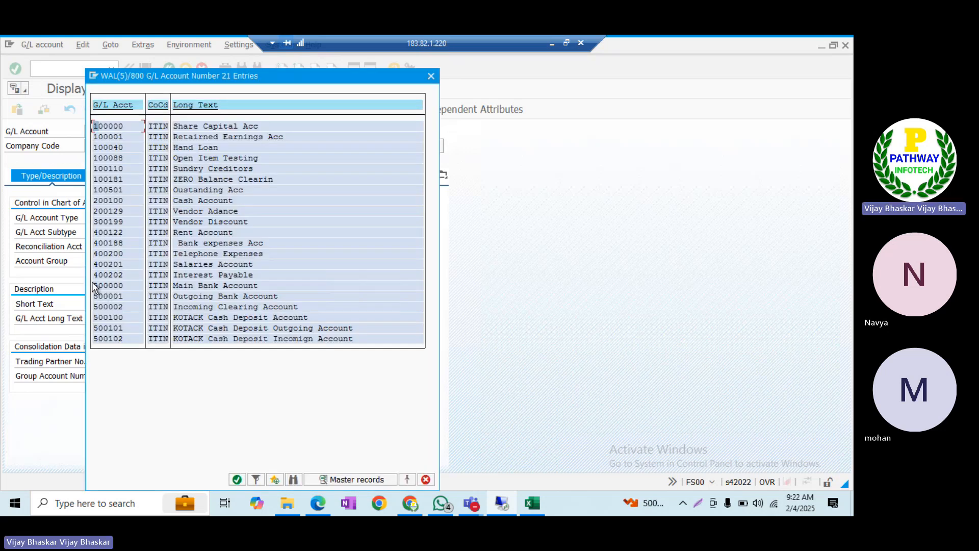
{"action": "left_click_drag", "start_coordinate": [99, 288], "coordinate": [250, 311]}
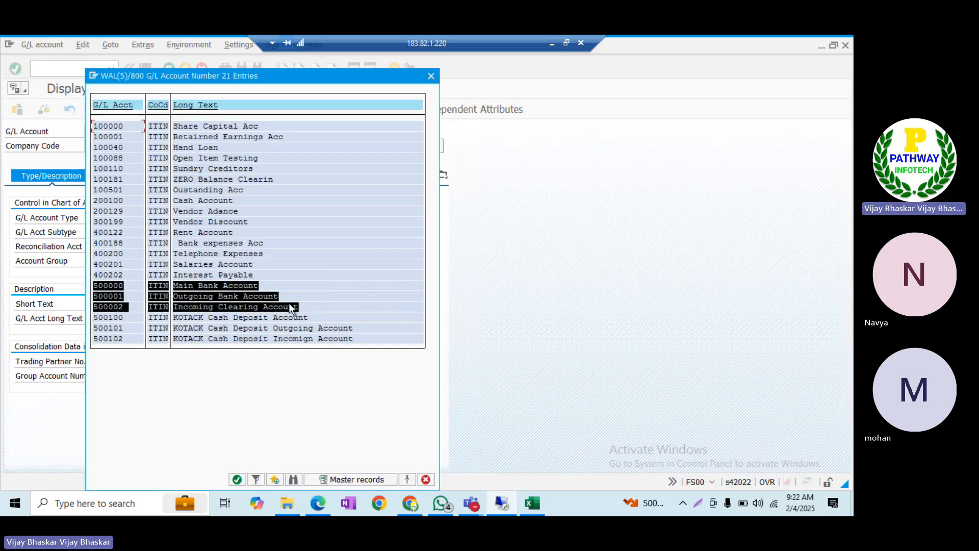
{"action": "key", "text": "ctrl+c"}
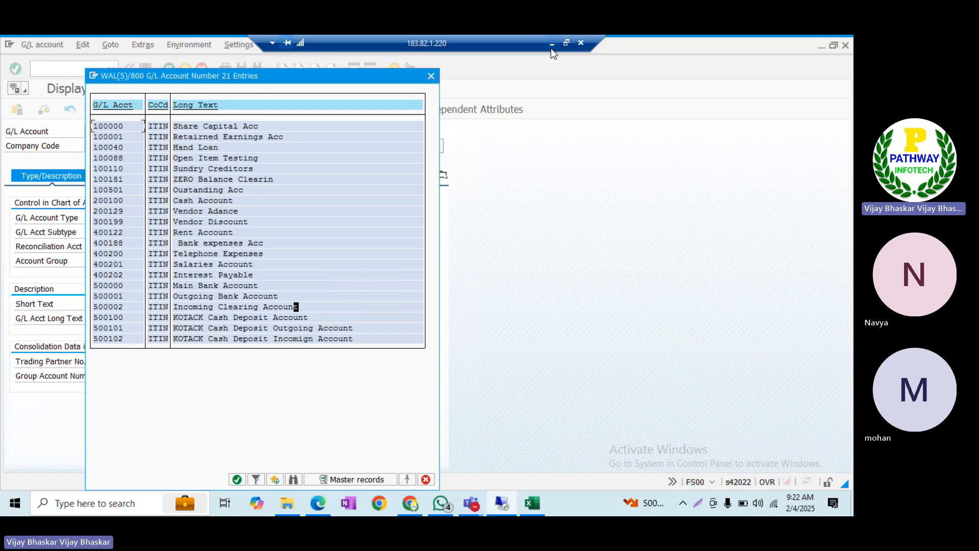
{"action": "left_click", "coordinate": [551, 45]}
{"action": "scroll", "coordinate": [320, 315], "scroll_direction": "up", "scroll_amount": 4}
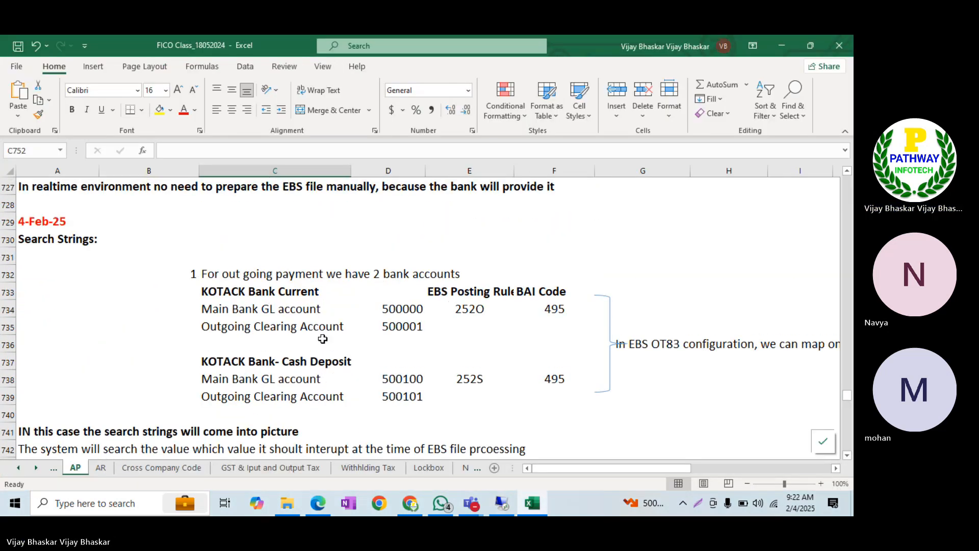
Review the KOTACK Bank Cash Deposit heading and accounts 500100 and 500101 in Excel
{"action": "left_click", "coordinate": [275, 363]}
{"action": "left_click", "coordinate": [408, 381]}
{"action": "left_click", "coordinate": [415, 400]}
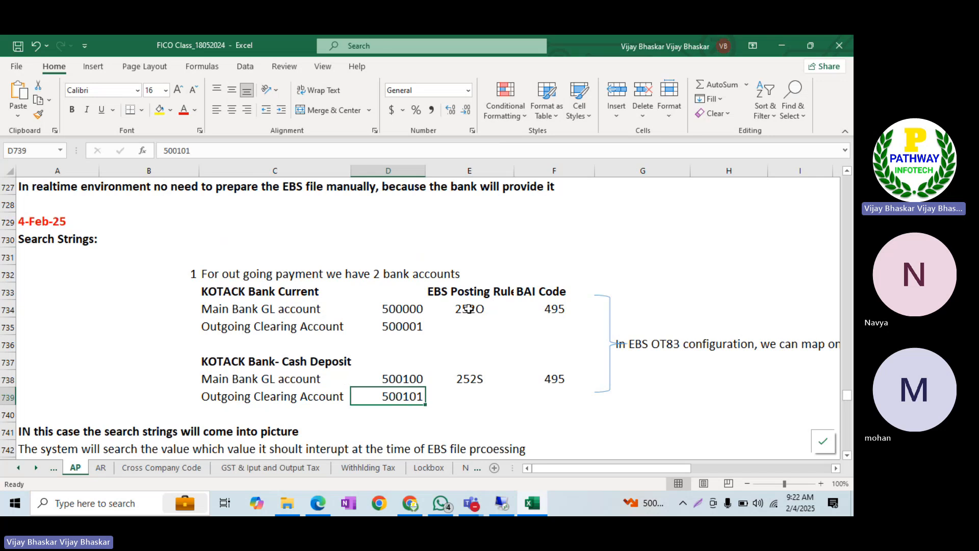
{"action": "scroll", "coordinate": [460, 383], "scroll_direction": "down", "scroll_amount": 1}
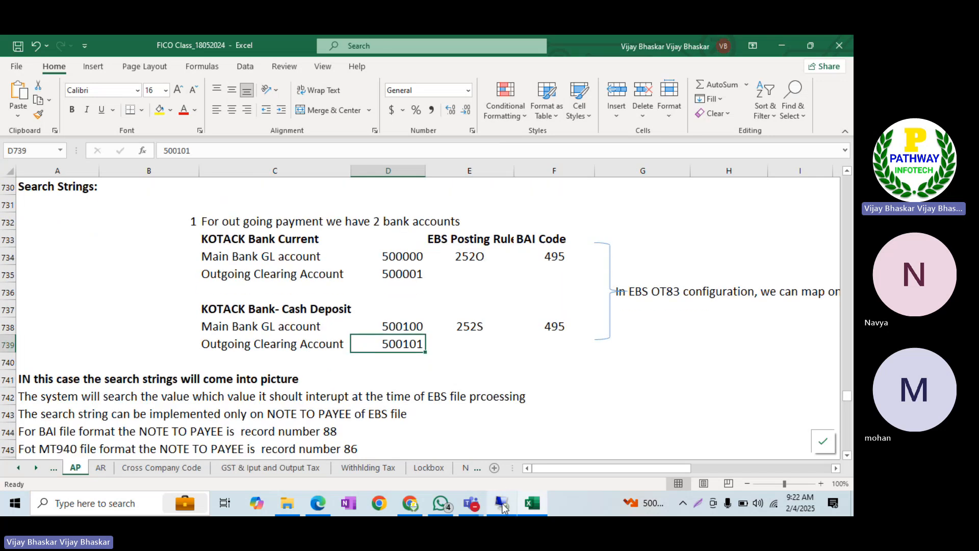
{"action": "left_click", "coordinate": [502, 504]}
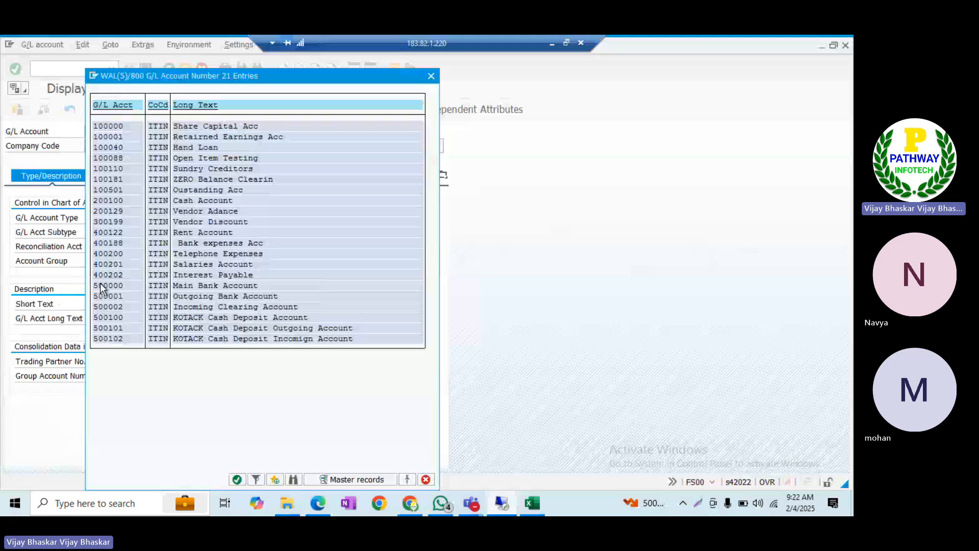
Compare the 5001xx accounts with 500000–500002 in the list, then close it
{"action": "left_click_drag", "start_coordinate": [123, 338], "coordinate": [346, 331]}
{"action": "left_click_drag", "start_coordinate": [95, 284], "coordinate": [301, 307]}
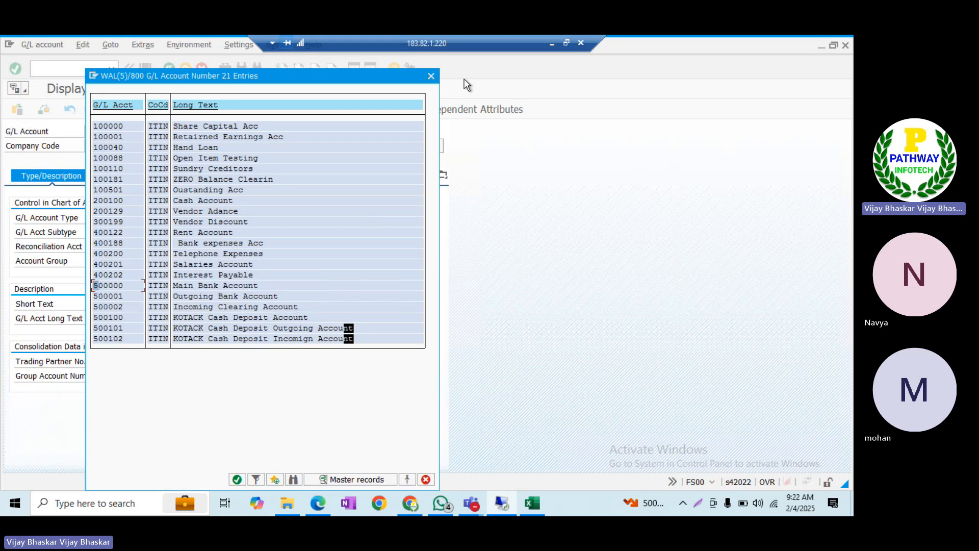
{"action": "left_click", "coordinate": [431, 78]}
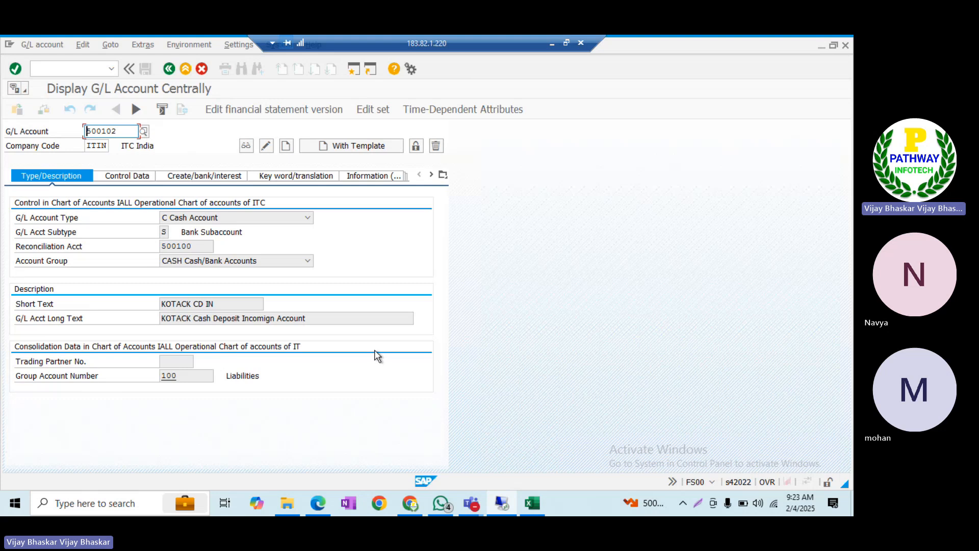
{"action": "key", "text": "alt+Tab"}
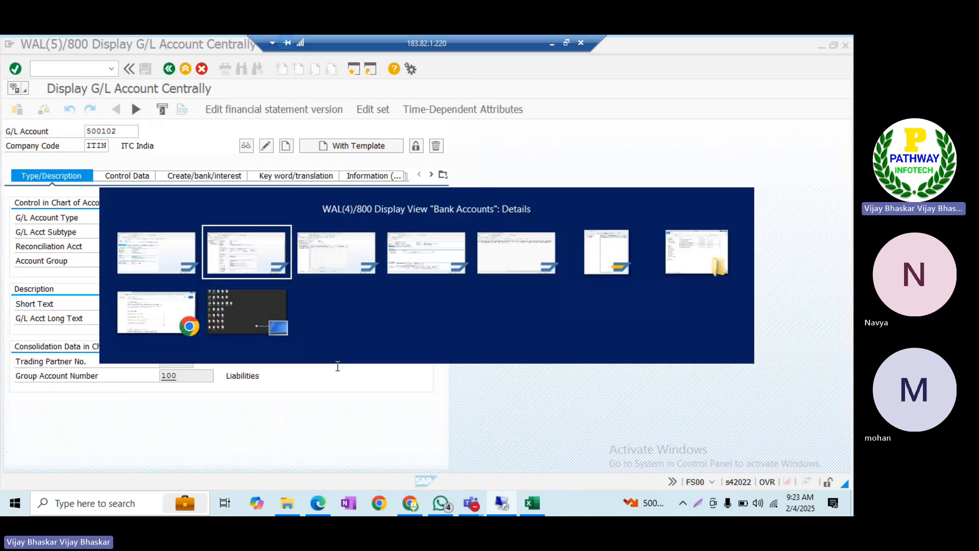
Open the Fiori App bookmark in a new Chrome tab and proceed past the security warning
{"action": "key", "text": "alt+Tab"}
{"action": "key", "text": "alt+Tab"}
{"action": "key", "text": "alt+Tab"}
{"action": "key", "text": "alt+Tab"}
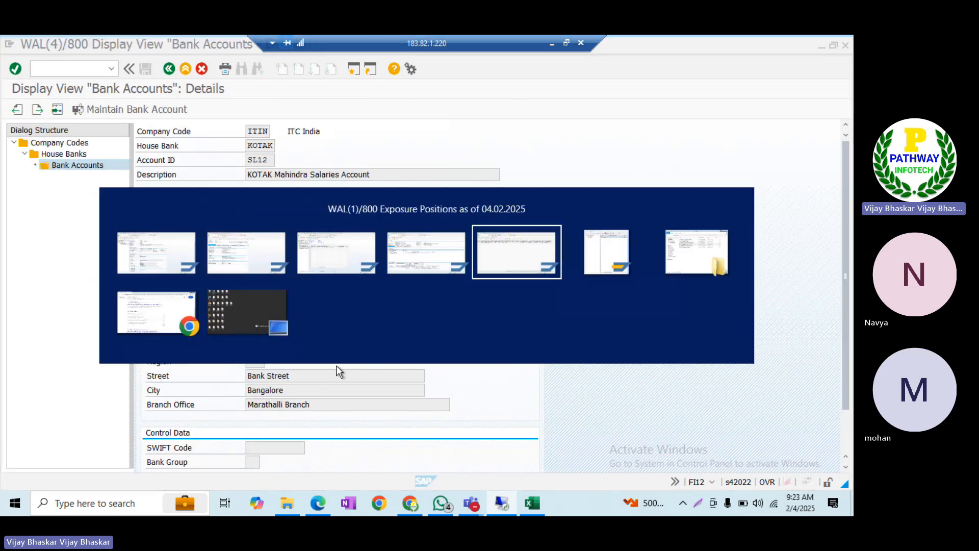
{"action": "key", "text": "alt+Tab"}
{"action": "key", "text": "alt+Tab"}
{"action": "key", "text": "alt+Tab"}
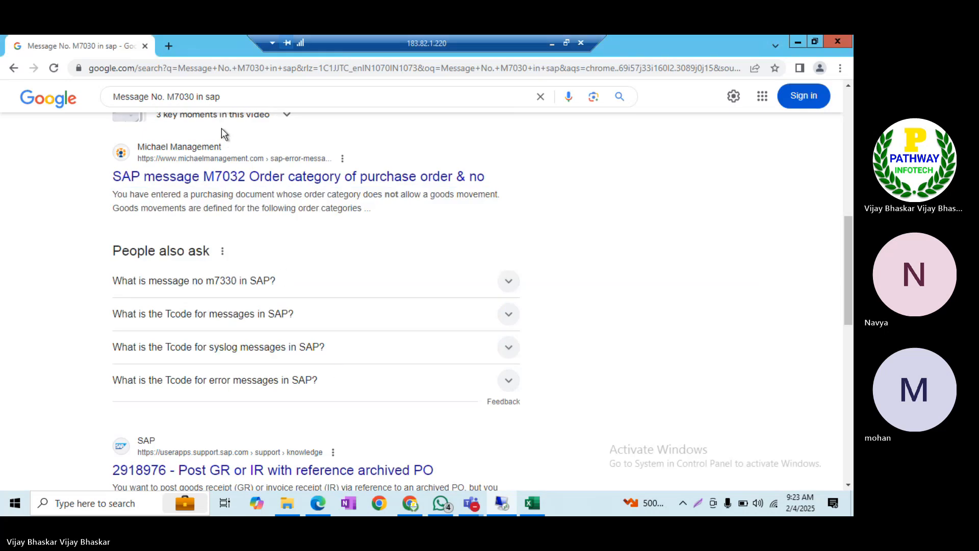
{"action": "left_click", "coordinate": [168, 46]}
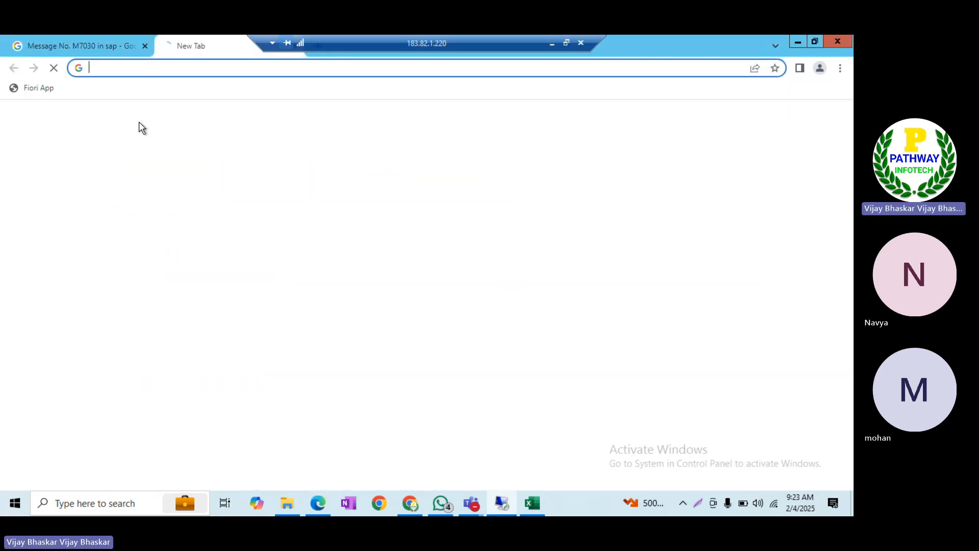
{"action": "left_click", "coordinate": [38, 88]}
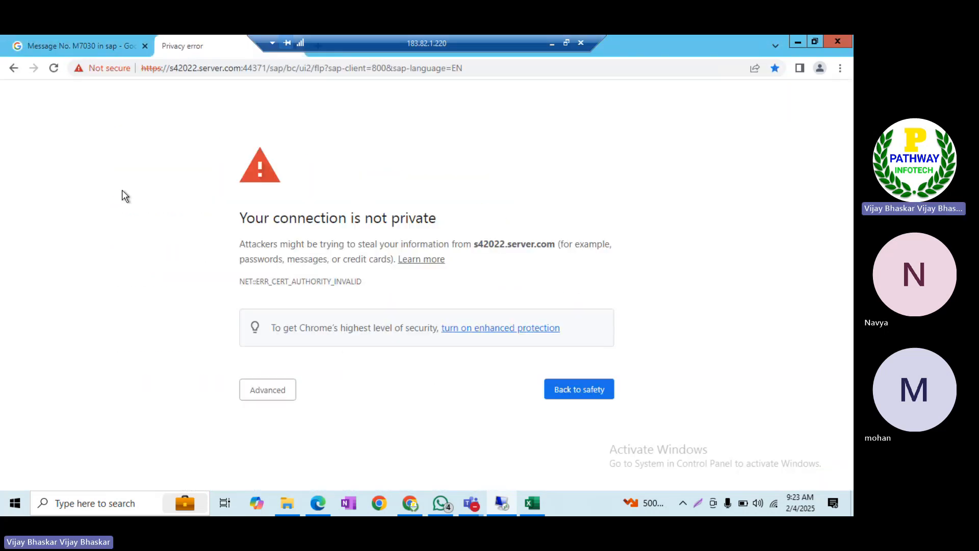
{"action": "left_click", "coordinate": [257, 392]}
{"action": "scroll", "coordinate": [423, 390], "scroll_direction": "down", "scroll_amount": 1}
{"action": "left_click", "coordinate": [267, 456]}
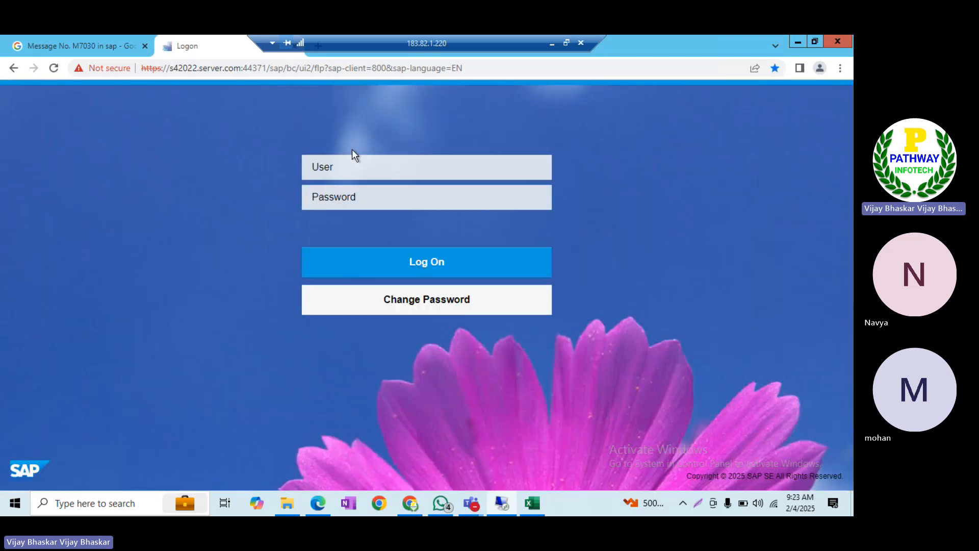
Log on to Fiori with the user ID and password
{"action": "type", "text": "s22user61"}
{"action": "key", "text": "Tab"}
{"action": "type", "text": "**************"}
{"action": "key", "text": "Return"}
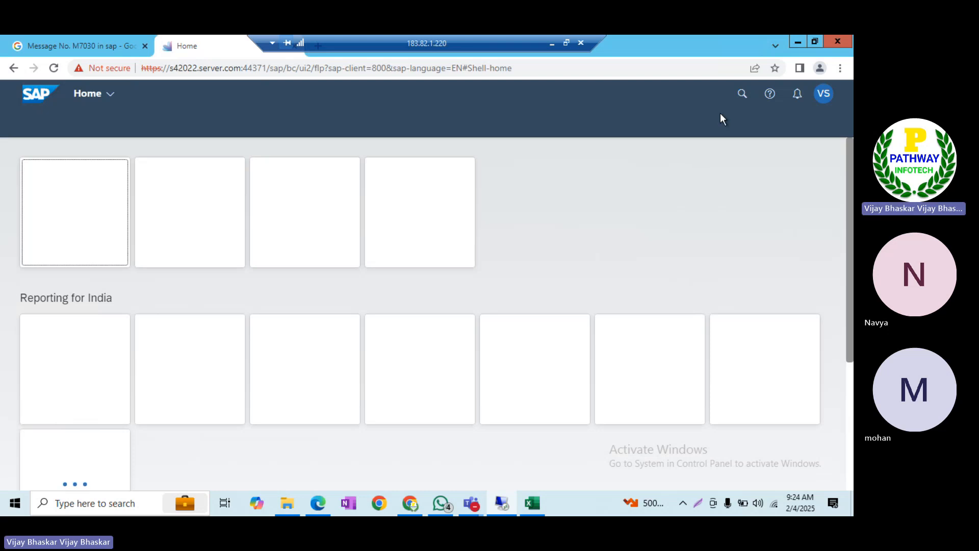
Search the launchpad for 'Manage Bank Accounts'
{"action": "left_click", "coordinate": [742, 94]}
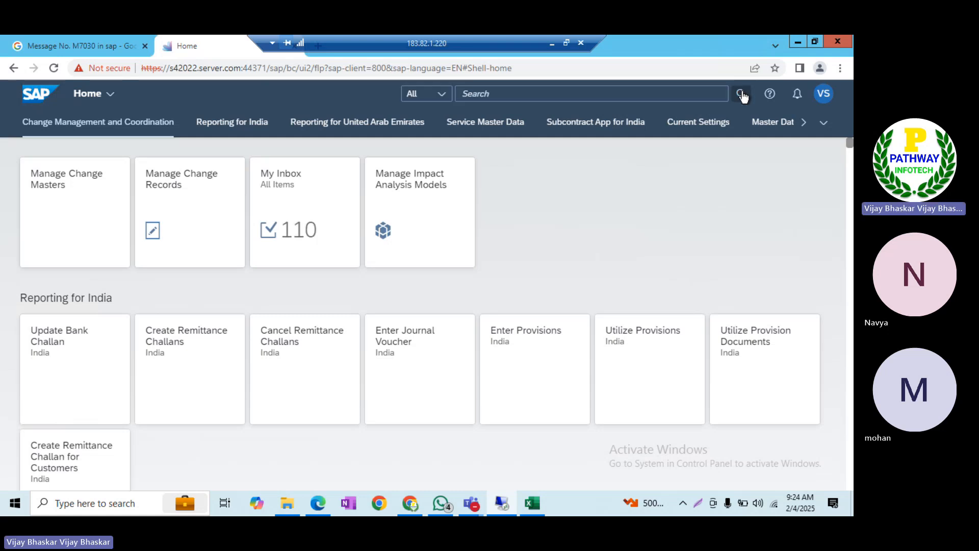
{"action": "left_click", "coordinate": [484, 95]}
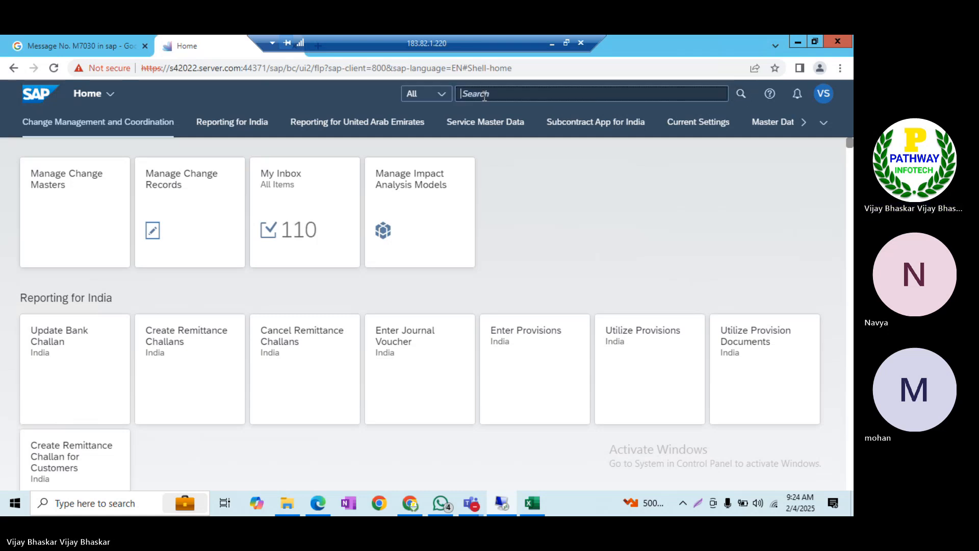
{"action": "type", "text": "Manage Bank A"}
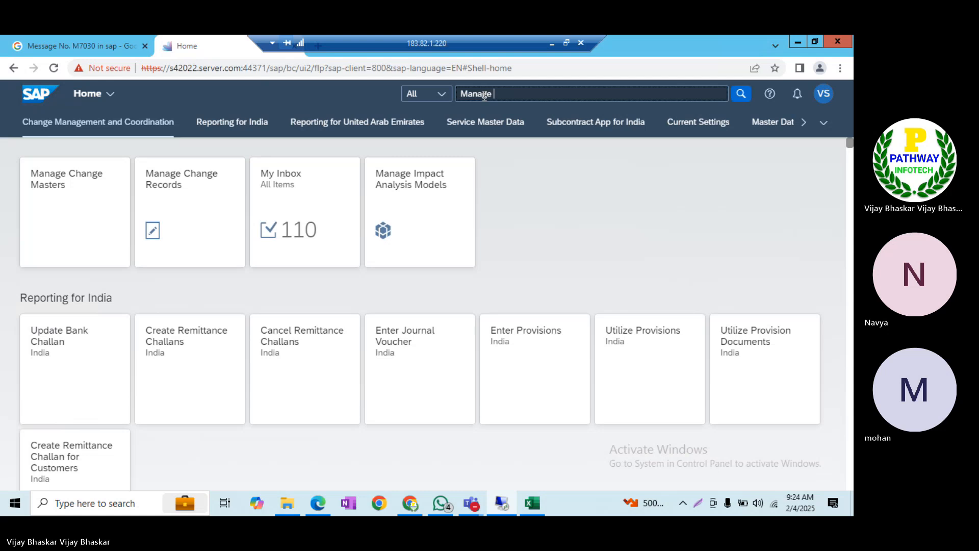
{"action": "type", "text": "ccounts"}
{"action": "key", "text": "Return"}
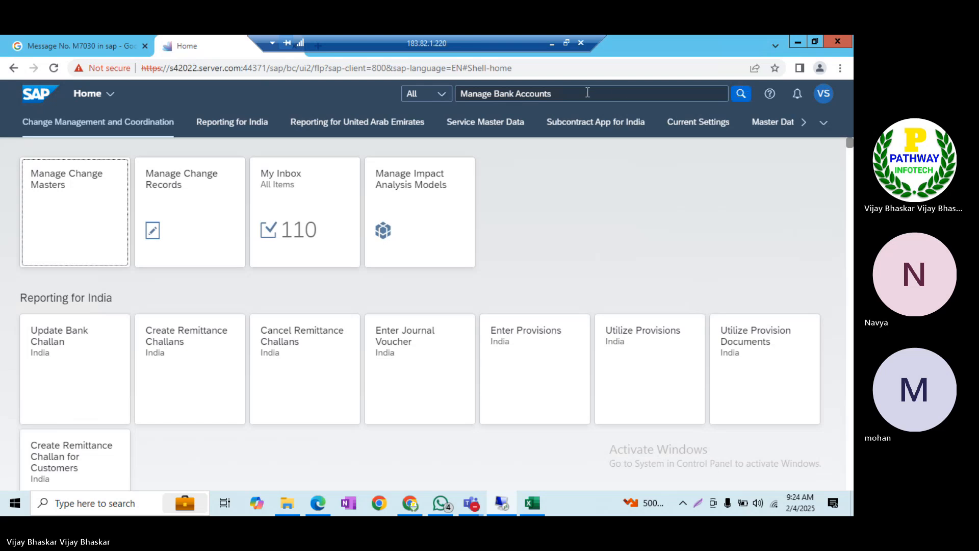
{"action": "left_click", "coordinate": [739, 93]}
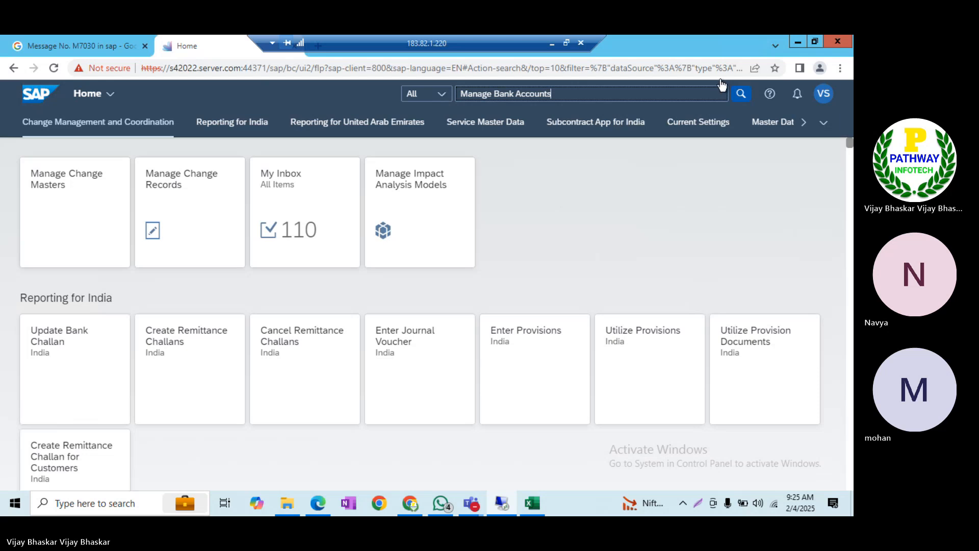
{"action": "left_click", "coordinate": [741, 94]}
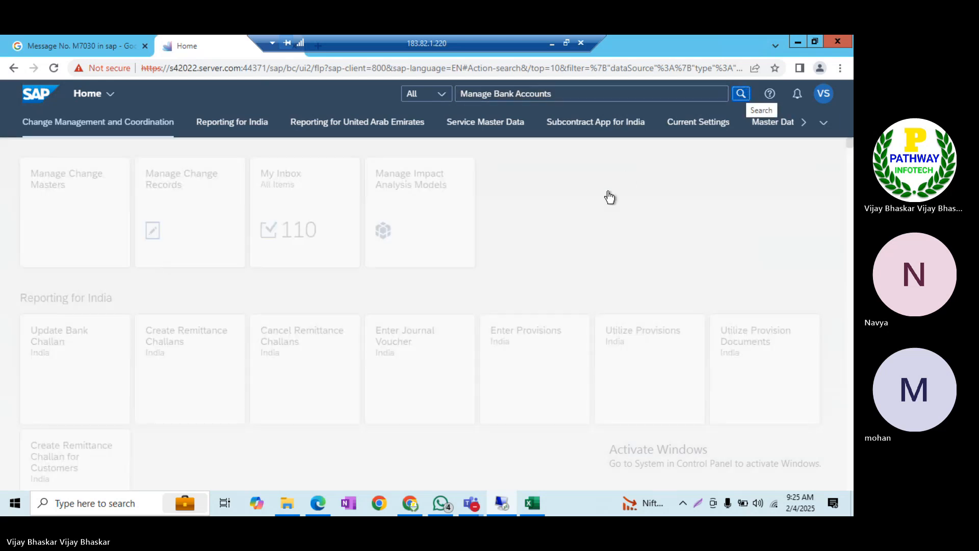
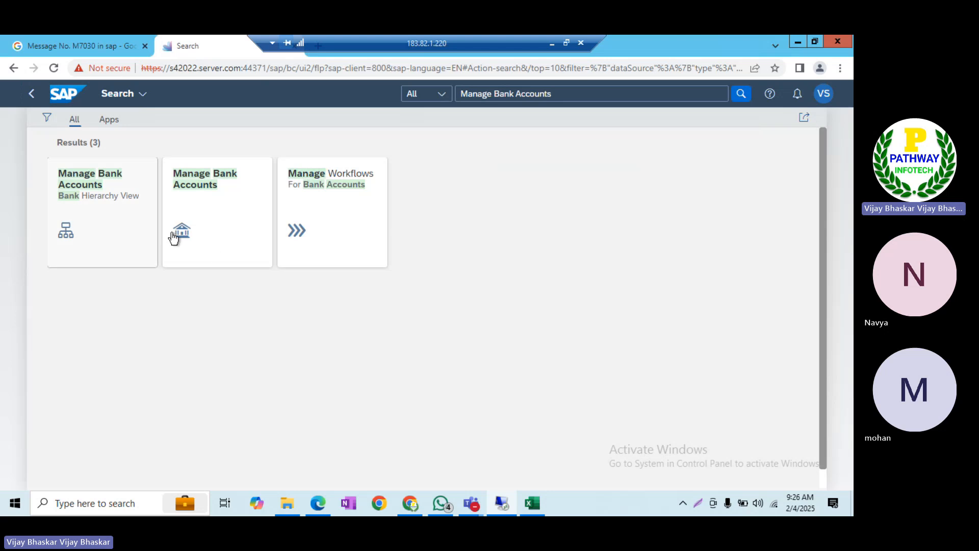
Open the second Manage Bank Accounts tile from the Fiori search results
{"action": "left_click", "coordinate": [211, 217]}
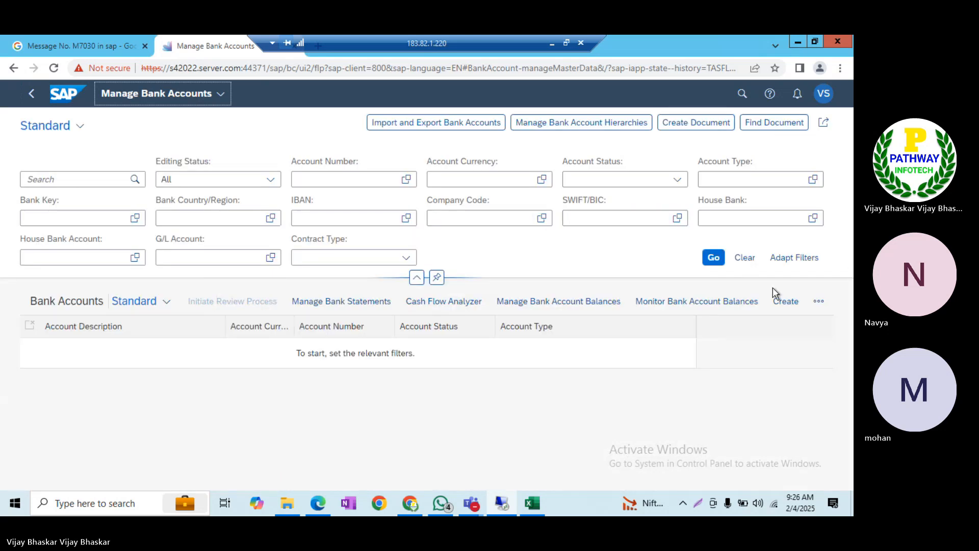
Create a new bank account for company code ITIN with account type 02
{"action": "left_click", "coordinate": [792, 306]}
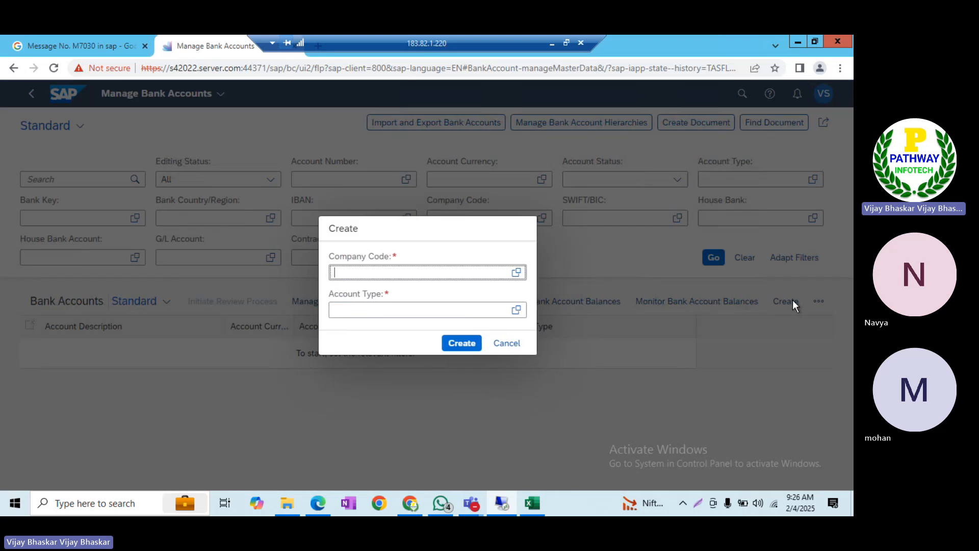
{"action": "type", "text": "ITIN"}
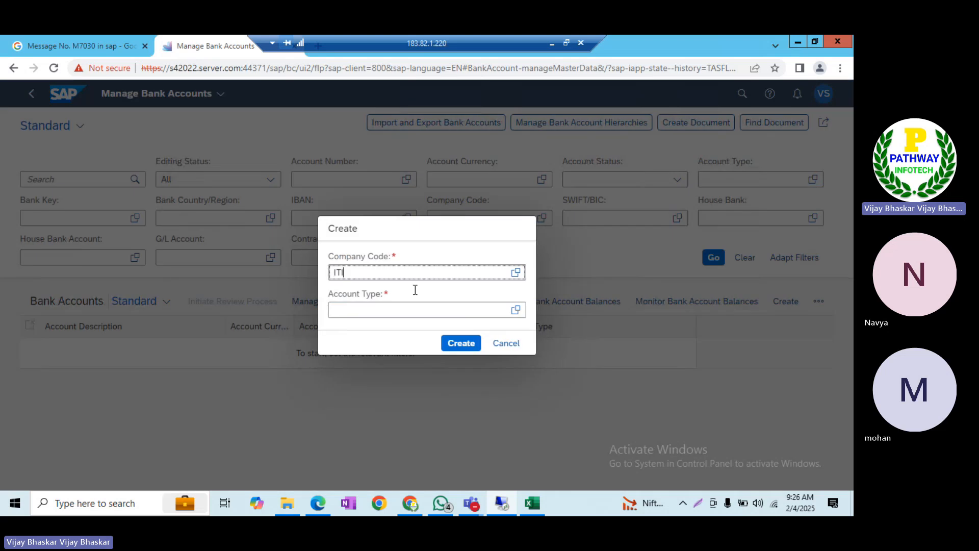
{"action": "key", "text": "Tab"}
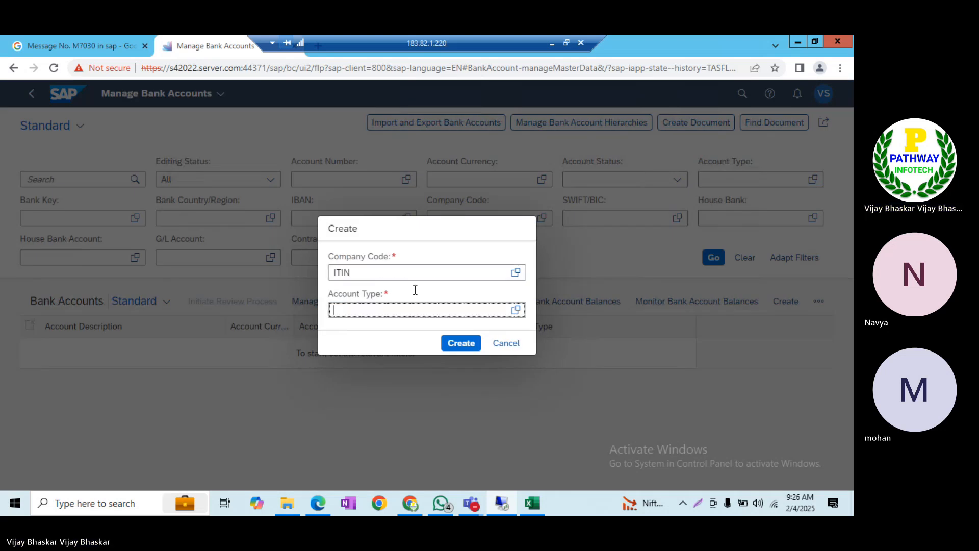
{"action": "type", "text": "02"}
{"action": "left_click", "coordinate": [461, 344]}
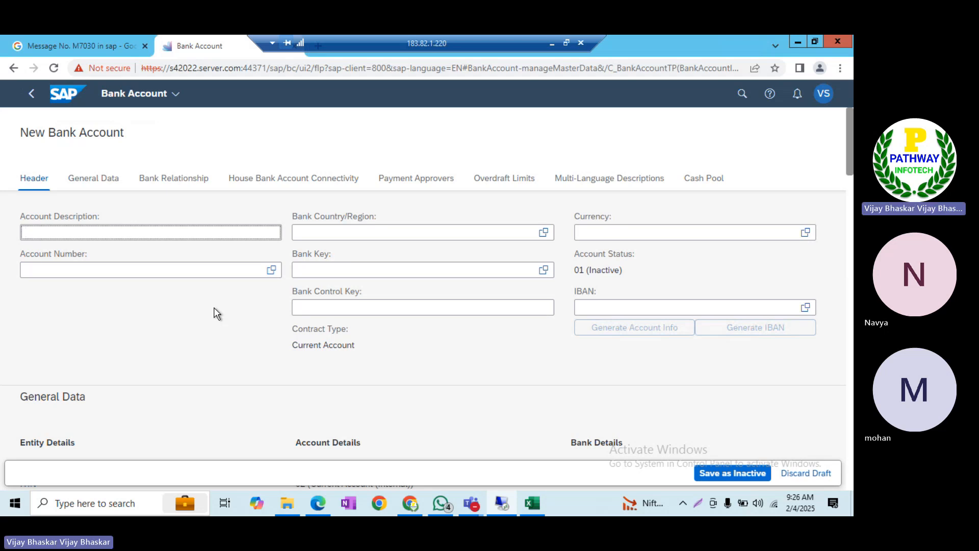
Enter description 'KOTACK Cash Deposit Account', the account number, bank country IN and currency INR
{"action": "type", "text": "KOTA"}
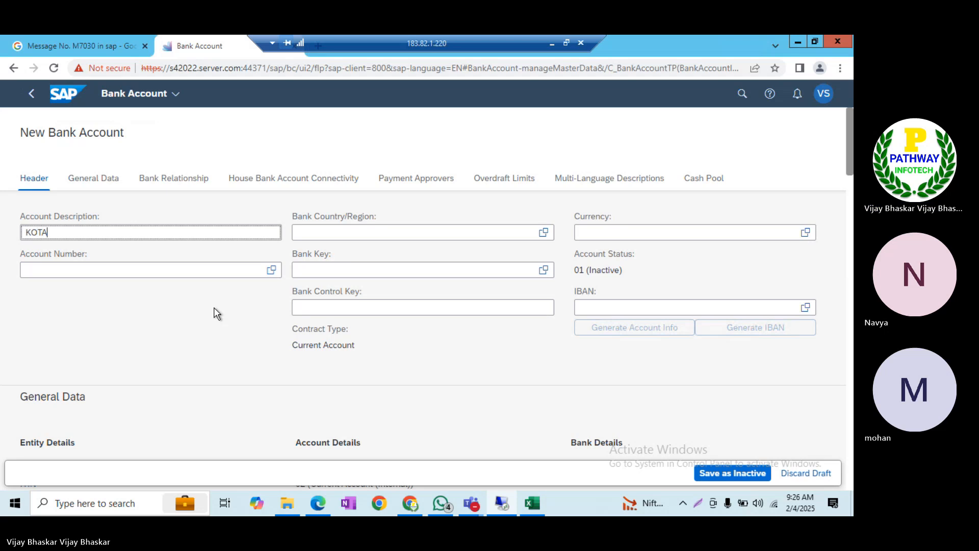
{"action": "type", "text": "CK Cash Deposi"}
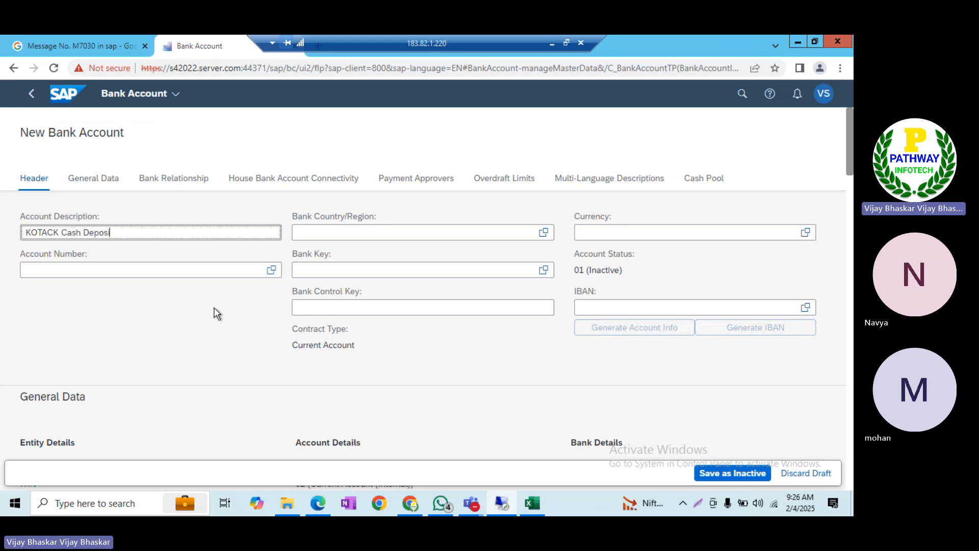
{"action": "type", "text": "t Account"}
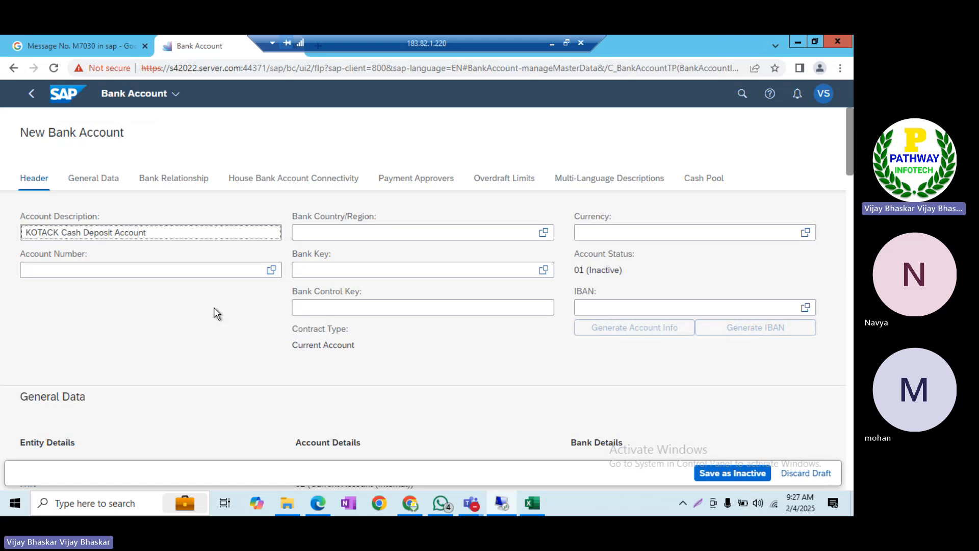
{"action": "left_click", "coordinate": [59, 273]}
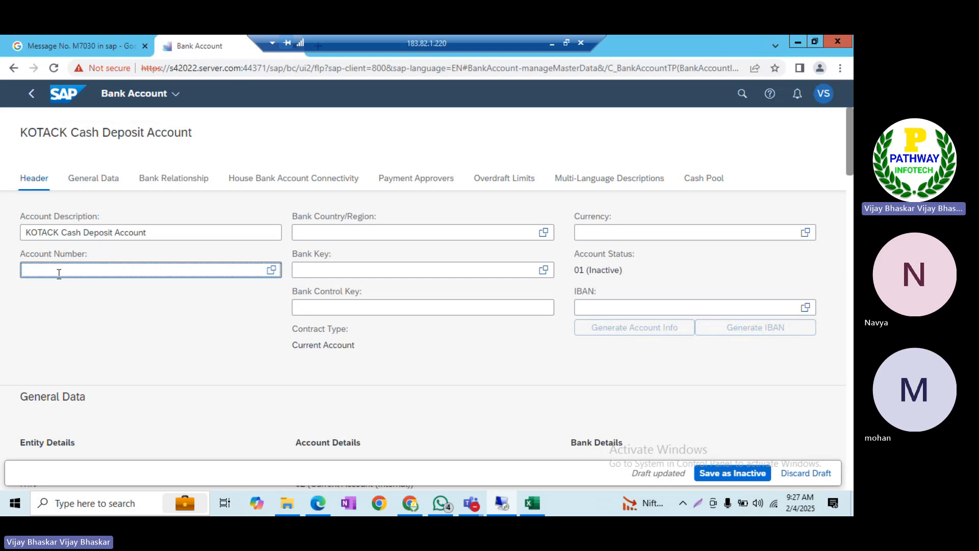
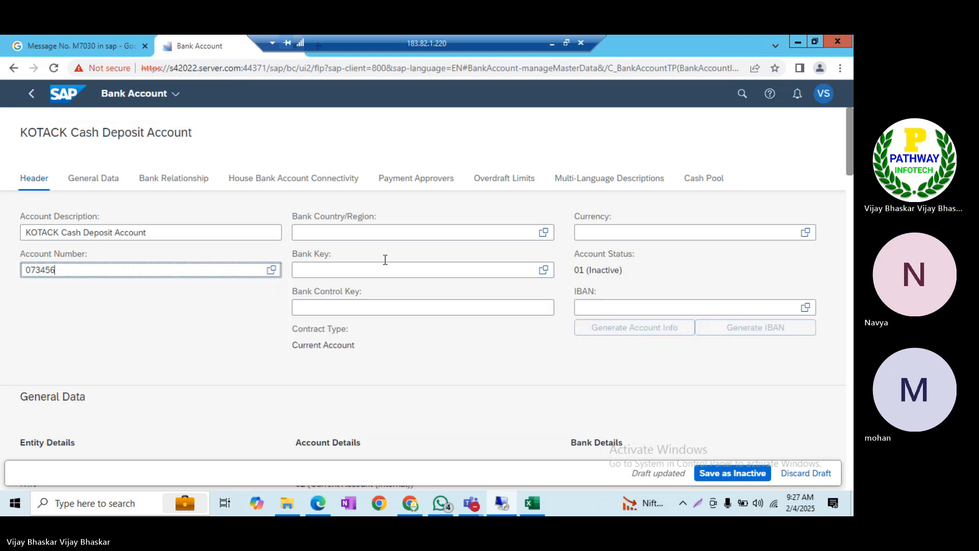
{"action": "left_click", "coordinate": [372, 237]}
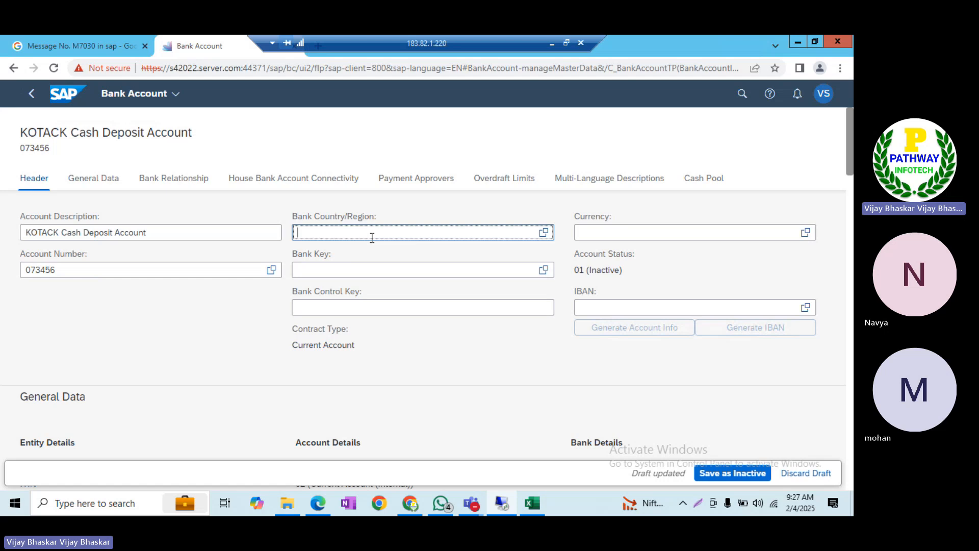
{"action": "type", "text": "IN"}
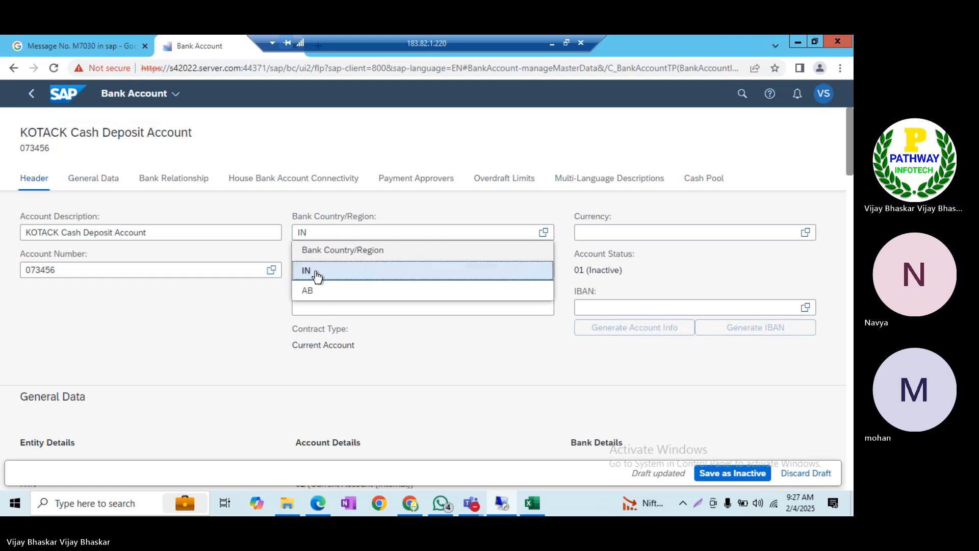
{"action": "left_click", "coordinate": [317, 274]}
{"action": "left_click", "coordinate": [631, 230]}
{"action": "type", "text": "INR"}
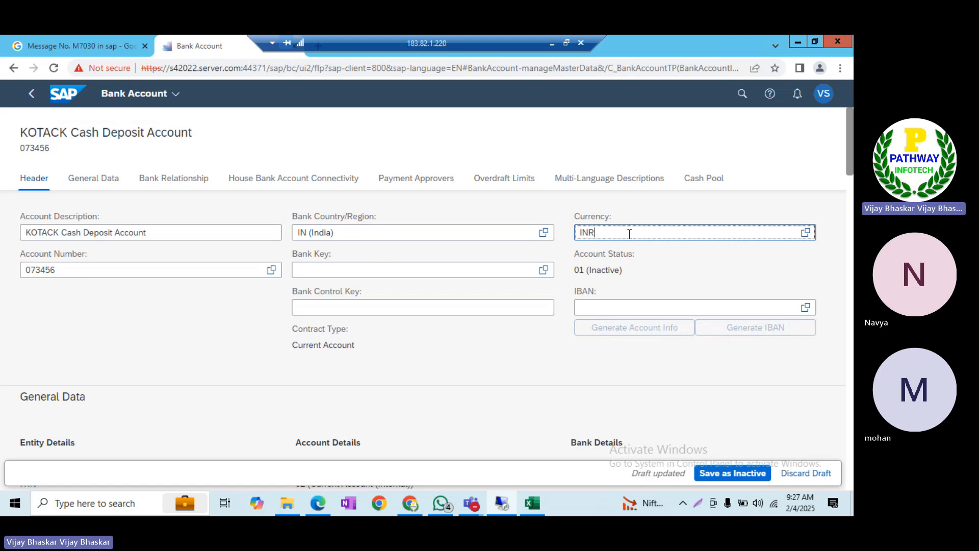
{"action": "left_click", "coordinate": [324, 271]}
Start typing the bank key and copy bank key KOTACK12345 from SAP GUI
{"action": "type", "text": "KOTAK00005"}
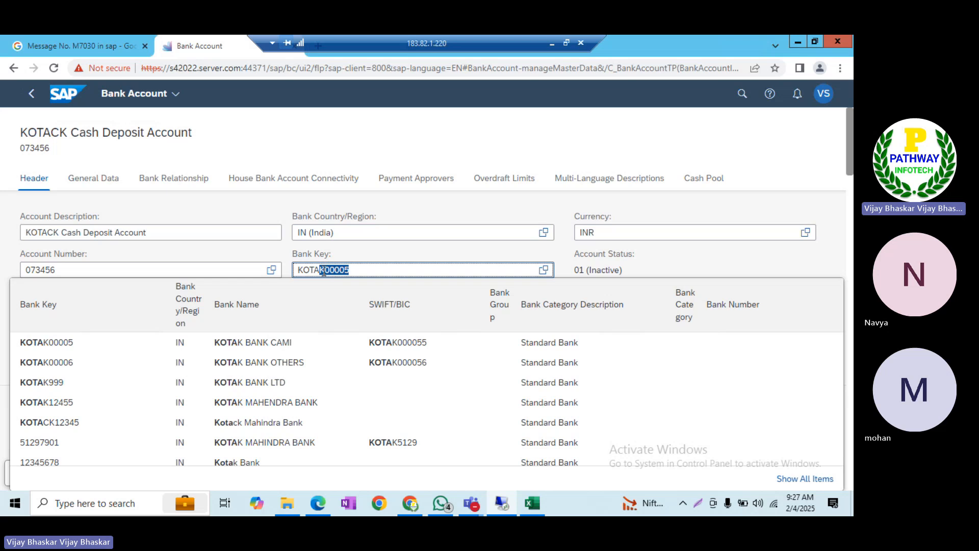
{"action": "key", "text": "alt+Tab"}
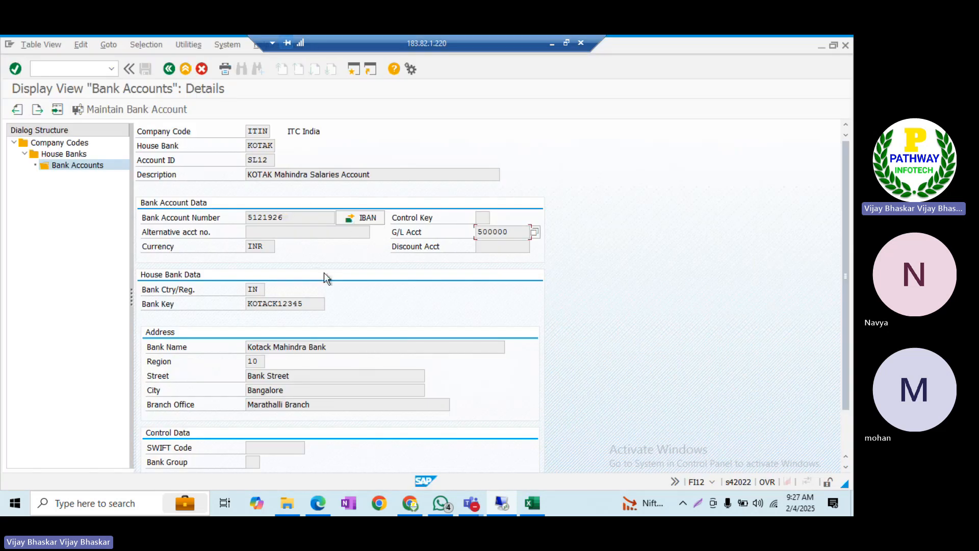
{"action": "left_click_drag", "start_coordinate": [309, 305], "coordinate": [232, 304]}
{"action": "key", "text": "ctrl+c"}
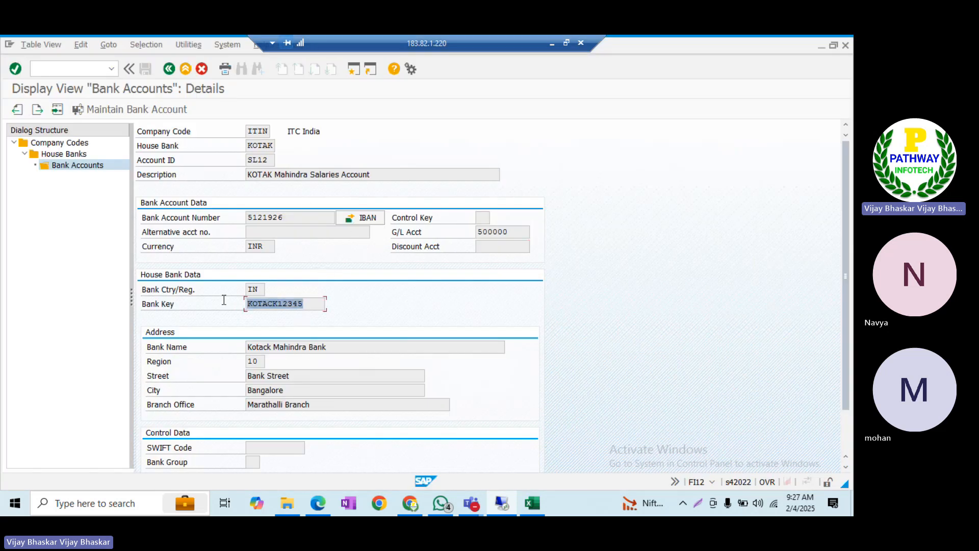
{"action": "key", "text": "alt+Tab"}
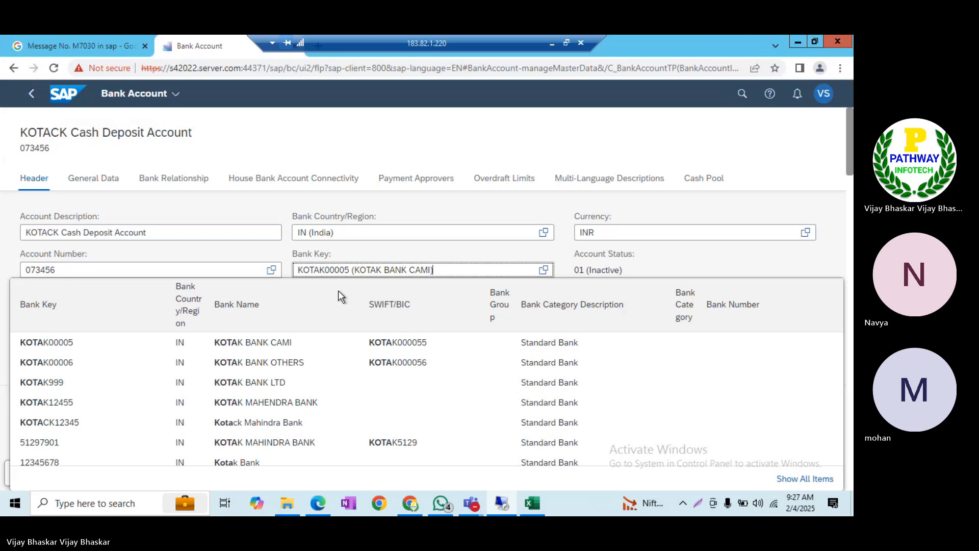
Replace the suggested bank key with the pasted KOTACK12345
{"action": "key", "text": "ctrl+a"}
{"action": "key", "text": "BackSpace"}
{"action": "key", "text": "ctrl+v"}
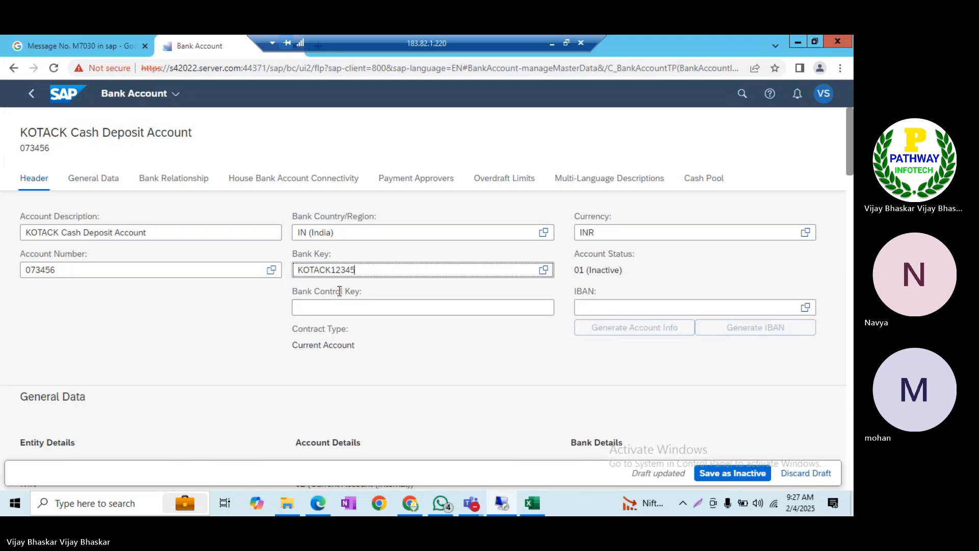
{"action": "left_click", "coordinate": [239, 344]}
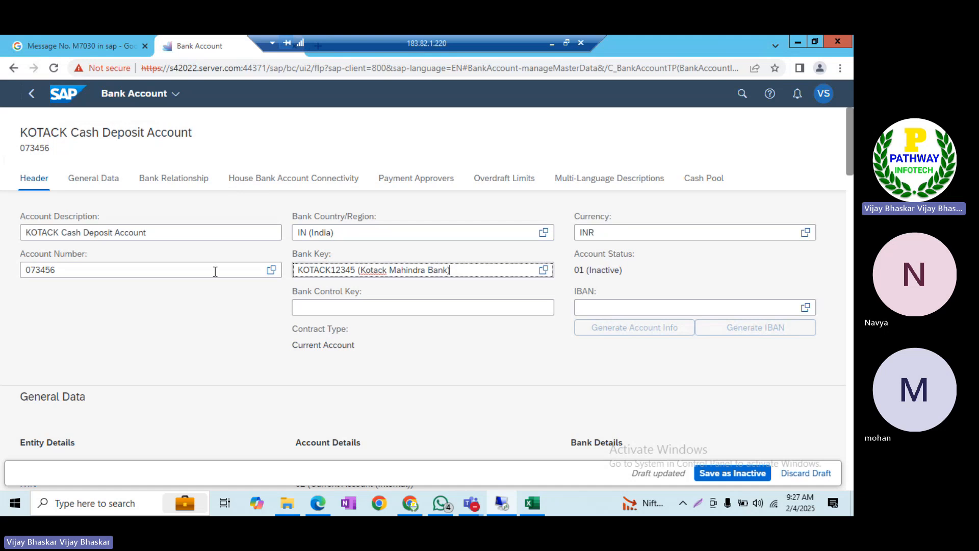
Add a house bank connectivity entry for account KOCD with G/L account 500100
{"action": "left_click", "coordinate": [306, 177]}
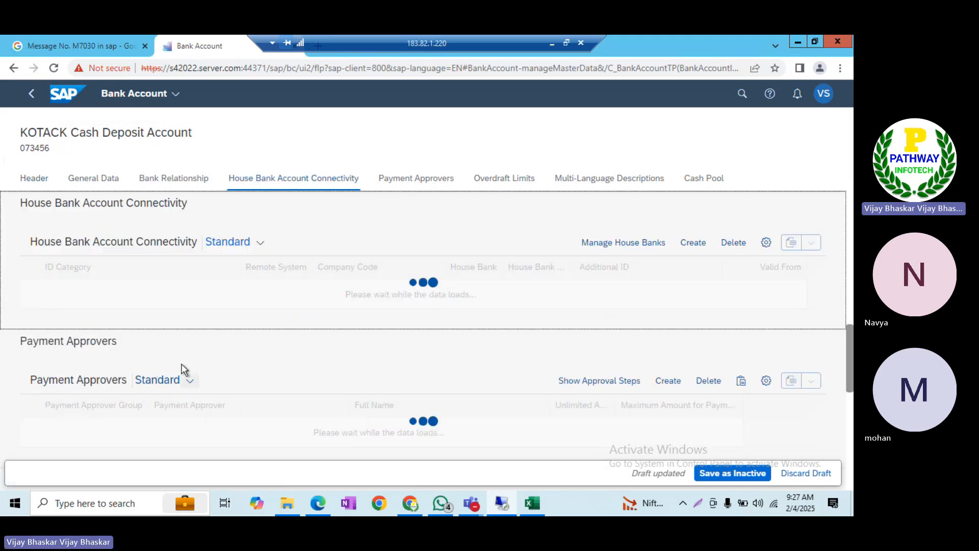
{"action": "left_click", "coordinate": [693, 243]}
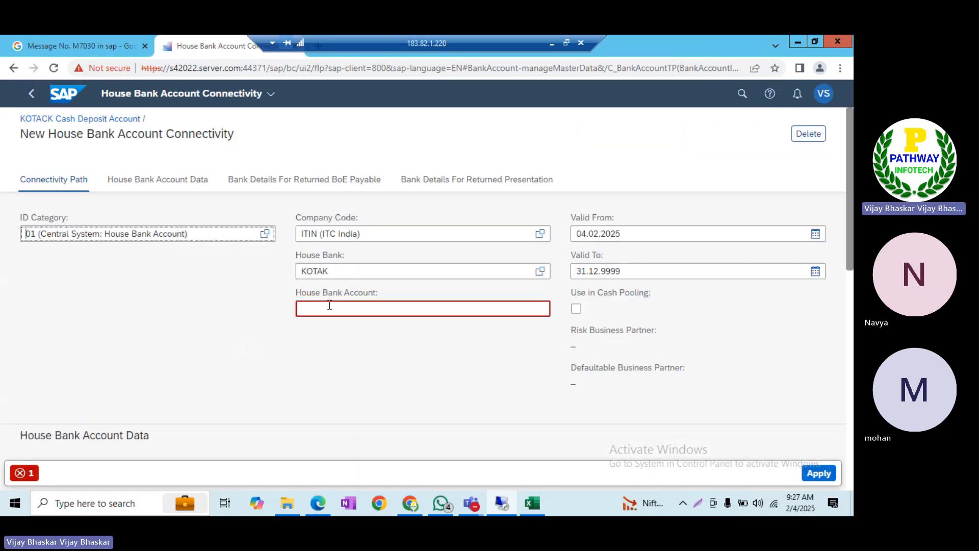
{"action": "left_click", "coordinate": [329, 308]}
{"action": "type", "text": "K"}
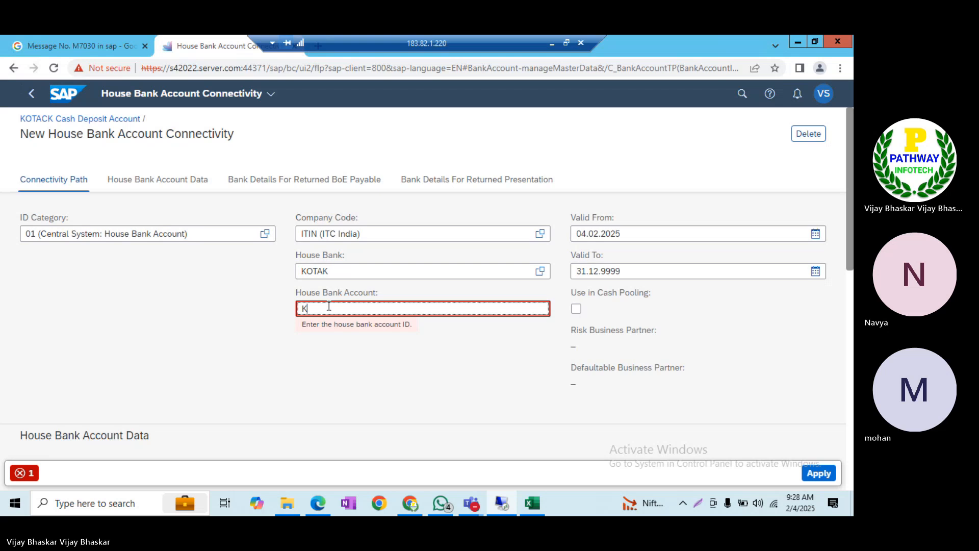
{"action": "type", "text": "OCD"}
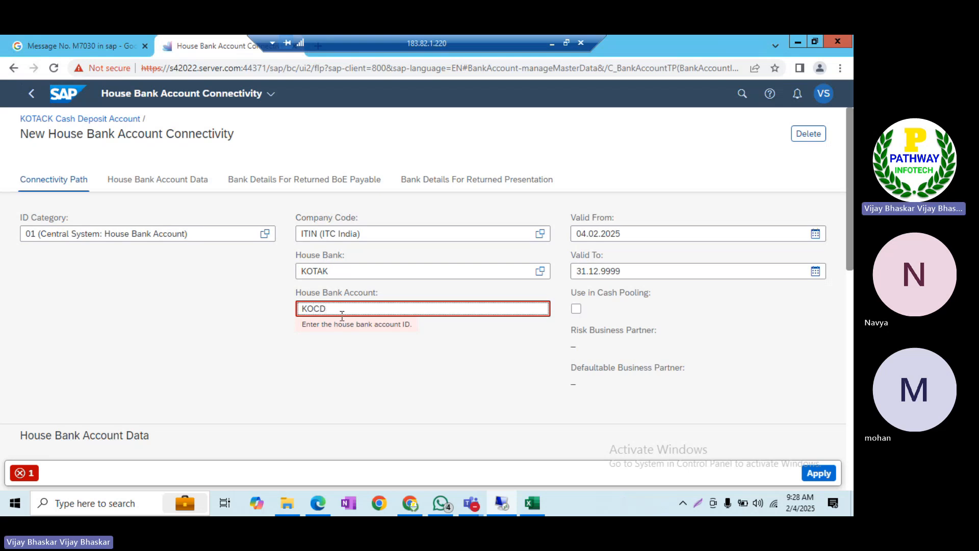
{"action": "scroll", "coordinate": [451, 346], "scroll_direction": "down", "scroll_amount": 4}
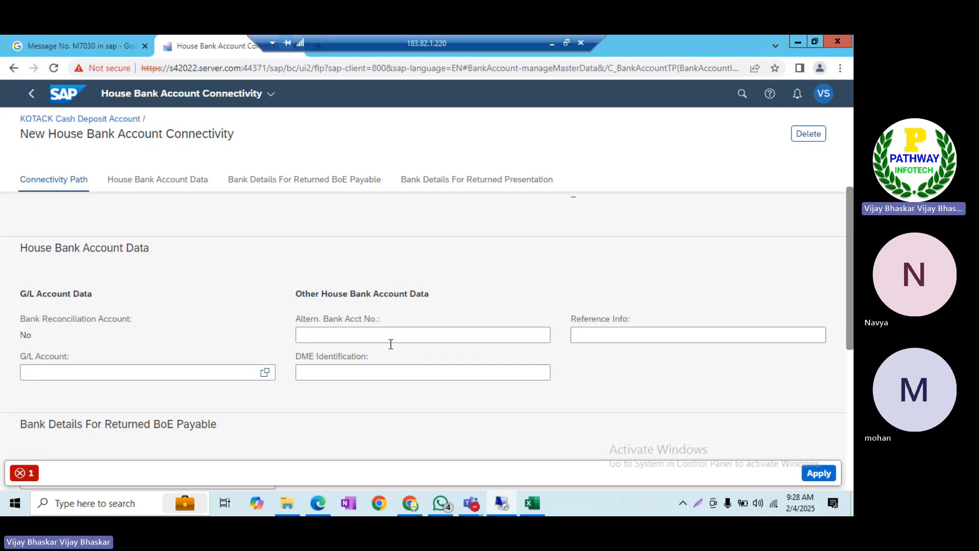
{"action": "left_click", "coordinate": [93, 373]}
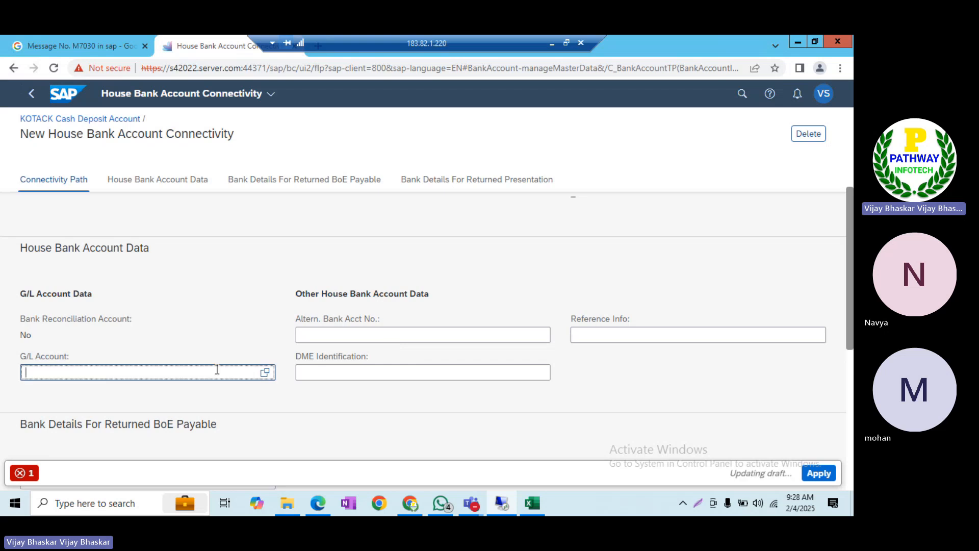
{"action": "left_click", "coordinate": [264, 372]}
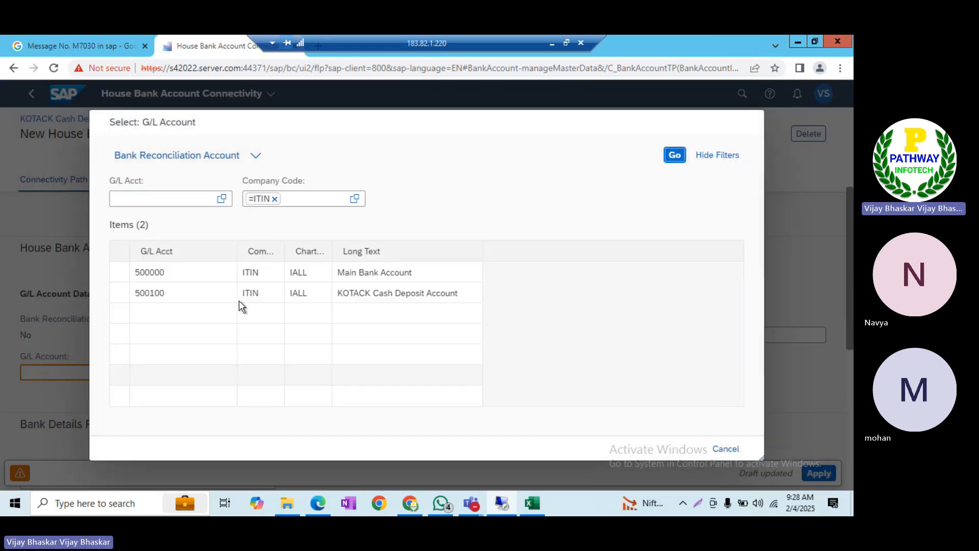
{"action": "left_click", "coordinate": [406, 292]}
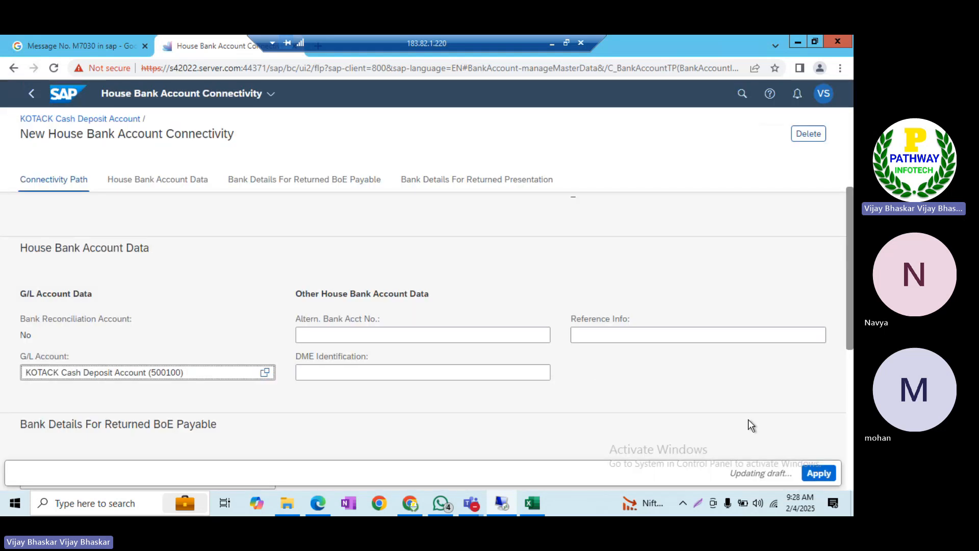
{"action": "left_click", "coordinate": [819, 472]}
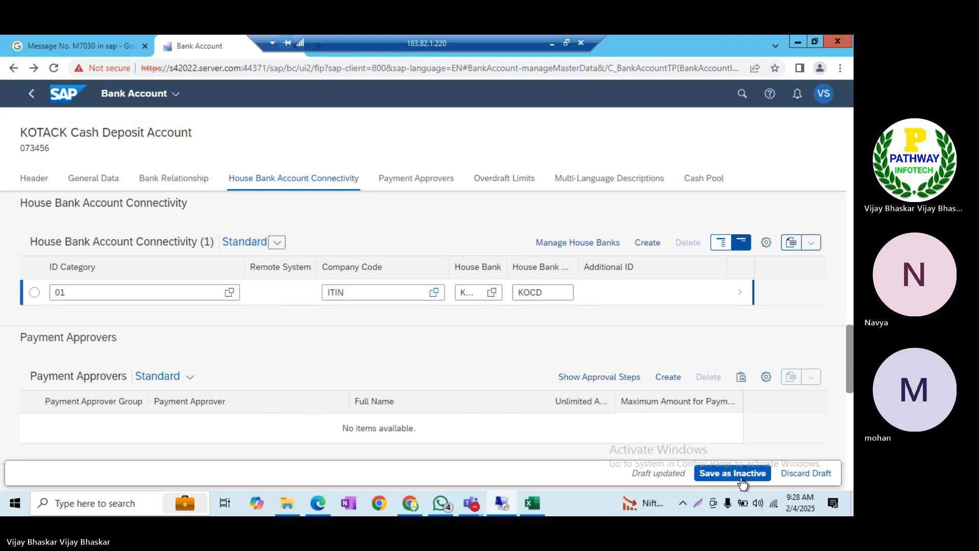
Save the KOTACK Cash Deposit Account as inactive, dismiss the bank-hierarchy warning, and try activating it
{"action": "left_click", "coordinate": [740, 475]}
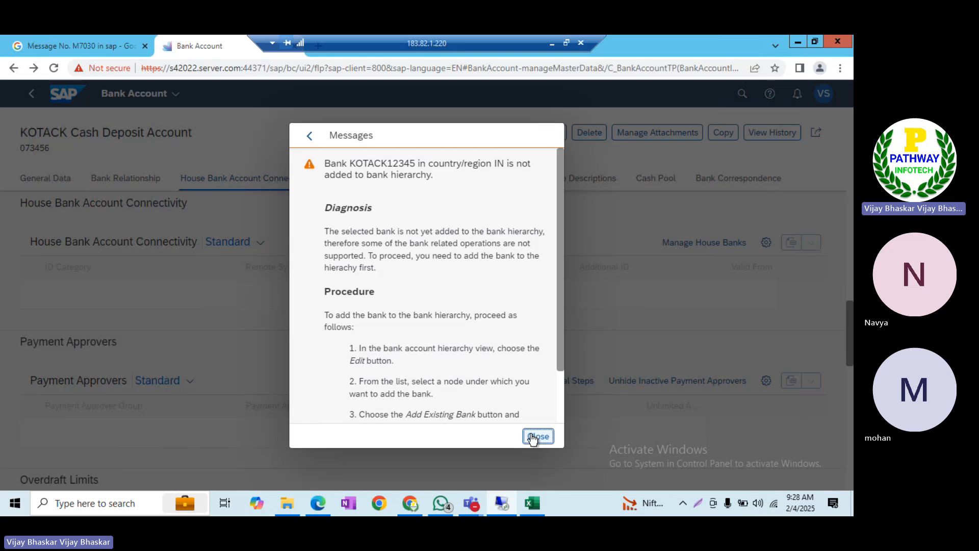
{"action": "left_click", "coordinate": [534, 440]}
{"action": "scroll", "coordinate": [197, 259], "scroll_direction": "up", "scroll_amount": 5}
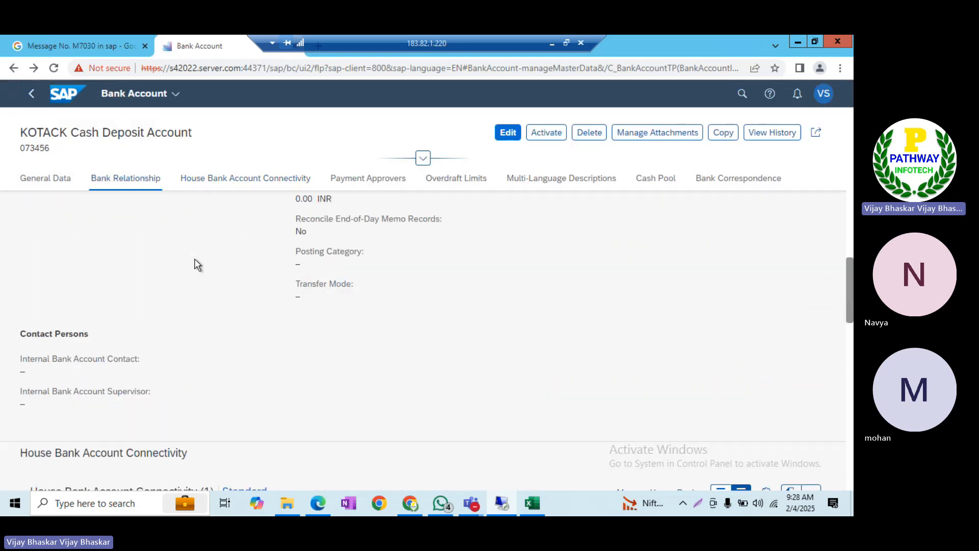
{"action": "scroll", "coordinate": [187, 235], "scroll_direction": "up", "scroll_amount": 7}
{"action": "scroll", "coordinate": [188, 234], "scroll_direction": "up", "scroll_amount": 3}
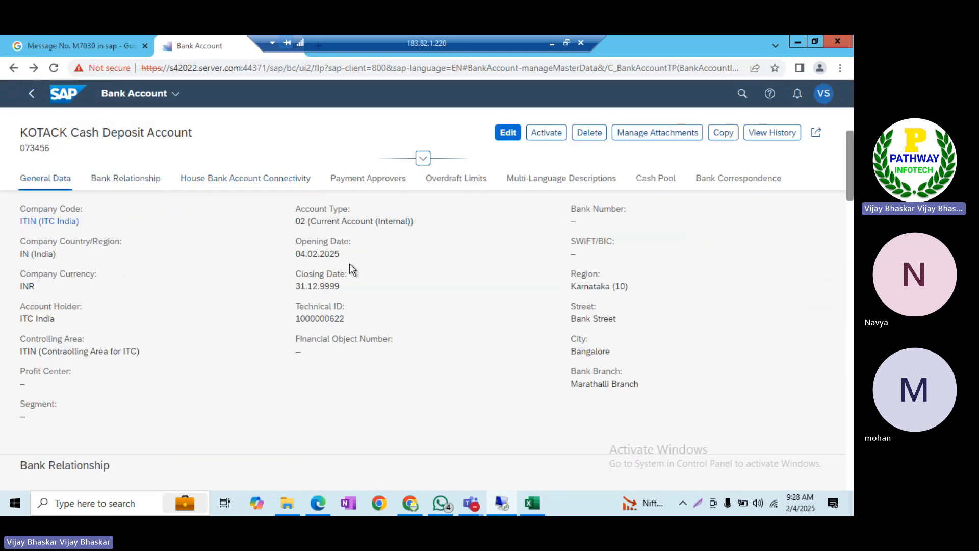
{"action": "scroll", "coordinate": [350, 266], "scroll_direction": "up", "scroll_amount": 2}
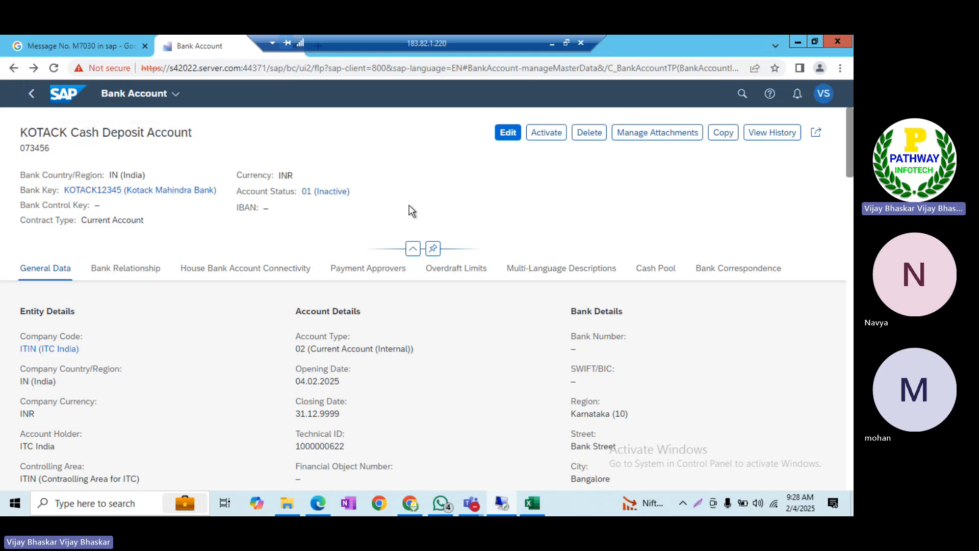
{"action": "left_click", "coordinate": [539, 137]}
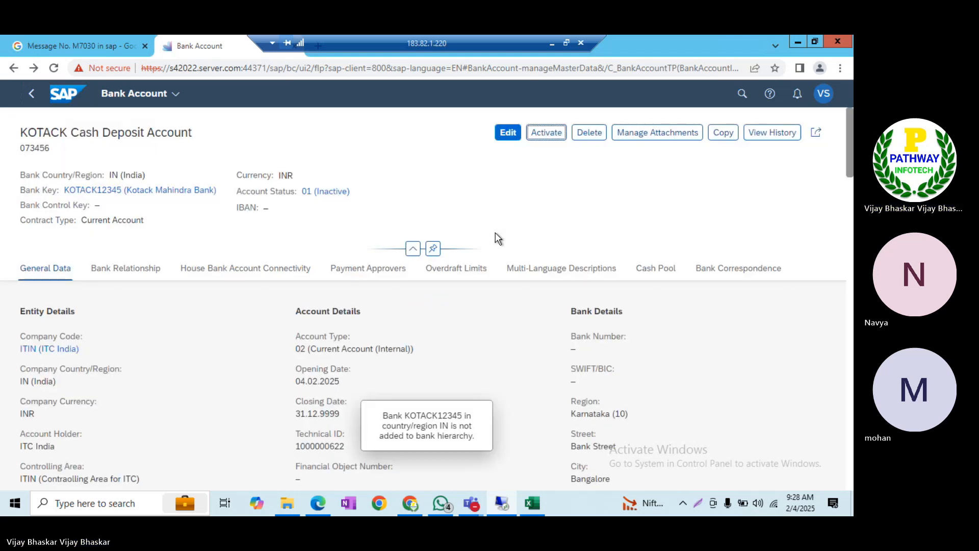
Add note step 2: 'Create the bank account by using Manage Bank Account Fiori App'
{"action": "left_click", "coordinate": [533, 503]}
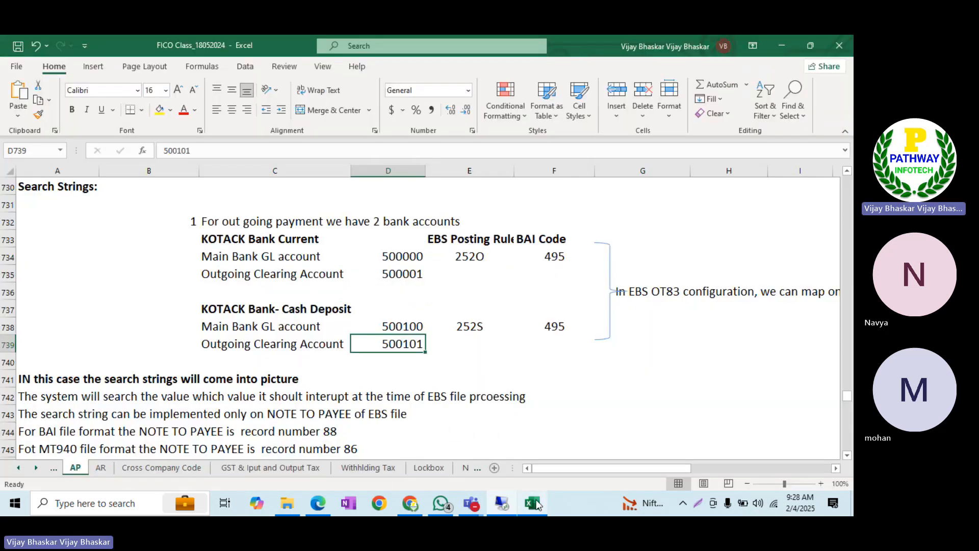
{"action": "scroll", "coordinate": [195, 339], "scroll_direction": "down", "scroll_amount": 2}
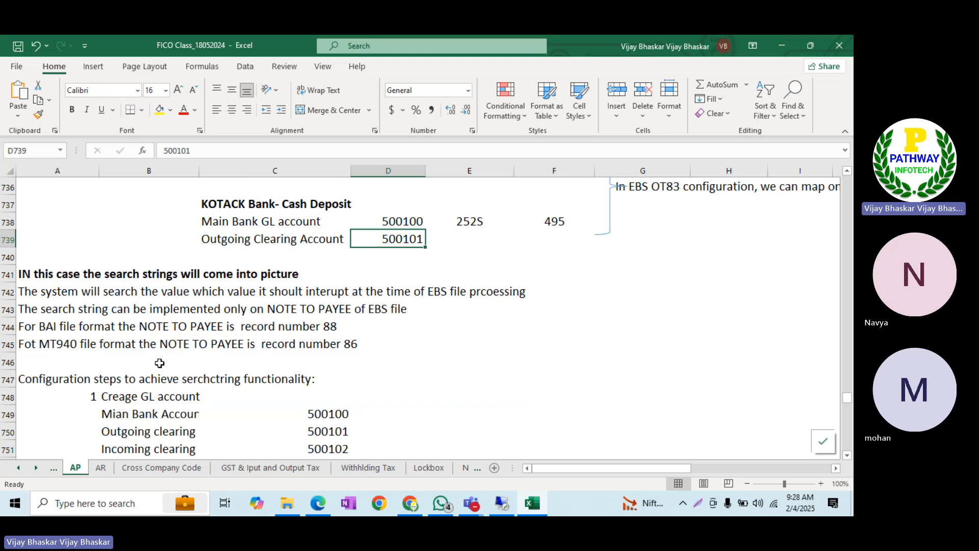
{"action": "scroll", "coordinate": [192, 365], "scroll_direction": "down", "scroll_amount": 2}
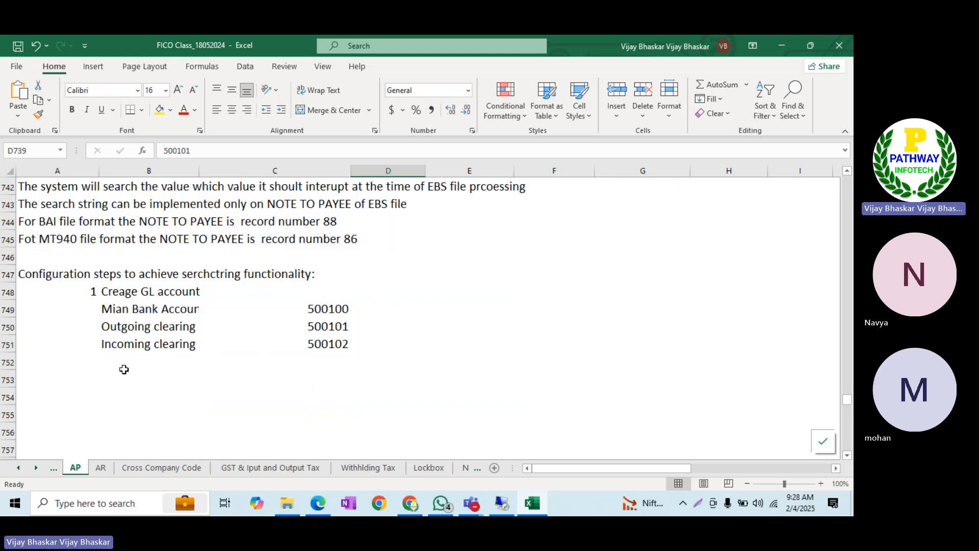
{"action": "left_click", "coordinate": [90, 363]}
{"action": "key", "text": "Right"}
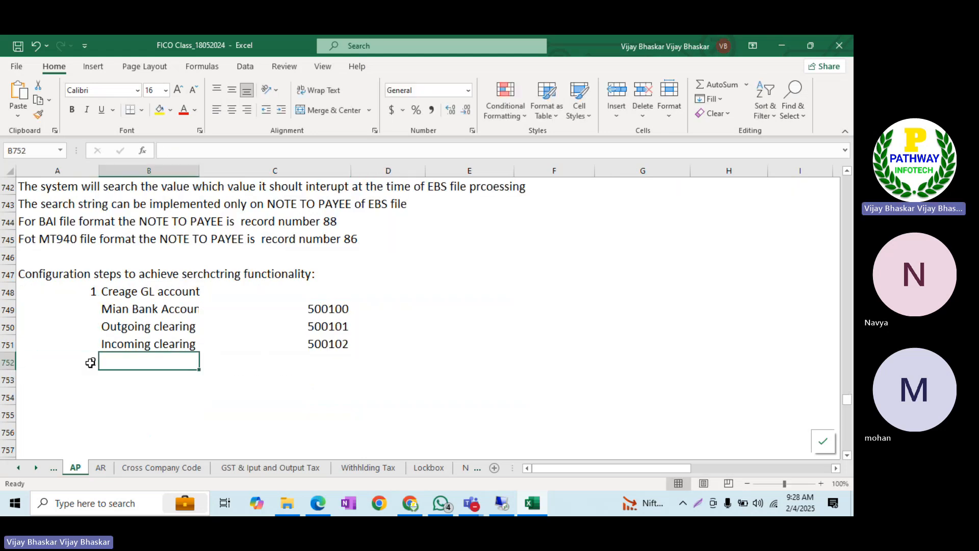
{"action": "type", "text": "Create the bank"}
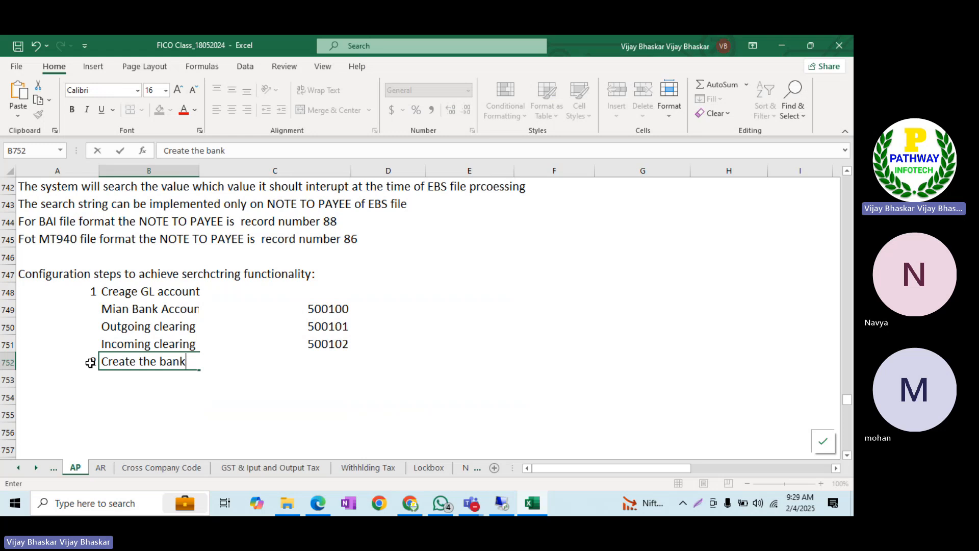
{"action": "type", "text": " account by"}
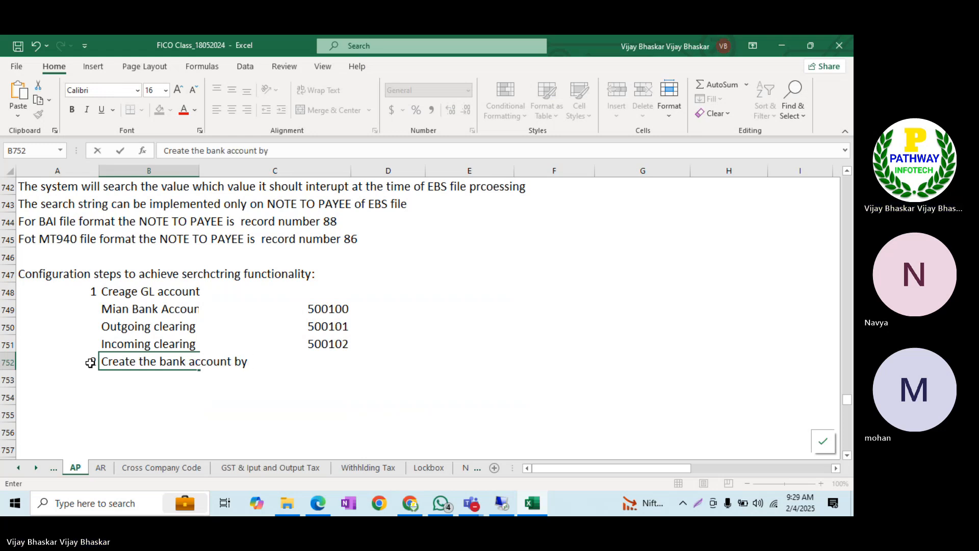
{"action": "type", "text": " using M"}
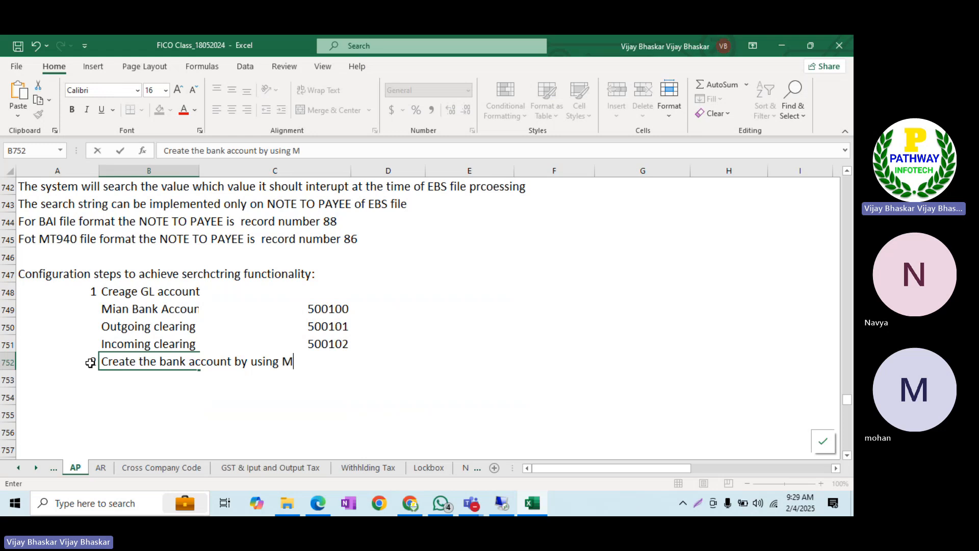
{"action": "type", "text": "anageem"}
{"action": "key", "text": "BackSpace"}
{"action": "key", "text": "BackSpace"}
{"action": "type", "text": "Bank Accou"}
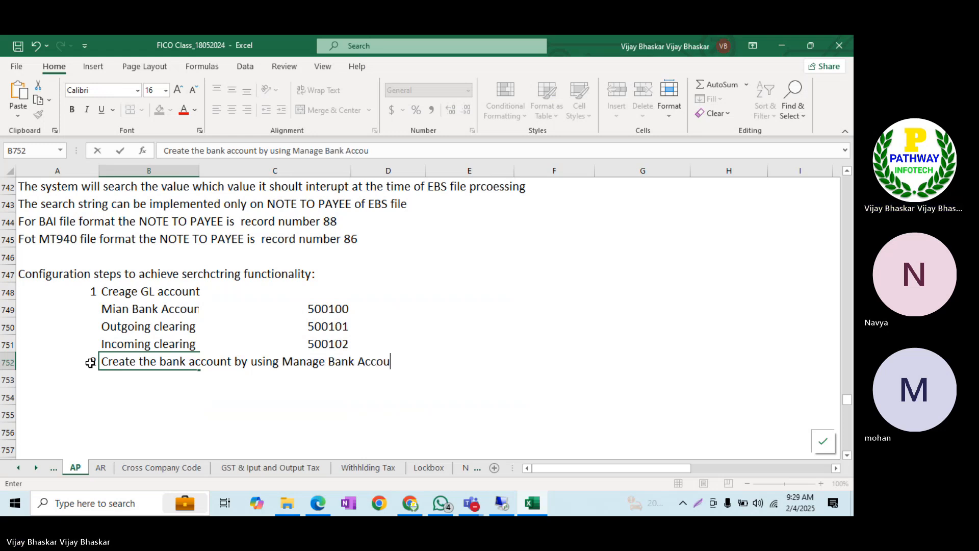
{"action": "type", "text": "nt Fiori App"}
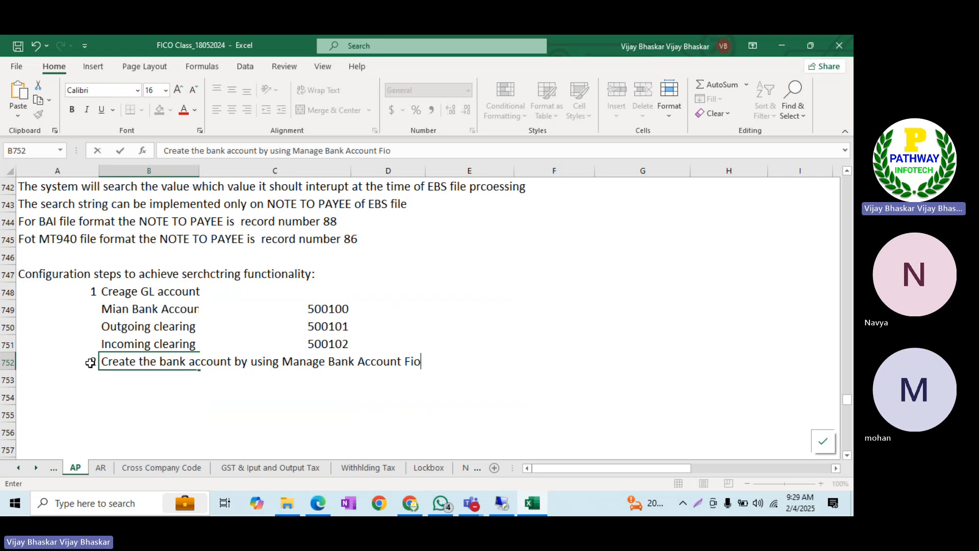
{"action": "key", "text": "Return"}
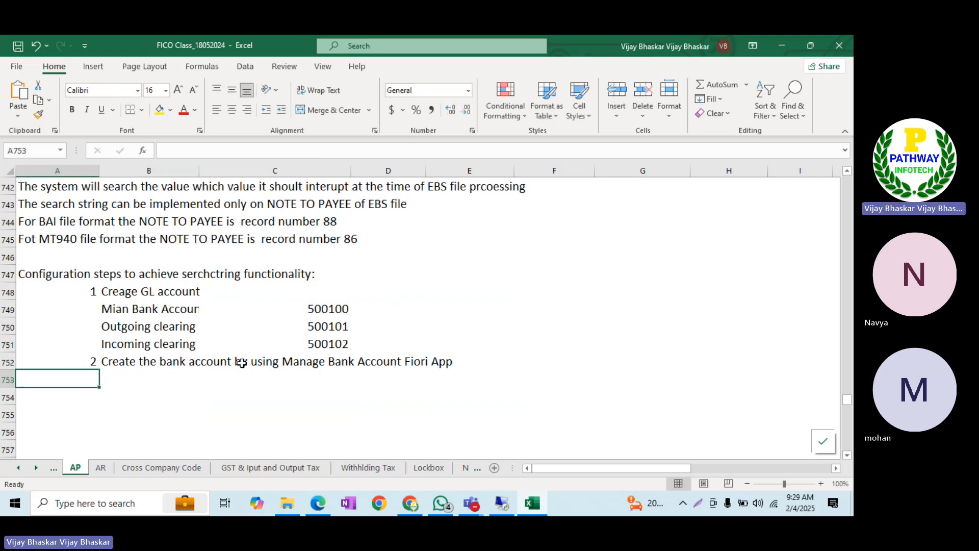
Add note step 3, 'Check the bank accounts', with transaction FI12
{"action": "type", "text": "3"}
{"action": "key", "text": "Tab"}
{"action": "type", "text": "Check the "}
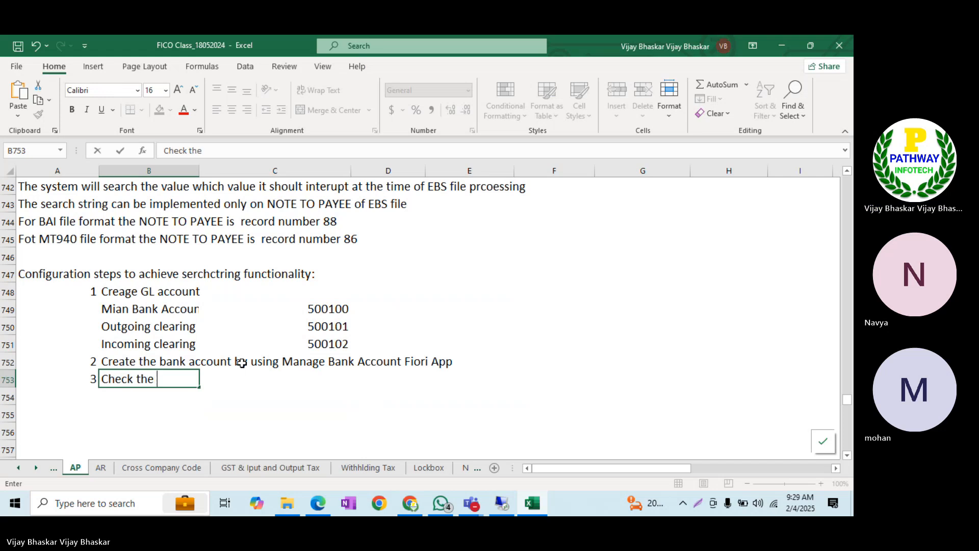
{"action": "type", "text": "bank accounts"}
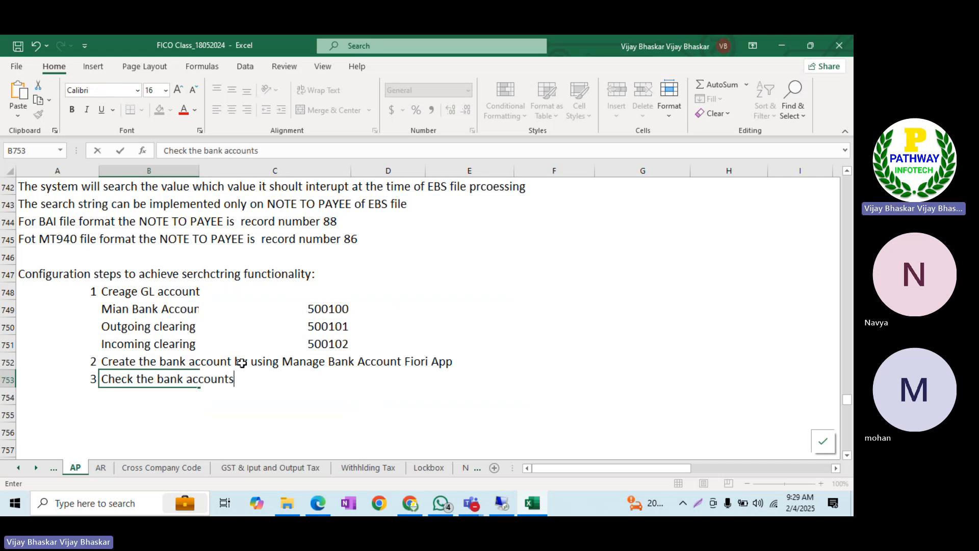
{"action": "type", "text": " in"}
{"action": "key", "text": "Tab"}
{"action": "key", "text": "Tab"}
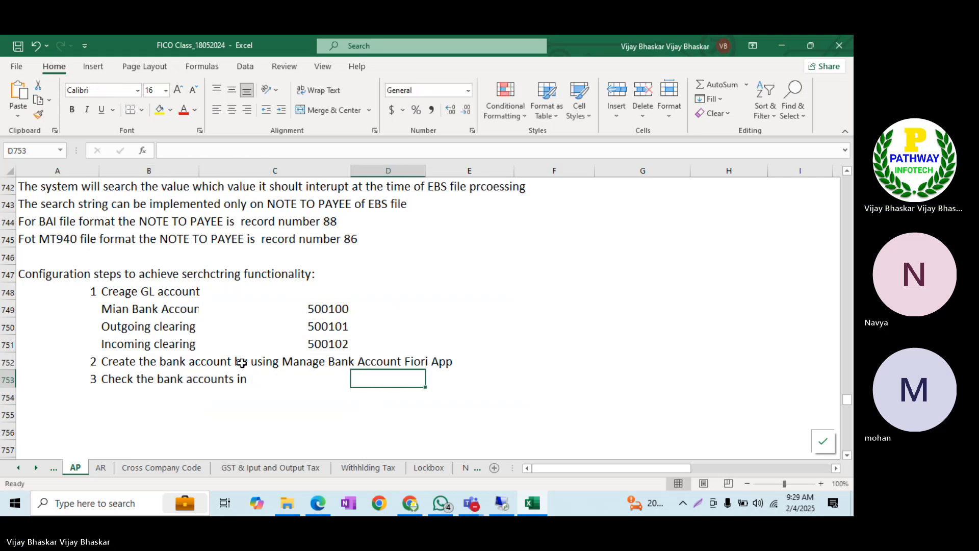
{"action": "type", "text": "FI12"}
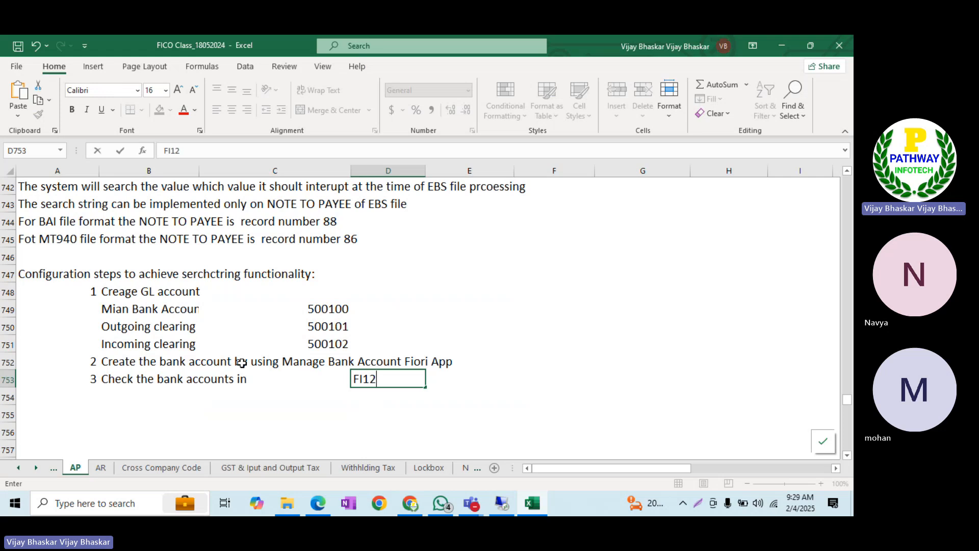
{"action": "double_click", "coordinate": [188, 380]}
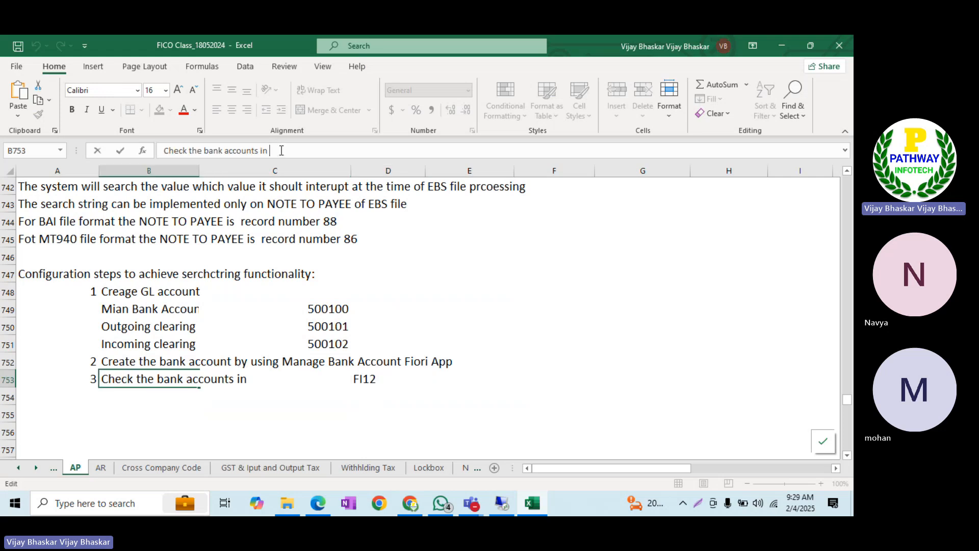
{"action": "key", "text": "BackSpace"}
{"action": "key", "text": "BackSpace"}
{"action": "key", "text": "BackSpace"}
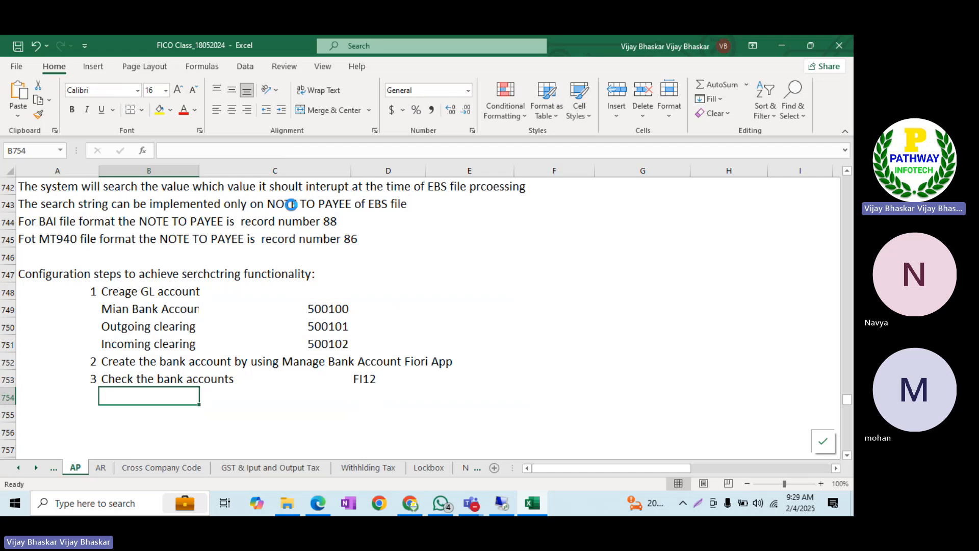
{"action": "key", "text": "alt+Tab"}
In SAP GUI, navigate FI12 back to company code ITIN and the KOTAK bank account details
{"action": "key", "text": "alt+Tab"}
{"action": "key", "text": "alt+Tab"}
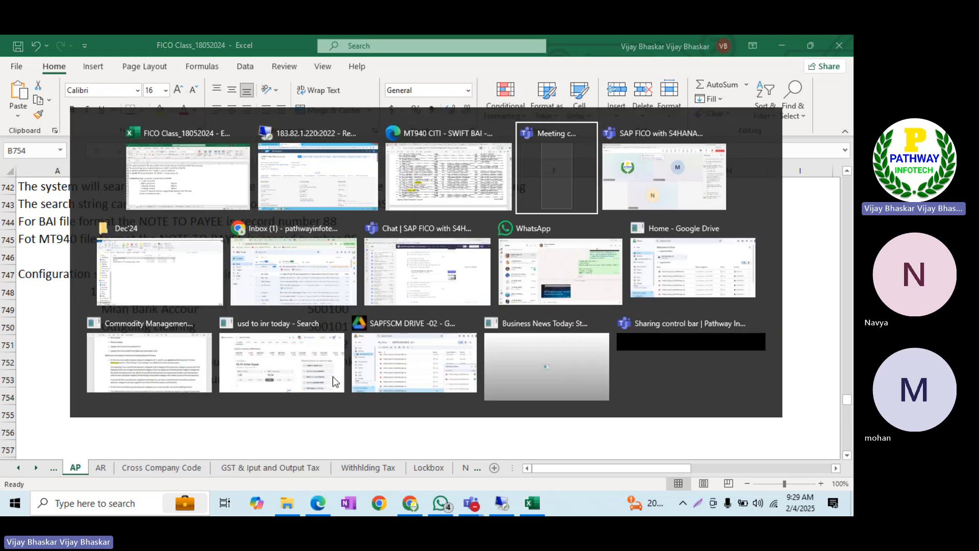
{"action": "key", "text": "alt+shift+Tab"}
{"action": "key", "text": "alt+Tab"}
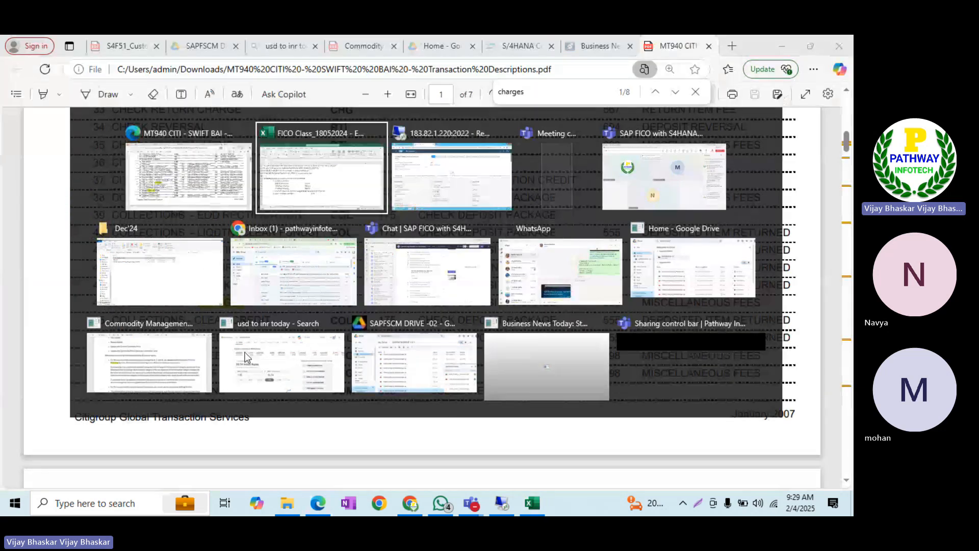
{"action": "key", "text": "alt+Tab"}
{"action": "key", "text": "alt+Tab"}
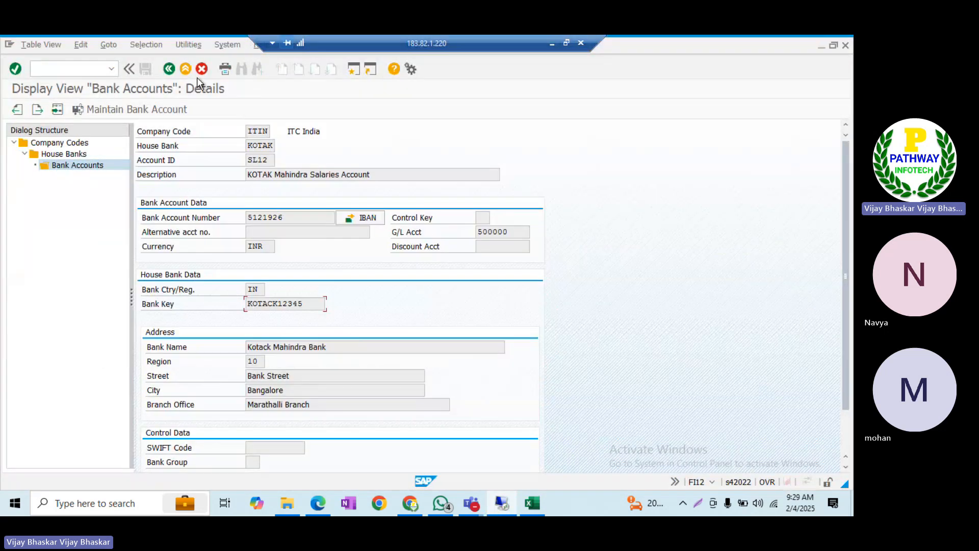
{"action": "left_click", "coordinate": [201, 70]}
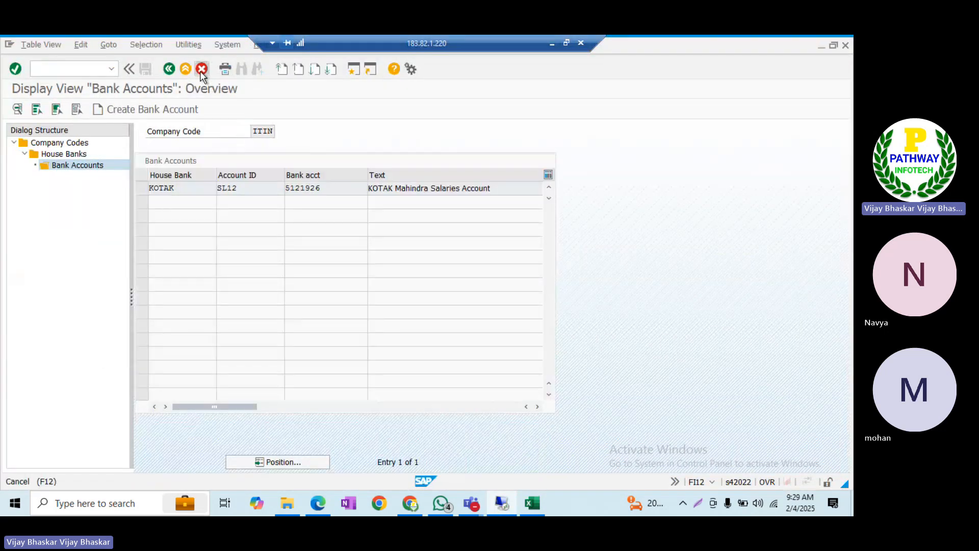
{"action": "left_click", "coordinate": [201, 71]}
{"action": "left_click", "coordinate": [201, 69]}
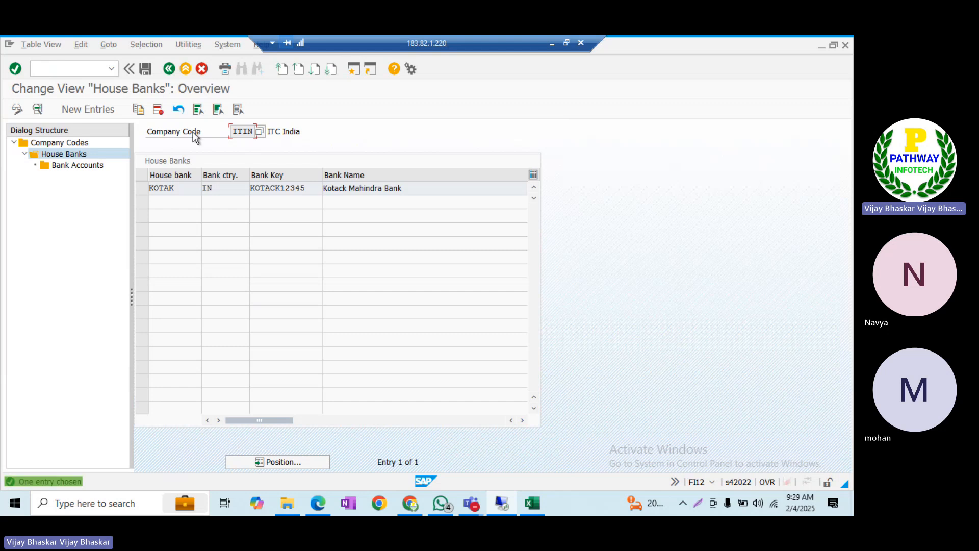
{"action": "left_click", "coordinate": [168, 67]}
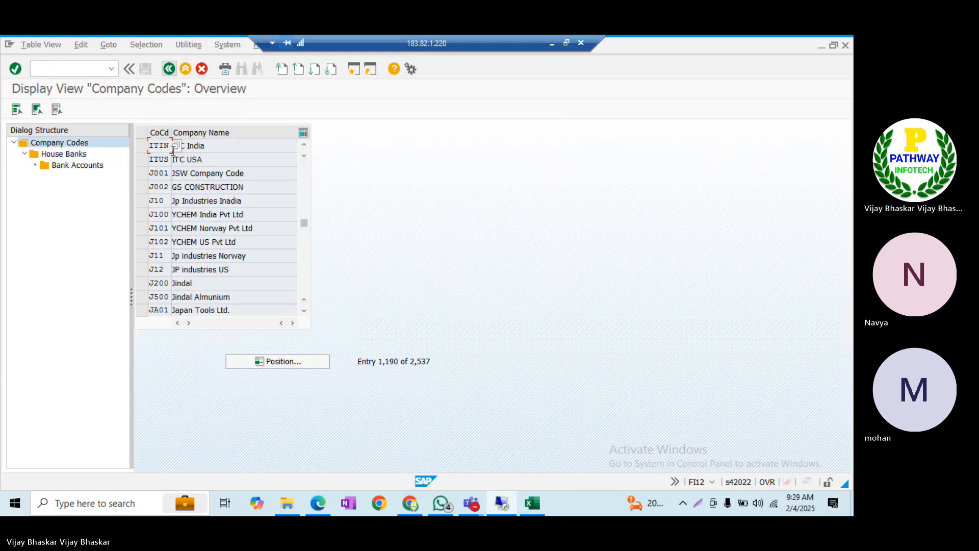
{"action": "left_click", "coordinate": [142, 148]}
{"action": "double_click", "coordinate": [82, 154]}
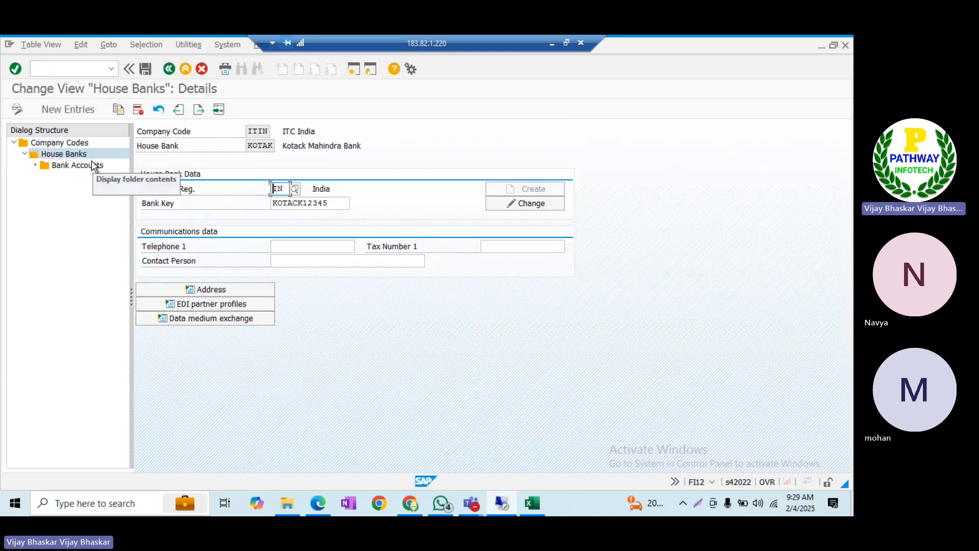
{"action": "left_click", "coordinate": [88, 167]}
{"action": "double_click", "coordinate": [88, 166]}
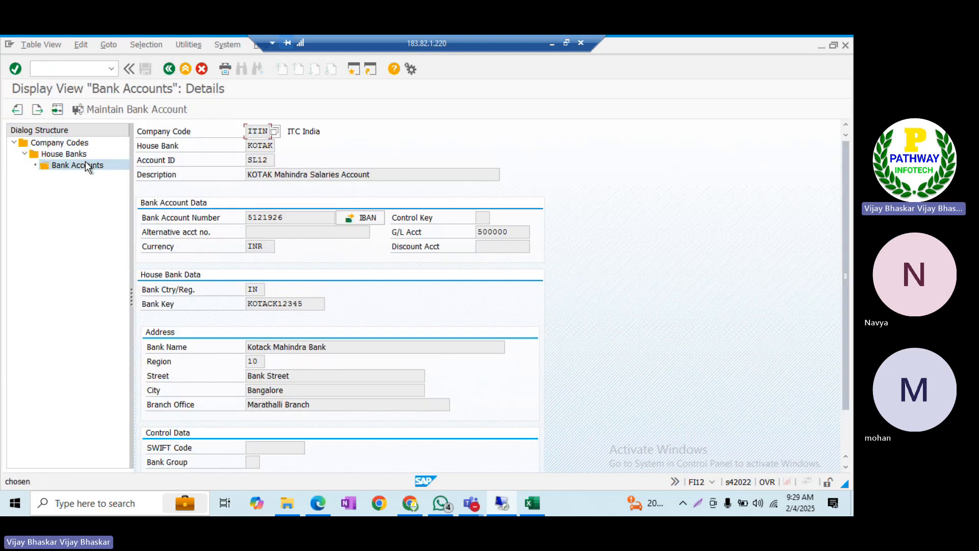
{"action": "left_click", "coordinate": [172, 68]}
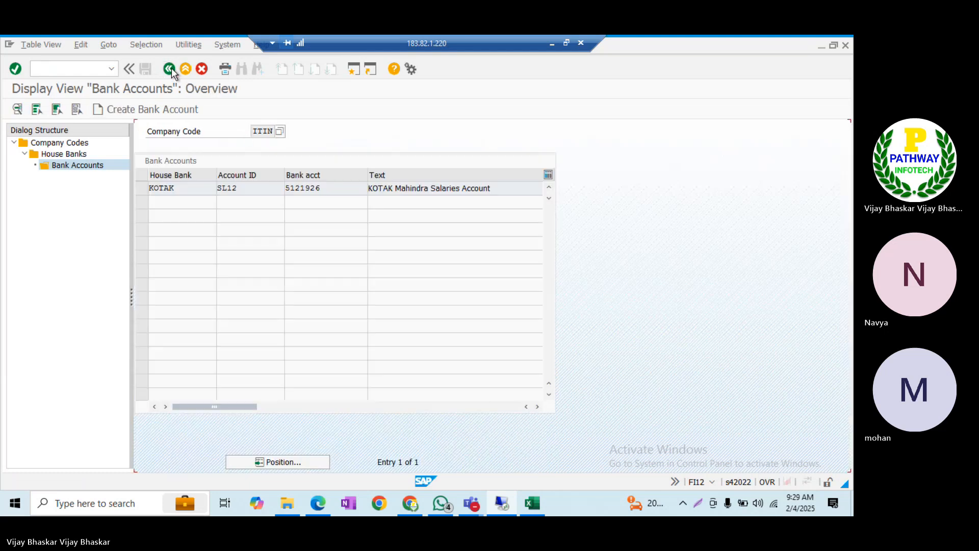
Restart FI12 and list house bank KOTAK's accounts for ITIN, checking the new cash deposit account
{"action": "left_click", "coordinate": [105, 71]}
{"action": "type", "text": "/nf"}
{"action": "type", "text": "i12"}
{"action": "key", "text": "Return"}
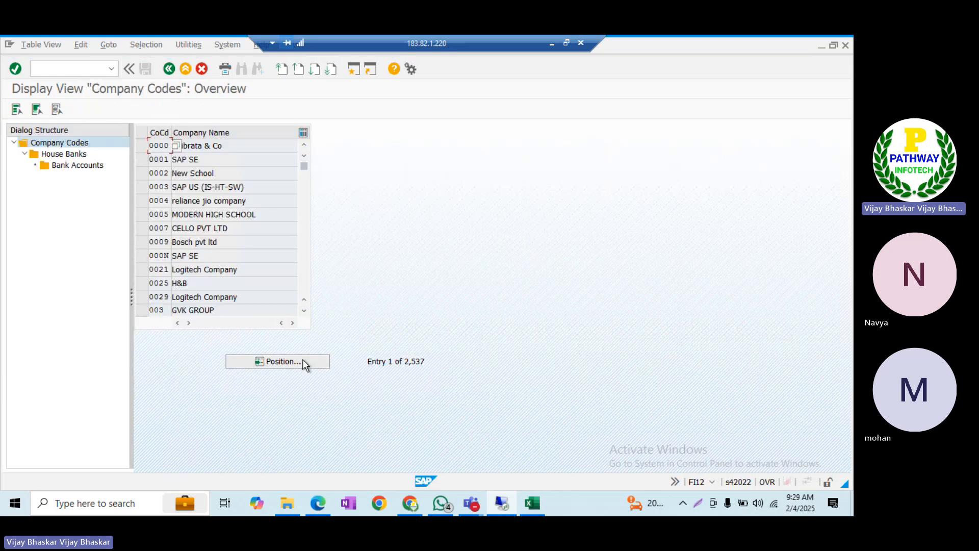
{"action": "left_click", "coordinate": [302, 360]}
{"action": "type", "text": "ITIN"}
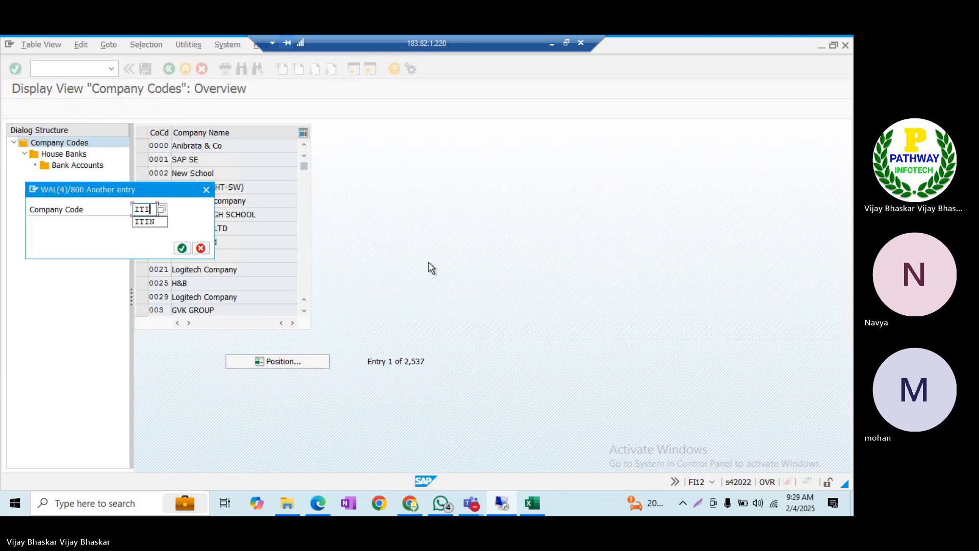
{"action": "key", "text": "Return"}
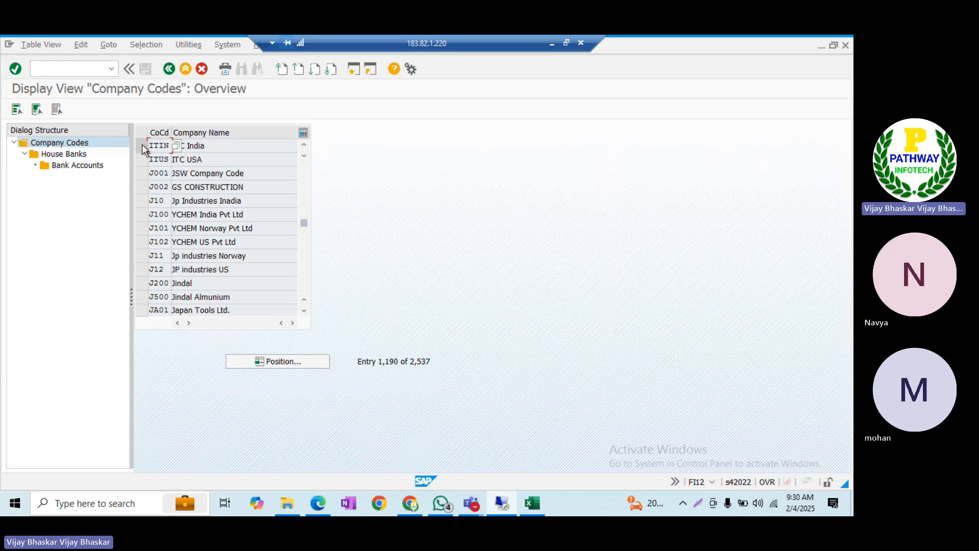
{"action": "left_click", "coordinate": [142, 146]}
{"action": "double_click", "coordinate": [74, 154]}
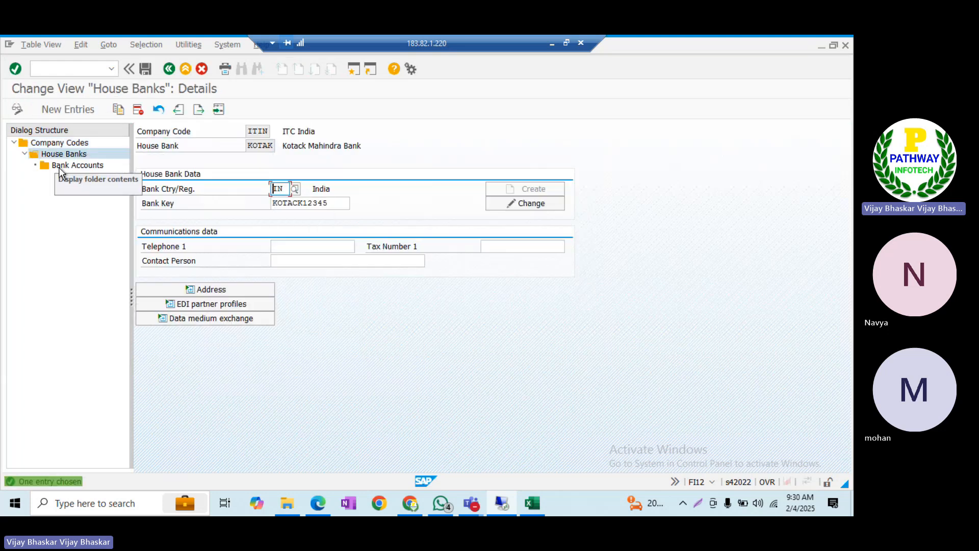
{"action": "double_click", "coordinate": [66, 167]}
{"action": "key", "text": "Return"}
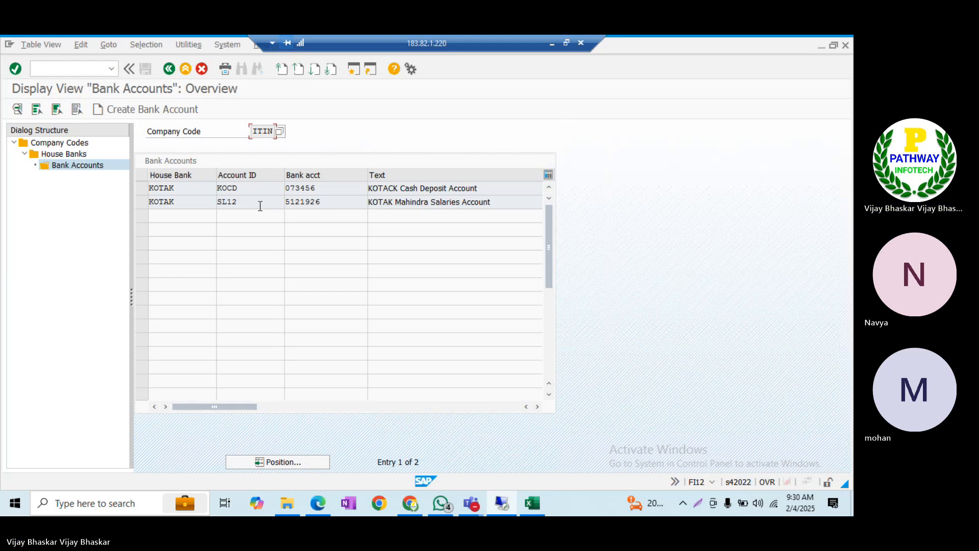
{"action": "left_click", "coordinate": [505, 202]}
{"action": "left_click", "coordinate": [434, 189]}
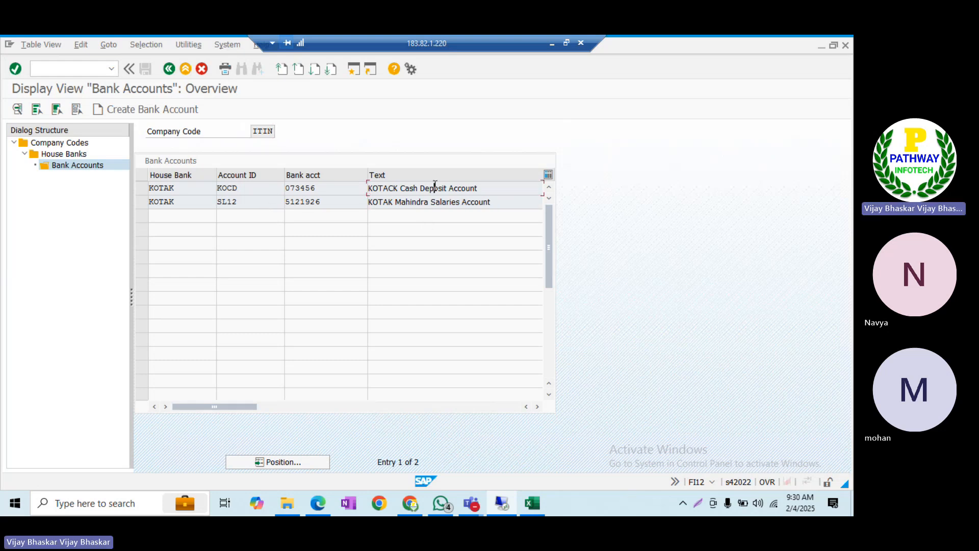
{"action": "left_click", "coordinate": [336, 187]}
Check that external transaction 495 maps to posting rule ITOU for BAI_ITIN
{"action": "key", "text": "alt+Tab"}
{"action": "key", "text": "alt+Tab"}
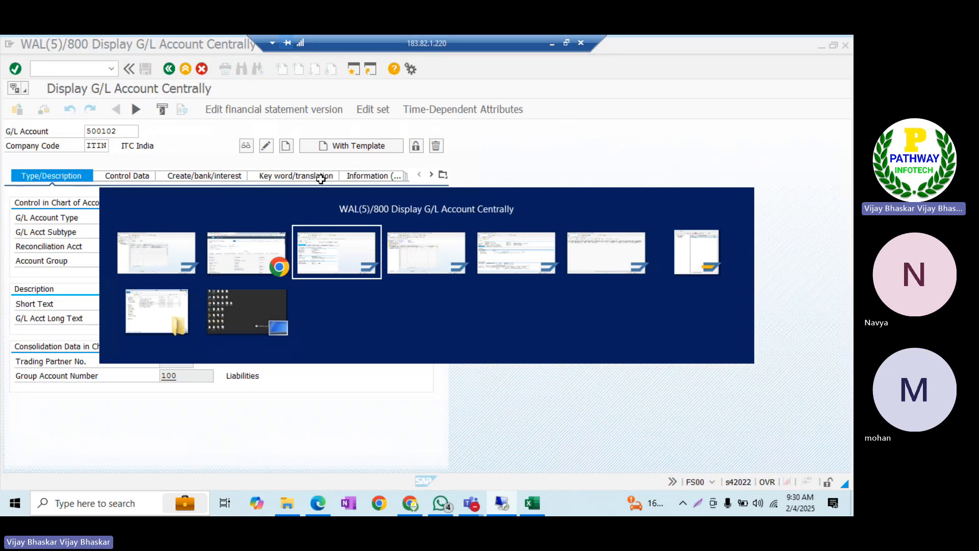
{"action": "key", "text": "alt+Tab"}
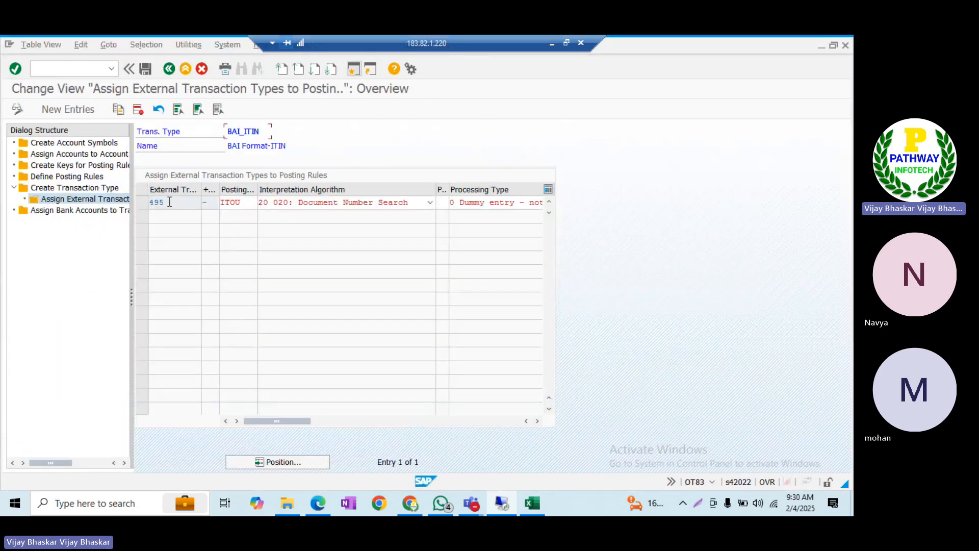
{"action": "left_click", "coordinate": [170, 201]}
{"action": "left_click", "coordinate": [531, 503]}
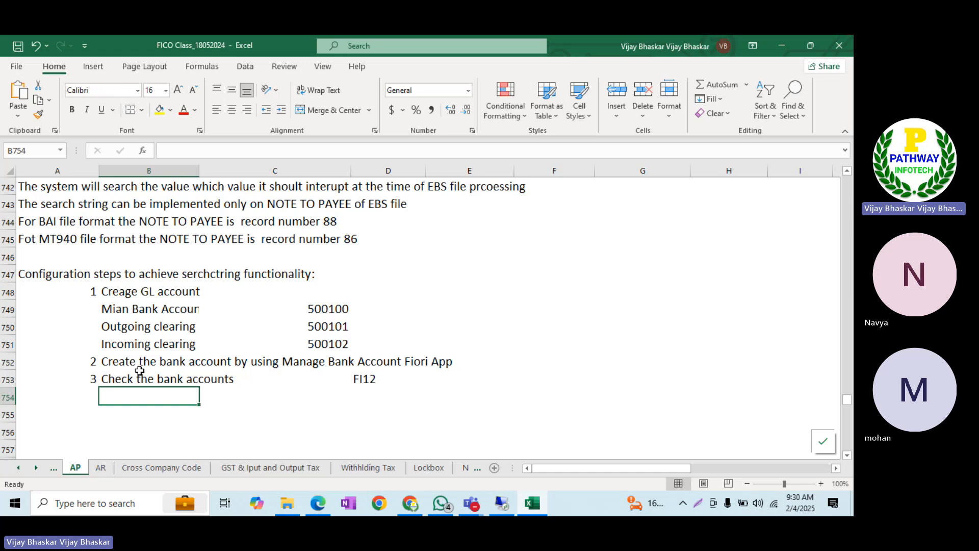
Add note step 4, 'Define account symboles'
{"action": "scroll", "coordinate": [139, 371], "scroll_direction": "down", "scroll_amount": 3}
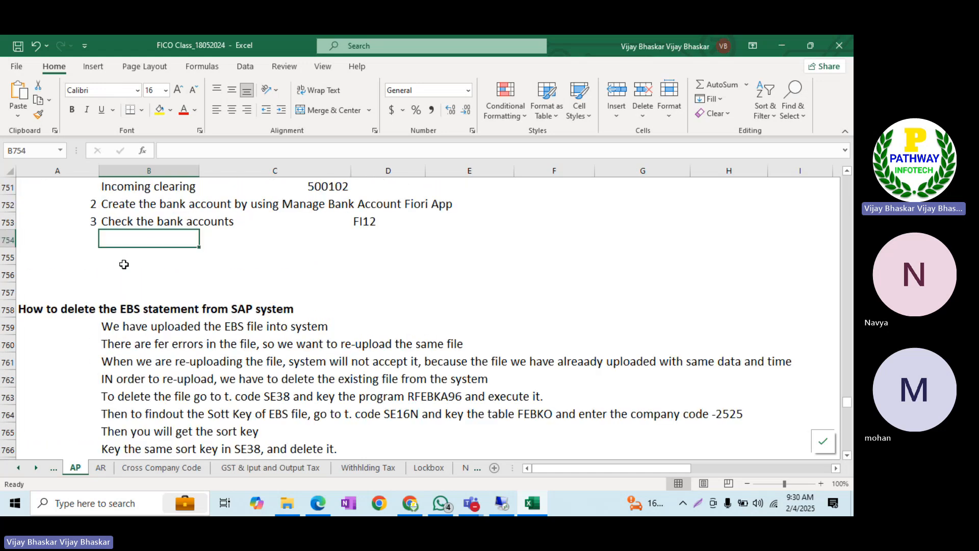
{"action": "left_click", "coordinate": [87, 235]}
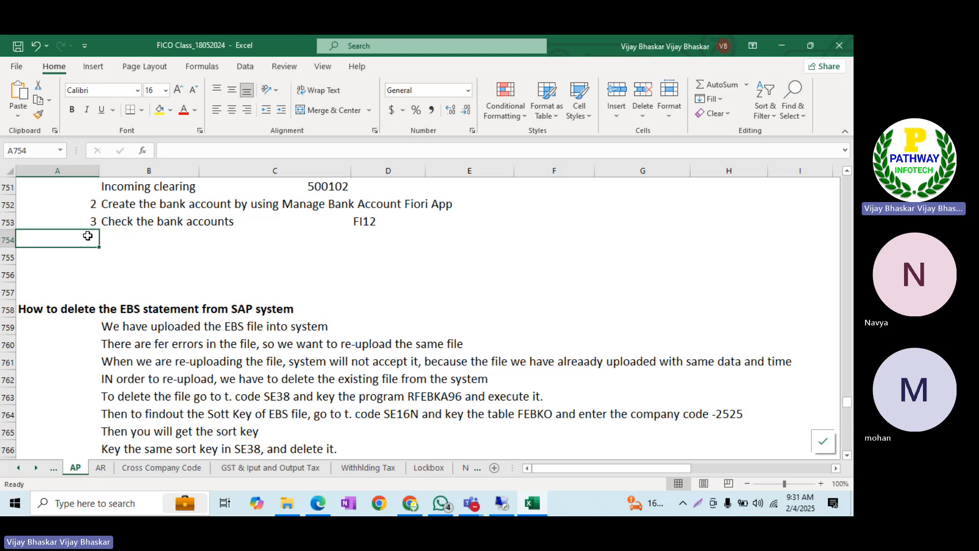
{"action": "type", "text": "4"}
{"action": "key", "text": "Tab"}
{"action": "type", "text": "Define "}
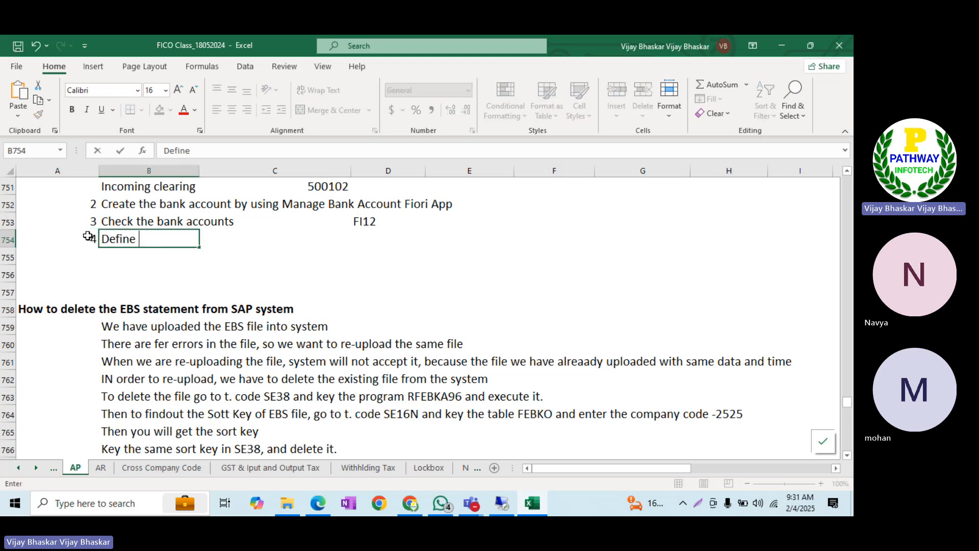
{"action": "type", "text": "posting r"}
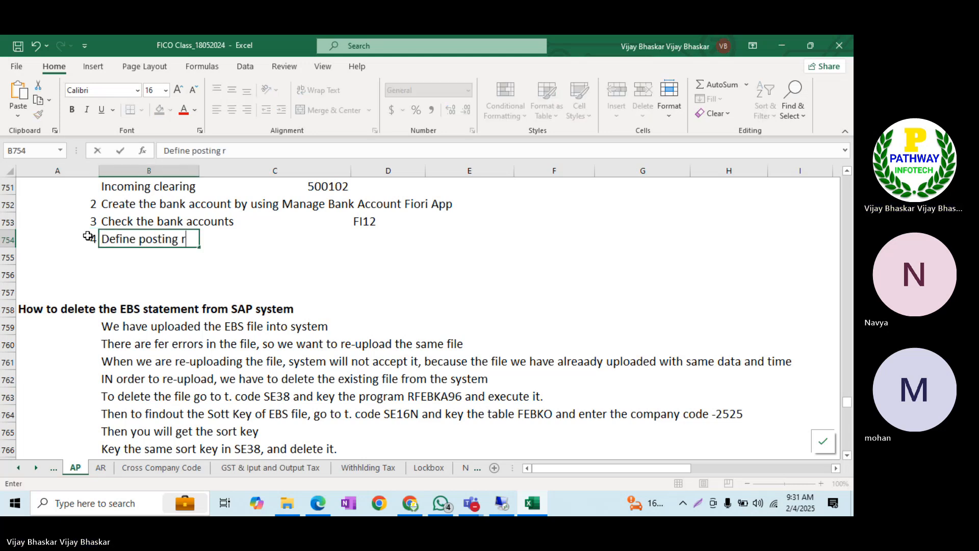
{"action": "key", "text": "BackSpace"}
{"action": "key", "text": "BackSpace"}
{"action": "key", "text": "BackSpace"}
{"action": "key", "text": "BackSpace"}
{"action": "key", "text": "BackSpace"}
{"action": "key", "text": "BackSpace"}
{"action": "key", "text": "BackSpace"}
{"action": "key", "text": "BackSpace"}
{"action": "key", "text": "BackSpace"}
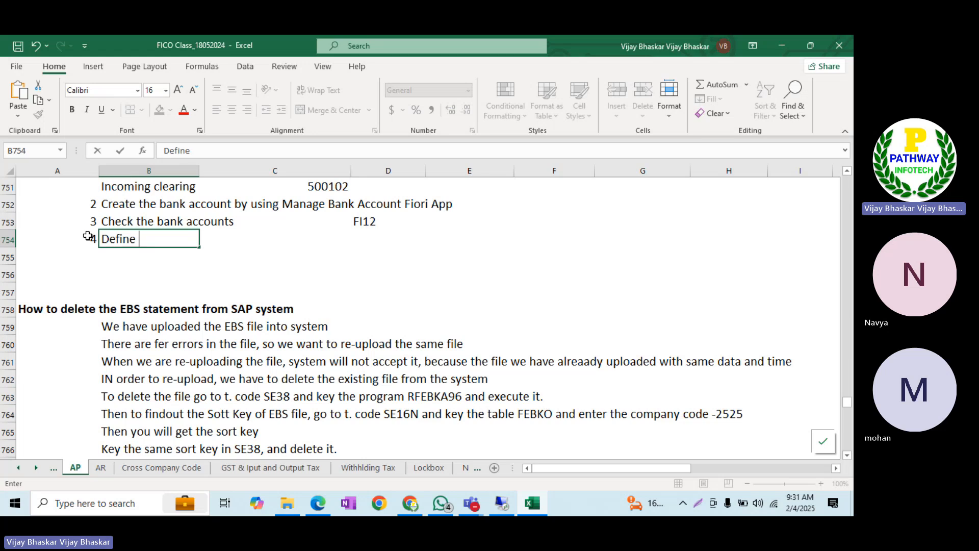
{"action": "type", "text": "account sym"}
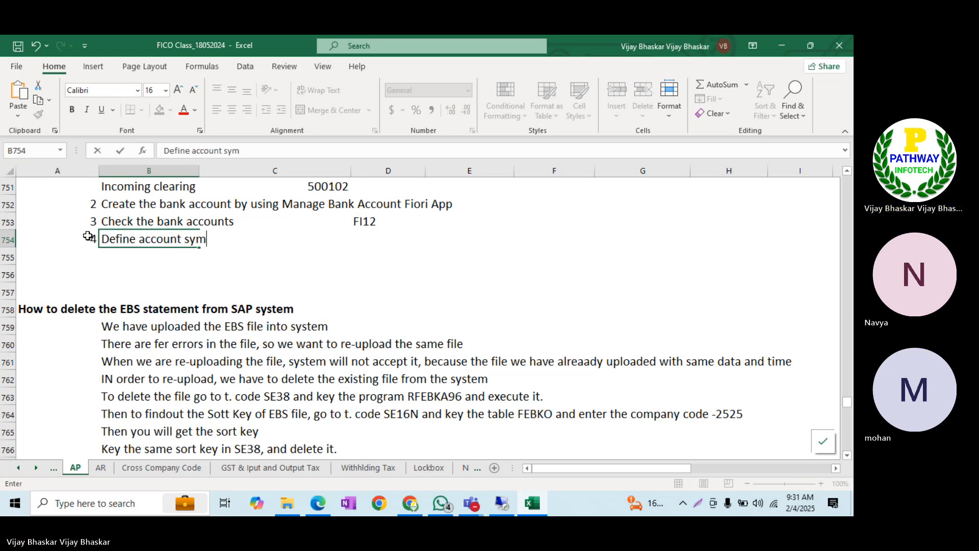
{"action": "type", "text": "boles"}
{"action": "key", "text": "Return"}
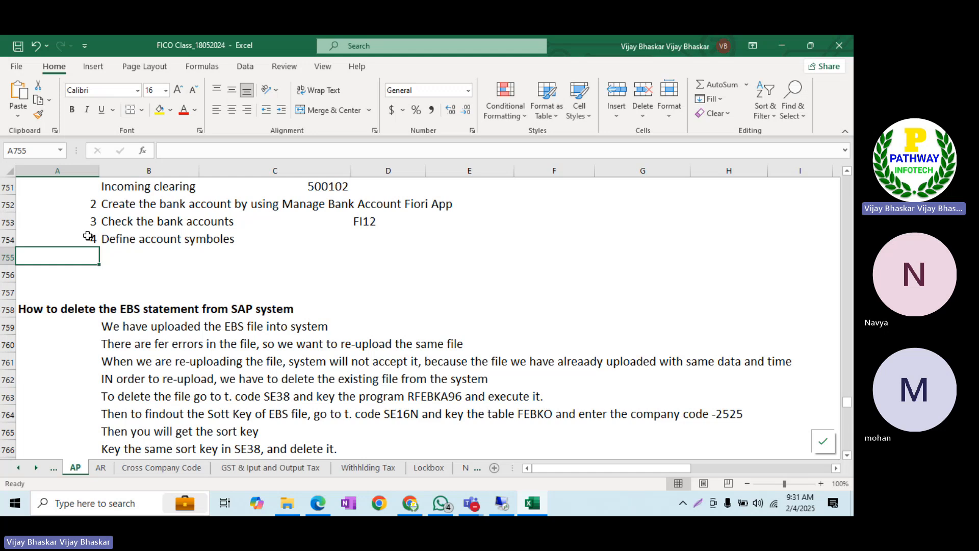
Add note step 5, 'Assign accounts to account symboles'
{"action": "type", "text": "5"}
{"action": "key", "text": "Tab"}
{"action": "type", "text": "Ass"}
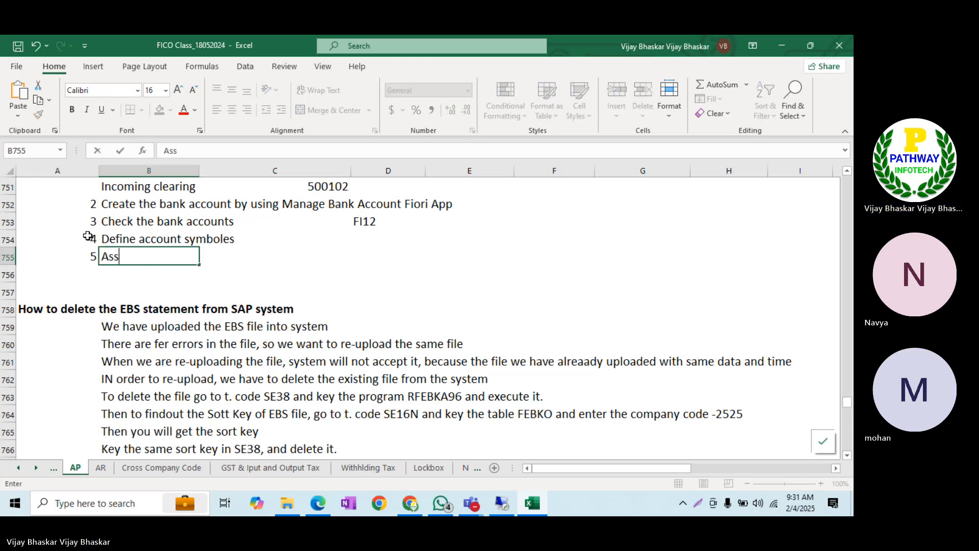
{"action": "type", "text": "ign accounts"}
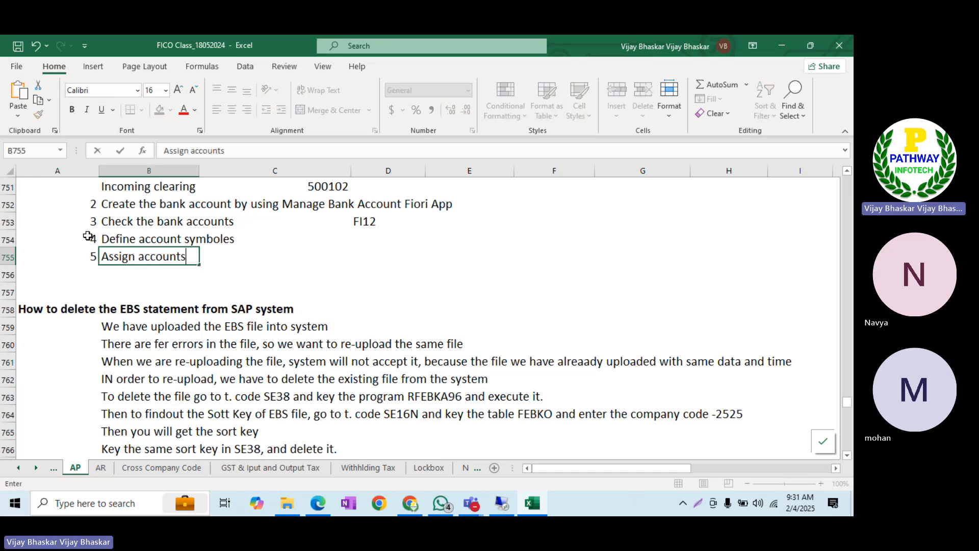
{"action": "type", "text": " to acc"}
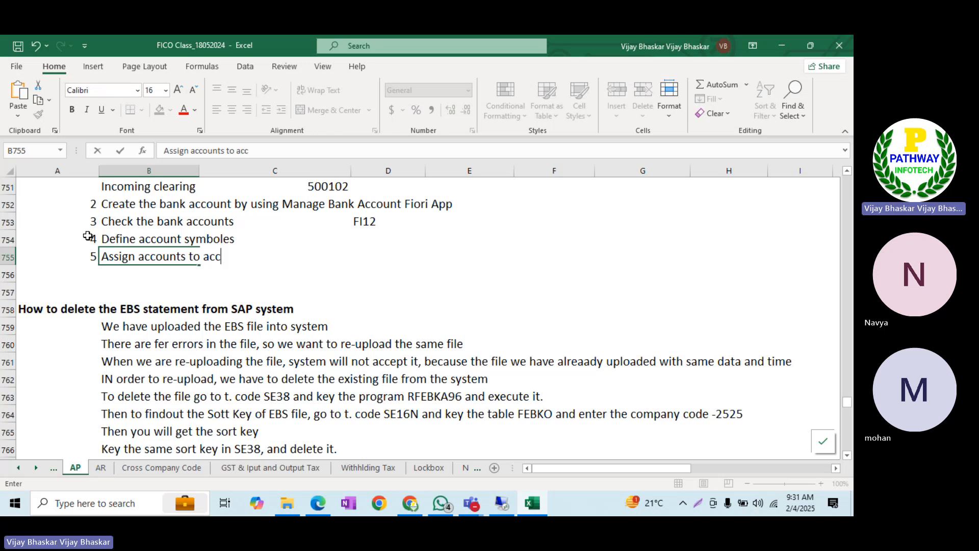
{"action": "type", "text": "ount symbole"}
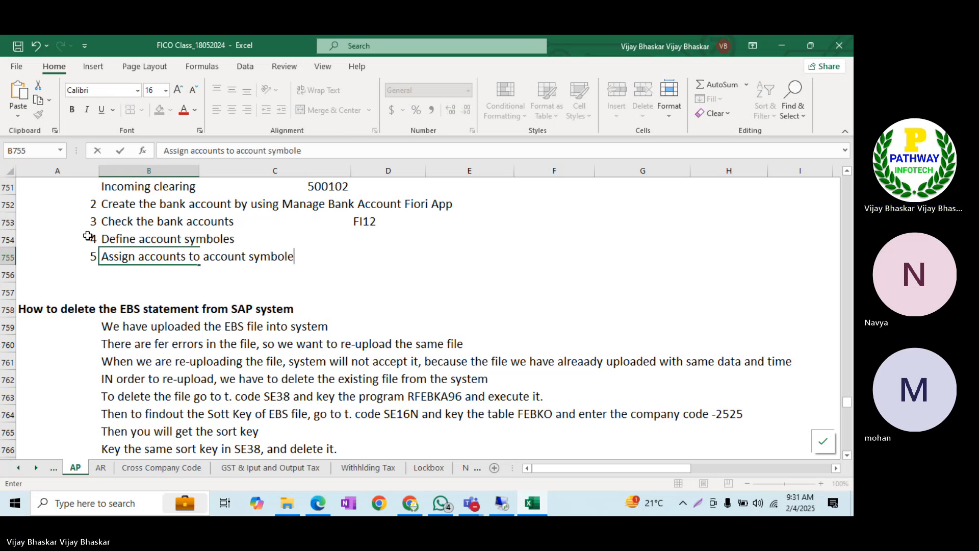
{"action": "type", "text": "s"}
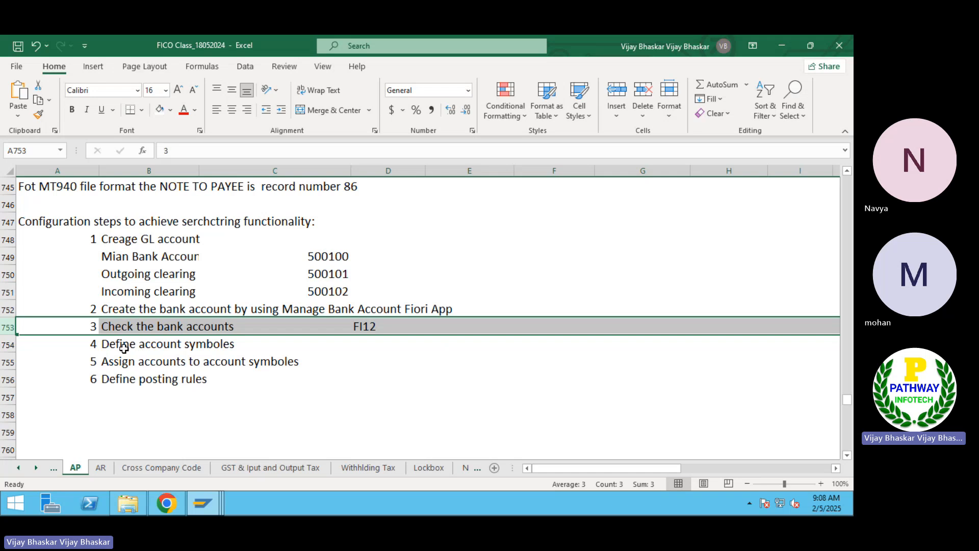
{"action": "left_click", "coordinate": [122, 345]}
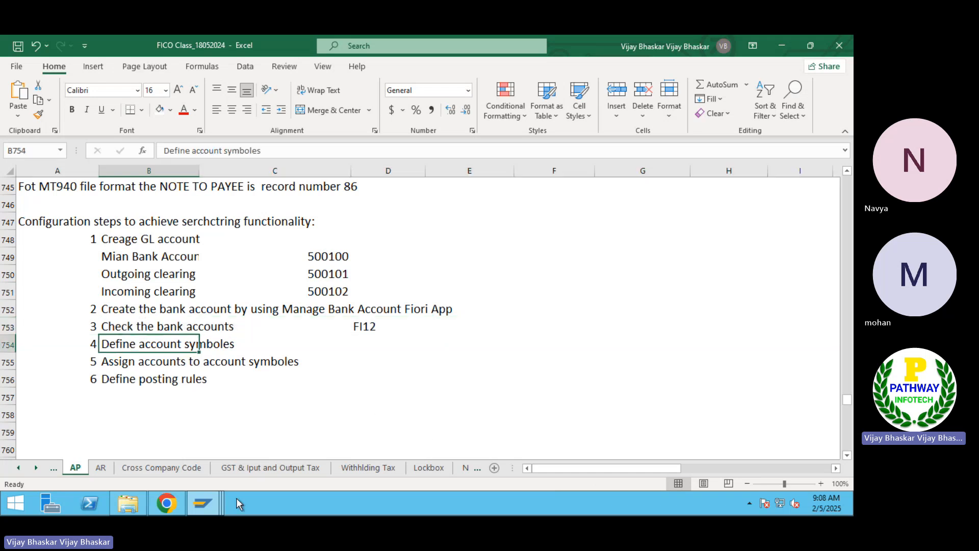
{"action": "left_click", "coordinate": [203, 504]}
{"action": "mouse_move", "coordinate": [203, 504]}
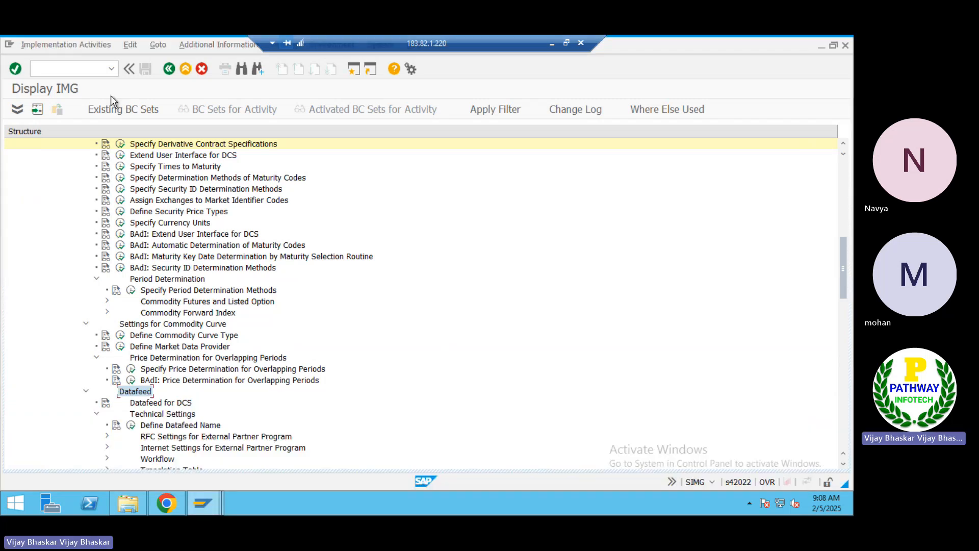
Switch to the WAL(3) SAP session and start transaction OT83
{"action": "left_click", "coordinate": [209, 500]}
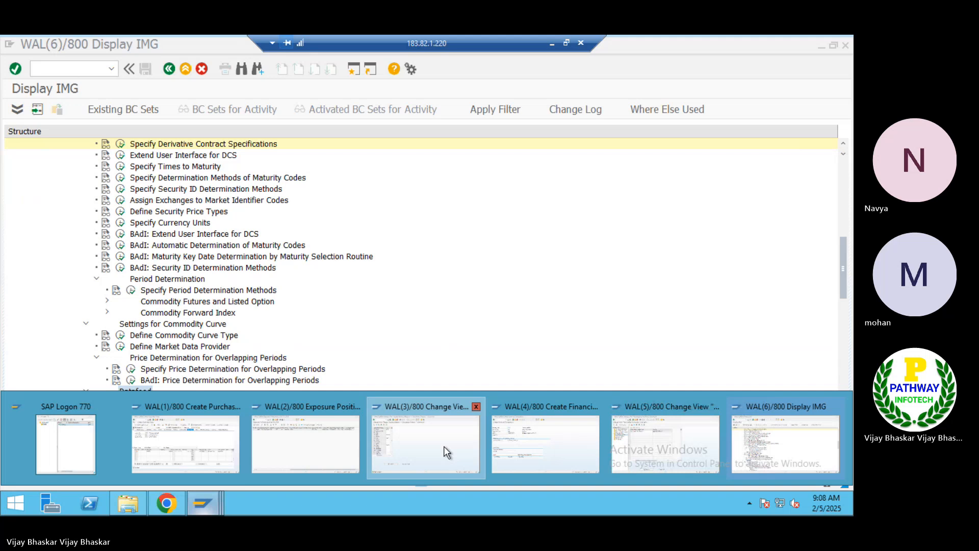
{"action": "left_click", "coordinate": [444, 446]}
{"action": "type", "text": "?n"}
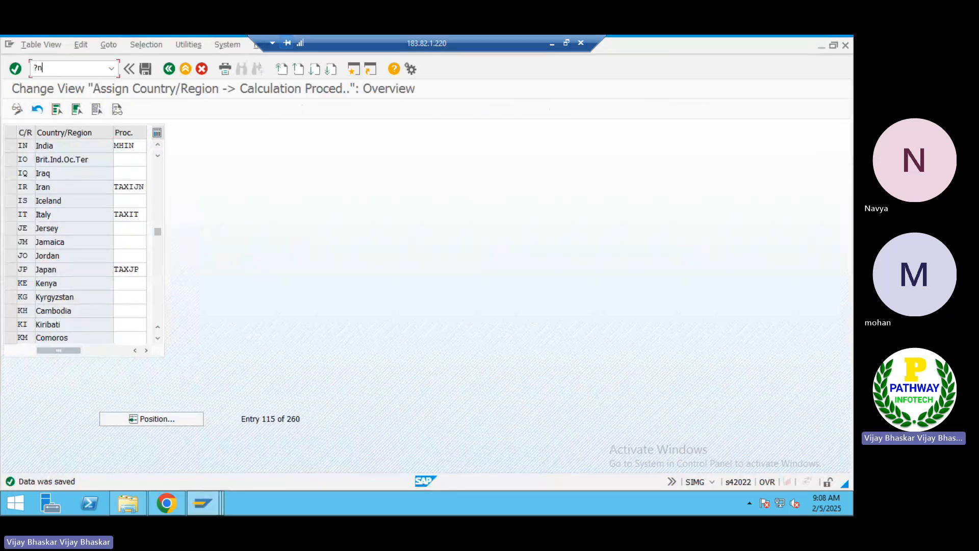
{"action": "type", "text": "ot8"}
{"action": "key", "text": "Return"}
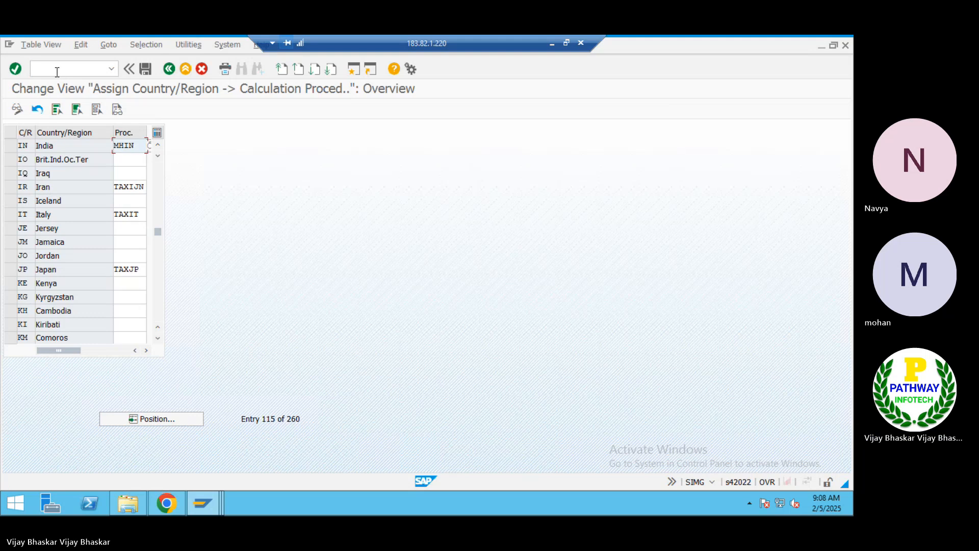
{"action": "left_click", "coordinate": [57, 72]}
Open OT83 for chart of accounts work area 1413 and show the accounts assigned to account symbols
{"action": "type", "text": "/not83"}
{"action": "key", "text": "Return"}
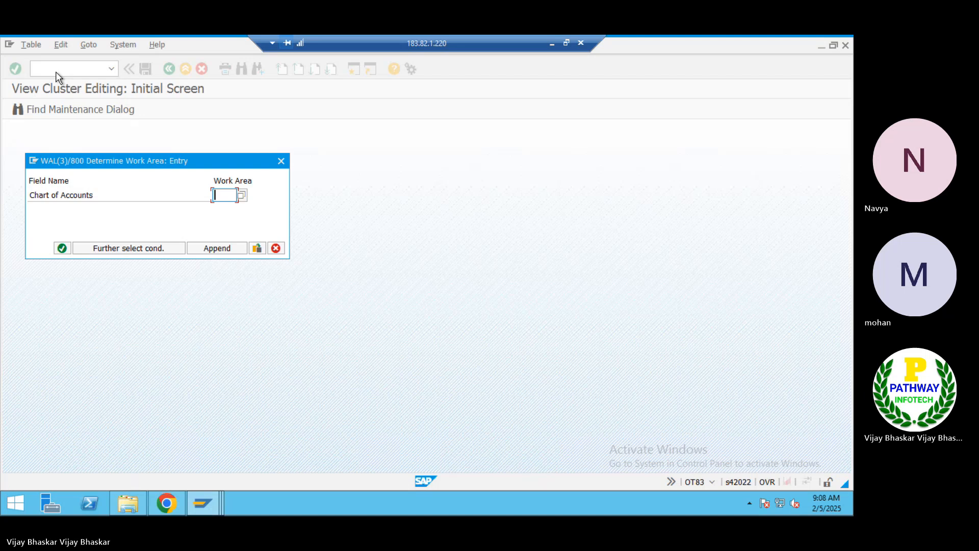
{"action": "type", "text": "1413"}
{"action": "key", "text": "Return"}
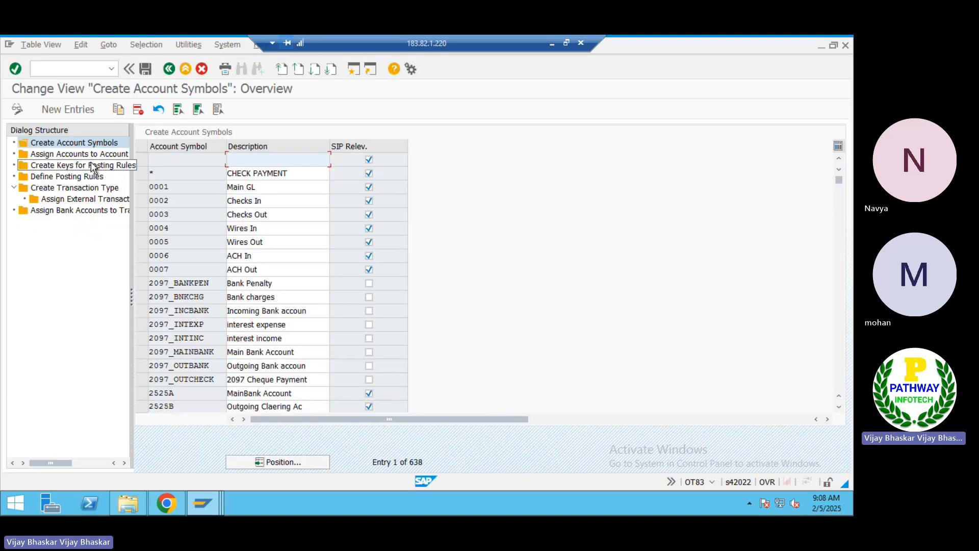
{"action": "left_click", "coordinate": [94, 156]}
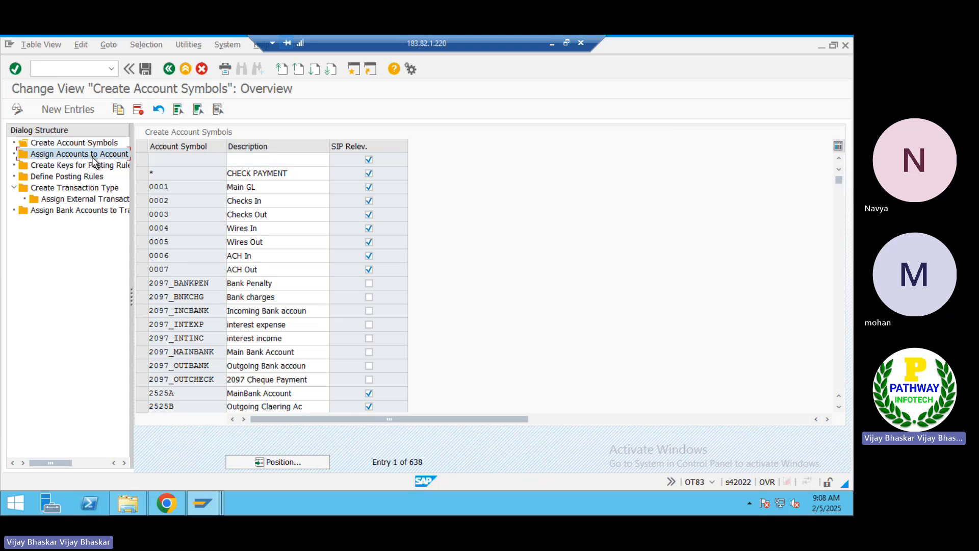
{"action": "double_click", "coordinate": [92, 157]}
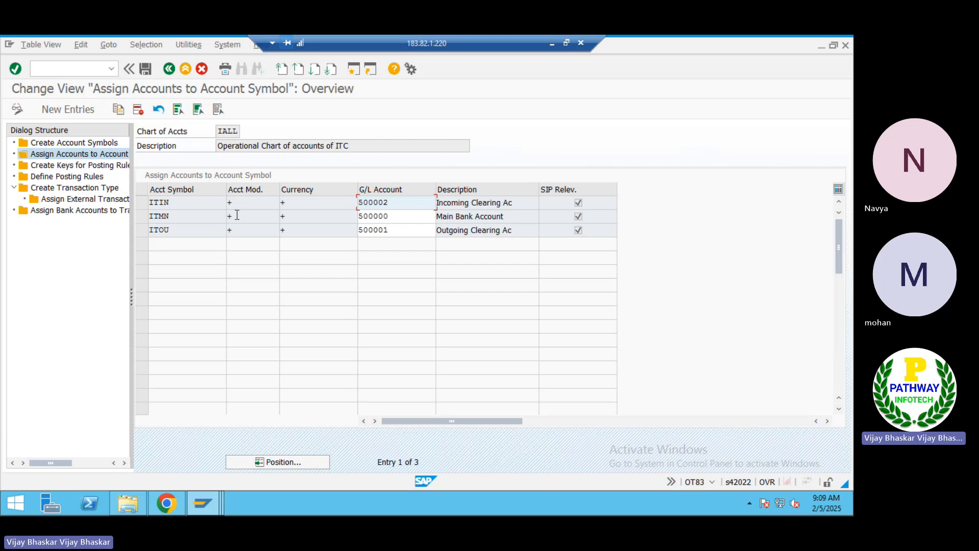
Review ITIN, ITMN and ITOU against G/L accounts 500002, 500000 and 500001, then return to the symbol list
{"action": "left_click", "coordinate": [190, 215]}
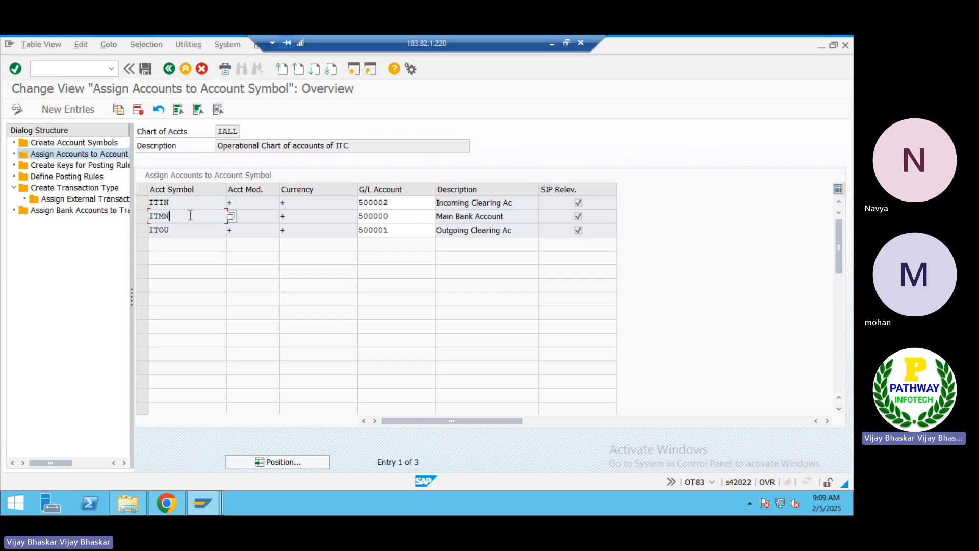
{"action": "left_click", "coordinate": [403, 203]}
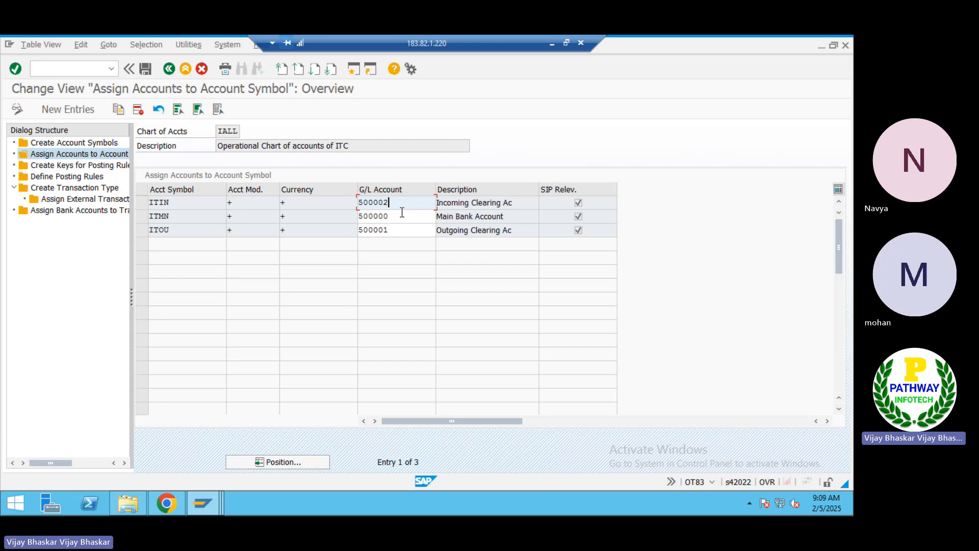
{"action": "left_click", "coordinate": [402, 213]}
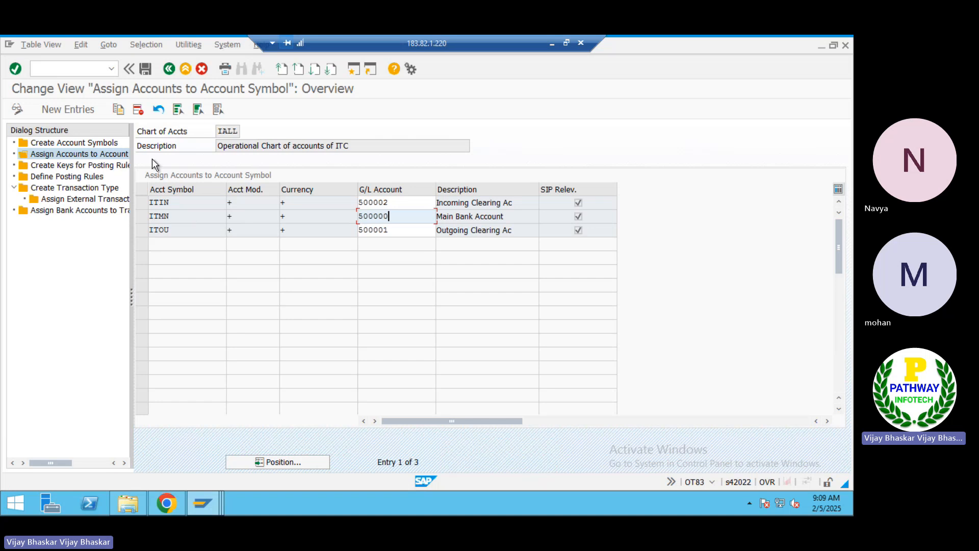
{"action": "double_click", "coordinate": [80, 143]}
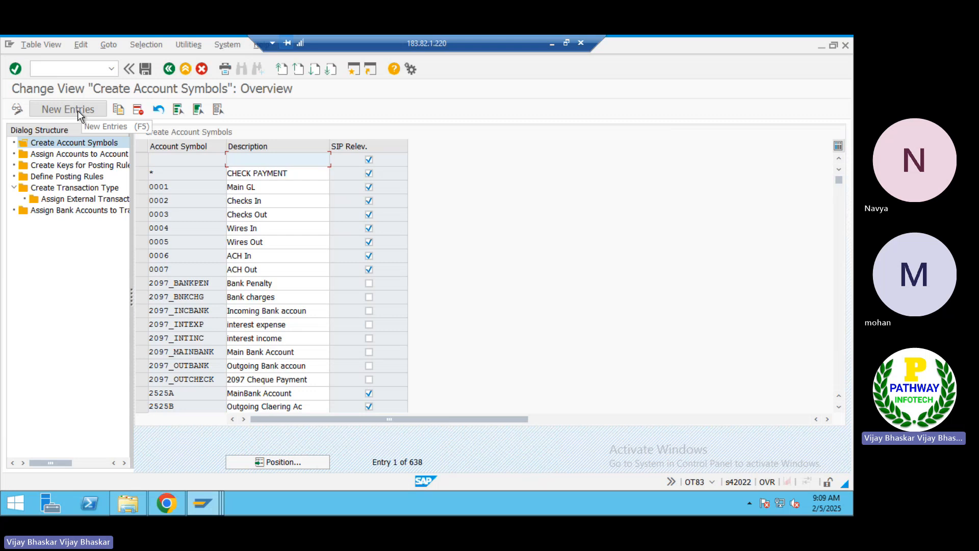
{"action": "left_click", "coordinate": [78, 110]}
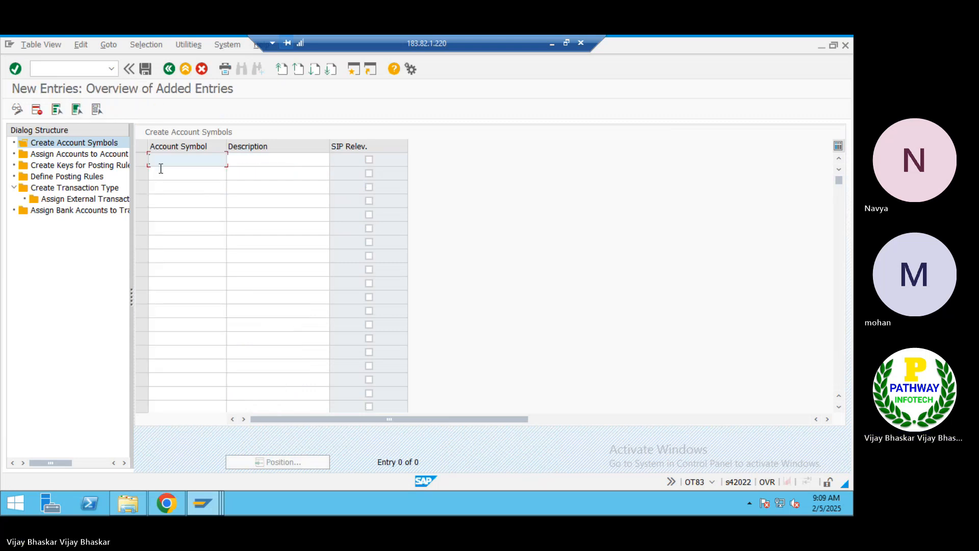
{"action": "type", "text": "ITK"}
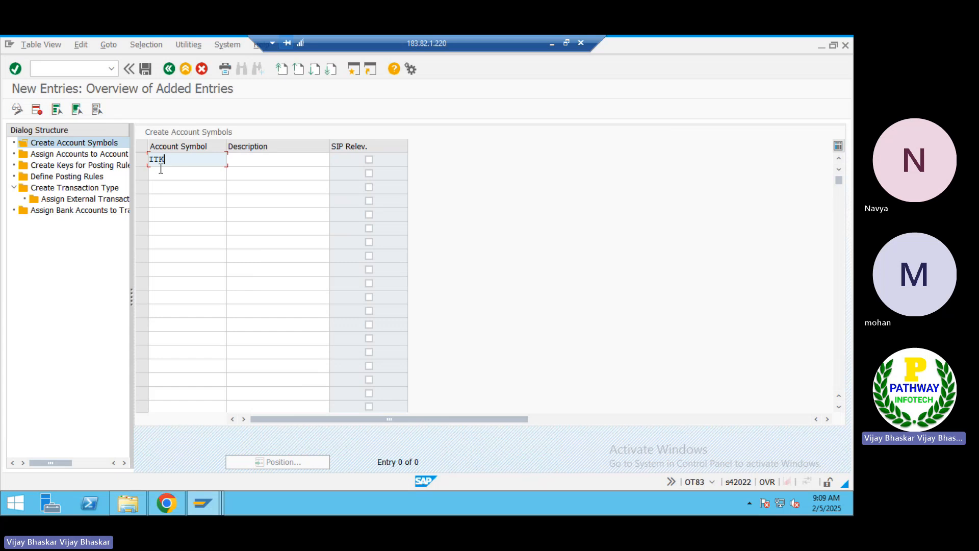
{"action": "key", "text": "BackSpace"}
{"action": "key", "text": "BackSpace"}
{"action": "key", "text": "BackSpace"}
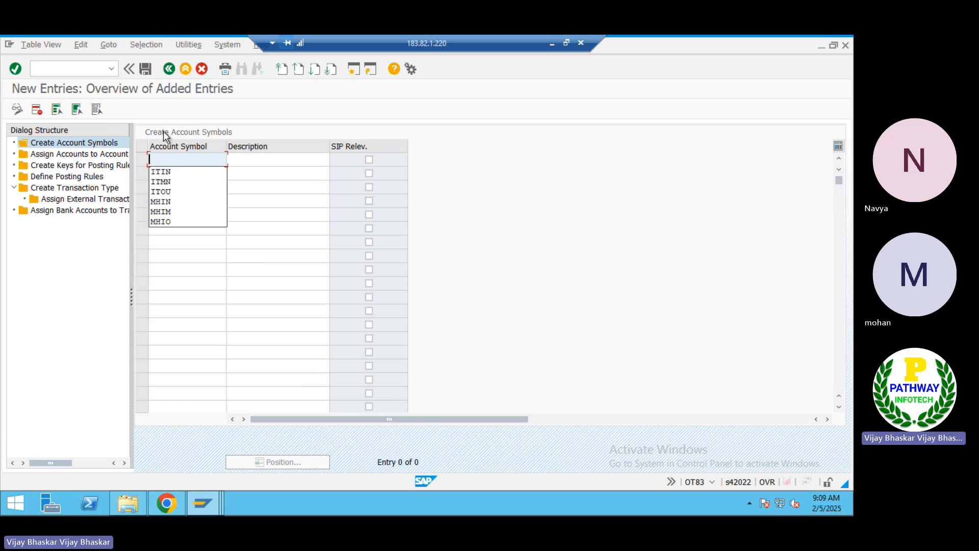
{"action": "left_click", "coordinate": [166, 68]}
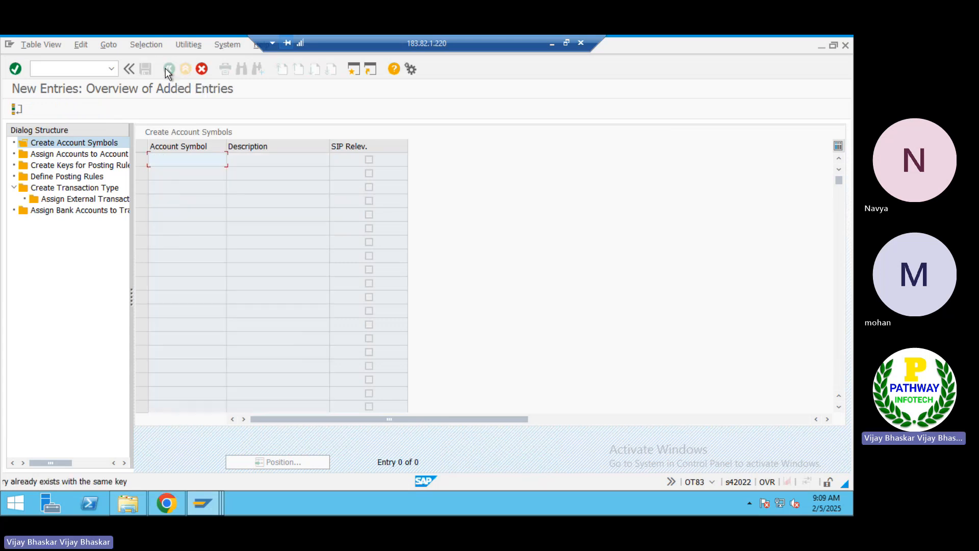
{"action": "left_click", "coordinate": [201, 69]}
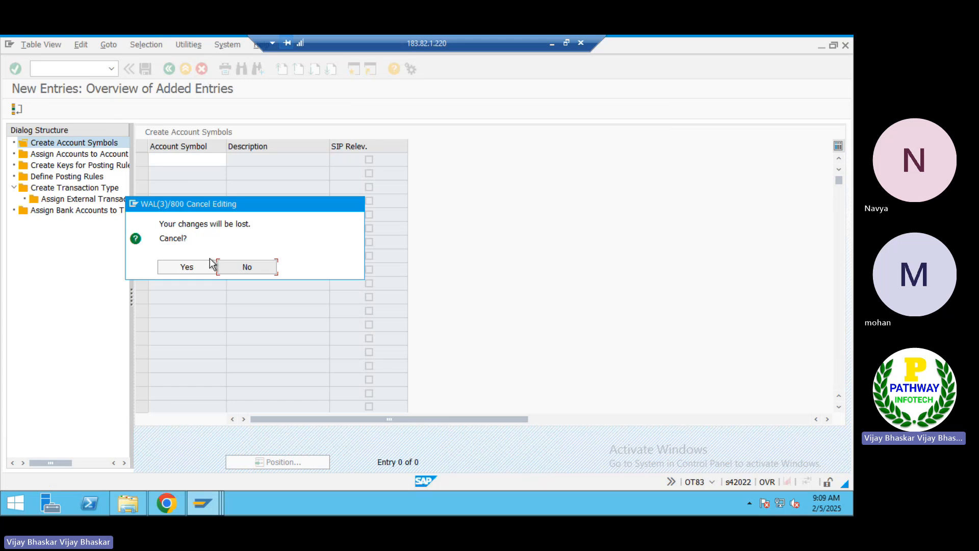
{"action": "left_click", "coordinate": [196, 266]}
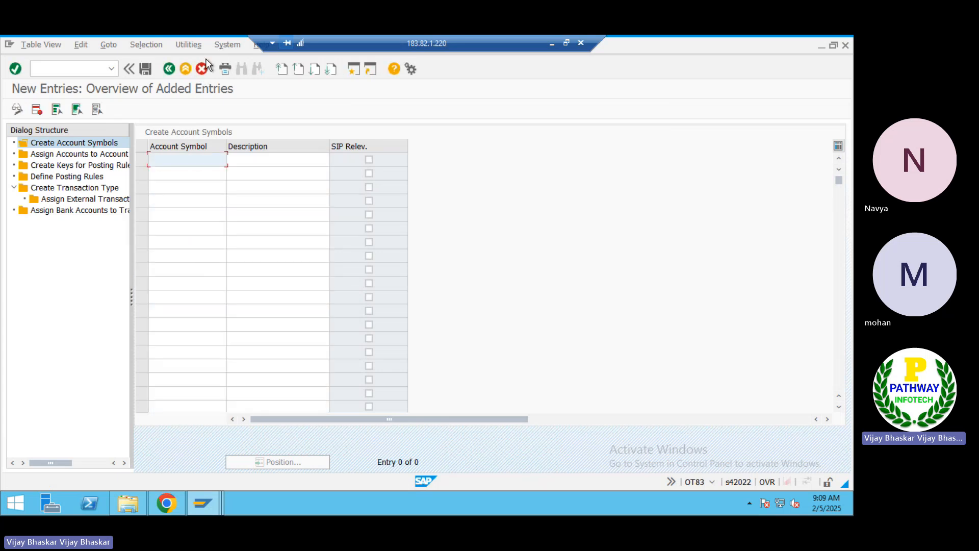
{"action": "left_click", "coordinate": [169, 68]}
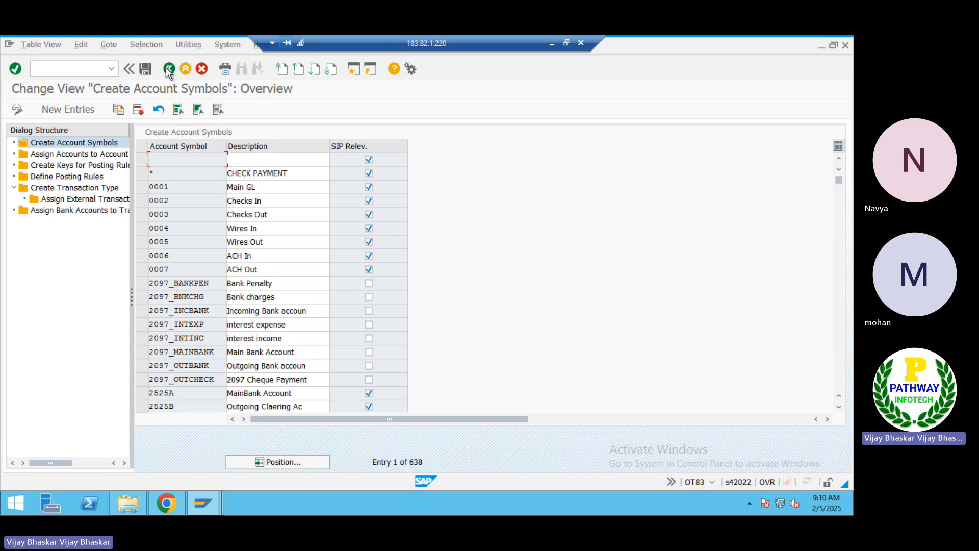
Add account symbol ITKM, described as Main Bank Account, and mark it SIP relevant
{"action": "left_click", "coordinate": [78, 109]}
{"action": "type", "text": "IT"}
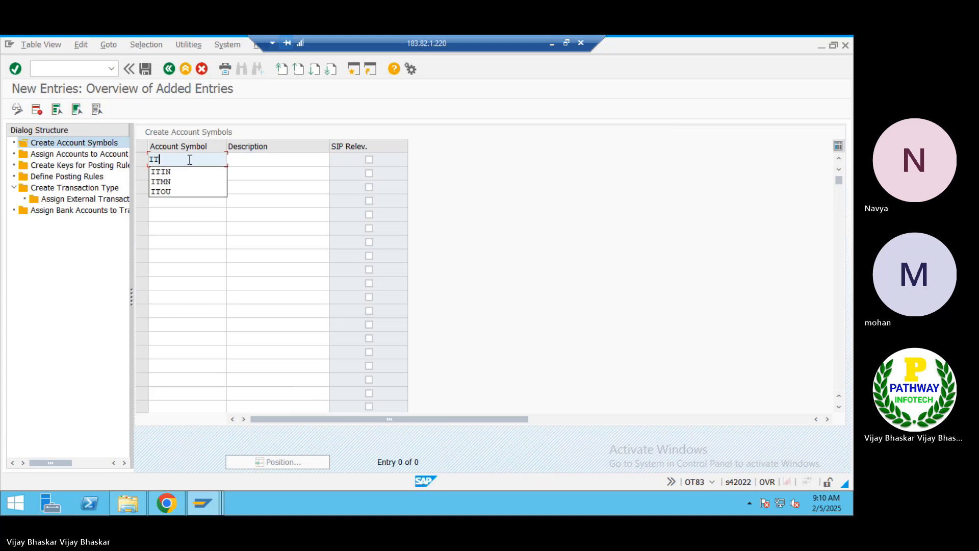
{"action": "type", "text": "K1"}
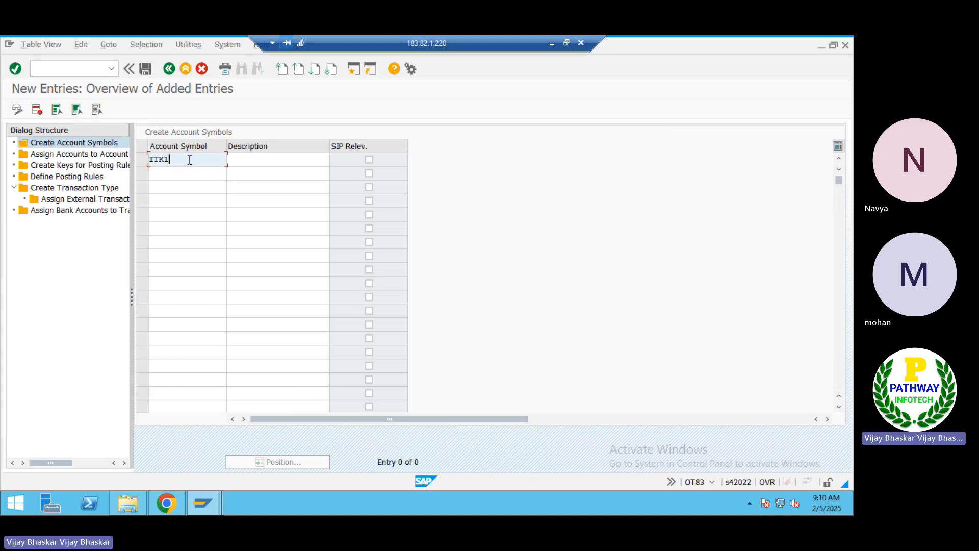
{"action": "key", "text": "Tab"}
{"action": "type", "text": "M"}
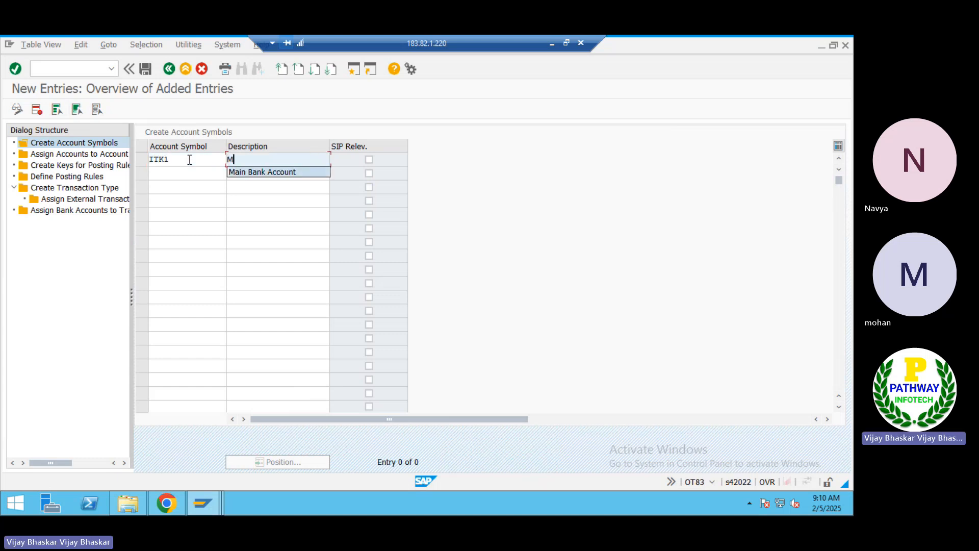
{"action": "key", "text": "Down"}
{"action": "key", "text": "Return"}
{"action": "key", "text": "Tab"}
{"action": "key", "text": "space"}
{"action": "key", "text": "Tab"}
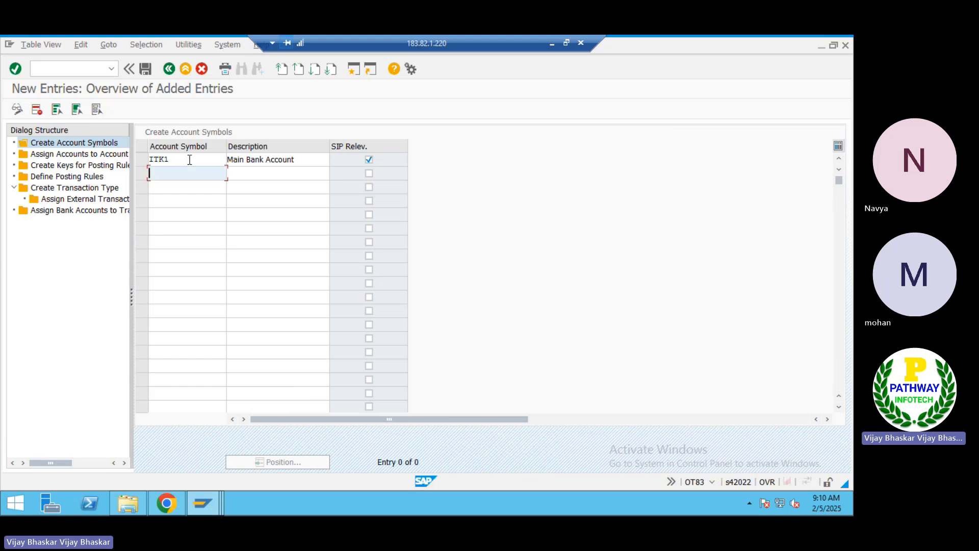
{"action": "type", "text": "ITK"}
{"action": "left_click", "coordinate": [173, 160]}
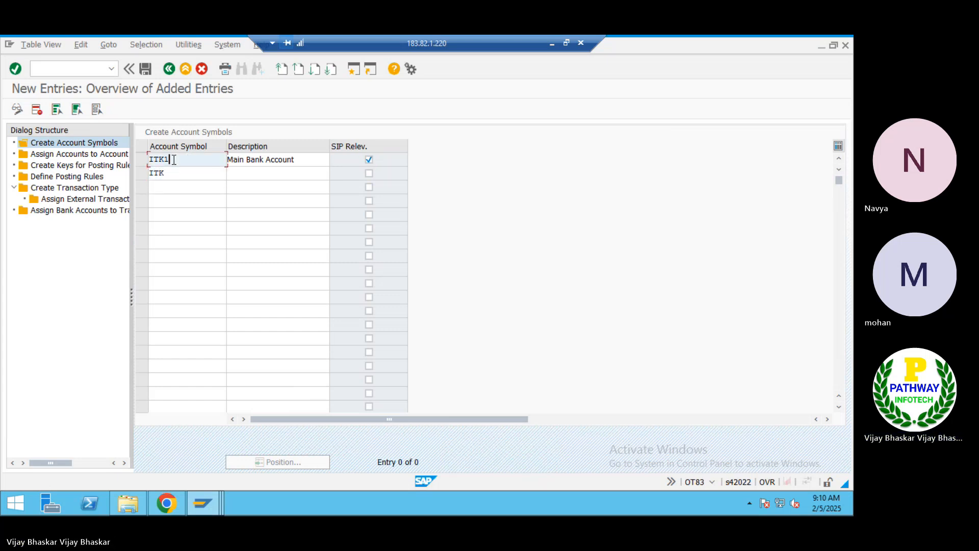
{"action": "type", "text": "M"}
{"action": "key", "text": "Down"}
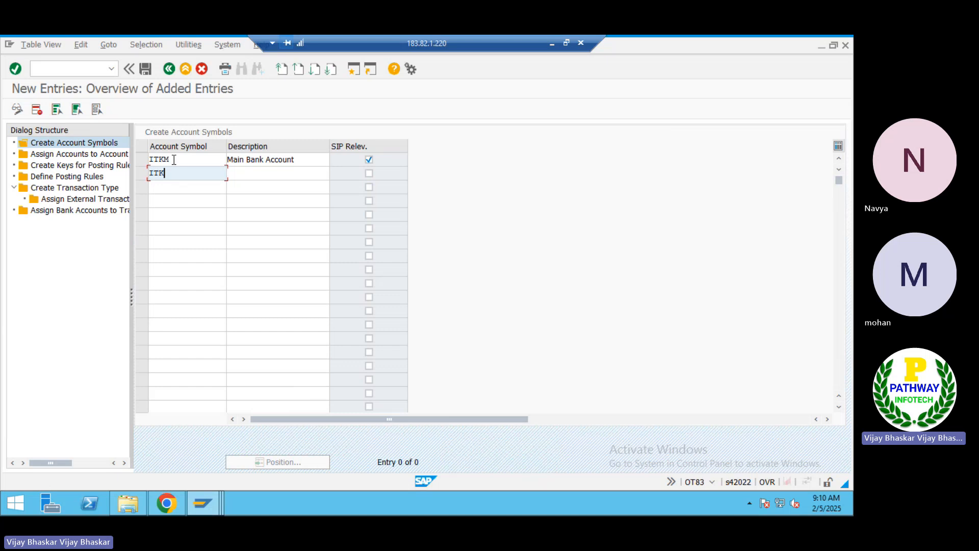
Add account symbol ITKO described as 'Outgoing Clearing Ac', marked SIP relevant
{"action": "key", "text": "Tab"}
{"action": "type", "text": "Outgoing Clearing Ac"}
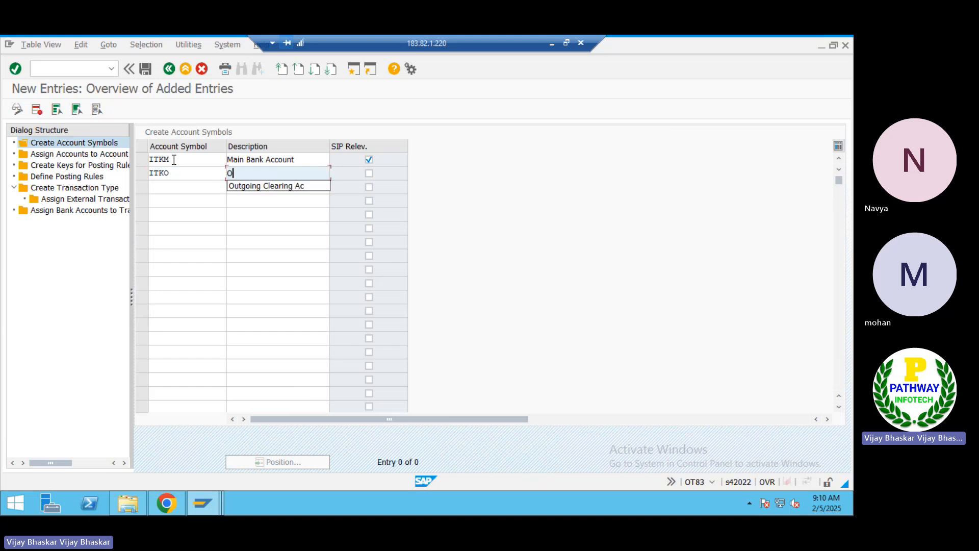
{"action": "key", "text": "Down"}
{"action": "key", "text": "Tab"}
{"action": "key", "text": "space"}
{"action": "key", "text": "Tab"}
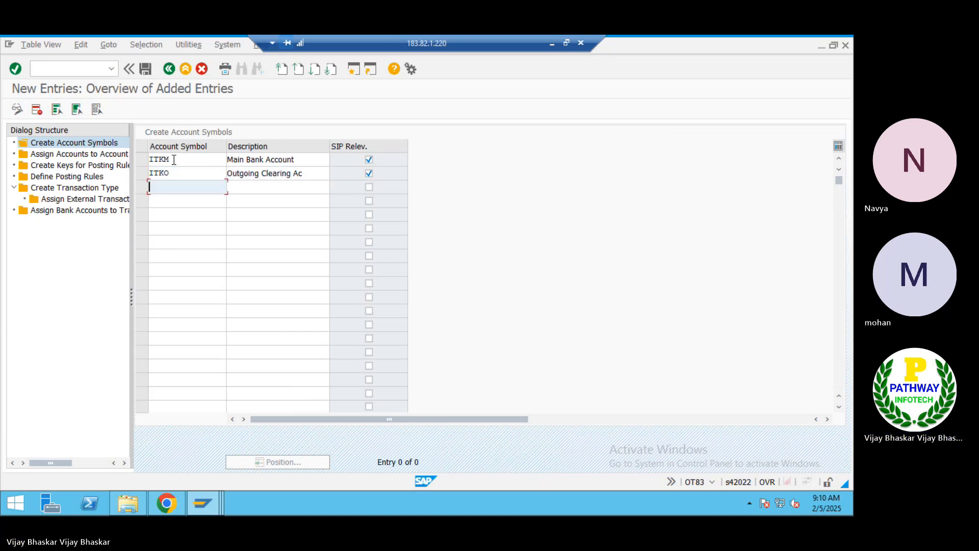
Add ITKI 'Incoming Clearing Ac' as SIP relevant and save the three new symbols
{"action": "type", "text": "IT"}
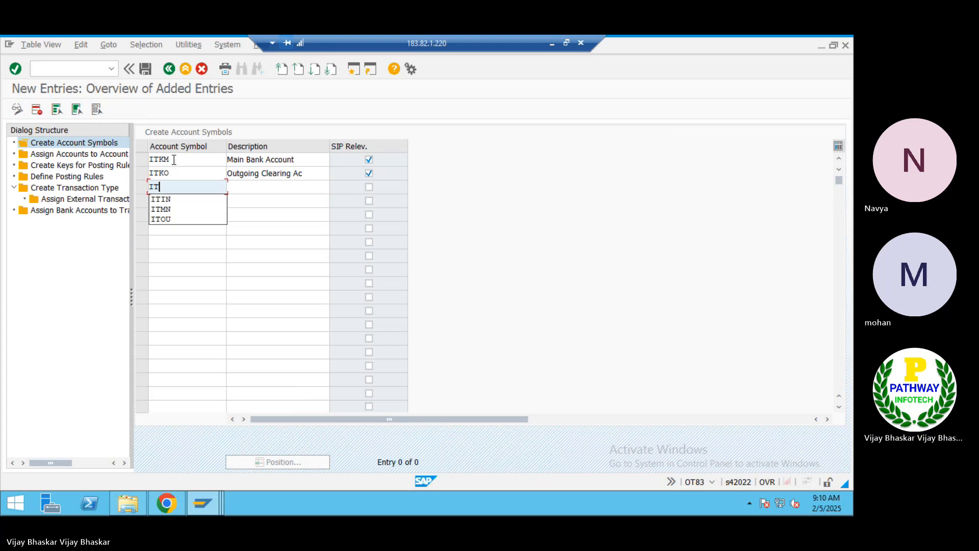
{"action": "type", "text": "KI"}
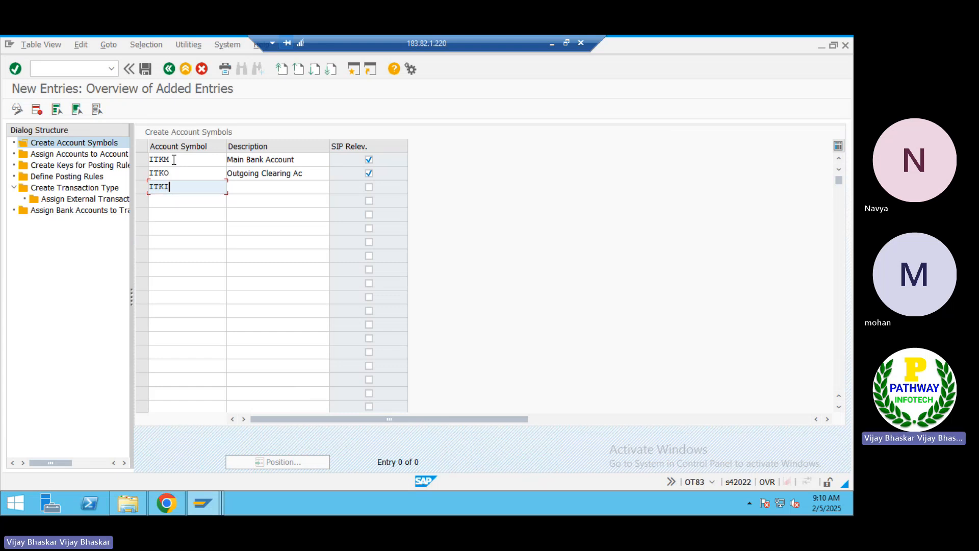
{"action": "key", "text": "Tab"}
{"action": "type", "text": "in"}
{"action": "key", "text": "Down"}
{"action": "key", "text": "Return"}
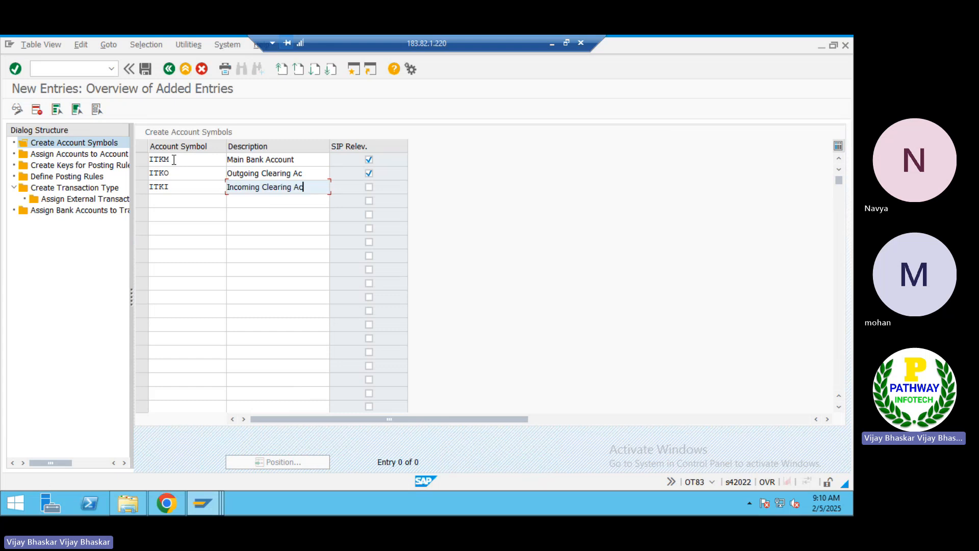
{"action": "key", "text": "Return"}
{"action": "left_click", "coordinate": [369, 187]}
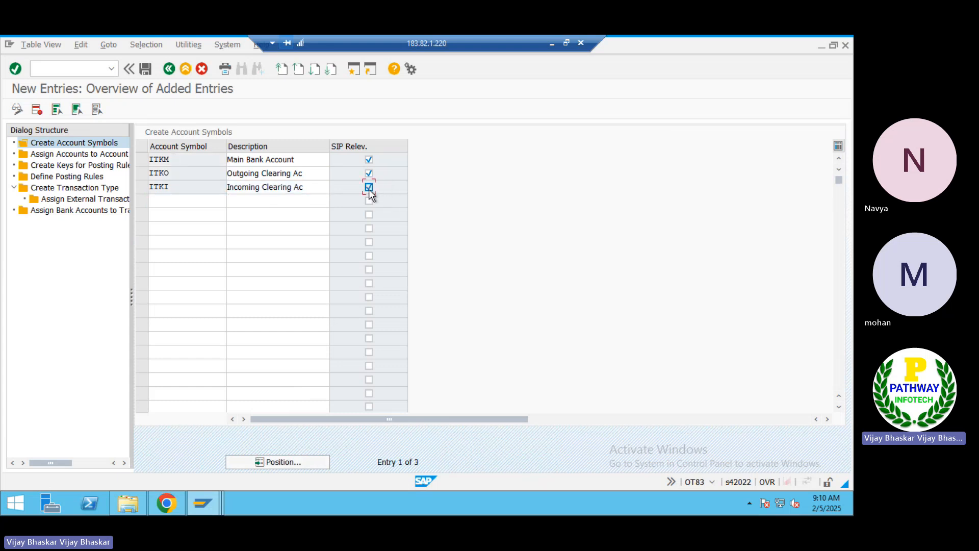
{"action": "left_click", "coordinate": [146, 72]}
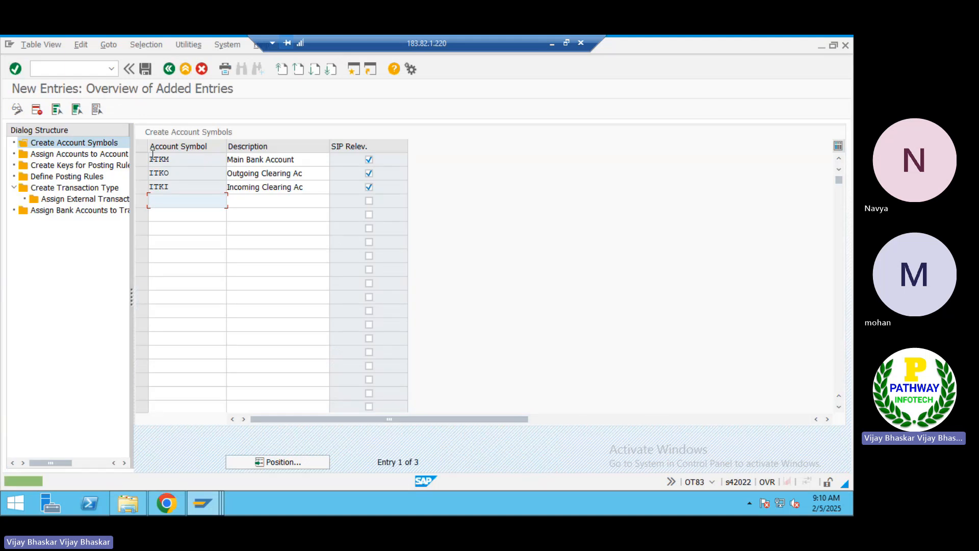
Block-select the three new symbols with their descriptions and copy them
{"action": "left_click", "coordinate": [183, 187]}
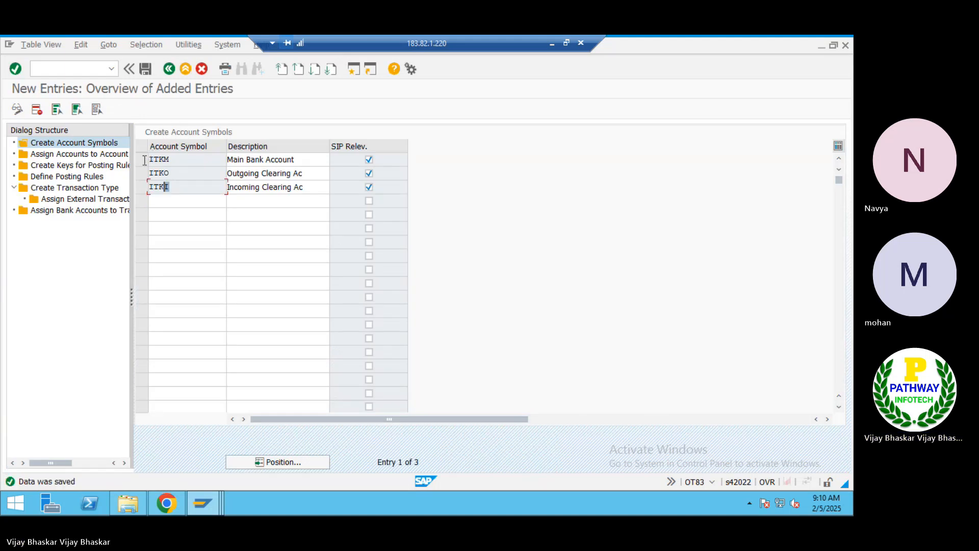
{"action": "key", "text": "ctrl+y"}
{"action": "left_click_drag", "start_coordinate": [151, 153], "coordinate": [279, 196]}
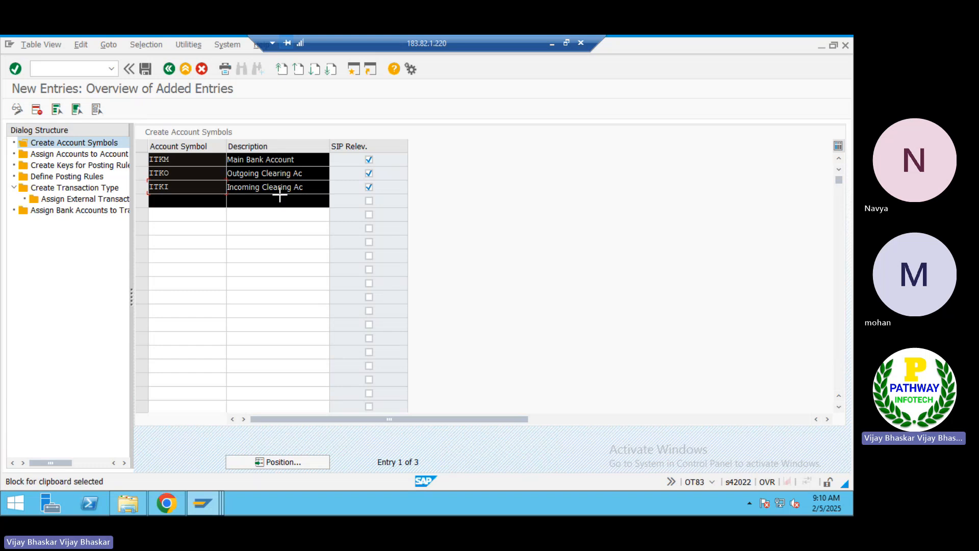
{"action": "key", "text": "ctrl+c"}
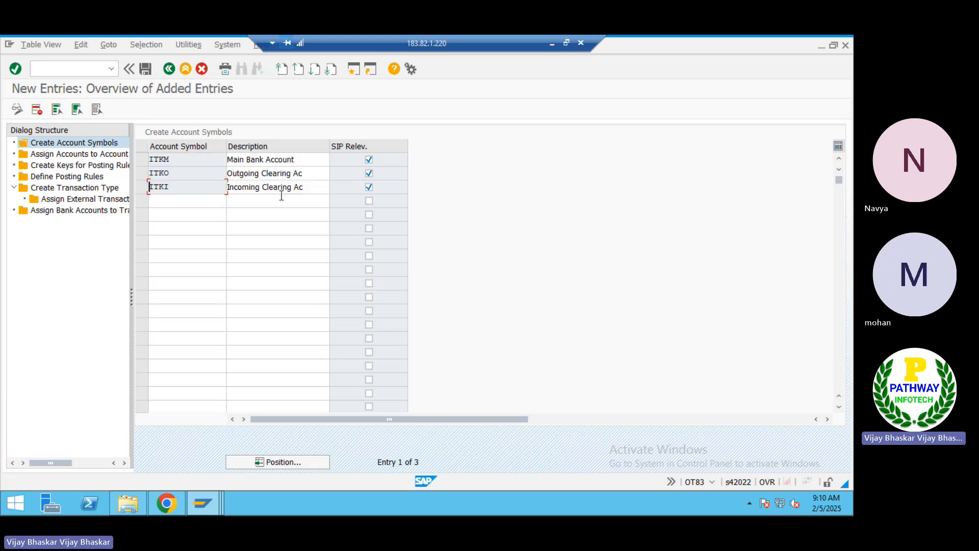
{"action": "key", "text": "ctrl+y"}
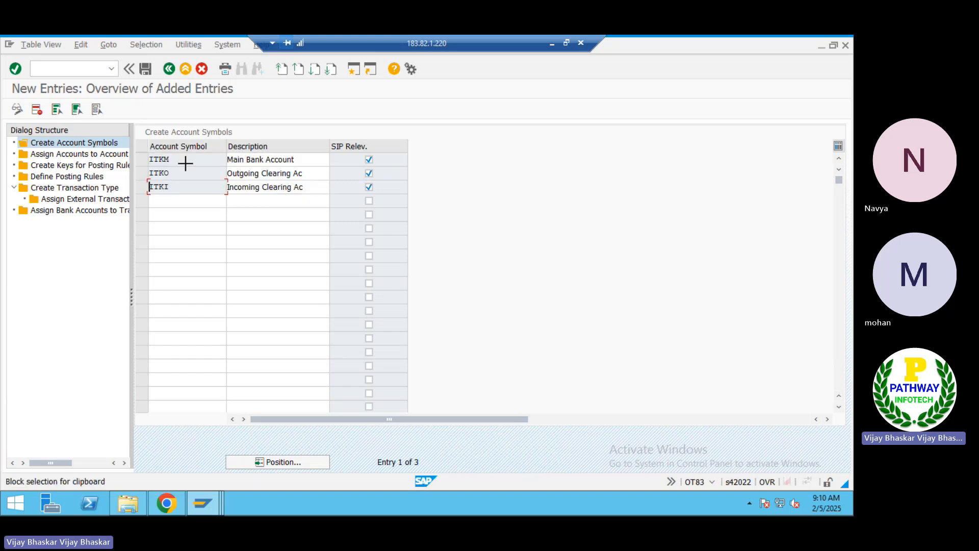
{"action": "left_click_drag", "start_coordinate": [186, 163], "coordinate": [293, 188]}
{"action": "key", "text": "ctrl+c"}
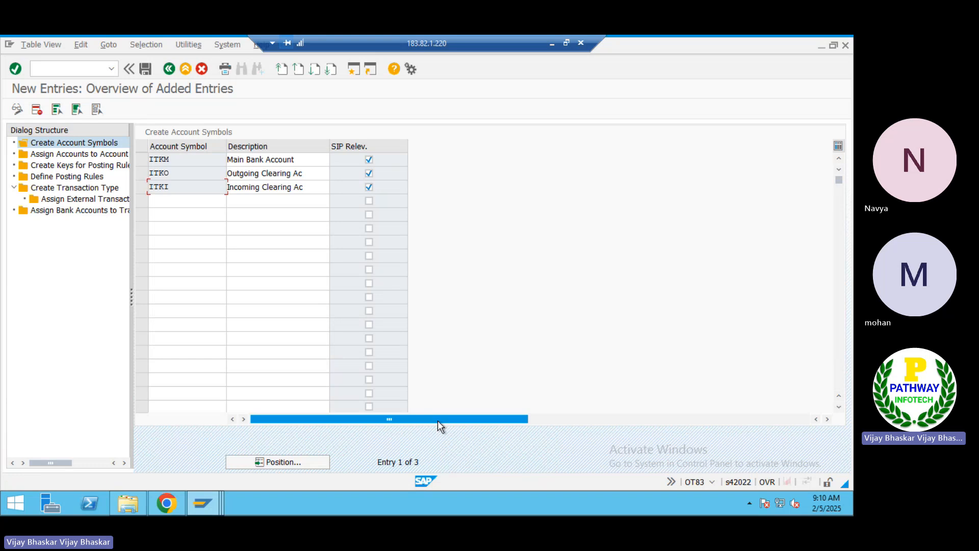
Paste the ITKM, ITKO and ITKI symbols into the Excel notes at cell B758
{"action": "left_click", "coordinate": [551, 43]}
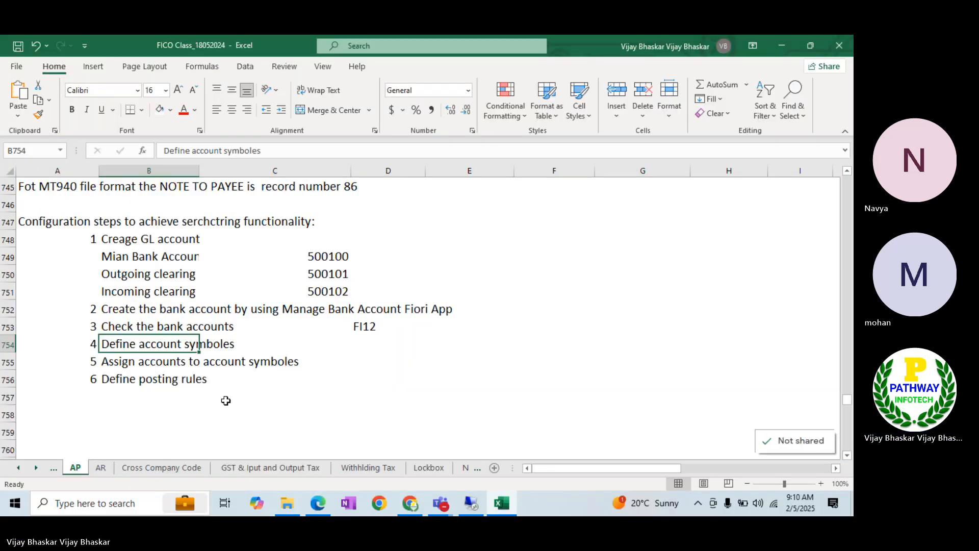
{"action": "left_click", "coordinate": [168, 409]}
{"action": "key", "text": "ctrl+v"}
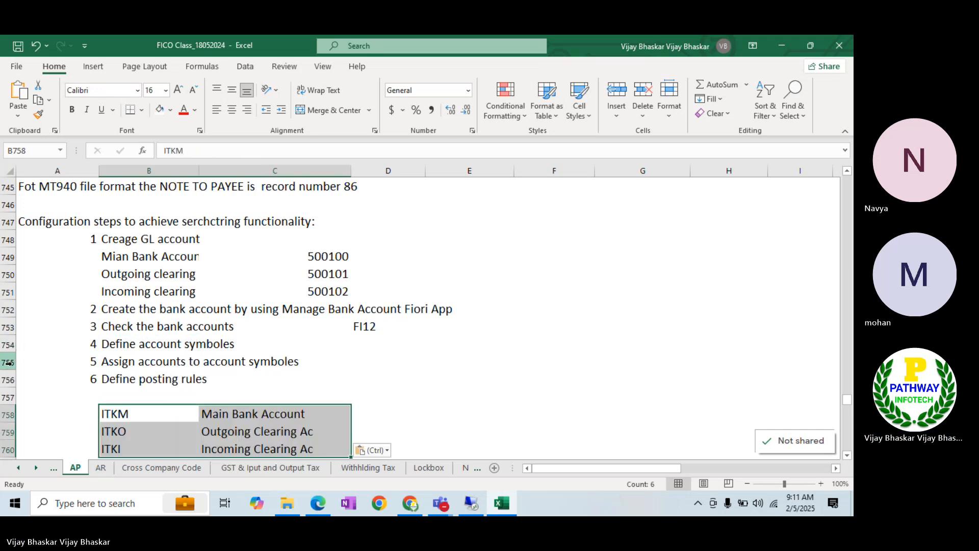
Move the step 5 and 6 rows below the ITKI line by inserting the cut cells at row 761
{"action": "left_click_drag", "start_coordinate": [8, 363], "coordinate": [8, 380]}
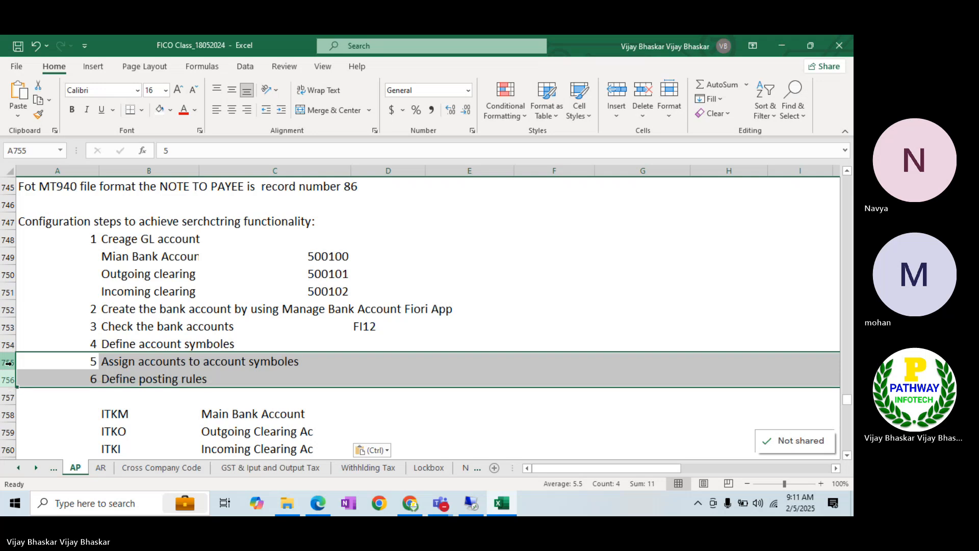
{"action": "key", "text": "ctrl"}
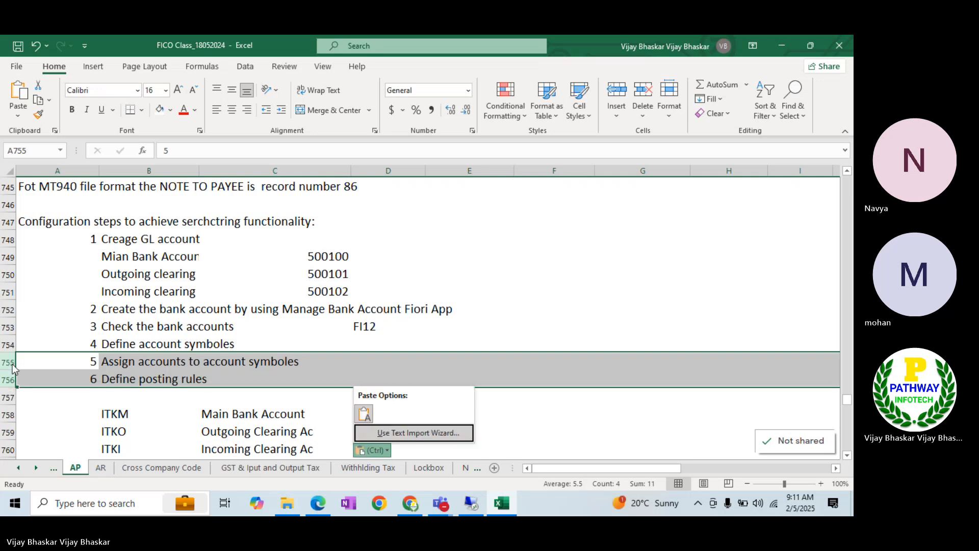
{"action": "key", "text": "Escape"}
{"action": "key", "text": "shift+Down"}
{"action": "key", "text": "ctrl+c"}
{"action": "key", "text": "Up"}
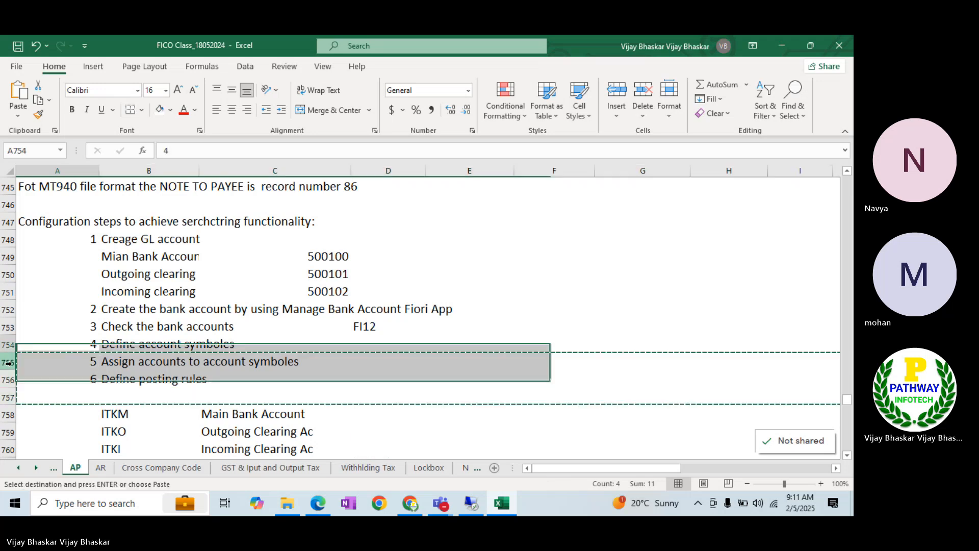
{"action": "key", "text": "Down"}
{"action": "key", "text": "Down"}
{"action": "key", "text": "Down"}
{"action": "key", "text": "Down"}
{"action": "key", "text": "Down"}
{"action": "key", "text": "Down"}
{"action": "key", "text": "Down"}
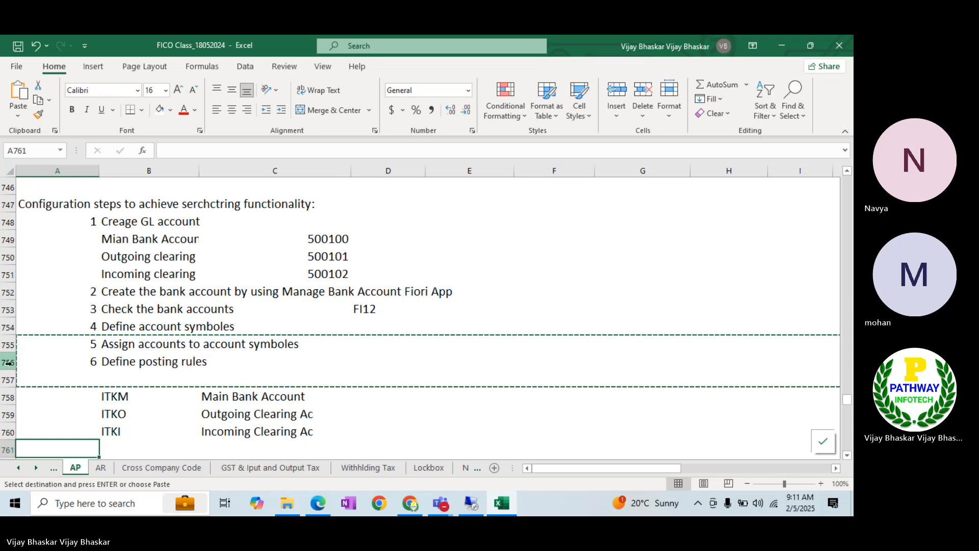
{"action": "key", "text": "Down"}
{"action": "key", "text": "Up"}
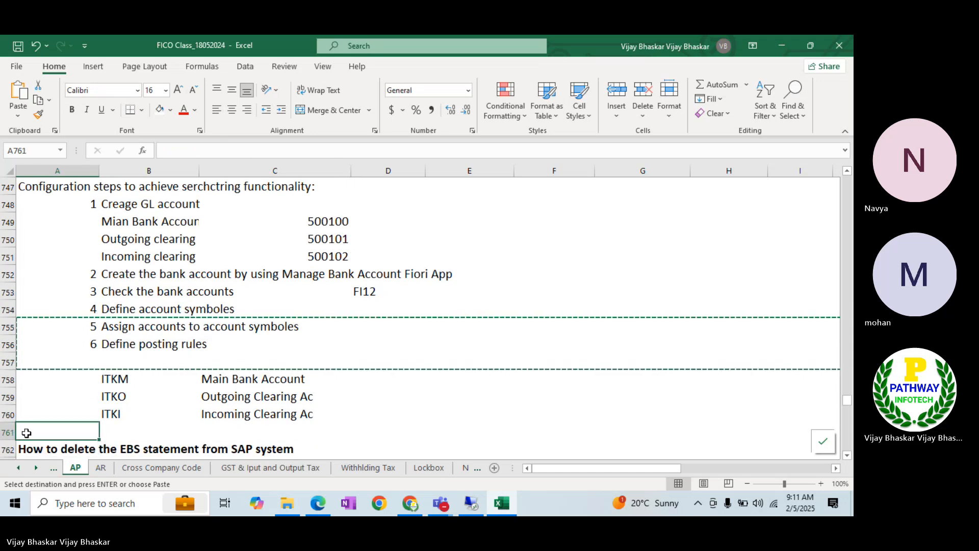
{"action": "left_click", "coordinate": [15, 432]}
{"action": "right_click", "coordinate": [16, 432]}
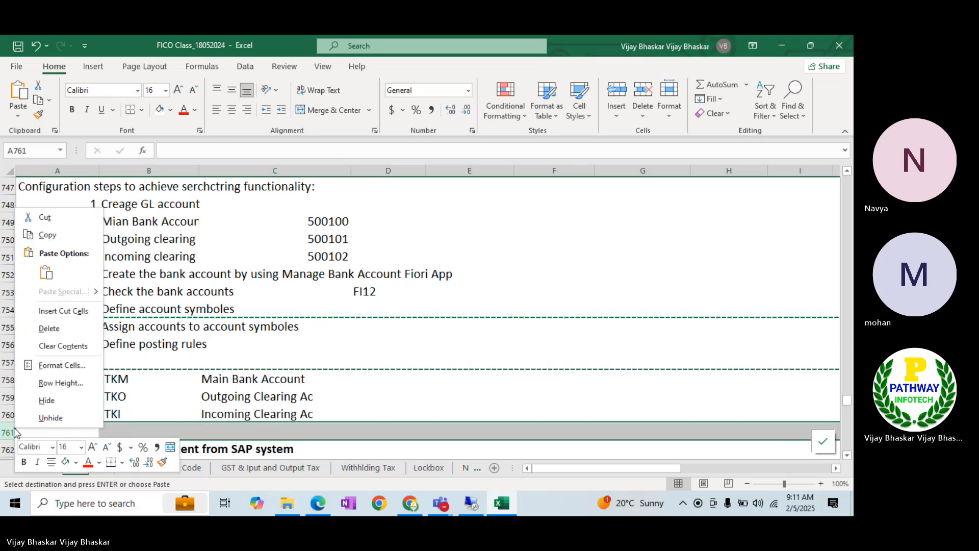
{"action": "left_click", "coordinate": [64, 311]}
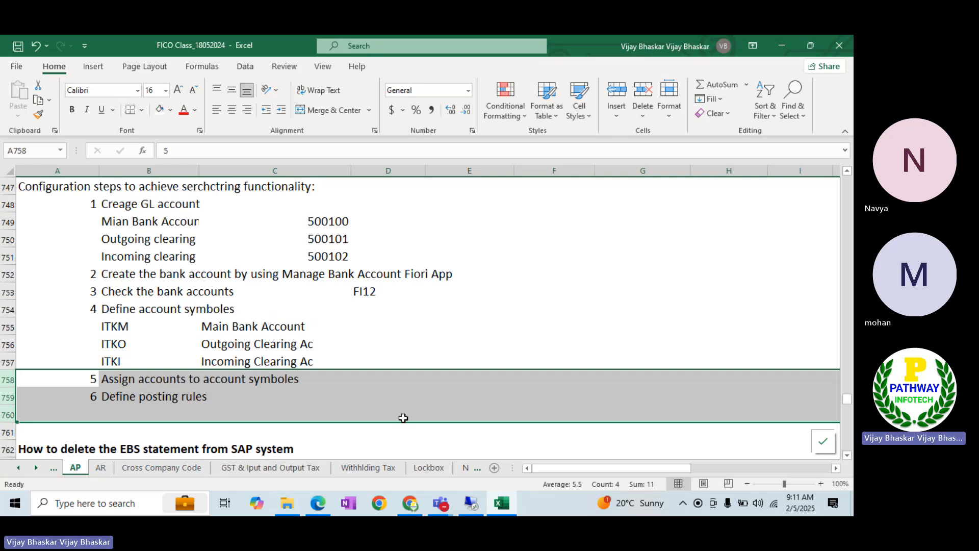
Insert blank rows above step 6 to space it out
{"action": "left_click", "coordinate": [338, 347]}
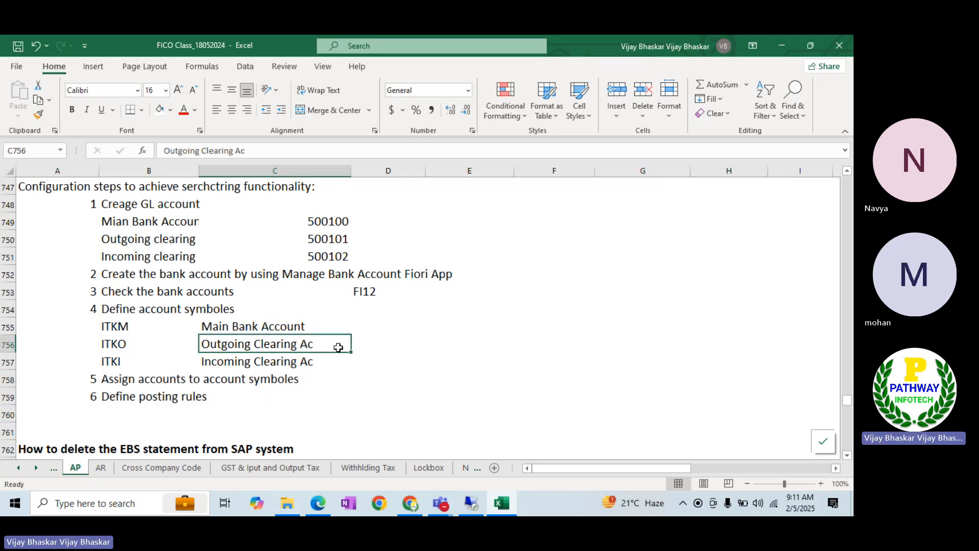
{"action": "left_click", "coordinate": [5, 397]}
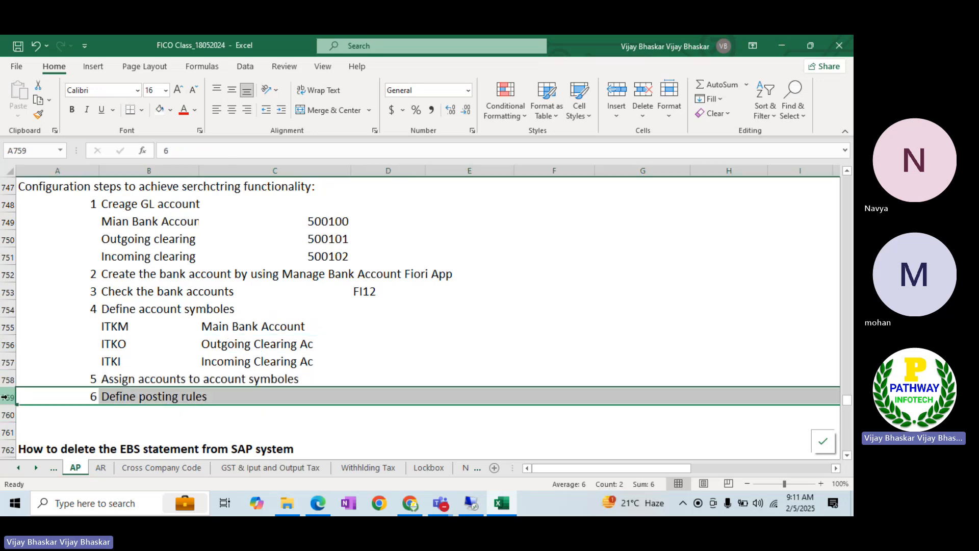
{"action": "key", "text": "ctrl+shift+plus"}
{"action": "key", "text": "ctrl+shift+plus"}
{"action": "key", "text": "ctrl+shift+plus"}
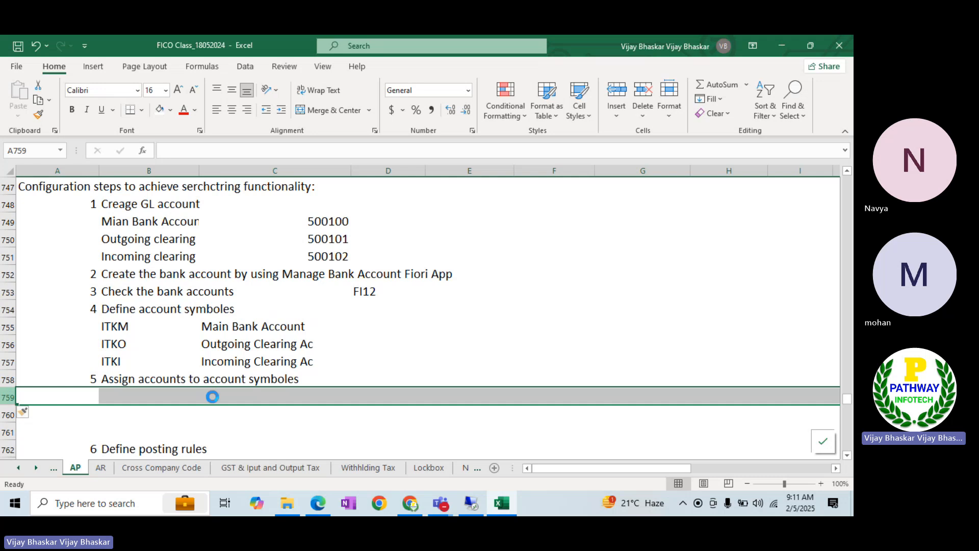
{"action": "key", "text": "alt+Tab"}
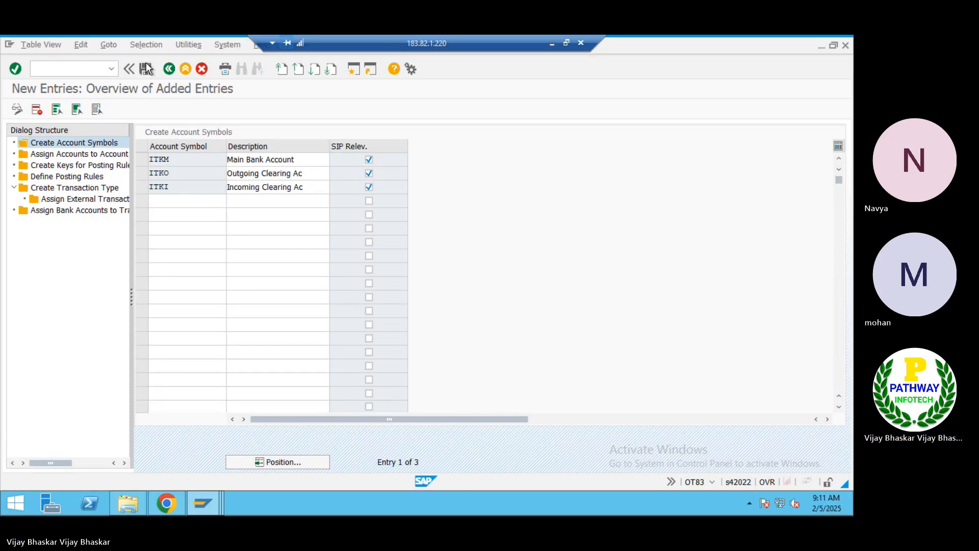
Save the account symbols and assign ITKM to G/L account 500100
{"action": "left_click", "coordinate": [147, 69]}
{"action": "double_click", "coordinate": [79, 154]}
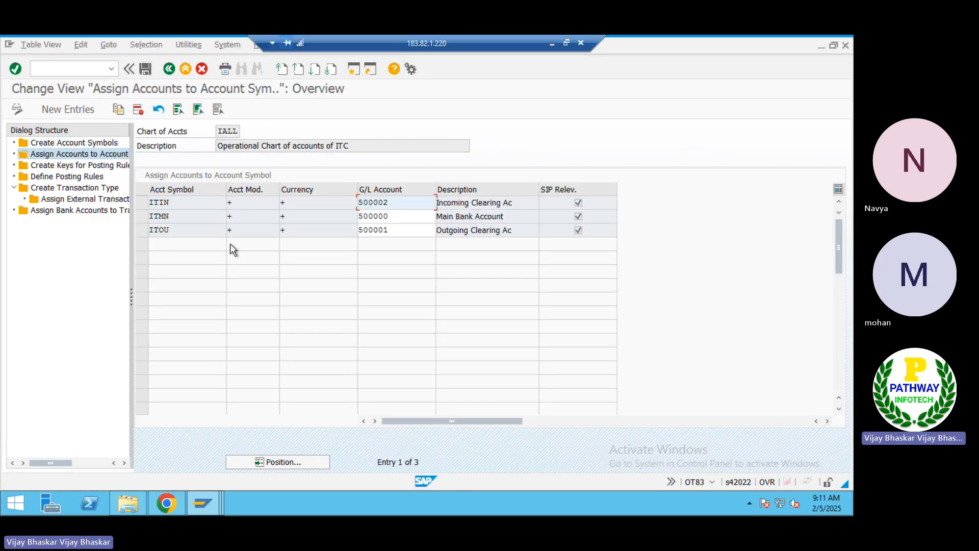
{"action": "left_click", "coordinate": [76, 110]}
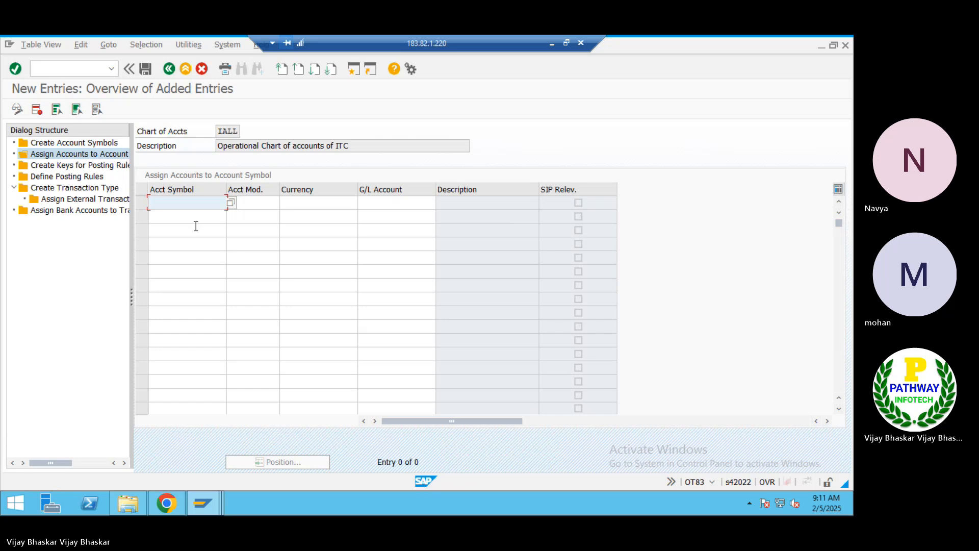
{"action": "type", "text": "IT"}
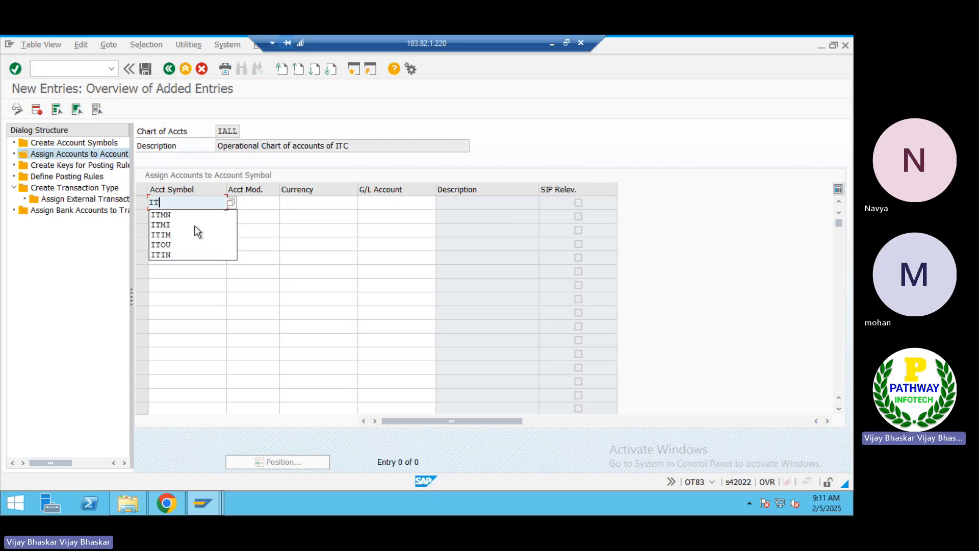
{"action": "type", "text": "KM"}
{"action": "key", "text": "Tab"}
{"action": "key", "text": "Tab"}
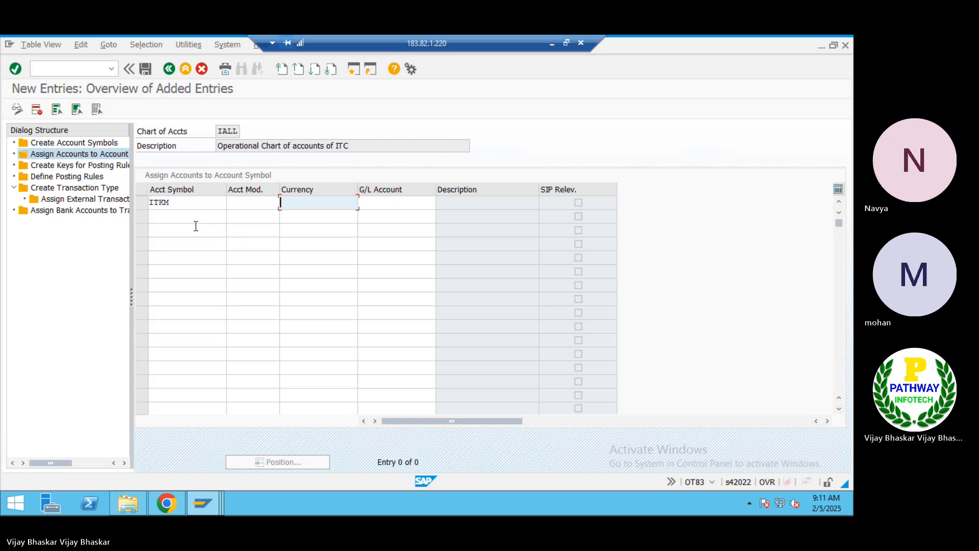
{"action": "key", "text": "Tab"}
{"action": "type", "text": "500100"}
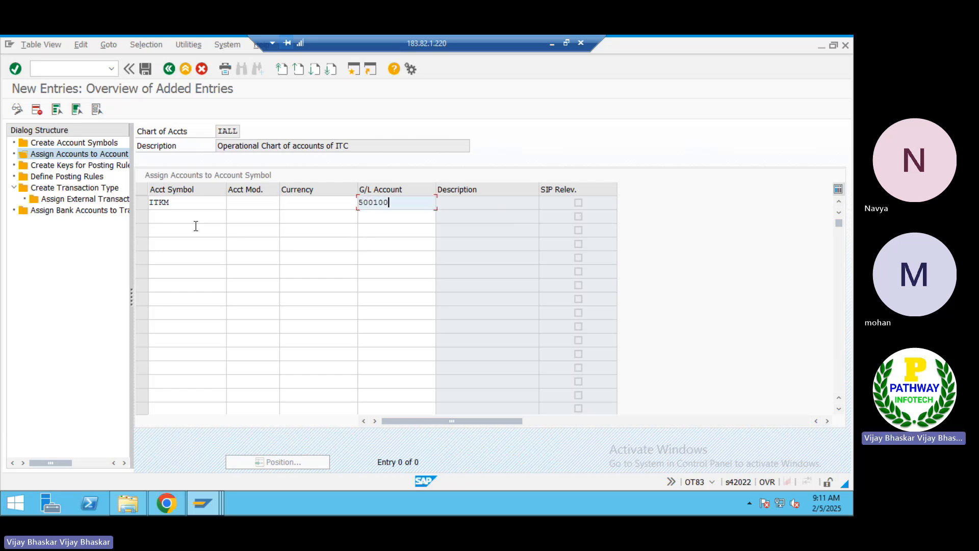
{"action": "key", "text": "Return"}
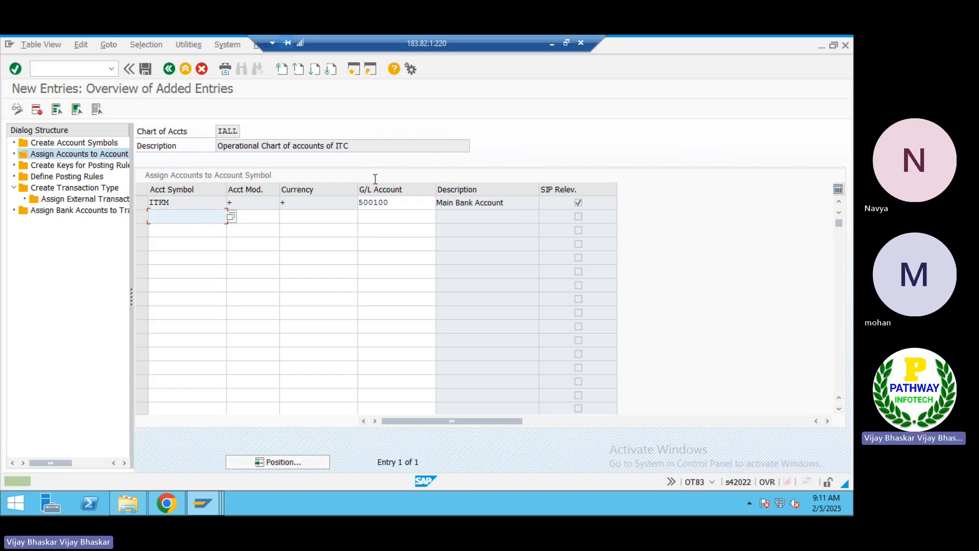
Assign ITKO to G/L account 500101 and ITKI to G/L account 500102
{"action": "type", "text": "IT"}
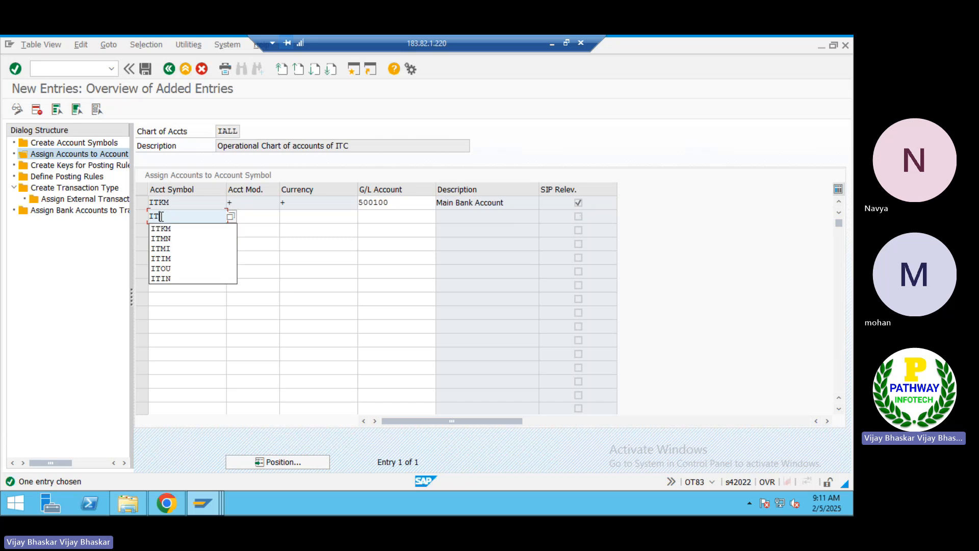
{"action": "type", "text": "EO"}
{"action": "key", "text": "Tab"}
{"action": "key", "text": "Tab"}
{"action": "key", "text": "Tab"}
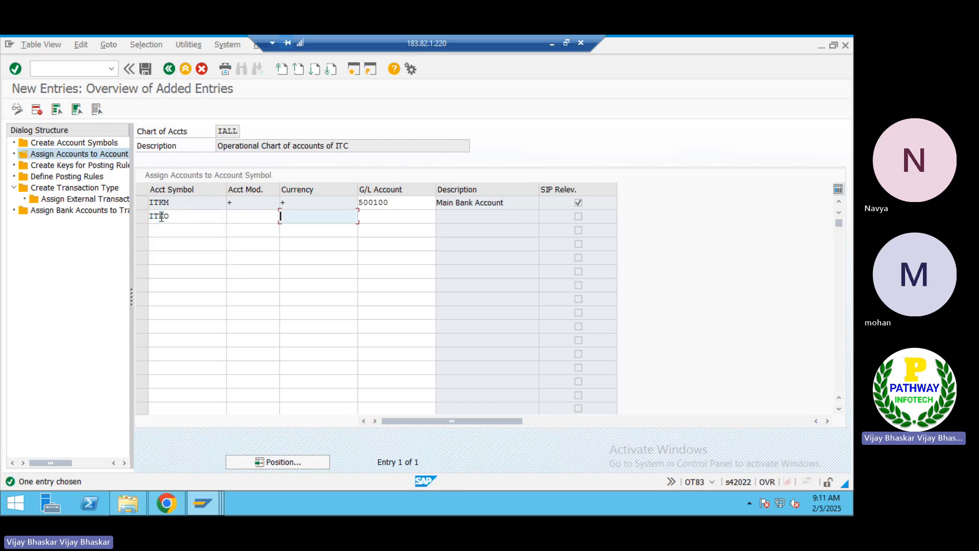
{"action": "type", "text": "500101"}
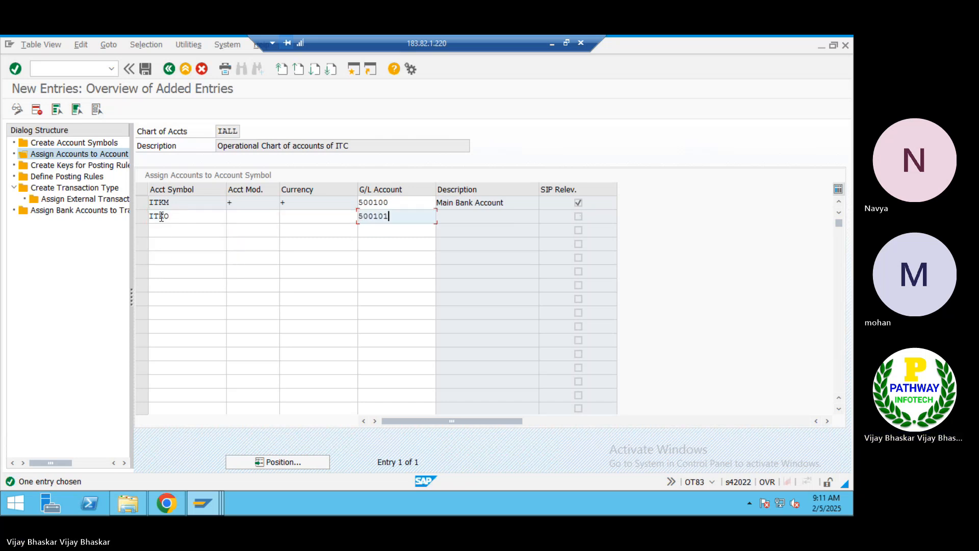
{"action": "key", "text": "Return"}
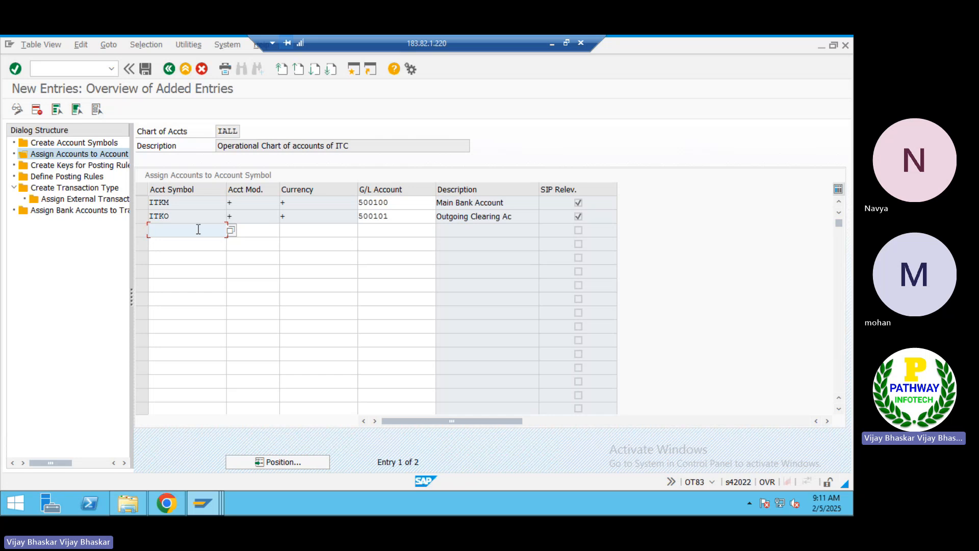
{"action": "type", "text": "ITK"}
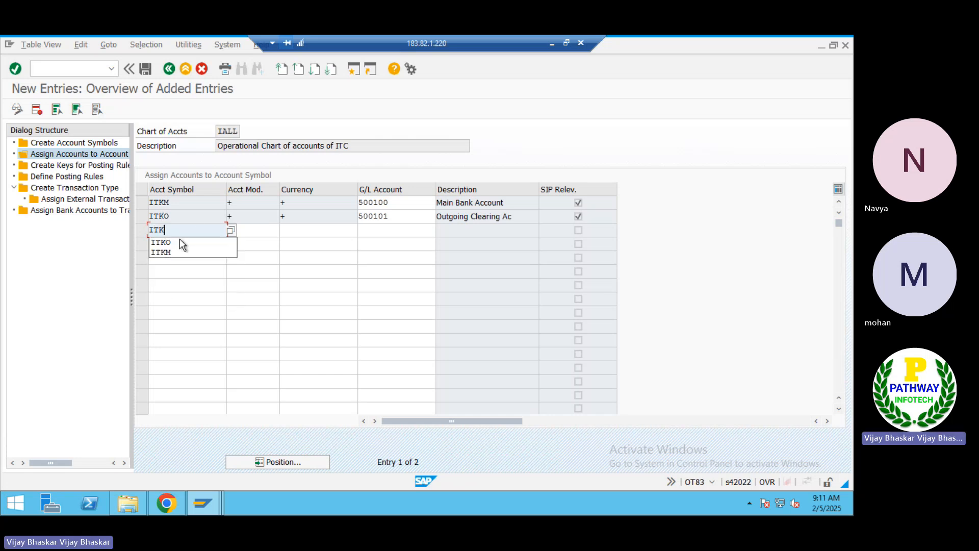
{"action": "type", "text": "I"}
{"action": "key", "text": "Tab"}
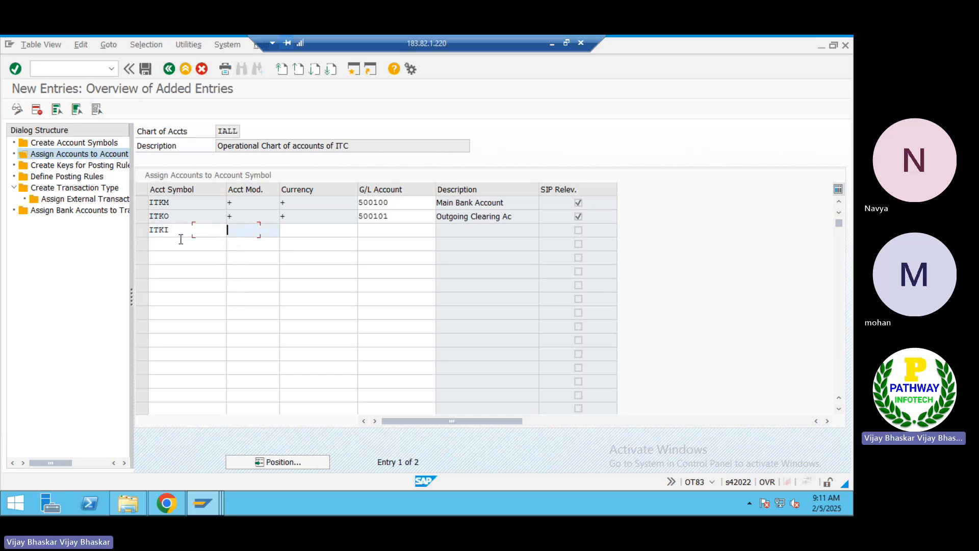
{"action": "key", "text": "Tab"}
{"action": "key", "text": "Tab"}
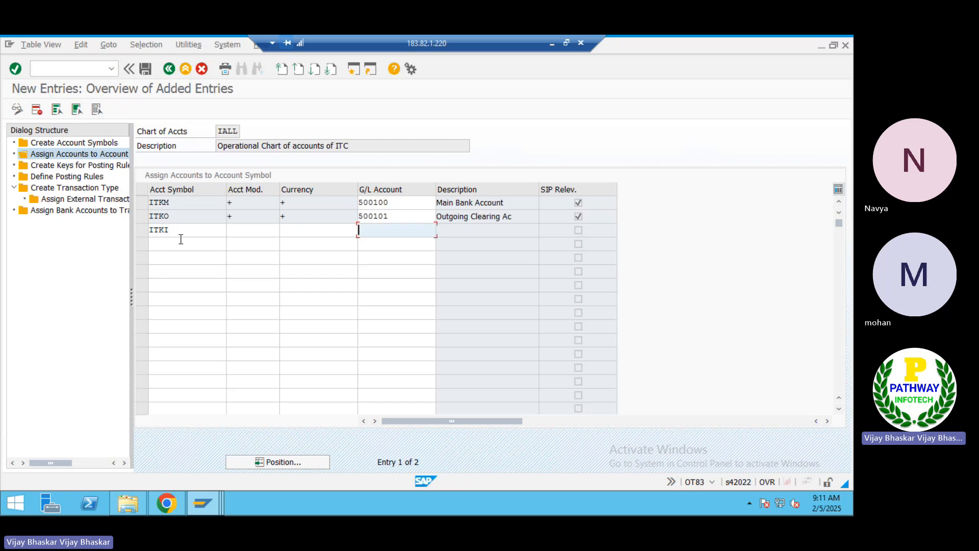
{"action": "type", "text": "500102"}
{"action": "key", "text": "Return"}
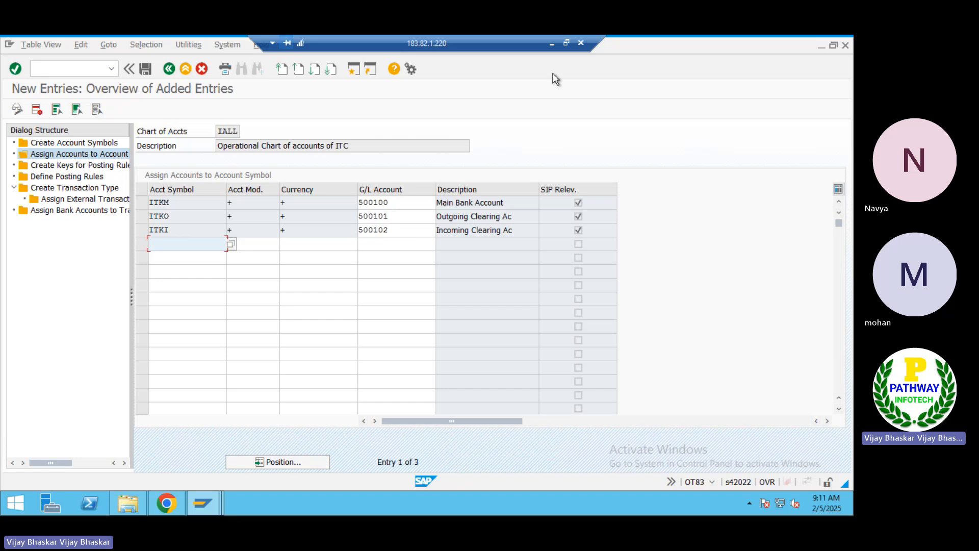
Save the three account-symbol G/L assignments
{"action": "left_click", "coordinate": [184, 229]}
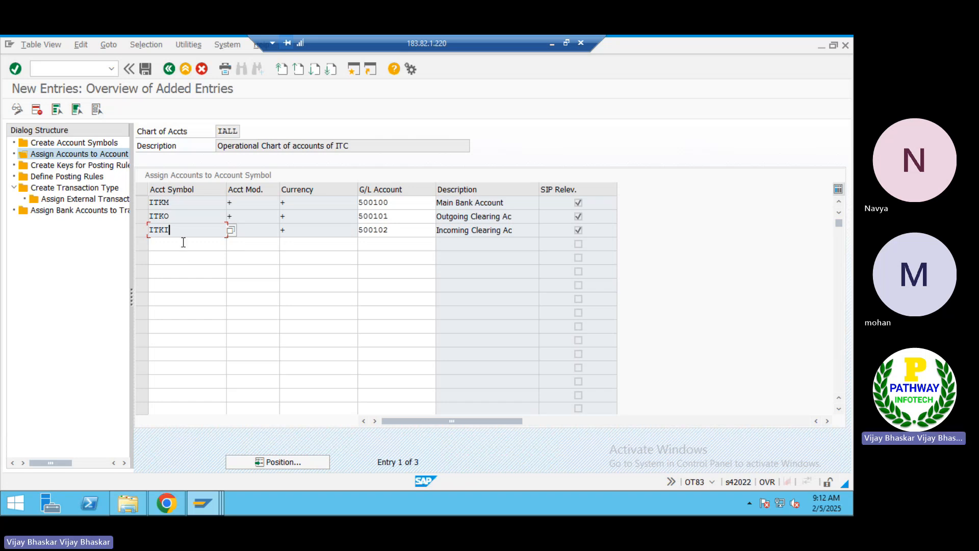
{"action": "left_click", "coordinate": [146, 71]}
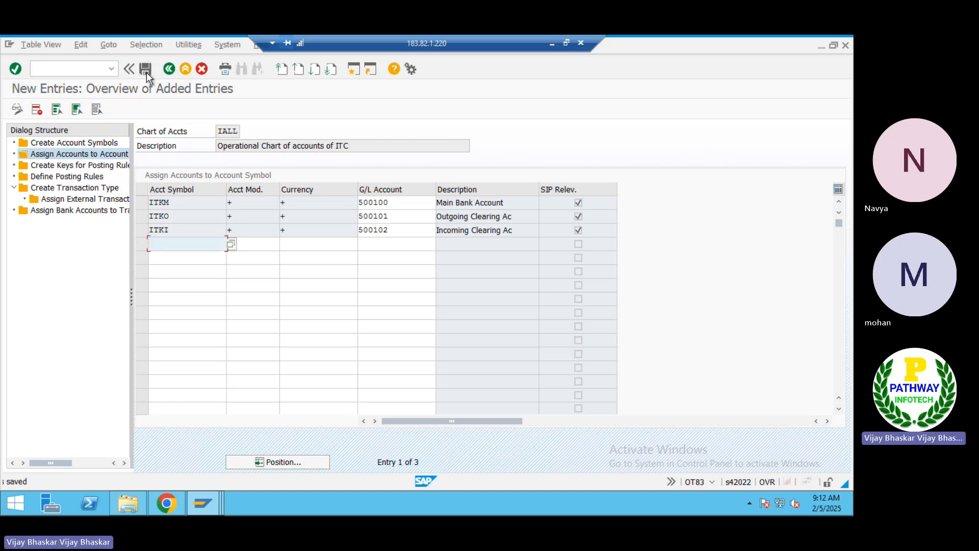
{"action": "left_click", "coordinate": [77, 166]}
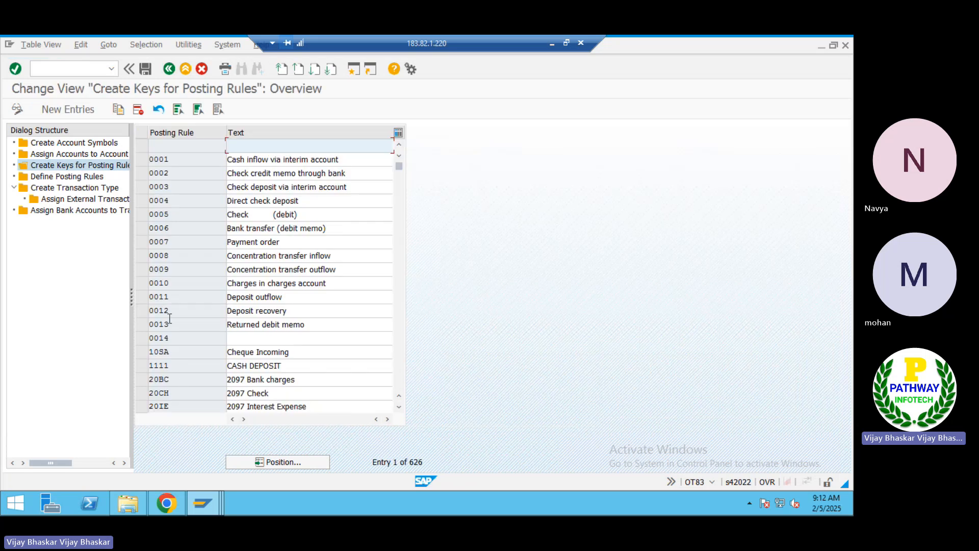
Create posting rule key ITKO with the description Outgoing
{"action": "left_click", "coordinate": [72, 107]}
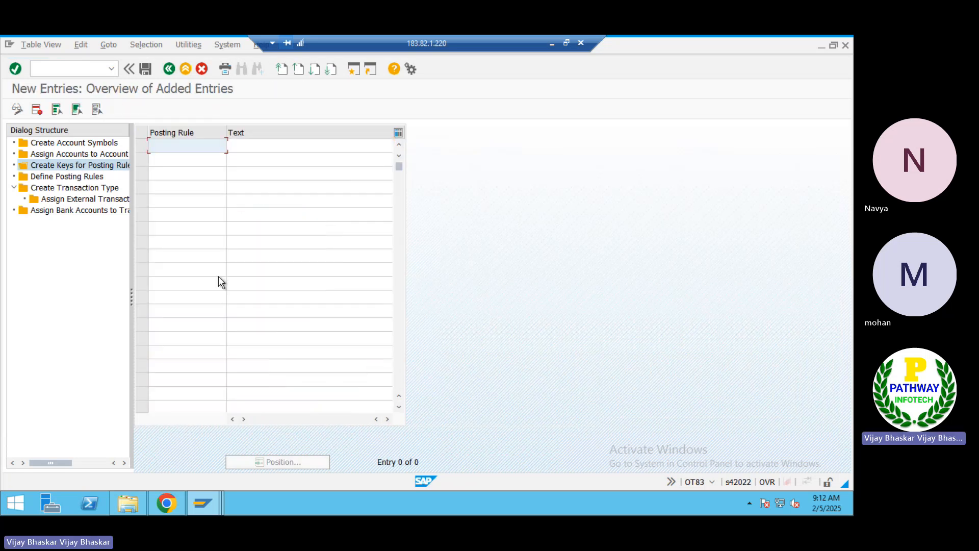
{"action": "type", "text": "IT"}
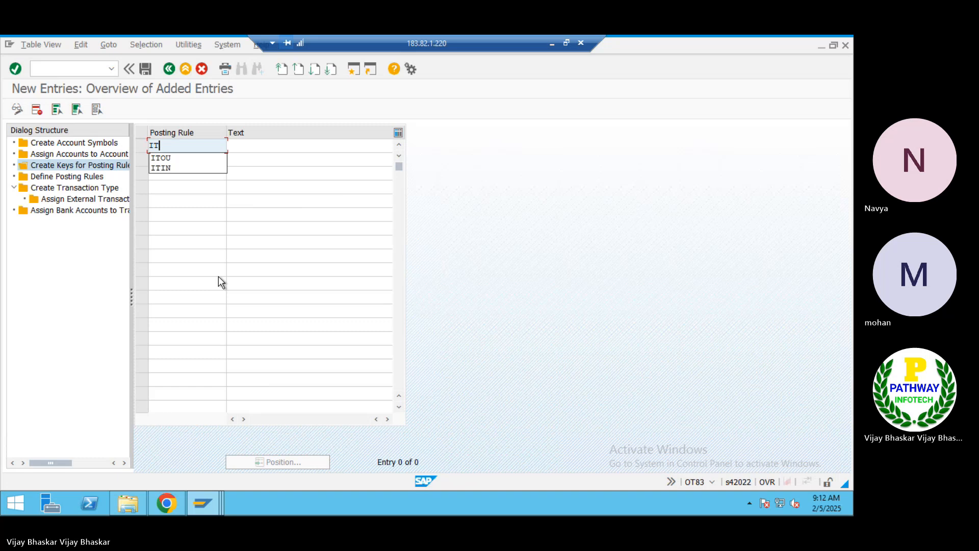
{"action": "type", "text": "KO"}
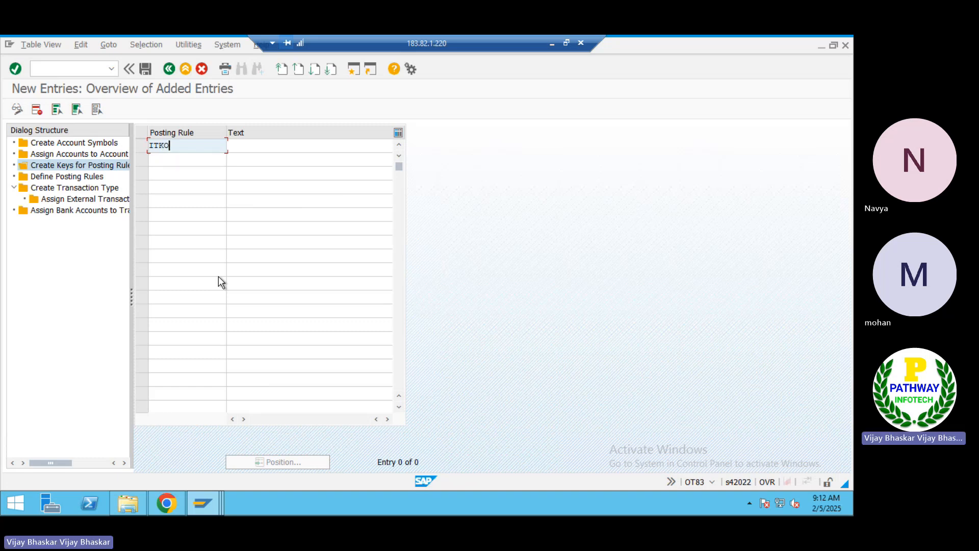
{"action": "key", "text": "Tab"}
{"action": "type", "text": "Outgoing"}
{"action": "key", "text": "Down"}
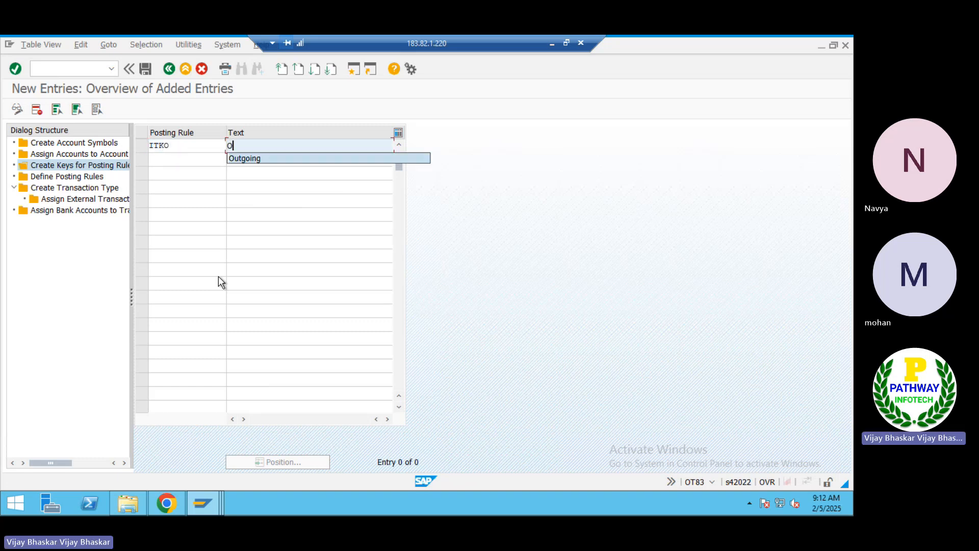
{"action": "key", "text": "Return"}
Add posting rule key ITKI with description Incoming and save both keys
{"action": "key", "text": "Tab"}
{"action": "type", "text": "ITKI"}
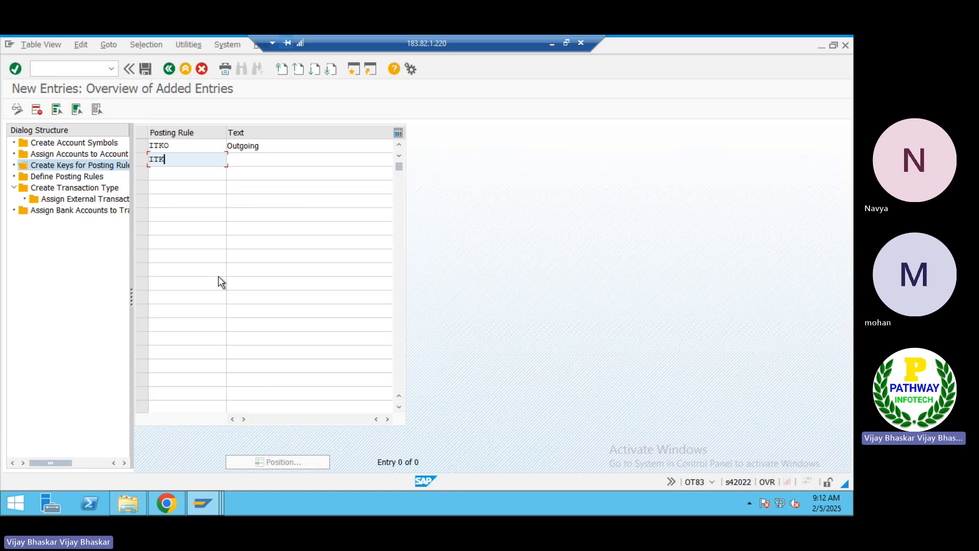
{"action": "key", "text": "Tab"}
{"action": "type", "text": "In"}
{"action": "key", "text": "Down"}
{"action": "key", "text": "Return"}
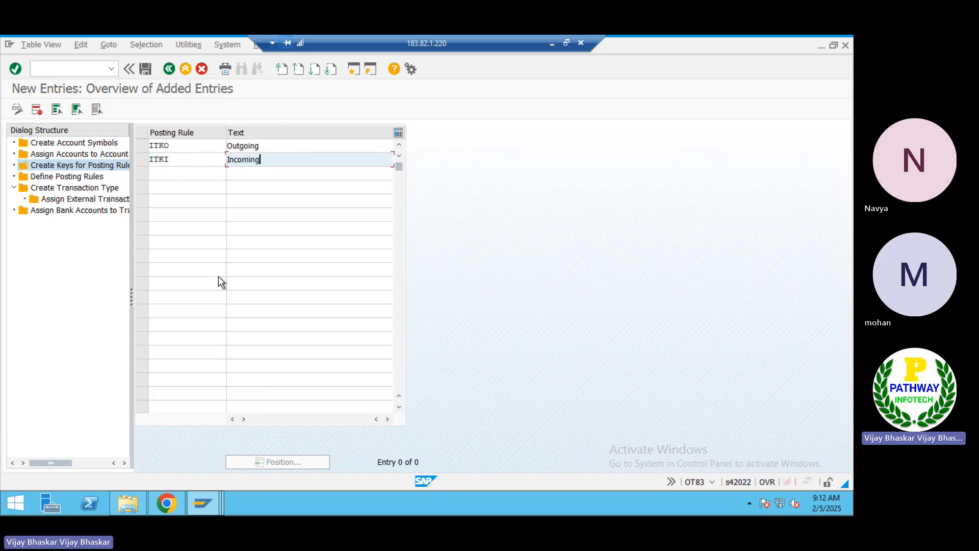
{"action": "key", "text": "Return"}
{"action": "key", "text": "ctrl+s"}
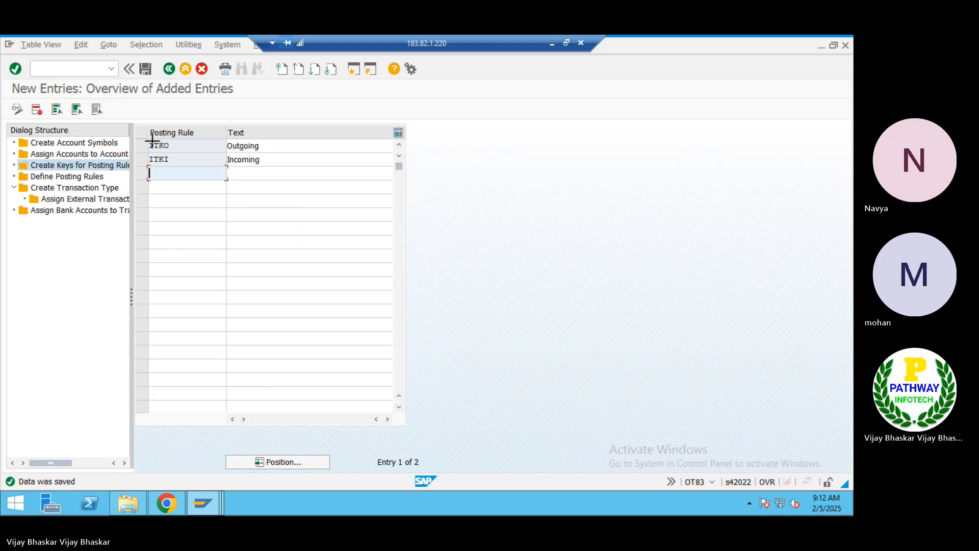
Copy the ITKO and ITKI posting rule key rows for the notes
{"action": "left_click_drag", "start_coordinate": [149, 140], "coordinate": [265, 170]}
{"action": "key", "text": "ctrl+c"}
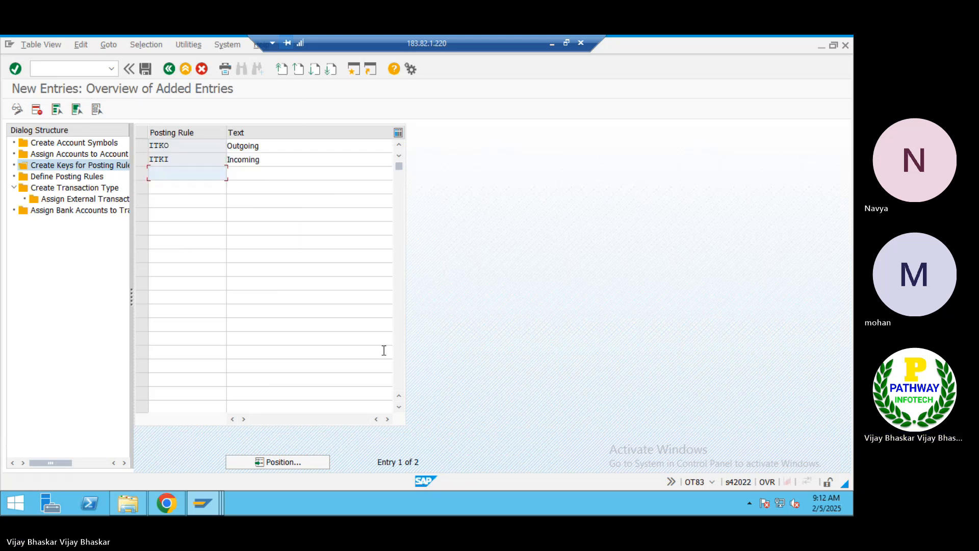
{"action": "left_click", "coordinate": [550, 44]}
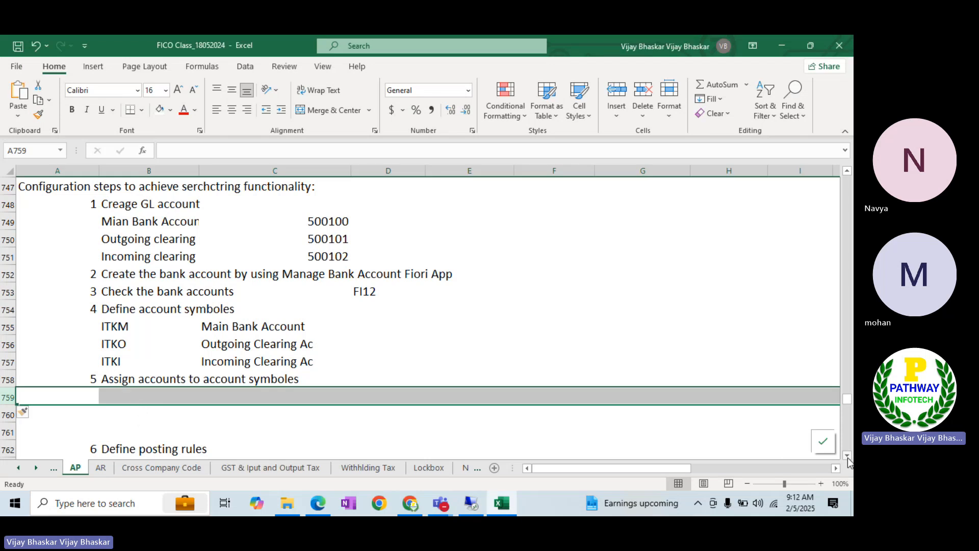
Insert blank rows before the EBS deletion notes and paste ITKO Outgoing and ITKI Incoming under step 6
{"action": "scroll", "coordinate": [848, 458], "scroll_direction": "down", "scroll_amount": 2}
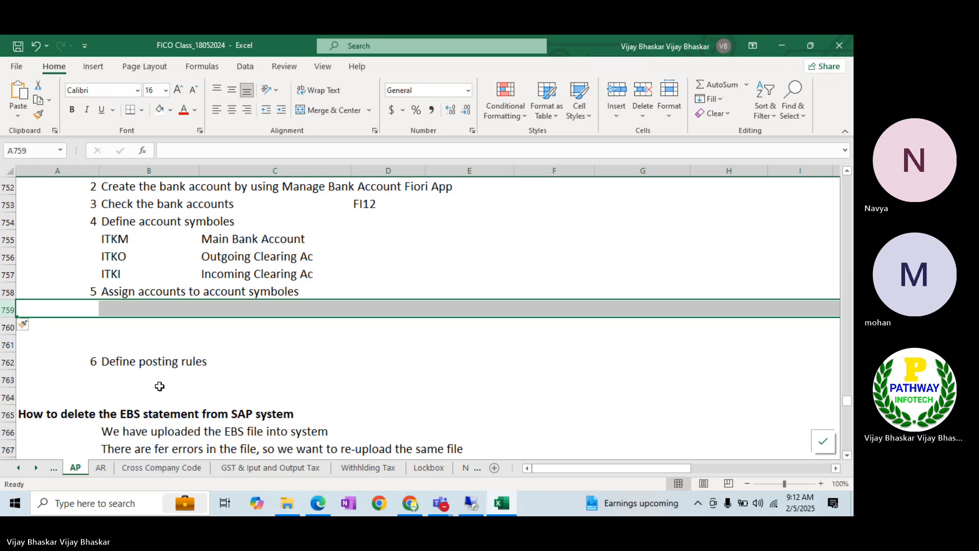
{"action": "left_click", "coordinate": [160, 386]}
{"action": "key", "text": "ctrl+v"}
{"action": "key", "text": "ctrl+z"}
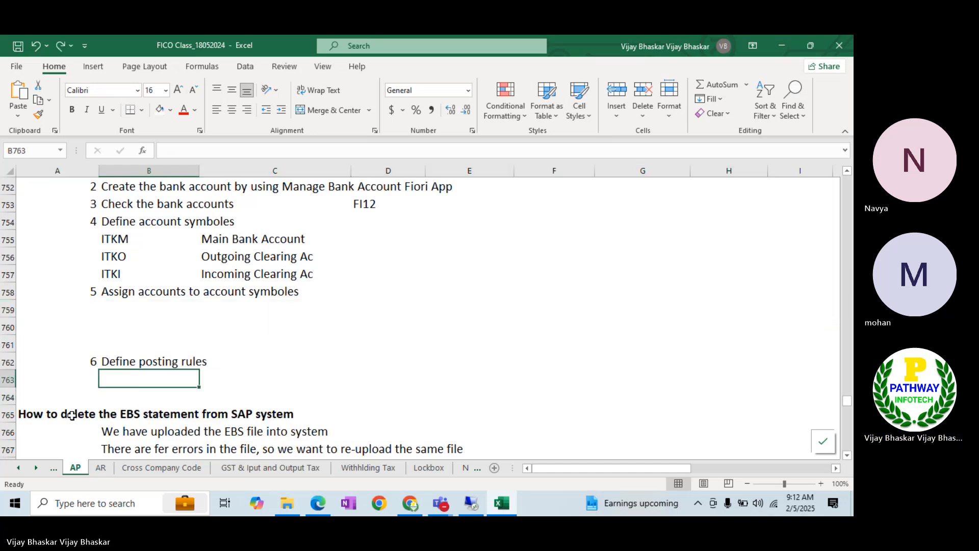
{"action": "left_click", "coordinate": [8, 414]}
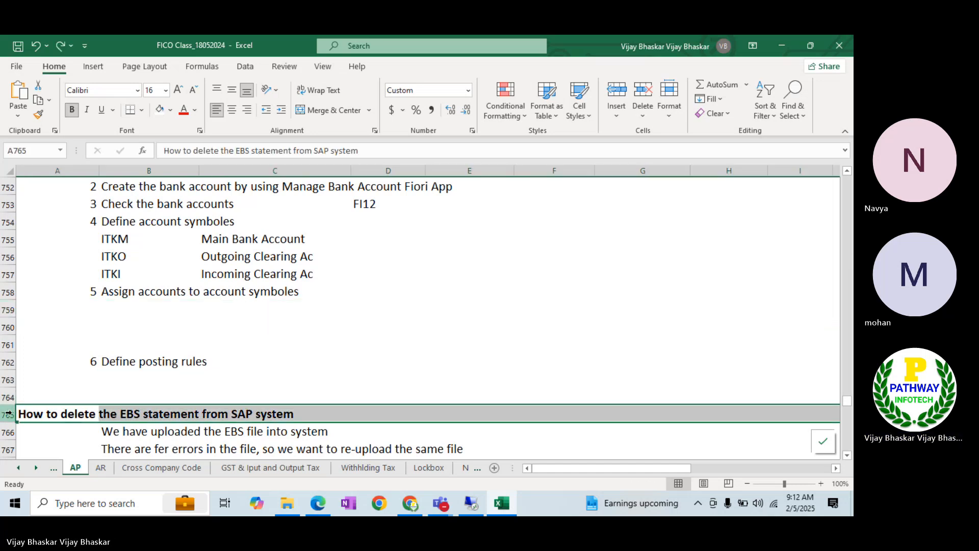
{"action": "key", "text": "ctrl+plus"}
{"action": "key", "text": "ctrl+plus"}
{"action": "key", "text": "ctrl+plus"}
{"action": "left_click", "coordinate": [139, 387]}
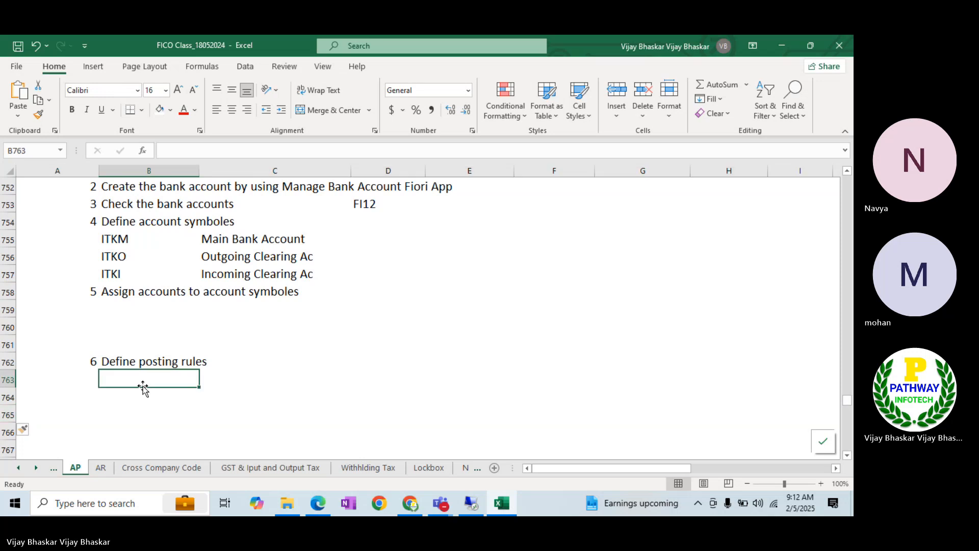
{"action": "key", "text": "ctrl+v"}
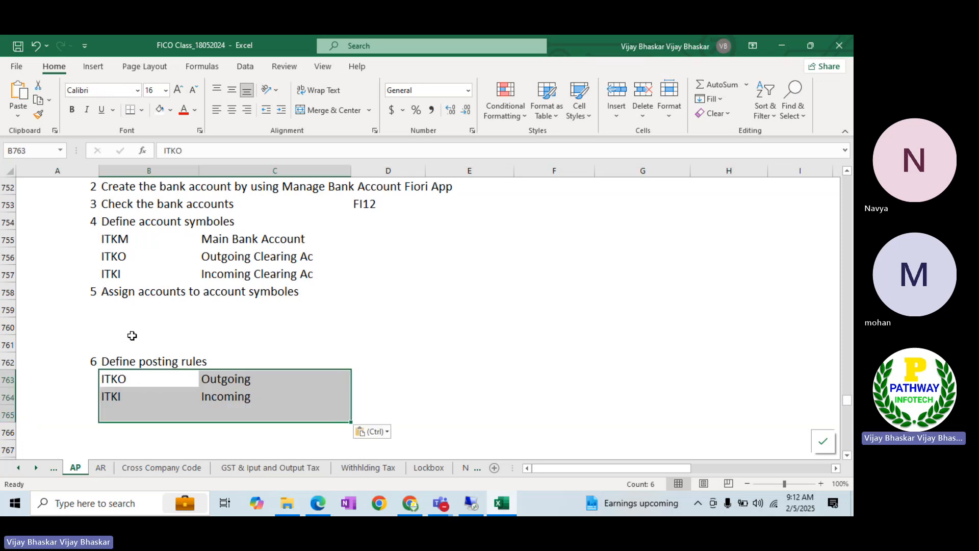
{"action": "left_click", "coordinate": [136, 334]}
{"action": "key", "text": "alt+Tab"}
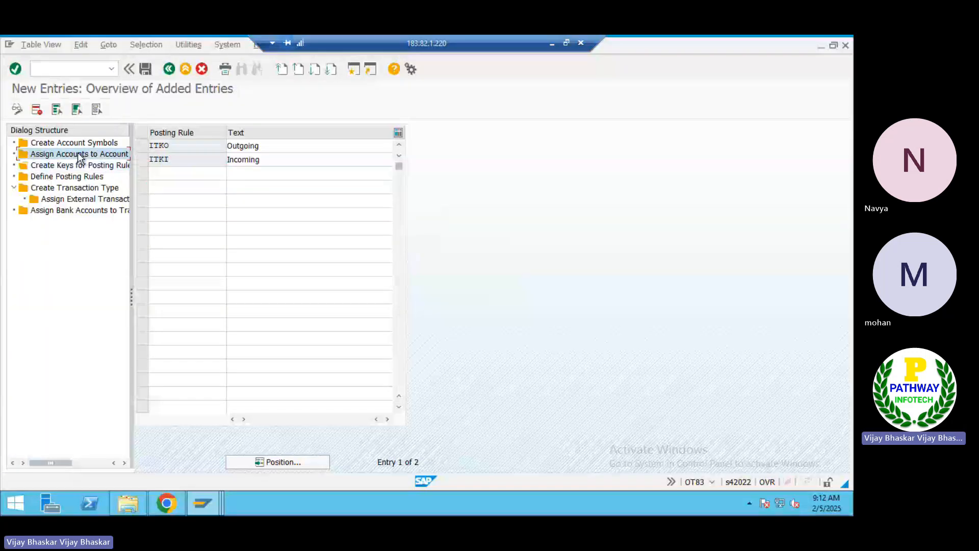
Block-copy the ITKM, ITKO and ITKI rows with G/L accounts 500100–500102 from Assign Accounts to Account Symbol
{"action": "double_click", "coordinate": [78, 152]}
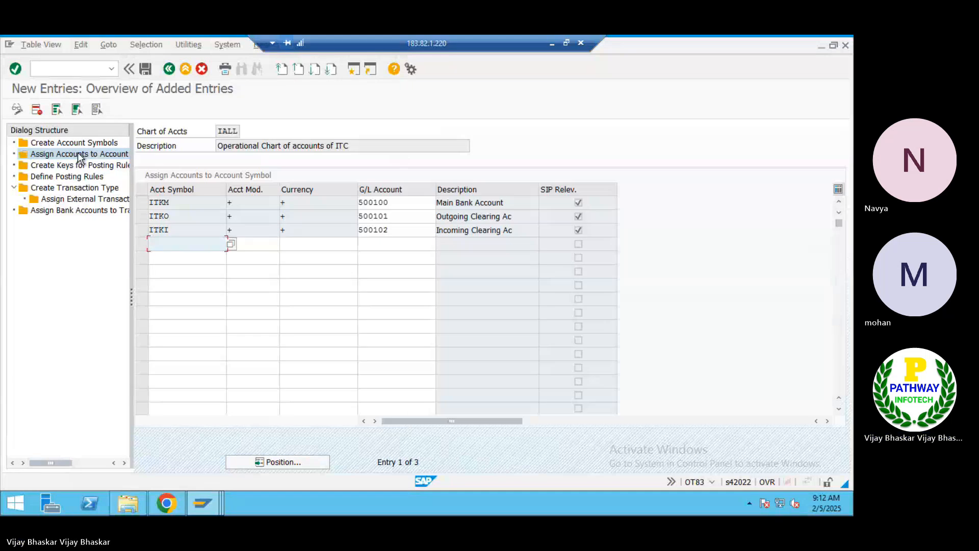
{"action": "key", "text": "ctrl+y"}
{"action": "left_click_drag", "start_coordinate": [152, 200], "coordinate": [510, 230]}
{"action": "key", "text": "ctrl+c"}
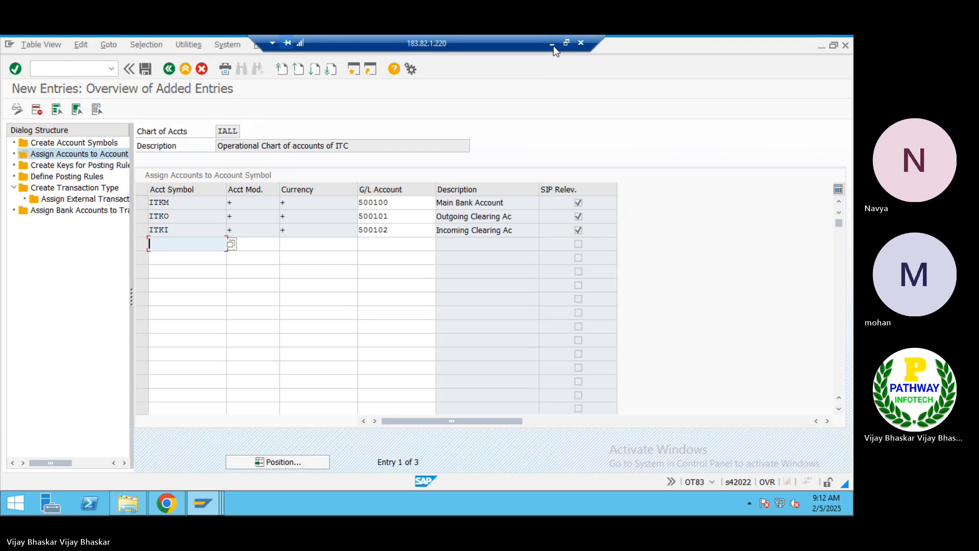
{"action": "left_click", "coordinate": [552, 44]}
Paste the ITKM, ITKO and ITKI account assignments under step 5 in the notes
{"action": "left_click", "coordinate": [110, 311]}
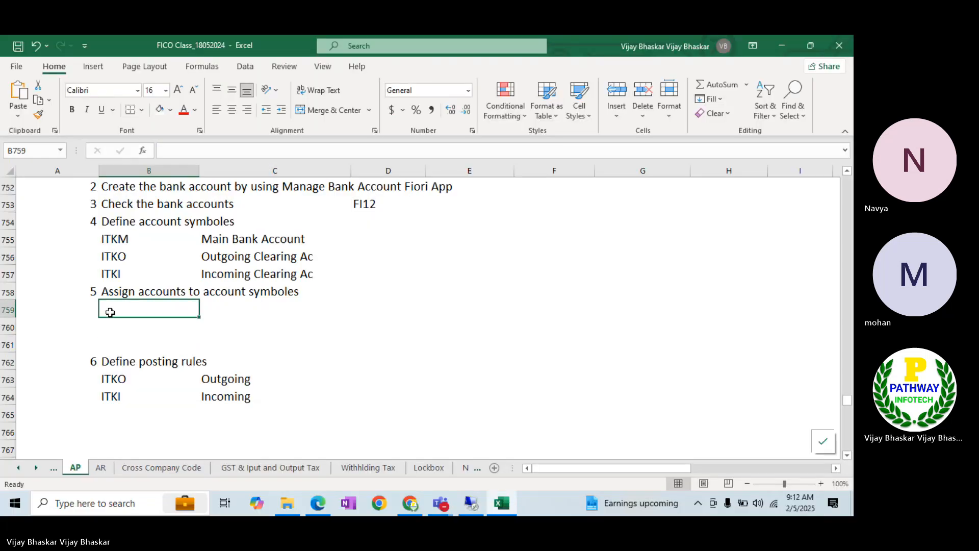
{"action": "key", "text": "ctrl+v"}
{"action": "left_click", "coordinate": [322, 340]}
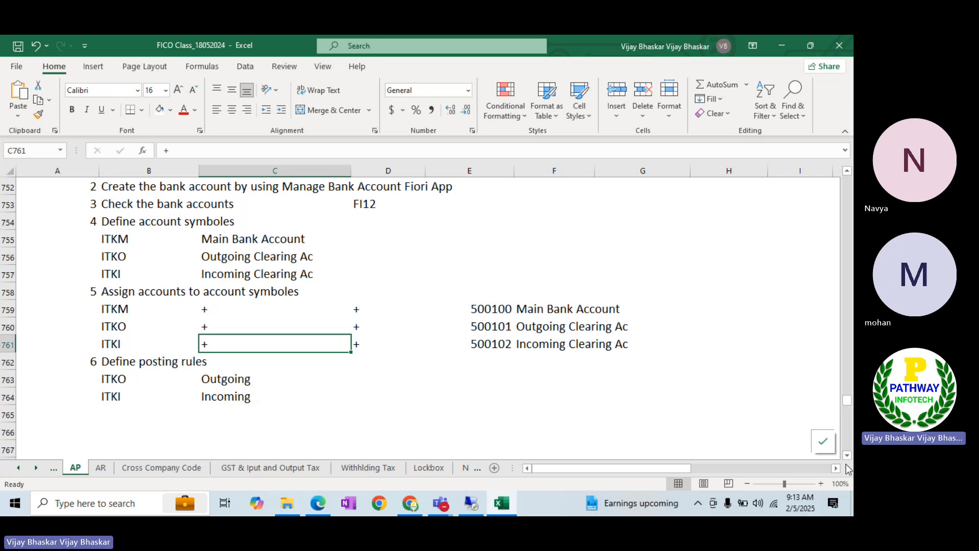
{"action": "scroll", "coordinate": [335, 395], "scroll_direction": "down", "scroll_amount": 1}
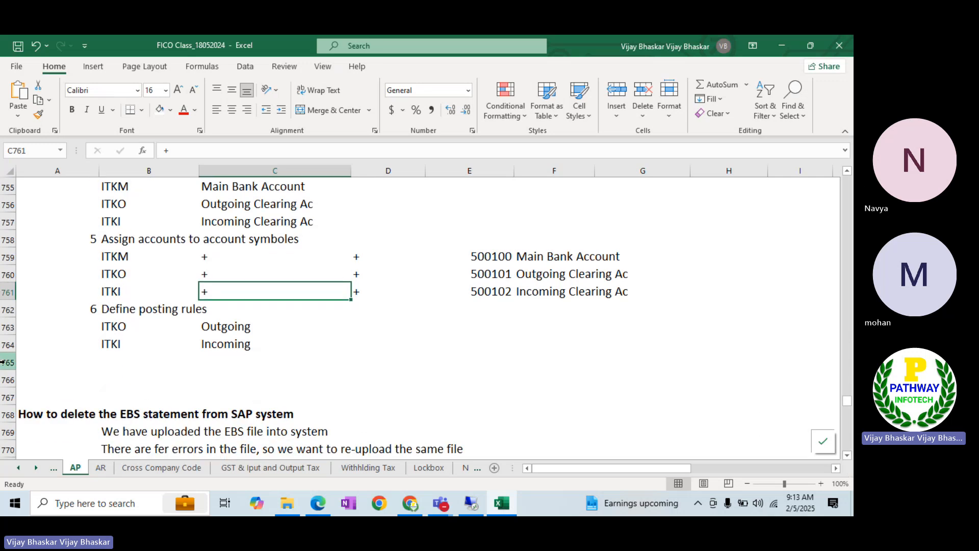
Insert three rows at 765–767 and add step 7 'Create posting rule'
{"action": "left_click_drag", "start_coordinate": [6, 362], "coordinate": [6, 391]}
{"action": "key", "text": "ctrl+shift+plus"}
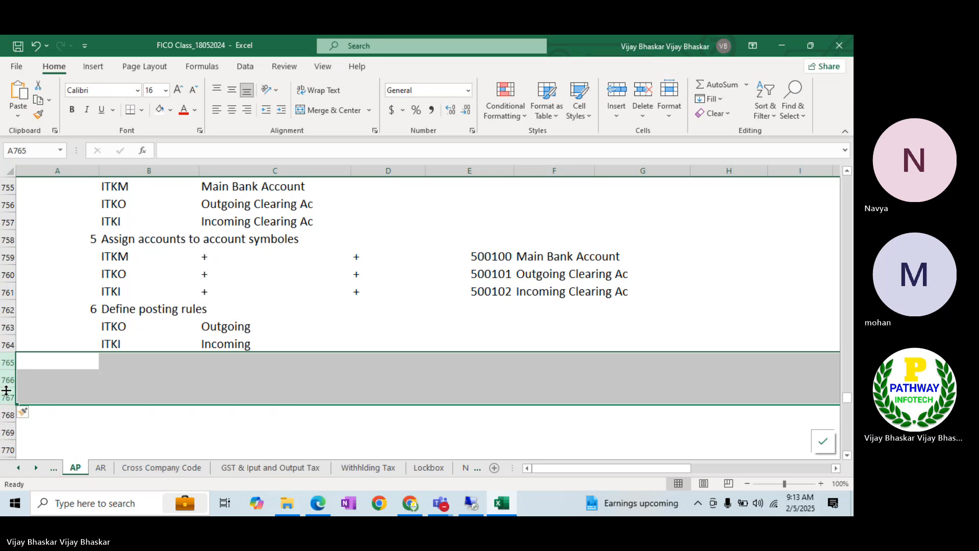
{"action": "left_click", "coordinate": [82, 368]}
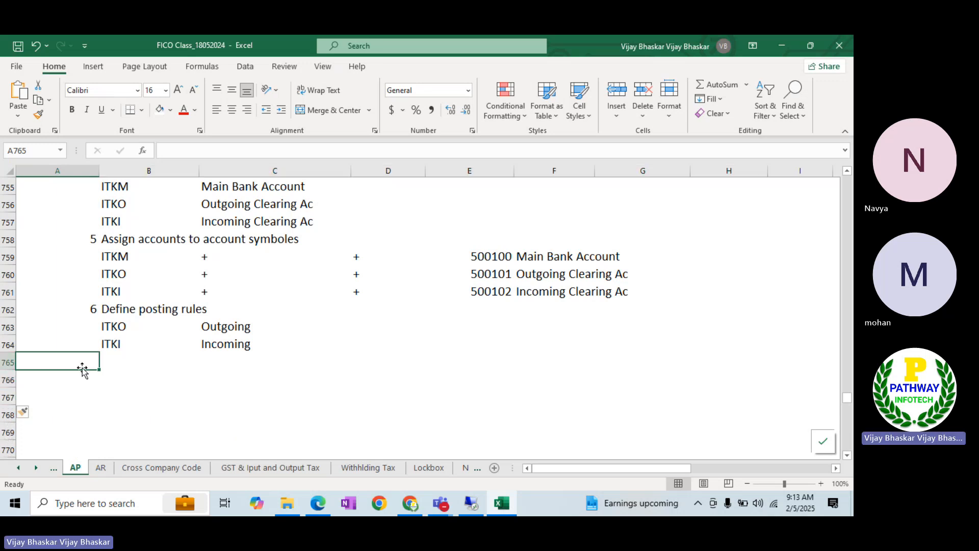
{"action": "type", "text": "7"}
{"action": "key", "text": "Tab"}
{"action": "type", "text": "Cr"}
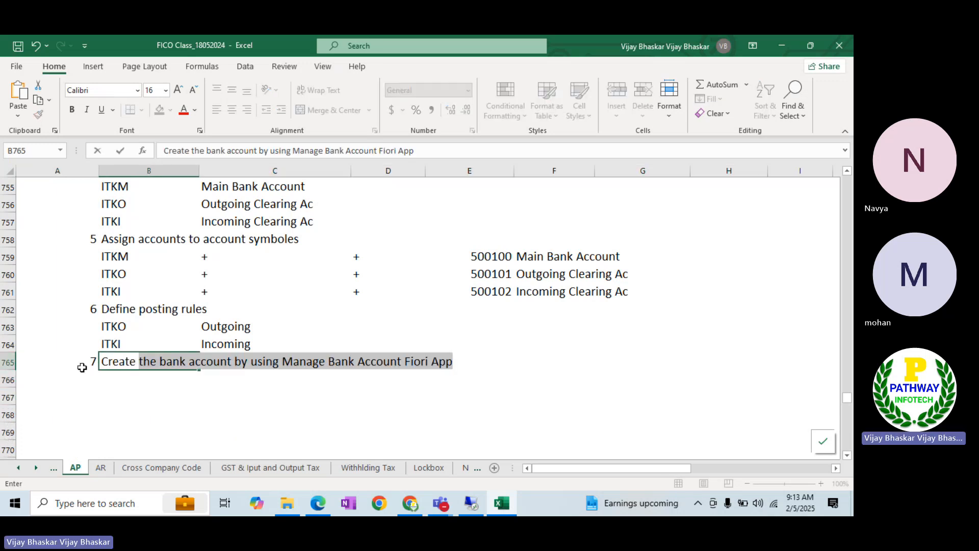
{"action": "type", "text": "posting rule"}
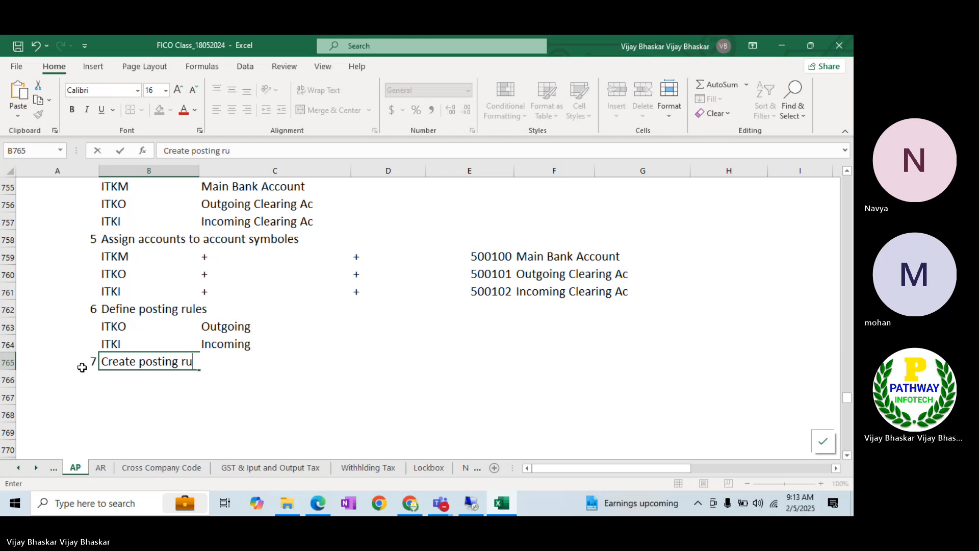
{"action": "key", "text": "Return"}
{"action": "key", "text": "alt+Tab"}
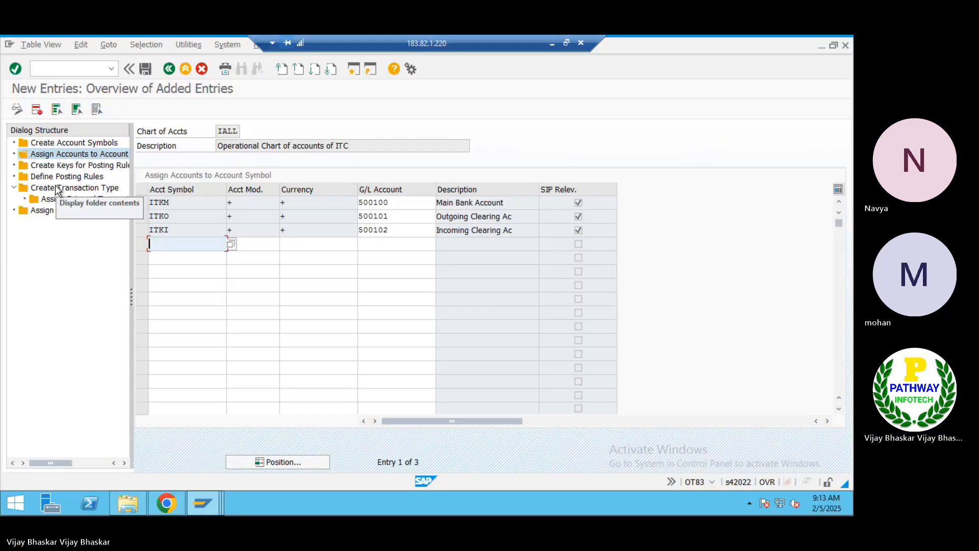
Inspect the BAI_ITIN transaction type and existing posting rules, then edit step 7's text in Excel
{"action": "left_click", "coordinate": [58, 191]}
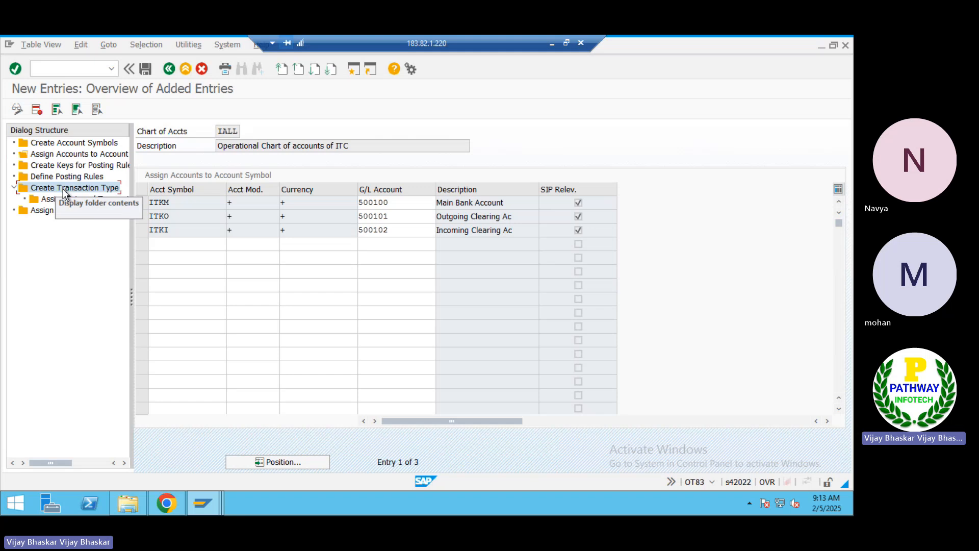
{"action": "double_click", "coordinate": [65, 193]}
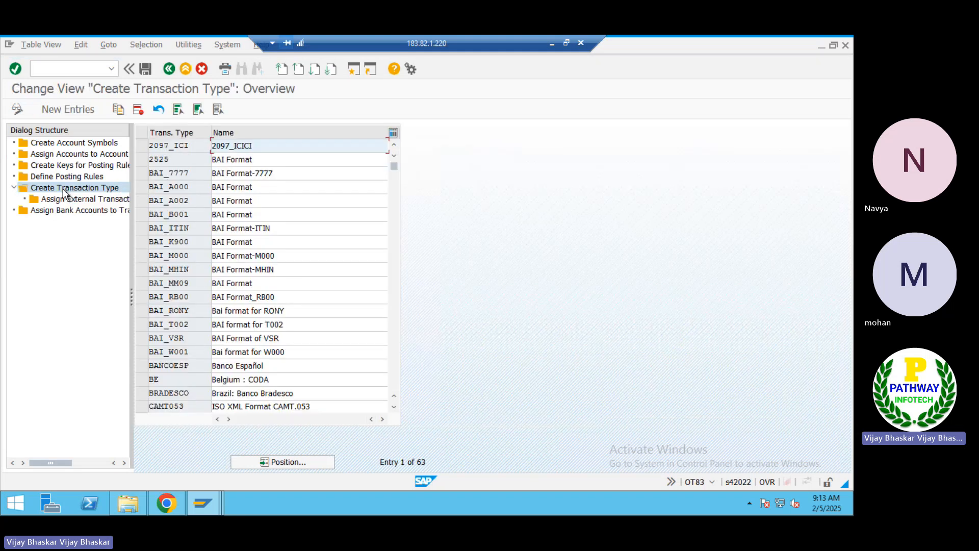
{"action": "left_click", "coordinate": [142, 228]}
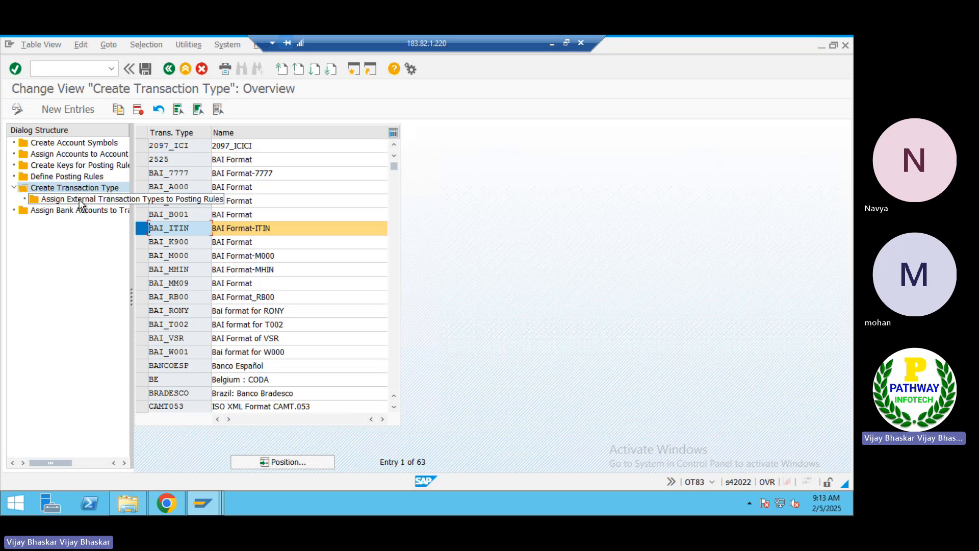
{"action": "double_click", "coordinate": [64, 176]}
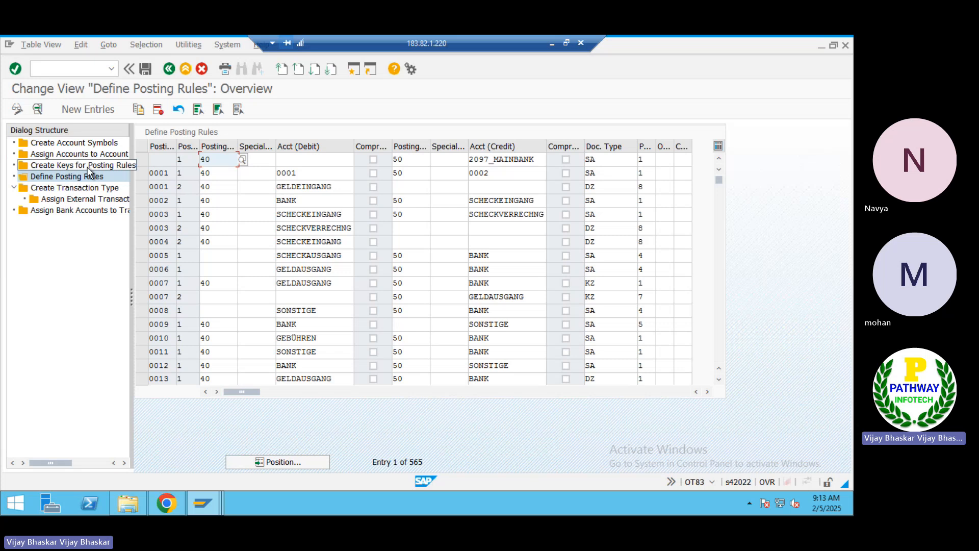
{"action": "left_click", "coordinate": [88, 166]}
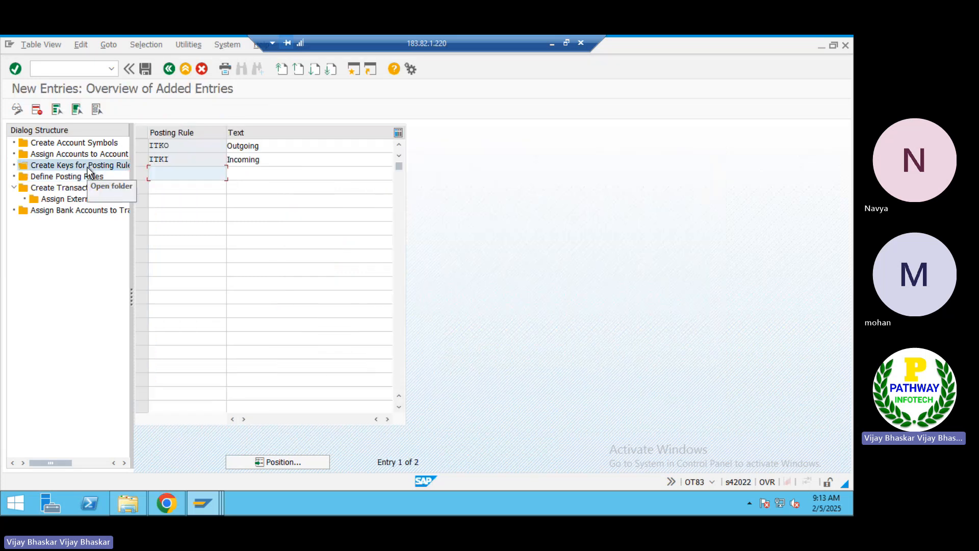
{"action": "left_click", "coordinate": [550, 41]}
{"action": "double_click", "coordinate": [139, 361]}
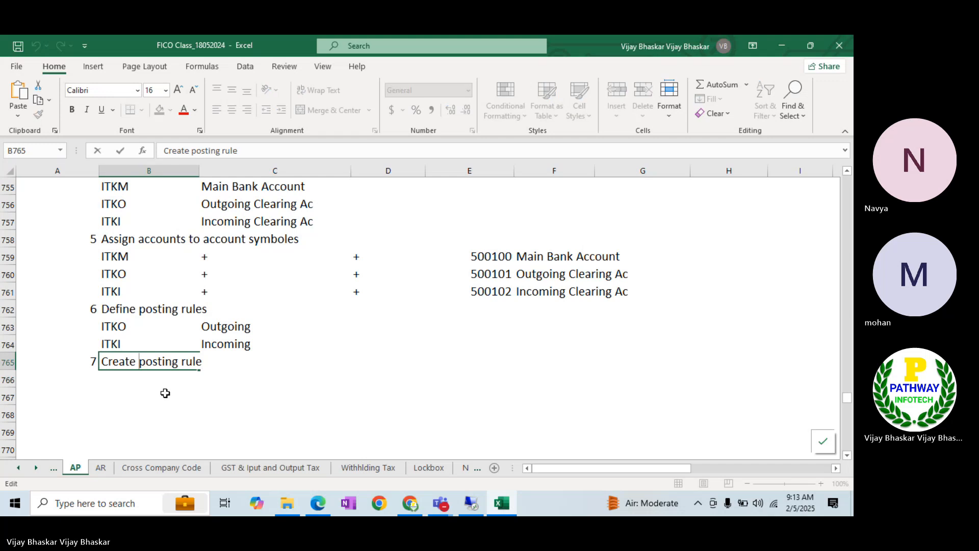
Rename step 6 in the Excel notes to 'Create keys for the posting rule'
{"action": "type", "text": "keys for the"}
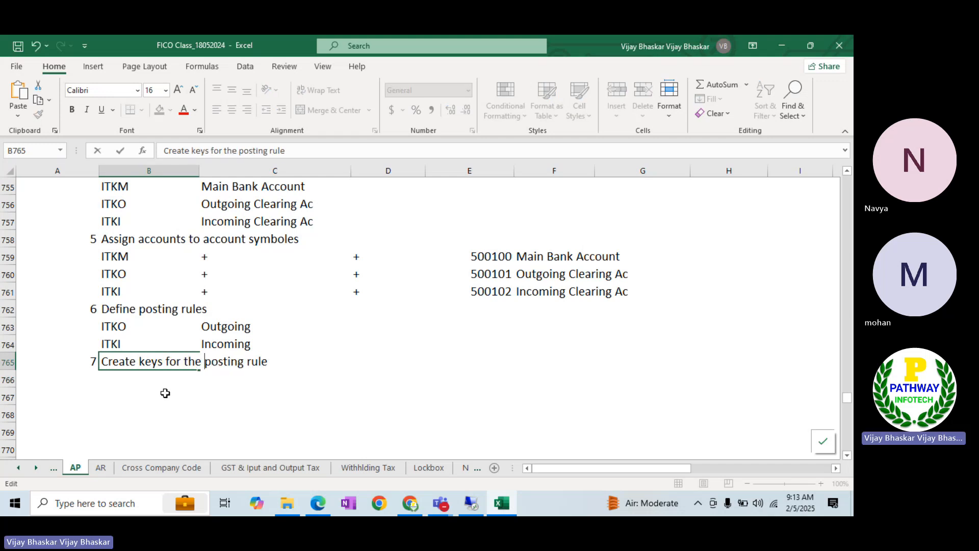
{"action": "key", "text": "Return"}
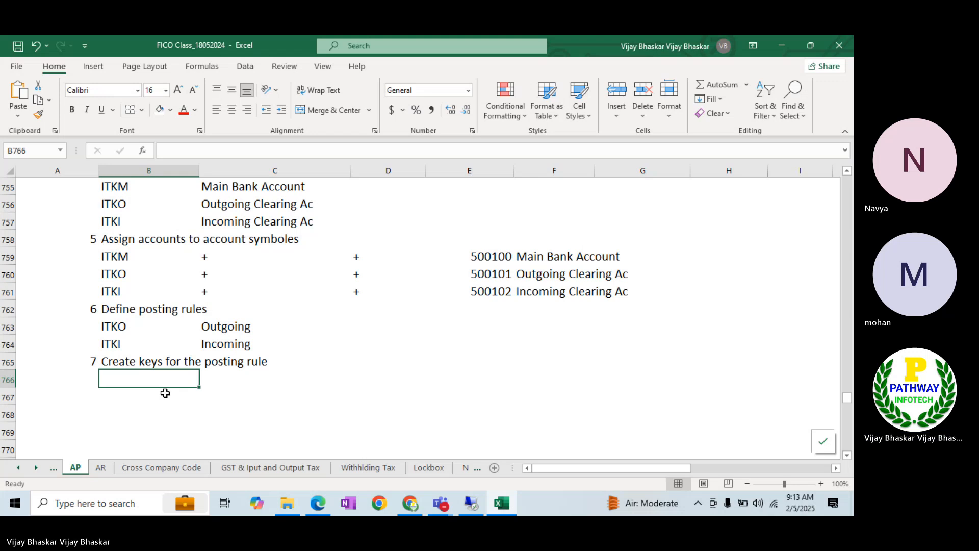
{"action": "left_click", "coordinate": [124, 360]}
{"action": "key", "text": "ctrl+x"}
{"action": "key", "text": "Up"}
{"action": "key", "text": "Up"}
{"action": "key", "text": "Up"}
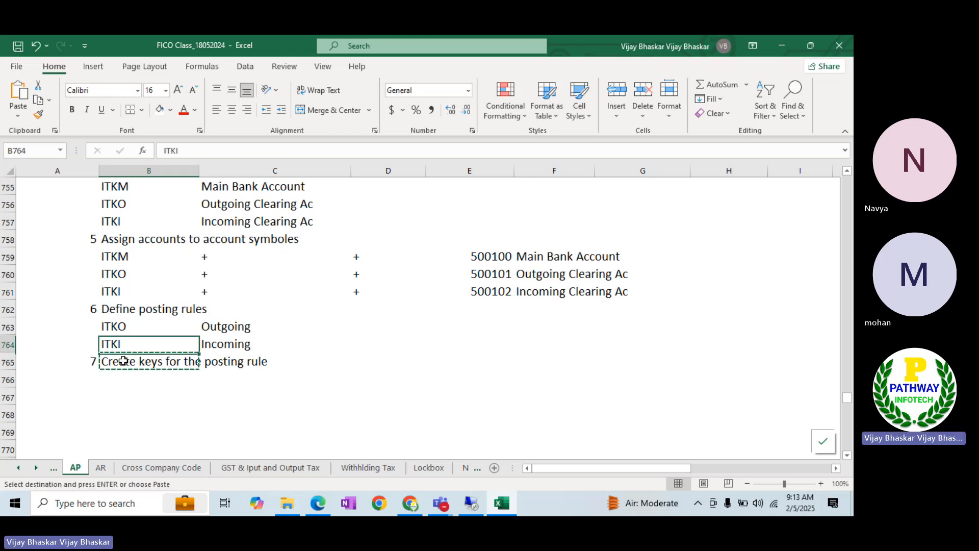
{"action": "key", "text": "ctrl+v"}
{"action": "key", "text": "Down"}
Enter 'Derifn eposting rule' as the step 7 text and return to SAP
{"action": "left_click", "coordinate": [124, 360]}
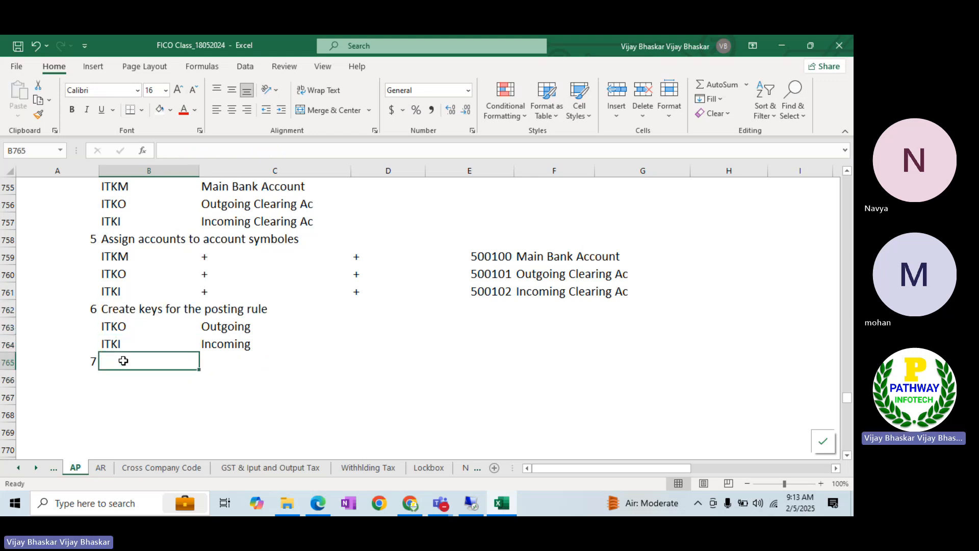
{"action": "type", "text": "Derifn eposting rule"}
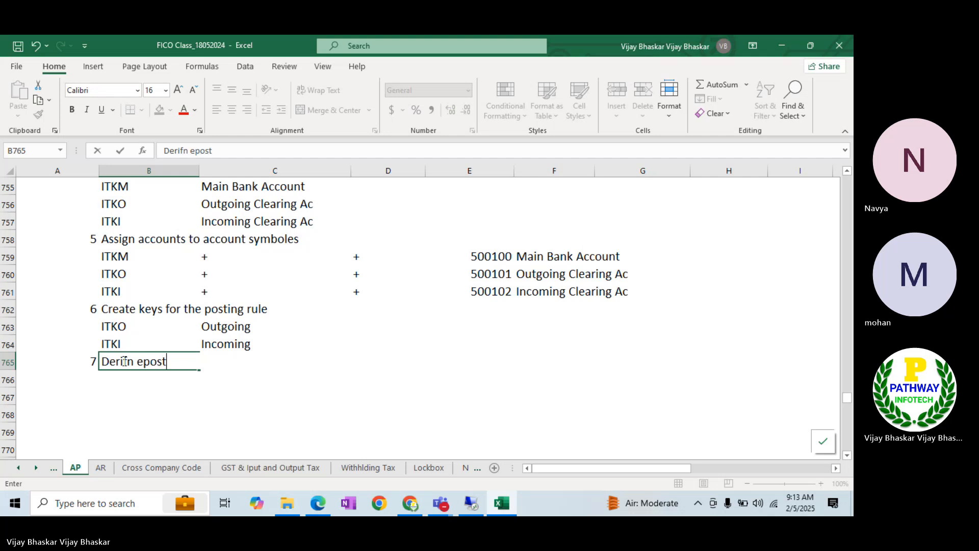
{"action": "key", "text": "ctrl+Return"}
{"action": "key", "text": "Return"}
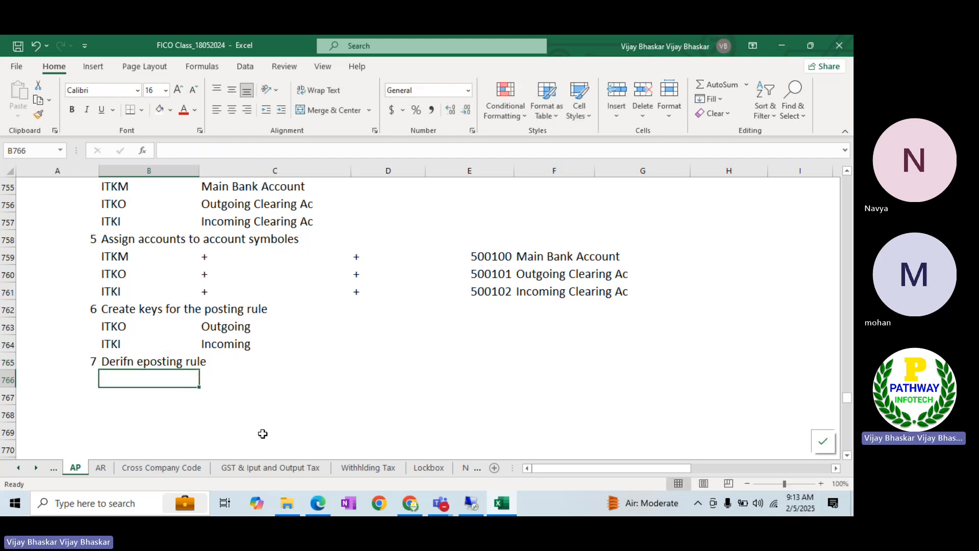
{"action": "key", "text": "alt+Tab"}
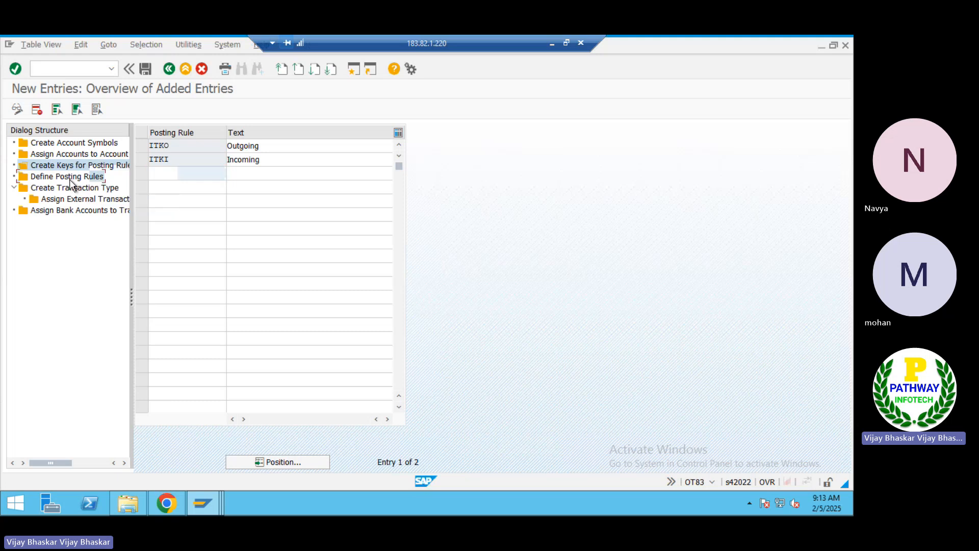
In Define Posting Rules, locate and select posting rule 252E to use as a template
{"action": "double_click", "coordinate": [69, 177]}
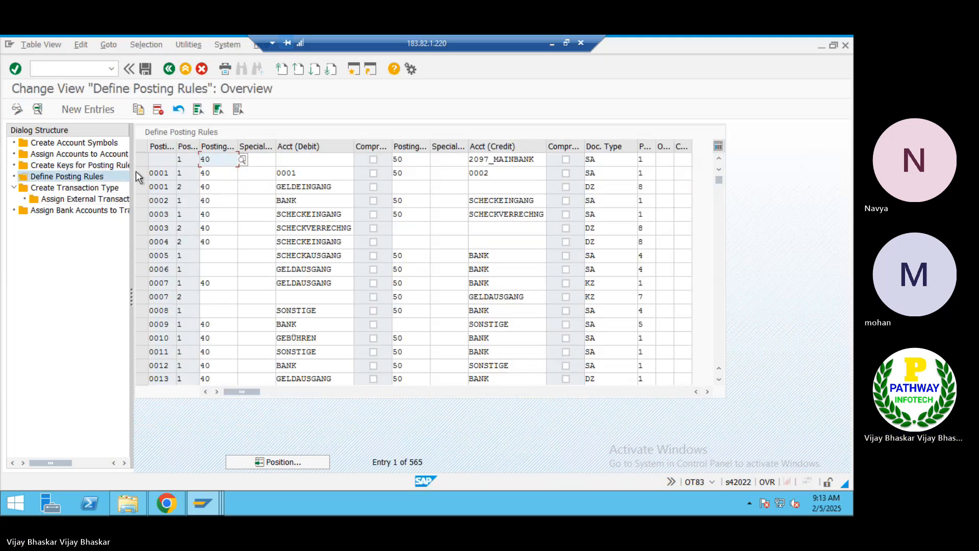
{"action": "left_click", "coordinate": [94, 110]}
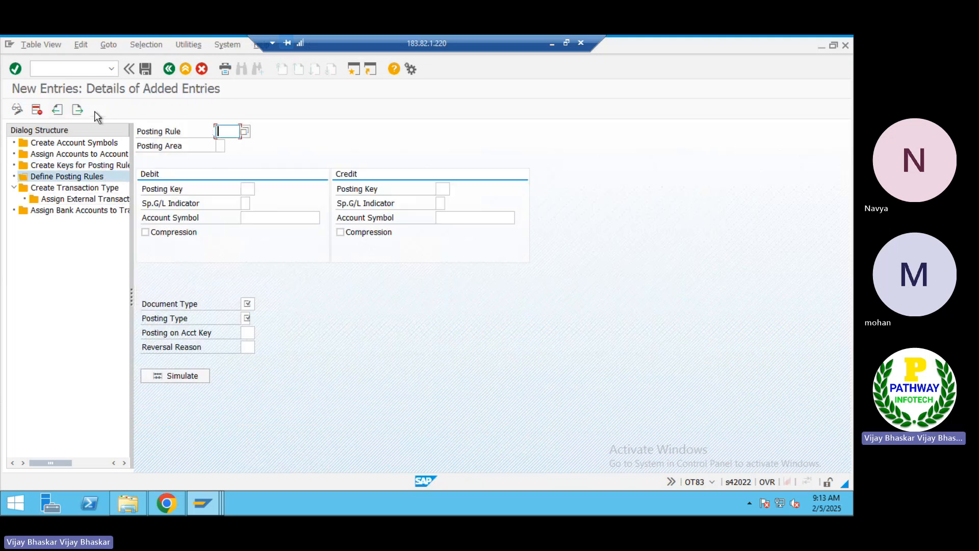
{"action": "left_click", "coordinate": [201, 73]}
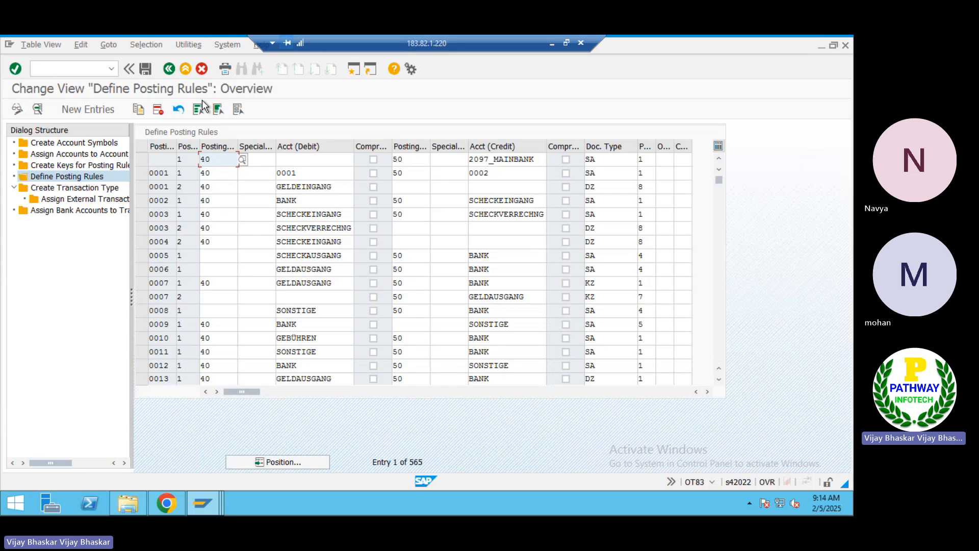
{"action": "left_click", "coordinate": [304, 462]}
{"action": "type", "text": "2"}
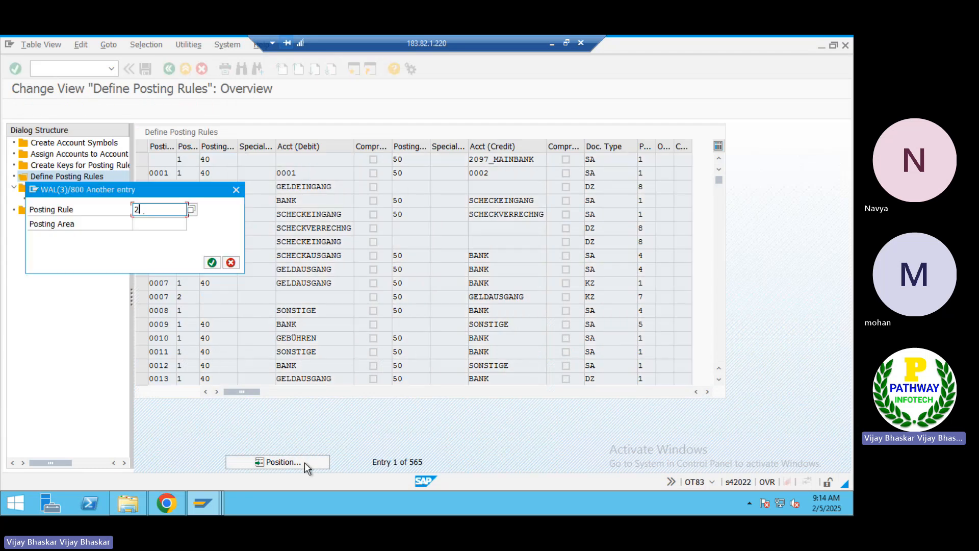
{"action": "type", "text": "52E"}
{"action": "key", "text": "Return"}
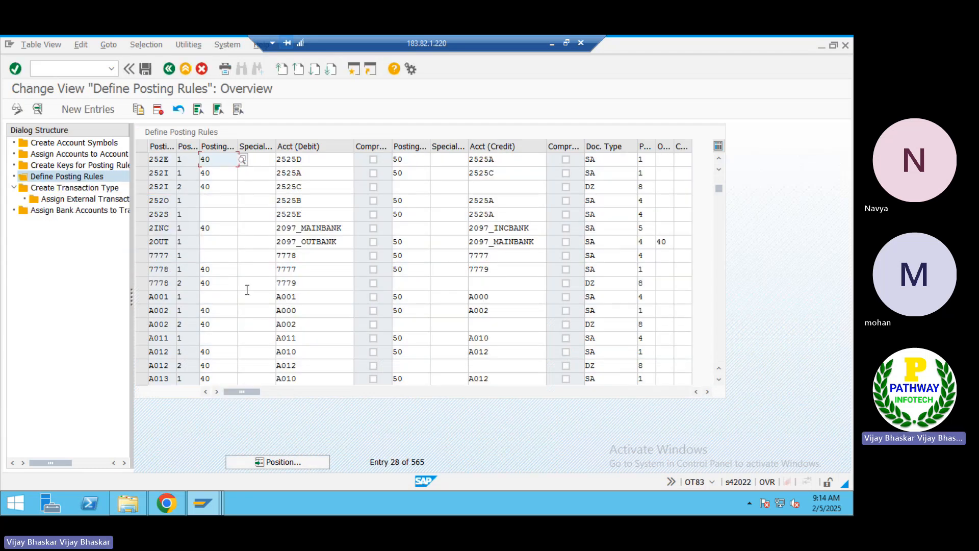
{"action": "left_click", "coordinate": [143, 159]}
Copy rule 252E as new posting rule ITKO and enter debit symbol ITKO
{"action": "left_click", "coordinate": [139, 110]}
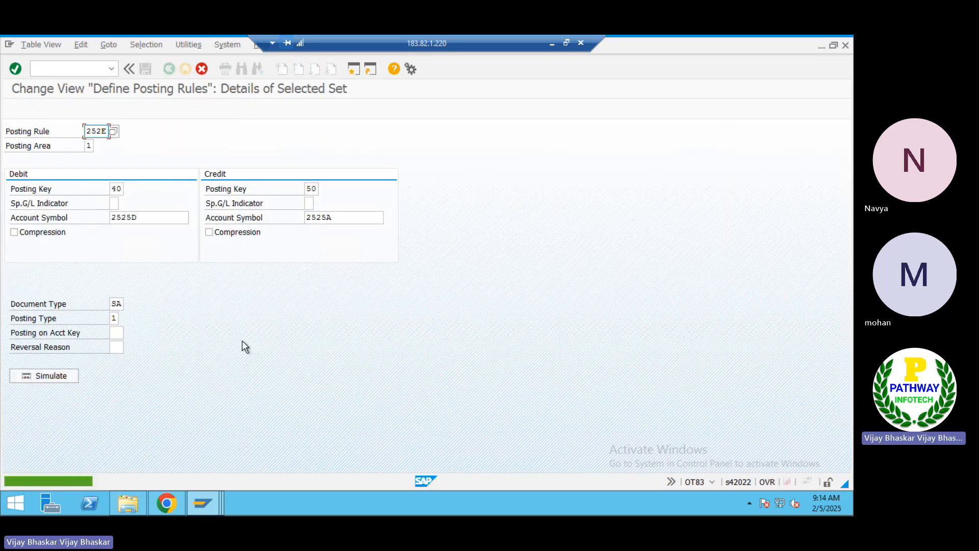
{"action": "key", "text": "BackSpace"}
{"action": "key", "text": "BackSpace"}
{"action": "key", "text": "BackSpace"}
{"action": "key", "text": "BackSpace"}
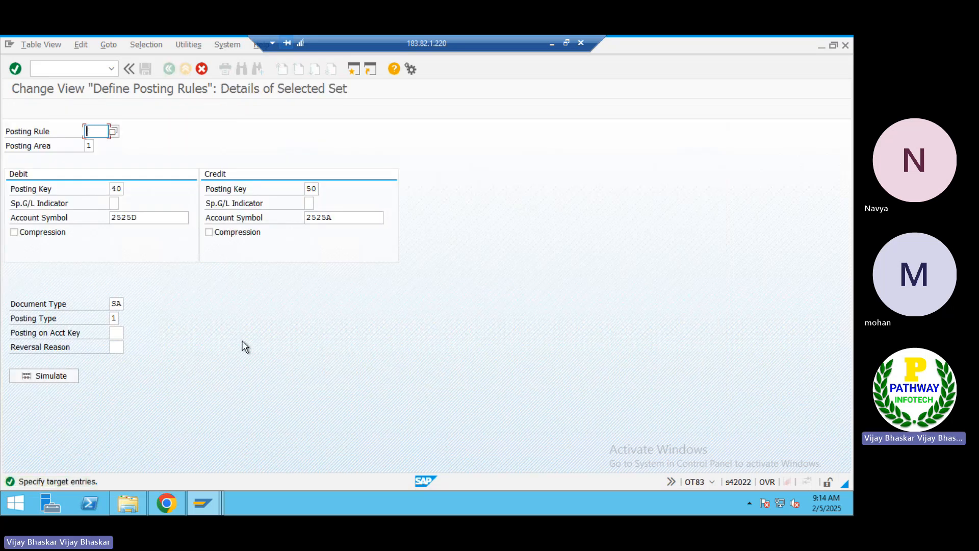
{"action": "type", "text": "ITKO"}
{"action": "key", "text": "Tab"}
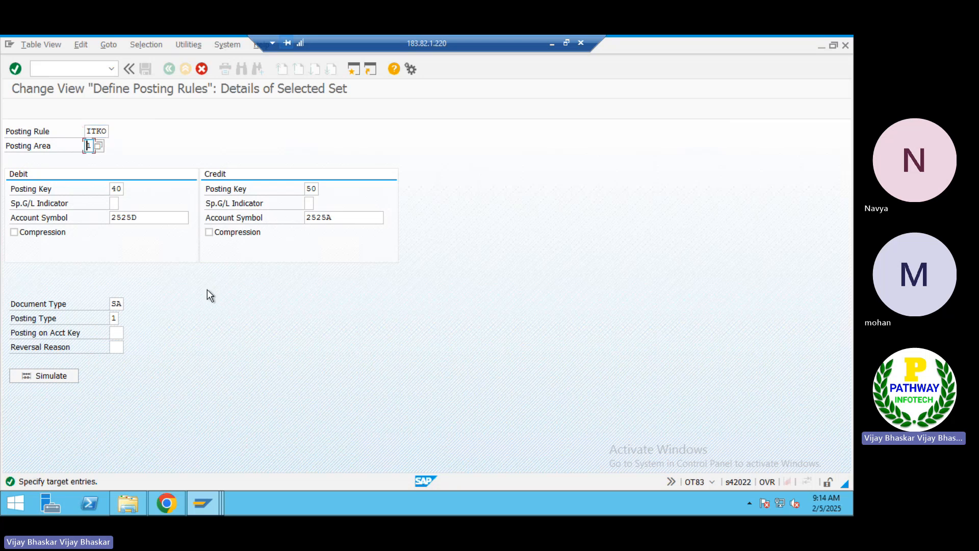
{"action": "left_click", "coordinate": [147, 220]}
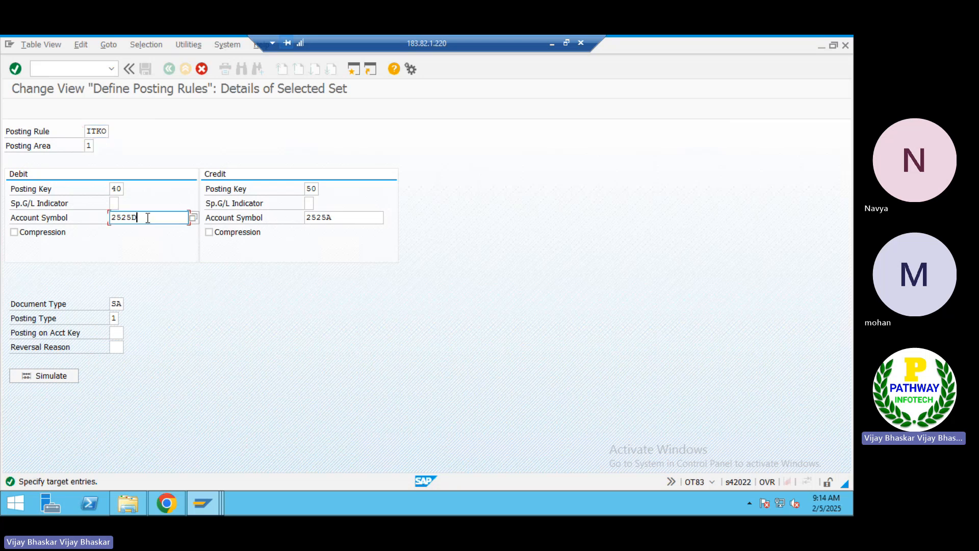
{"action": "key", "text": "BackSpace"}
{"action": "key", "text": "BackSpace"}
{"action": "key", "text": "BackSpace"}
{"action": "key", "text": "BackSpace"}
{"action": "key", "text": "BackSpace"}
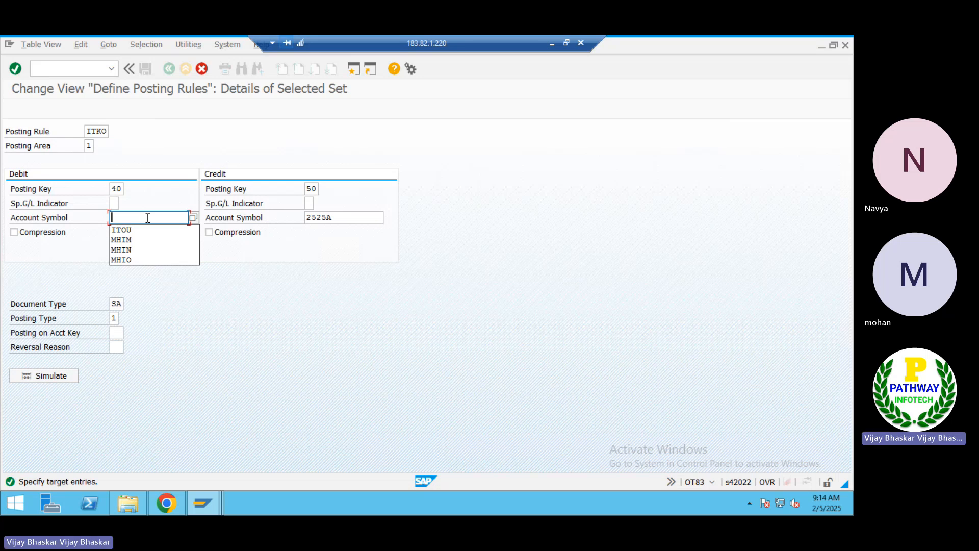
{"action": "type", "text": "IT"}
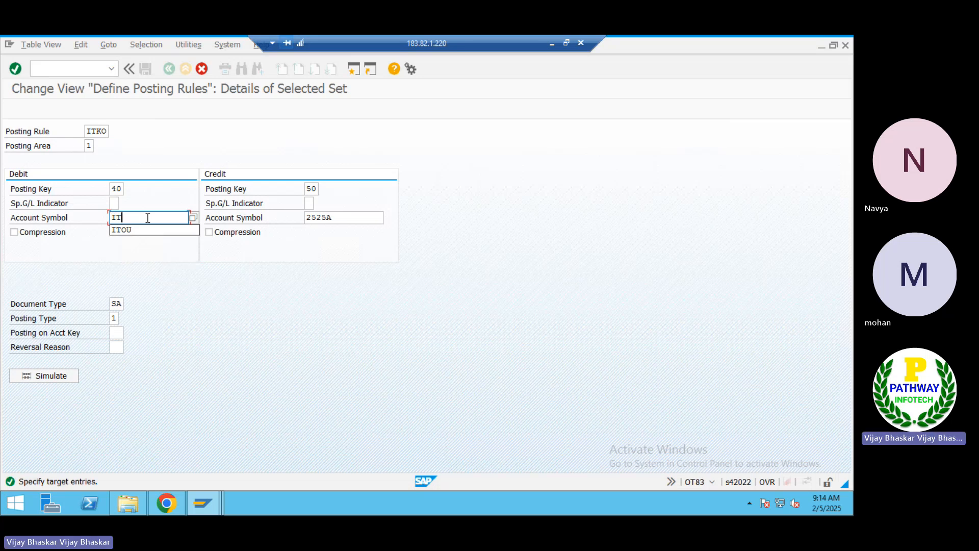
{"action": "type", "text": "KO"}
Search the account symbol list for ITKO (hit limit 999) and pick it as debit symbol
{"action": "left_click", "coordinate": [193, 218]}
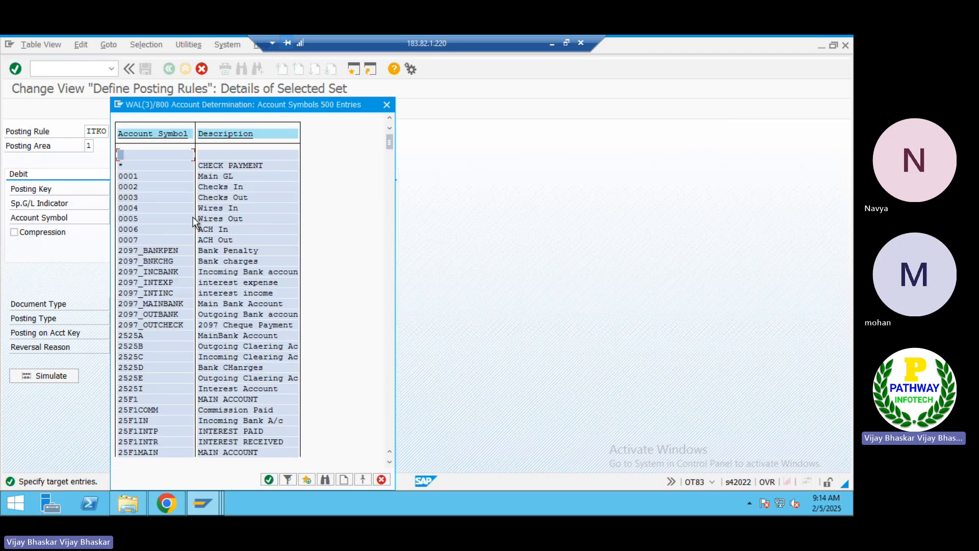
{"action": "left_click", "coordinate": [323, 480]}
{"action": "type", "text": "ITKO"}
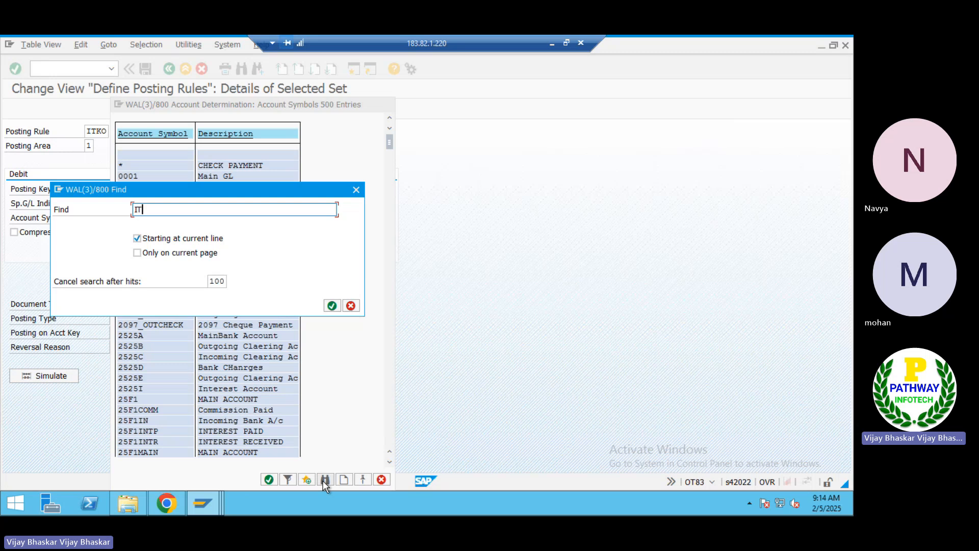
{"action": "key", "text": "Tab"}
{"action": "key", "text": "space"}
{"action": "key", "text": "Tab"}
{"action": "key", "text": "Tab"}
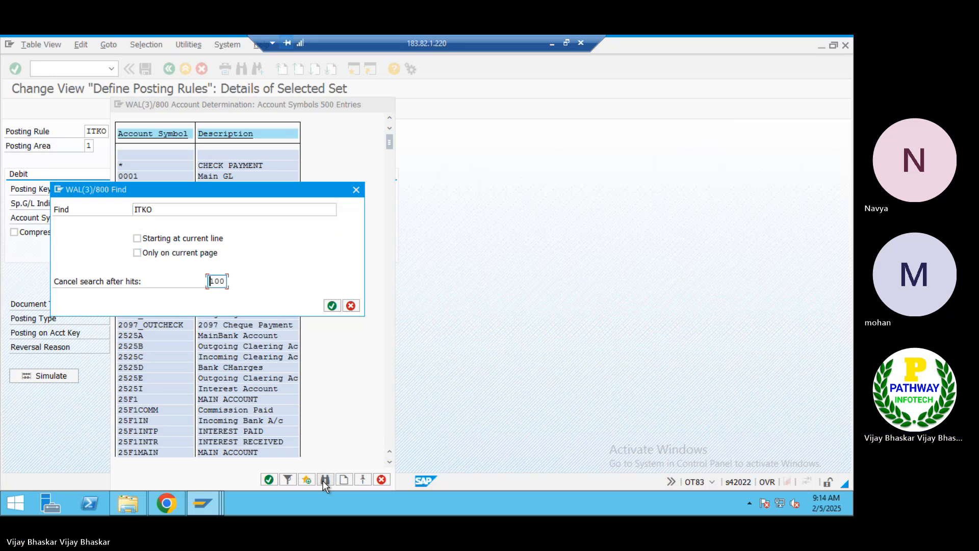
{"action": "type", "text": "999"}
{"action": "key", "text": "Return"}
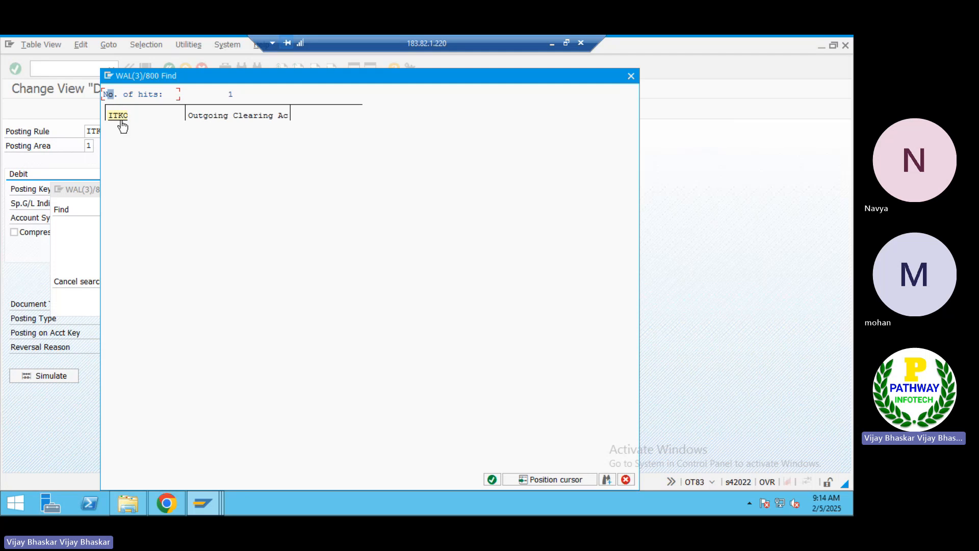
{"action": "left_click", "coordinate": [121, 121]}
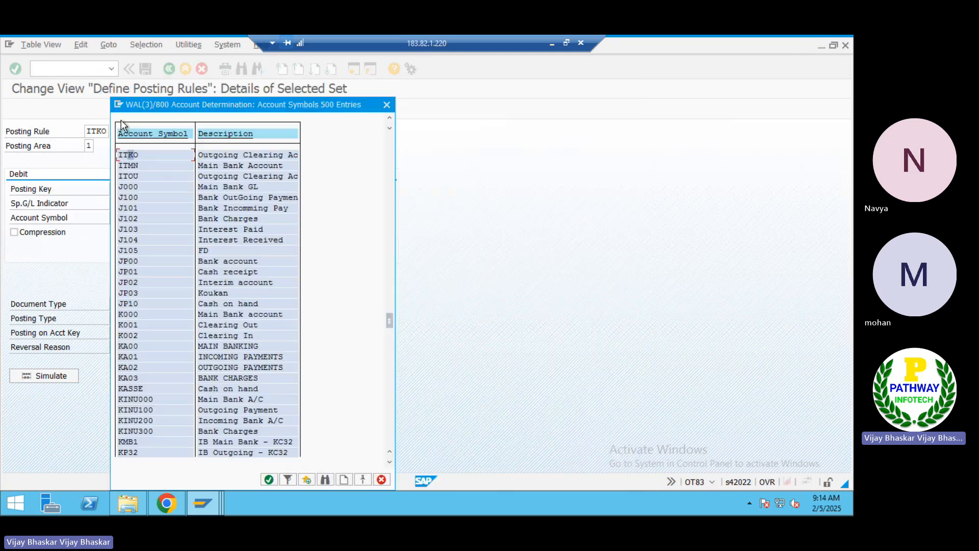
{"action": "double_click", "coordinate": [131, 155]}
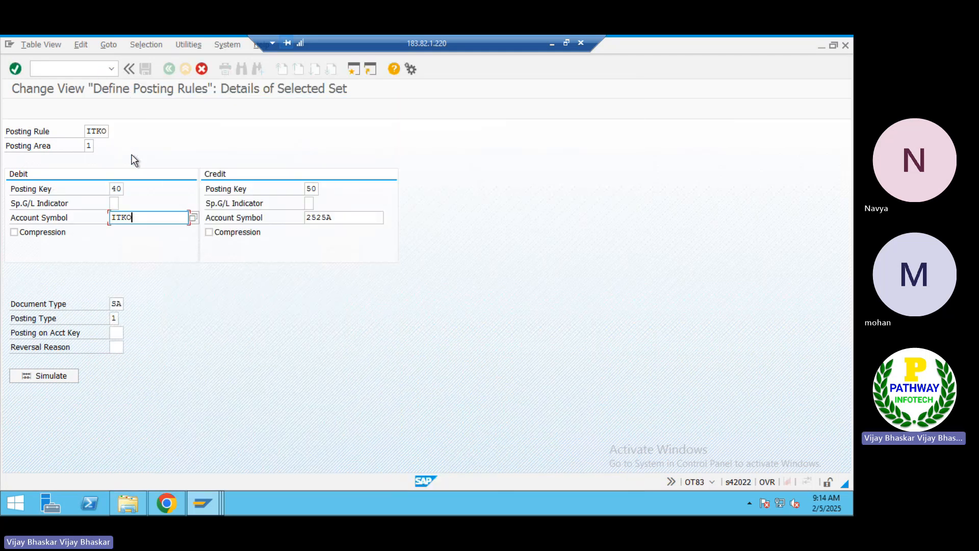
Set the credit account symbol to ITKM and confirm the ITKO posting rule
{"action": "left_click", "coordinate": [347, 218]}
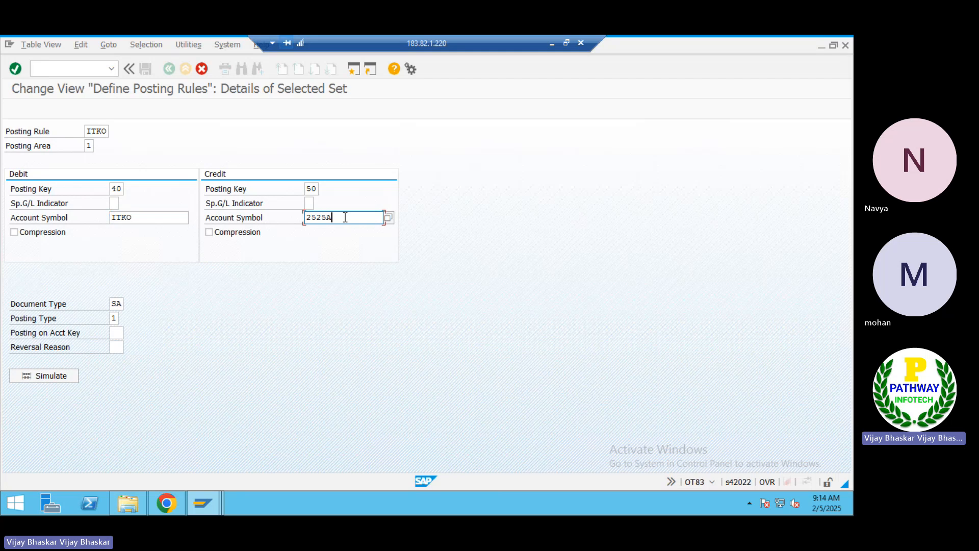
{"action": "key", "text": "BackSpace"}
{"action": "key", "text": "BackSpace"}
{"action": "key", "text": "BackSpace"}
{"action": "key", "text": "BackSpace"}
{"action": "key", "text": "BackSpace"}
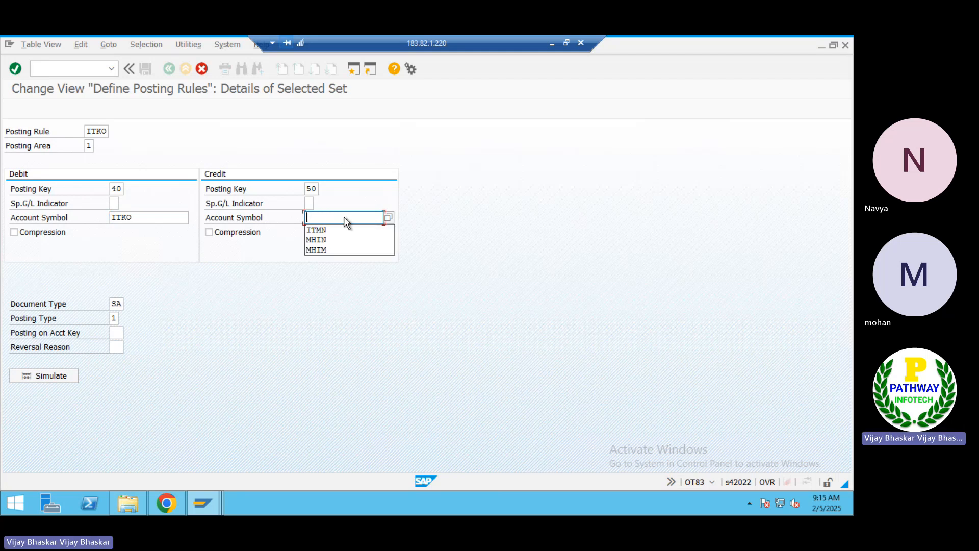
{"action": "type", "text": "ITK"}
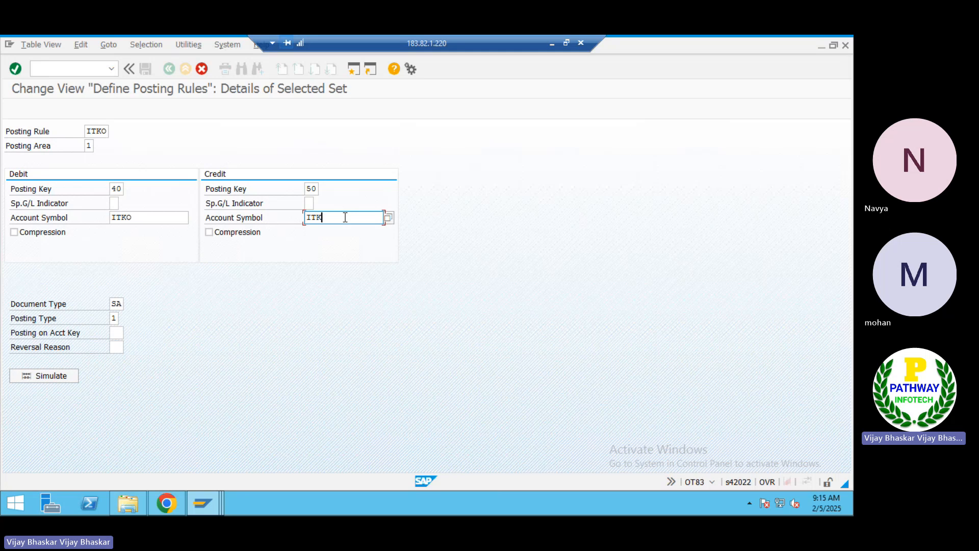
{"action": "type", "text": "M"}
{"action": "key", "text": "Return"}
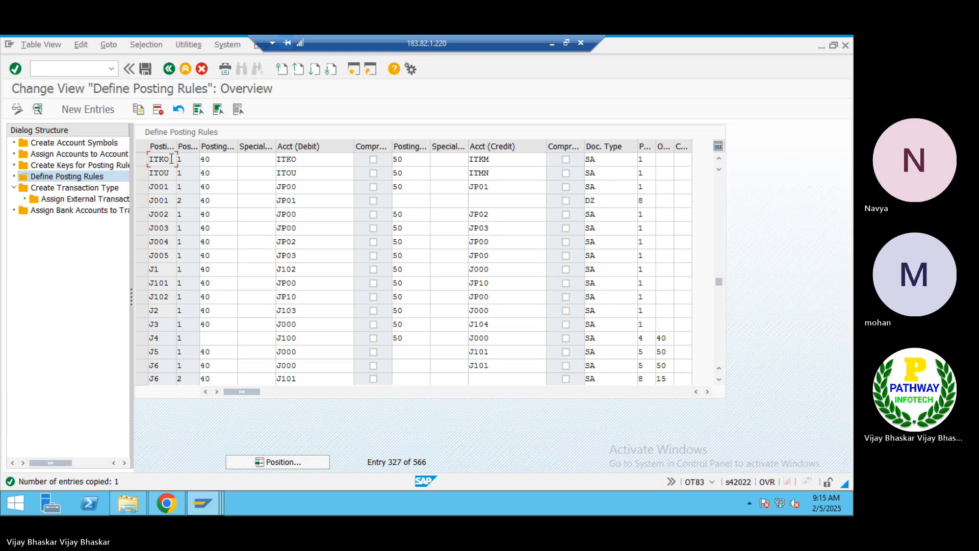
Save posting rule ITKO, paste ITKO into the Excel notes, and open Create Transaction Type
{"action": "left_click", "coordinate": [144, 71]}
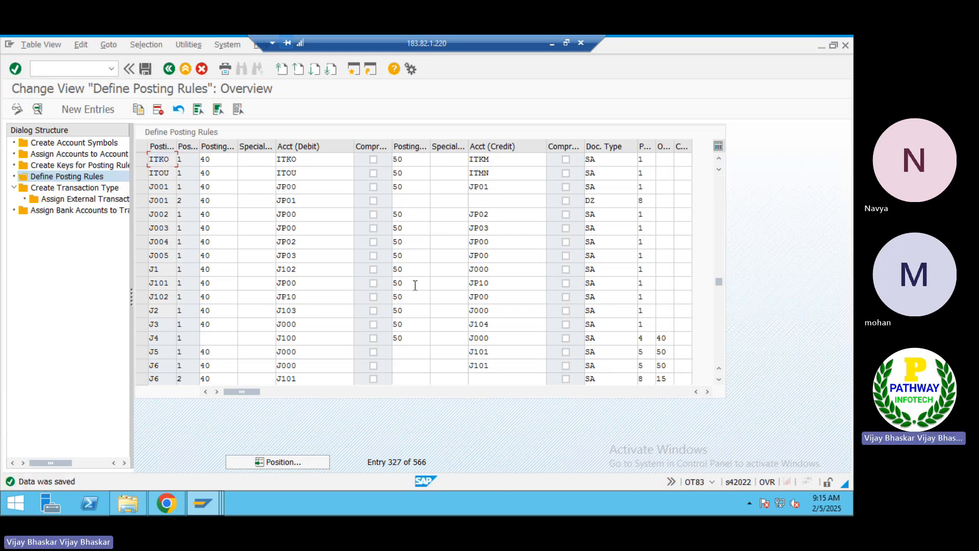
{"action": "left_click", "coordinate": [551, 49]}
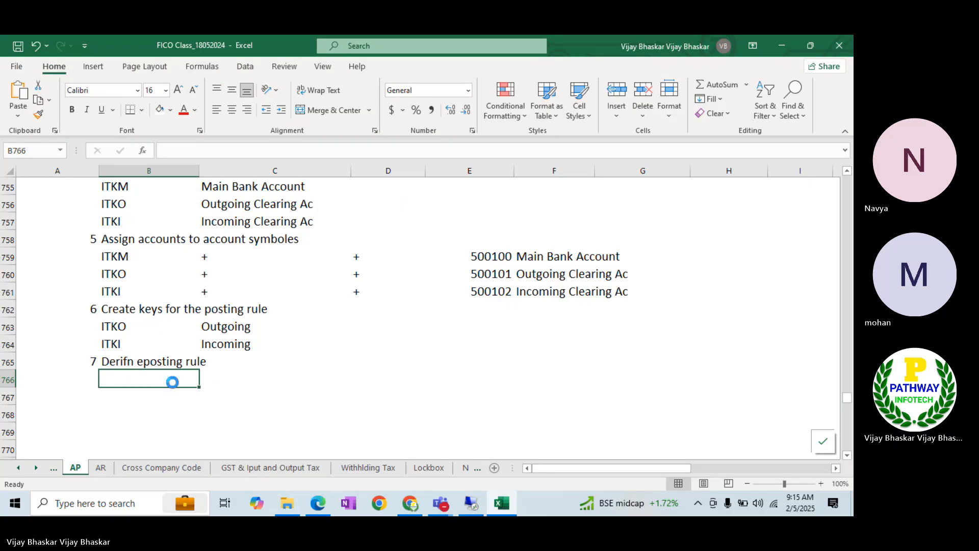
{"action": "type", "text": "ITKO"}
{"action": "key", "text": "alt+Tab"}
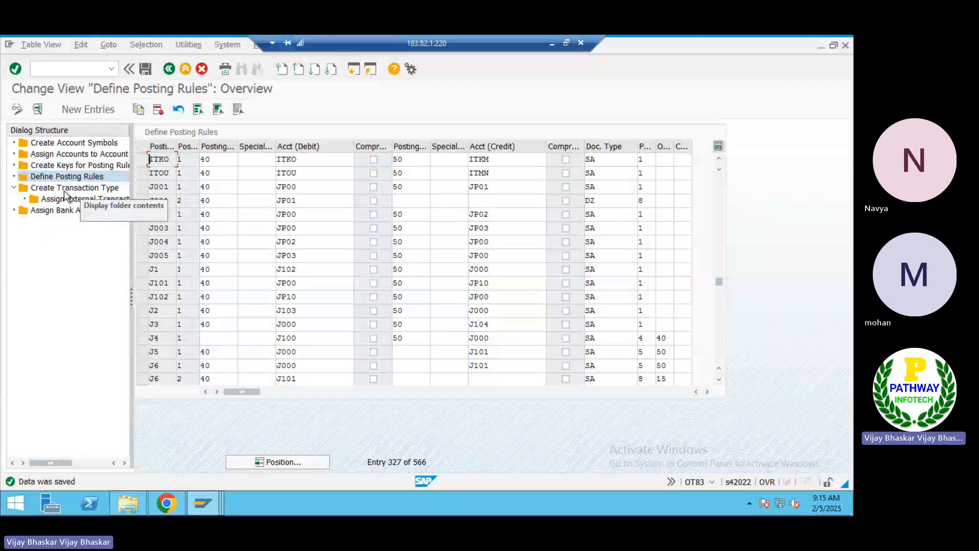
{"action": "double_click", "coordinate": [64, 189]}
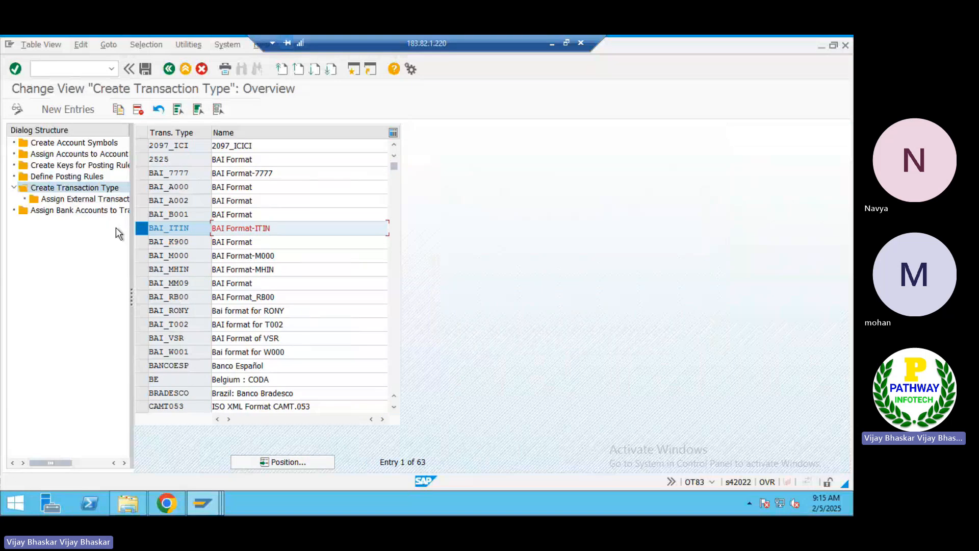
Open BAI_ITIN's external transaction type assignments and inspect the 495 to ITOU mapping
{"action": "double_click", "coordinate": [89, 199]}
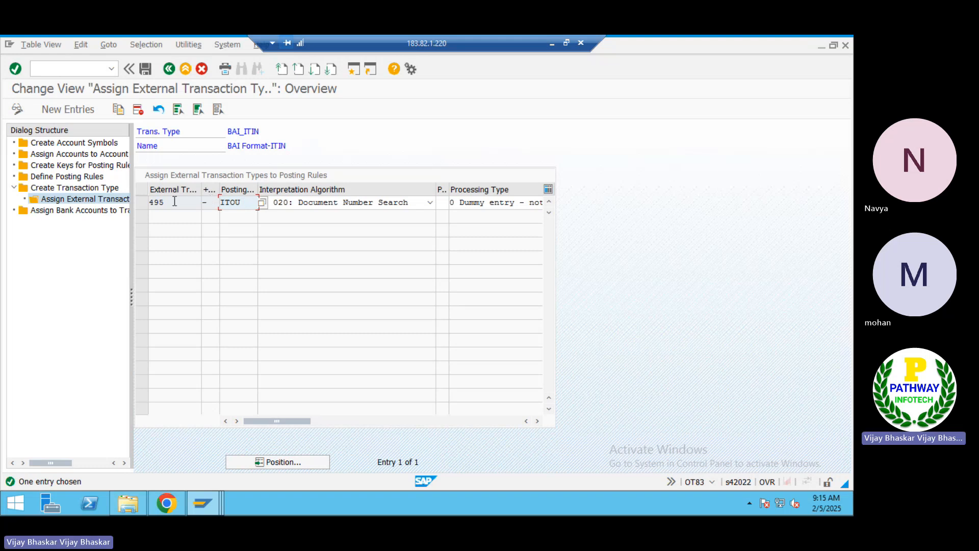
{"action": "left_click", "coordinate": [170, 203]}
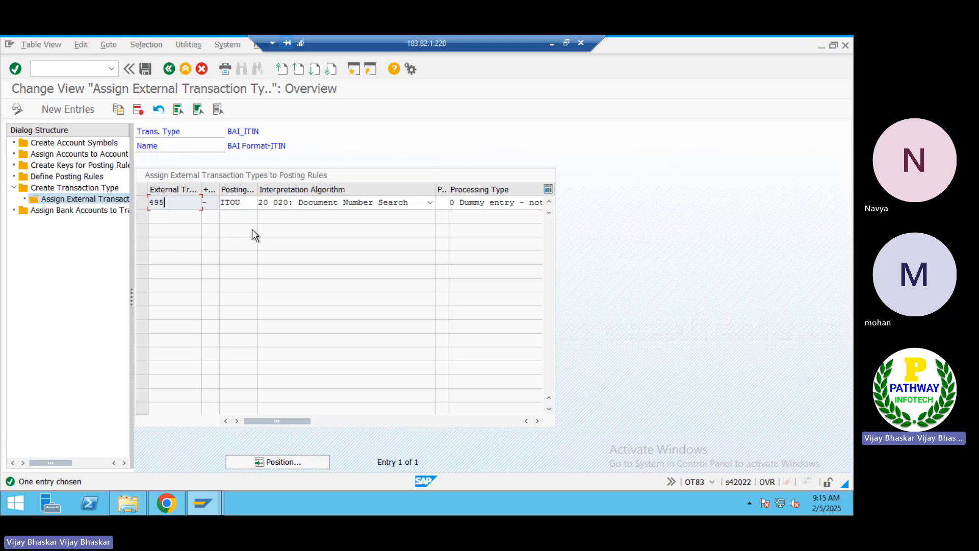
{"action": "left_click", "coordinate": [246, 203]}
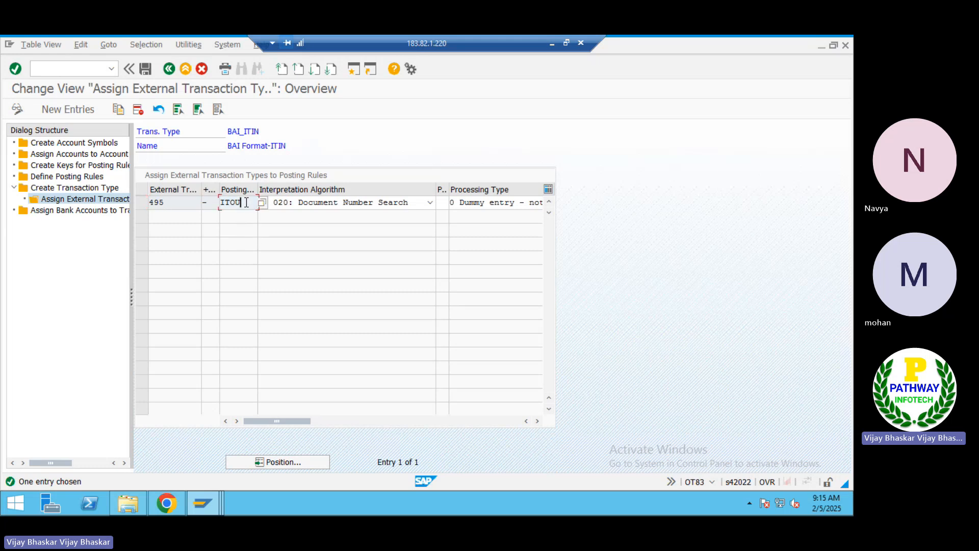
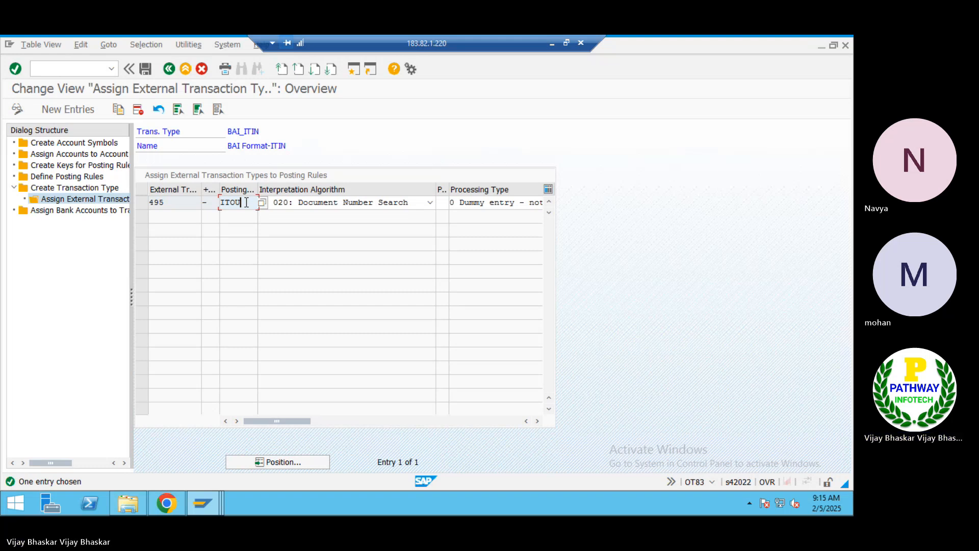
Check BAI_ITIN's 495 to ITOU mapping, then open the bank account to transaction type assignments
{"action": "key", "text": "shift+Tab"}
{"action": "key", "text": "shift+Tab"}
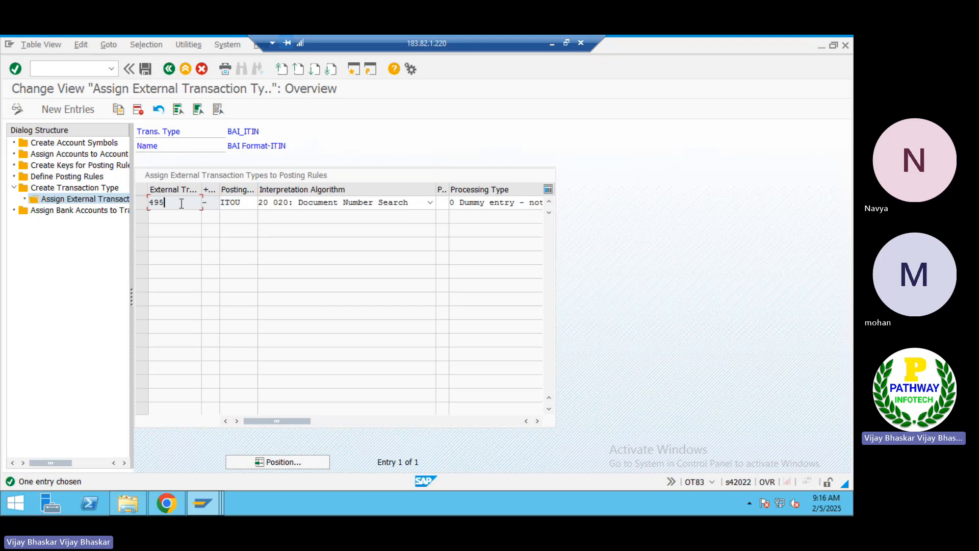
{"action": "left_click", "coordinate": [246, 204]}
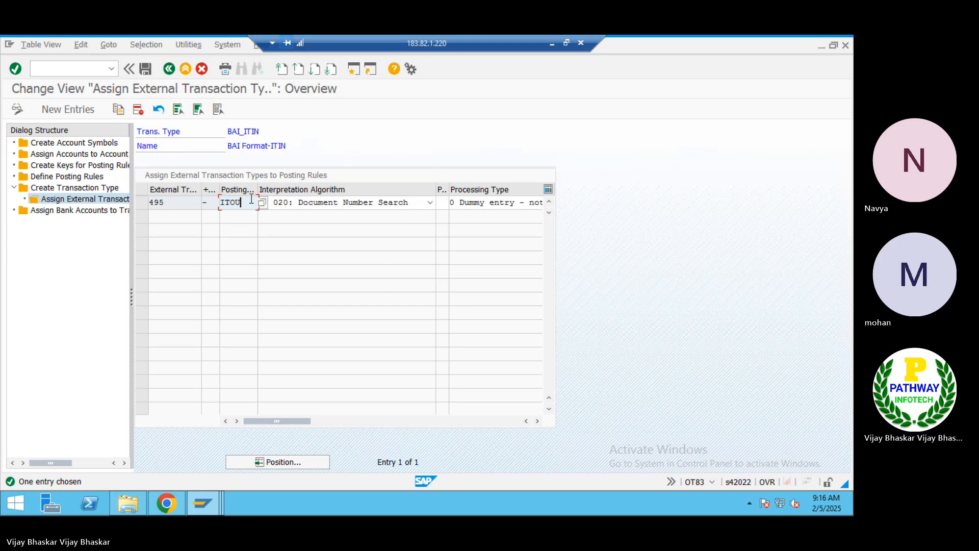
{"action": "left_click", "coordinate": [170, 205]}
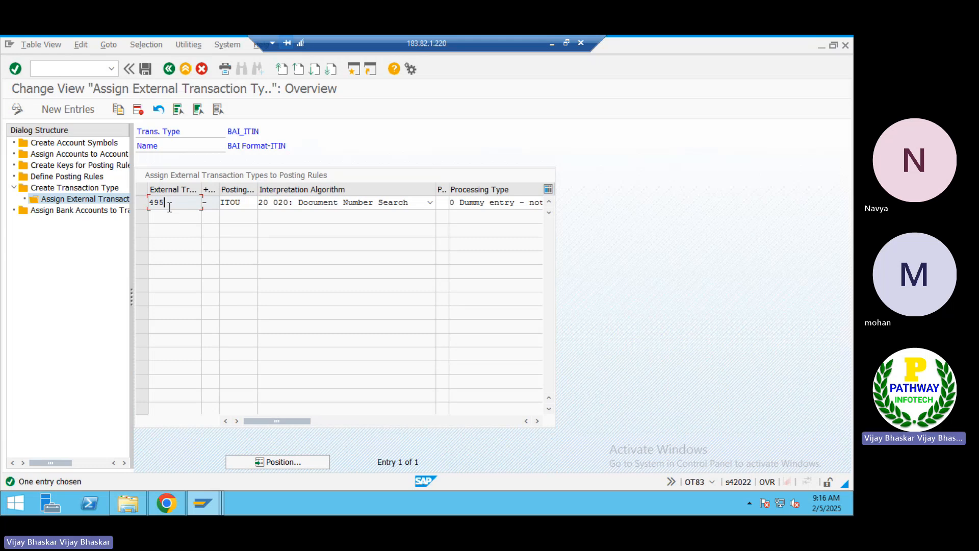
{"action": "left_click", "coordinate": [95, 217]}
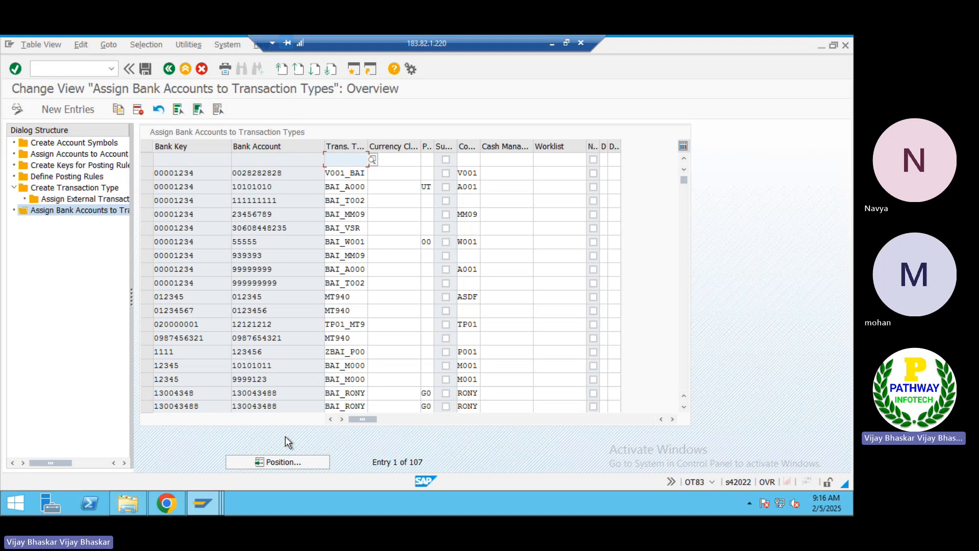
Start a new bank-account assignment row and open FI12 in the other SAP session
{"action": "left_click", "coordinate": [680, 355]}
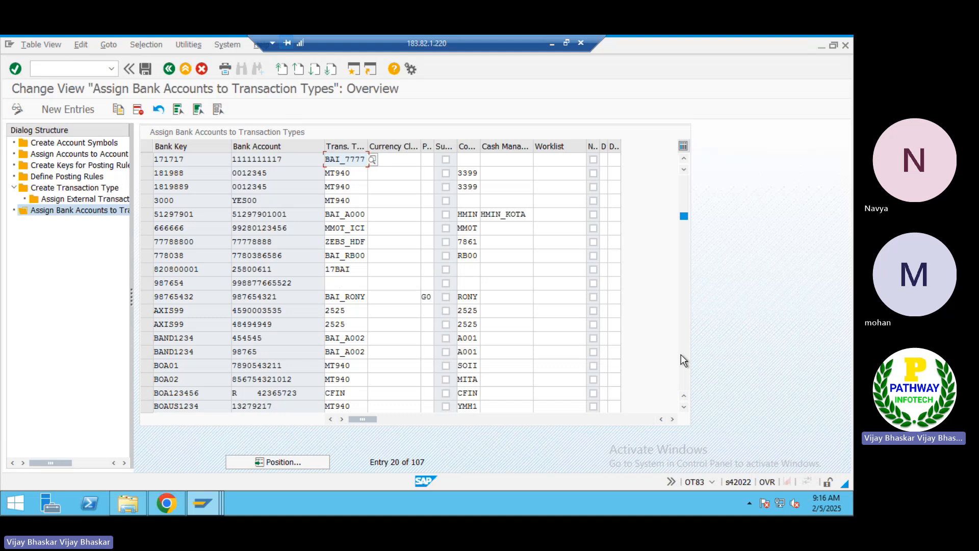
{"action": "left_click", "coordinate": [680, 353]}
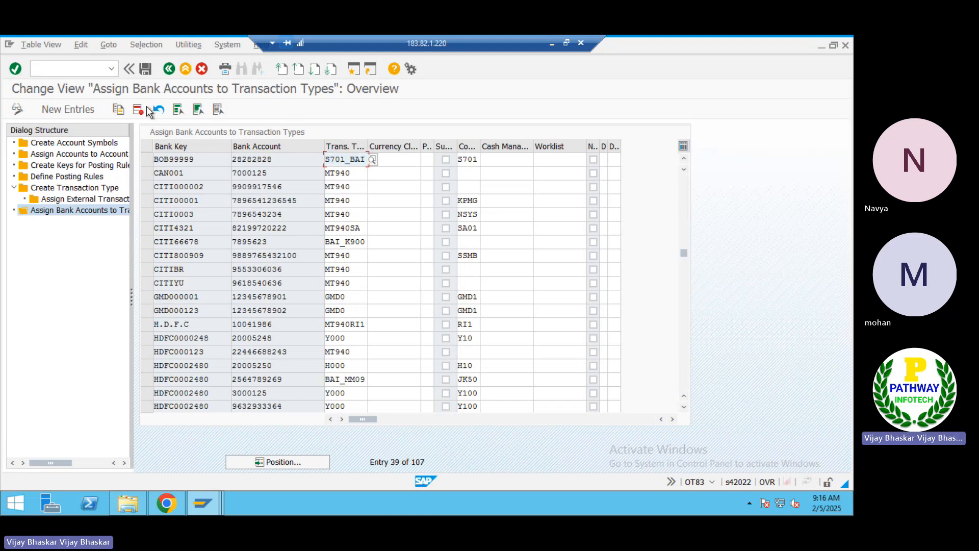
{"action": "left_click", "coordinate": [66, 109]}
{"action": "key", "text": "alt+Tab"}
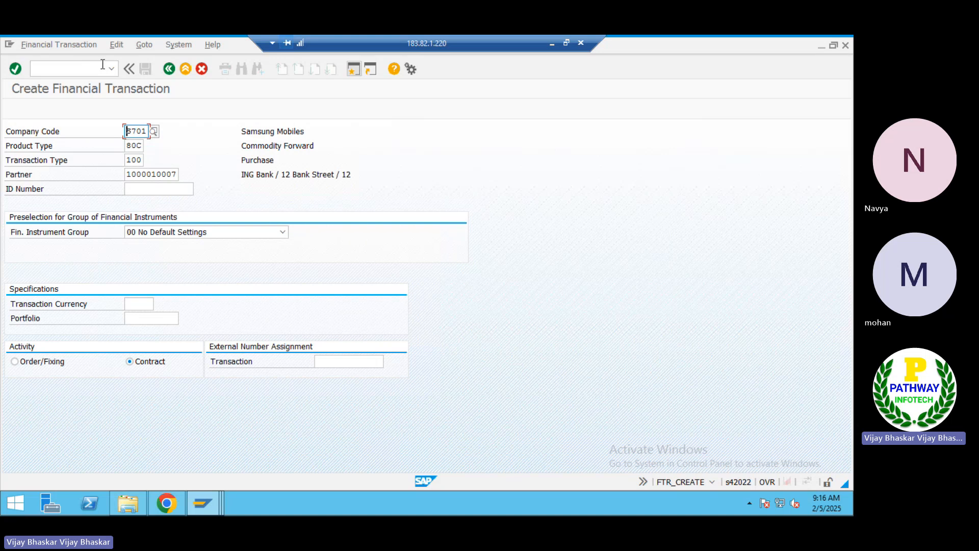
{"action": "left_click", "coordinate": [72, 73]}
{"action": "type", "text": "/nfo"}
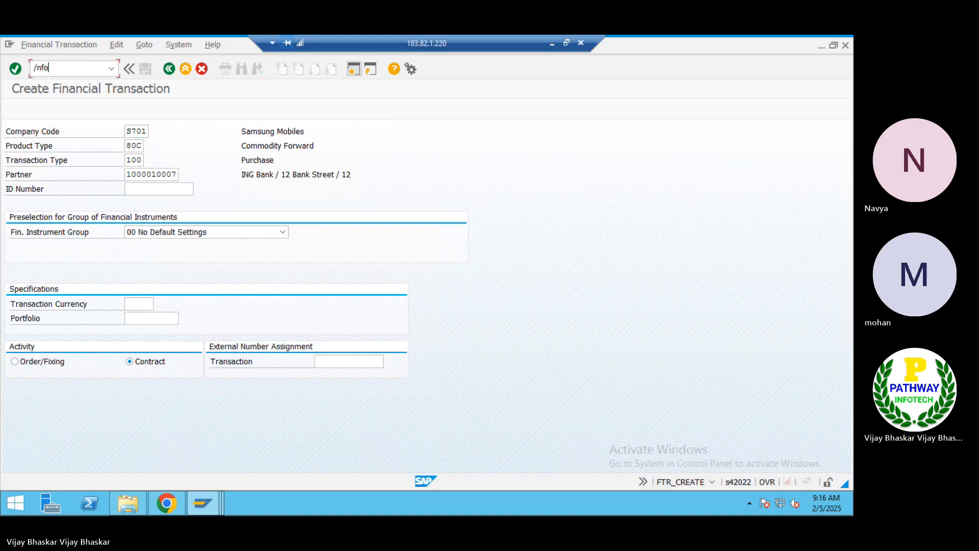
{"action": "type", "text": "i12"}
{"action": "key", "text": "Return"}
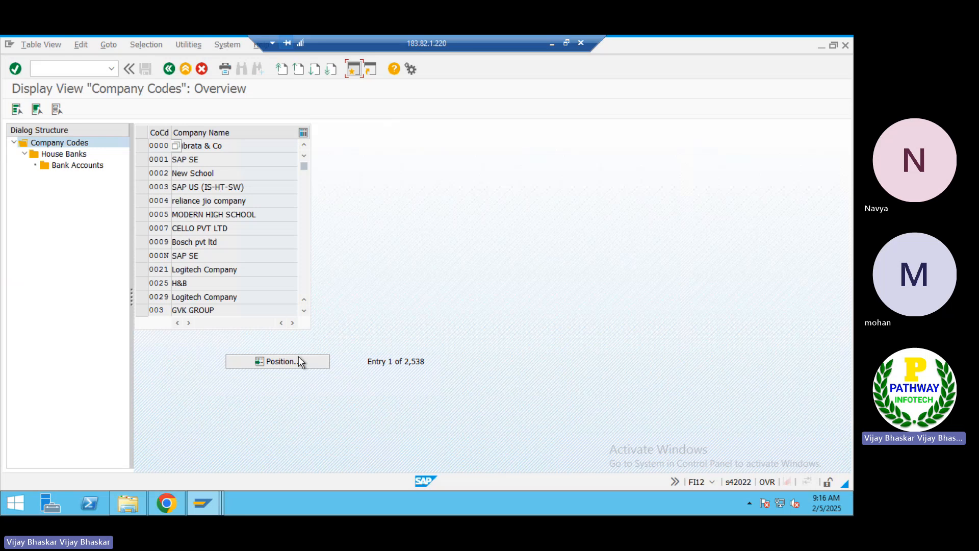
Position FI12 to company code ITIN and open its house banks
{"action": "left_click", "coordinate": [297, 362]}
{"action": "type", "text": "ITIN"}
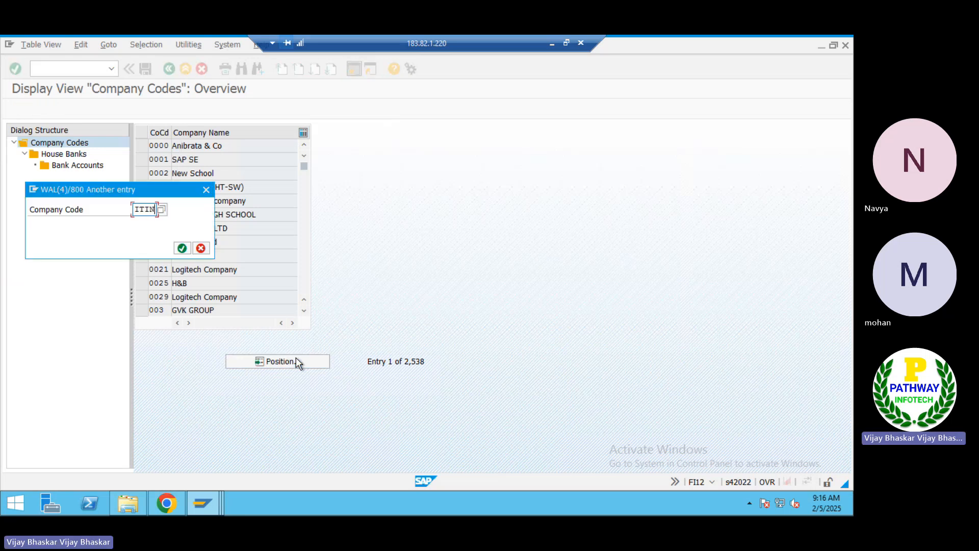
{"action": "key", "text": "Return"}
{"action": "left_click", "coordinate": [139, 146]}
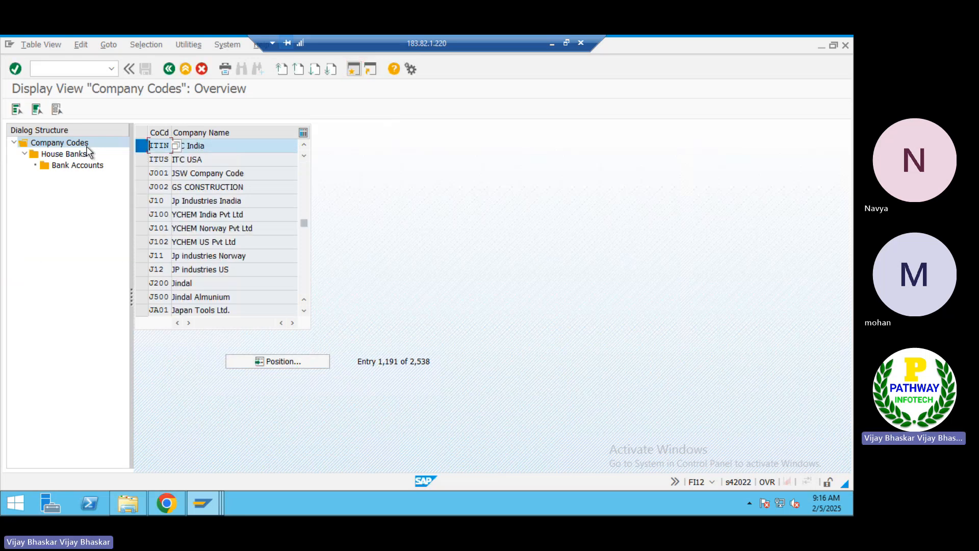
{"action": "double_click", "coordinate": [64, 153]}
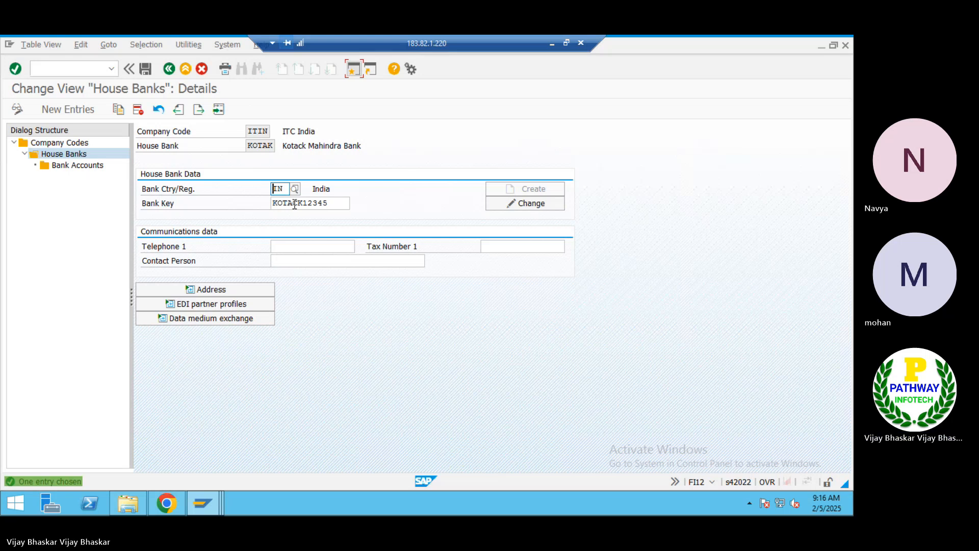
Copy bank key KOTACK12345 into the new assignment row
{"action": "left_click_drag", "start_coordinate": [328, 203], "coordinate": [246, 202]}
{"action": "key", "text": "ctrl+c"}
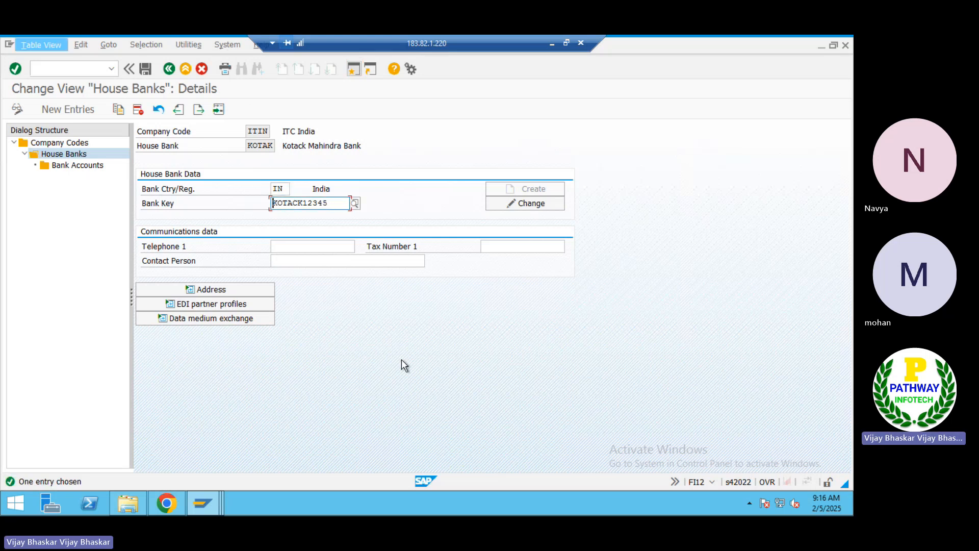
{"action": "key", "text": "alt+Tab"}
{"action": "key", "text": "ctrl+v"}
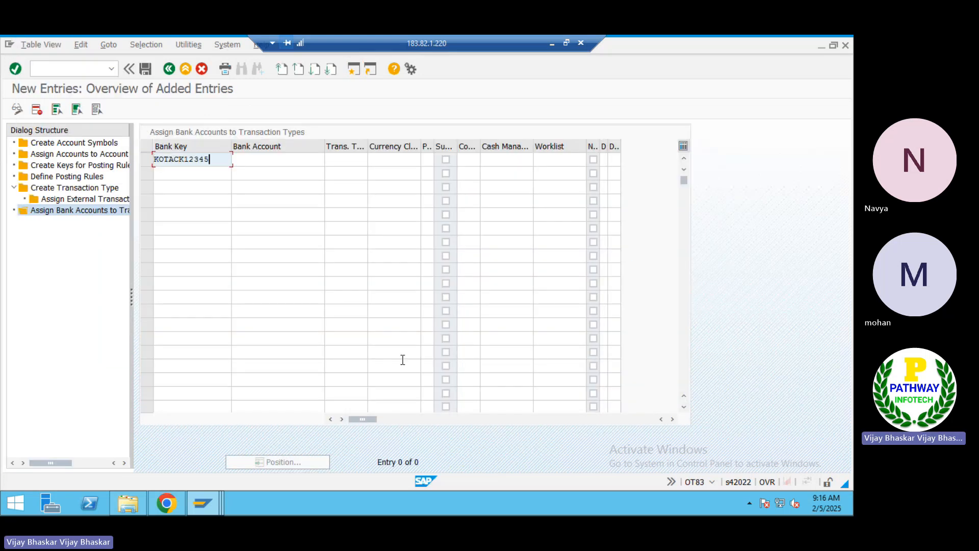
{"action": "key", "text": "Tab"}
Open the bank accounts of house bank KOTAK, dismissing the read-only notice
{"action": "key", "text": "alt+Tab"}
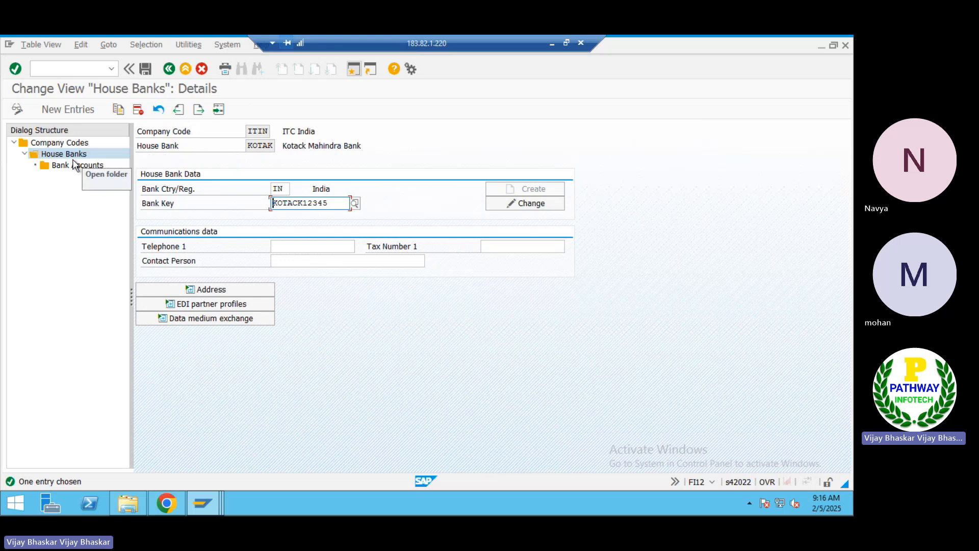
{"action": "double_click", "coordinate": [76, 165]}
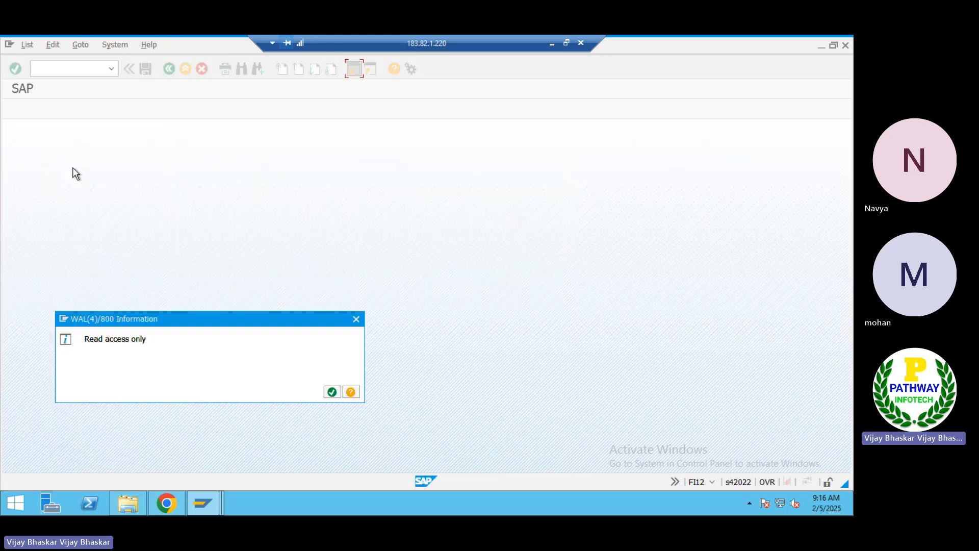
{"action": "key", "text": "Return"}
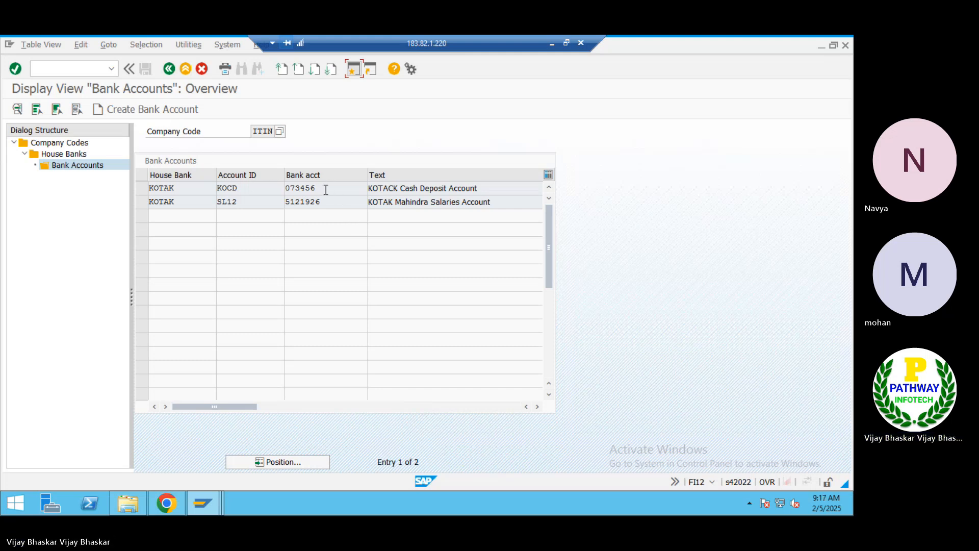
Enter bank account 073456, transaction type BAI_ITIN and company code ITIN, then save the assignment
{"action": "left_click", "coordinate": [285, 188]}
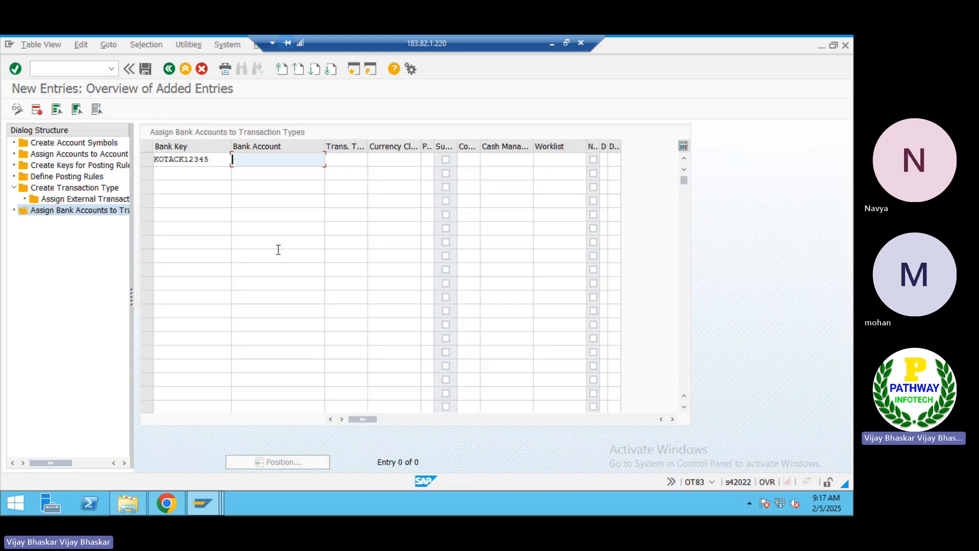
{"action": "type", "text": "073456"}
{"action": "key", "text": "Tab"}
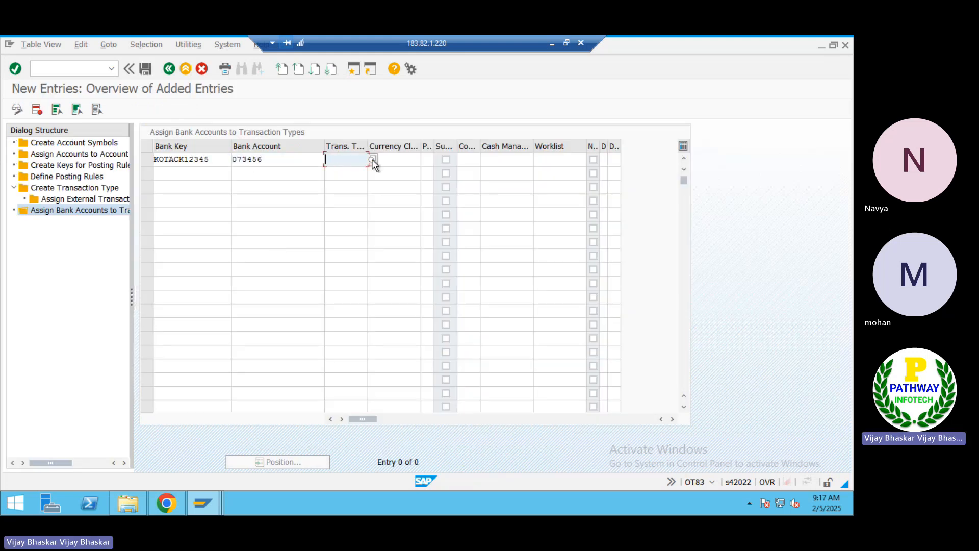
{"action": "key", "text": "space"}
{"action": "key", "text": "Down"}
{"action": "key", "text": "Tab"}
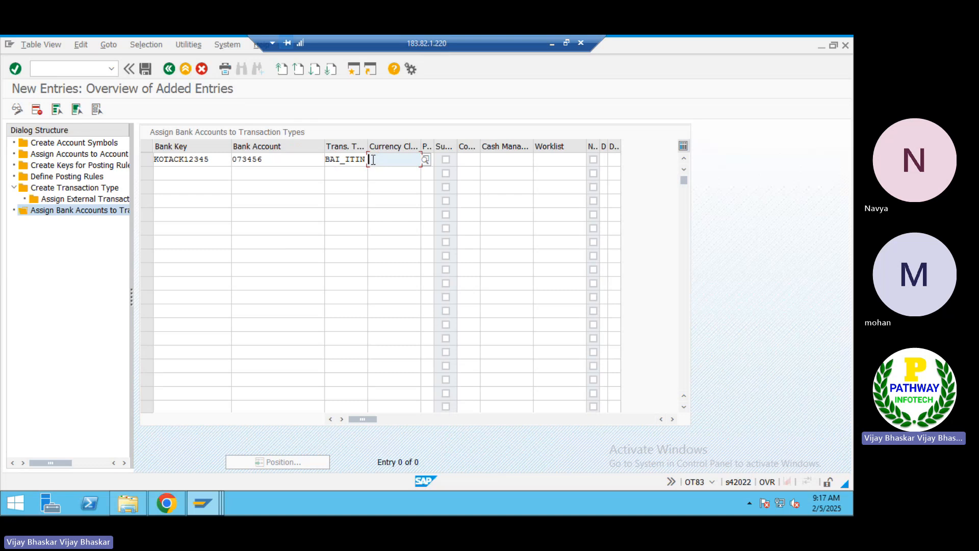
{"action": "key", "text": "Tab"}
{"action": "key", "text": "Tab"}
{"action": "key", "text": "Tab"}
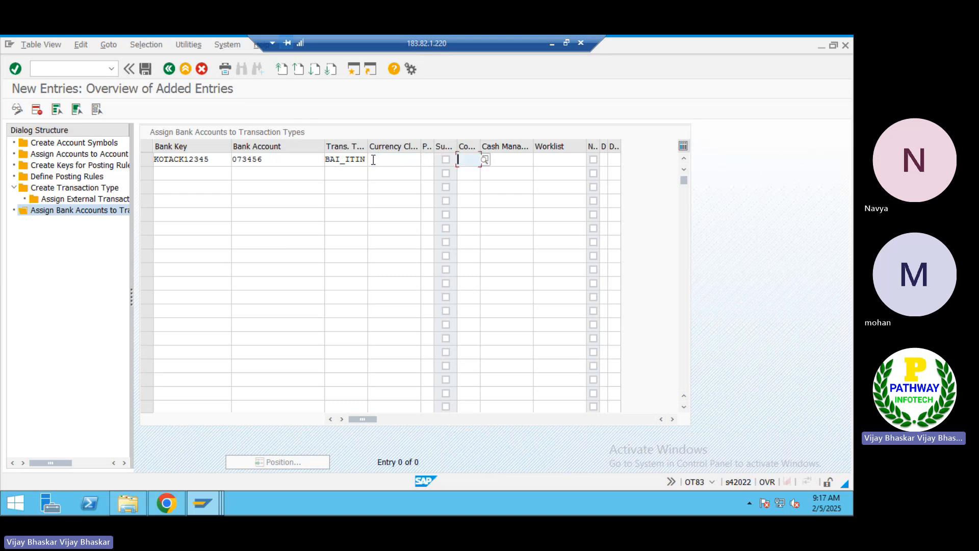
{"action": "type", "text": "ITIN"}
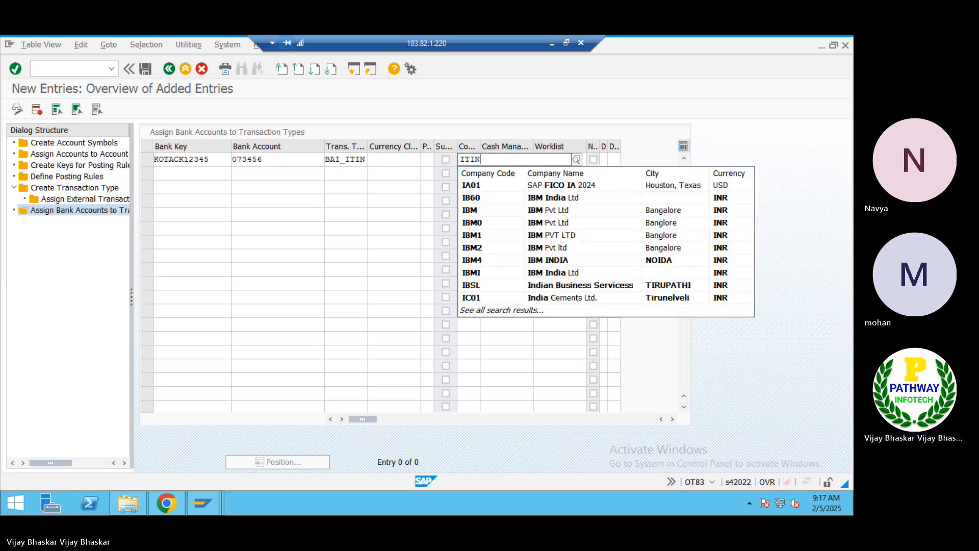
{"action": "key", "text": "Return"}
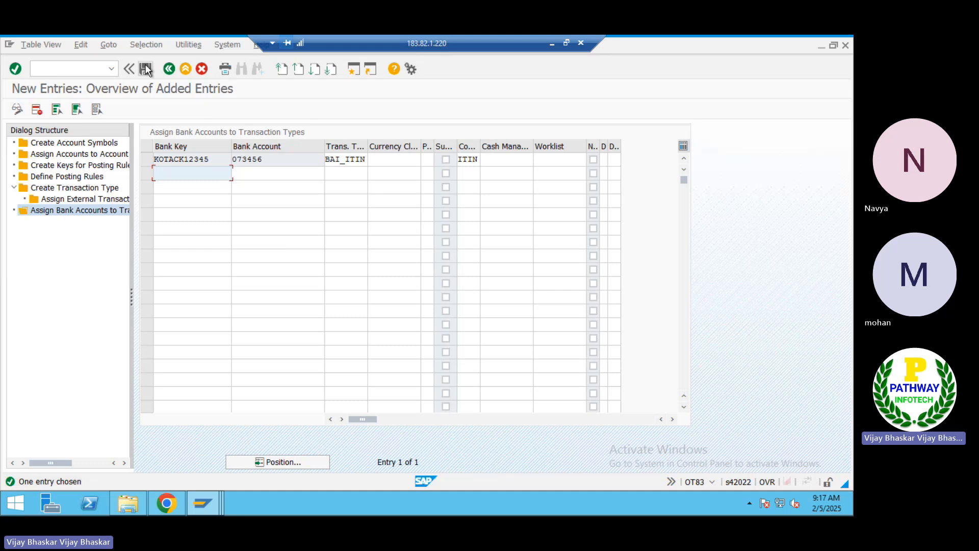
{"action": "left_click", "coordinate": [145, 67]}
Block-copy the KOCD and SL12 bank account rows from FI12 and minimize SAP
{"action": "key", "text": "alt+Tab"}
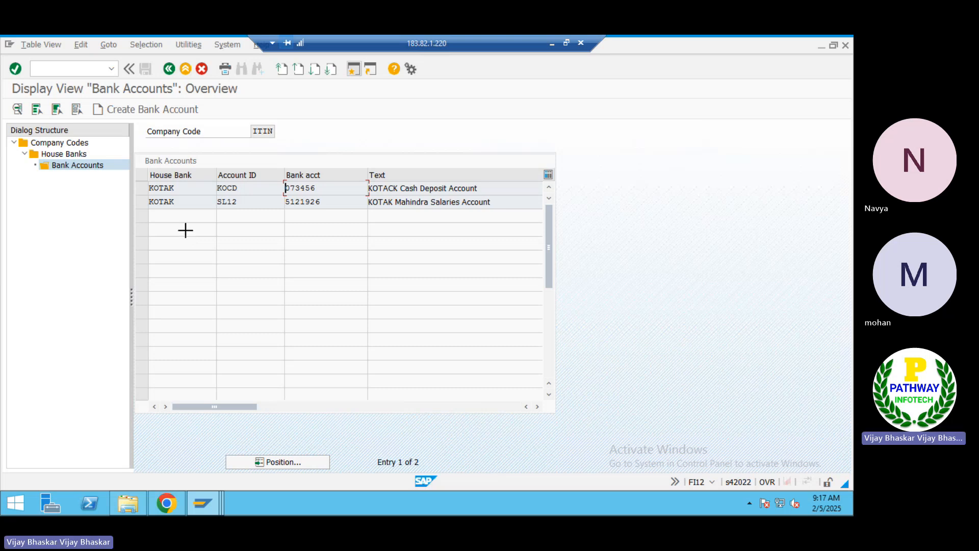
{"action": "key", "text": "ctrl+y"}
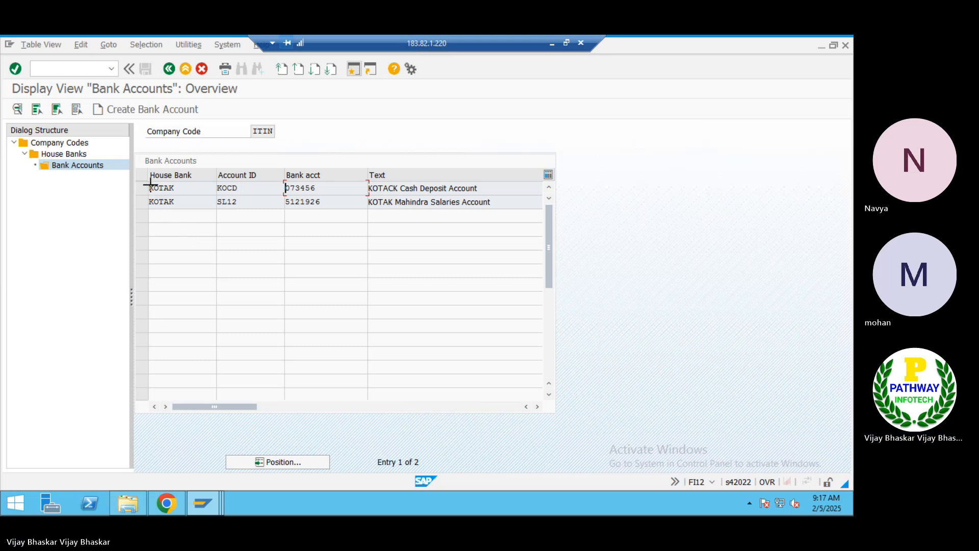
{"action": "left_click_drag", "start_coordinate": [149, 185], "coordinate": [411, 212]}
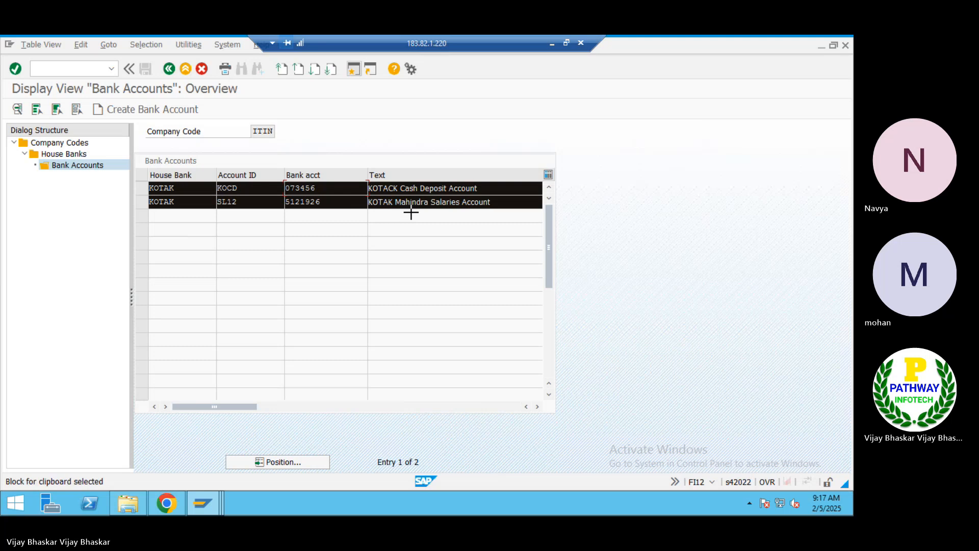
{"action": "key", "text": "ctrl+c"}
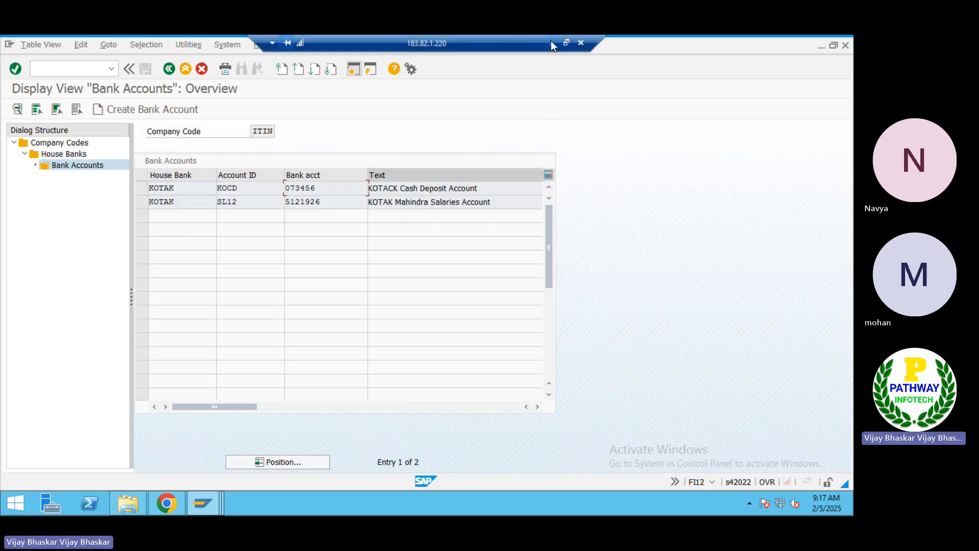
{"action": "left_click", "coordinate": [551, 42]}
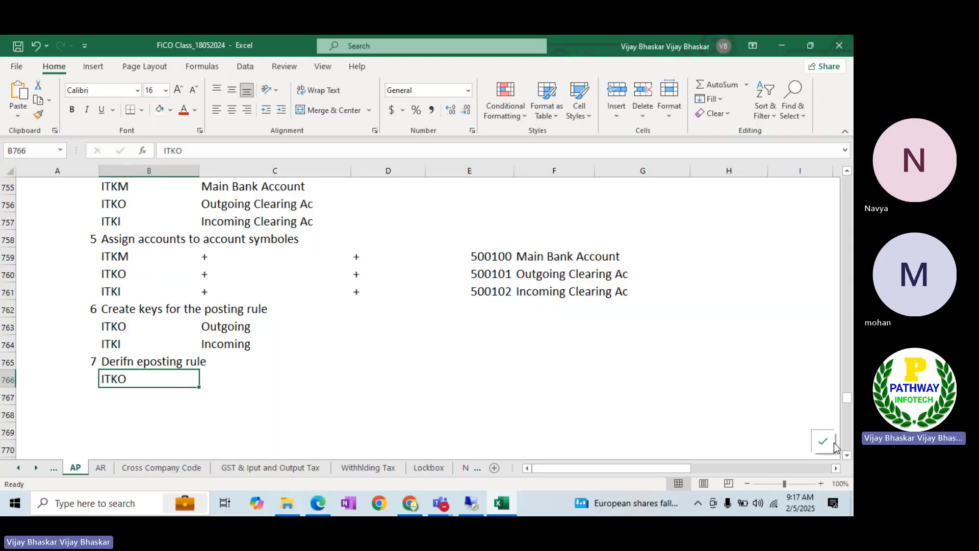
Type the heading 'Searchstring Perocess with an expample:' in cell A769
{"action": "scroll", "coordinate": [285, 356], "scroll_direction": "down", "scroll_amount": 2}
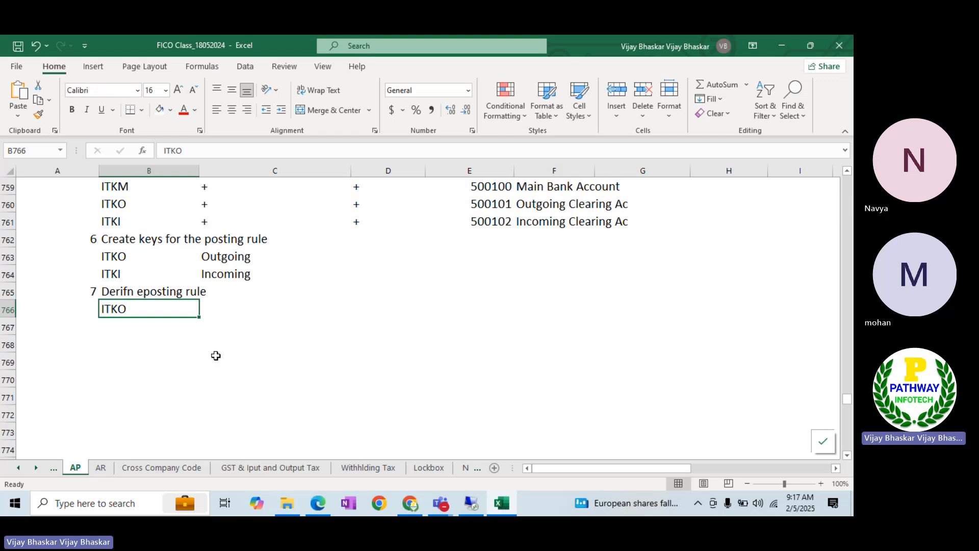
{"action": "left_click", "coordinate": [94, 357]}
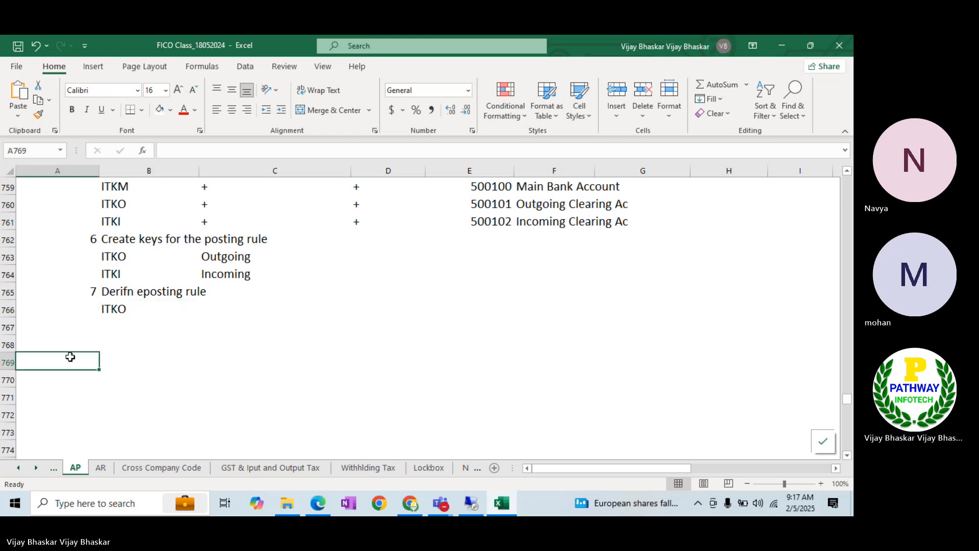
{"action": "type", "text": "Seq"}
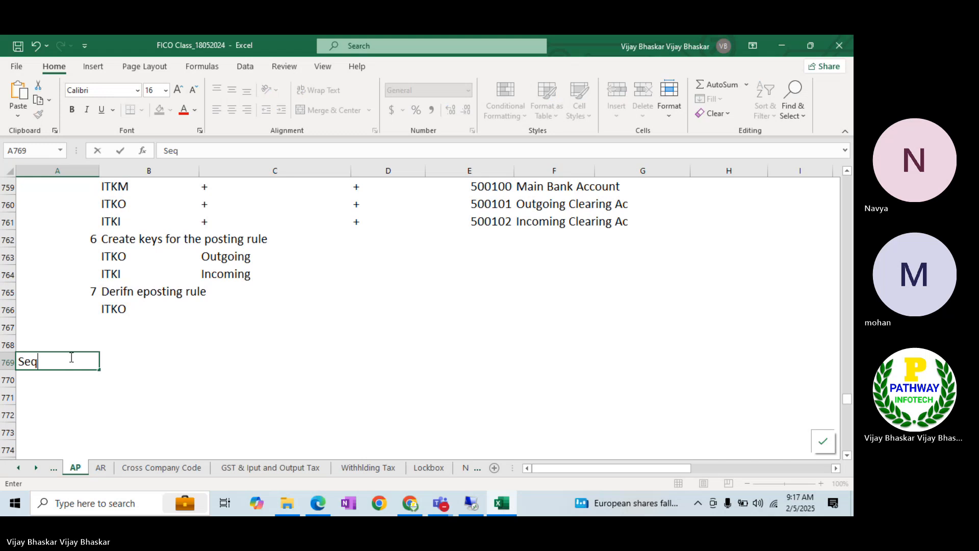
{"action": "key", "text": "BackSpace"}
{"action": "type", "text": "archstring Peroce"}
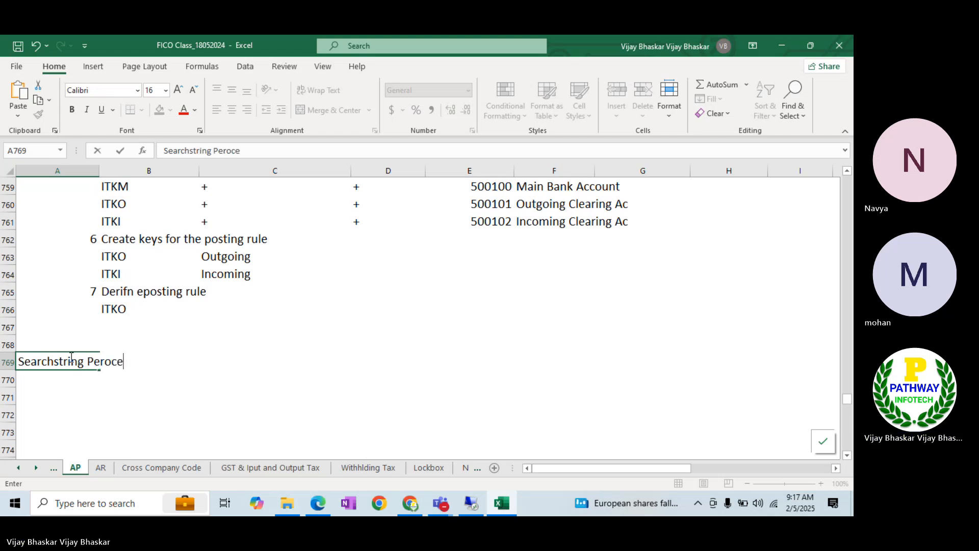
{"action": "type", "text": "ss with an expan"}
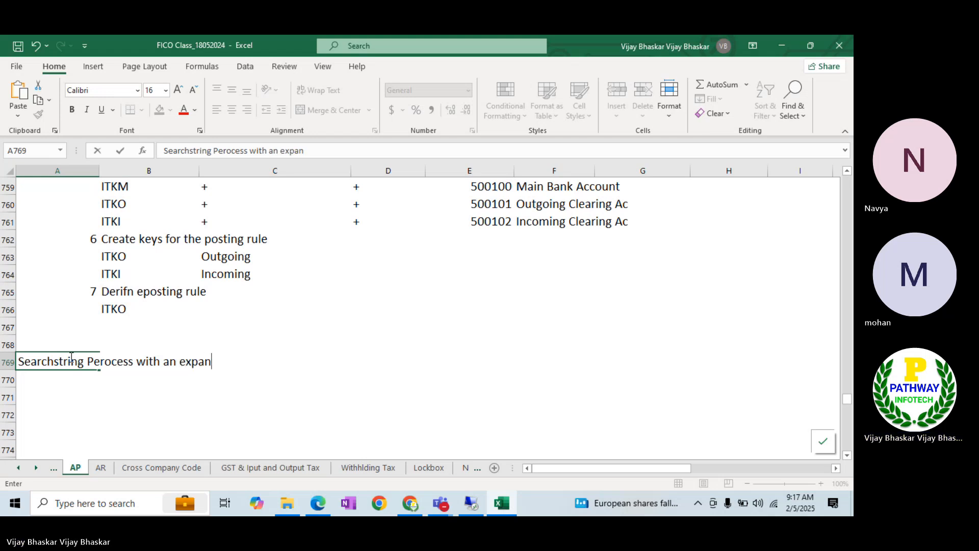
{"action": "key", "text": "BackSpace"}
{"action": "type", "text": "mple:"}
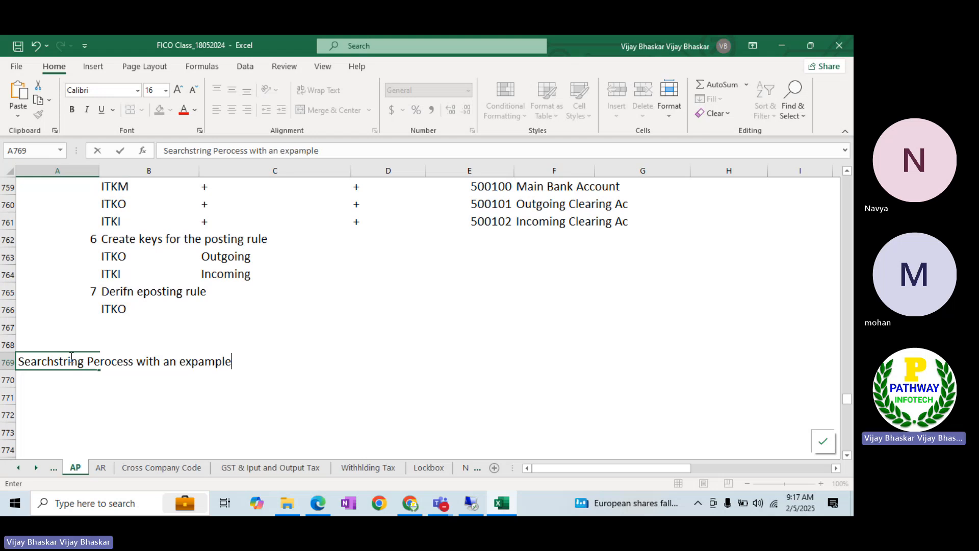
{"action": "key", "text": "Return"}
Paste the two KOTAK account rows, clear row 772, and bold the heading
{"action": "key", "text": "ctrl+v"}
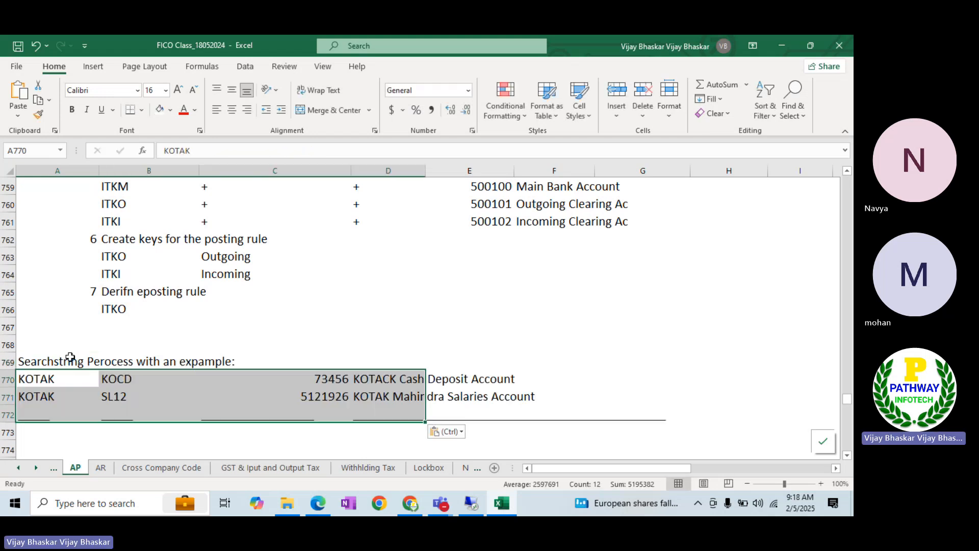
{"action": "left_click", "coordinate": [6, 415]}
{"action": "key", "text": "Delete"}
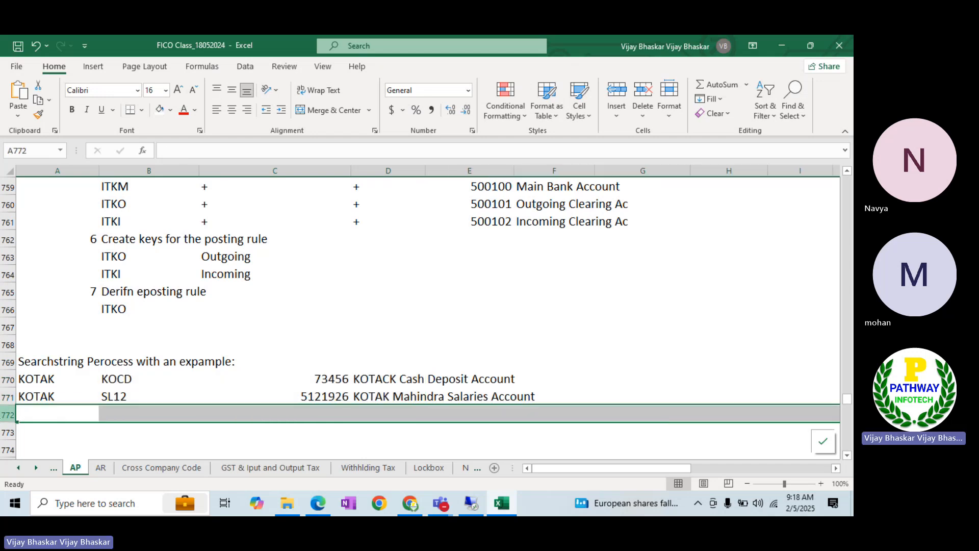
{"action": "left_click", "coordinate": [6, 379]}
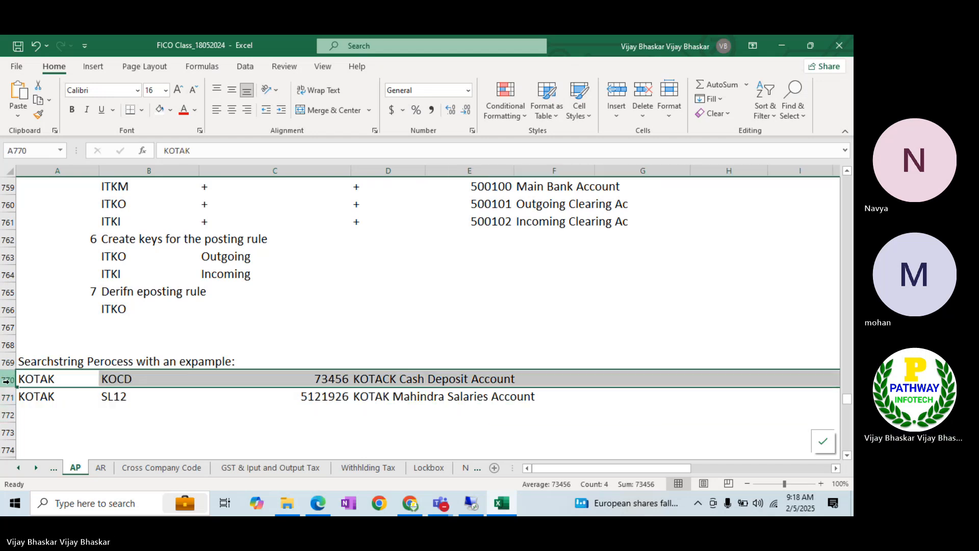
{"action": "key", "text": "Up"}
{"action": "key", "text": "ctrl+b"}
Insert a row above the KOTAK rows with the note 'We have 2 bank accounts'
{"action": "left_click", "coordinate": [4, 379]}
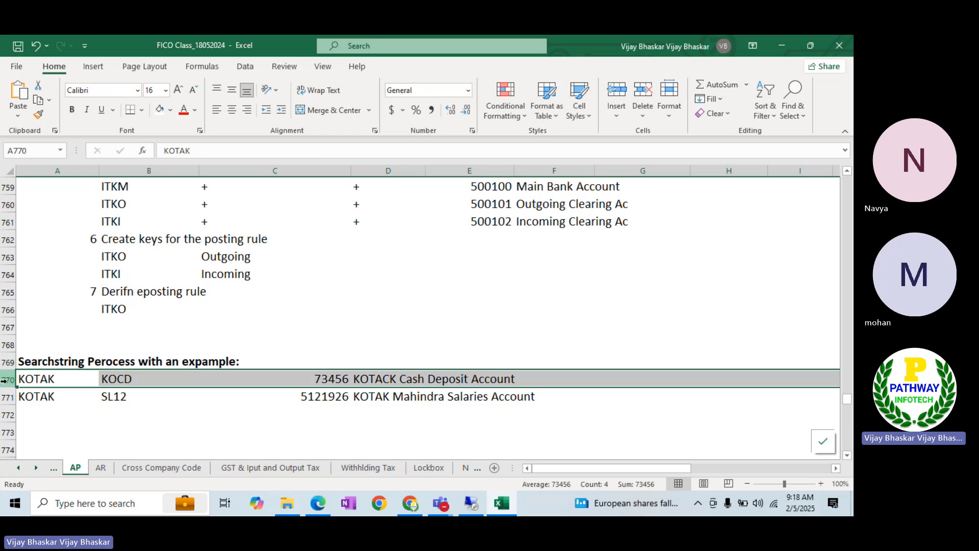
{"action": "key", "text": "ctrl+shift+plus"}
{"action": "left_click", "coordinate": [49, 378]}
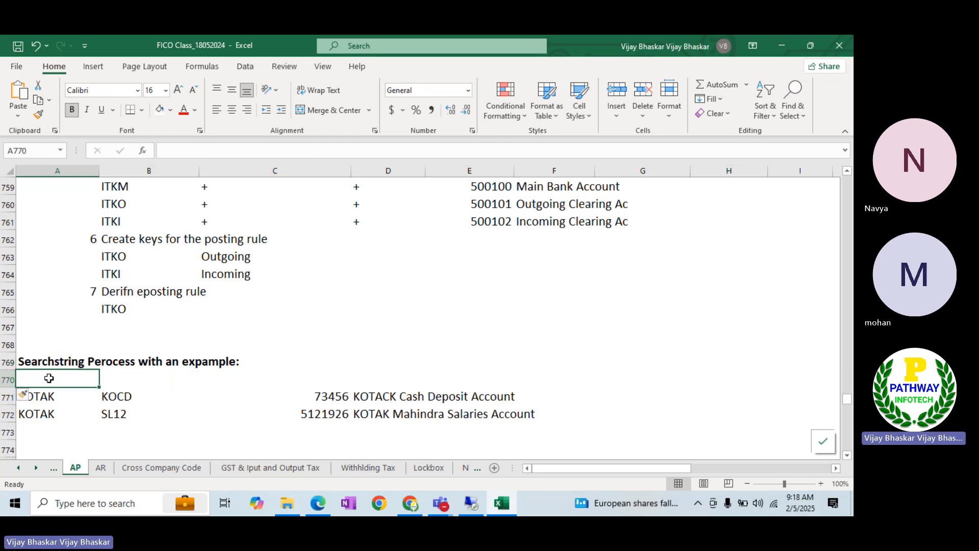
{"action": "type", "text": "We have "}
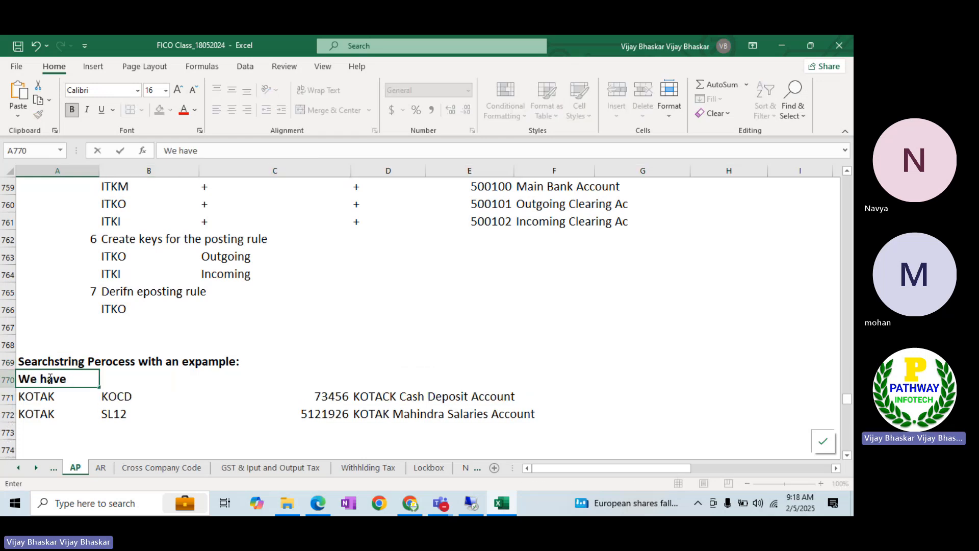
{"action": "type", "text": "2 bank a"}
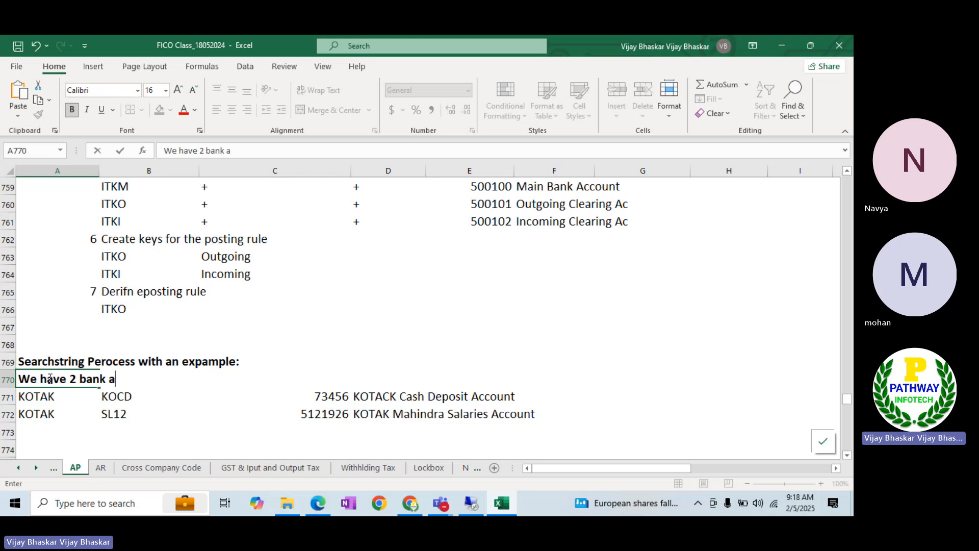
{"action": "type", "text": "ccounts"}
{"action": "key", "text": "Return"}
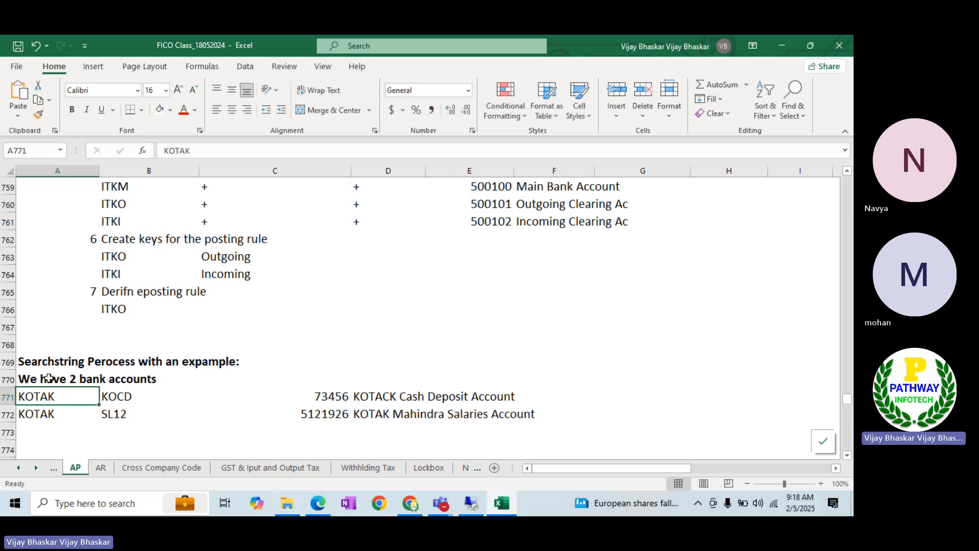
Centre the account amounts 73456 and 5121926
{"action": "left_click", "coordinate": [403, 402]}
{"action": "left_click", "coordinate": [383, 414]}
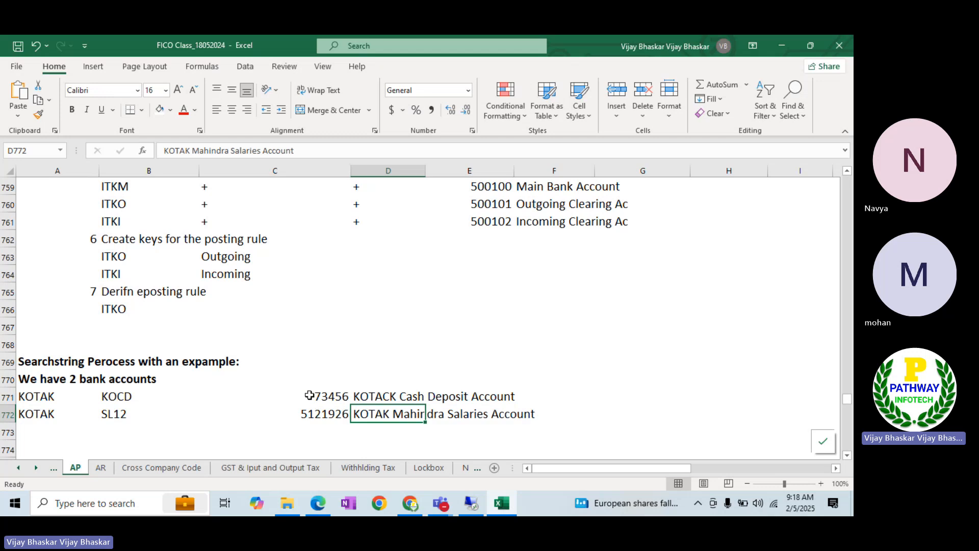
{"action": "left_click_drag", "start_coordinate": [309, 395], "coordinate": [313, 408]}
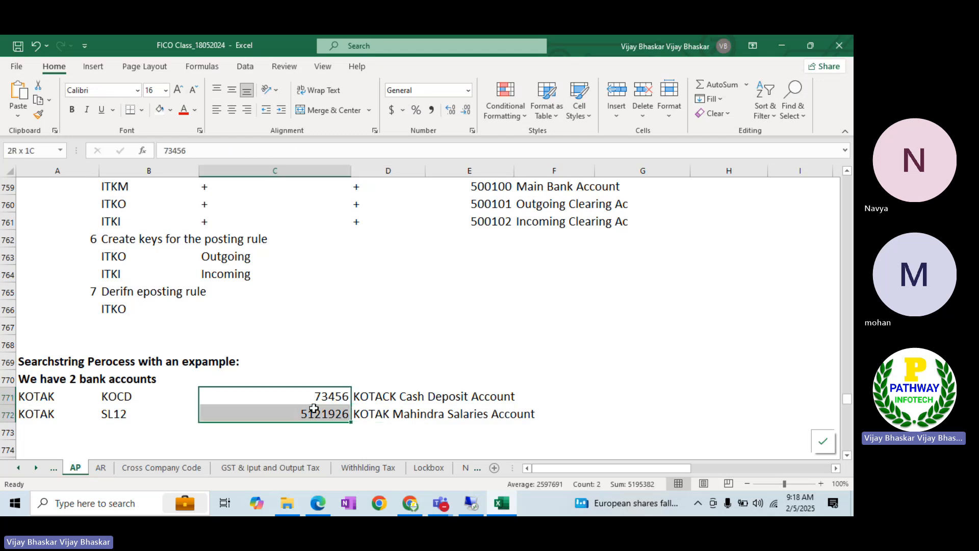
{"action": "left_click", "coordinate": [230, 114]}
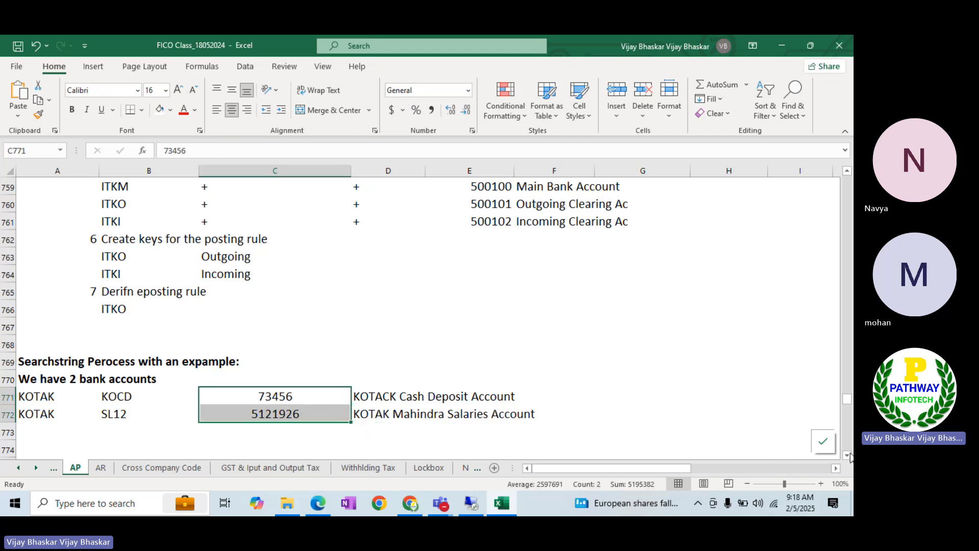
{"action": "scroll", "coordinate": [616, 361], "scroll_direction": "down", "scroll_amount": 2}
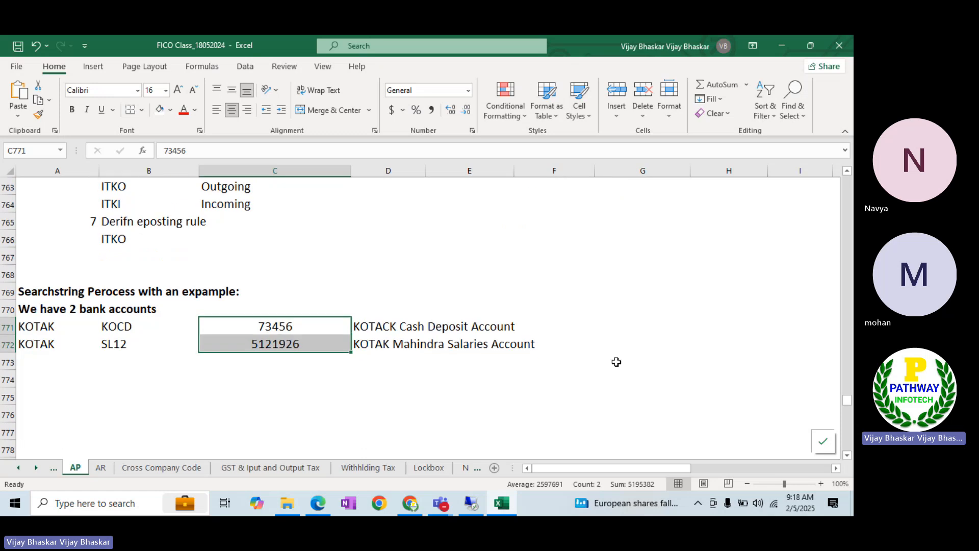
{"action": "left_click", "coordinate": [553, 322]}
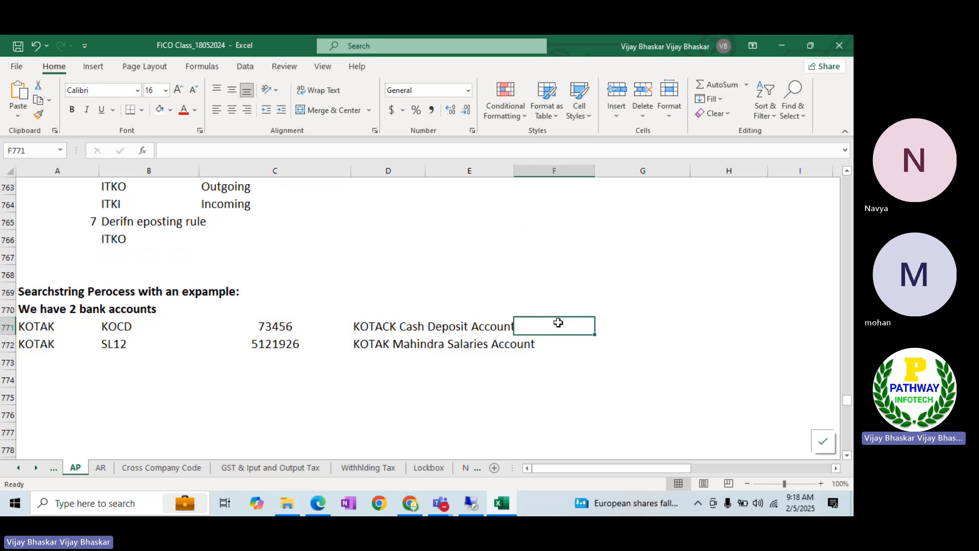
In F771, note that EBS statements with BAI code 495 should post to GL 500001 DR
{"action": "type", "text": "--"}
{"action": "key", "text": "BackSpace"}
{"action": "key", "text": "BackSpace"}
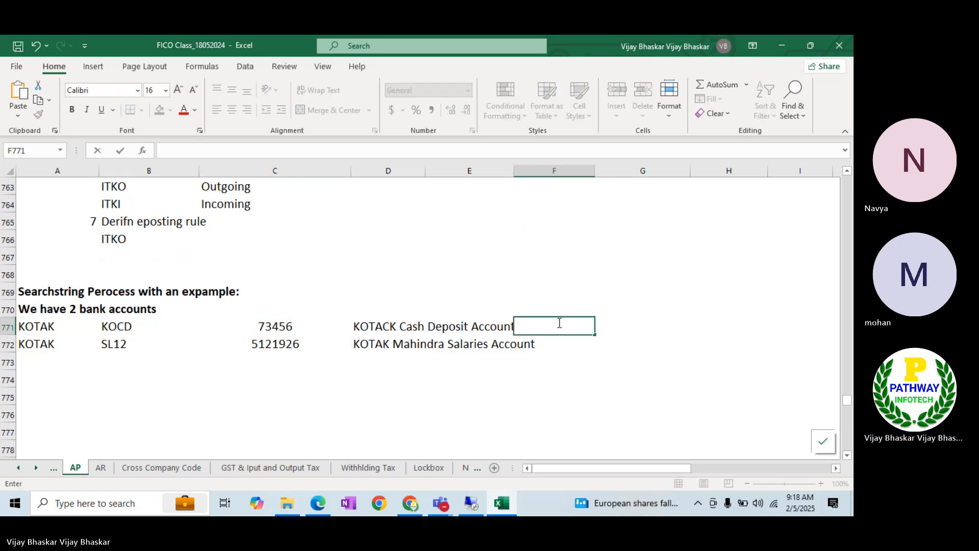
{"action": "type", "text": "'--->"}
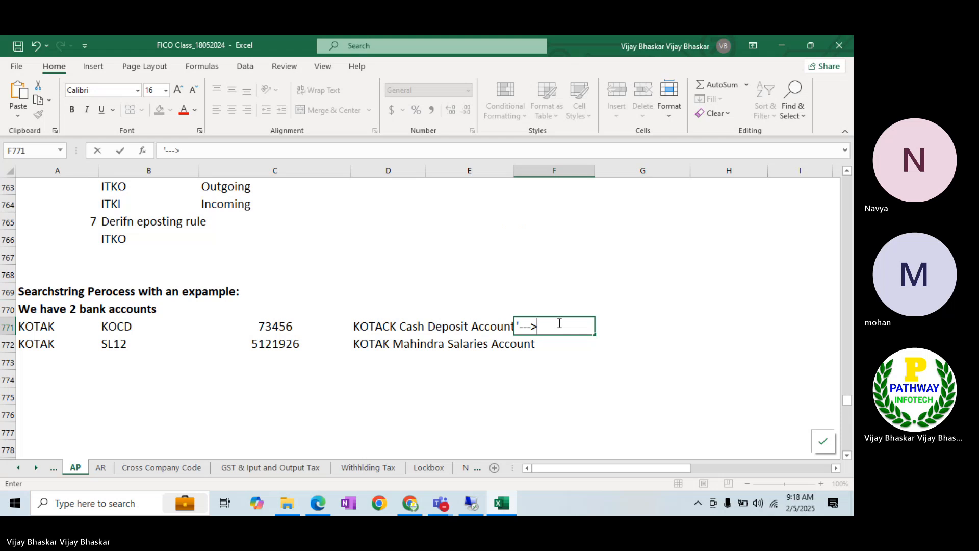
{"action": "type", "text": " When the bank "}
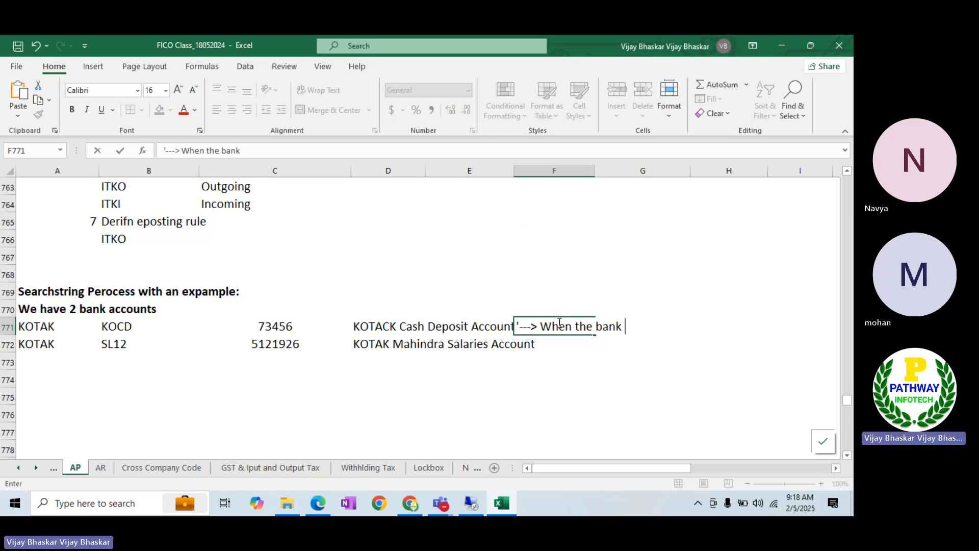
{"action": "type", "text": "will sent the E"}
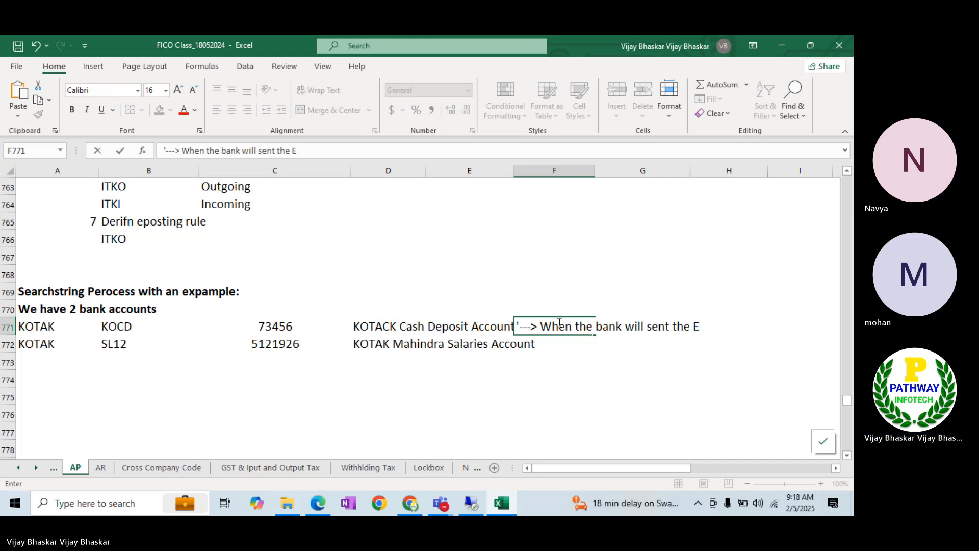
{"action": "type", "text": "BS statement with "}
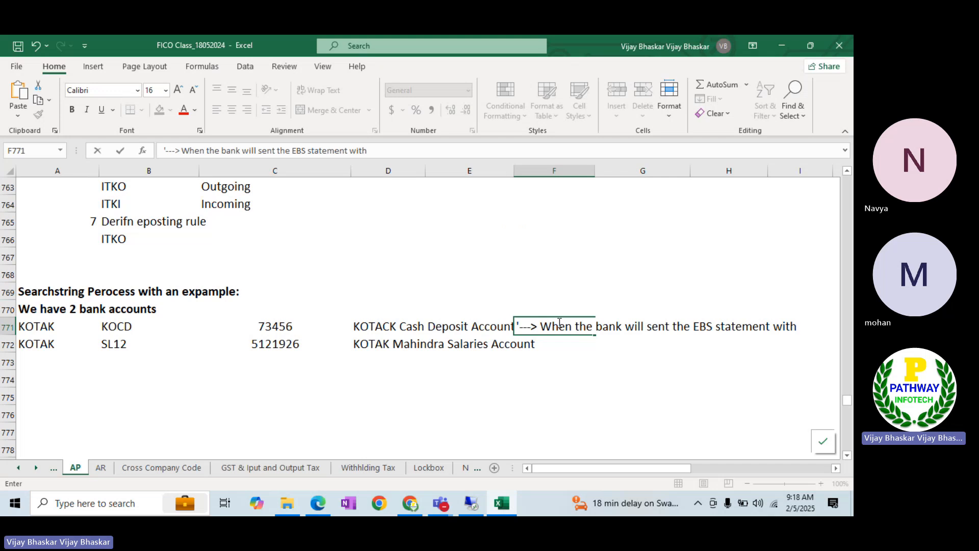
{"action": "type", "text": "BAI code "}
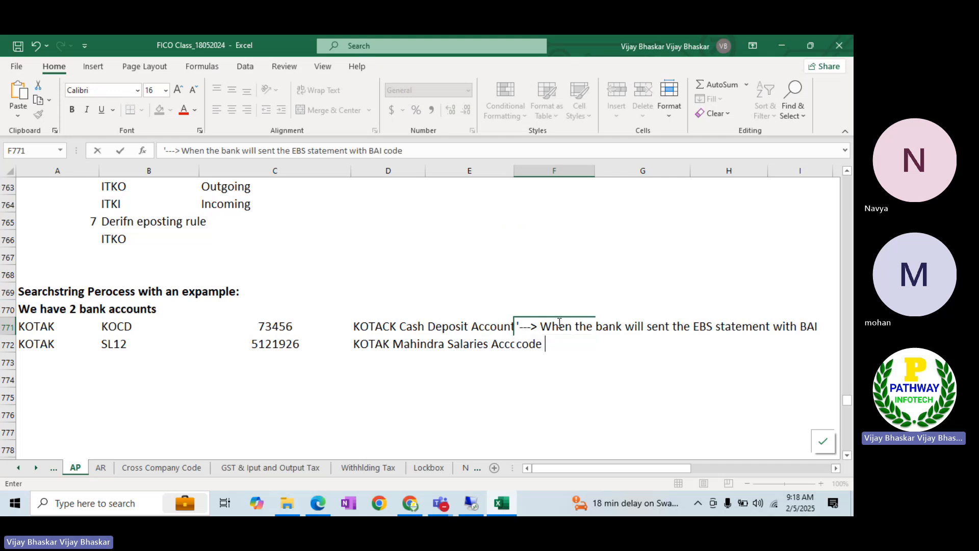
{"action": "type", "text": "495, the syste"}
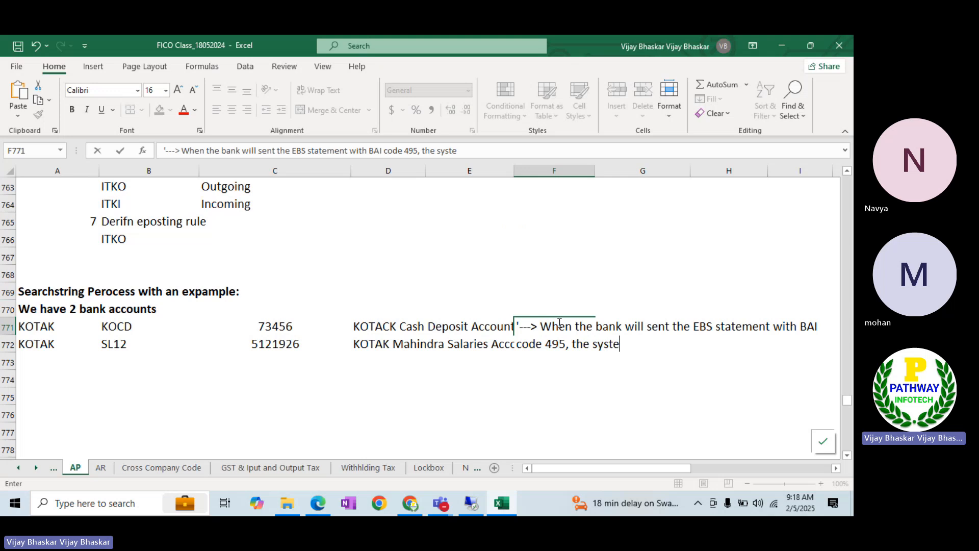
{"action": "type", "text": "m should p"}
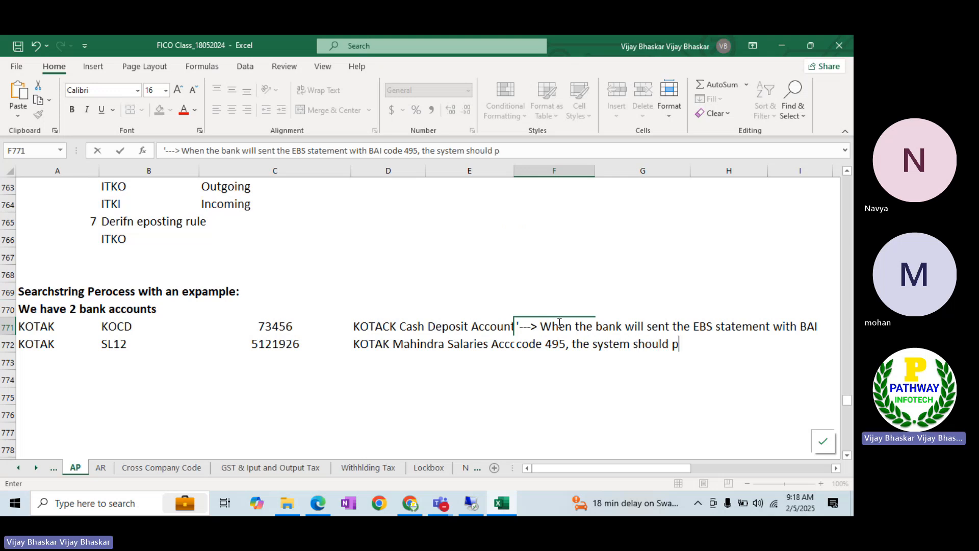
{"action": "type", "text": "ost "}
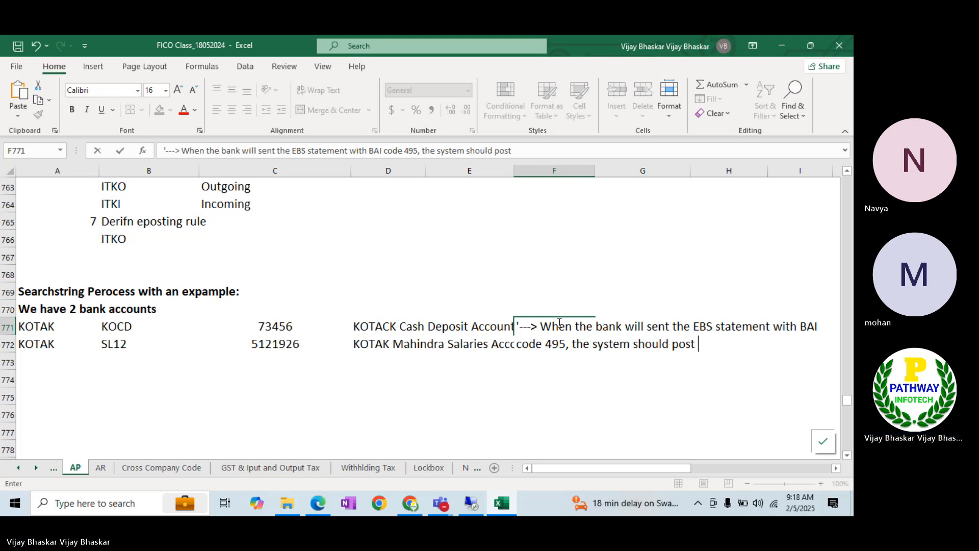
{"action": "type", "text": "the"}
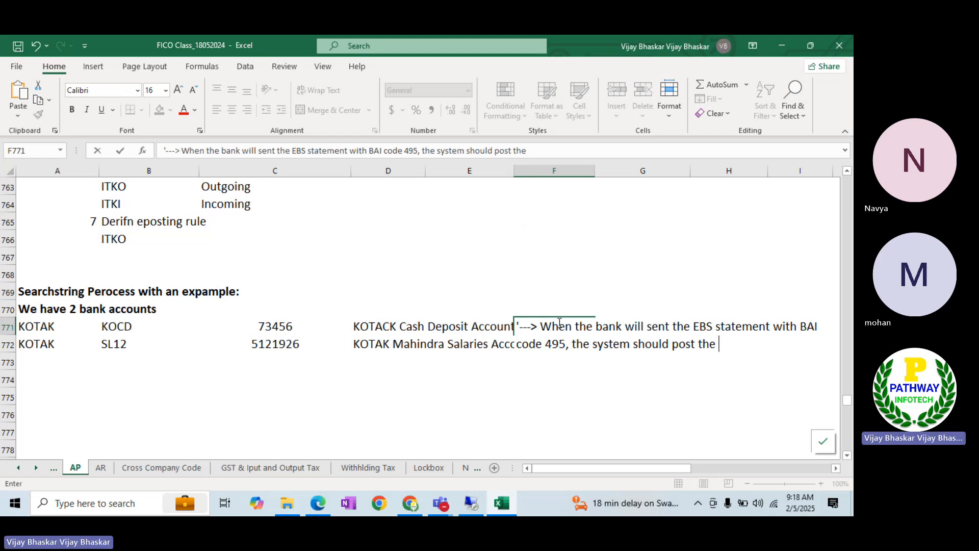
{"action": "key", "text": "BackSpace"}
{"action": "key", "text": "BackSpace"}
{"action": "key", "text": "BackSpace"}
{"action": "key", "text": "BackSpace"}
{"action": "type", "text": "to the GL acc"}
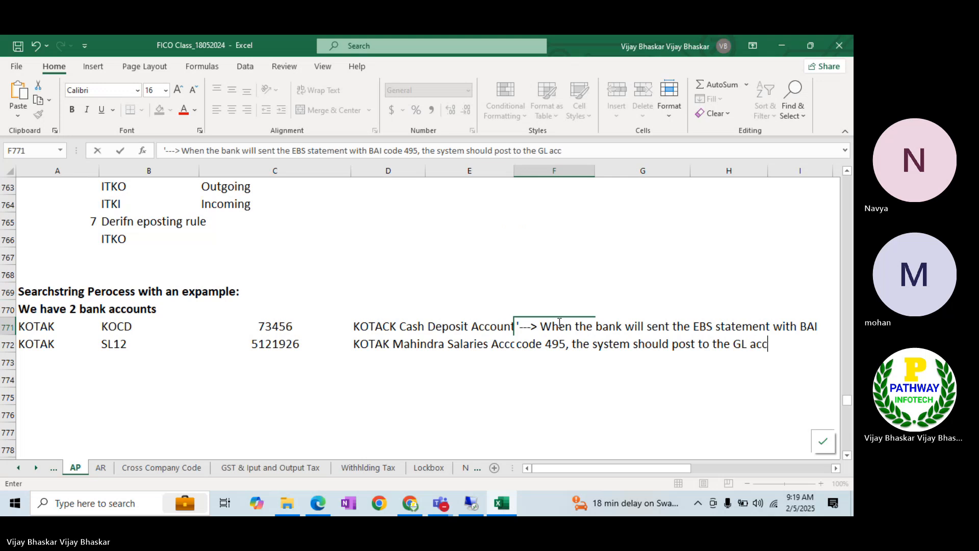
{"action": "type", "text": "ounts "}
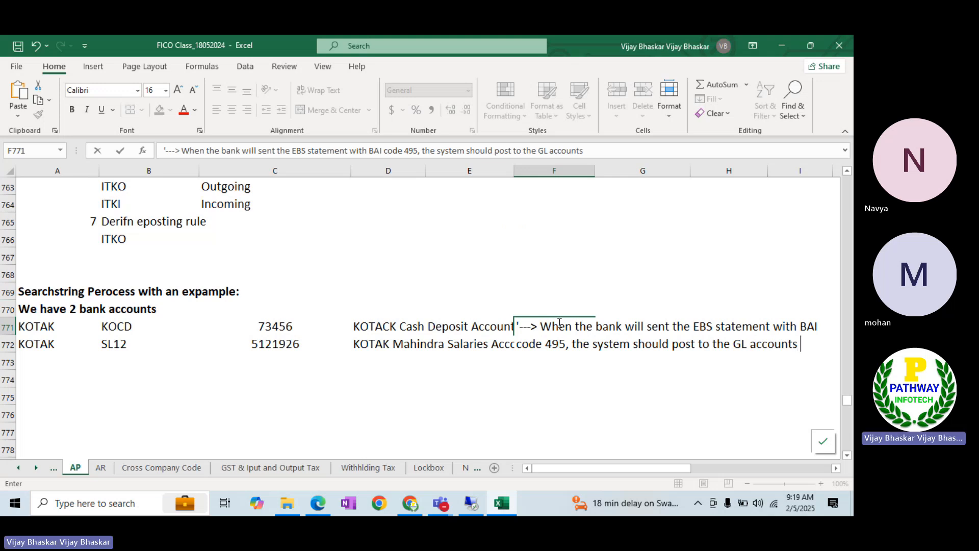
{"action": "type", "text": "50000"}
{"action": "key", "text": "BackSpace"}
{"action": "key", "text": "BackSpace"}
{"action": "key", "text": "BackSpace"}
{"action": "key", "text": "BackSpace"}
{"action": "key", "text": "BackSpace"}
{"action": "type", "text": "50000"}
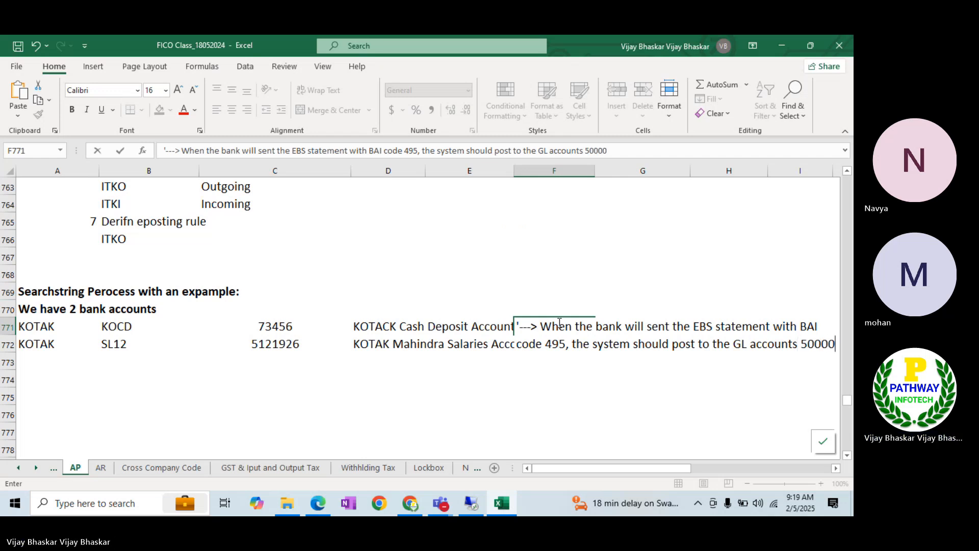
{"action": "type", "text": "1"}
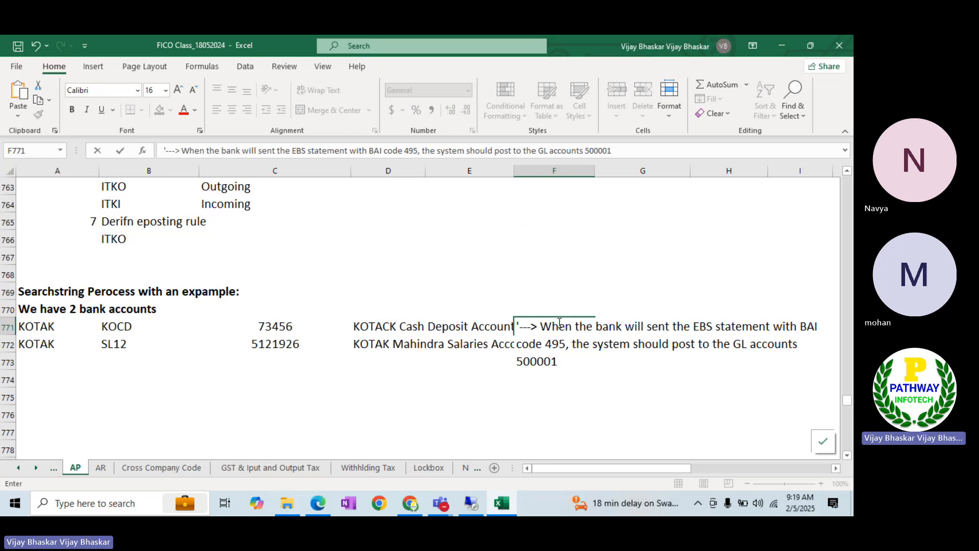
{"action": "type", "text": " DR"}
Add '- Outgoing Clearing' after 500001 and append '/500000 Main Bank Acc Cr' to the note
{"action": "left_click", "coordinate": [557, 361]}
{"action": "type", "text": "()"}
{"action": "key", "text": "BackSpace"}
{"action": "key", "text": "BackSpace"}
{"action": "key", "text": "BackSpace"}
{"action": "type", "text": "- Outgoing"}
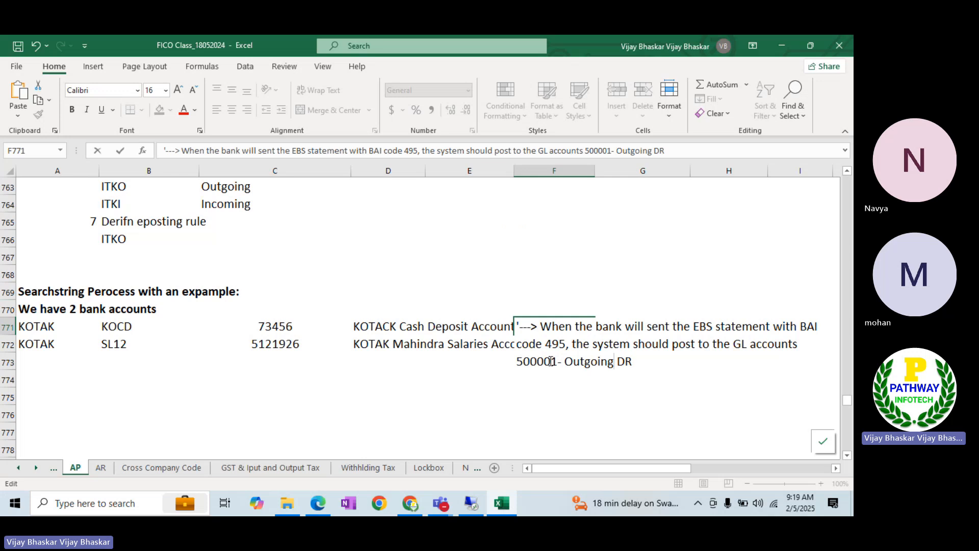
{"action": "type", "text": " CLearing"}
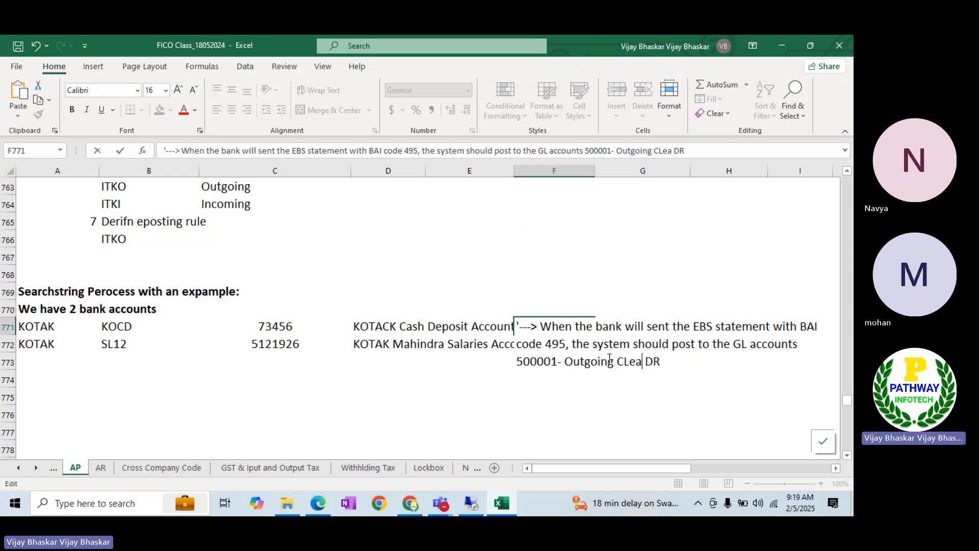
{"action": "left_click", "coordinate": [694, 359]}
{"action": "left_click", "coordinate": [630, 360]}
{"action": "key", "text": "BackSpace"}
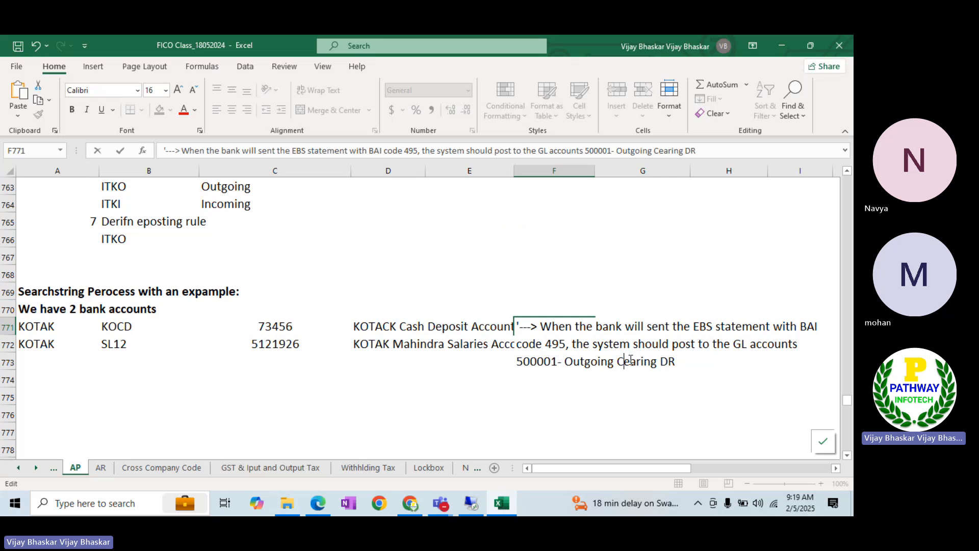
{"action": "type", "text": "l"}
{"action": "left_click", "coordinate": [683, 360]}
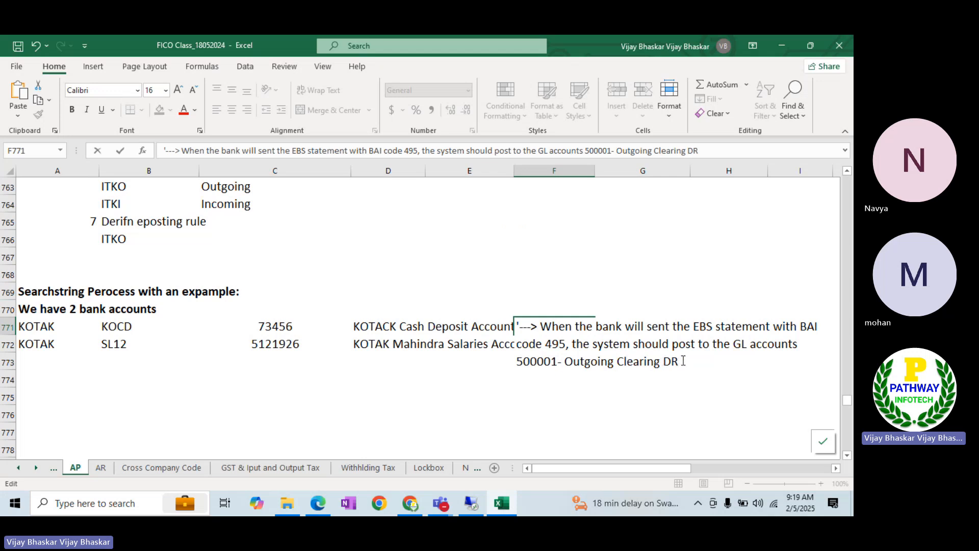
{"action": "type", "text": "/500000"}
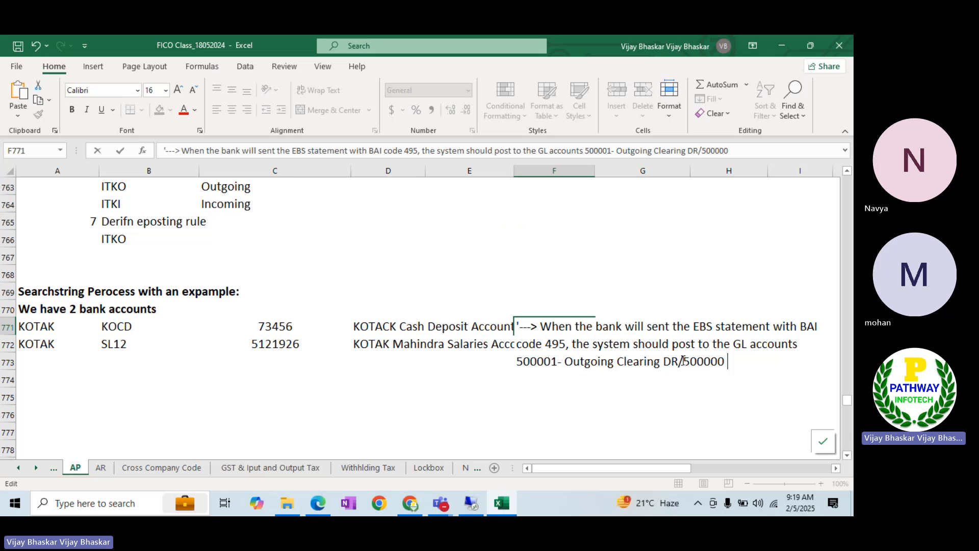
{"action": "type", "text": " Main Bank Acc"}
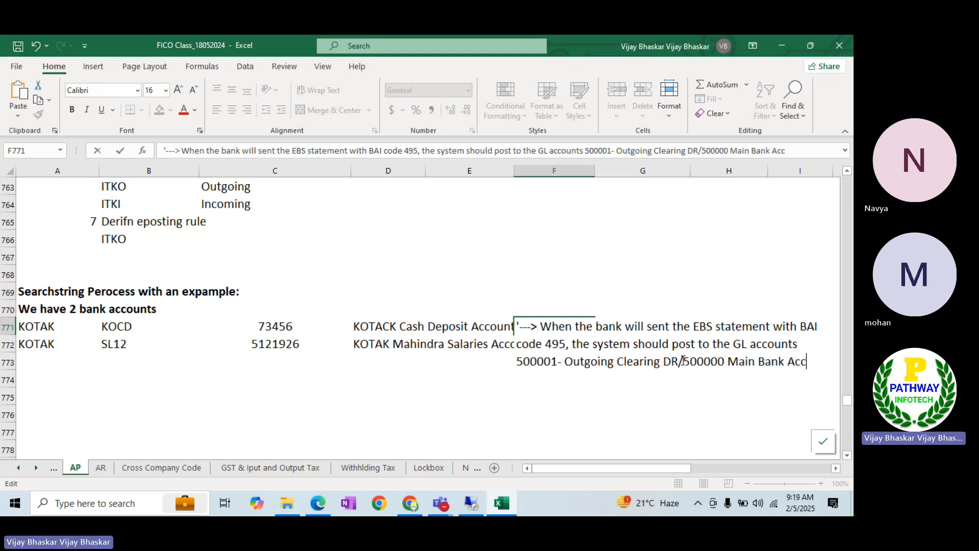
{"action": "type", "text": " Cr"}
{"action": "key", "text": "Return"}
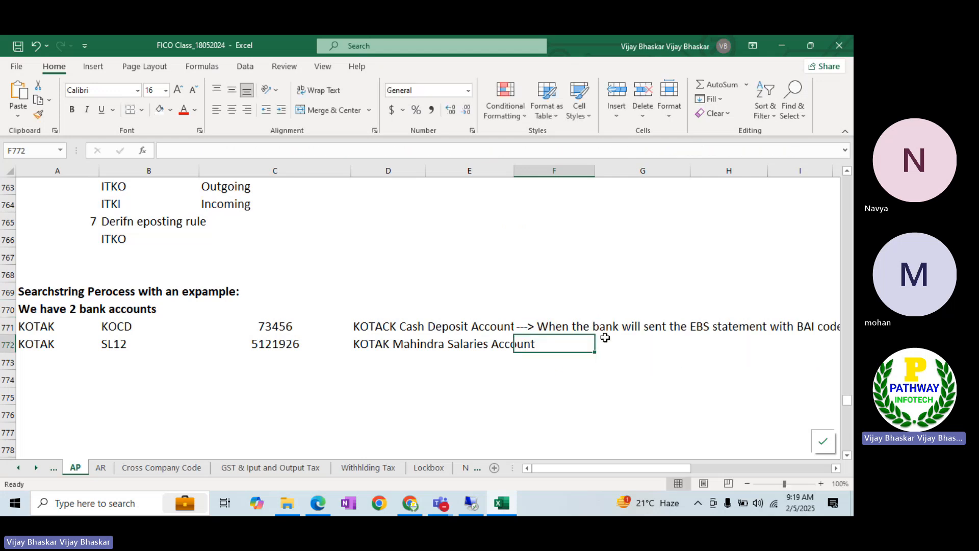
{"action": "left_click", "coordinate": [570, 325]}
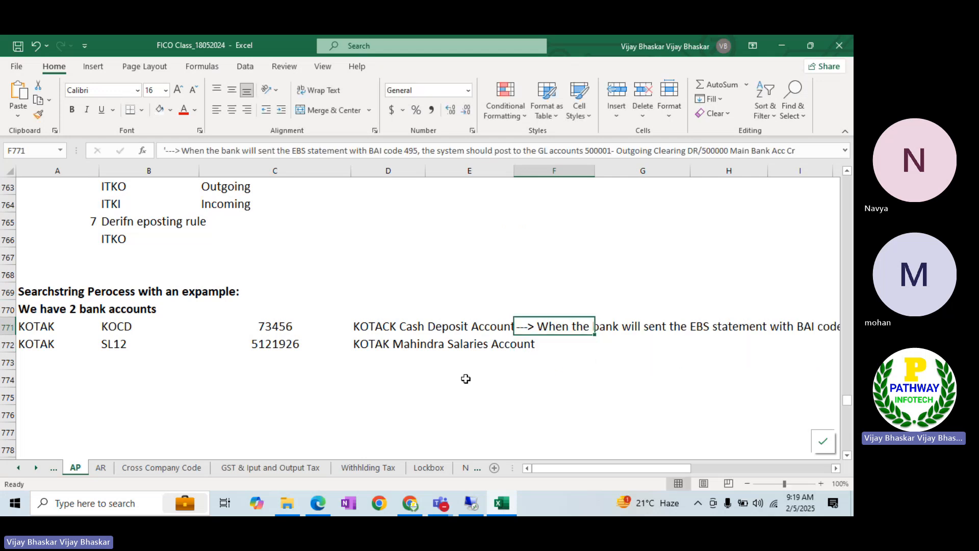
In SAP, verify BAI_ITIN code 495 maps to posting rule ITOU, then return to Define Posting Rules
{"action": "key", "text": "alt+Tab"}
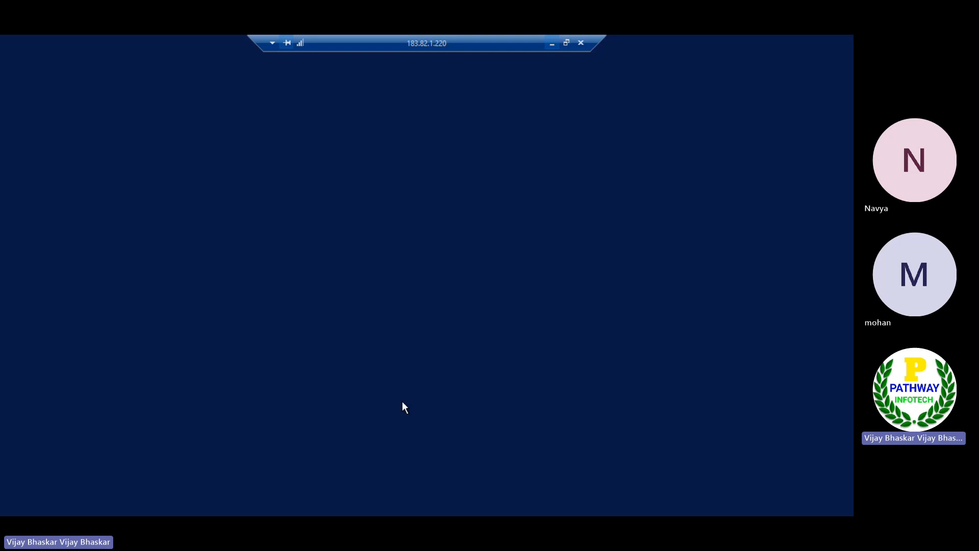
{"action": "key", "text": "alt+Tab"}
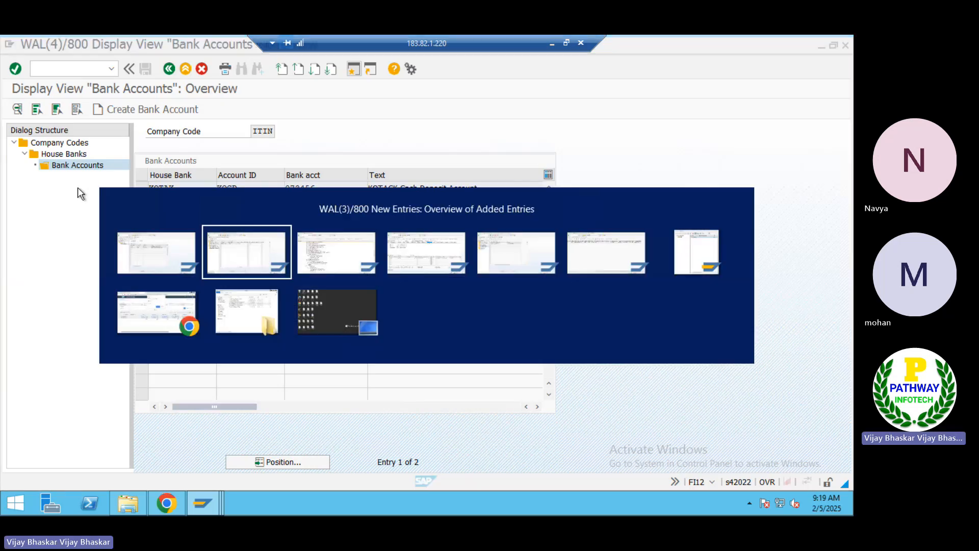
{"action": "key", "text": "alt+Tab"}
{"action": "key", "text": "alt+shift+Tab"}
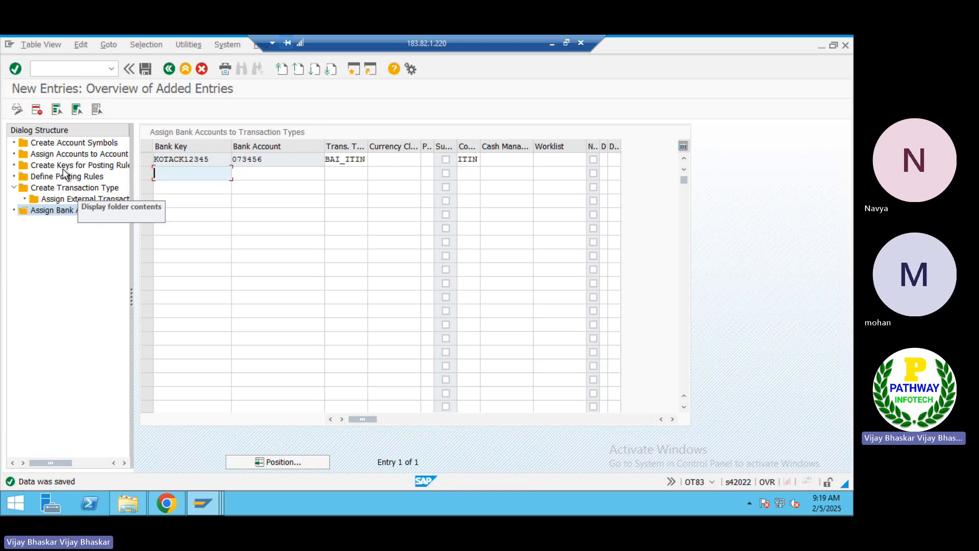
{"action": "left_click", "coordinate": [58, 178]}
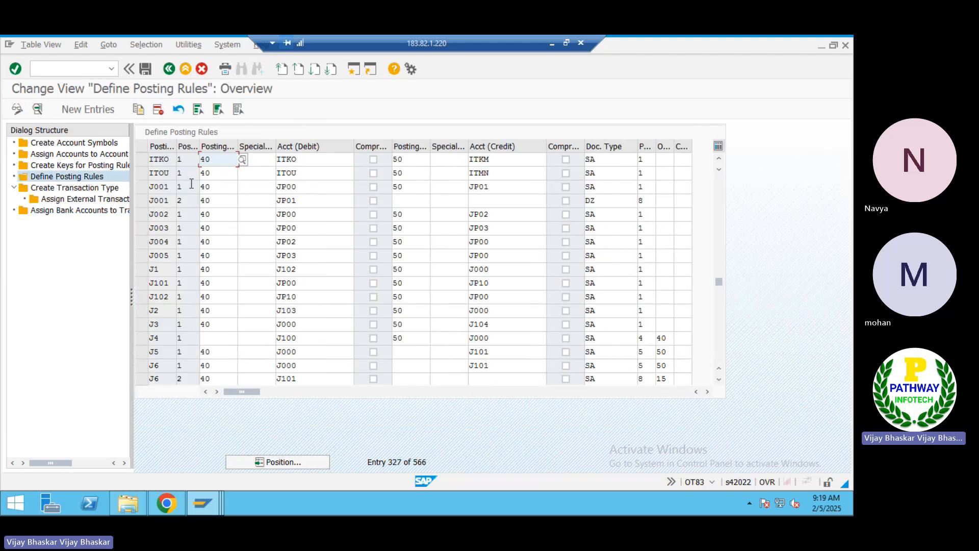
{"action": "left_click", "coordinate": [144, 173]}
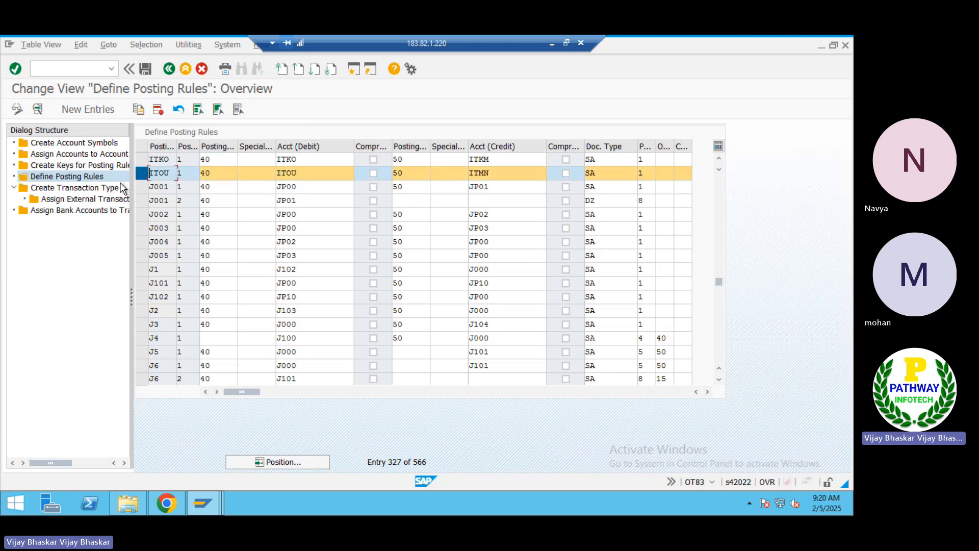
{"action": "left_click", "coordinate": [81, 202]}
{"action": "double_click", "coordinate": [88, 200]}
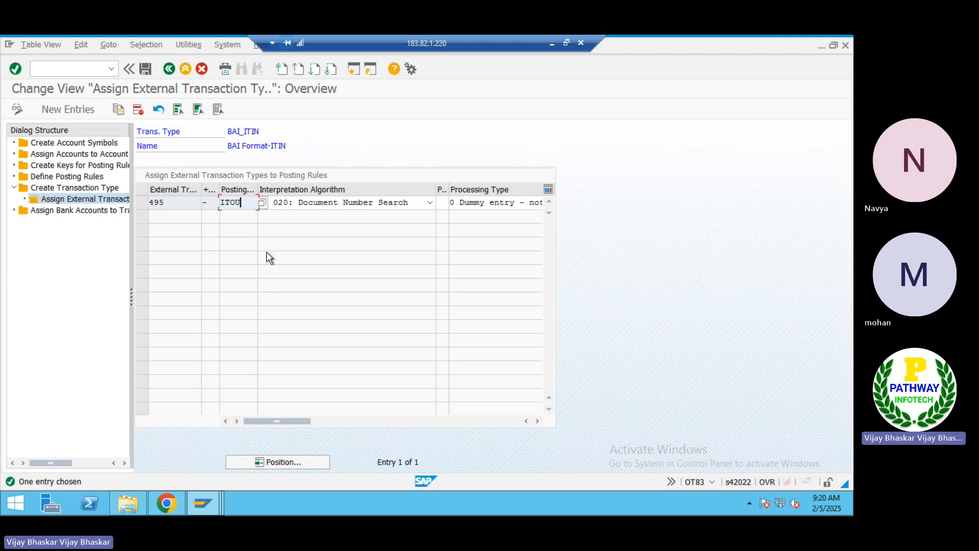
{"action": "left_click", "coordinate": [62, 177]}
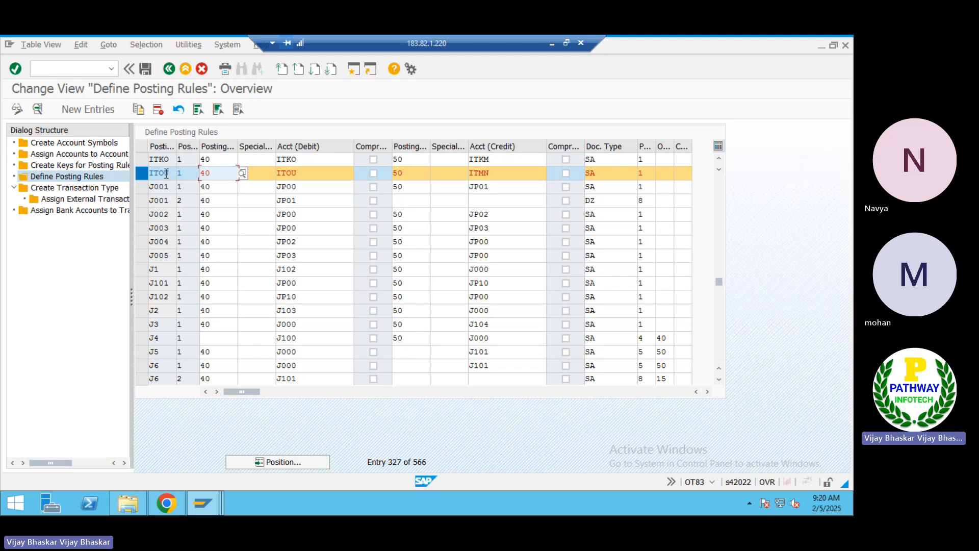
Open ITOU's details and check debit symbol ITOU and credit symbol ITMN
{"action": "double_click", "coordinate": [166, 173]}
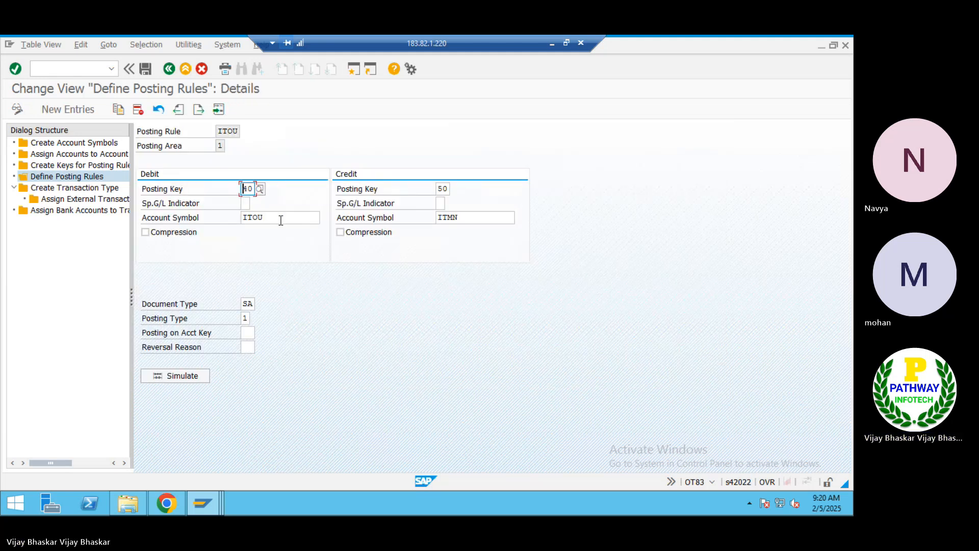
{"action": "left_click", "coordinate": [468, 217]}
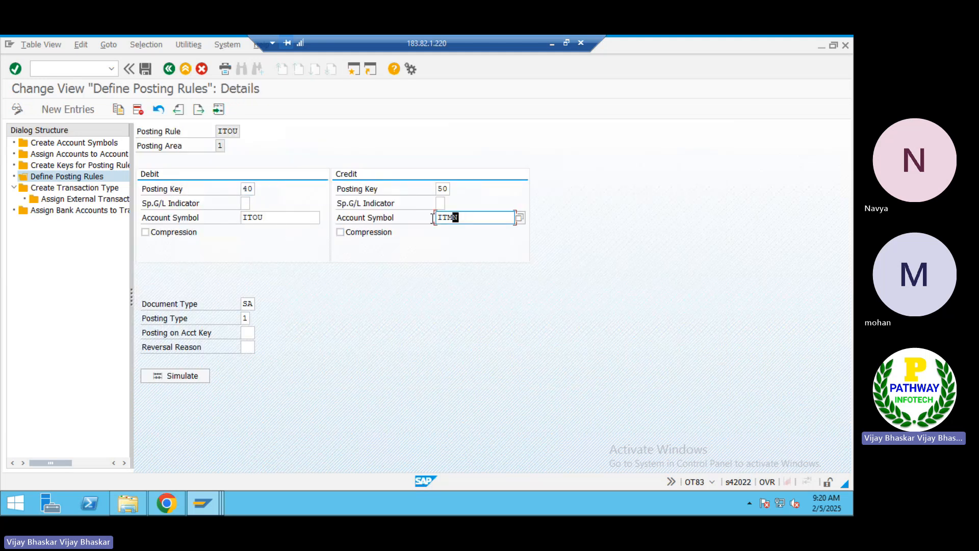
{"action": "left_click", "coordinate": [272, 215]}
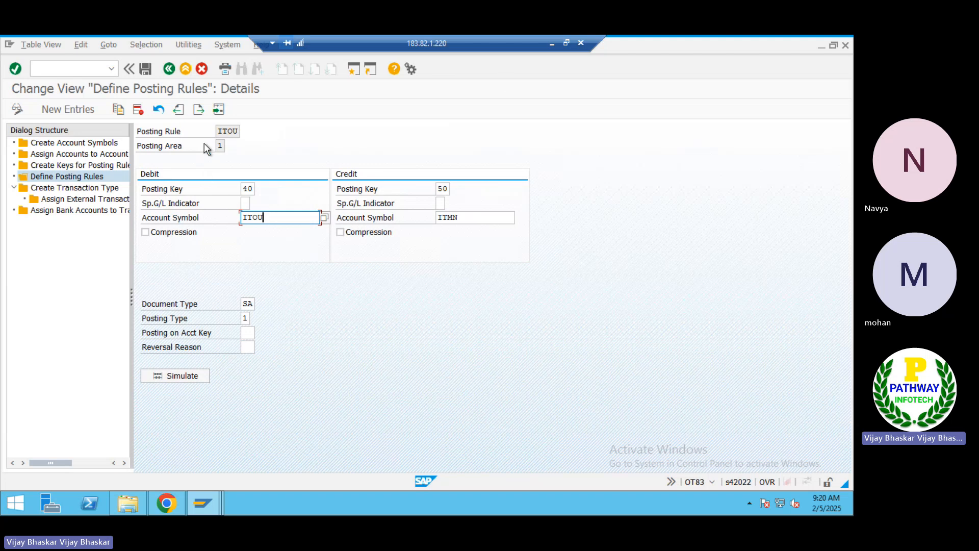
Copy the code 495 note into cell F772 beside the SL12 account
{"action": "left_click", "coordinate": [551, 47]}
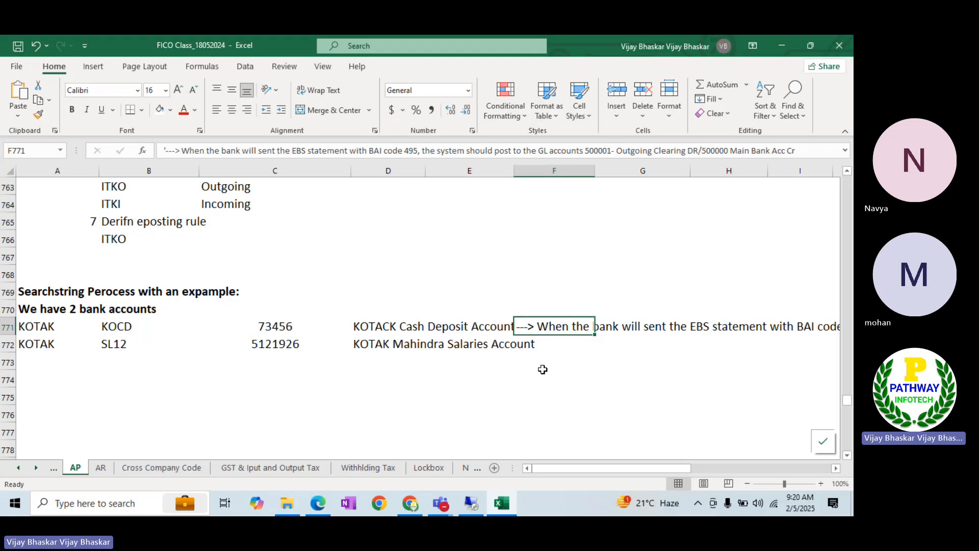
{"action": "left_click", "coordinate": [528, 345]}
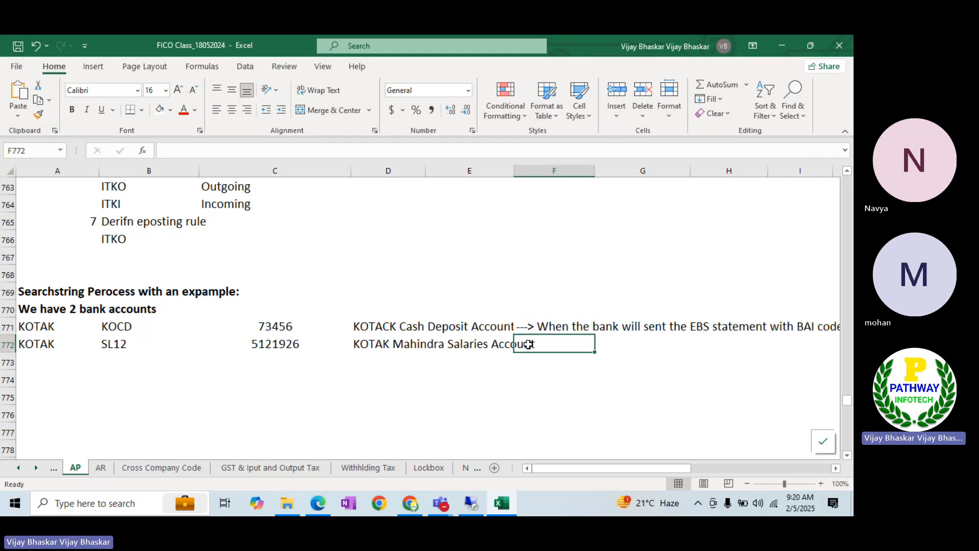
{"action": "type", "text": "\""}
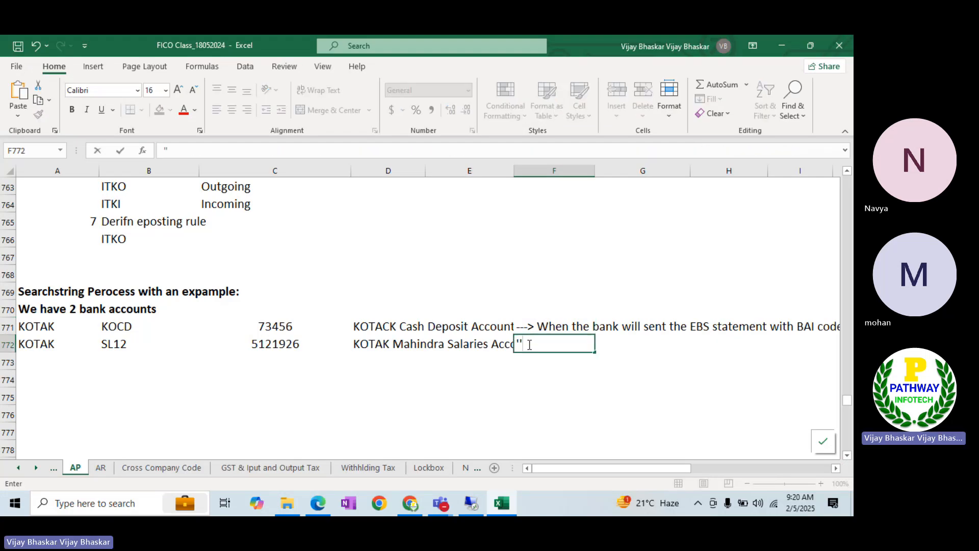
{"action": "type", "text": "--"}
{"action": "key", "text": "BackSpace"}
{"action": "key", "text": "BackSpace"}
{"action": "key", "text": "BackSpace"}
{"action": "type", "text": "'"}
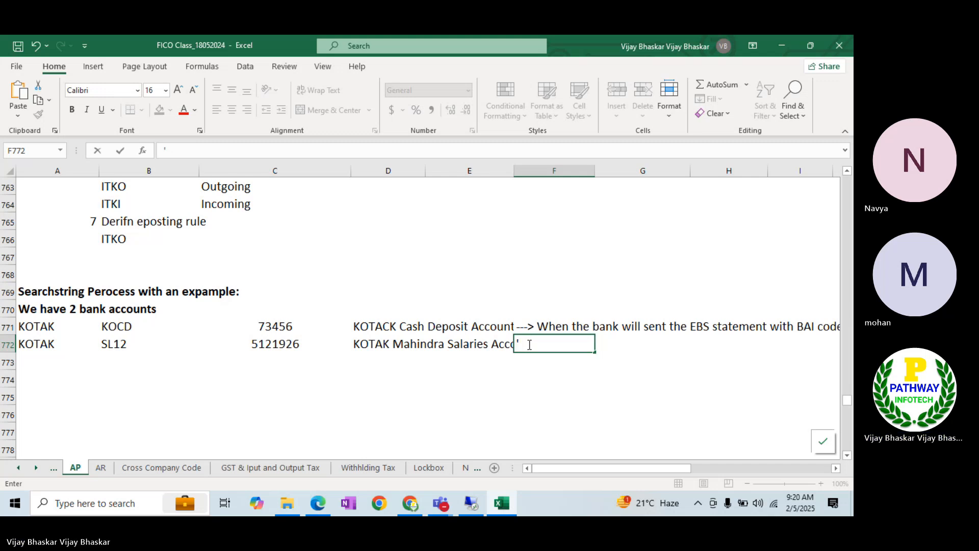
{"action": "key", "text": "Up"}
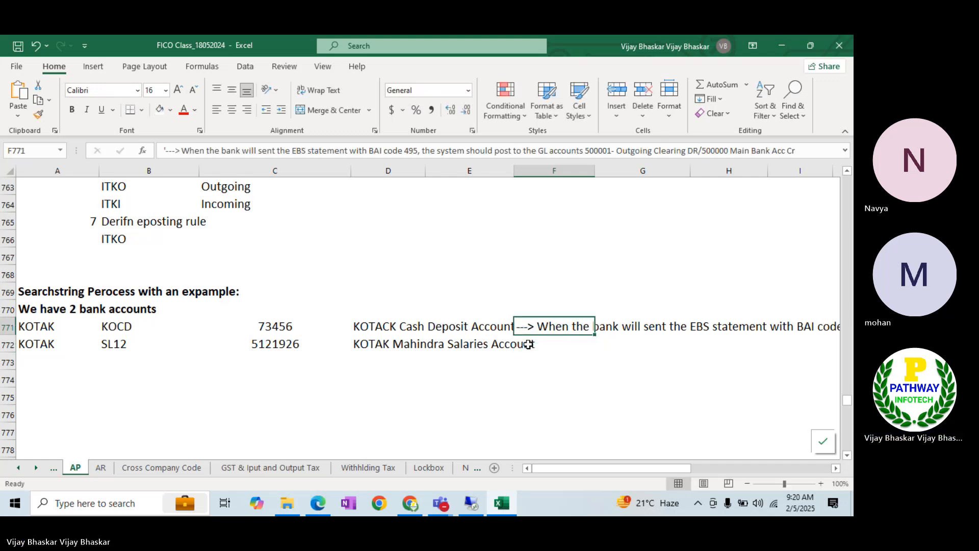
{"action": "left_click", "coordinate": [528, 345]}
{"action": "key", "text": "ctrl+v"}
{"action": "key", "text": "Escape"}
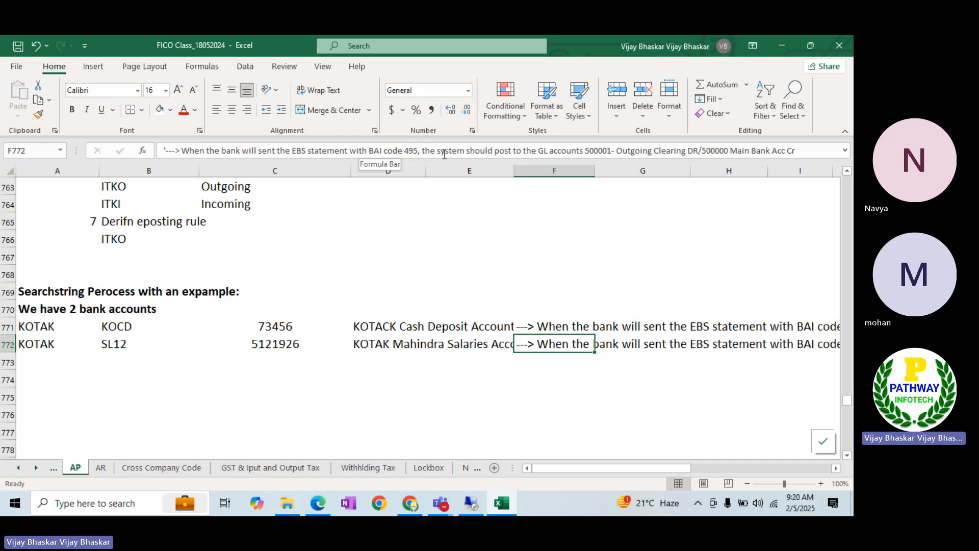
Change the F772 note's GL accounts to 500101 and 500100
{"action": "left_click", "coordinate": [611, 153]}
{"action": "key", "text": "BackSpace"}
{"action": "key", "text": "BackSpace"}
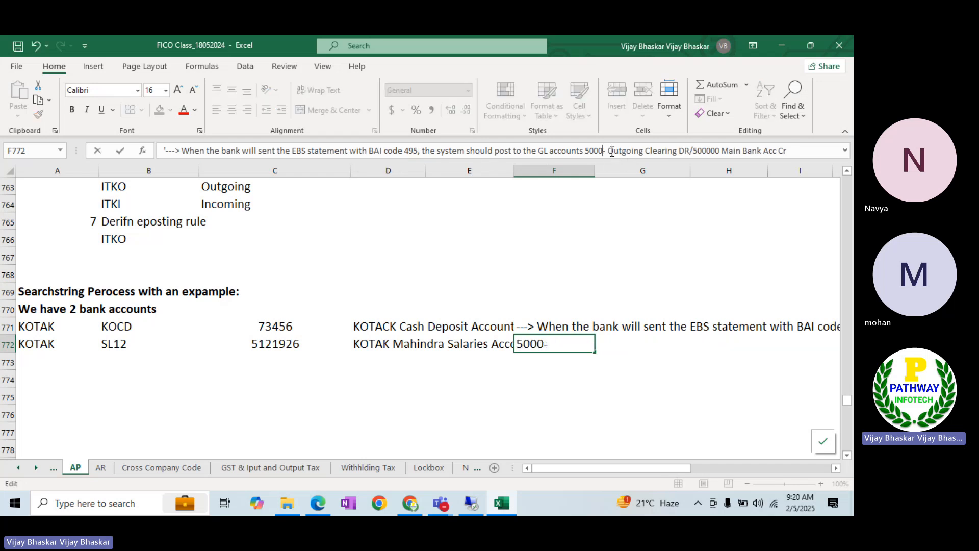
{"action": "key", "text": "BackSpace"}
{"action": "type", "text": "101"}
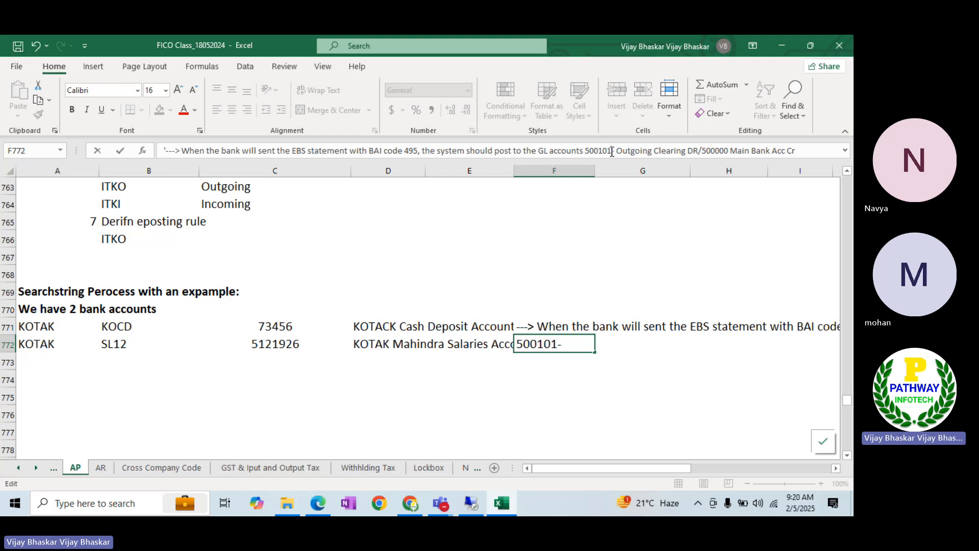
{"action": "left_click", "coordinate": [728, 151]}
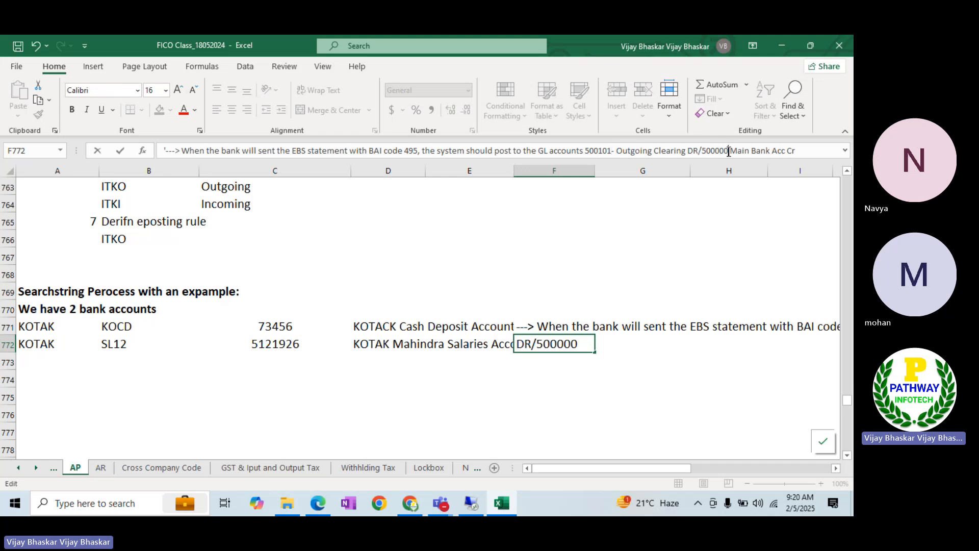
{"action": "key", "text": "BackSpace"}
{"action": "key", "text": "BackSpace"}
{"action": "key", "text": "BackSpace"}
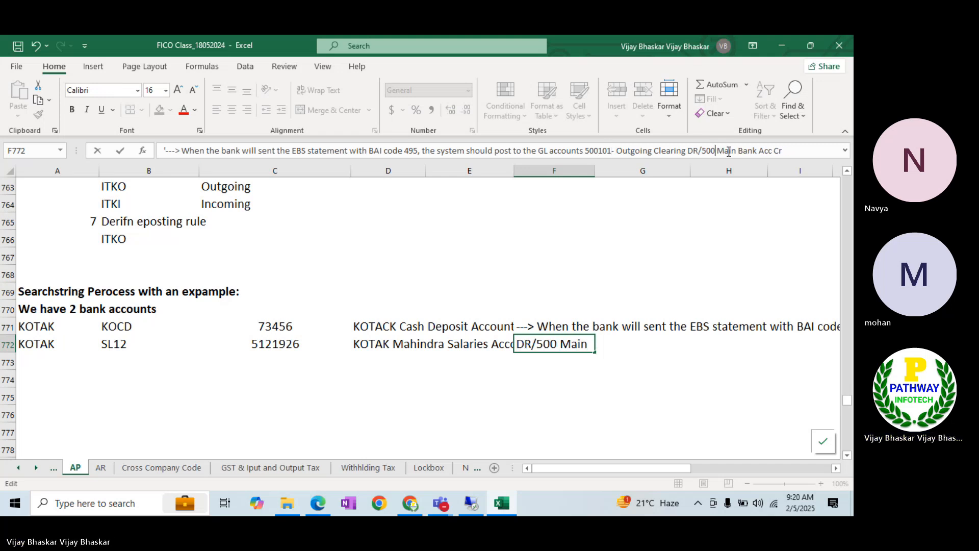
{"action": "type", "text": "100"}
{"action": "key", "text": "Return"}
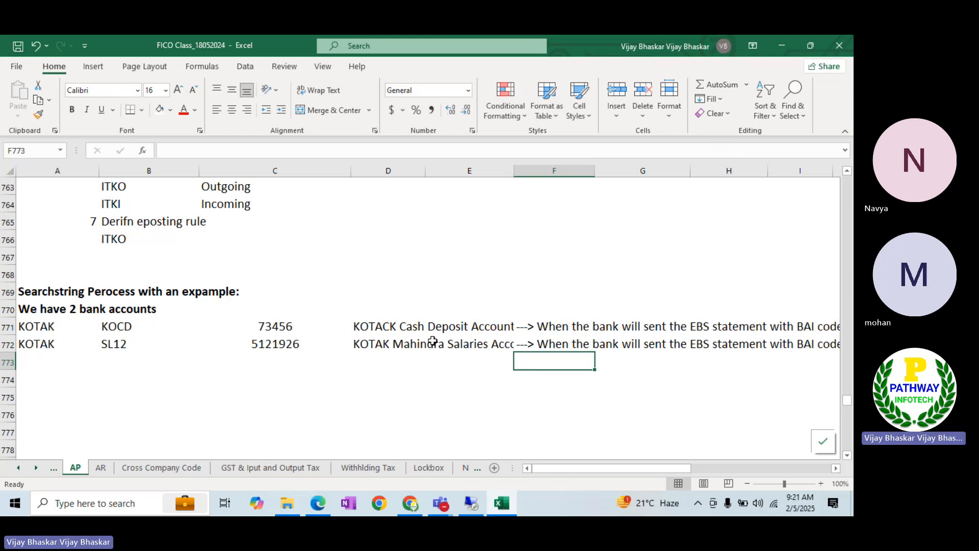
{"action": "left_click", "coordinate": [836, 468]}
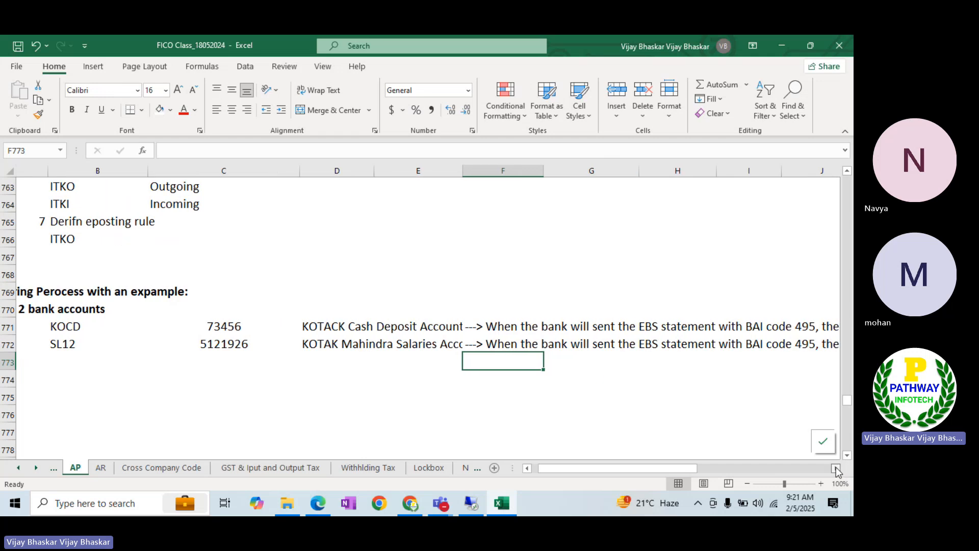
{"action": "left_click", "coordinate": [836, 468]}
{"action": "left_click", "coordinate": [836, 469]}
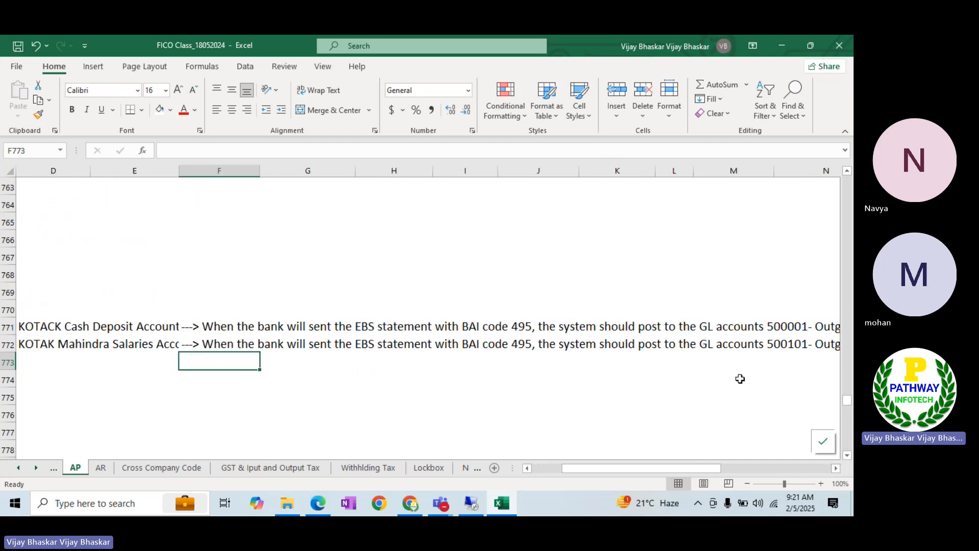
{"action": "left_click", "coordinate": [835, 468]}
{"action": "left_click", "coordinate": [836, 468]}
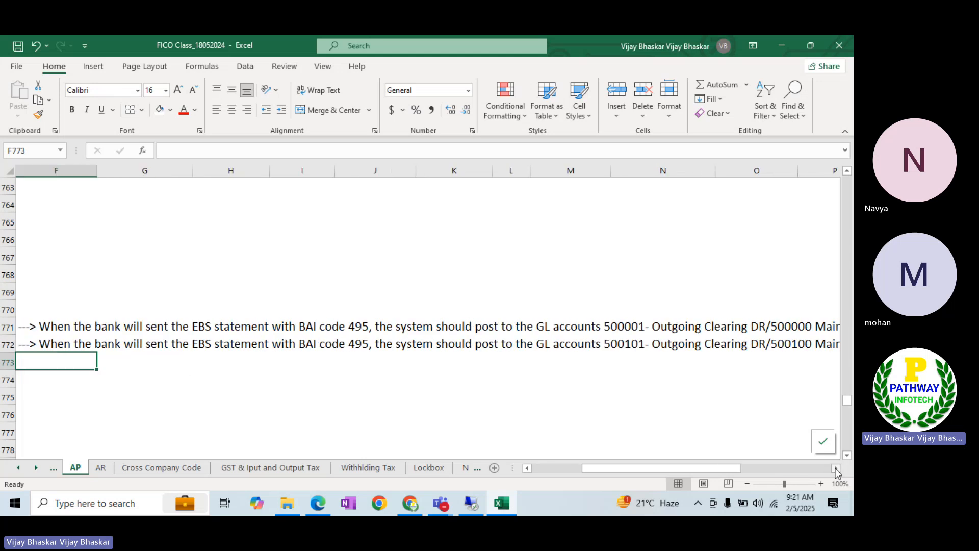
{"action": "left_click", "coordinate": [835, 468]}
{"action": "left_click", "coordinate": [542, 326]}
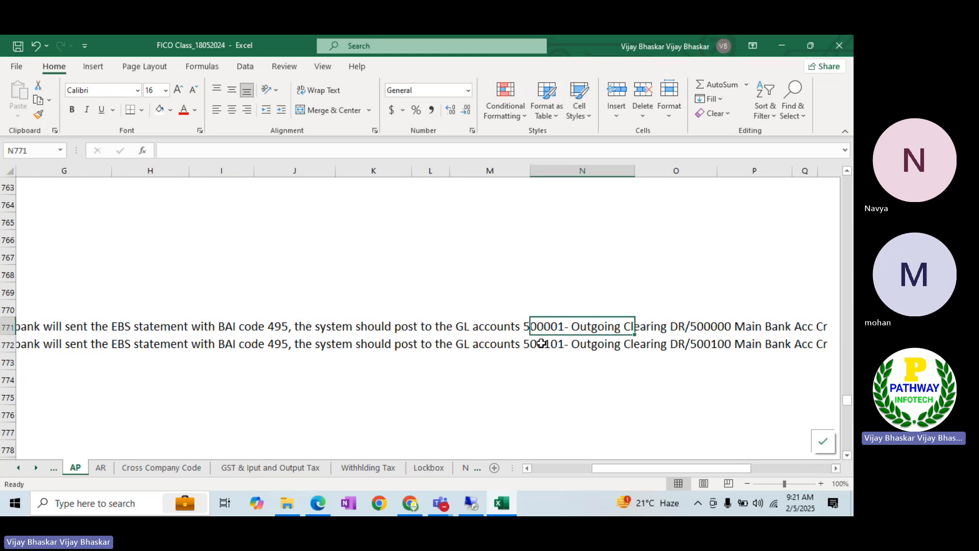
{"action": "left_click", "coordinate": [542, 343]}
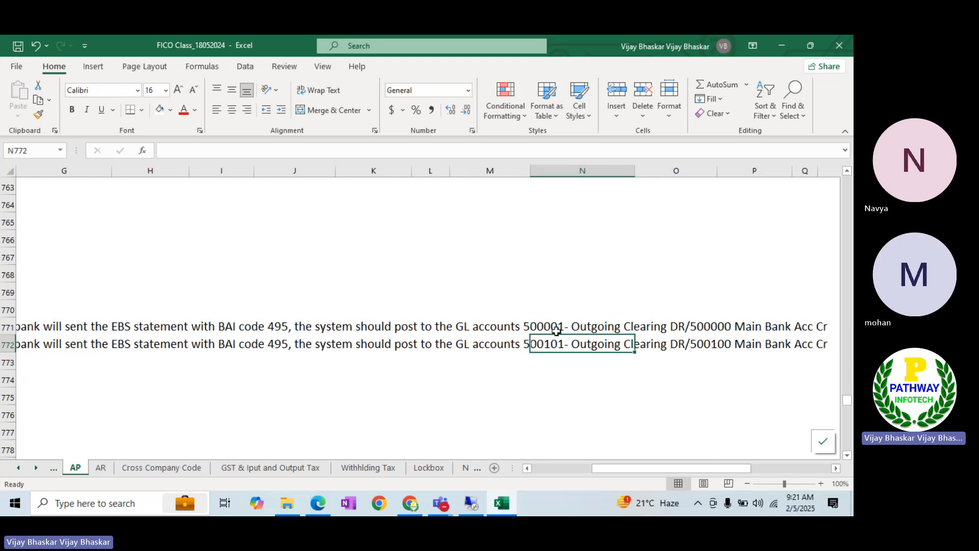
{"action": "left_click", "coordinate": [539, 327]}
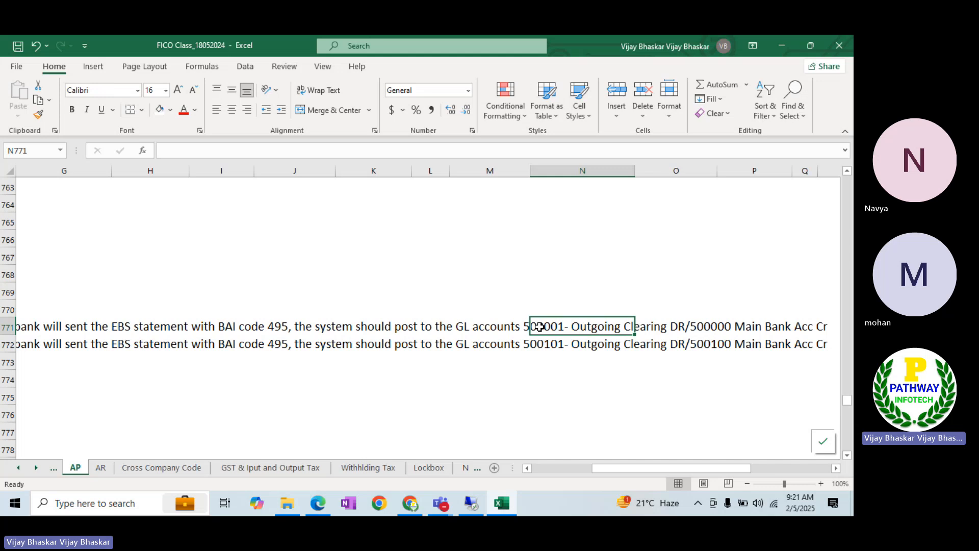
{"action": "left_click", "coordinate": [540, 344]}
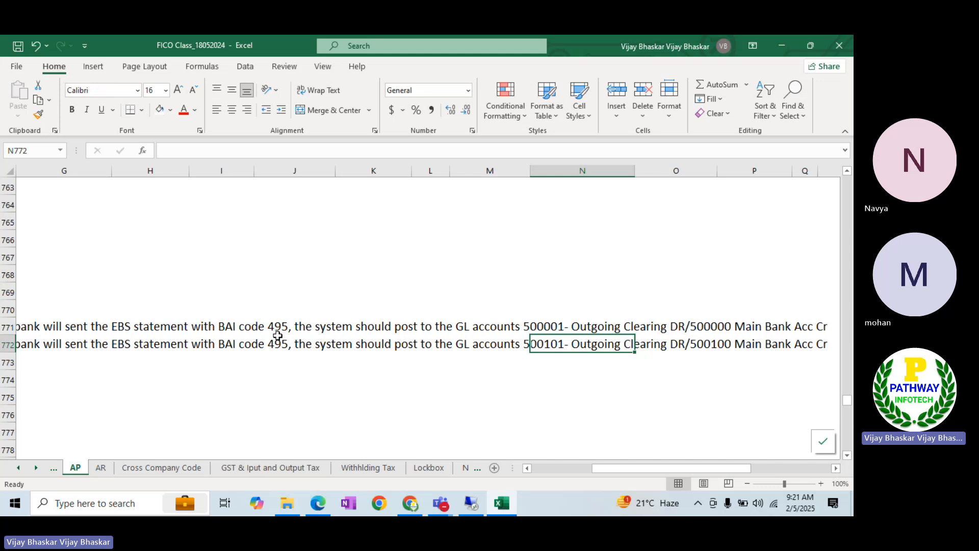
Copy BAI_ITIN's 495 entry, changing its posting rule from ITOU to ITKO
{"action": "key", "text": "alt+Tab"}
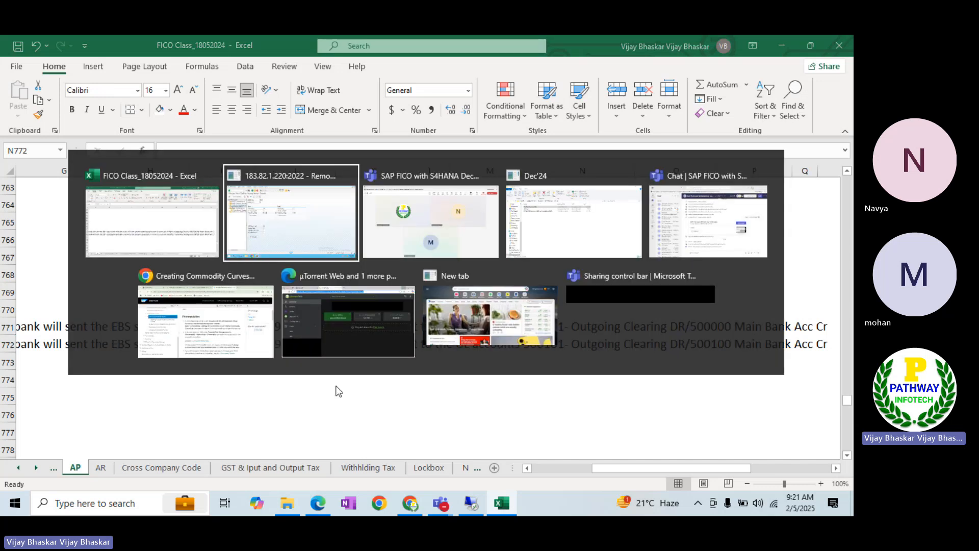
{"action": "key", "text": "alt+Tab"}
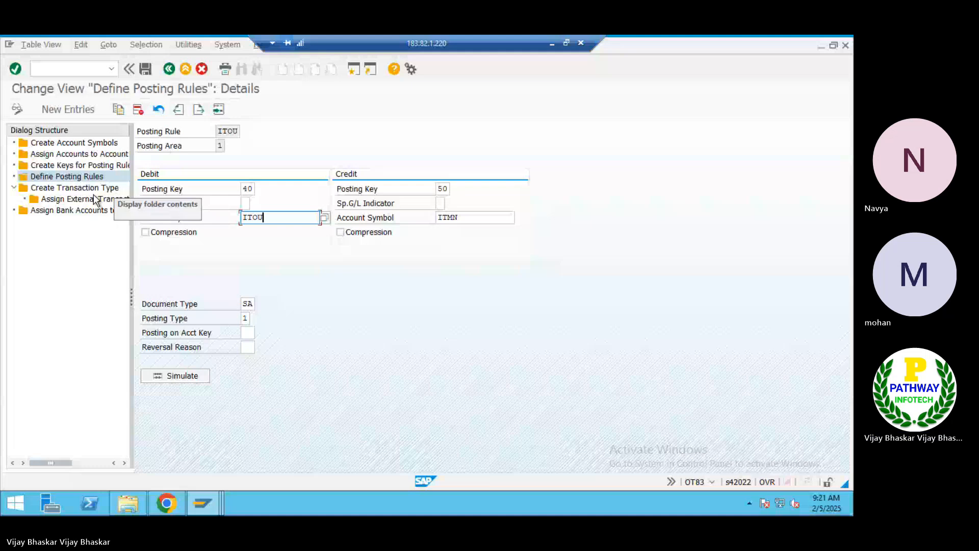
{"action": "double_click", "coordinate": [115, 199]}
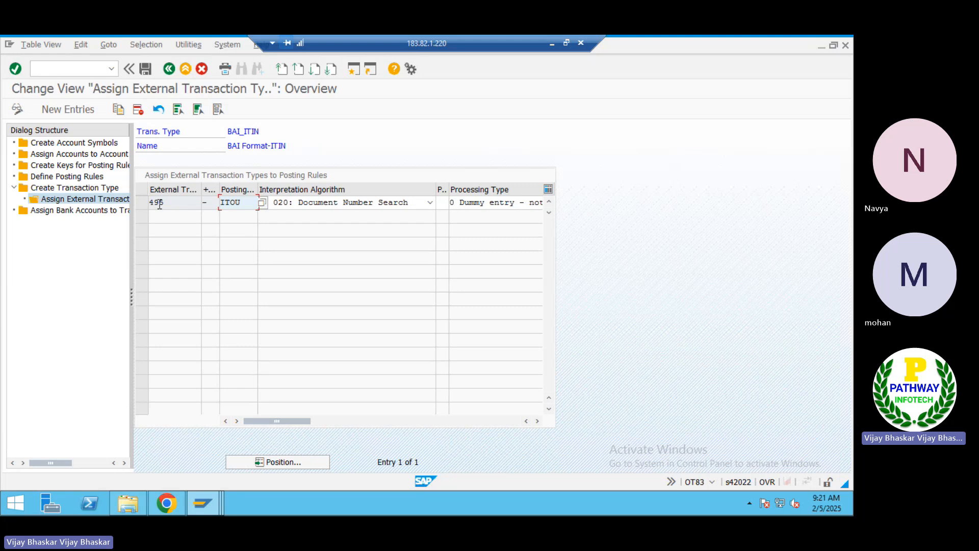
{"action": "left_click", "coordinate": [139, 203]}
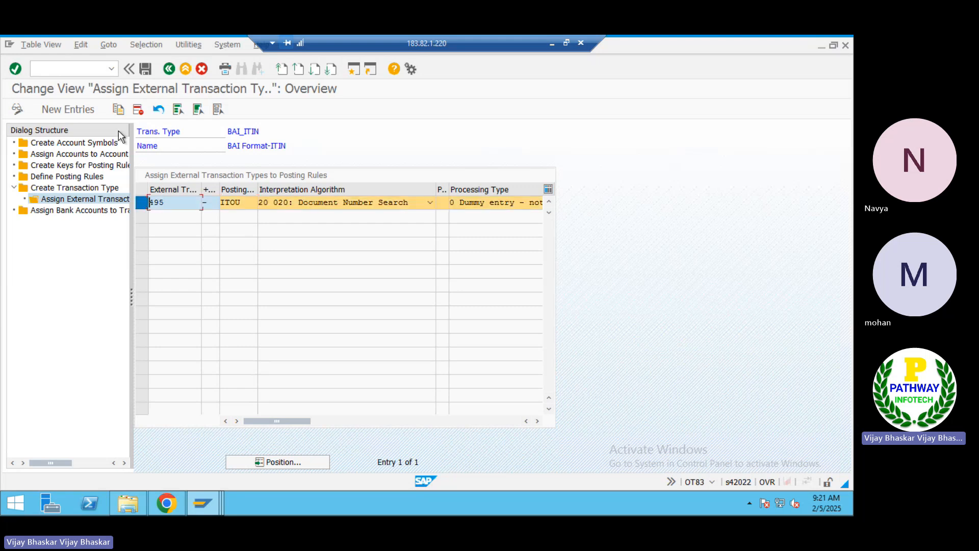
{"action": "left_click", "coordinate": [121, 109]}
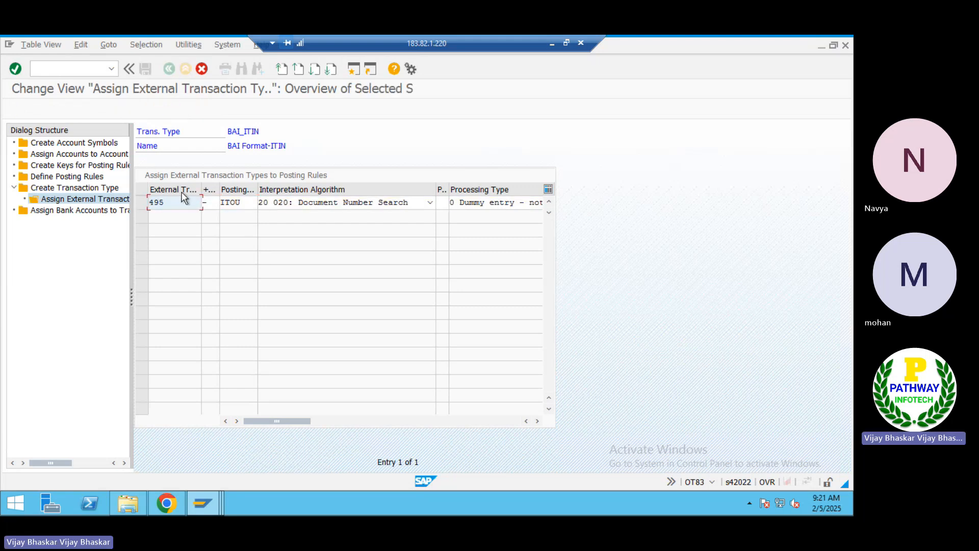
{"action": "left_click", "coordinate": [249, 204]}
{"action": "key", "text": "BackSpace"}
{"action": "key", "text": "BackSpace"}
{"action": "key", "text": "BackSpace"}
{"action": "key", "text": "BackSpace"}
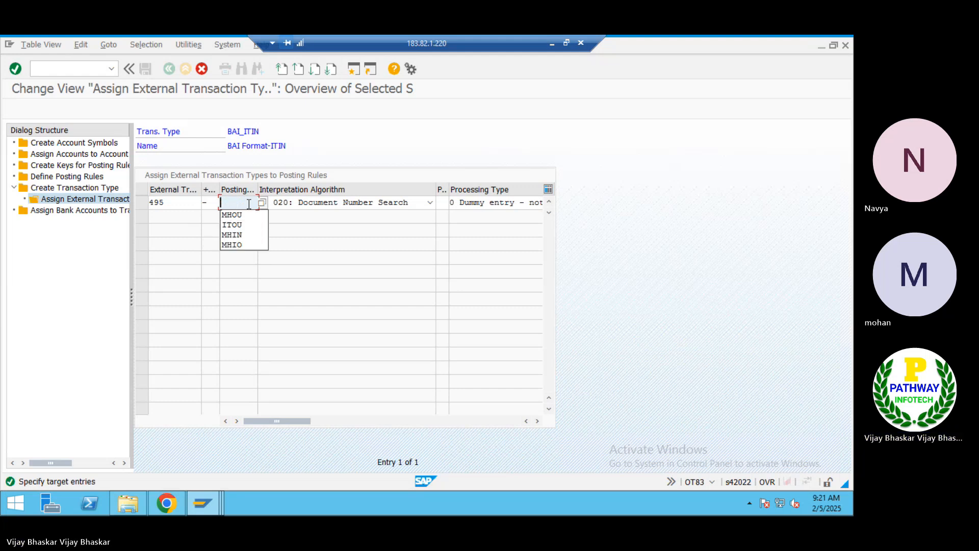
{"action": "type", "text": "IT"}
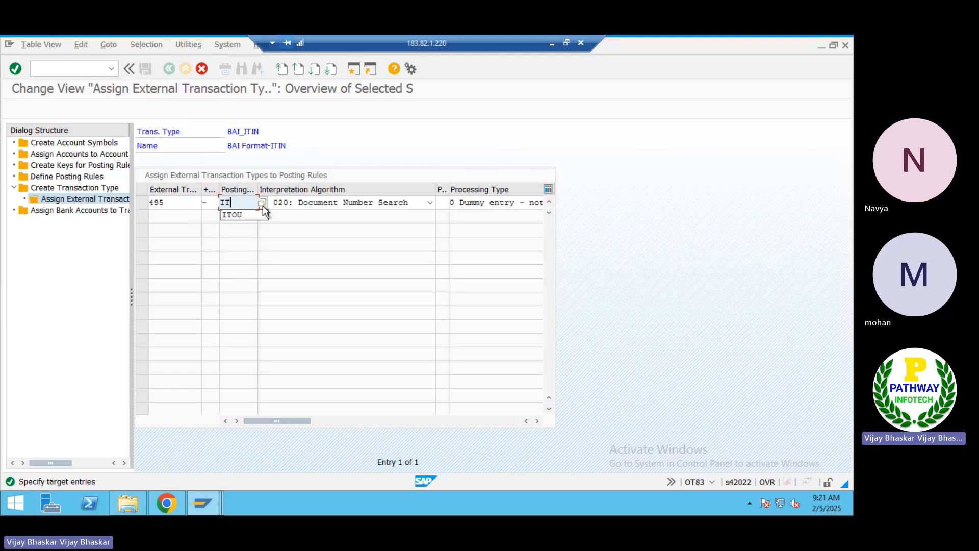
{"action": "type", "text": "KO"}
{"action": "key", "text": "Return"}
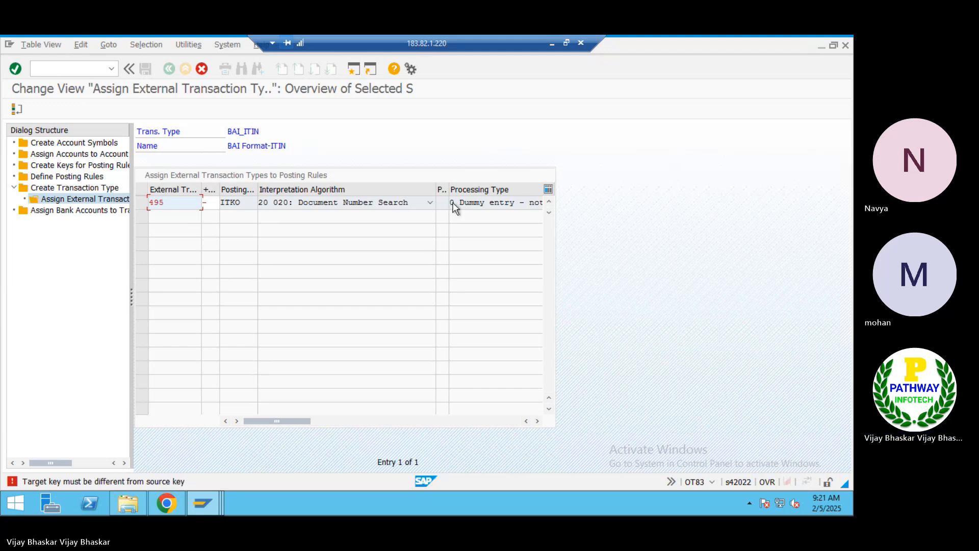
{"action": "left_click", "coordinate": [551, 43]}
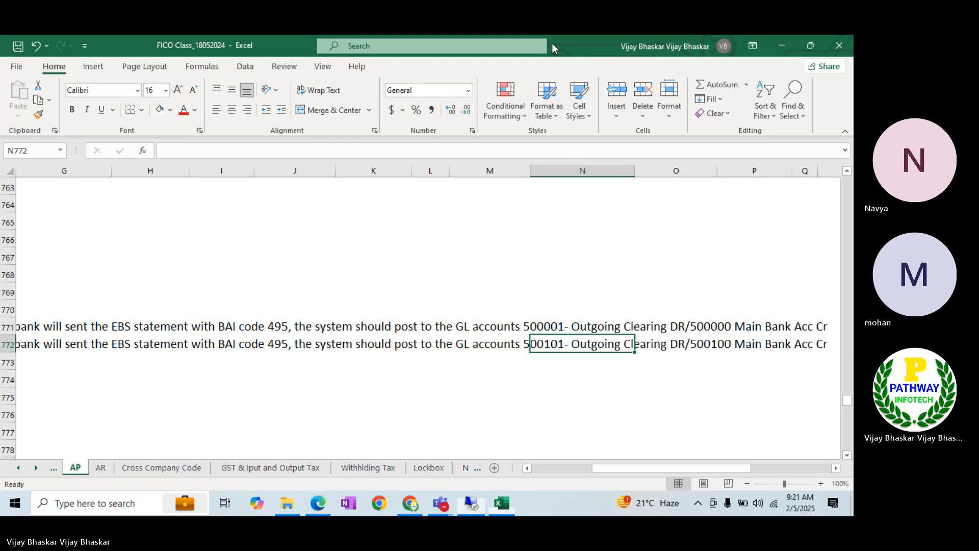
{"action": "mouse_move", "coordinate": [440, 502]}
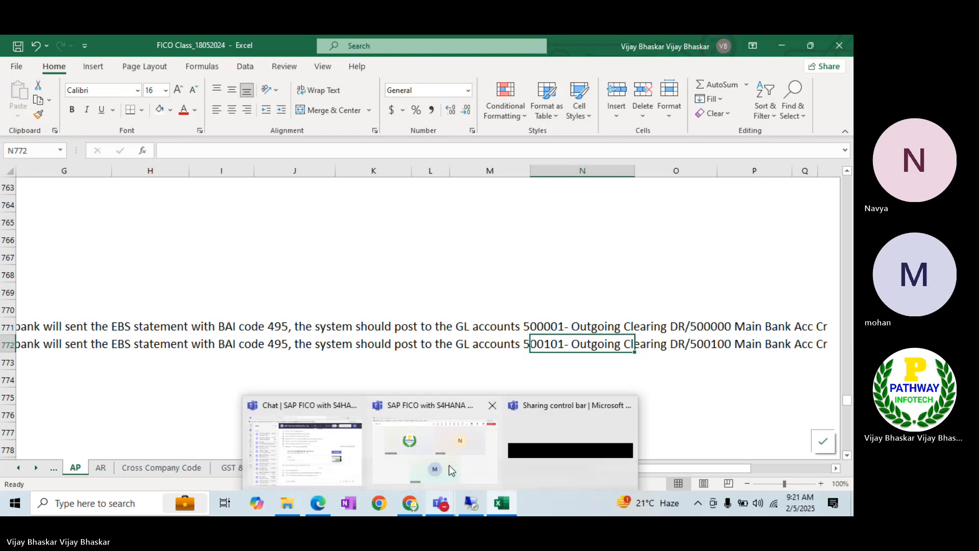
{"action": "left_click", "coordinate": [449, 465]}
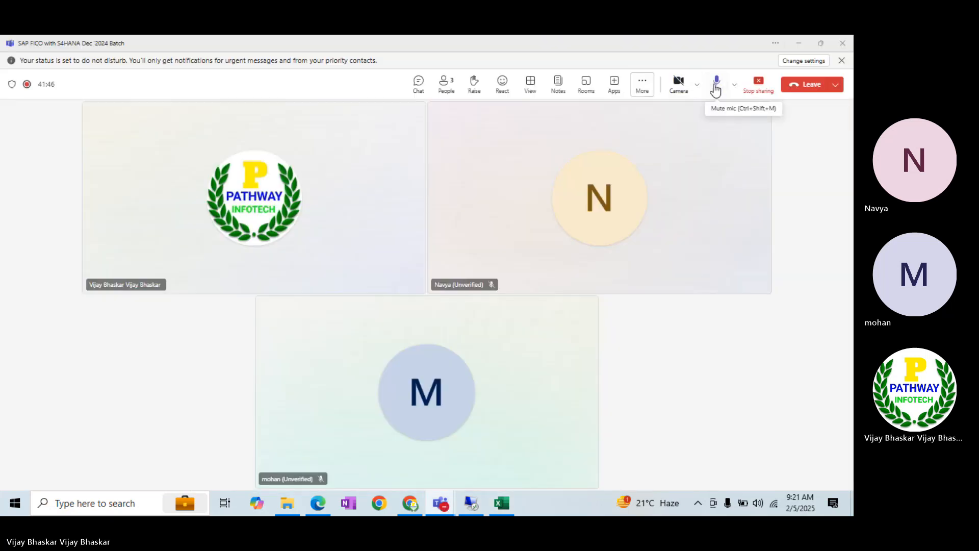
{"action": "left_click", "coordinate": [716, 90]}
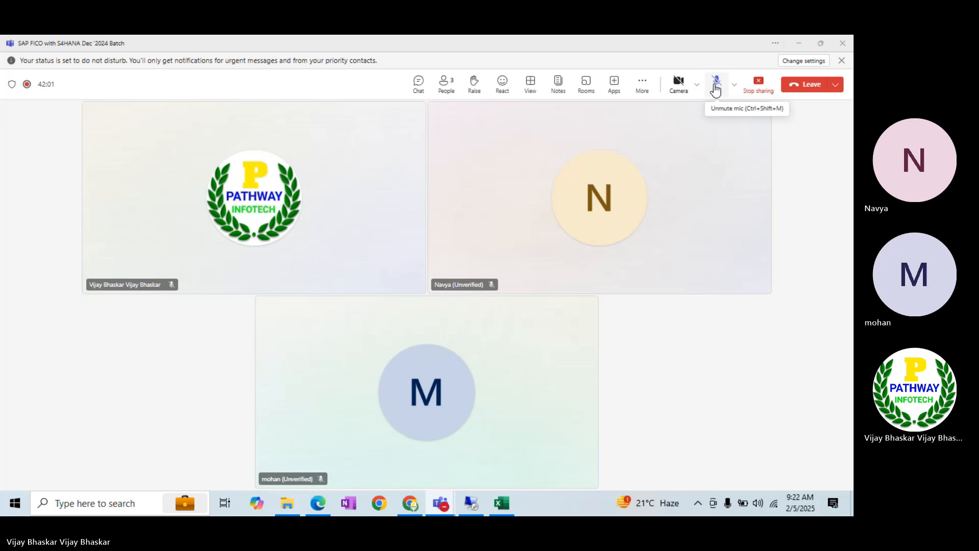
{"action": "left_click", "coordinate": [716, 88]}
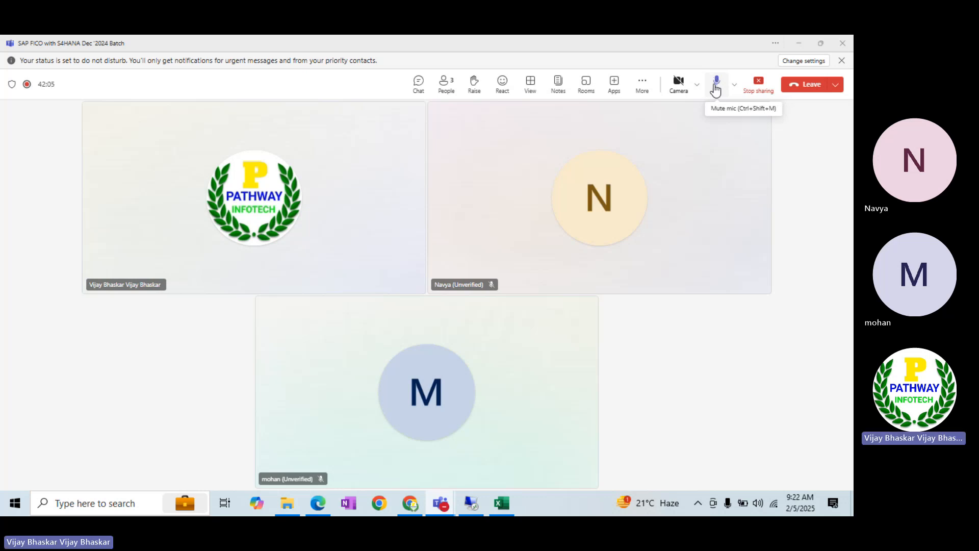
Cancel the rejected copy of the 495 entry and discard its edits
{"action": "key", "text": "alt+Tab"}
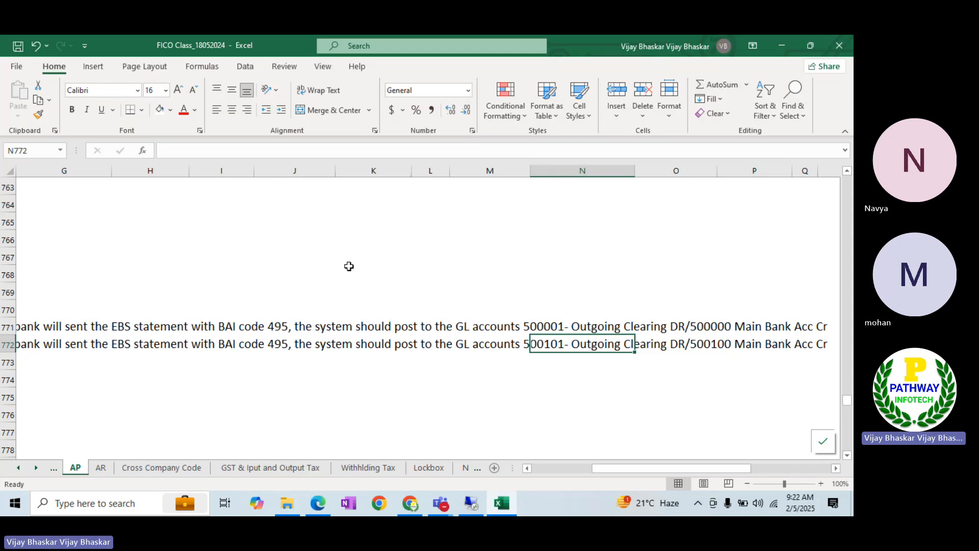
{"action": "key", "text": "alt+Tab"}
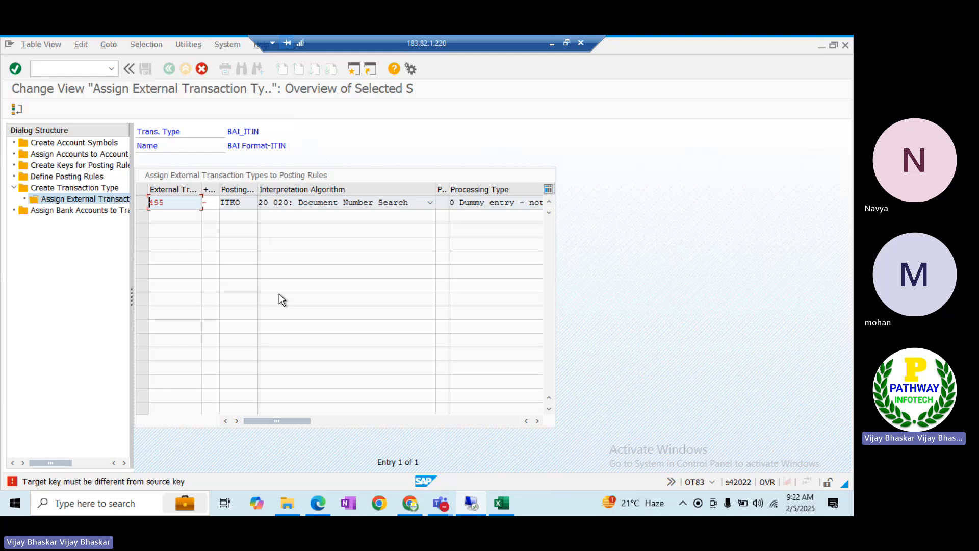
{"action": "left_click", "coordinate": [202, 69]}
{"action": "left_click", "coordinate": [187, 268]}
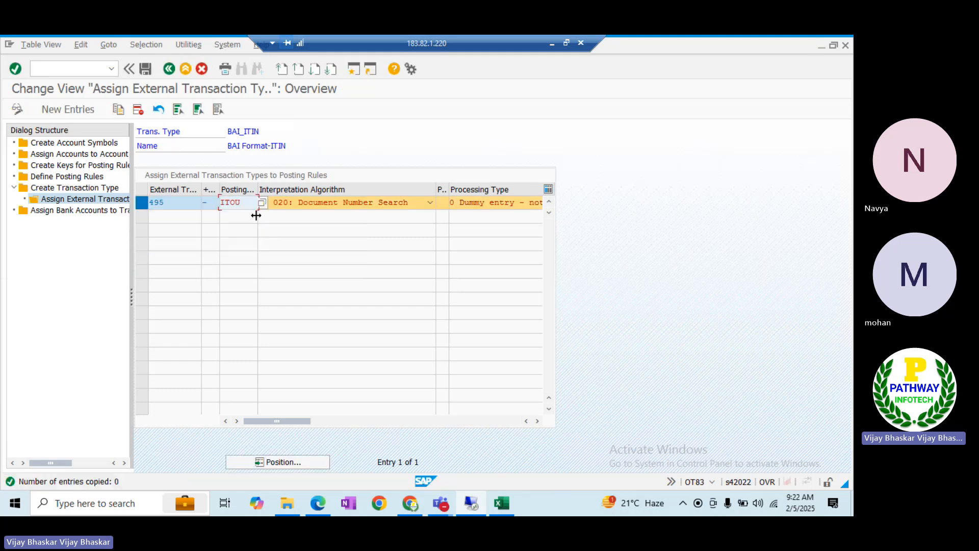
Overwrite the 495 entry's posting rule ITOU with XXXX
{"action": "left_click", "coordinate": [148, 203]}
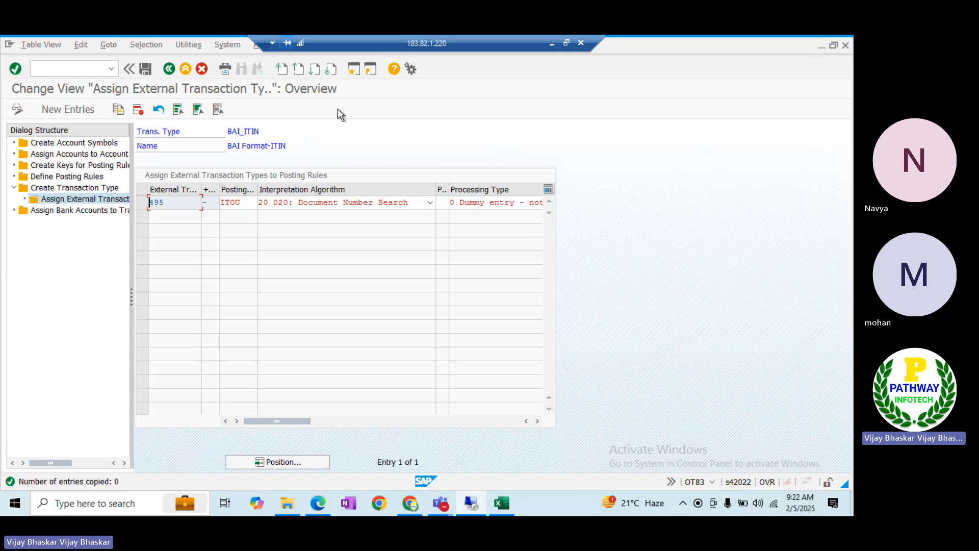
{"action": "left_click", "coordinate": [247, 202]}
{"action": "key", "text": "BackSpace"}
{"action": "key", "text": "BackSpace"}
{"action": "key", "text": "BackSpace"}
{"action": "key", "text": "BackSpace"}
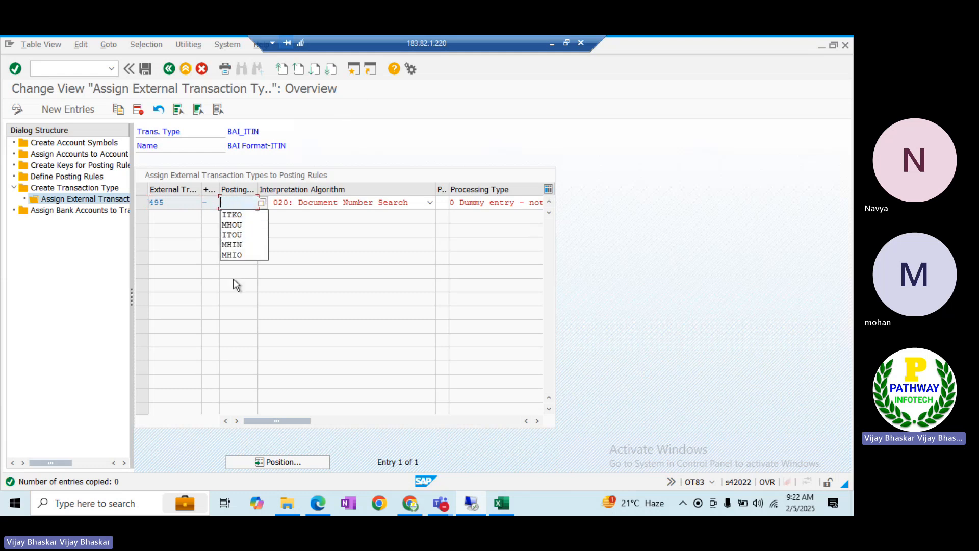
{"action": "type", "text": "XXXX"}
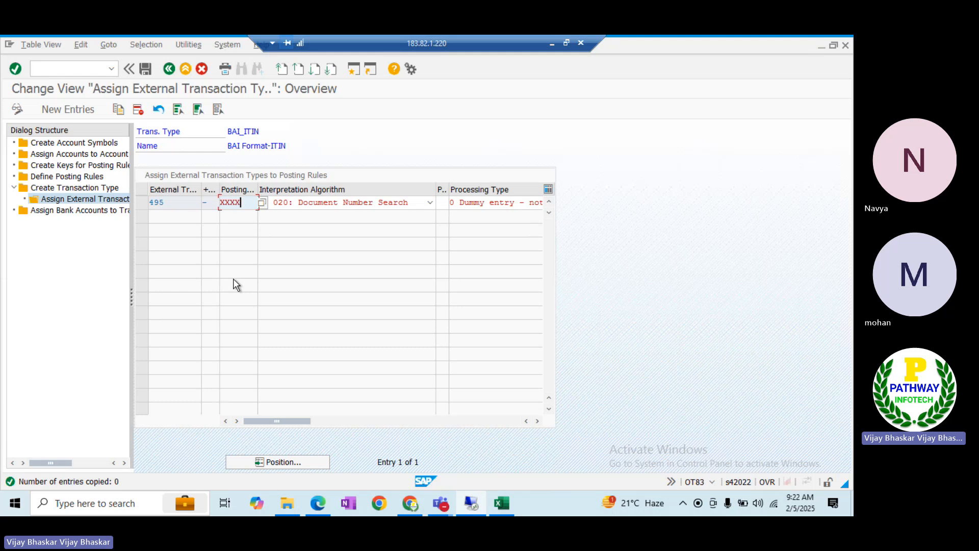
Search the posting rule list for XXXX, which returns no hits
{"action": "left_click", "coordinate": [263, 202]}
{"action": "left_click_drag", "start_coordinate": [295, 138], "coordinate": [271, 445]}
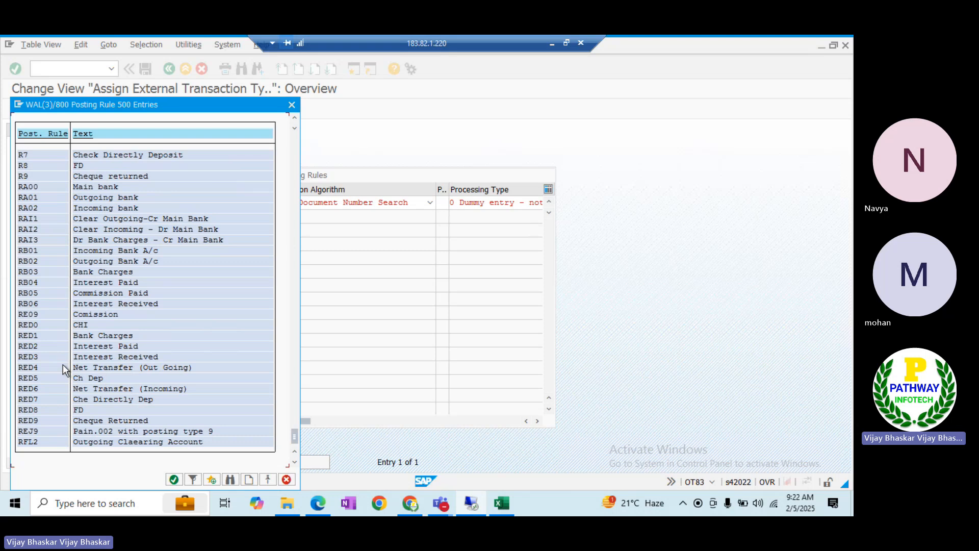
{"action": "left_click", "coordinate": [227, 482]}
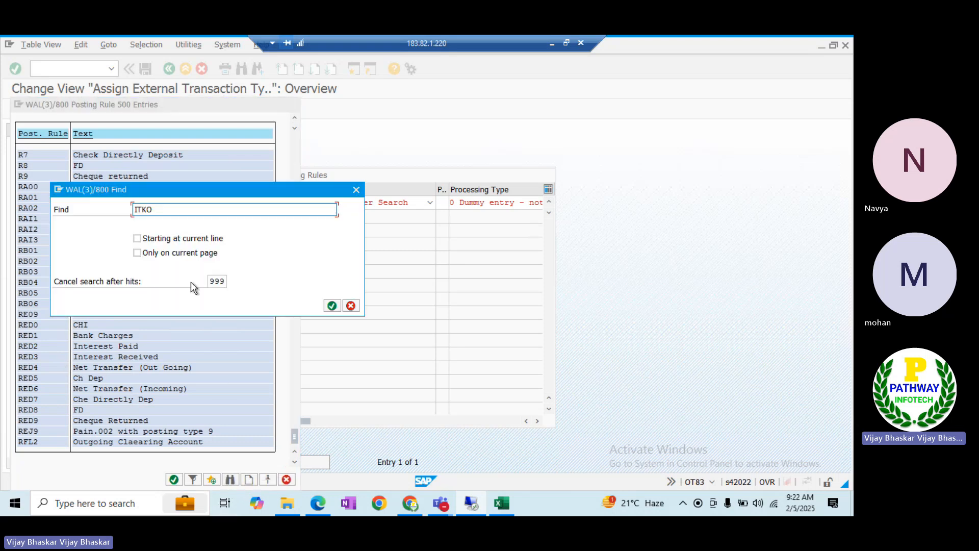
{"action": "left_click", "coordinate": [165, 207]}
{"action": "key", "text": "BackSpace"}
{"action": "key", "text": "BackSpace"}
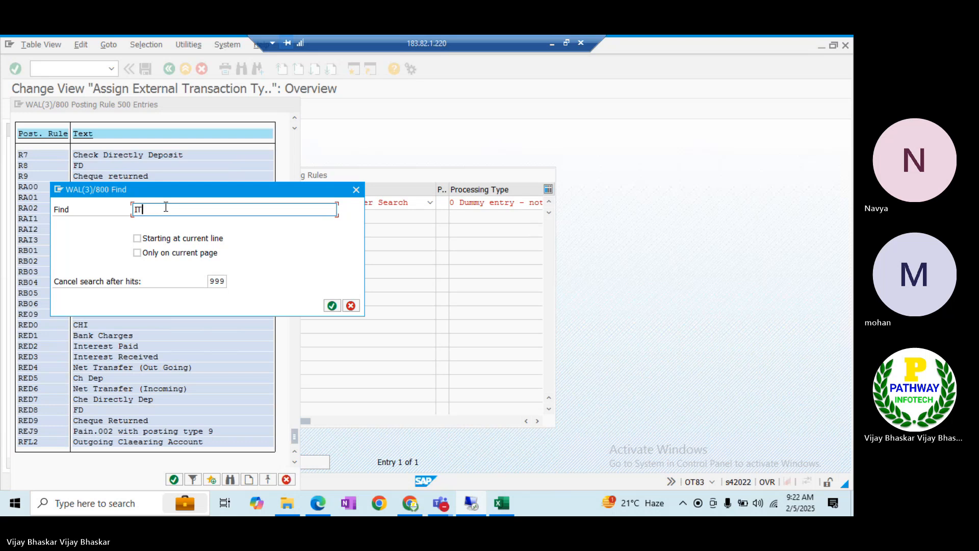
{"action": "key", "text": "BackSpace"}
{"action": "key", "text": "BackSpace"}
{"action": "type", "text": "XXXX"}
{"action": "key", "text": "Return"}
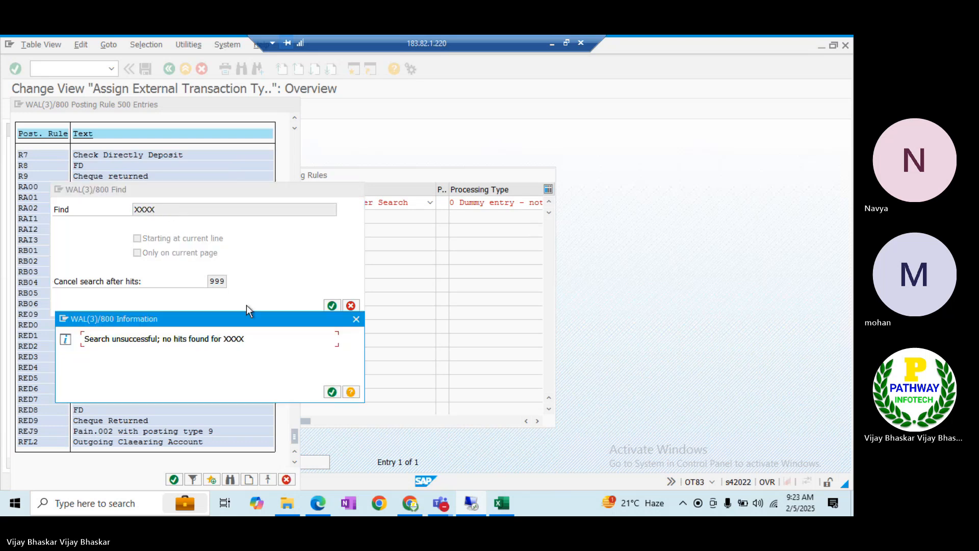
{"action": "left_click", "coordinate": [332, 392]}
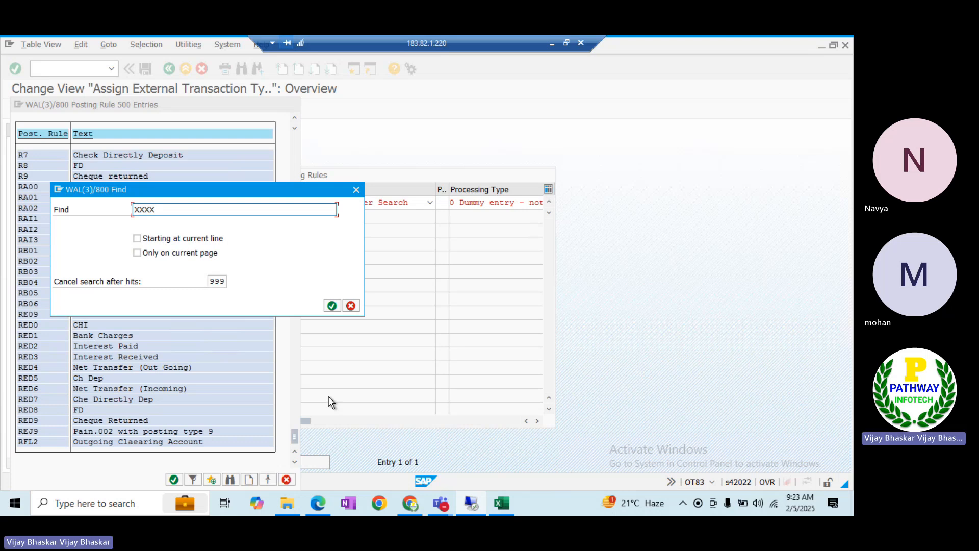
{"action": "left_click", "coordinate": [350, 306]}
Remove the 500-entry limit, filter posting rules by XXXX, and pick XXXX for 495
{"action": "left_click", "coordinate": [296, 204]}
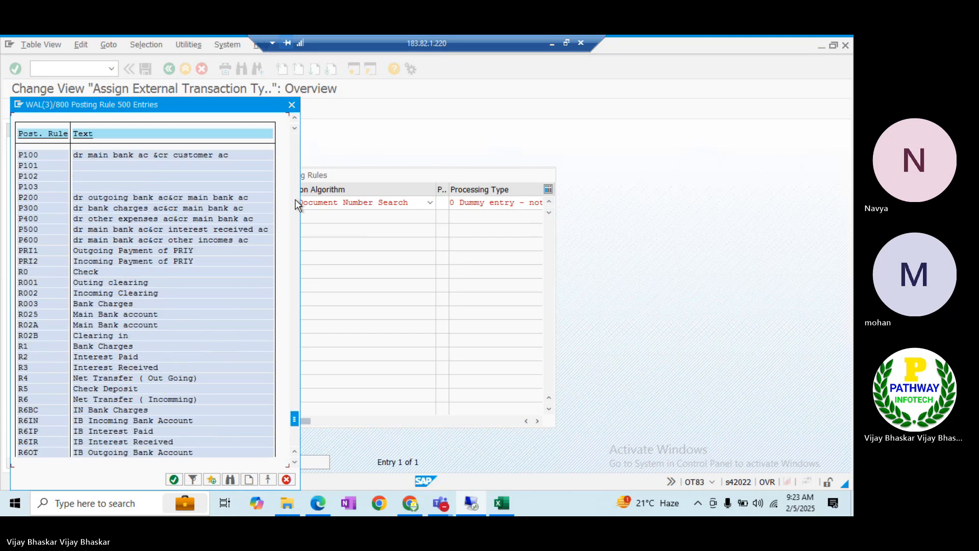
{"action": "left_click", "coordinate": [192, 480]}
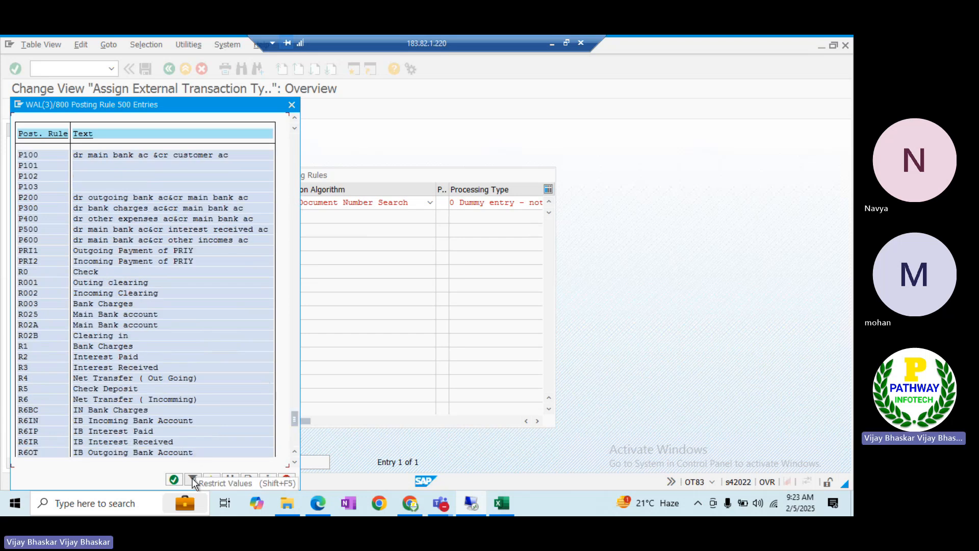
{"action": "left_click", "coordinate": [143, 266]}
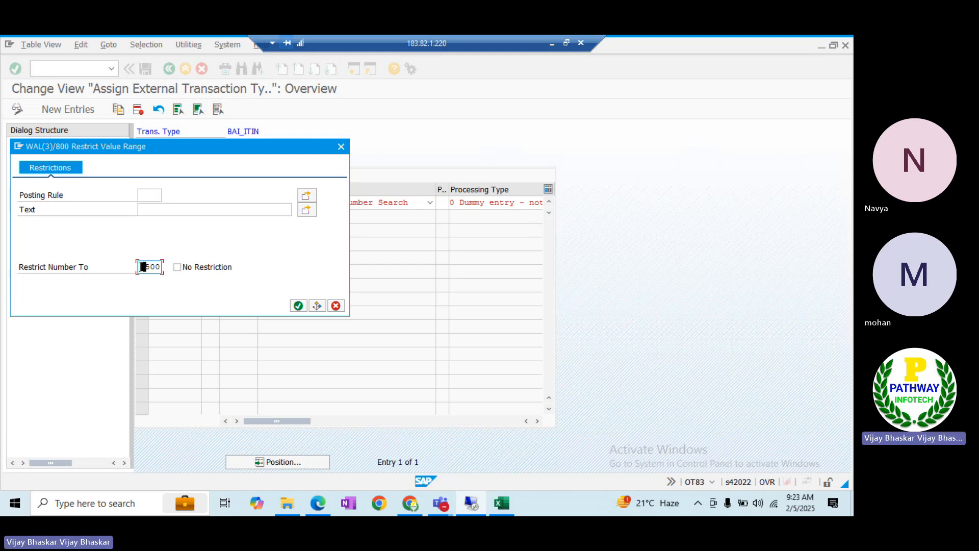
{"action": "key", "text": "Delete"}
{"action": "key", "text": "Delete"}
{"action": "key", "text": "Delete"}
{"action": "left_click", "coordinate": [146, 191]}
{"action": "type", "text": "XX"}
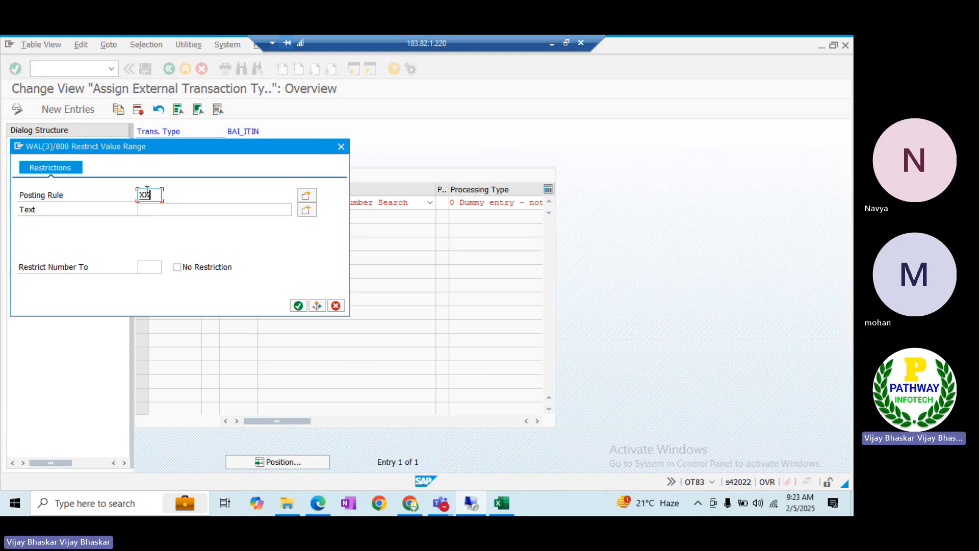
{"action": "type", "text": "XX"}
{"action": "key", "text": "Return"}
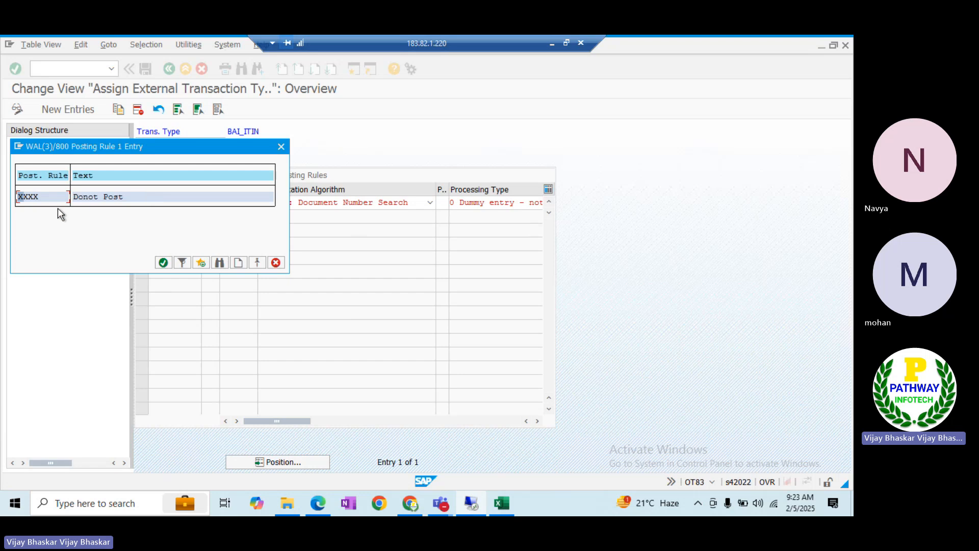
{"action": "double_click", "coordinate": [29, 197]}
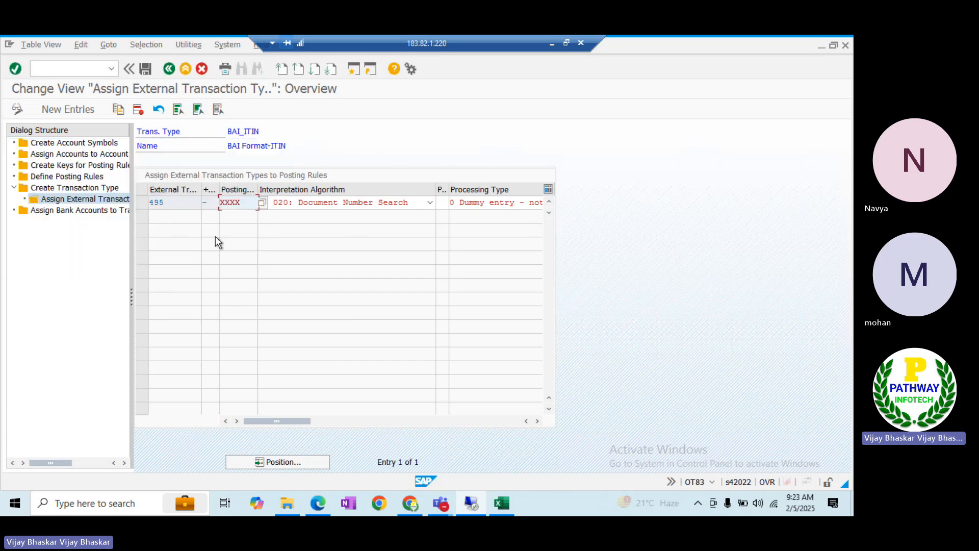
Validate row 495 and save its assignment to posting rule XXXX
{"action": "key", "text": "Return"}
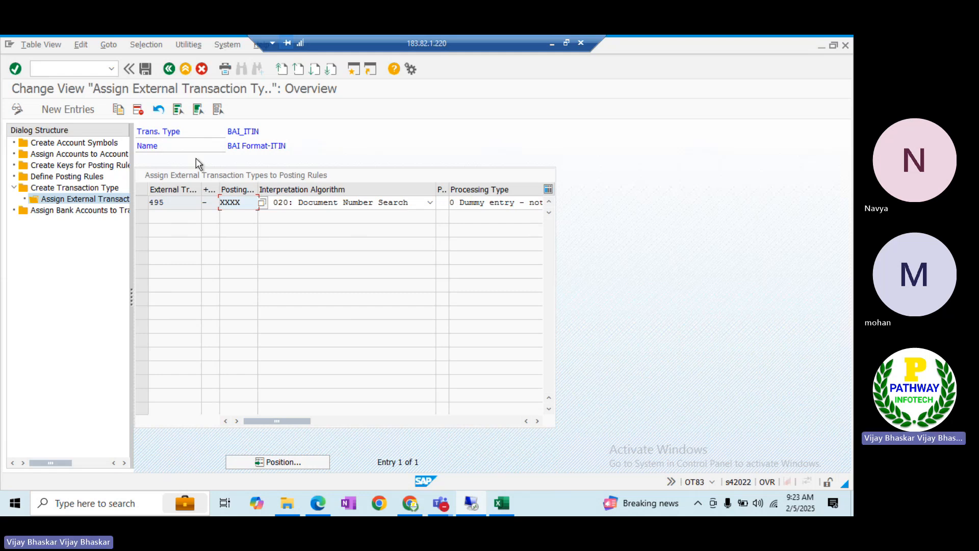
{"action": "left_click", "coordinate": [146, 68]}
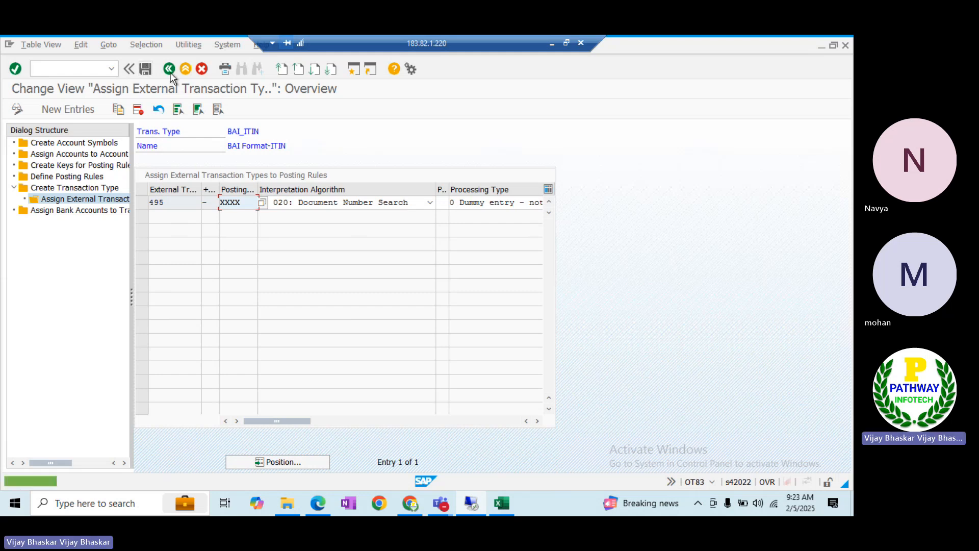
Open transaction OTPM in a new session, then return to the server desktop
{"action": "left_click", "coordinate": [353, 70]}
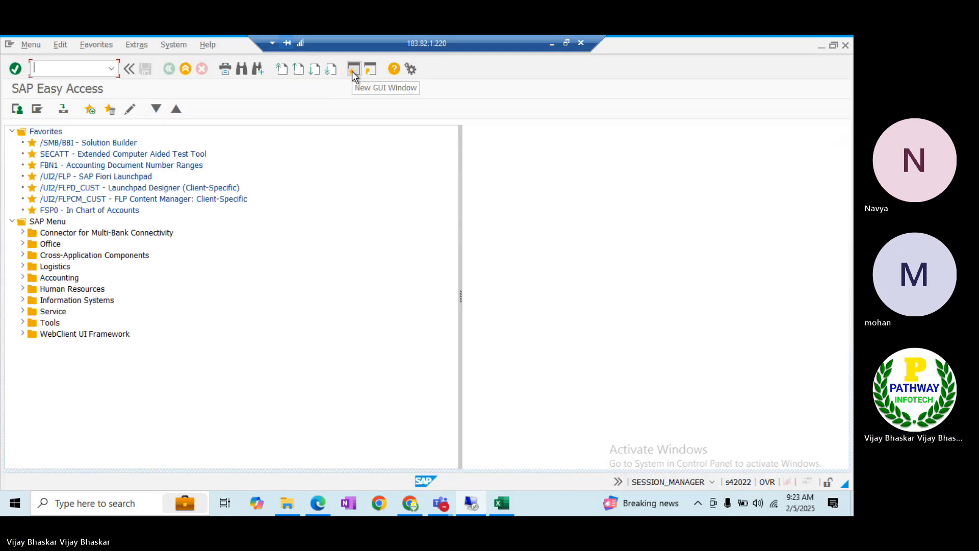
{"action": "type", "text": "otpm"}
{"action": "key", "text": "Return"}
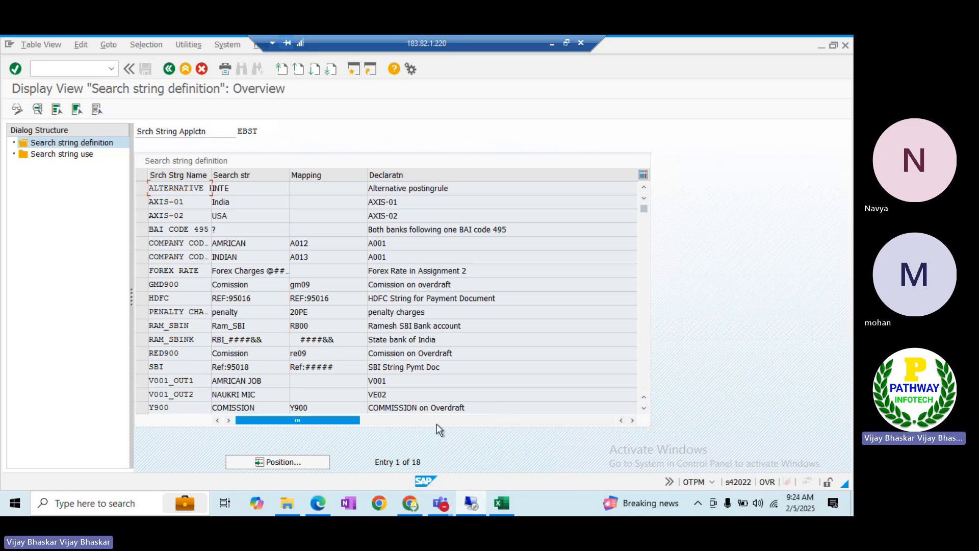
{"action": "key", "text": "alt+Tab"}
{"action": "key", "text": "super+d"}
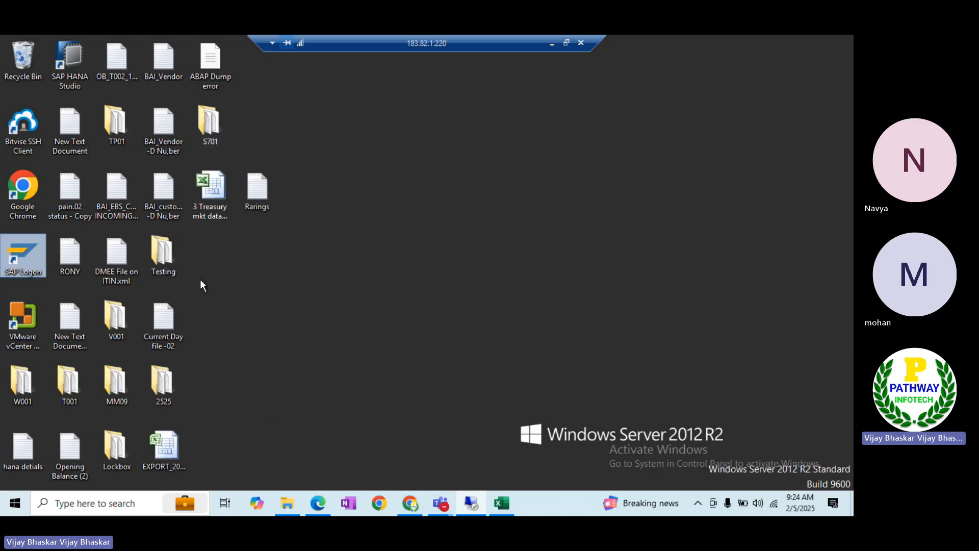
Open the _03022025_ITIN file from folder 2525 and save it as BAI Prioday EBS File_05022025_OTPM
{"action": "double_click", "coordinate": [163, 384]}
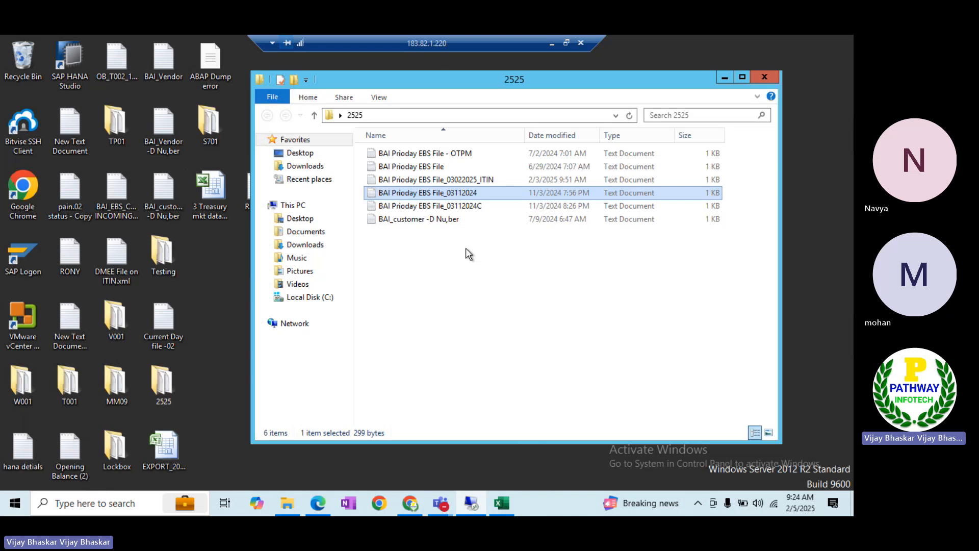
{"action": "double_click", "coordinate": [451, 180]}
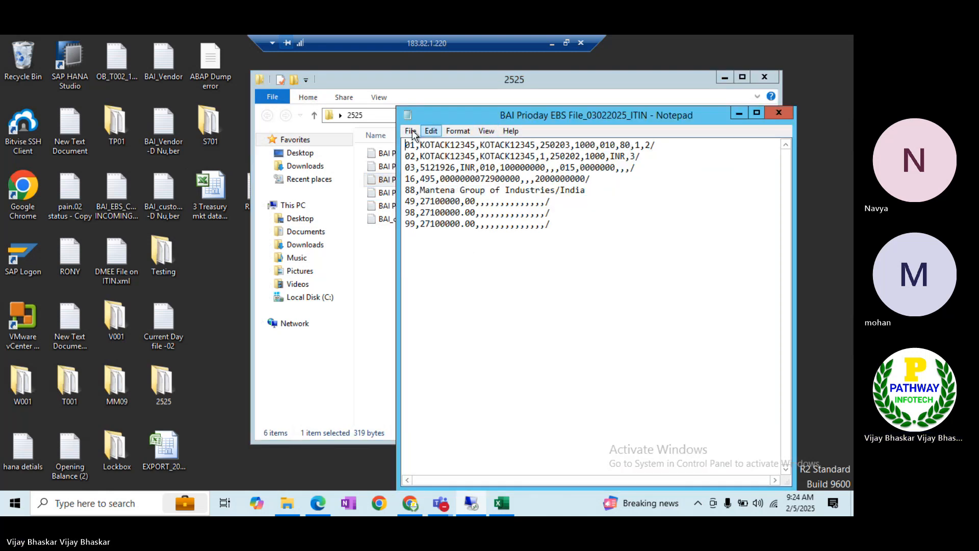
{"action": "left_click", "coordinate": [407, 130]}
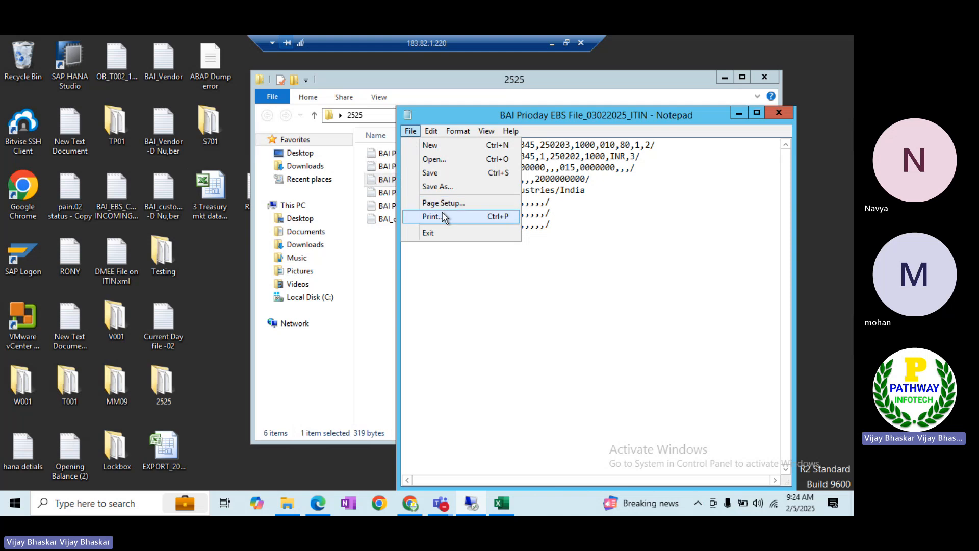
{"action": "left_click", "coordinate": [432, 186]}
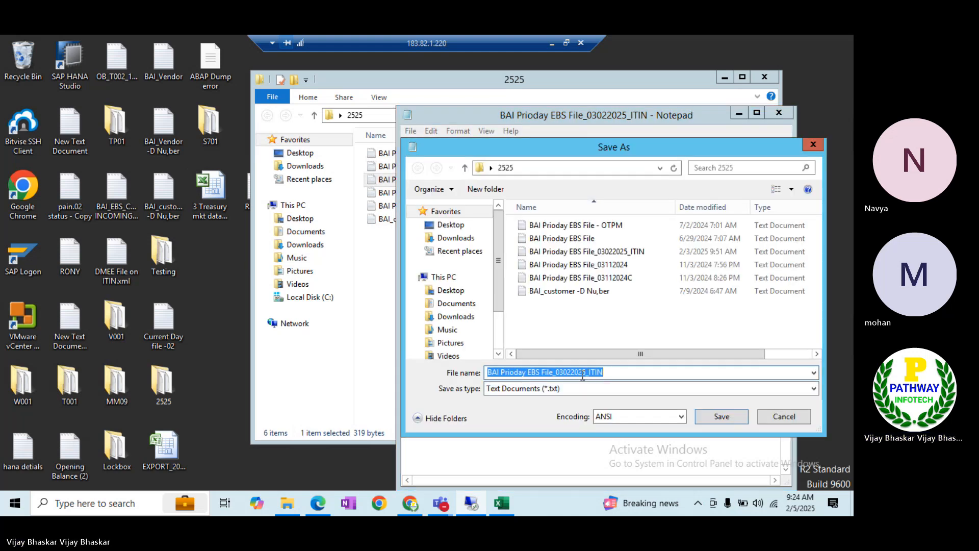
{"action": "left_click", "coordinate": [563, 373]}
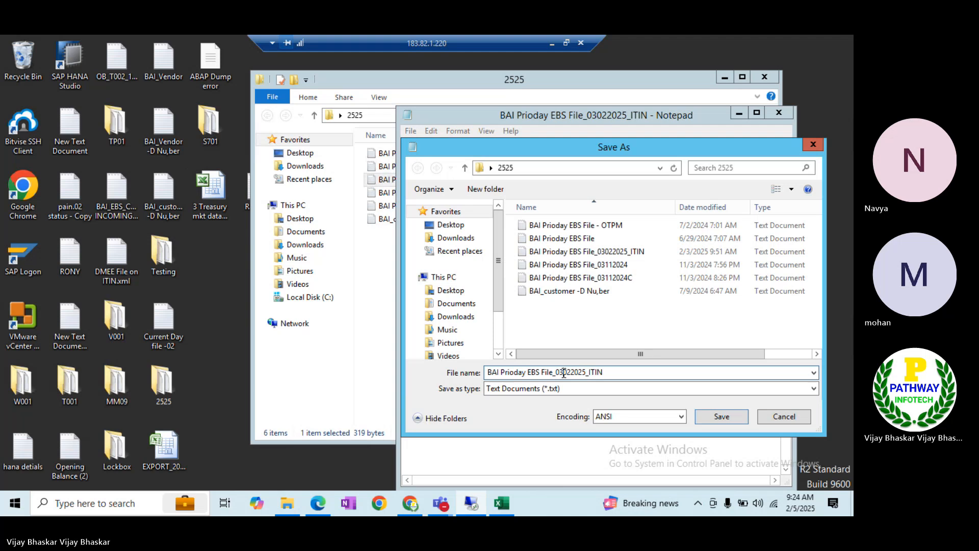
{"action": "key", "text": "BackSpace"}
{"action": "type", "text": "5"}
{"action": "key", "text": "End"}
{"action": "key", "text": "BackSpace"}
{"action": "key", "text": "BackSpace"}
{"action": "key", "text": "BackSpace"}
{"action": "key", "text": "BackSpace"}
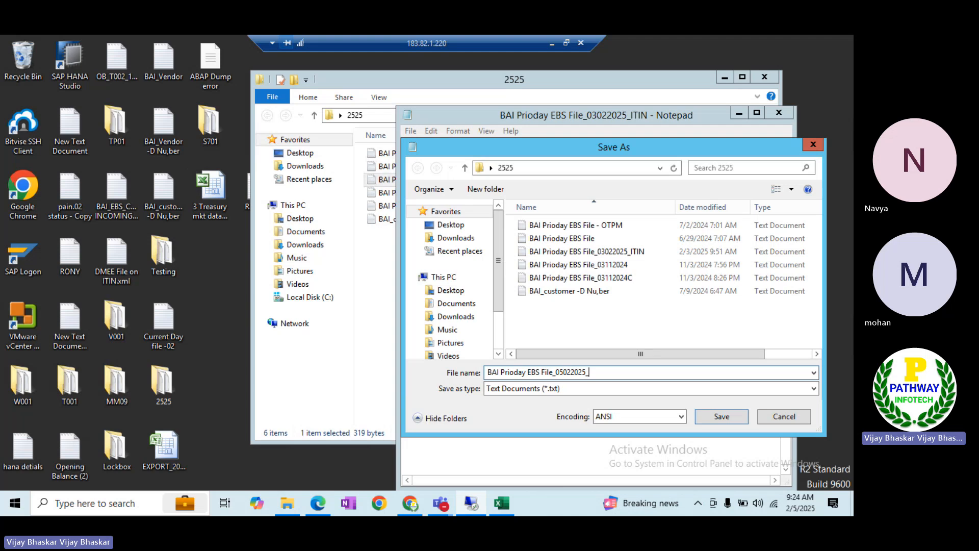
{"action": "type", "text": "OTPM"}
{"action": "left_click", "coordinate": [722, 417]}
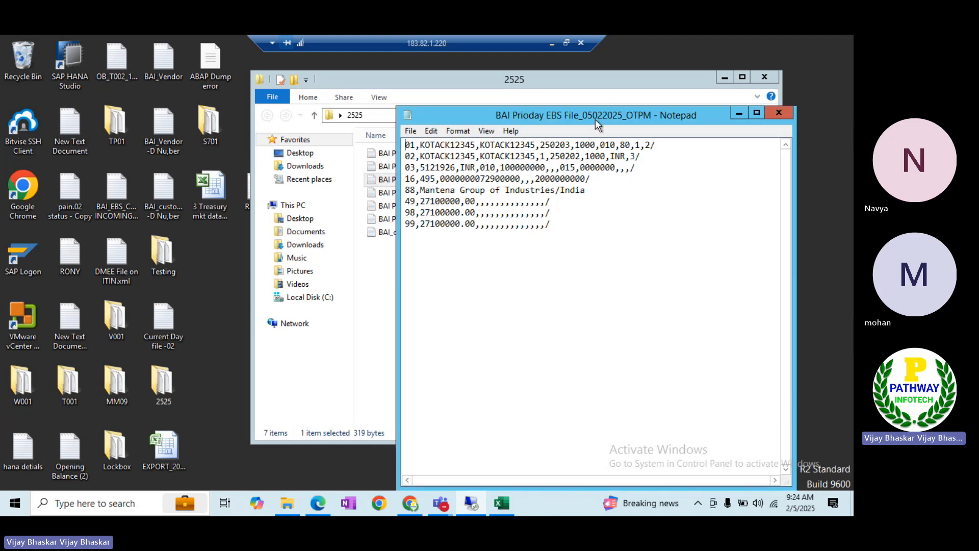
Close the 2525 folder and place the Notepad file beside SAP's KOTAK bank accounts list
{"action": "left_click_drag", "start_coordinate": [595, 118], "coordinate": [510, 111]}
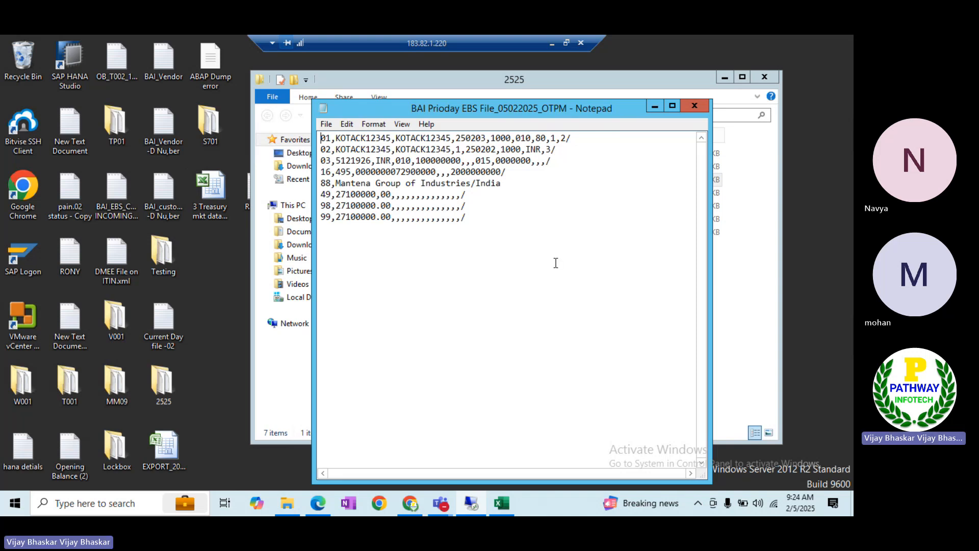
{"action": "left_click", "coordinate": [763, 78]}
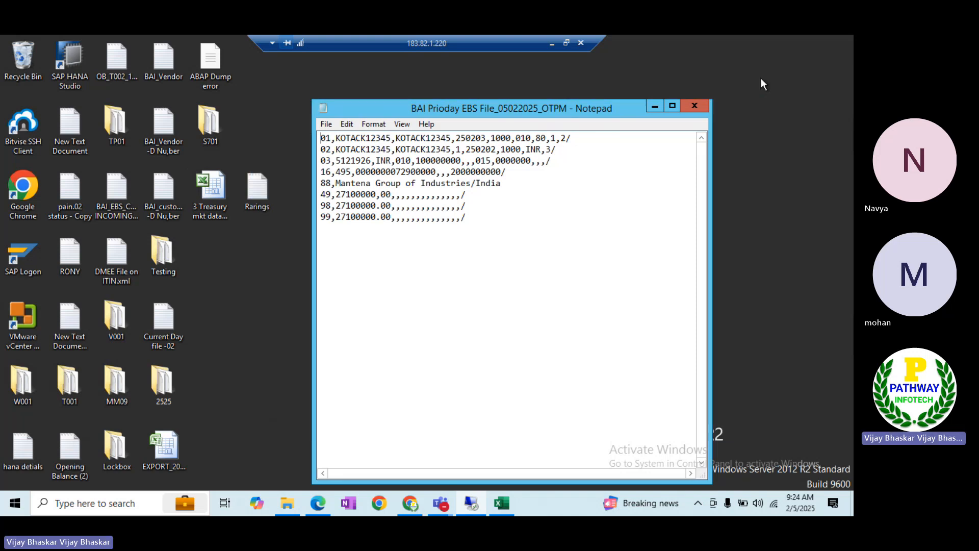
{"action": "left_click", "coordinate": [671, 106]}
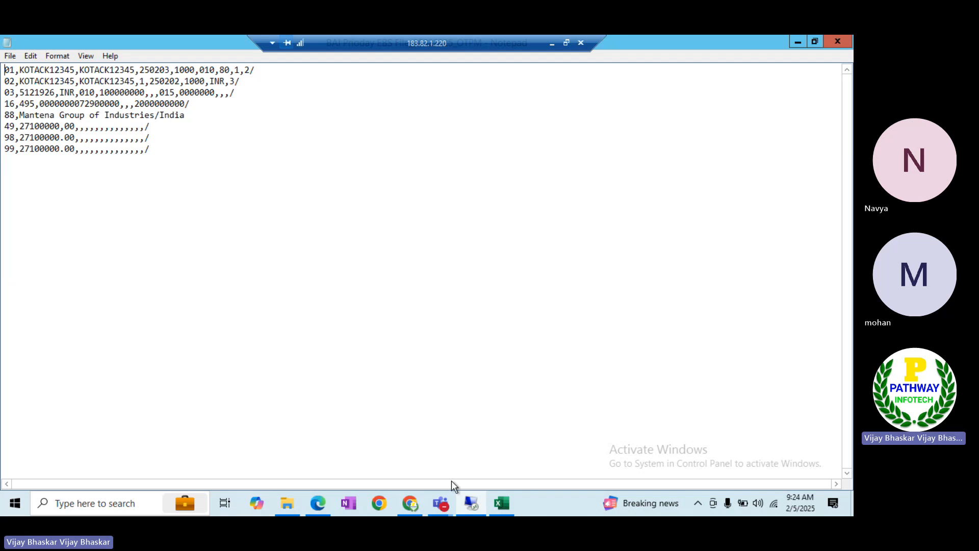
{"action": "left_click", "coordinate": [385, 439]}
{"action": "key", "text": "alt+Tab"}
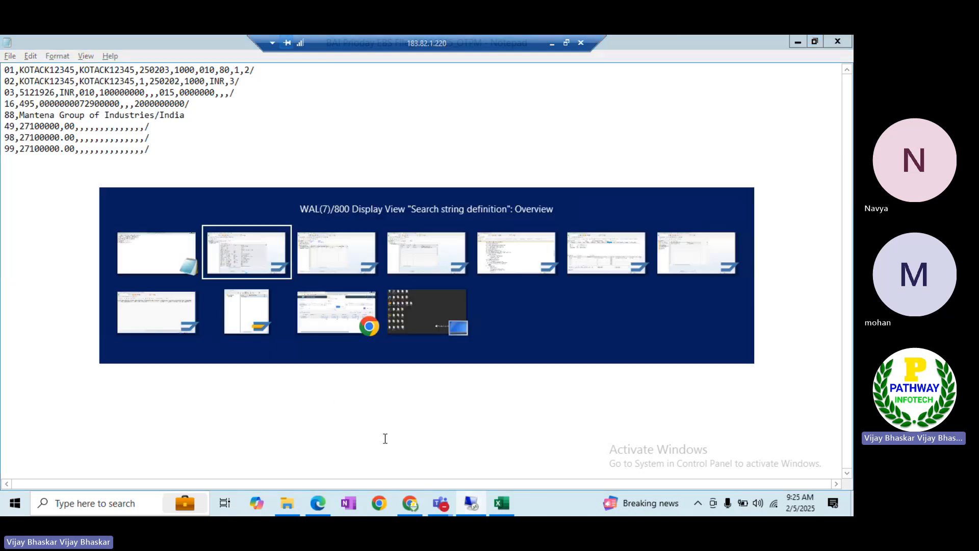
{"action": "key", "text": "alt+Tab"}
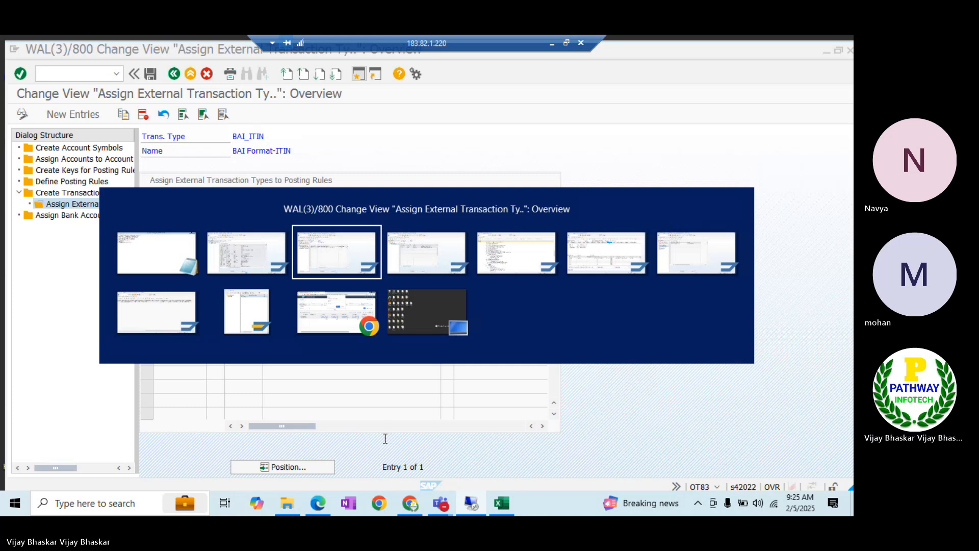
{"action": "key", "text": "alt+Tab"}
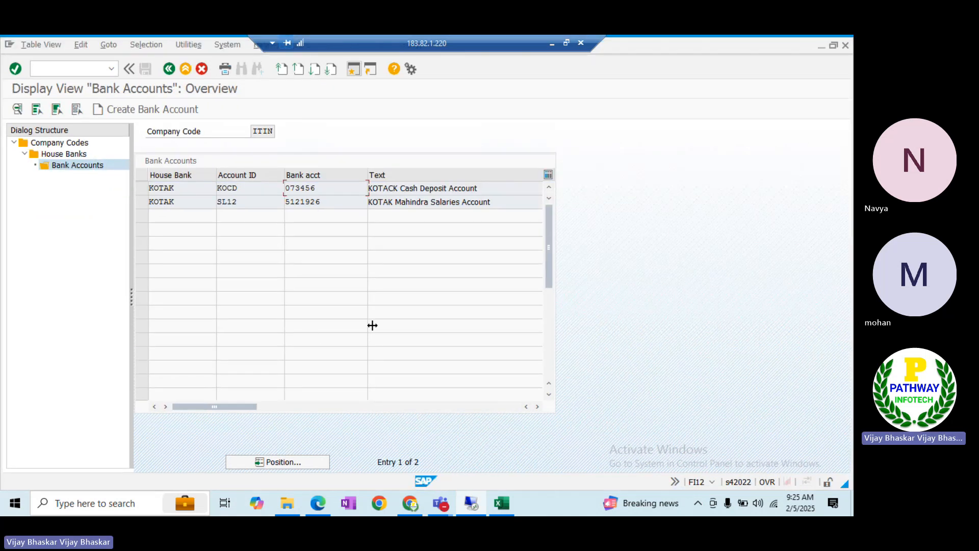
{"action": "key", "text": "alt+Tab"}
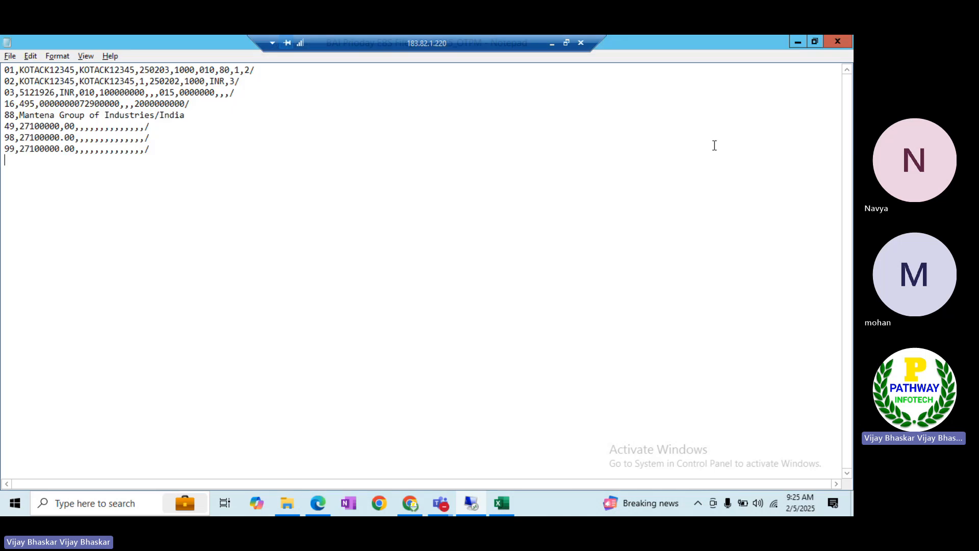
{"action": "left_click", "coordinate": [814, 42]}
{"action": "left_click_drag", "start_coordinate": [555, 107], "coordinate": [644, 133]}
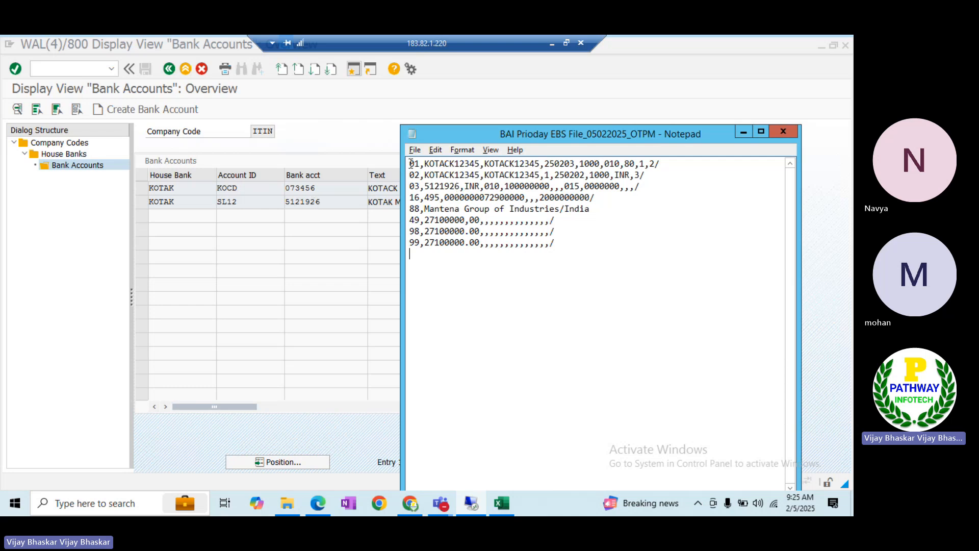
Duplicate the eight BAI lines below the original text
{"action": "left_click_drag", "start_coordinate": [411, 164], "coordinate": [577, 240]}
{"action": "key", "text": "ctrl+c"}
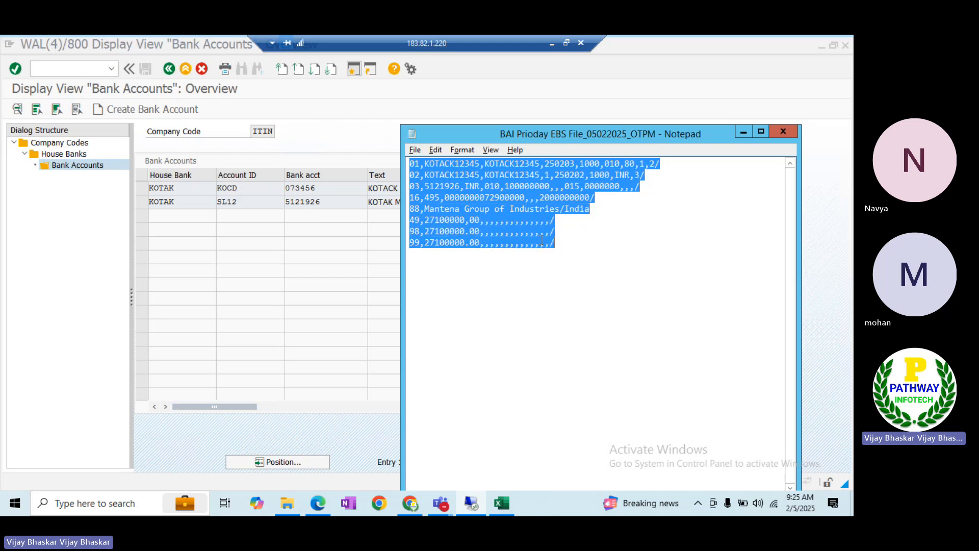
{"action": "left_click", "coordinate": [574, 245]}
{"action": "key", "text": "Return"}
{"action": "key", "text": "Return"}
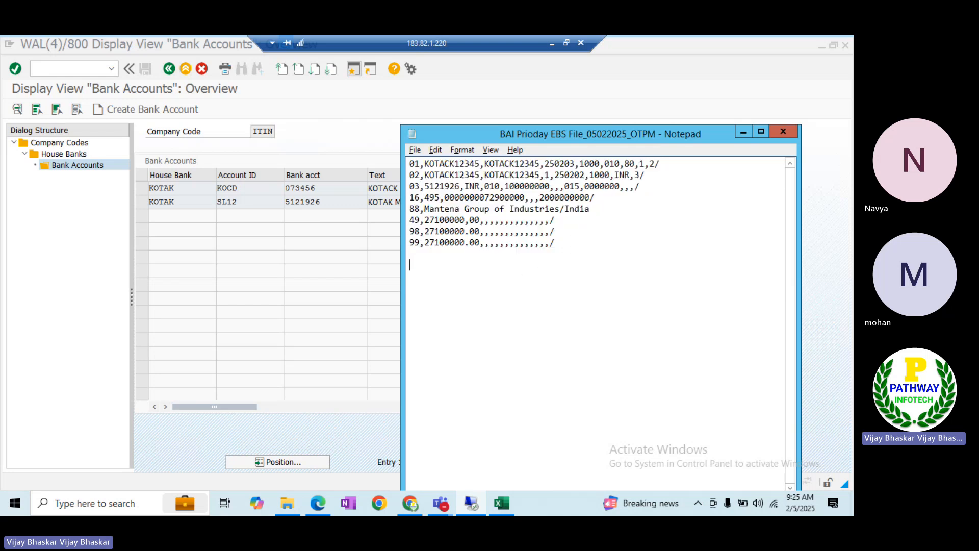
{"action": "key", "text": "ctrl+v"}
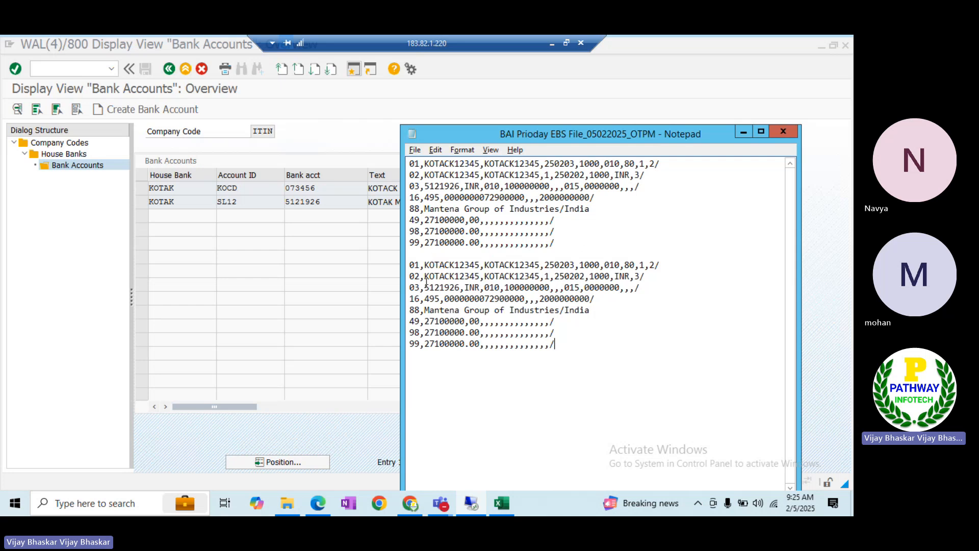
Replace the copy's 03-line account with the cash deposit account number from SAP
{"action": "left_click", "coordinate": [318, 189]}
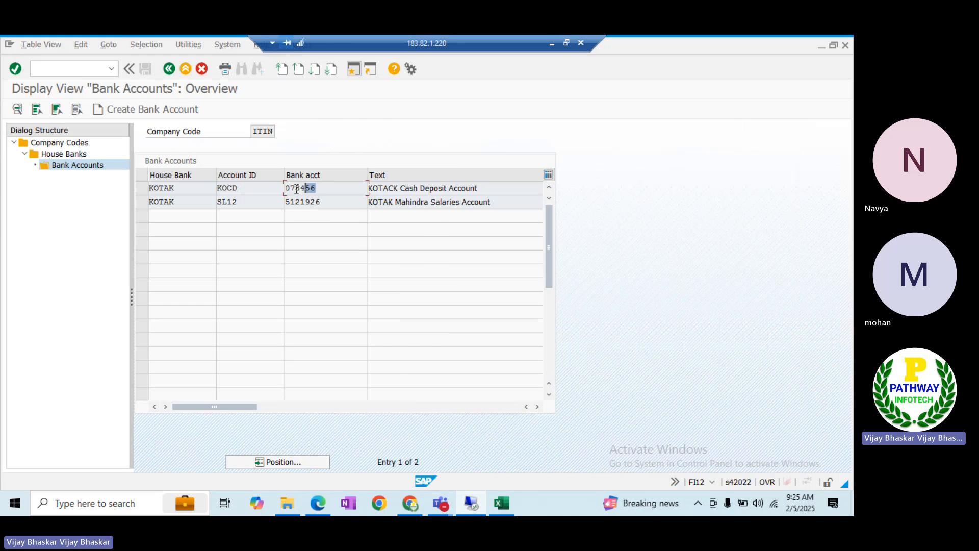
{"action": "key", "text": "alt+Tab"}
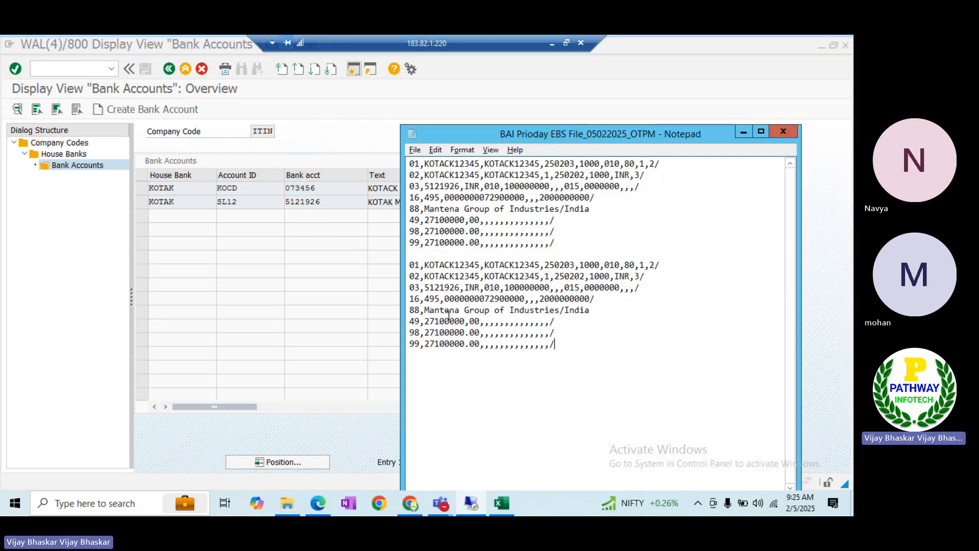
{"action": "left_click_drag", "start_coordinate": [460, 287], "coordinate": [424, 287]}
{"action": "type", "text": "073456"}
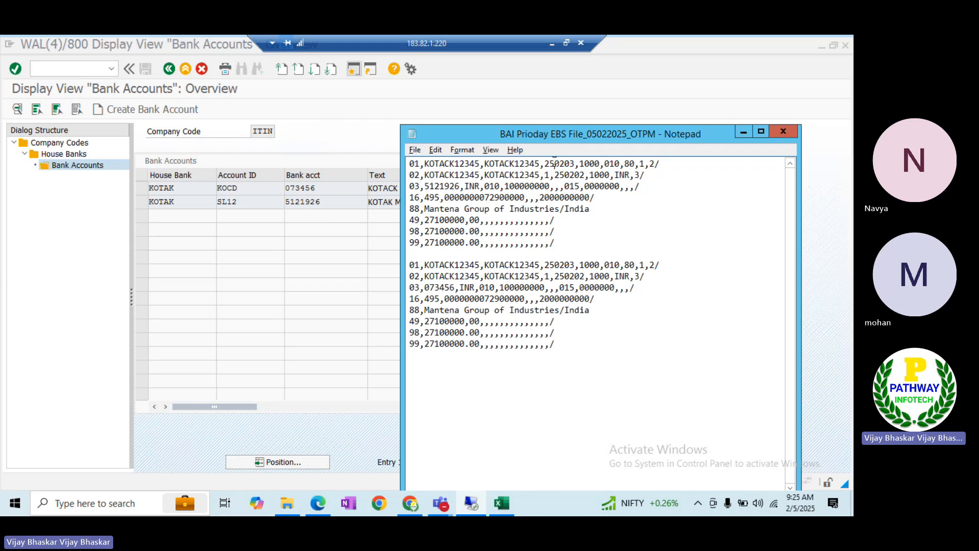
Change the first line's date from 250203 to 250204
{"action": "left_click", "coordinate": [555, 163]}
{"action": "left_click", "coordinate": [575, 163]}
{"action": "key", "text": "BackSpace"}
{"action": "type", "text": "4"}
Keep line 2's date at 250203 and set line 3's amount to 27100000
{"action": "left_click", "coordinate": [583, 174]}
{"action": "key", "text": "BackSpace"}
{"action": "type", "text": "3"}
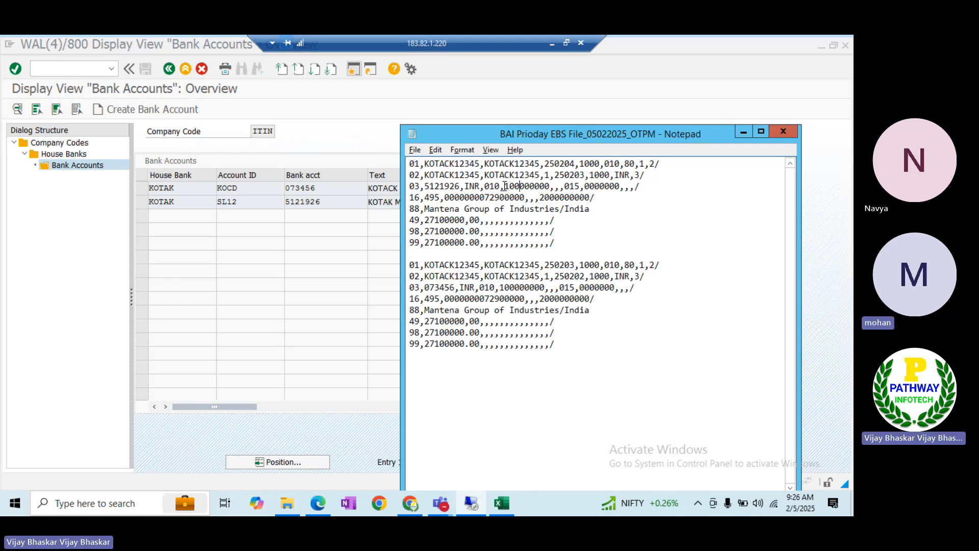
{"action": "left_click_drag", "start_coordinate": [504, 185], "coordinate": [539, 186]}
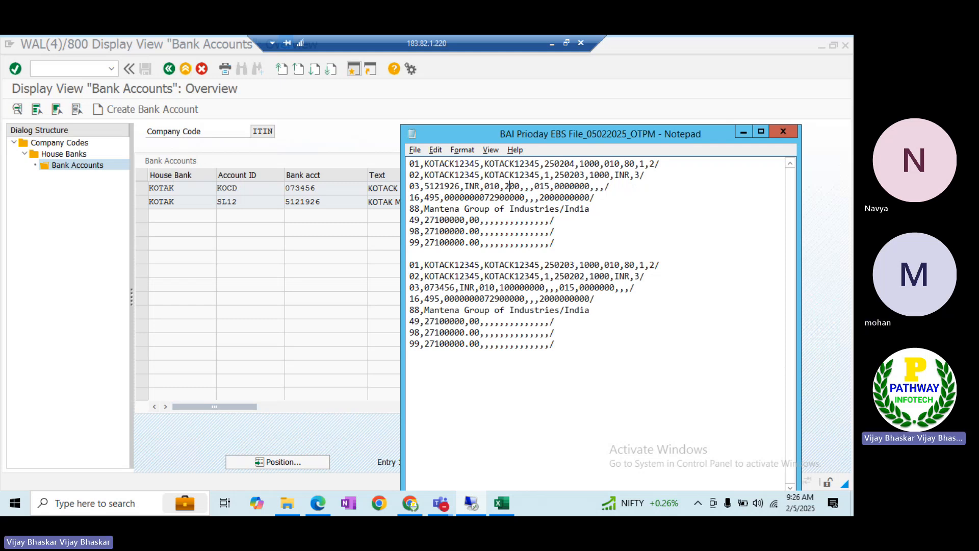
{"action": "type", "text": "271000"}
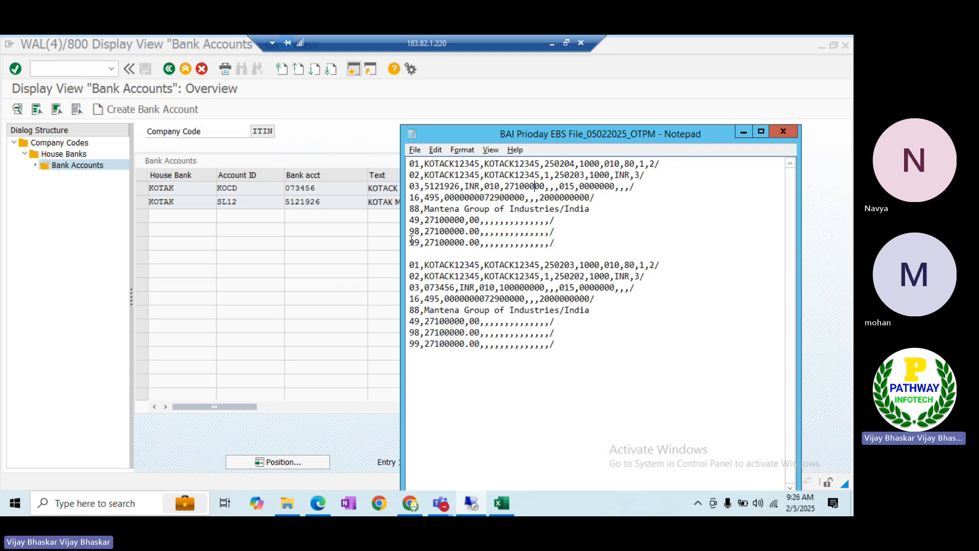
Delete the first block's 98/99 trailers and the second block's 01/02 headers
{"action": "left_click_drag", "start_coordinate": [409, 230], "coordinate": [568, 249]}
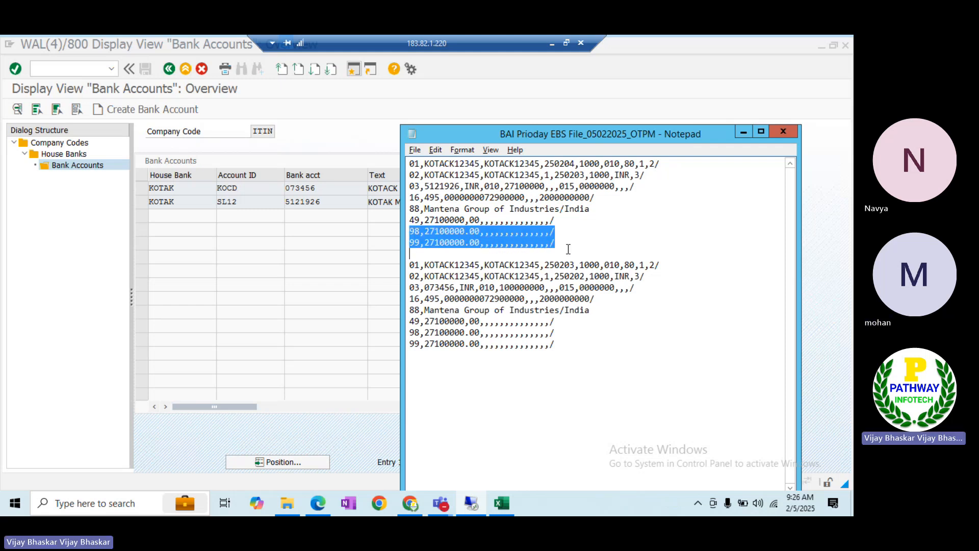
{"action": "left_click_drag", "start_coordinate": [631, 261], "coordinate": [665, 277]}
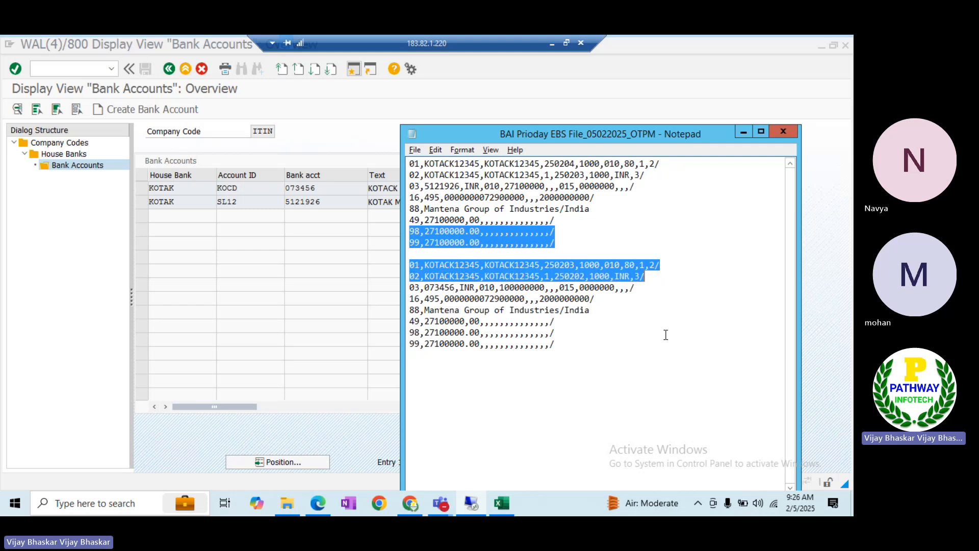
{"action": "key", "text": "Delete"}
{"action": "key", "text": "Delete"}
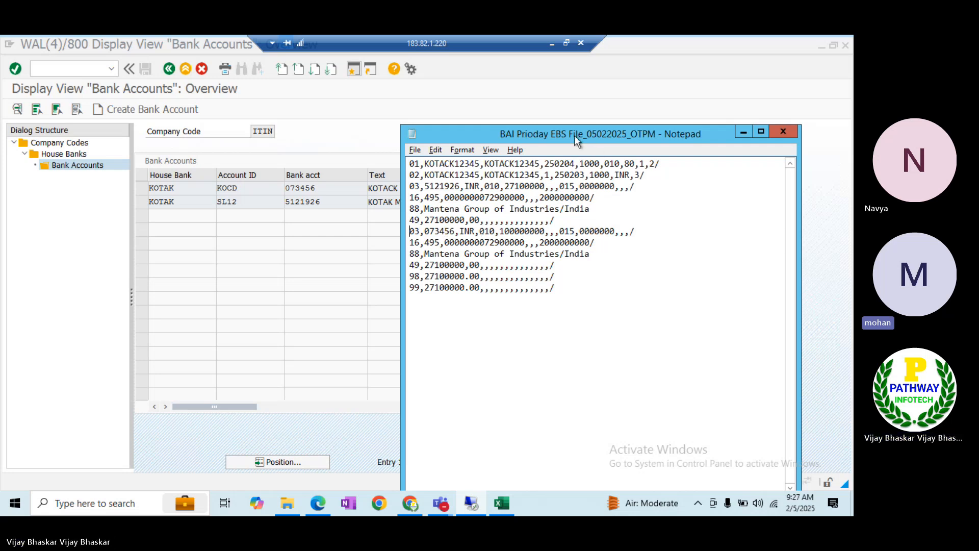
Trim the 49, 98 and 99 line amounts from 27100000 to 100000
{"action": "left_click_drag", "start_coordinate": [574, 134], "coordinate": [603, 118]}
{"action": "left_click_drag", "start_coordinate": [668, 105], "coordinate": [662, 118]}
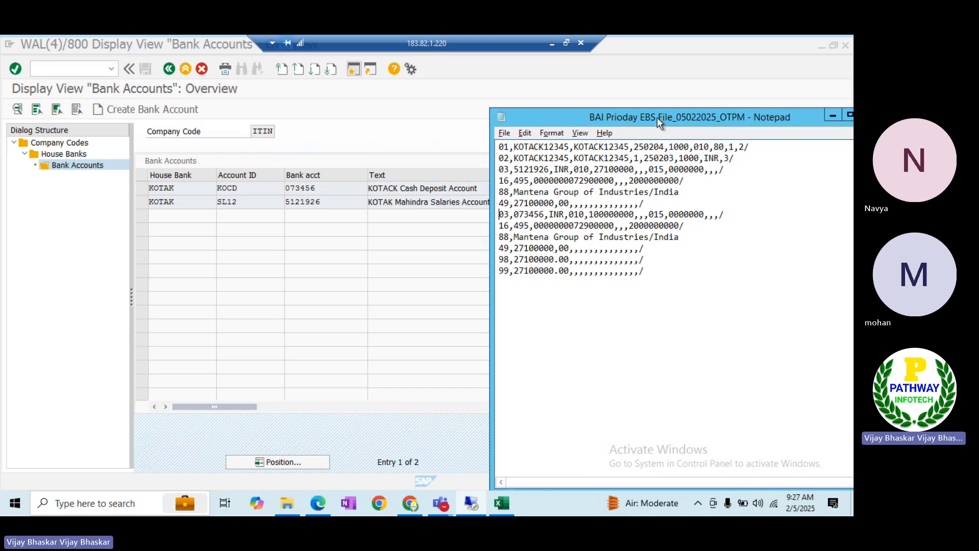
{"action": "left_click_drag", "start_coordinate": [657, 117], "coordinate": [645, 117]}
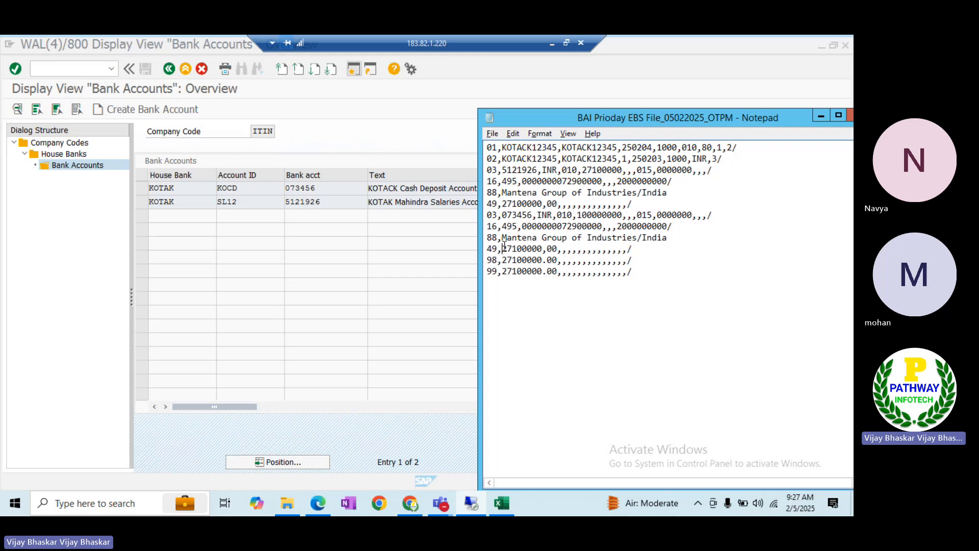
{"action": "key", "text": "Delete"}
{"action": "key", "text": "Delete"}
{"action": "key", "text": "Delete"}
{"action": "type", "text": "1"}
{"action": "key", "text": "Down"}
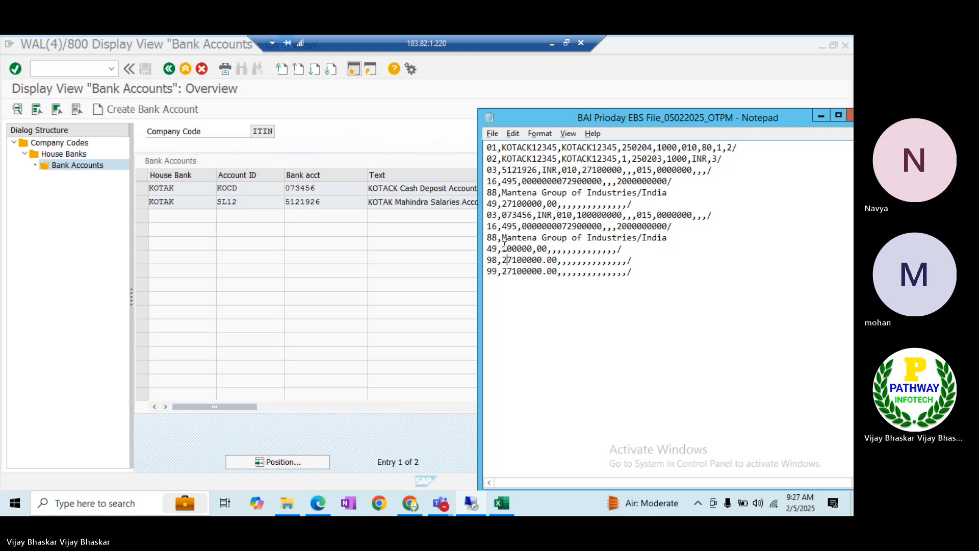
{"action": "key", "text": "Delete"}
{"action": "key", "text": "BackSpace"}
{"action": "key", "text": "Down"}
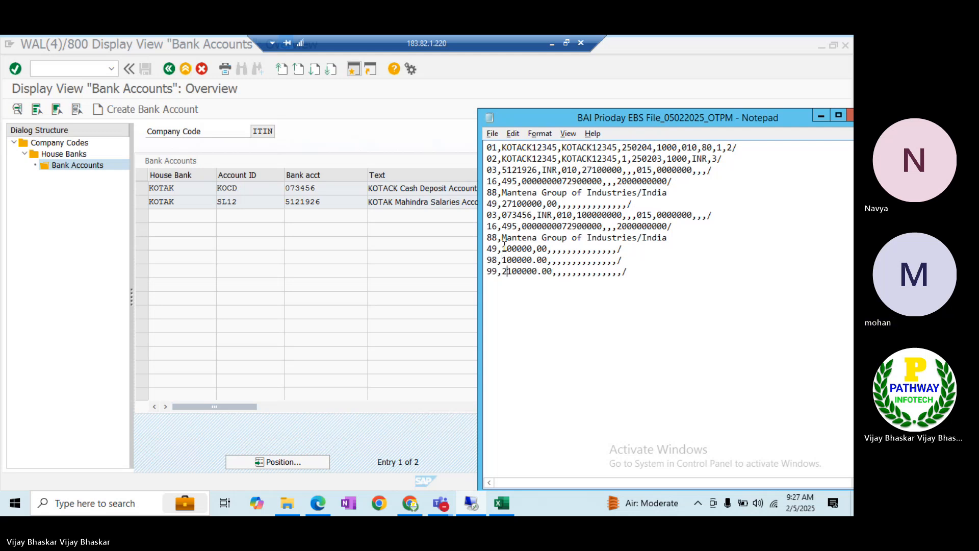
{"action": "key", "text": "BackSpace"}
{"action": "key", "text": "BackSpace"}
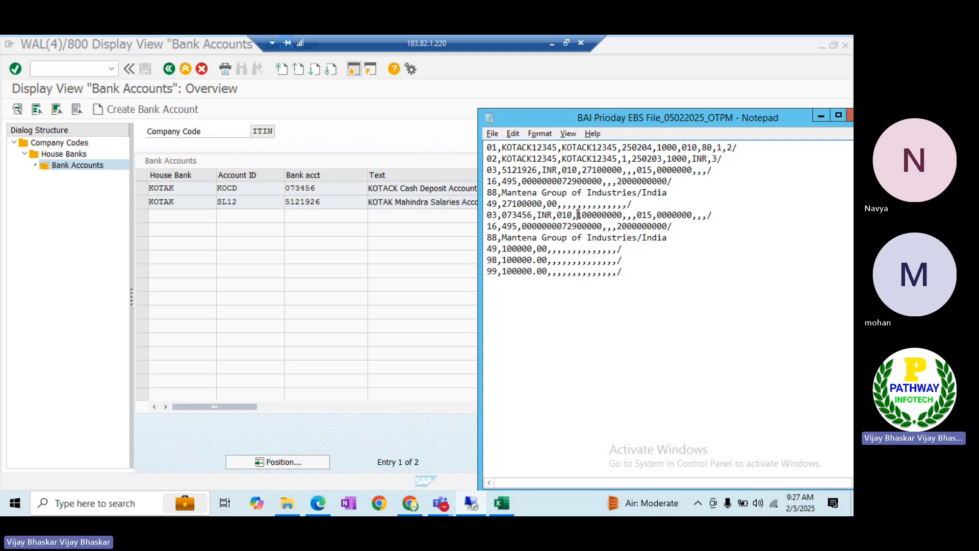
{"action": "left_click", "coordinate": [576, 215]}
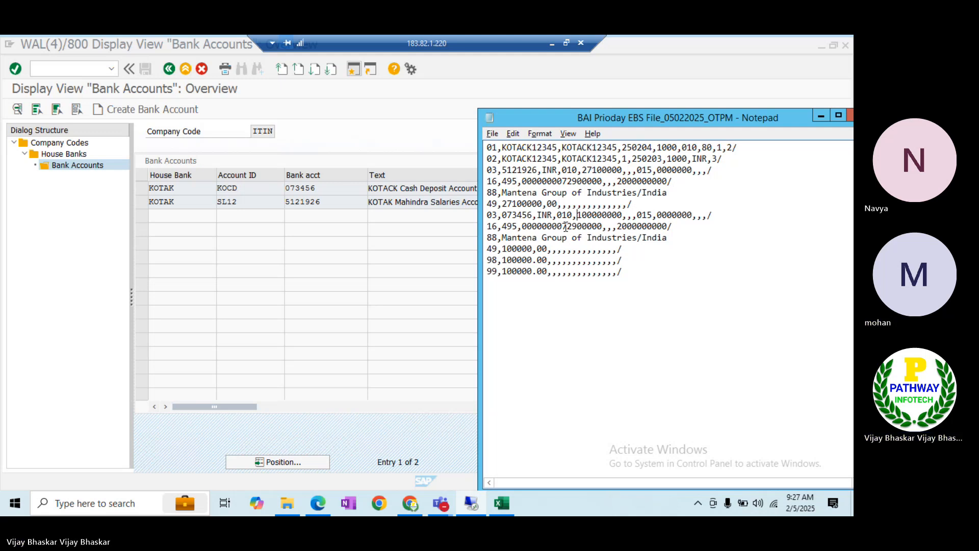
Change the second 88 line to 'Naukri Group of Industries/Naukri'
{"action": "key", "text": "BackSpace"}
{"action": "key", "text": "BackSpace"}
{"action": "key", "text": "BackSpace"}
{"action": "key", "text": "BackSpace"}
{"action": "key", "text": "BackSpace"}
{"action": "key", "text": "BackSpace"}
{"action": "key", "text": "BackSpace"}
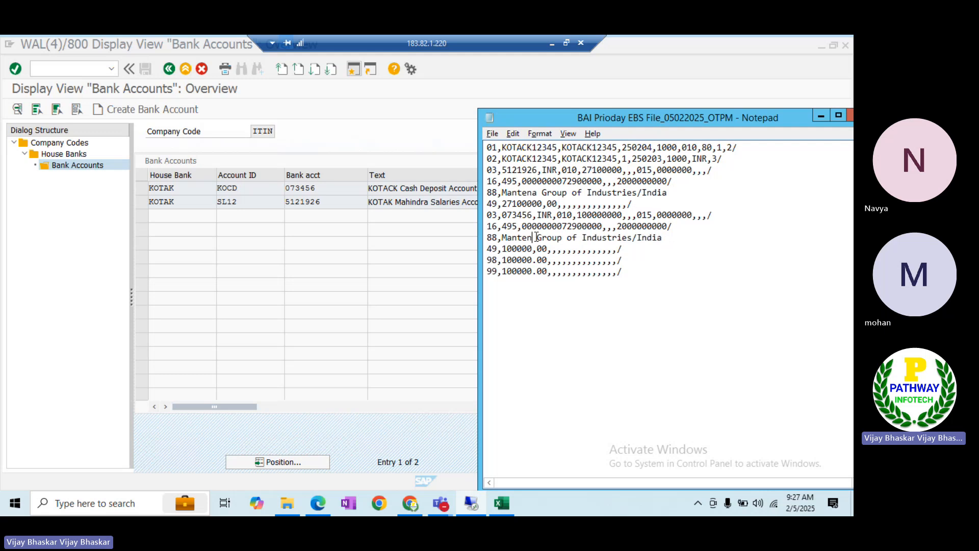
{"action": "type", "text": "Nauk"}
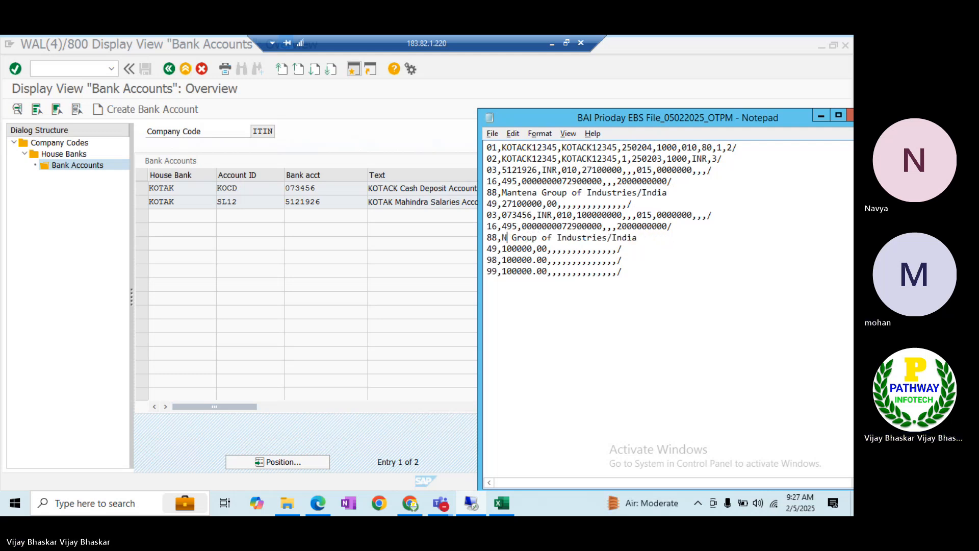
{"action": "type", "text": "ri"}
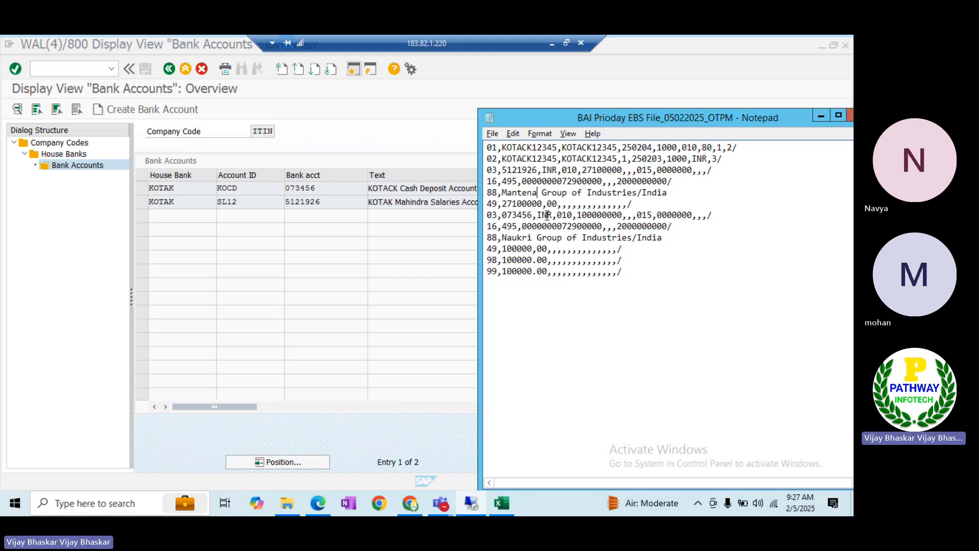
{"action": "left_click_drag", "start_coordinate": [532, 238], "coordinate": [501, 238]}
{"action": "key", "text": "ctrl+c"}
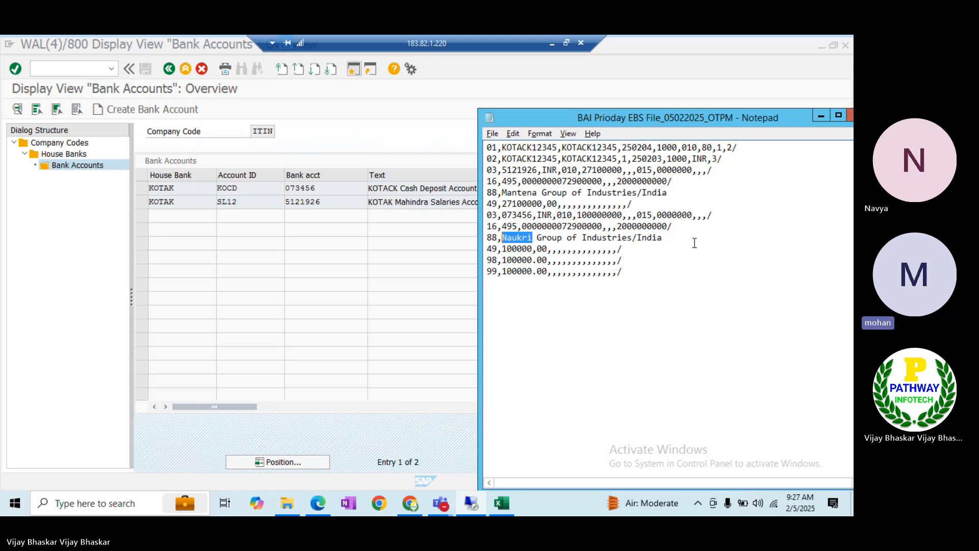
{"action": "left_click", "coordinate": [671, 239]}
{"action": "key", "text": "BackSpace"}
{"action": "key", "text": "BackSpace"}
{"action": "key", "text": "BackSpace"}
{"action": "key", "text": "BackSpace"}
{"action": "key", "text": "BackSpace"}
{"action": "key", "text": "ctrl+v"}
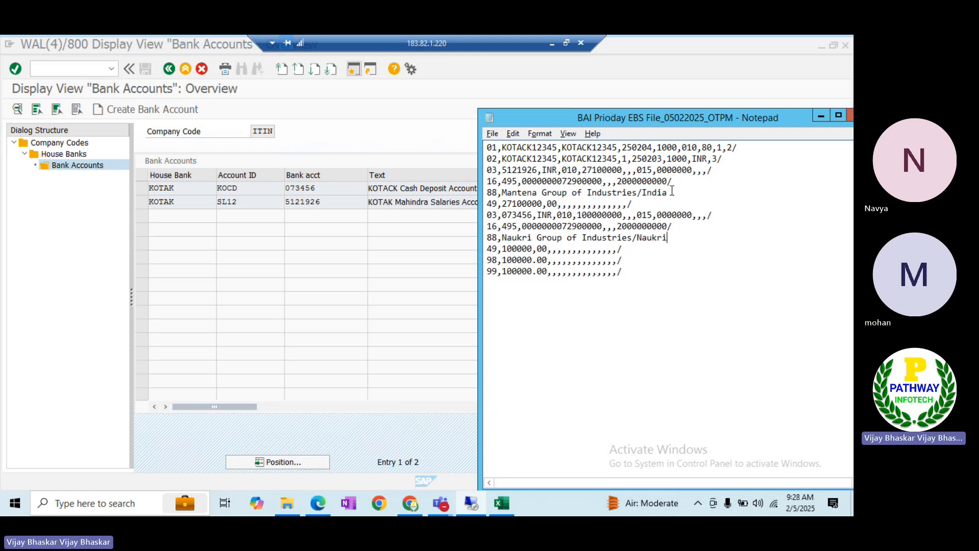
Compare both 88 lines and the 495 code, then switch to SAP's search string definitions
{"action": "left_click", "coordinate": [672, 191]}
{"action": "left_click_drag", "start_coordinate": [669, 237], "coordinate": [632, 237]}
{"action": "left_click_drag", "start_coordinate": [668, 193], "coordinate": [642, 193]}
{"action": "left_click_drag", "start_coordinate": [517, 181], "coordinate": [502, 182]}
{"action": "key", "text": "alt+Tab"}
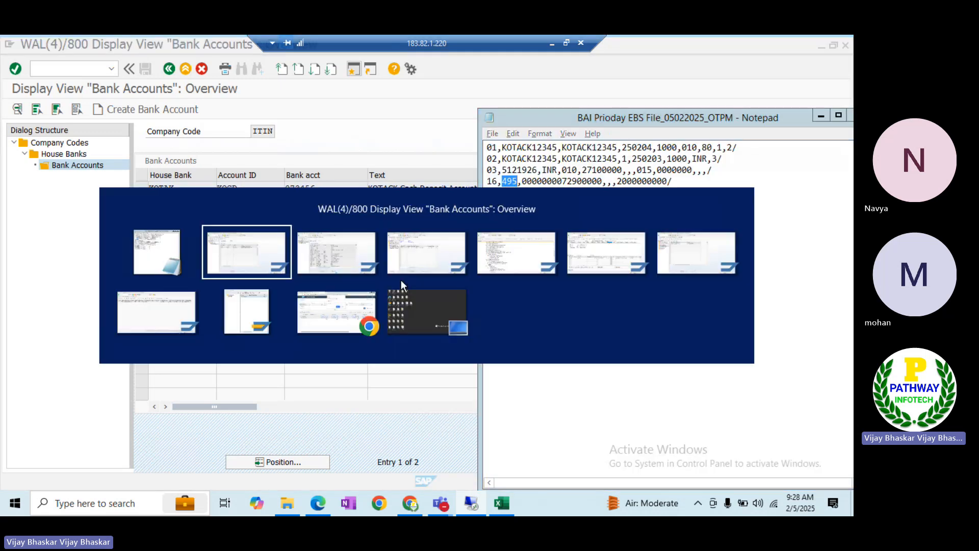
{"action": "key", "text": "alt+Tab"}
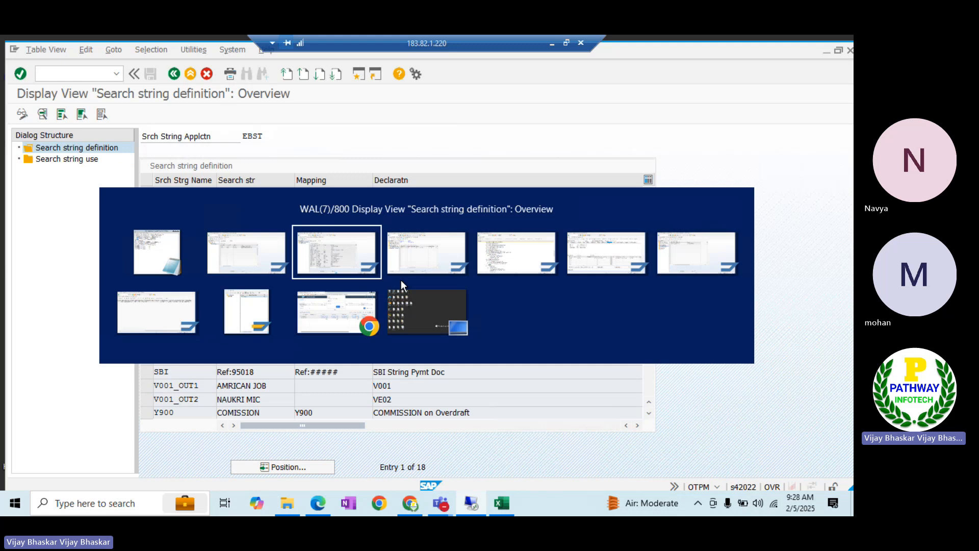
Switch to the EBST search string definitions, enable editing and start a new entry
{"action": "key", "text": "alt+Tab"}
{"action": "key", "text": "alt+Tab"}
{"action": "key", "text": "alt+Tab"}
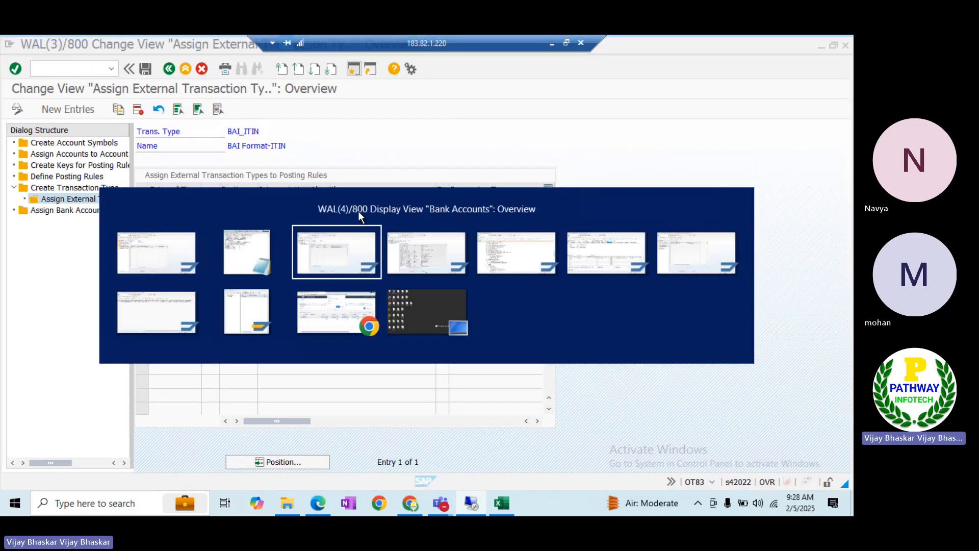
{"action": "key", "text": "alt+Tab"}
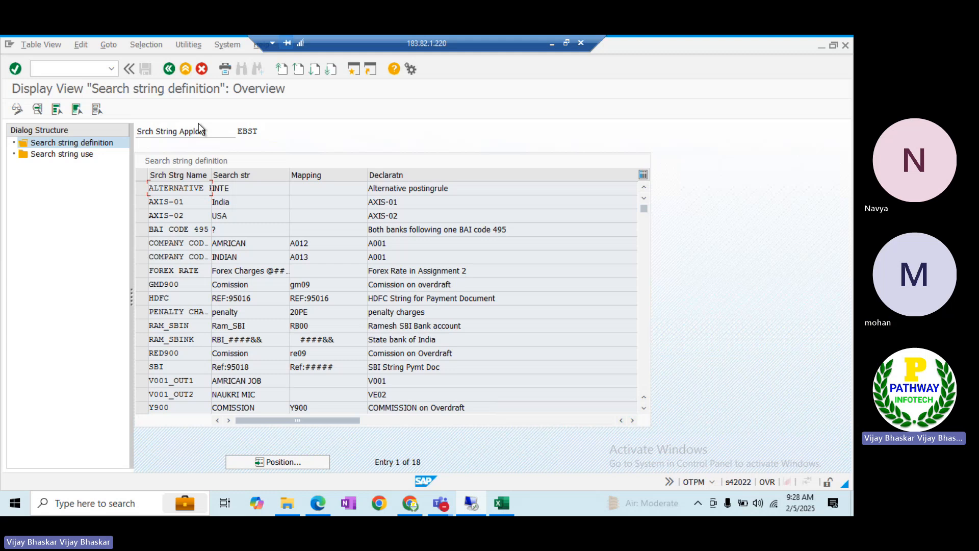
{"action": "left_click", "coordinate": [17, 109]}
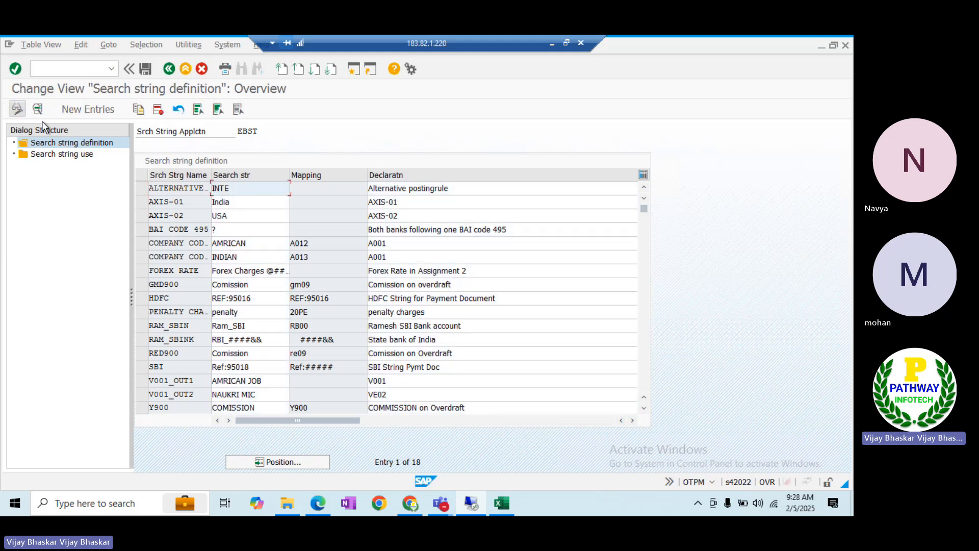
{"action": "left_click", "coordinate": [86, 109]}
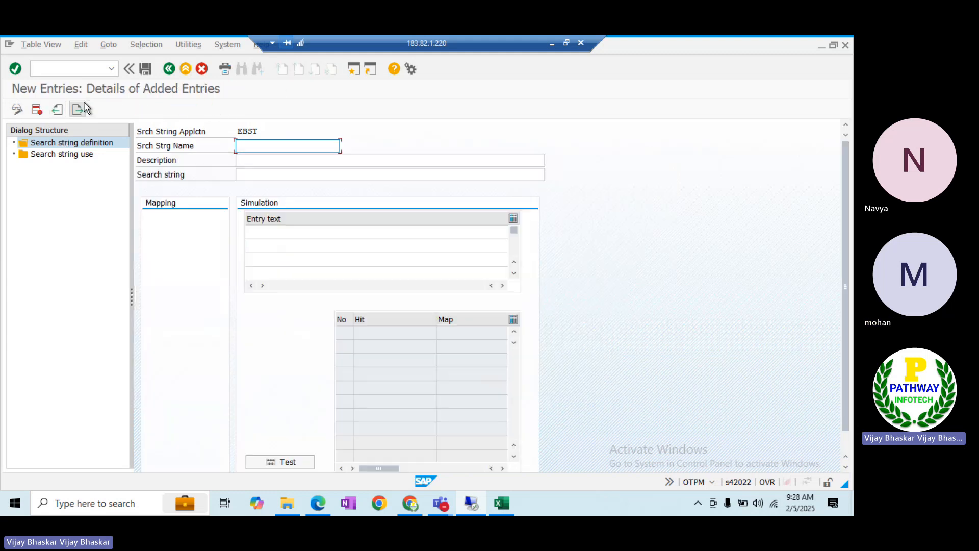
Enter search string name ITIN1 with description 'Alternative Posting Rule Derivation'
{"action": "left_click", "coordinate": [271, 144]}
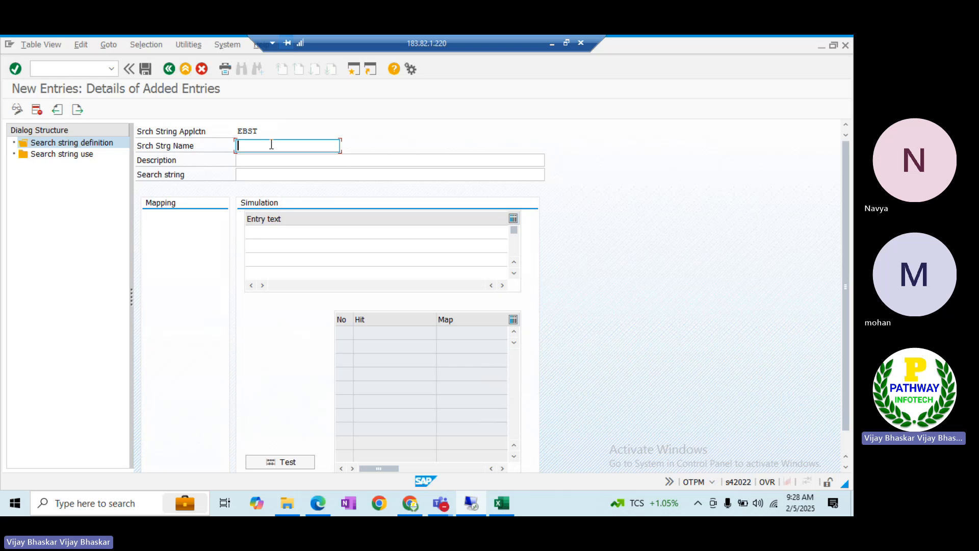
{"action": "type", "text": "ITIN1"}
{"action": "key", "text": "Tab"}
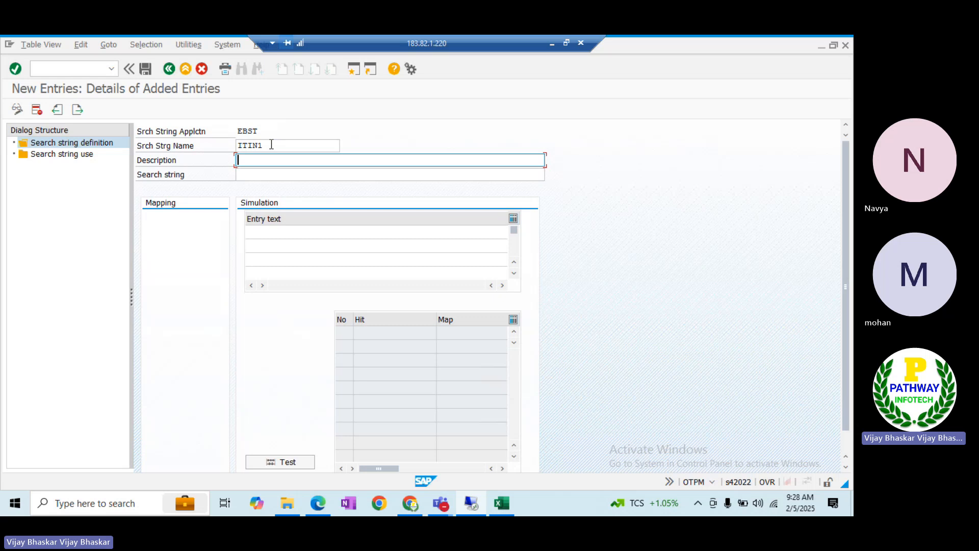
{"action": "type", "text": "Alternat"}
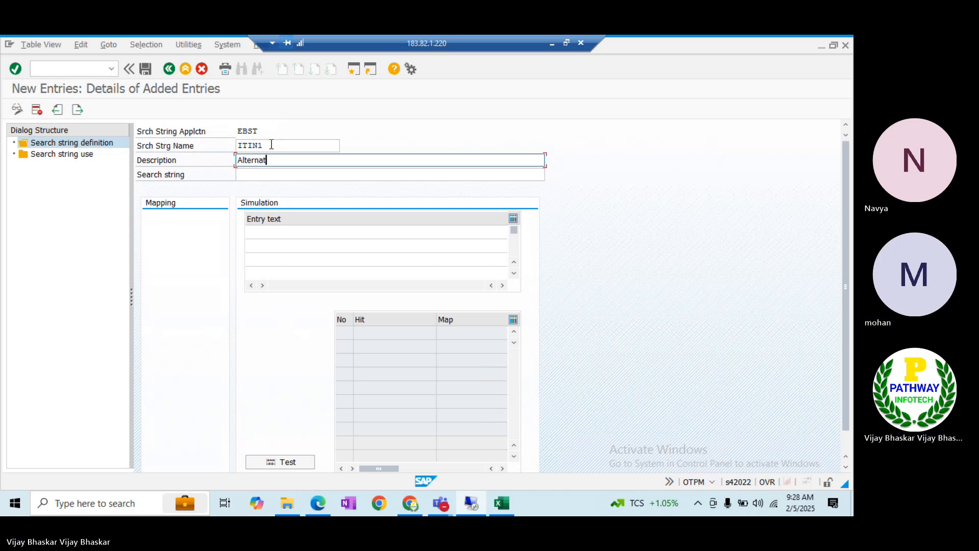
{"action": "type", "text": "ive Posting Rule Derivatoo"}
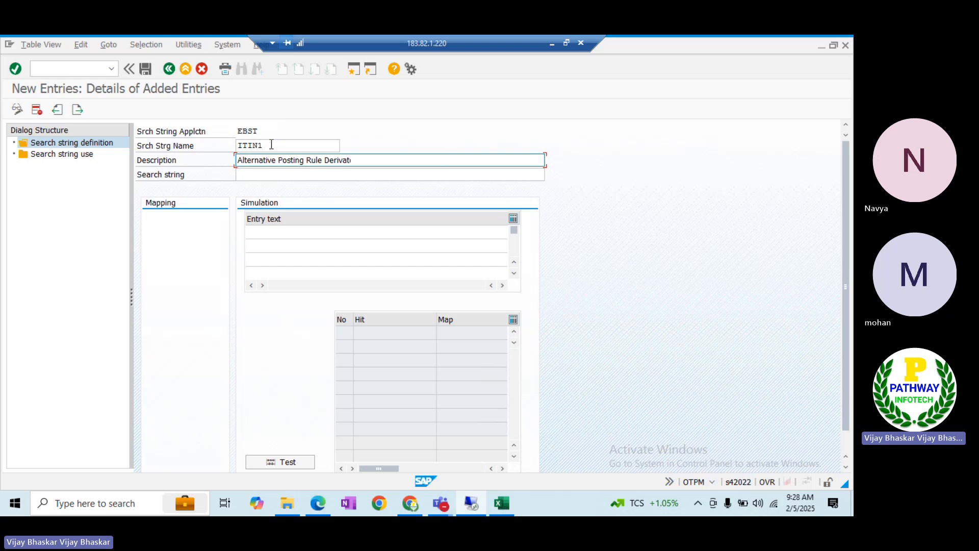
{"action": "key", "text": "BackSpace"}
{"action": "type", "text": "ion"}
{"action": "key", "text": "Tab"}
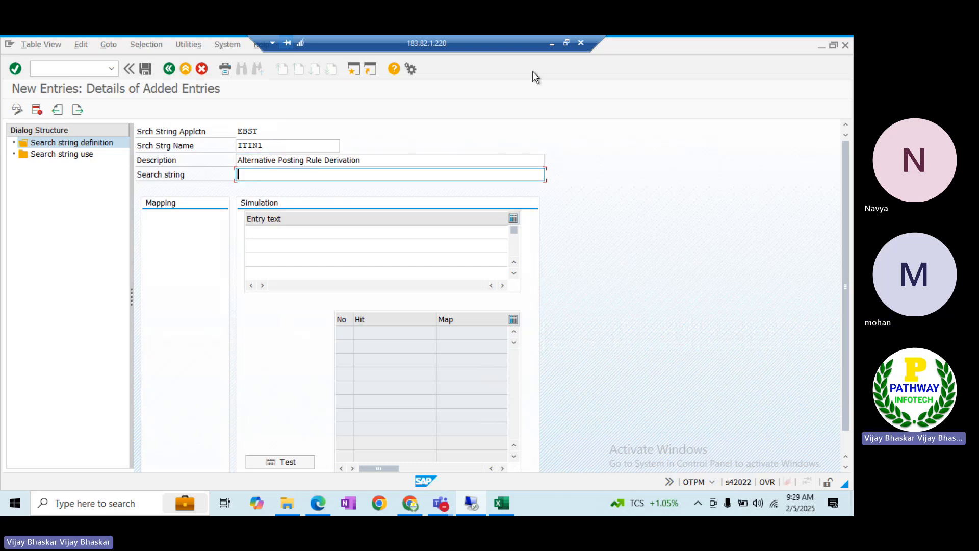
Copy 'India' from the Mantena 88 line of the BAI EBS file into the search string value
{"action": "left_click", "coordinate": [551, 46]}
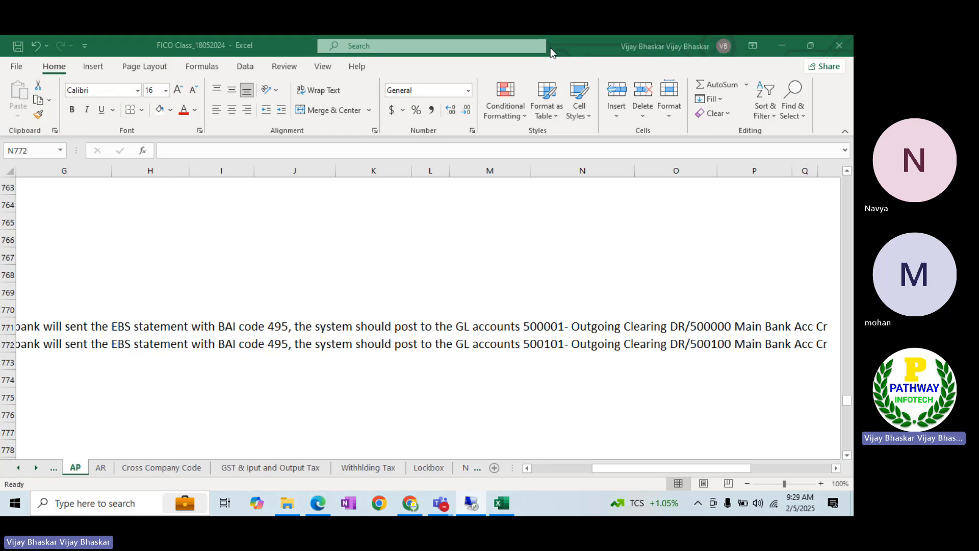
{"action": "key", "text": "ctrl+c"}
{"action": "key", "text": "alt+Tab"}
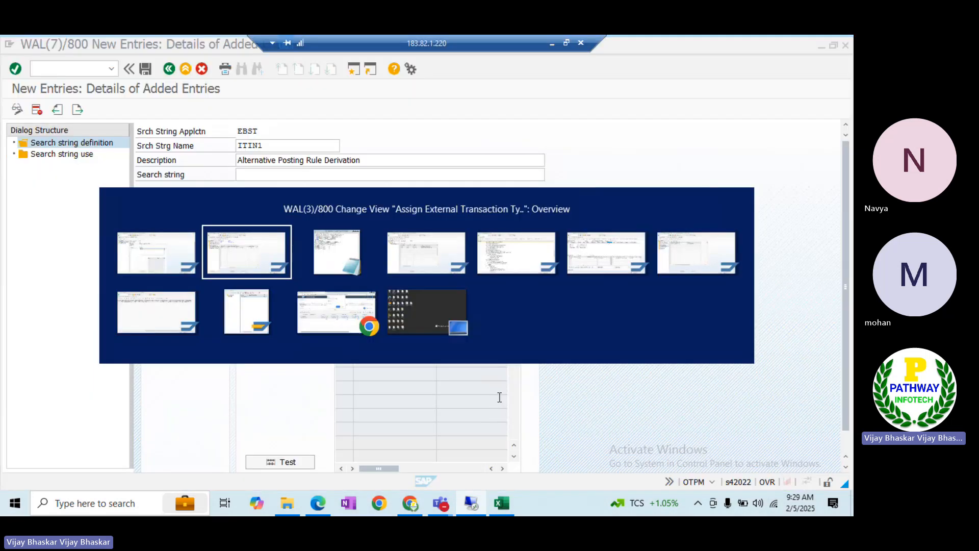
{"action": "key", "text": "alt+Tab"}
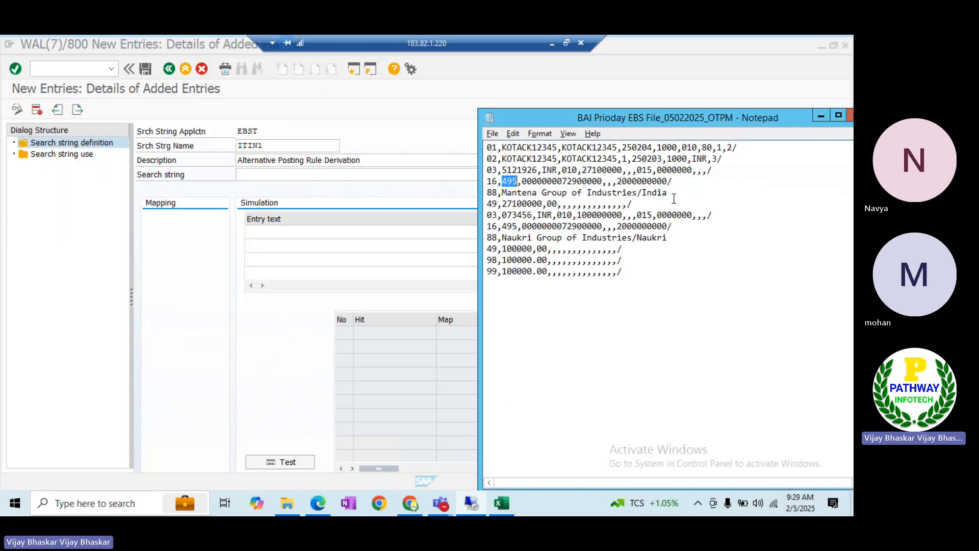
{"action": "left_click_drag", "start_coordinate": [668, 193], "coordinate": [641, 192]}
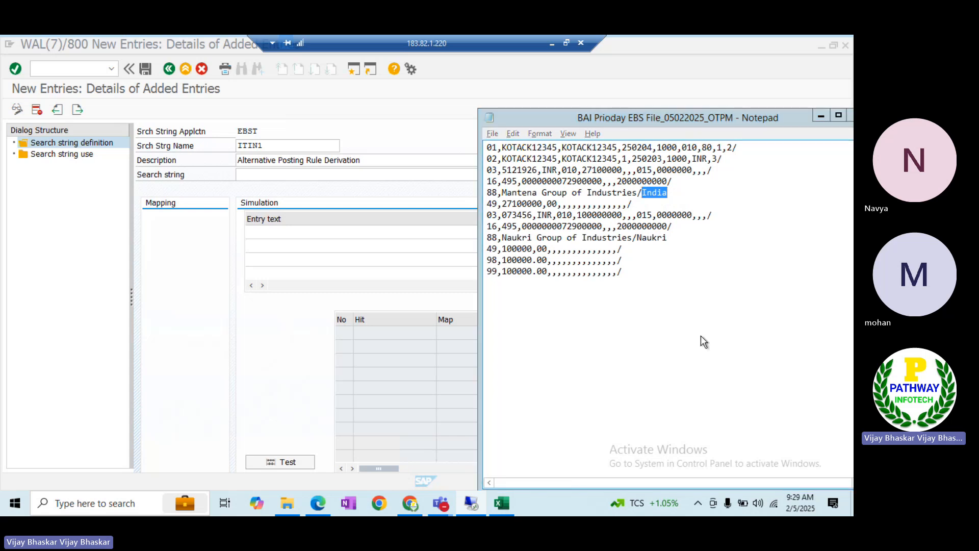
{"action": "key", "text": "alt+Tab"}
{"action": "key", "text": "ctrl+v"}
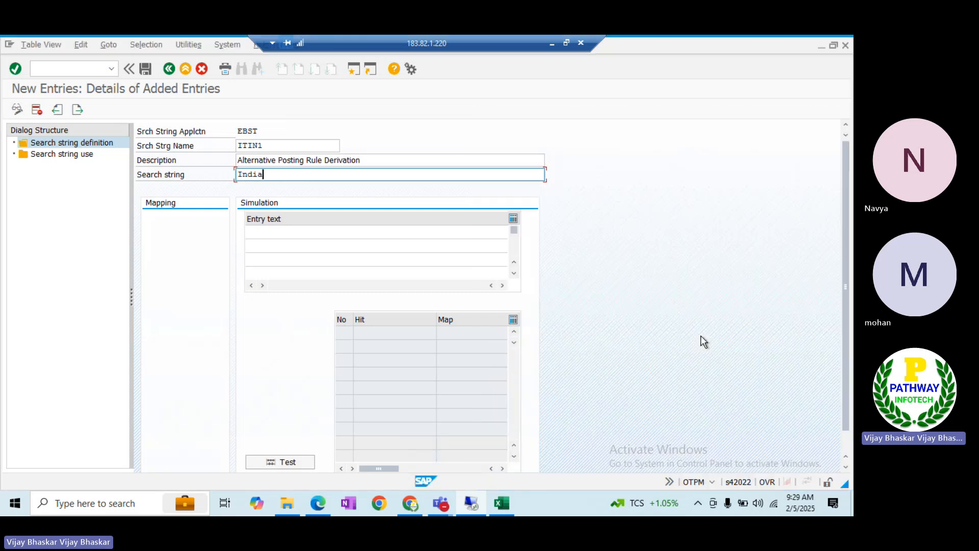
Generate the character mapping for India and clear all five target characters
{"action": "key", "text": "Return"}
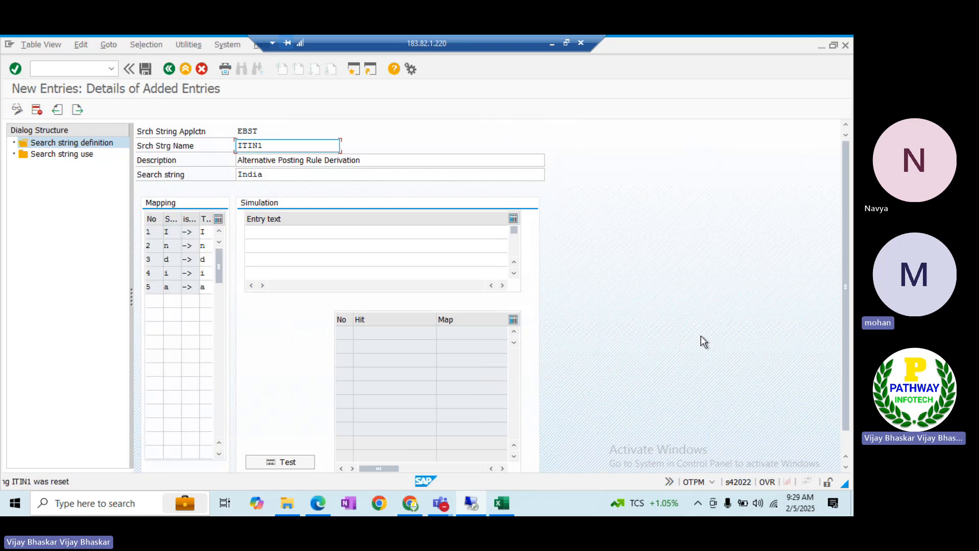
{"action": "left_click", "coordinate": [206, 232]}
{"action": "key", "text": "BackSpace"}
{"action": "key", "text": "Down"}
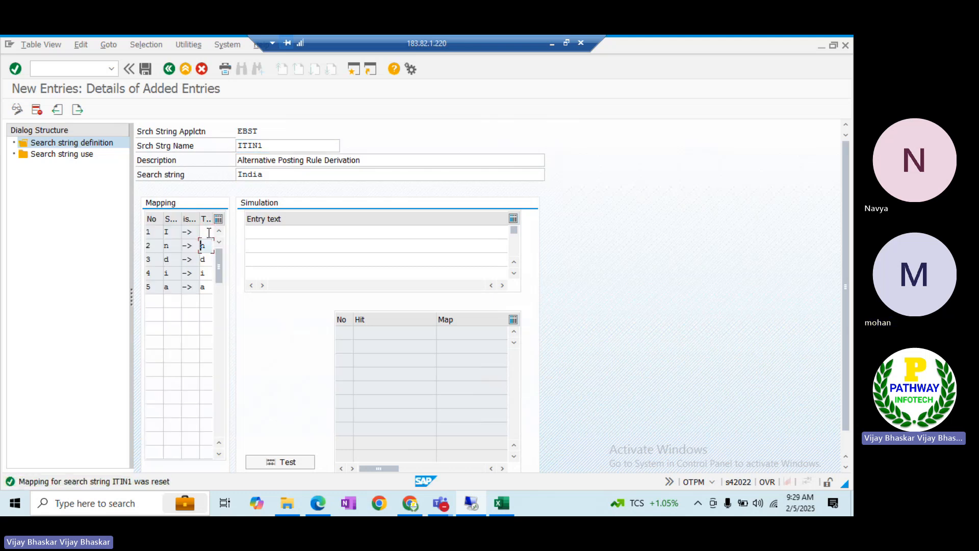
{"action": "key", "text": "Down"}
{"action": "key", "text": "BackSpace"}
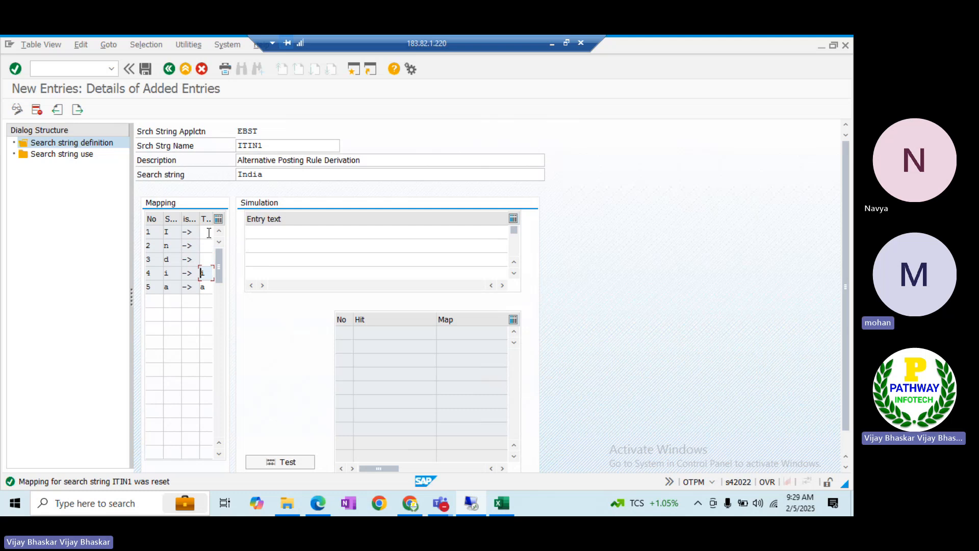
{"action": "key", "text": "Down"}
{"action": "key", "text": "BackSpace"}
{"action": "key", "text": "Down"}
{"action": "key", "text": "Return"}
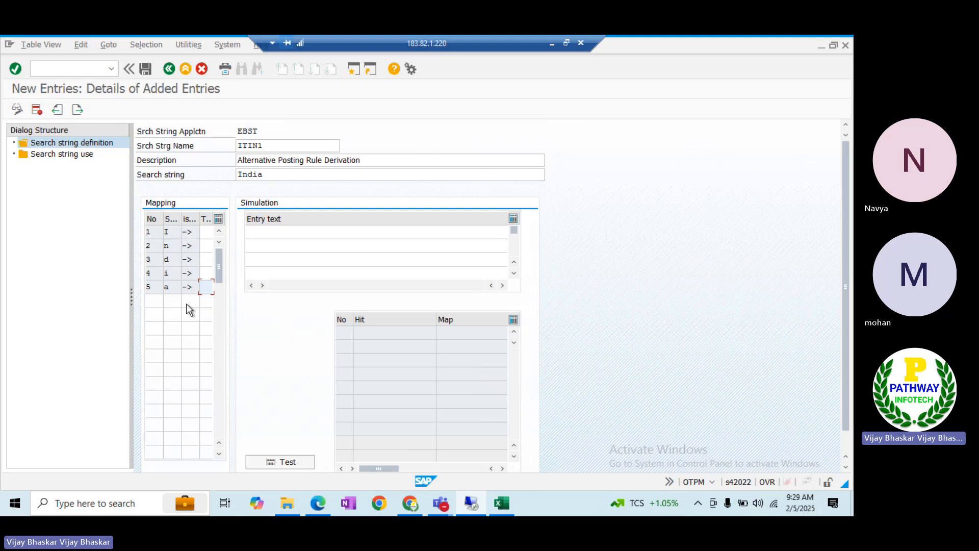
Save the ITIN1 definition under the customizing request and go to Search string use
{"action": "left_click", "coordinate": [148, 68]}
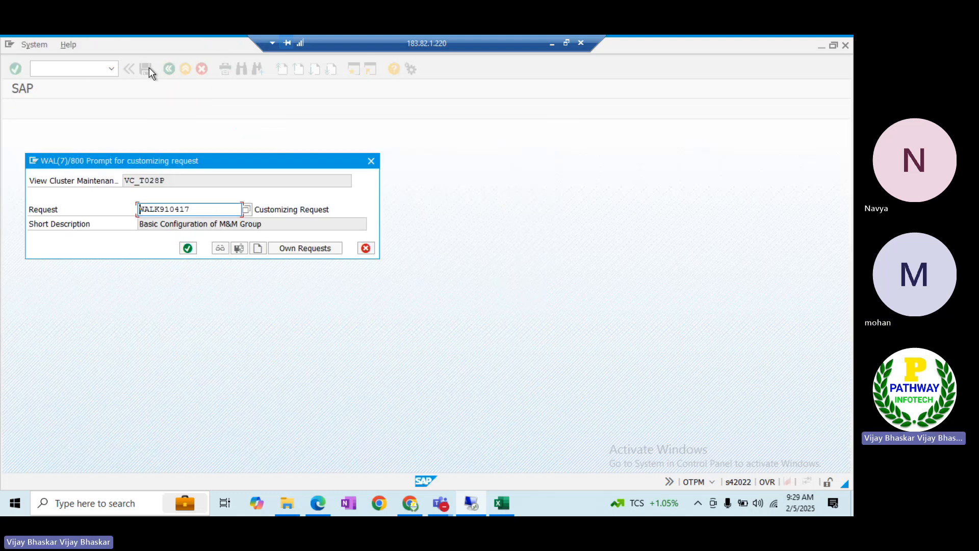
{"action": "left_click", "coordinate": [188, 248]}
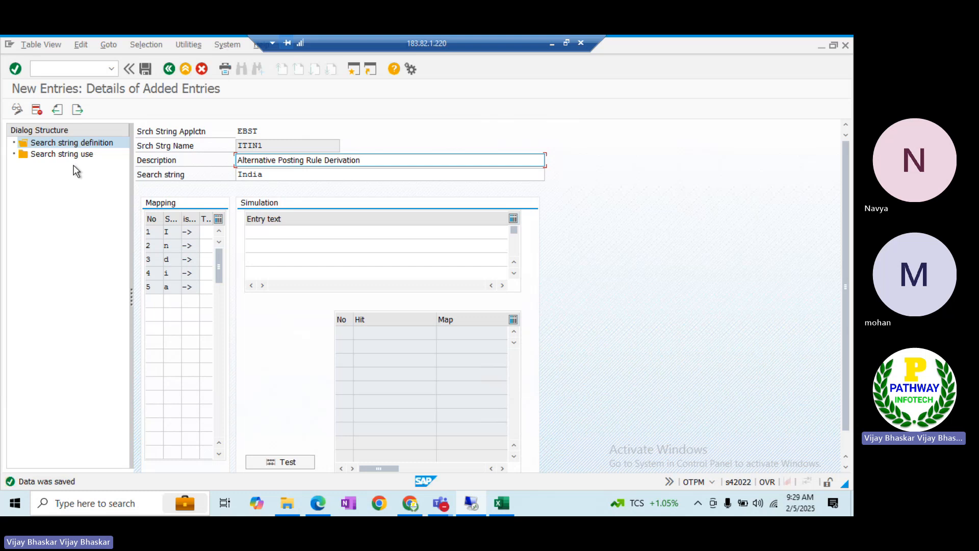
{"action": "double_click", "coordinate": [64, 155]}
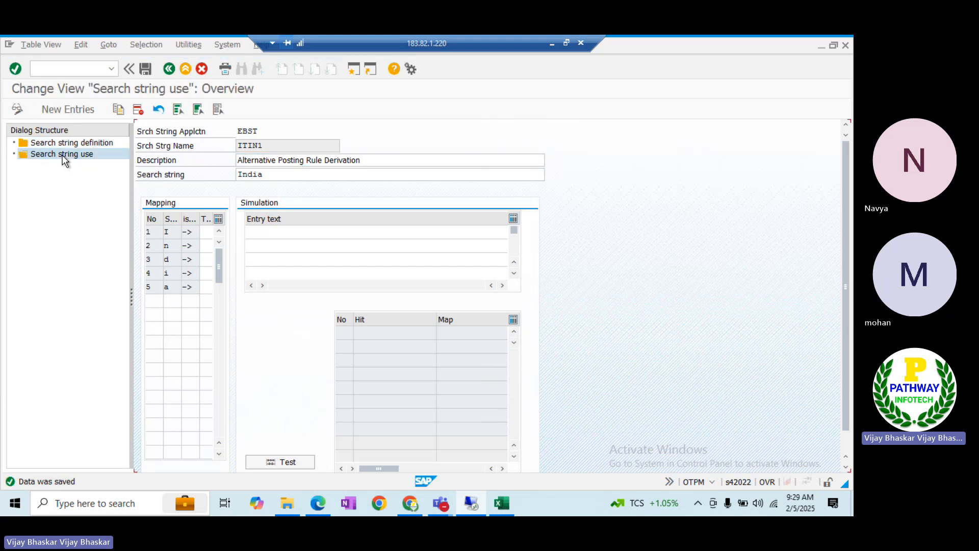
Add an entry for company code ITIN, house bank KOTAK, account SL12, external code 495, negative sign
{"action": "left_click", "coordinate": [68, 109]}
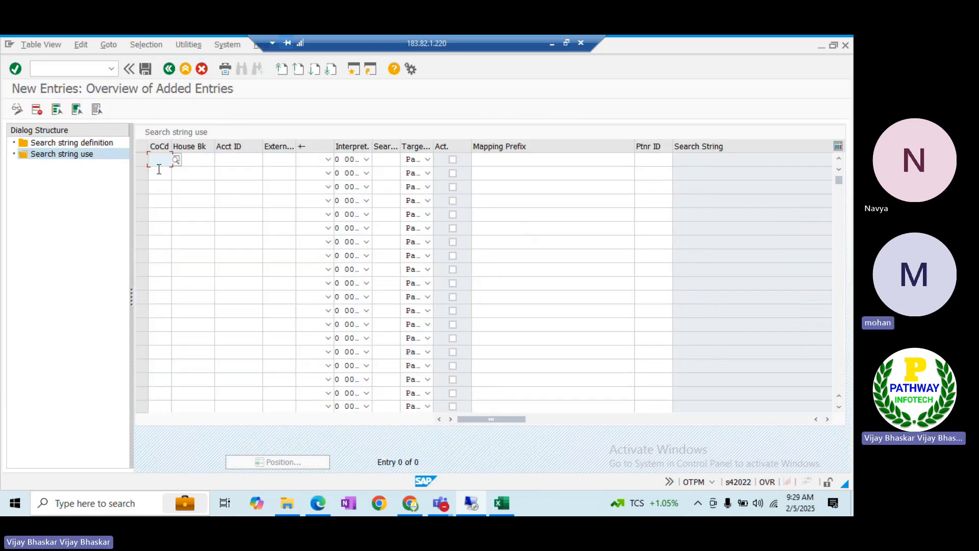
{"action": "type", "text": "ITIN"}
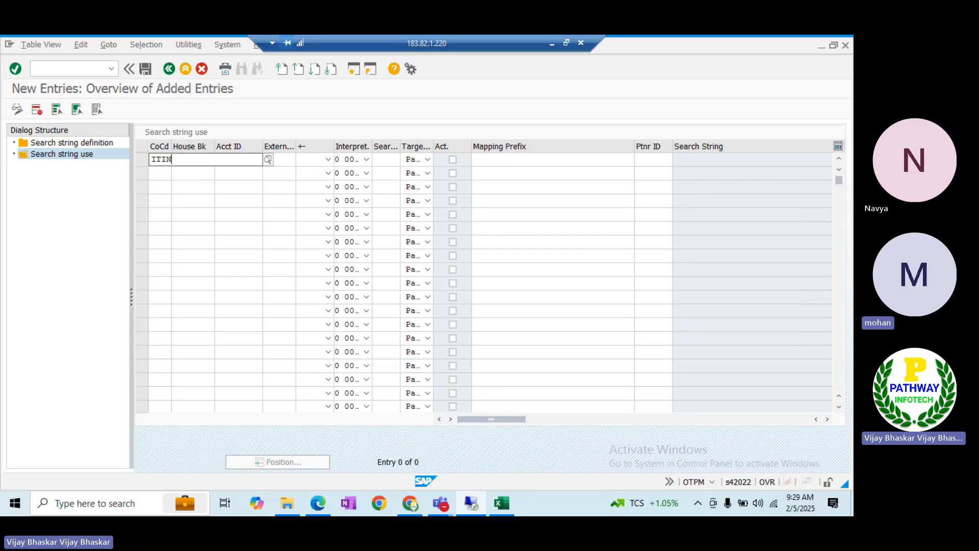
{"action": "key", "text": "Tab"}
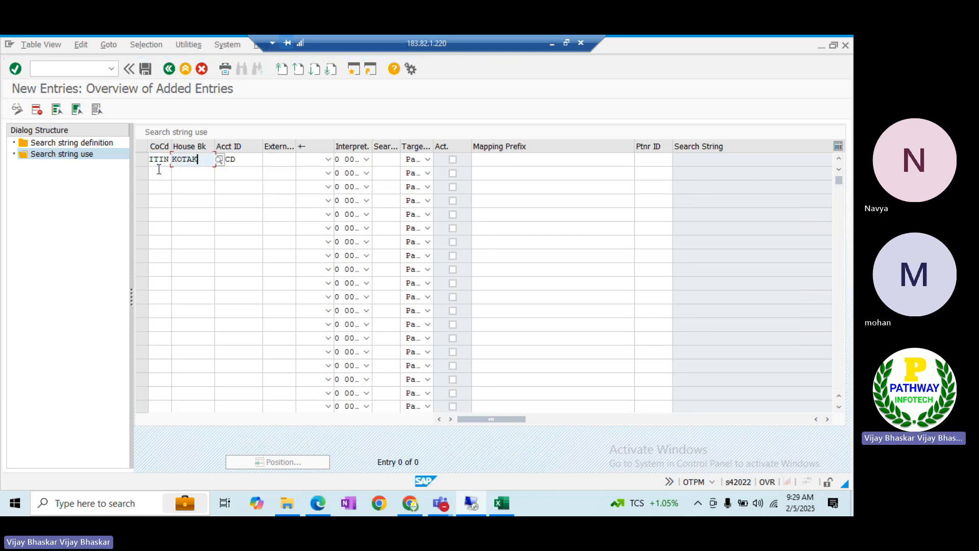
{"action": "key", "text": "Tab"}
{"action": "left_click", "coordinate": [267, 161]}
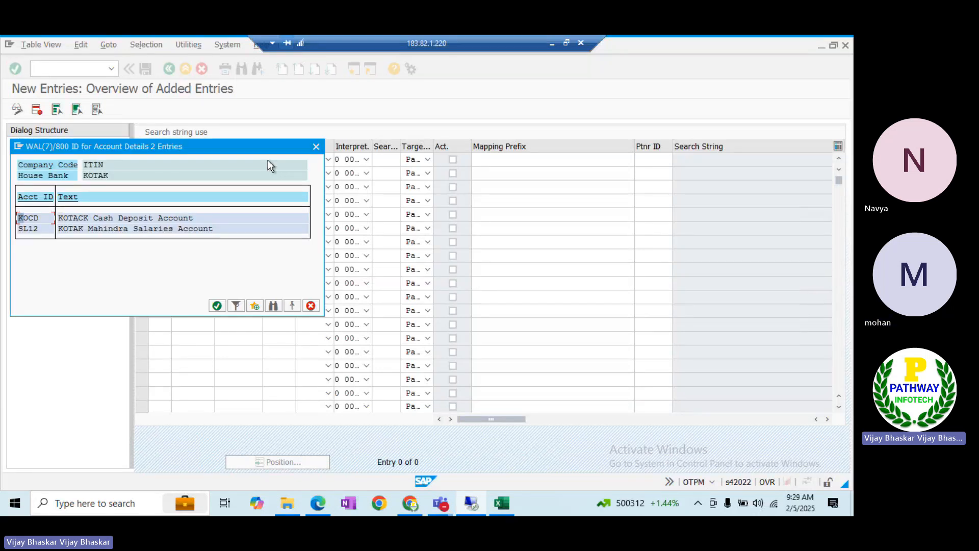
{"action": "double_click", "coordinate": [28, 229]}
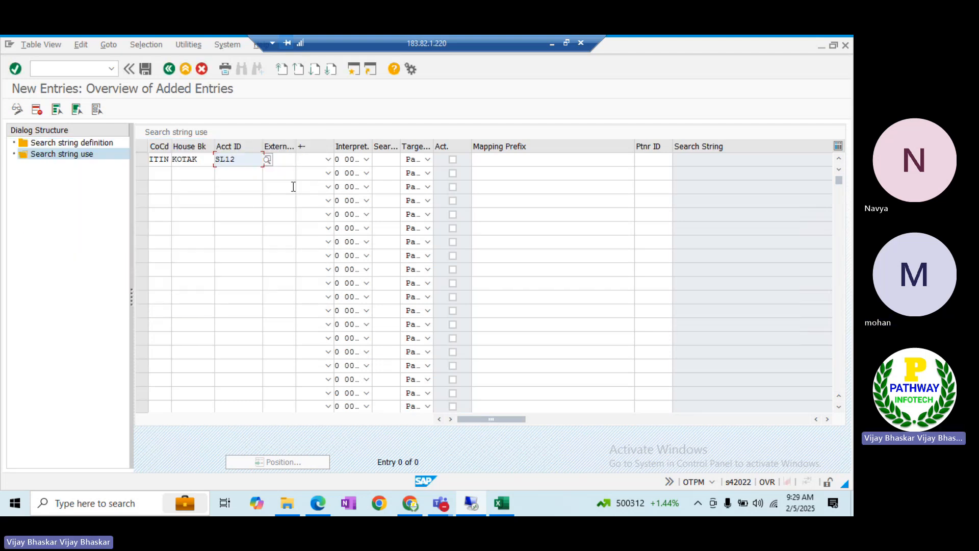
{"action": "left_click", "coordinate": [282, 160]}
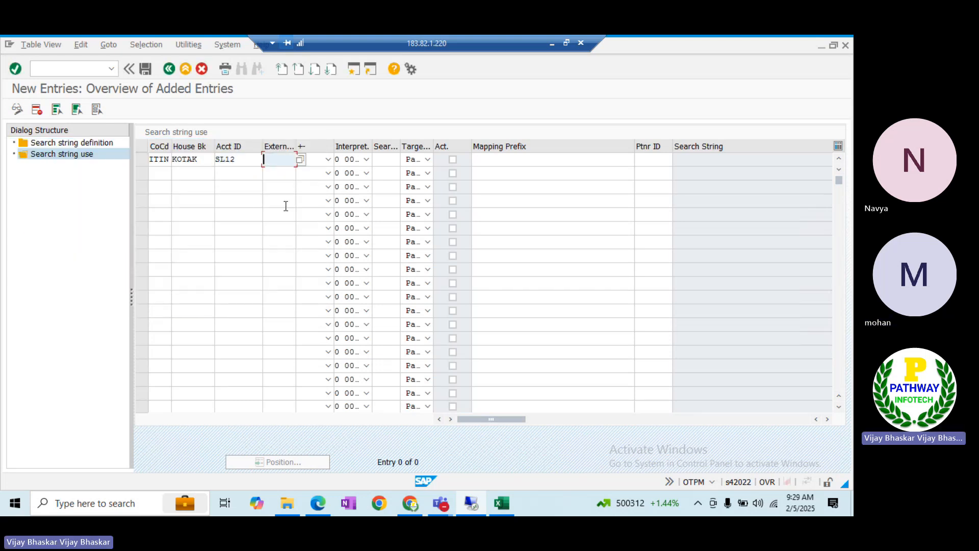
{"action": "type", "text": "495"}
{"action": "key", "text": "Tab"}
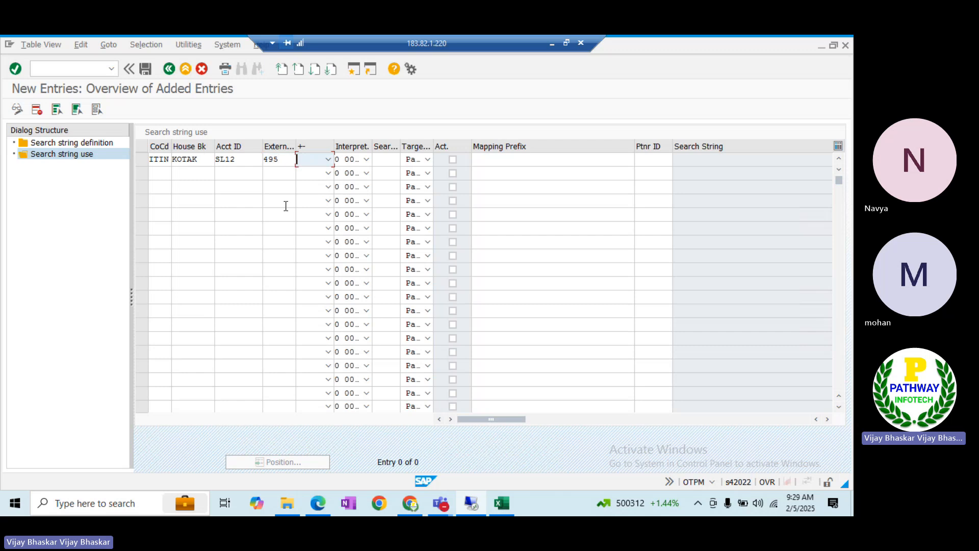
{"action": "left_click", "coordinate": [328, 160]}
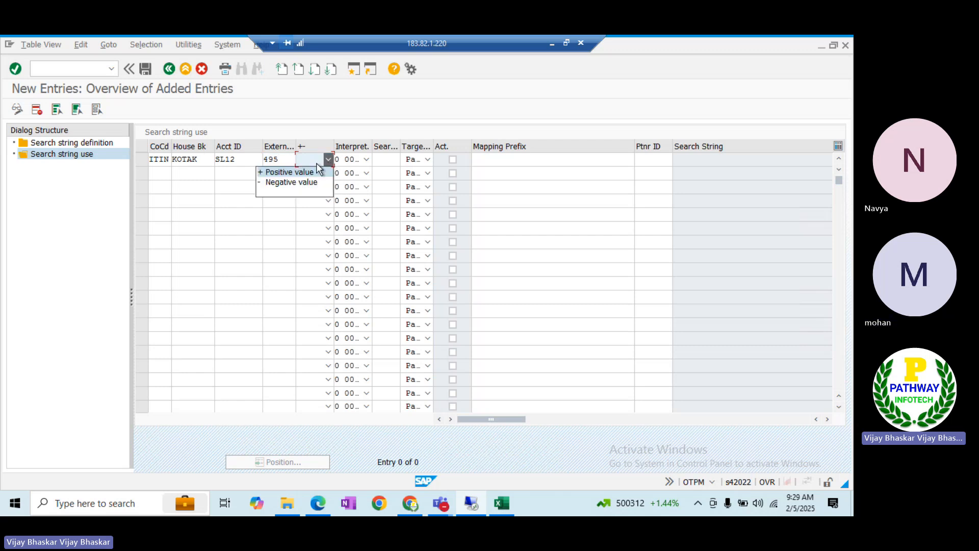
{"action": "left_click", "coordinate": [300, 182]}
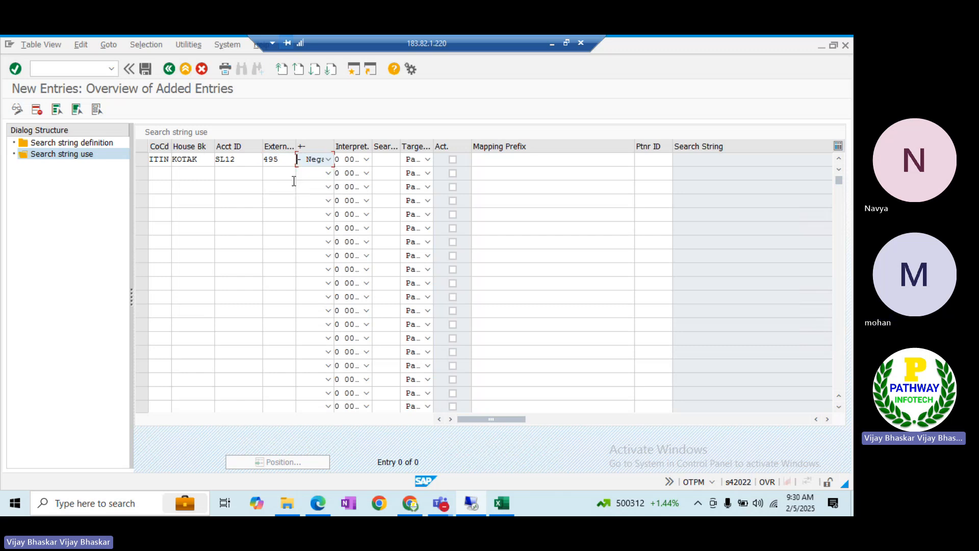
Set the interpretation algorithm to 020 Document Number Search
{"action": "left_click", "coordinate": [364, 159]}
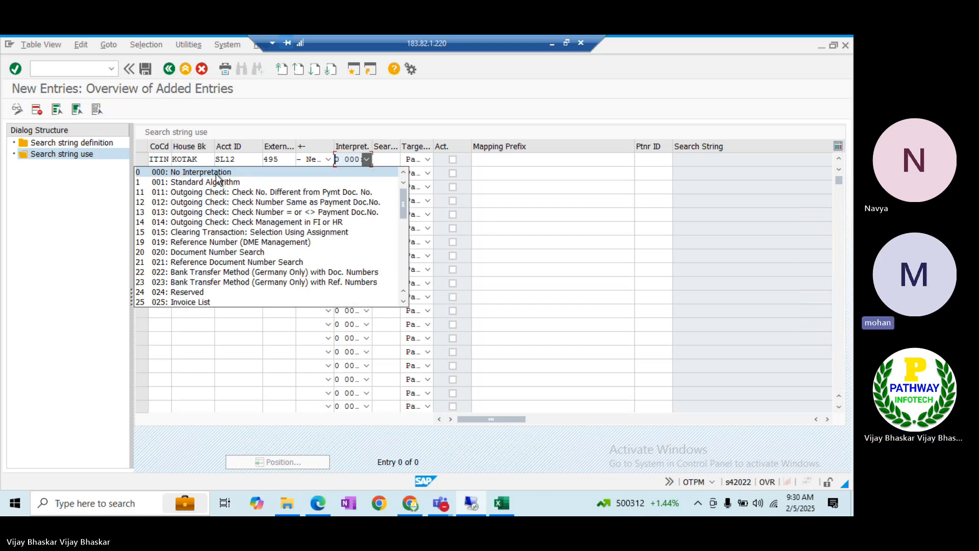
{"action": "left_click", "coordinate": [189, 173]}
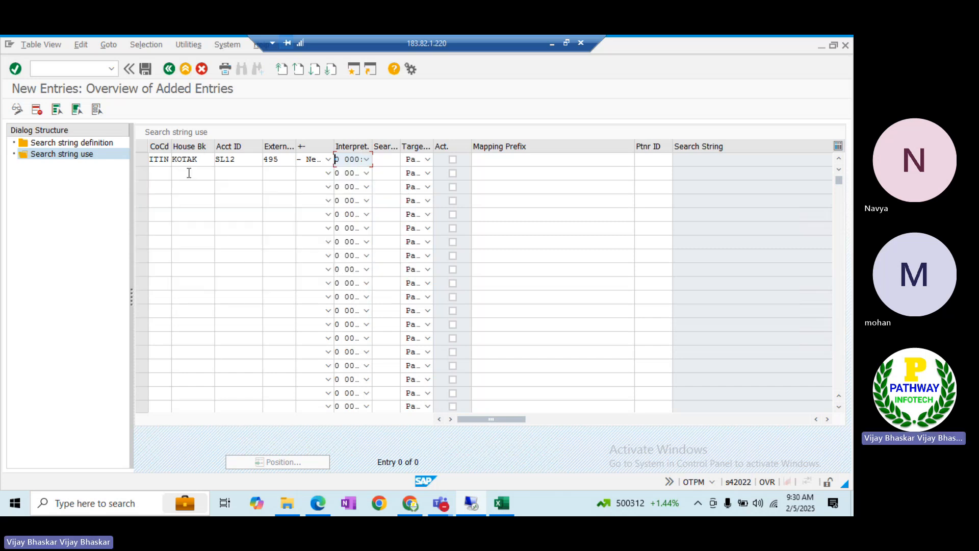
{"action": "left_click", "coordinate": [366, 159]}
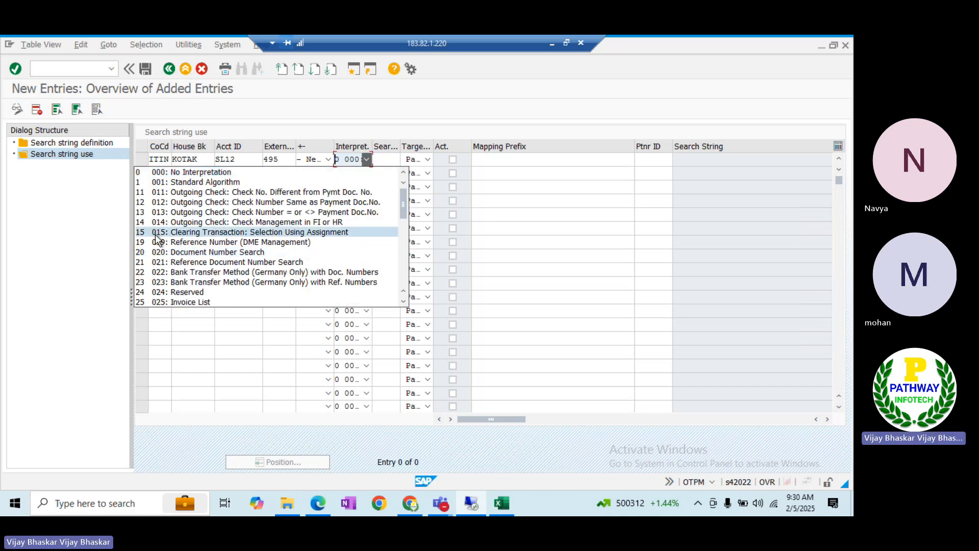
{"action": "left_click", "coordinate": [179, 252]}
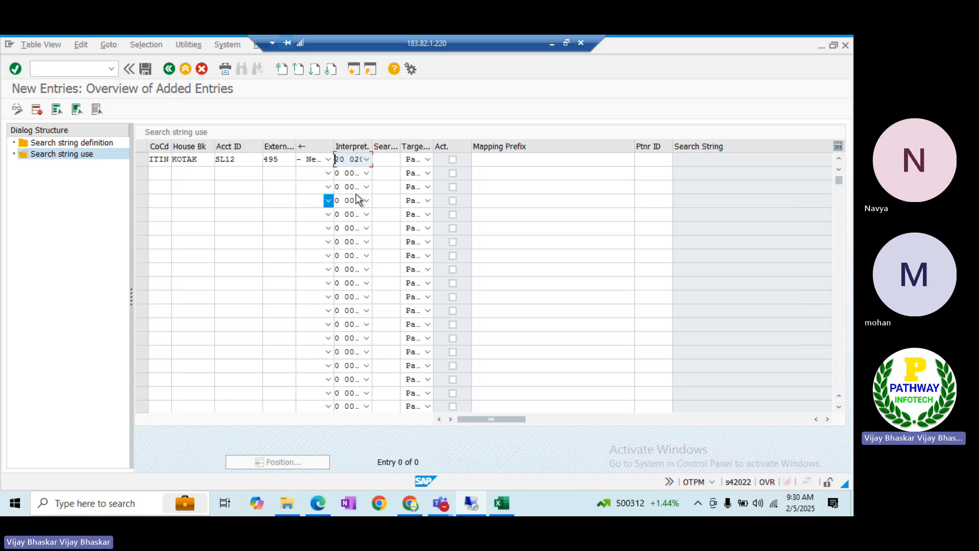
Assign search string ITIN1 to the entry and widen the Target Field column
{"action": "left_click", "coordinate": [390, 159]}
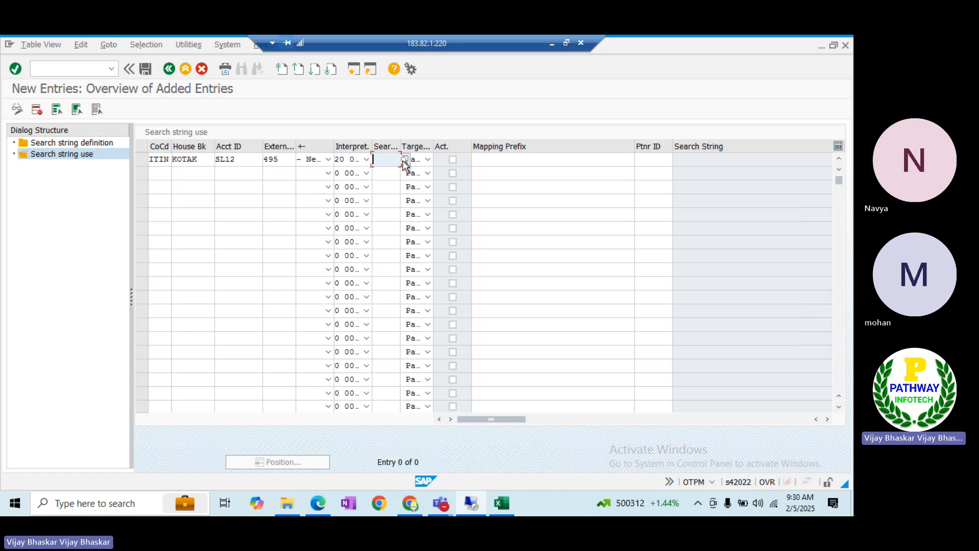
{"action": "left_click", "coordinate": [404, 159]}
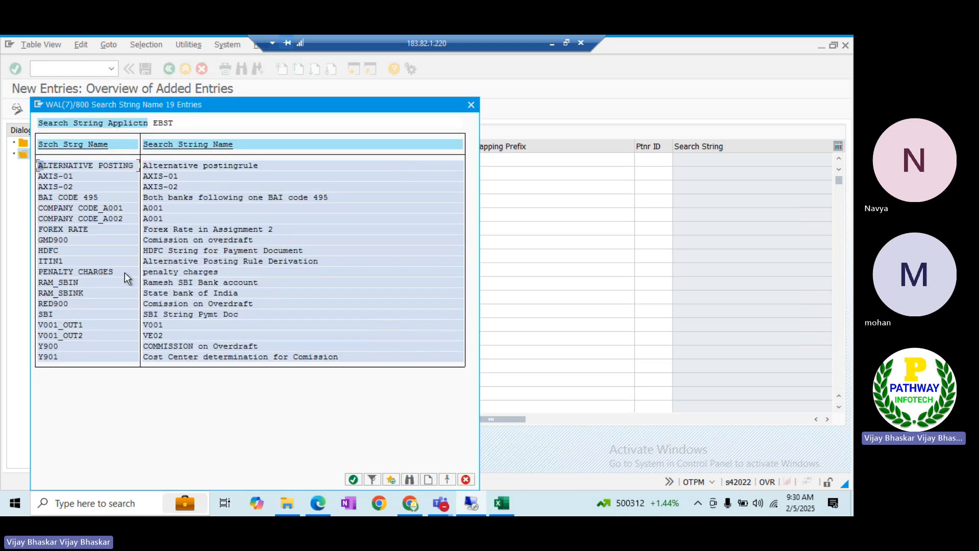
{"action": "double_click", "coordinate": [52, 262]}
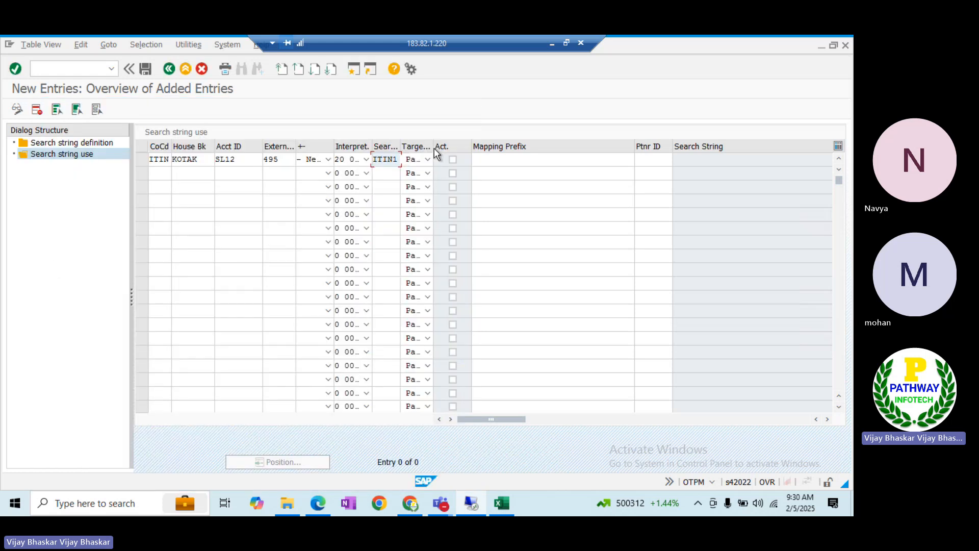
{"action": "left_click_drag", "start_coordinate": [433, 145], "coordinate": [477, 146]}
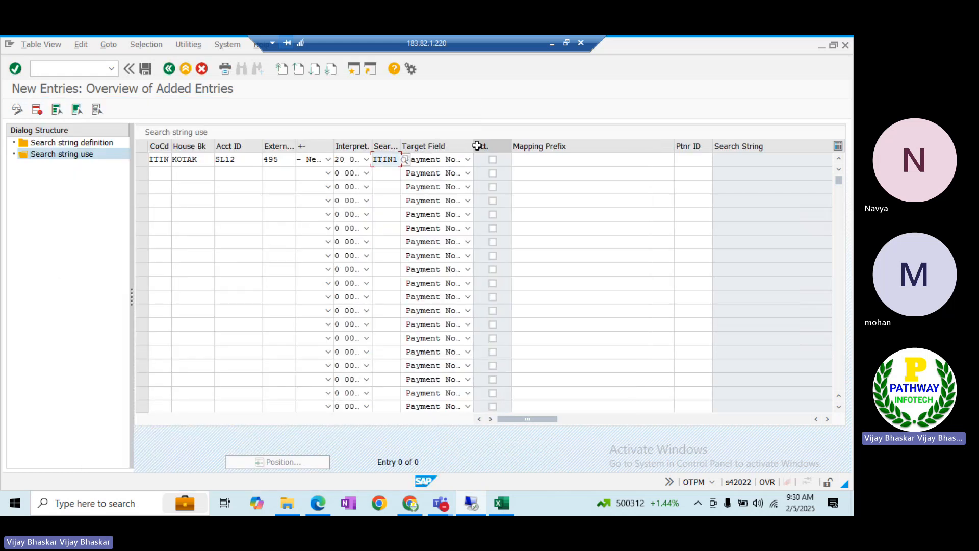
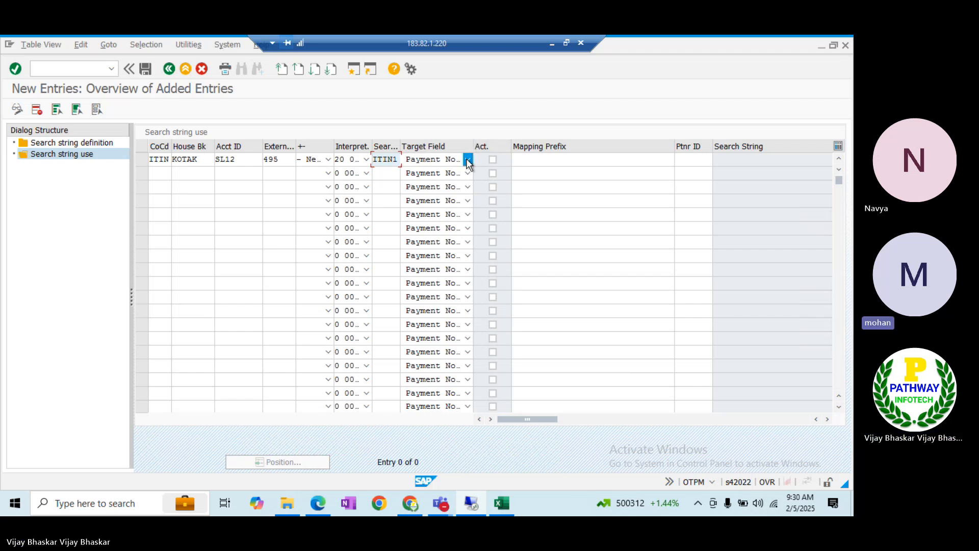
Set the ITIN1 entry's target field to EBVGINT Posting Rule and mark it active
{"action": "left_click", "coordinate": [467, 159]}
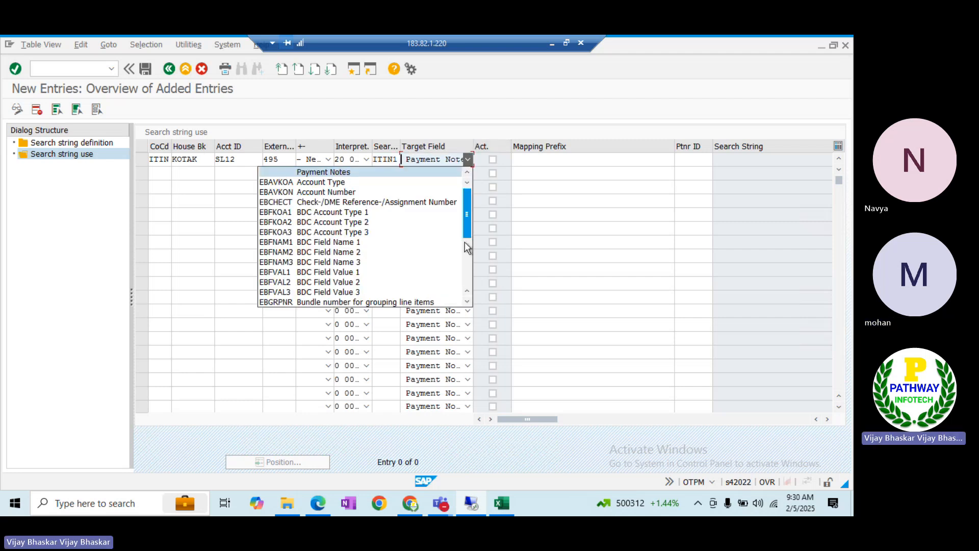
{"action": "left_click", "coordinate": [463, 276]}
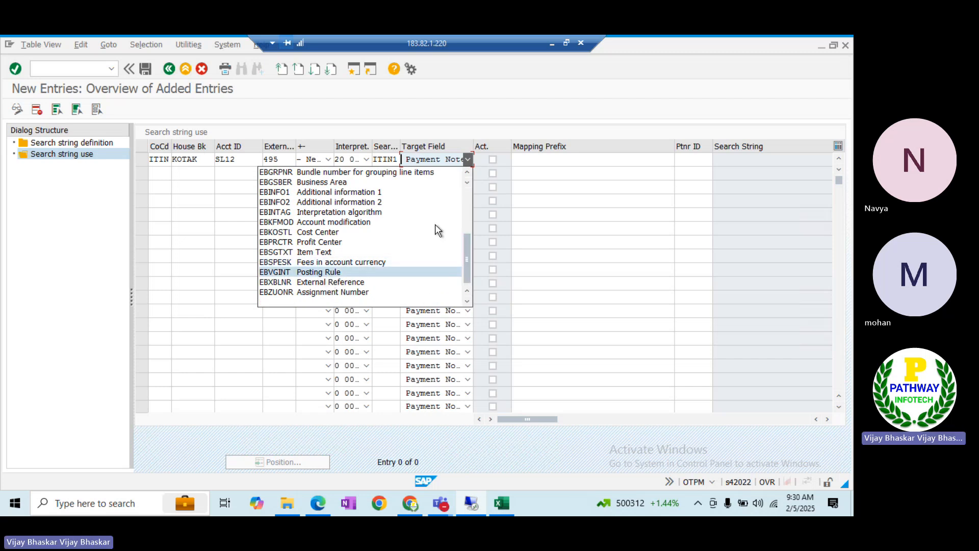
{"action": "key", "text": "Return"}
{"action": "left_click", "coordinate": [531, 159]}
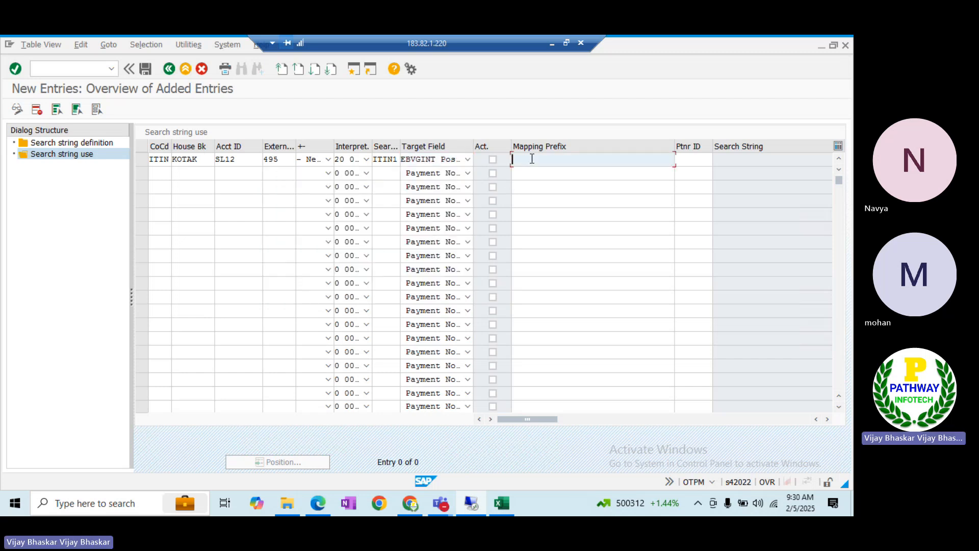
{"action": "left_click", "coordinate": [493, 159]}
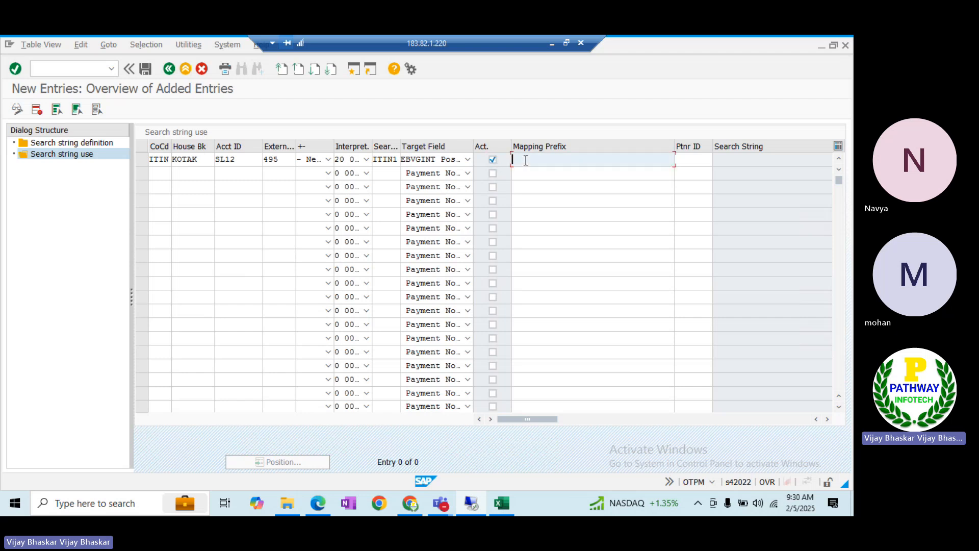
Check posting rule ITOU, enter ITOU as mapping prefix, and save despite the inactive-string warning
{"action": "key", "text": "alt+Tab"}
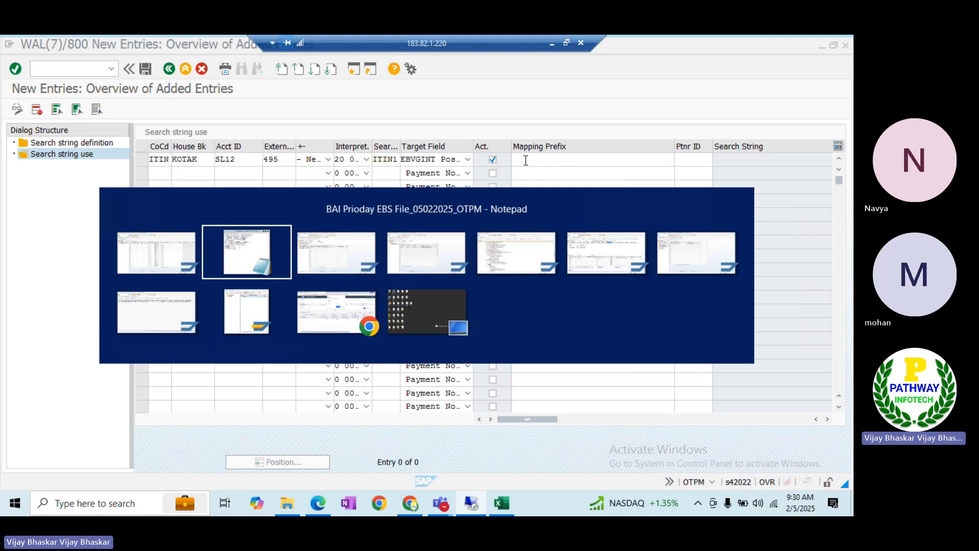
{"action": "key", "text": "alt+Tab"}
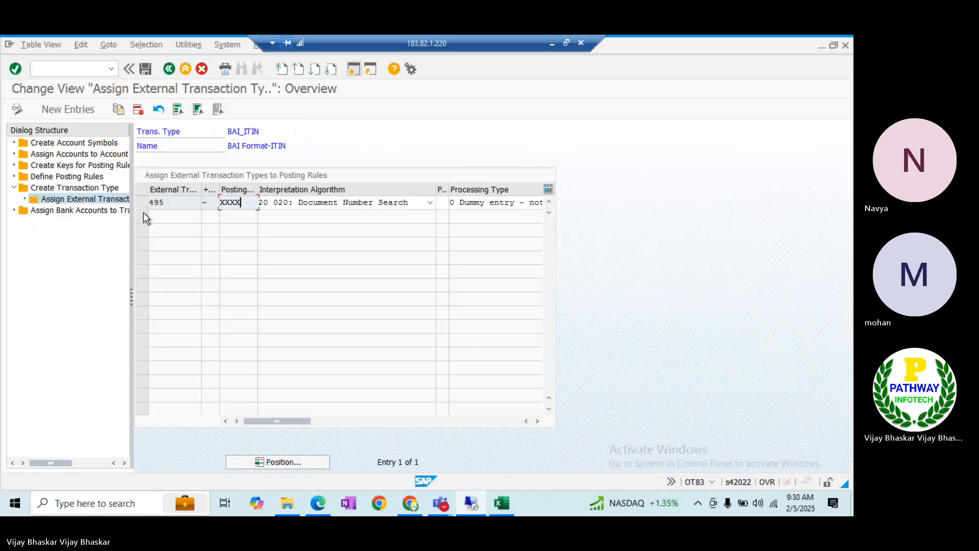
{"action": "double_click", "coordinate": [60, 177]}
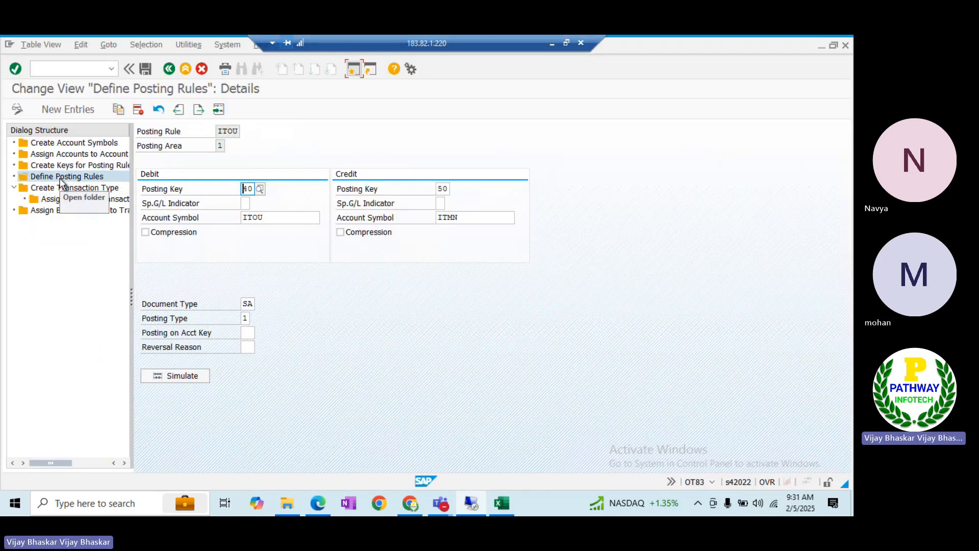
{"action": "left_click", "coordinate": [170, 70]}
{"action": "left_click", "coordinate": [168, 174]}
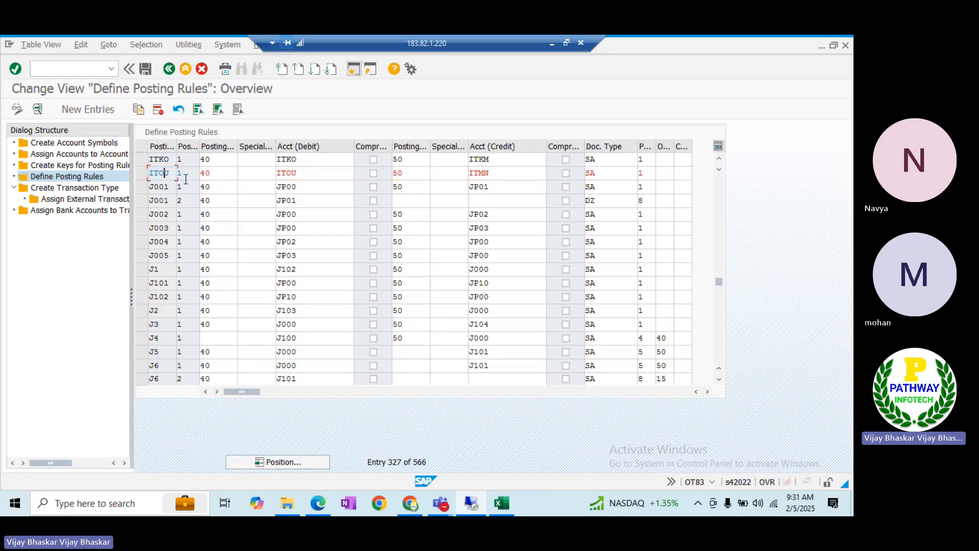
{"action": "key", "text": "alt+Tab"}
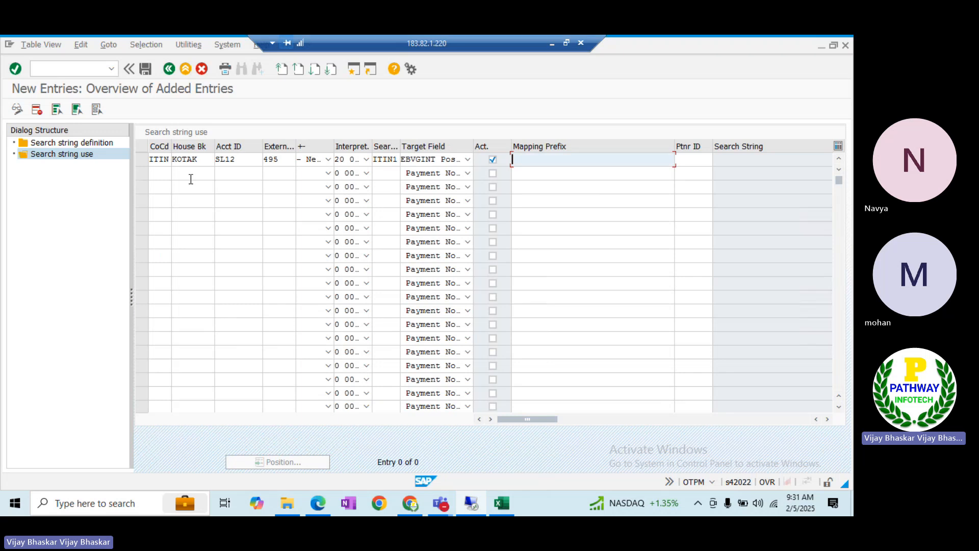
{"action": "type", "text": "ITO"}
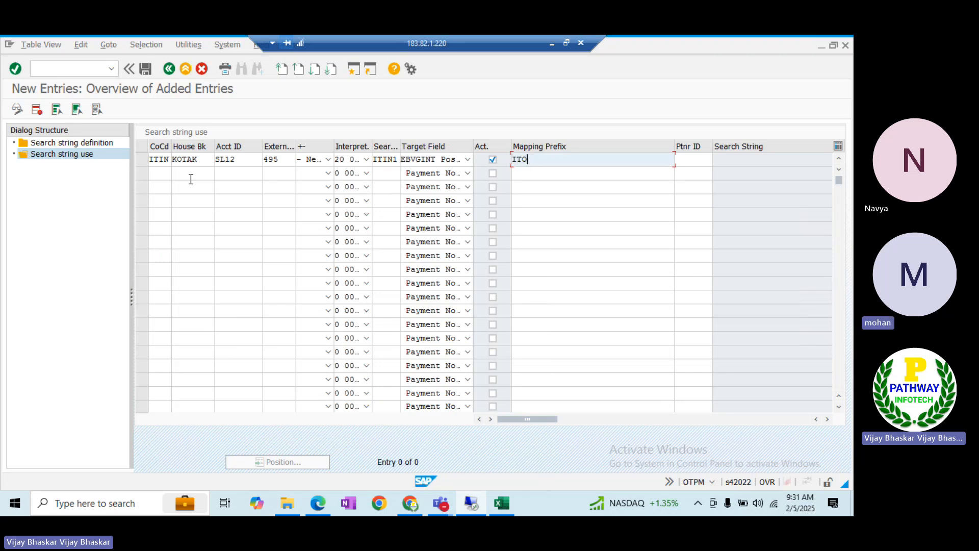
{"action": "type", "text": "U"}
{"action": "key", "text": "Return"}
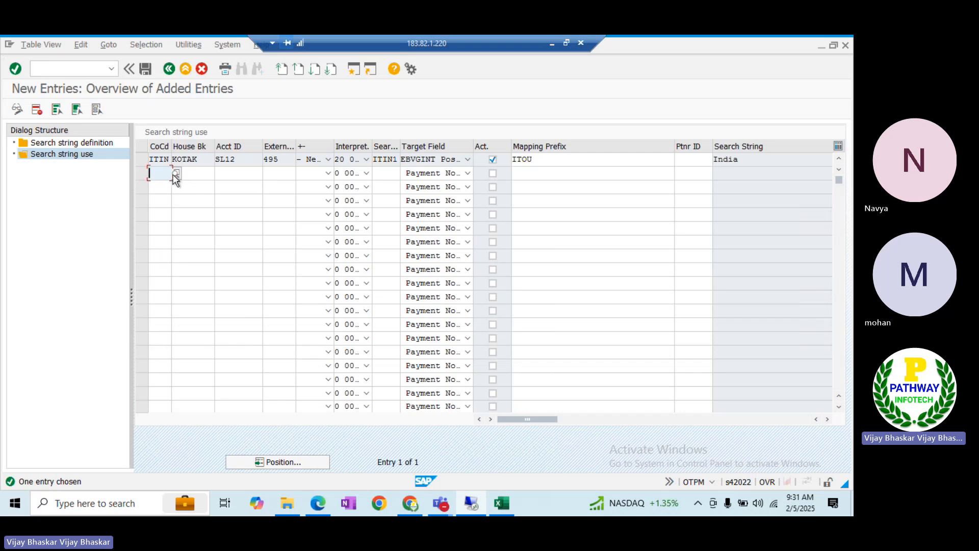
{"action": "left_click", "coordinate": [145, 69]}
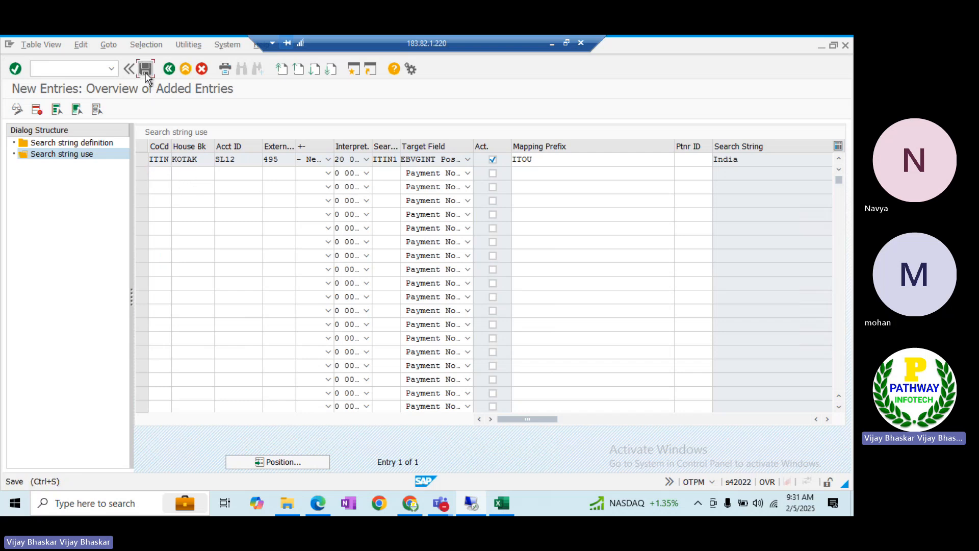
{"action": "left_click", "coordinate": [259, 196]}
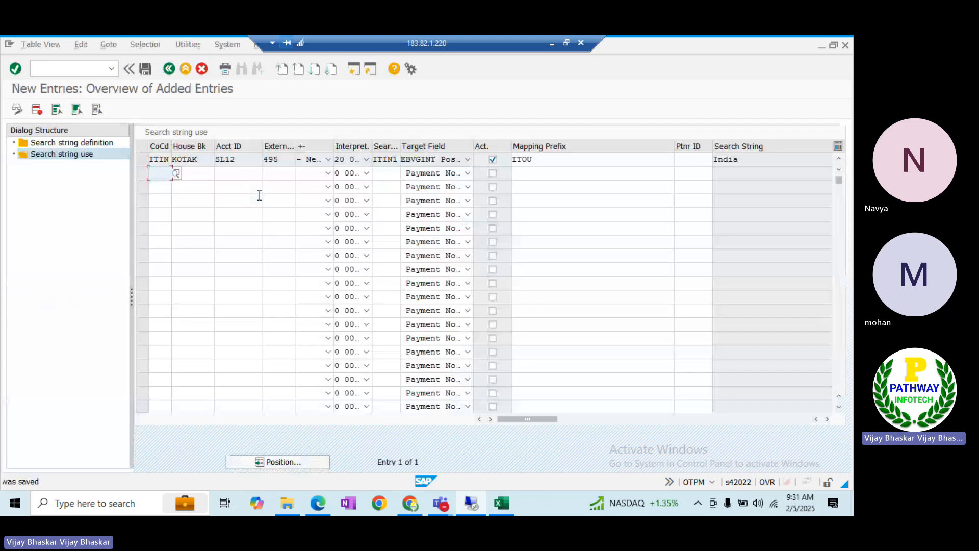
Create new search string definition ITIN2 with description 'Alternative Posting Rupe'
{"action": "double_click", "coordinate": [72, 143]}
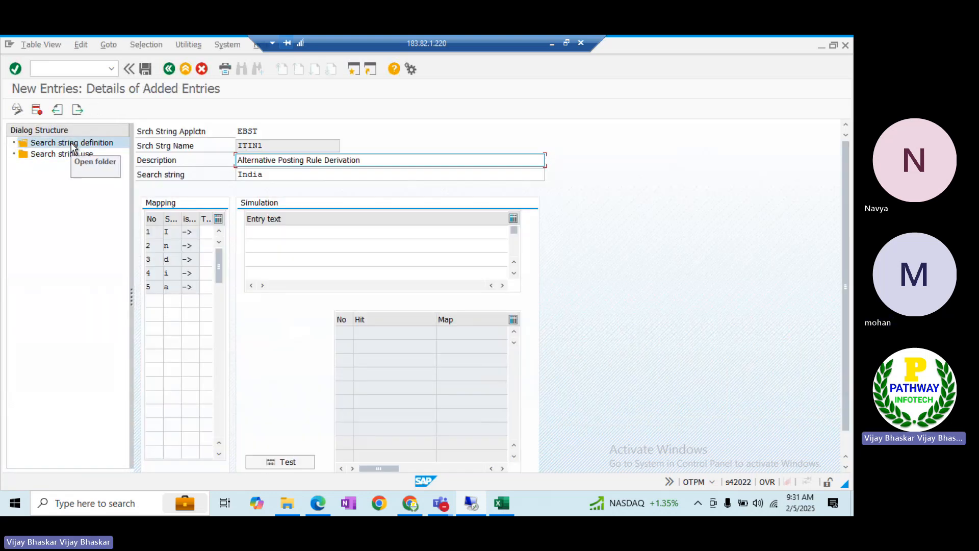
{"action": "left_click", "coordinate": [170, 69]}
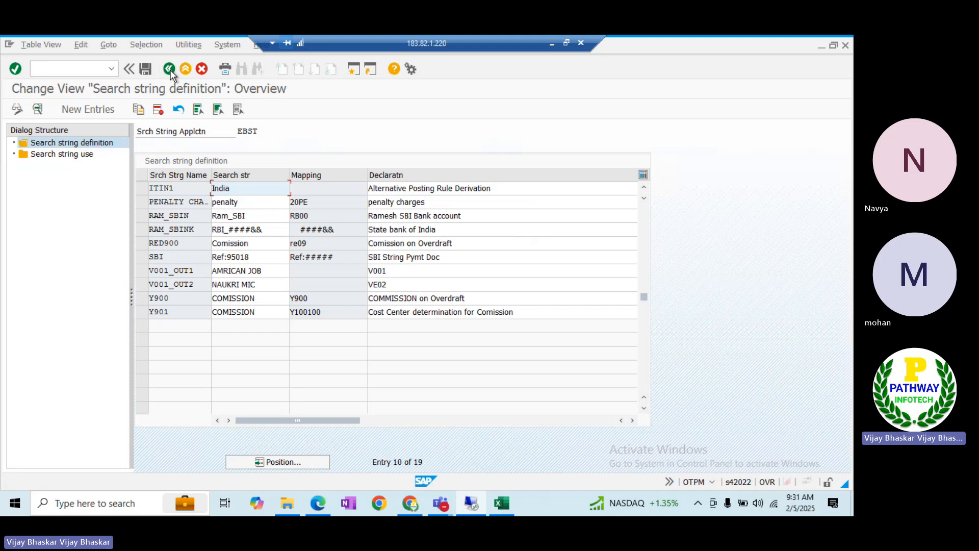
{"action": "left_click", "coordinate": [84, 111]}
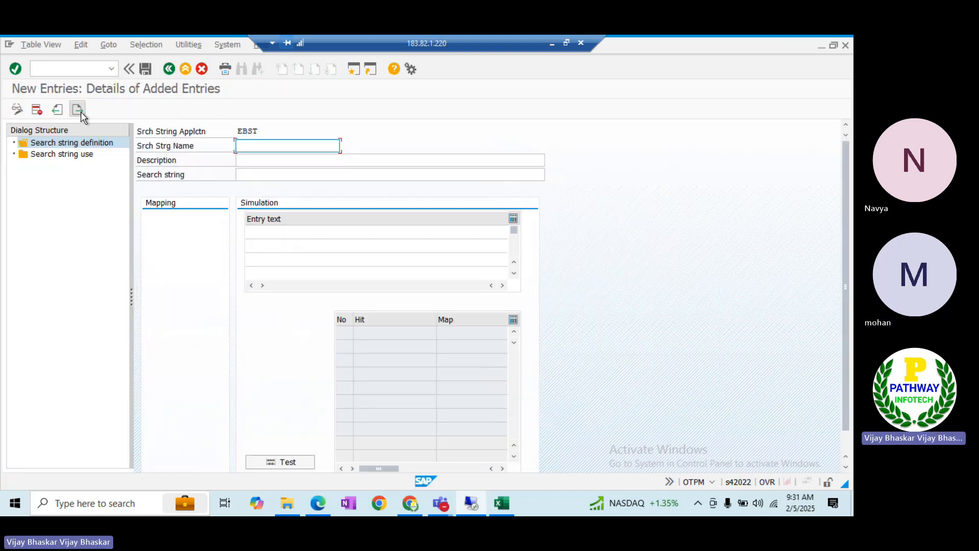
{"action": "type", "text": "ITIN2"}
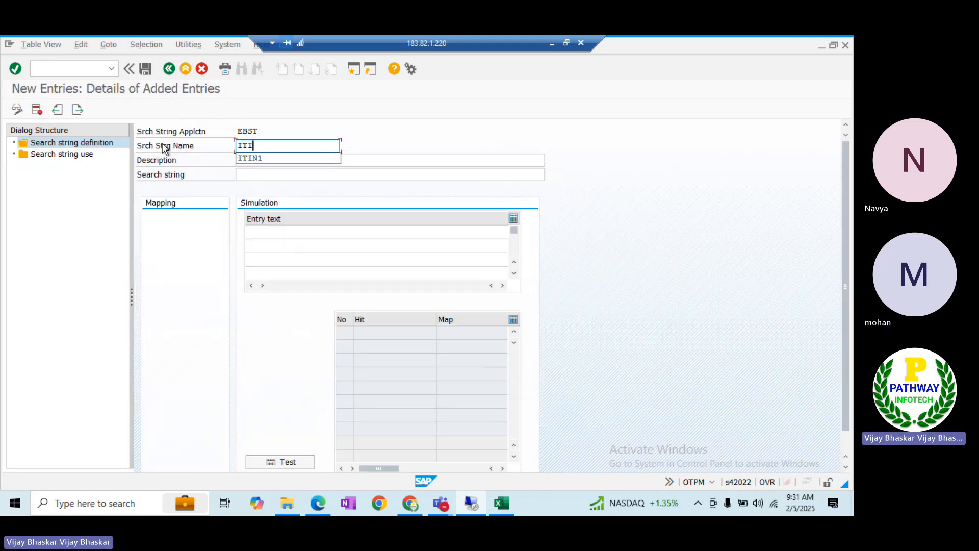
{"action": "key", "text": "Tab"}
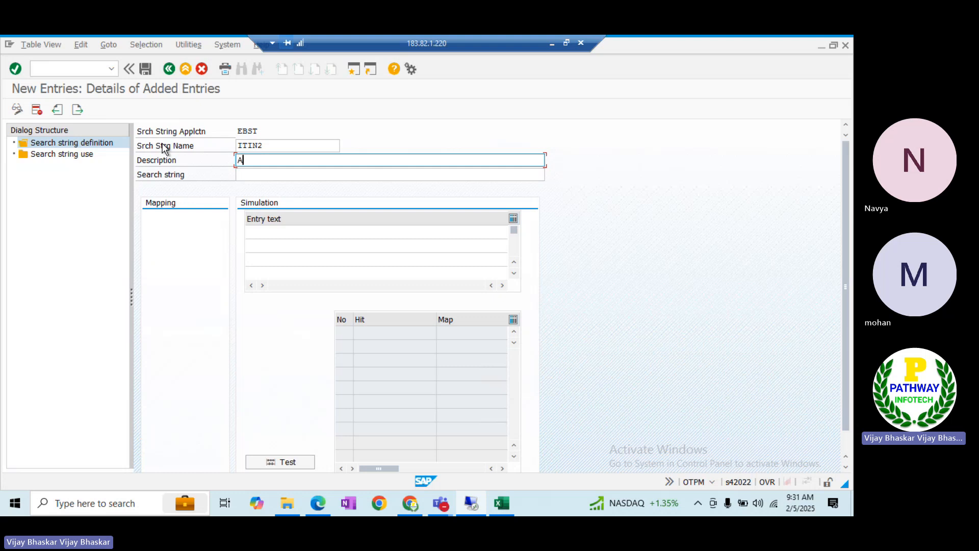
{"action": "type", "text": "Alternative "}
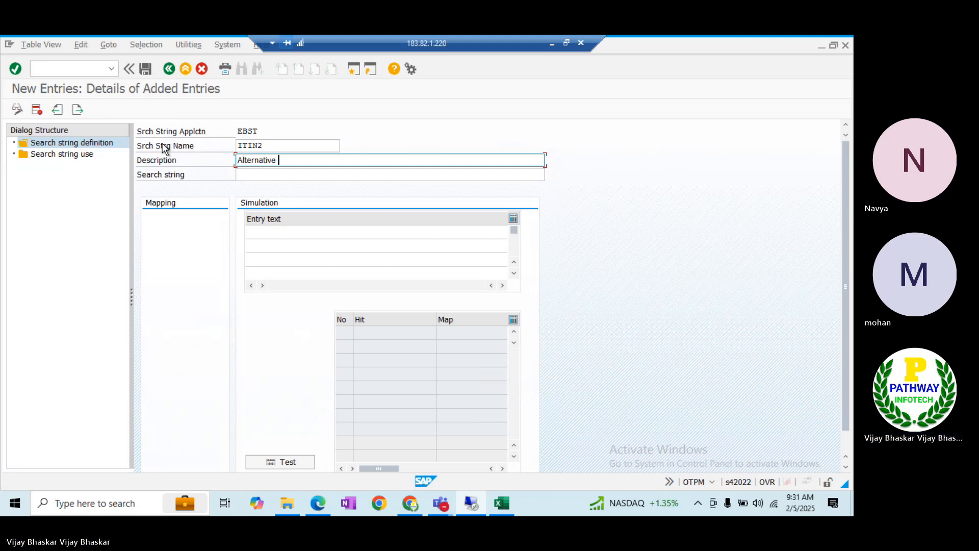
{"action": "type", "text": "Posting Rupe"}
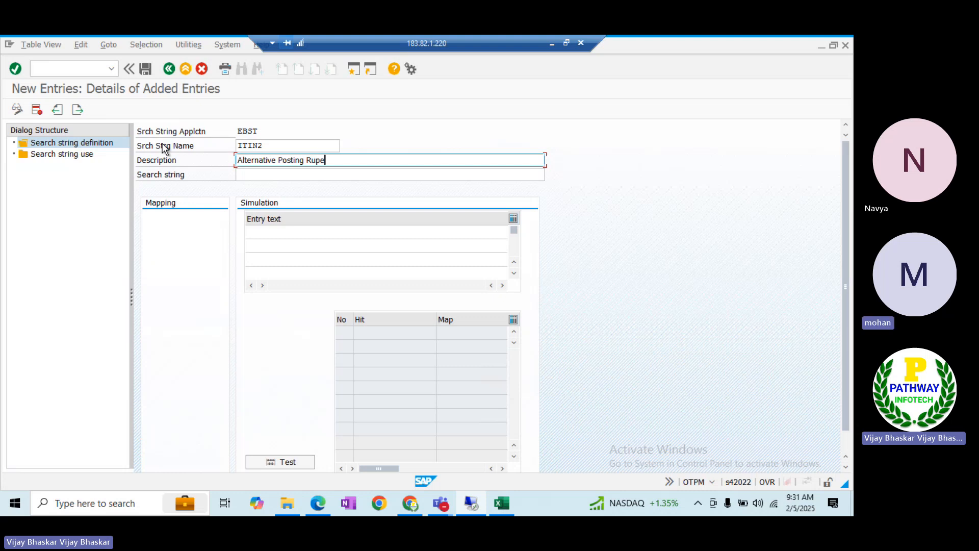
{"action": "key", "text": "Tab"}
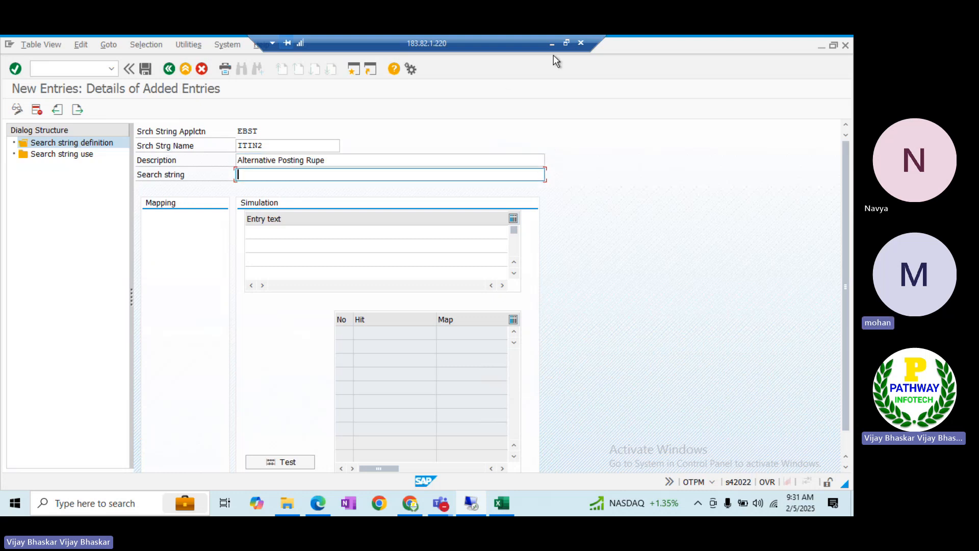
Copy 'Naukri' from the Notepad bank statement into the ITIN2 search string field
{"action": "left_click", "coordinate": [552, 47]}
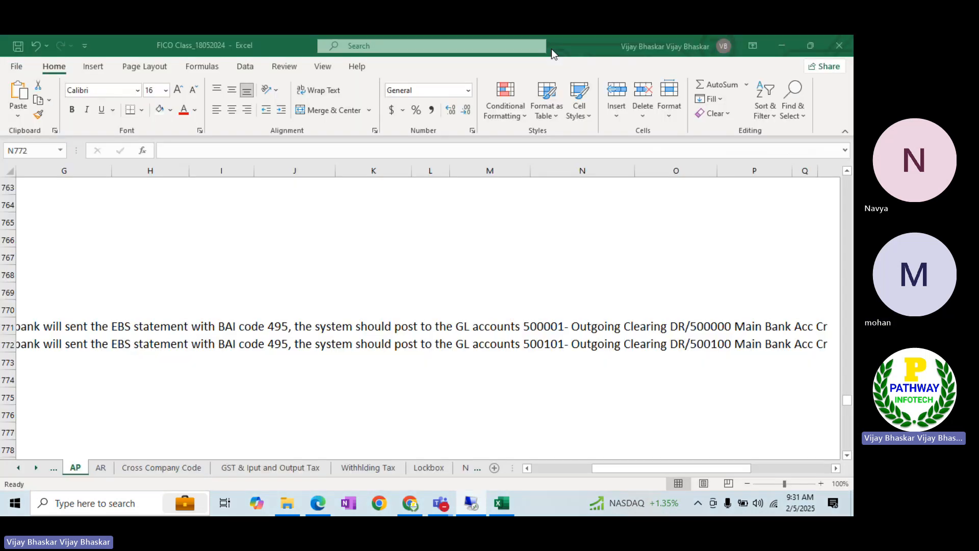
{"action": "left_click", "coordinate": [472, 504]}
{"action": "key", "text": "alt+Tab"}
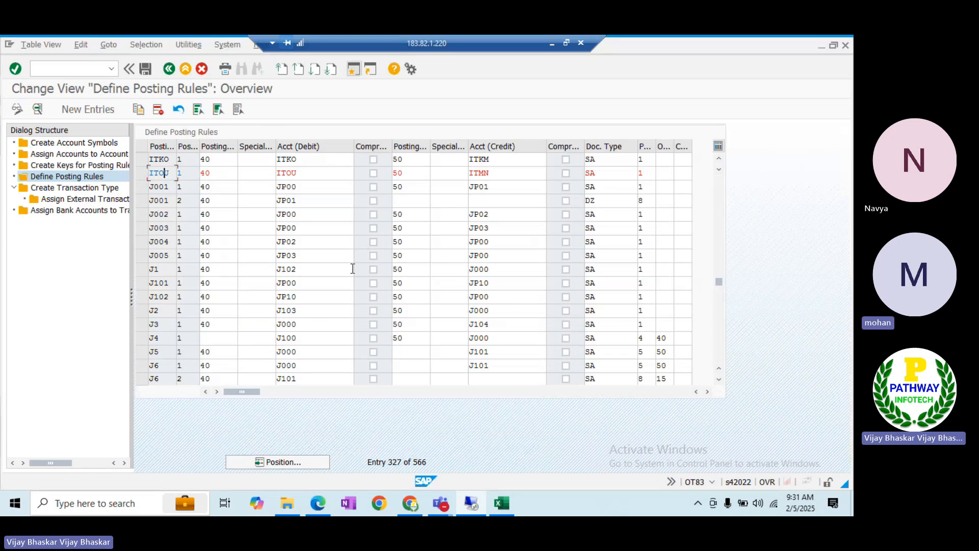
{"action": "key", "text": "alt+Tab"}
{"action": "left_click", "coordinate": [351, 268]}
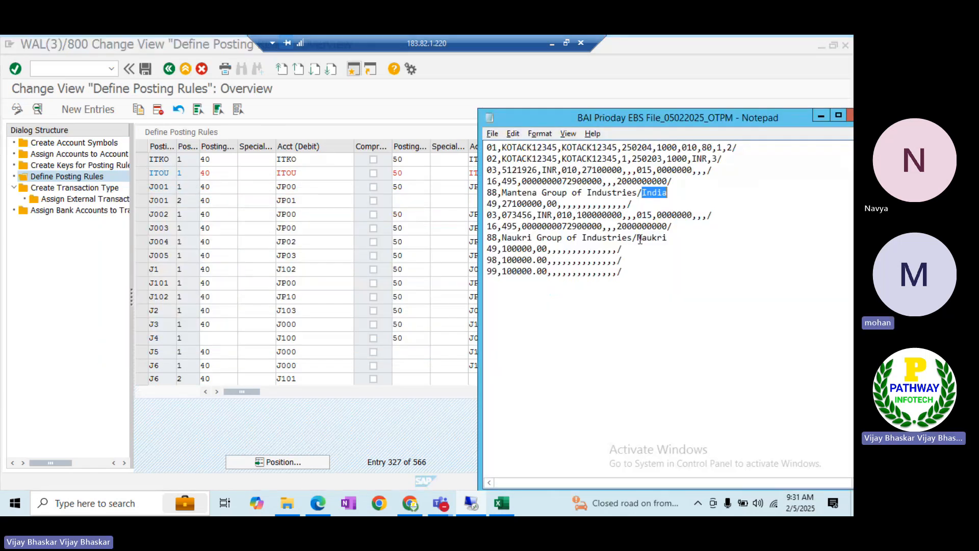
{"action": "left_click_drag", "start_coordinate": [667, 238], "coordinate": [641, 240]}
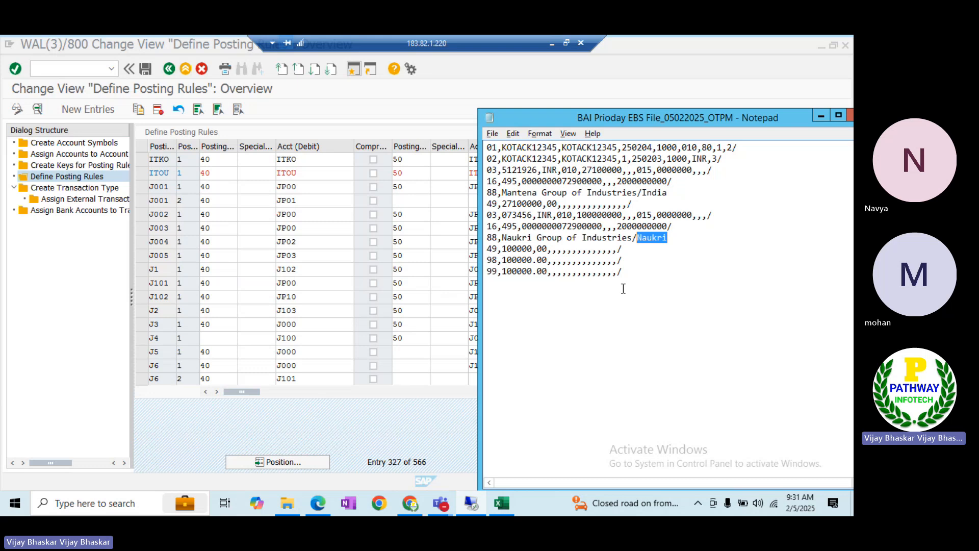
{"action": "key", "text": "alt+Tab"}
{"action": "key", "text": "alt+Tab"}
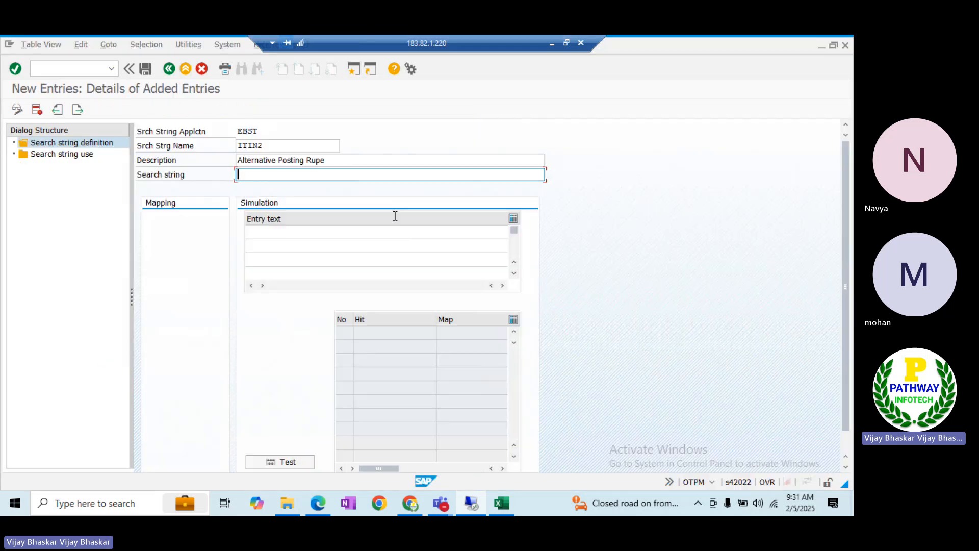
{"action": "type", "text": "Naukri"}
Generate the Naukri character mapping, clear its target characters, and save ITIN2
{"action": "key", "text": "Return"}
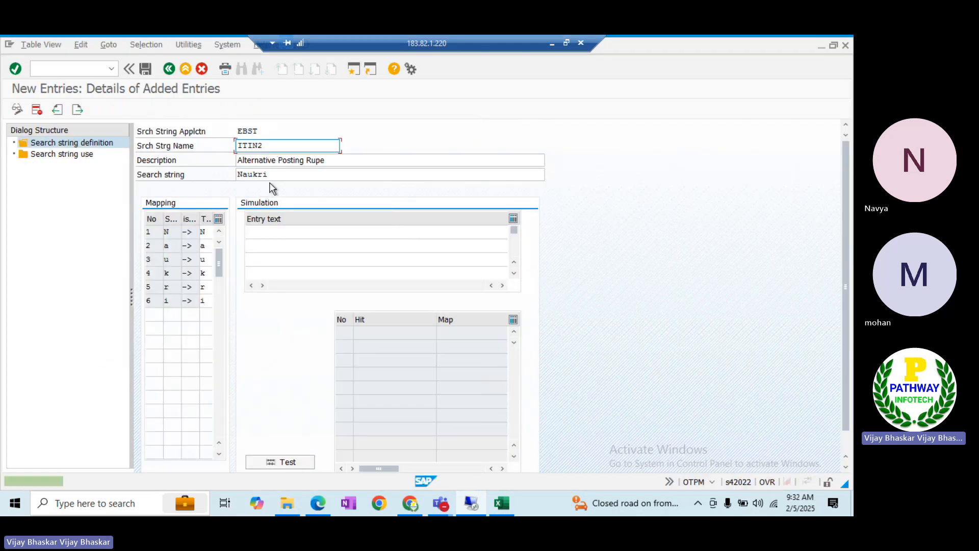
{"action": "left_click", "coordinate": [209, 232]}
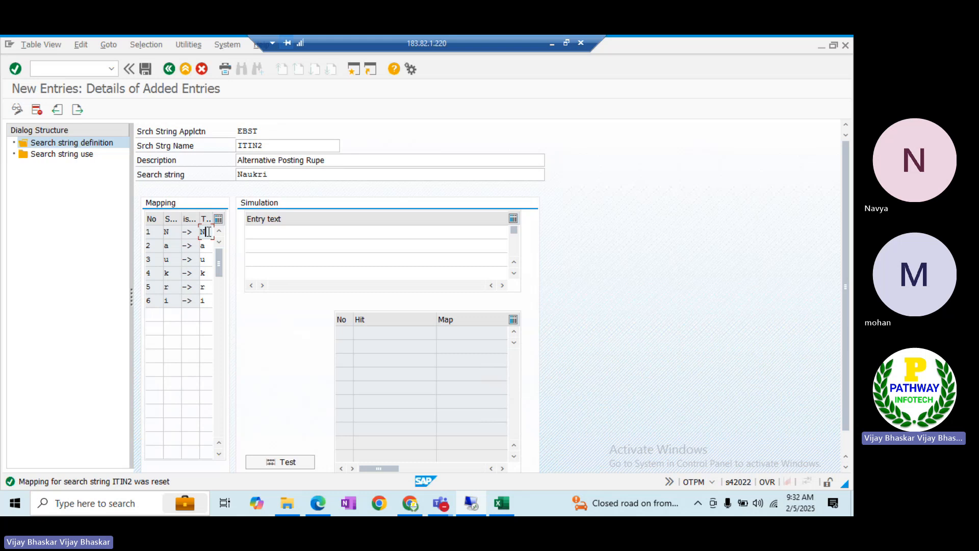
{"action": "key", "text": "Down"}
{"action": "key", "text": "Down"}
{"action": "key", "text": "Delete"}
{"action": "key", "text": "Down"}
{"action": "key", "text": "Down"}
{"action": "key", "text": "Delete"}
{"action": "key", "text": "Down"}
{"action": "key", "text": "ctrl+s"}
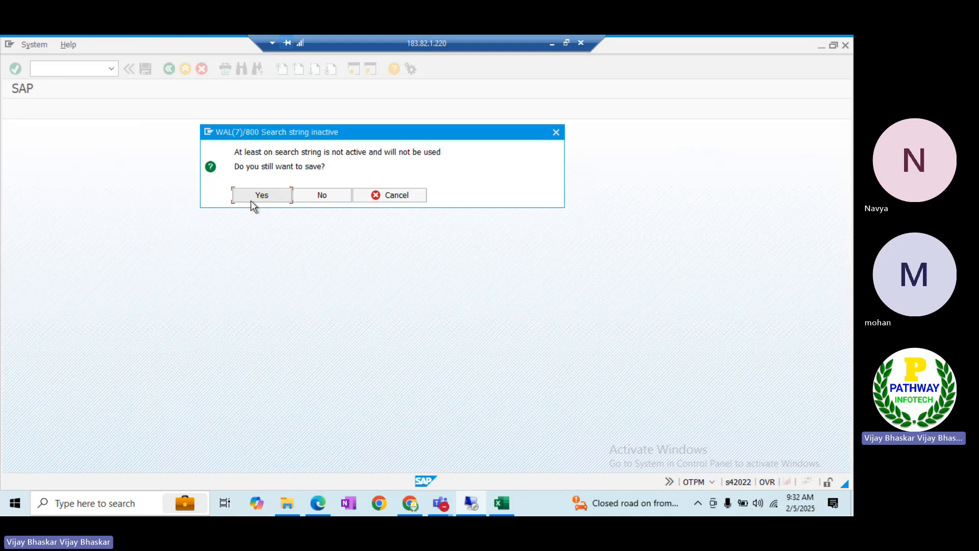
{"action": "left_click", "coordinate": [261, 196]}
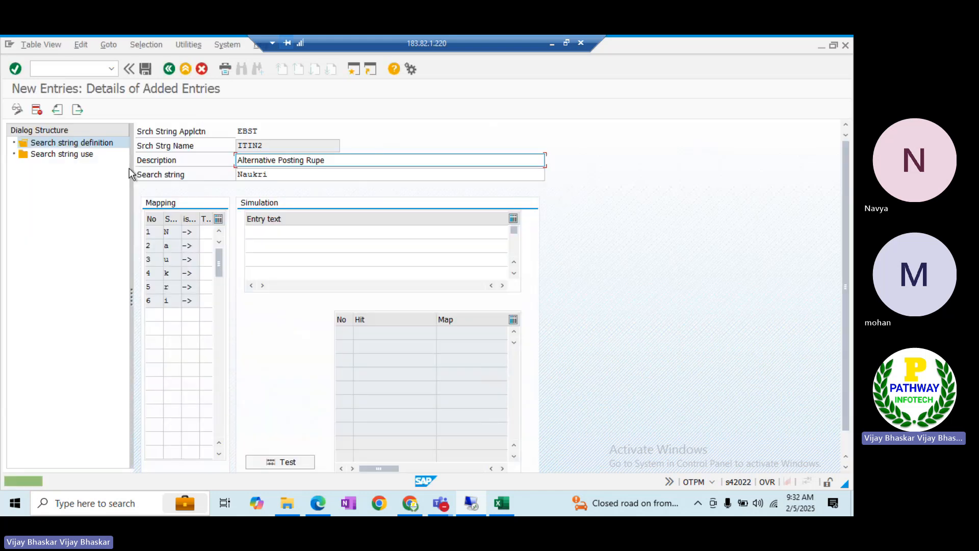
Add a search string use row for company code ITIN, house bank KOTAK, account KOCD, external code 495
{"action": "double_click", "coordinate": [71, 156]}
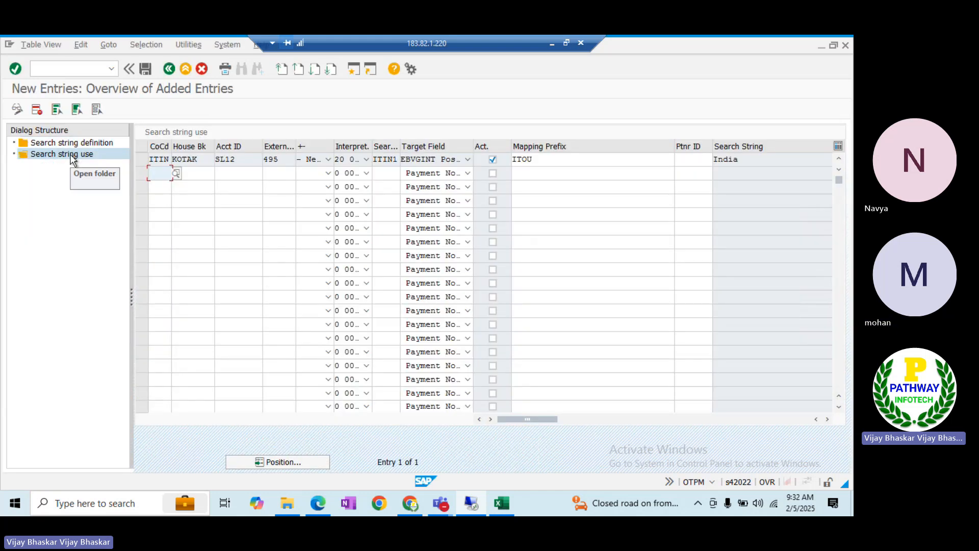
{"action": "left_click", "coordinate": [176, 174]}
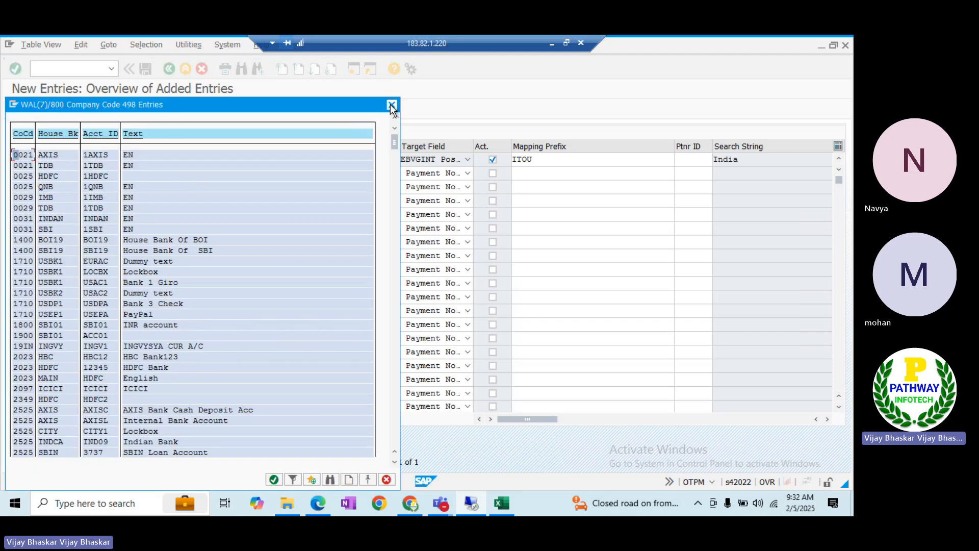
{"action": "left_click", "coordinate": [391, 104]}
{"action": "type", "text": "ITIN"}
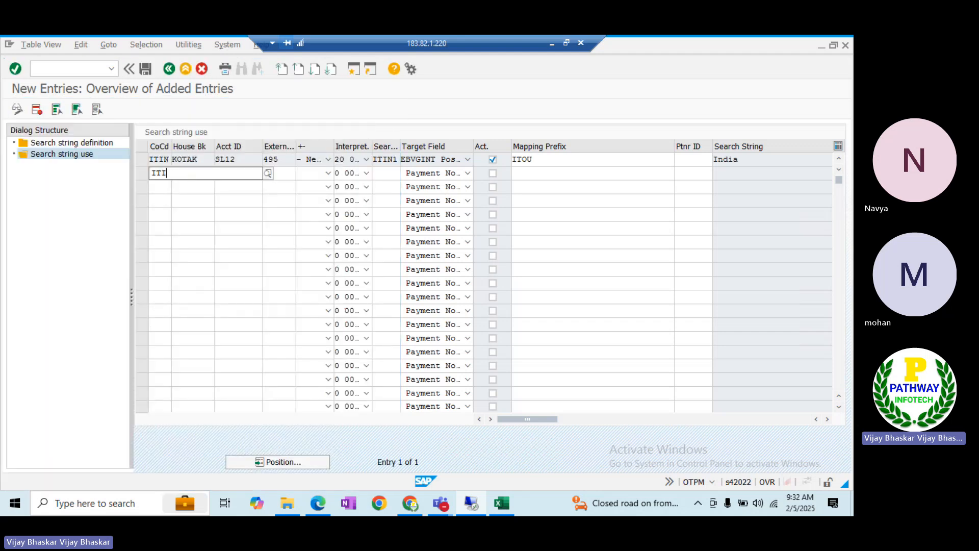
{"action": "key", "text": "Tab"}
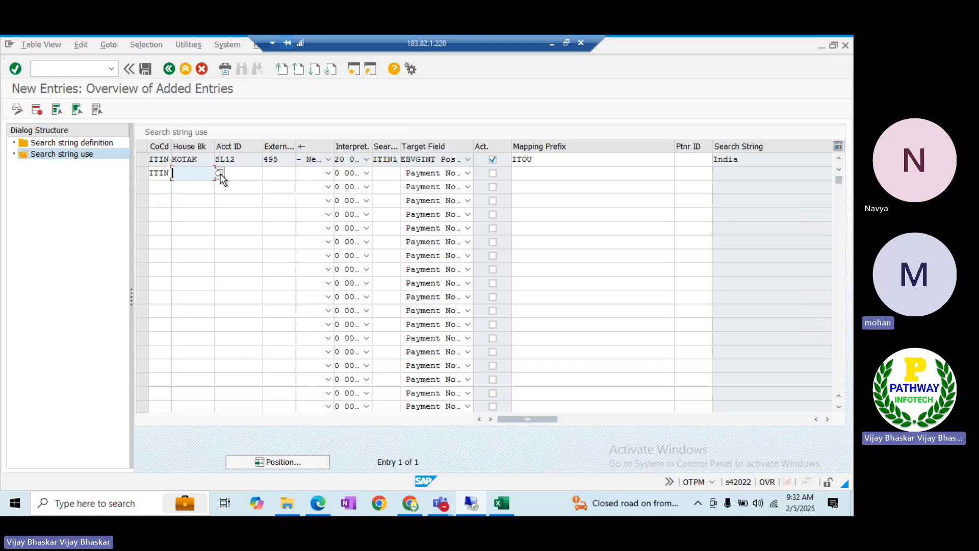
{"action": "left_click", "coordinate": [218, 173]}
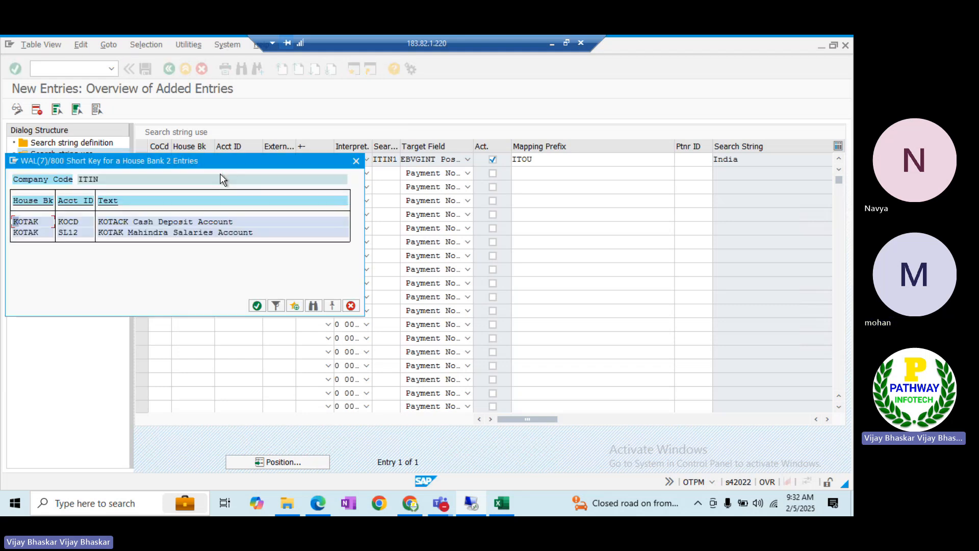
{"action": "double_click", "coordinate": [30, 223]}
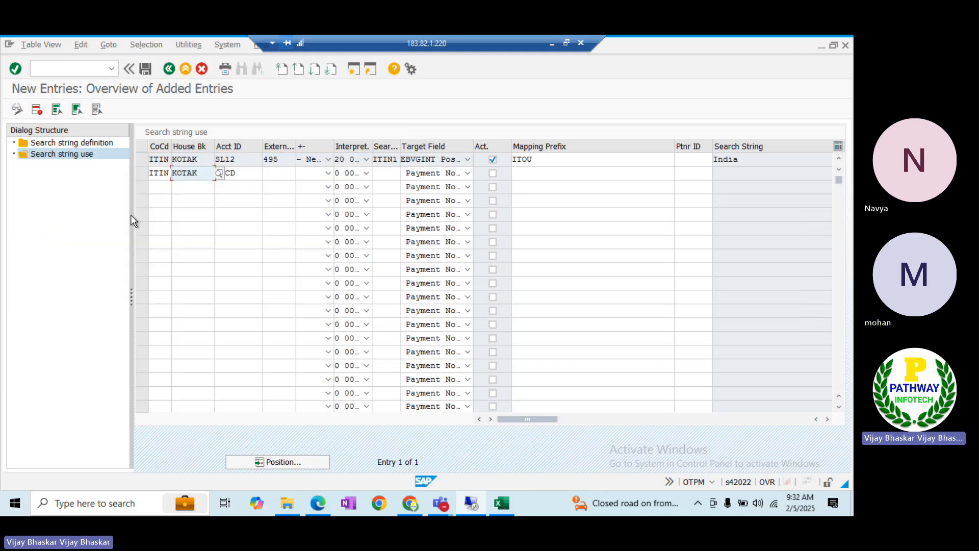
{"action": "left_click", "coordinate": [248, 176]}
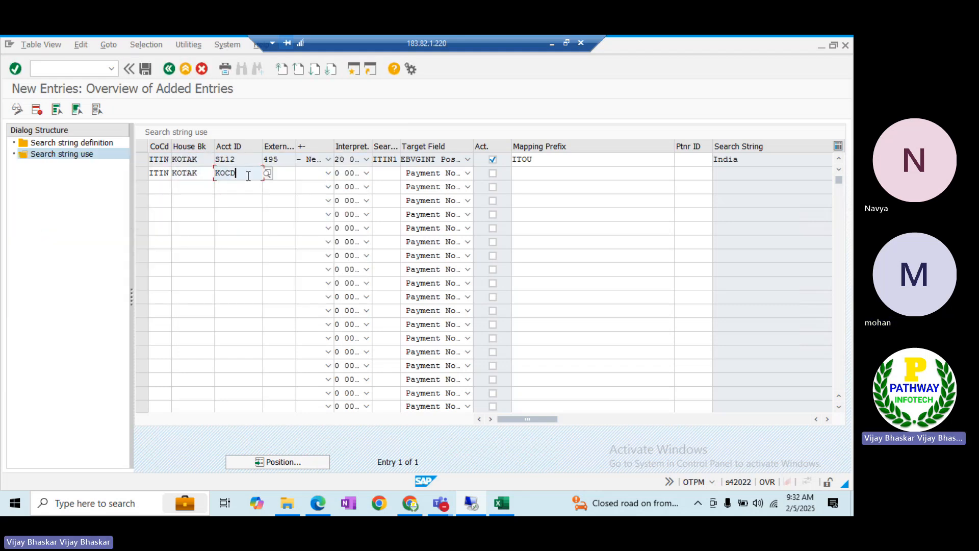
{"action": "left_click", "coordinate": [292, 176]}
{"action": "type", "text": "495"}
{"action": "key", "text": "Tab"}
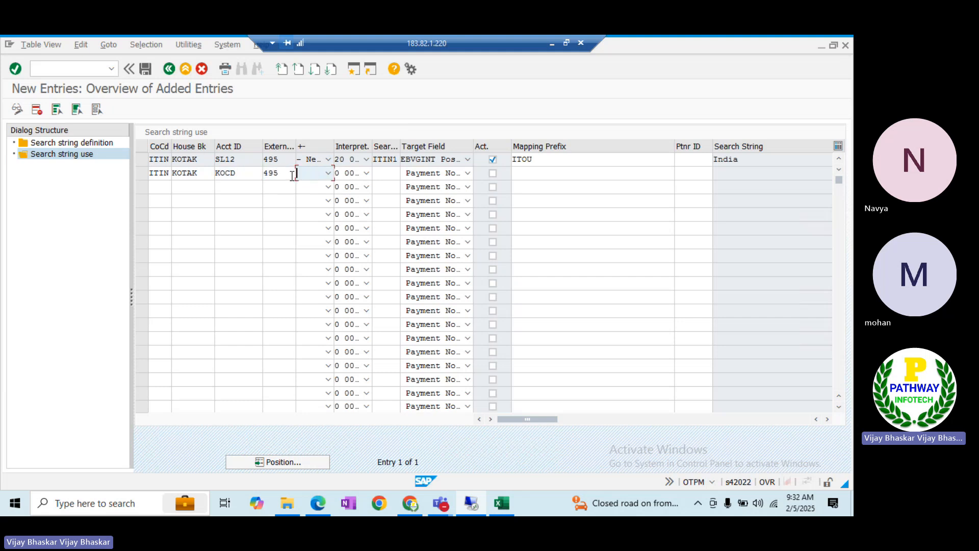
Give the row a negative sign, algorithm 020 Document Number Search, and search string ITIN2
{"action": "left_click", "coordinate": [328, 173]}
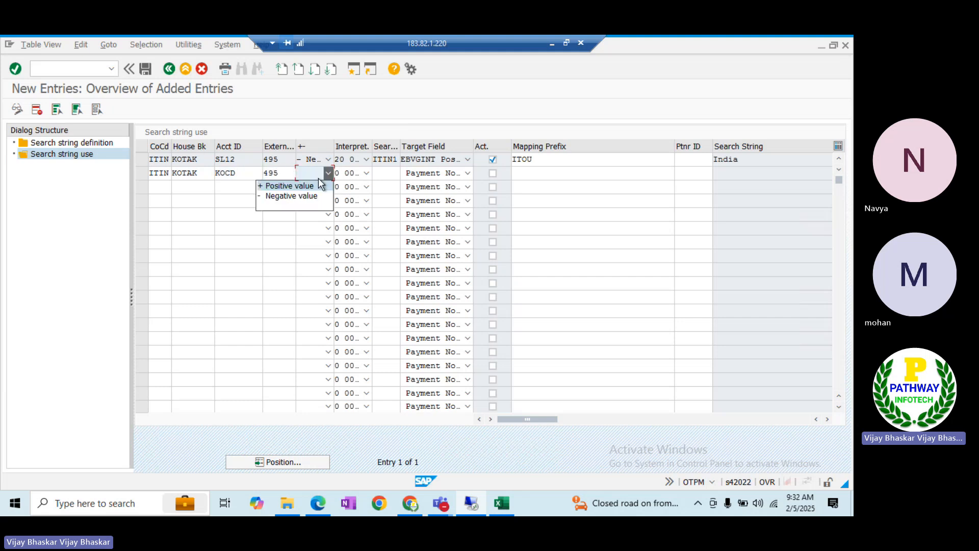
{"action": "left_click", "coordinate": [291, 195]}
{"action": "left_click", "coordinate": [367, 174]}
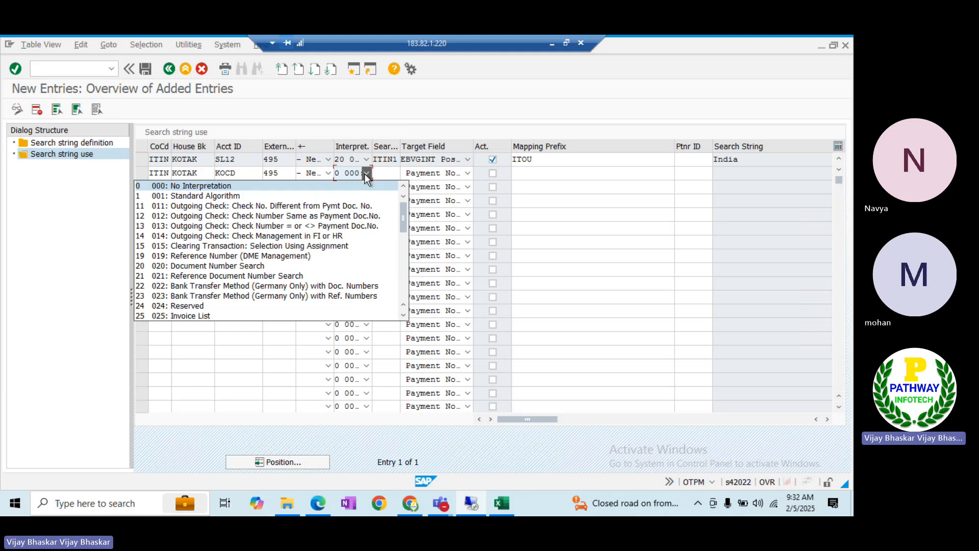
{"action": "left_click", "coordinate": [190, 266]}
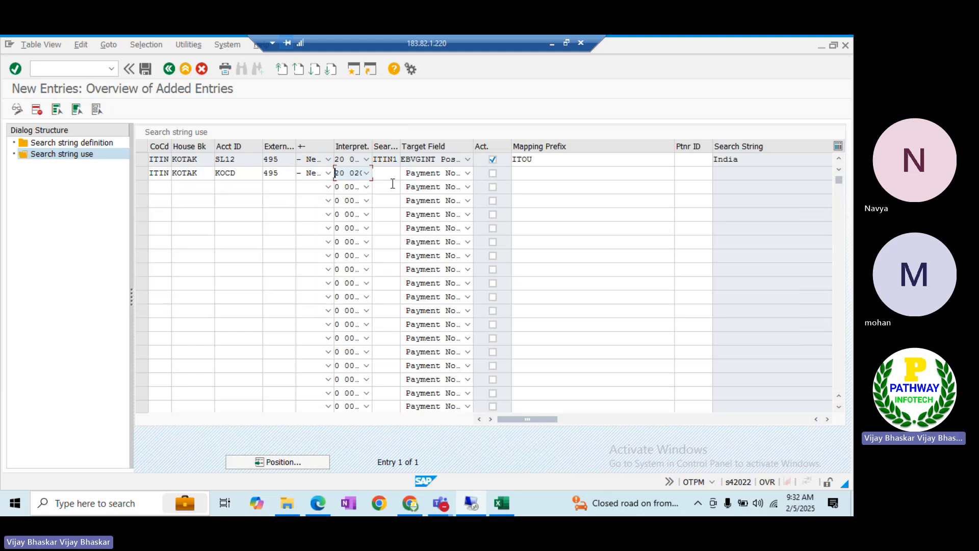
{"action": "left_click", "coordinate": [388, 173]}
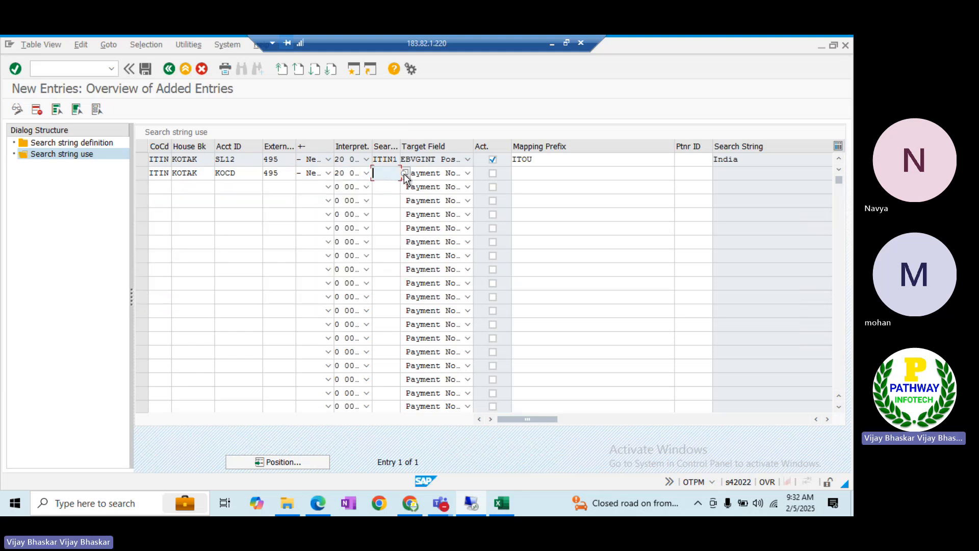
{"action": "left_click", "coordinate": [404, 174]}
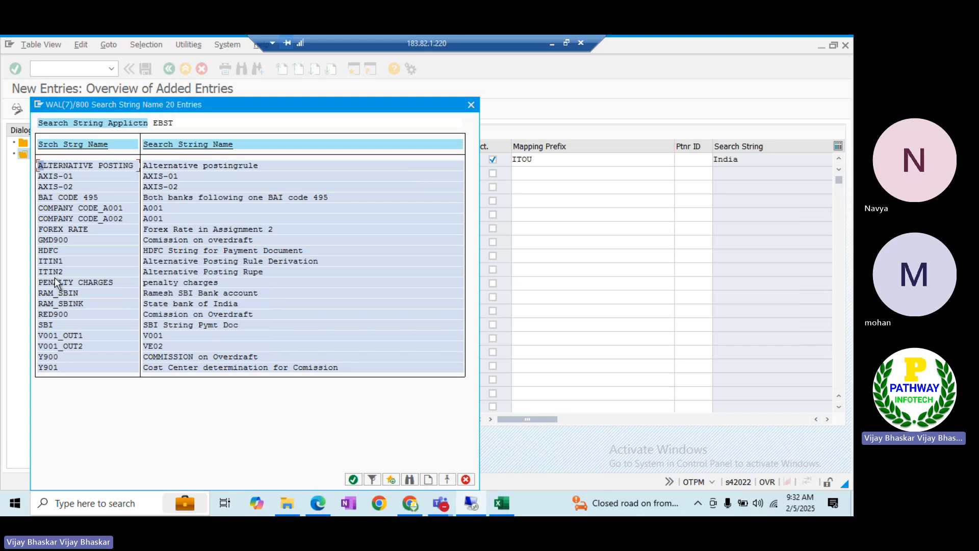
{"action": "double_click", "coordinate": [49, 270]}
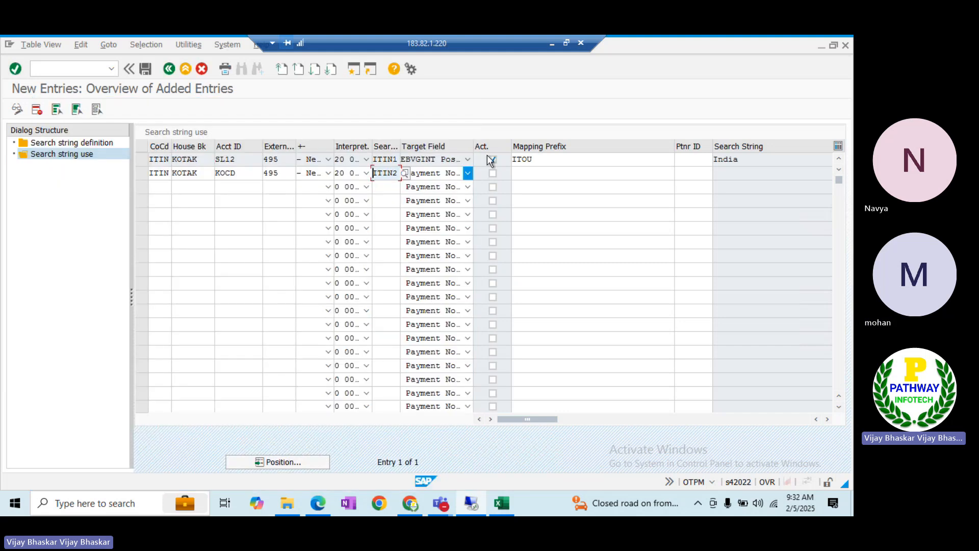
Target the Posting Rule field, activate the row with mapping prefix ITOK, and save
{"action": "left_click", "coordinate": [467, 173]}
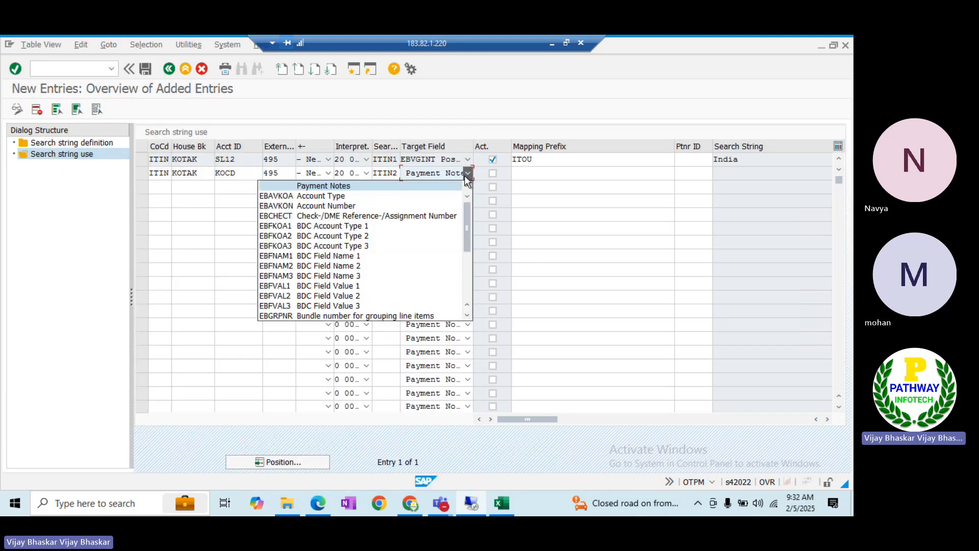
{"action": "left_click", "coordinate": [466, 288]}
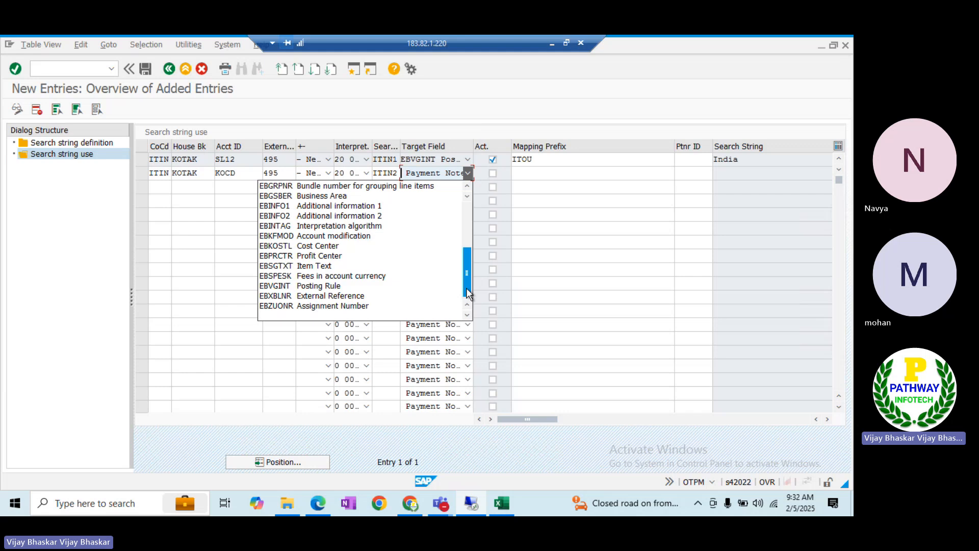
{"action": "left_click", "coordinate": [365, 286]}
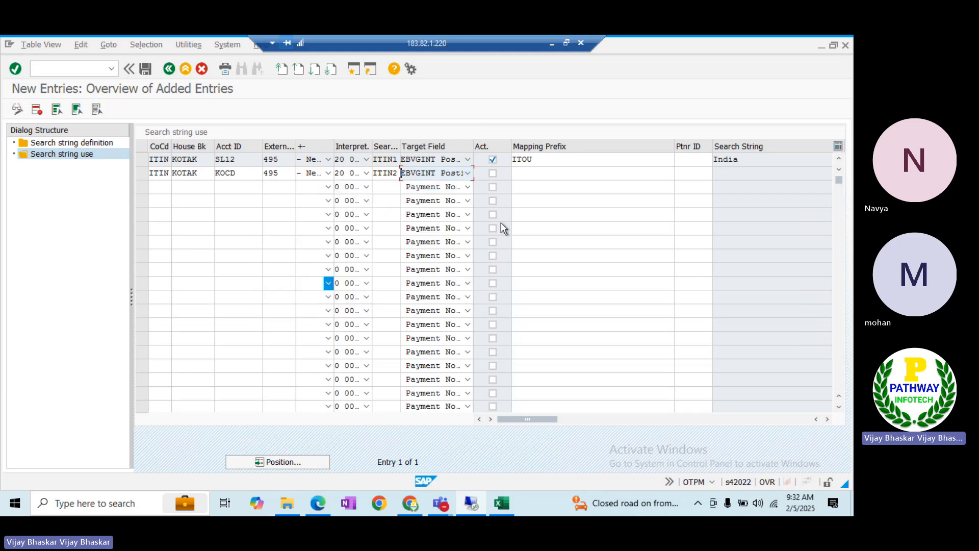
{"action": "left_click", "coordinate": [492, 173]}
{"action": "left_click", "coordinate": [516, 173]}
{"action": "key", "text": "alt+Tab"}
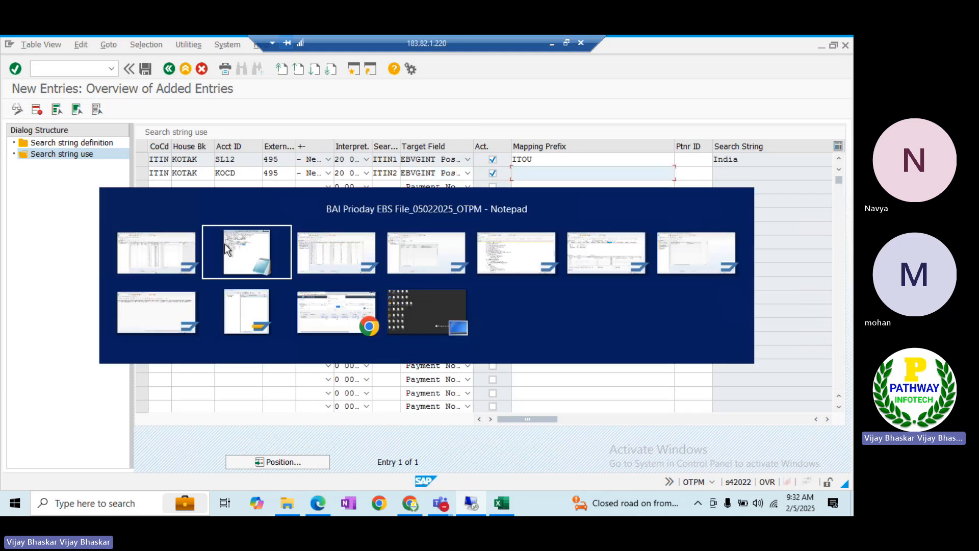
{"action": "key", "text": "alt+Tab"}
{"action": "key", "text": "alt+Tab"}
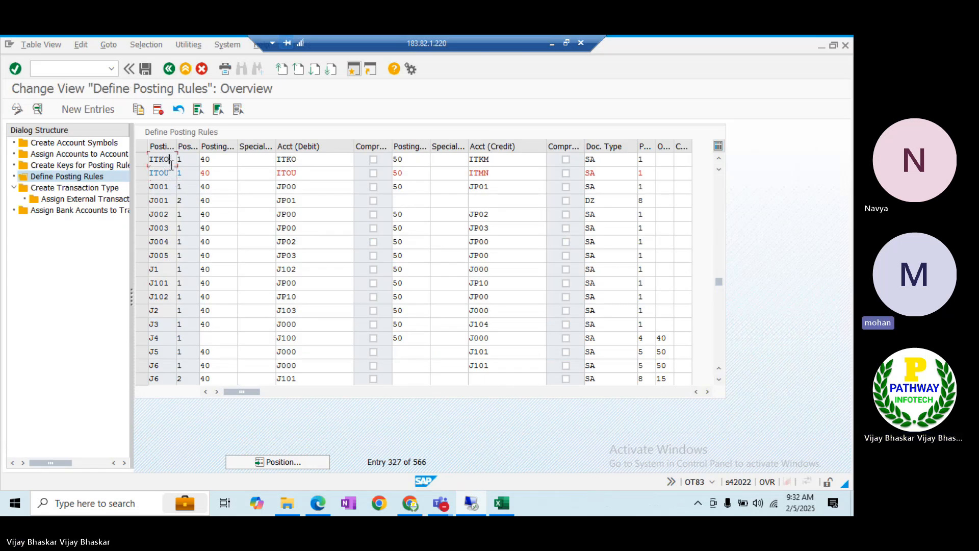
{"action": "key", "text": "alt+Tab"}
{"action": "key", "text": "alt+Tab"}
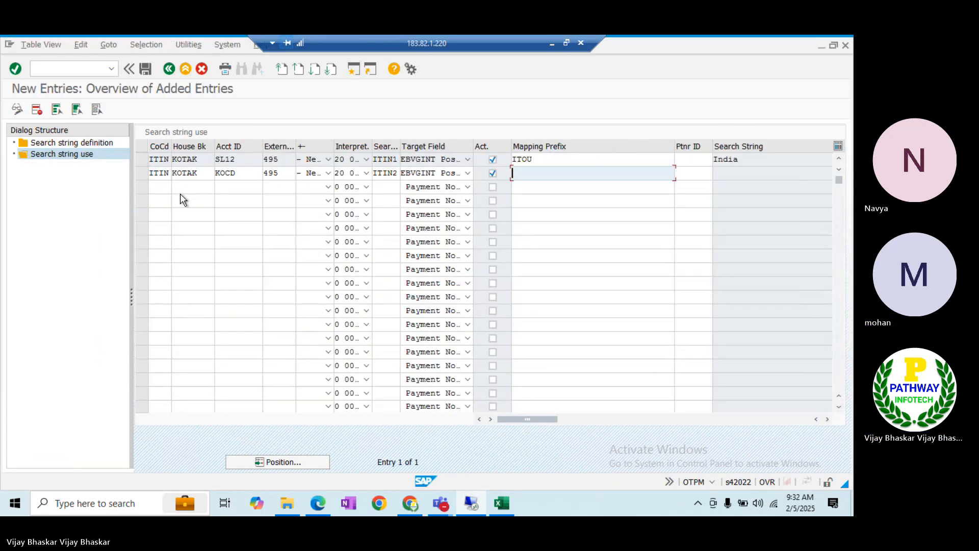
{"action": "type", "text": "ITO"}
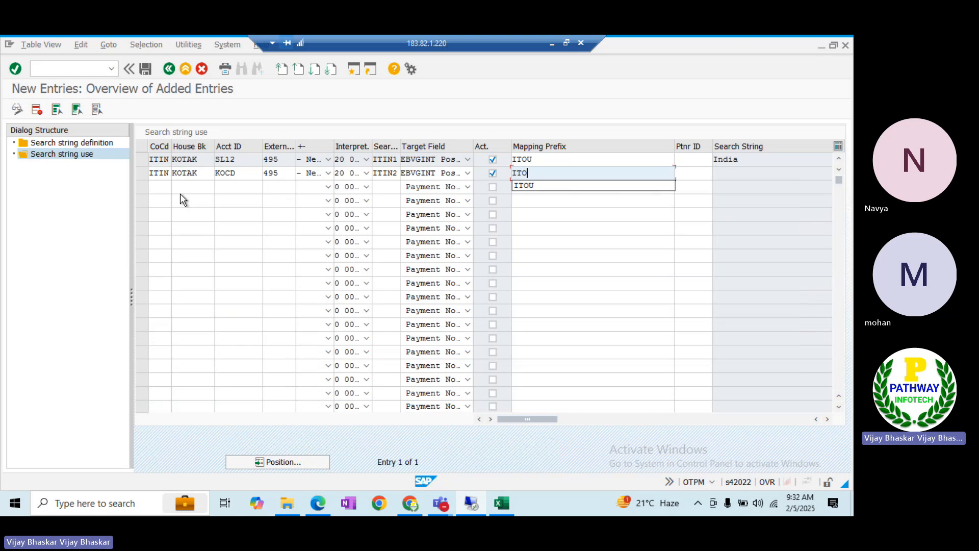
{"action": "type", "text": "K"}
{"action": "key", "text": "Return"}
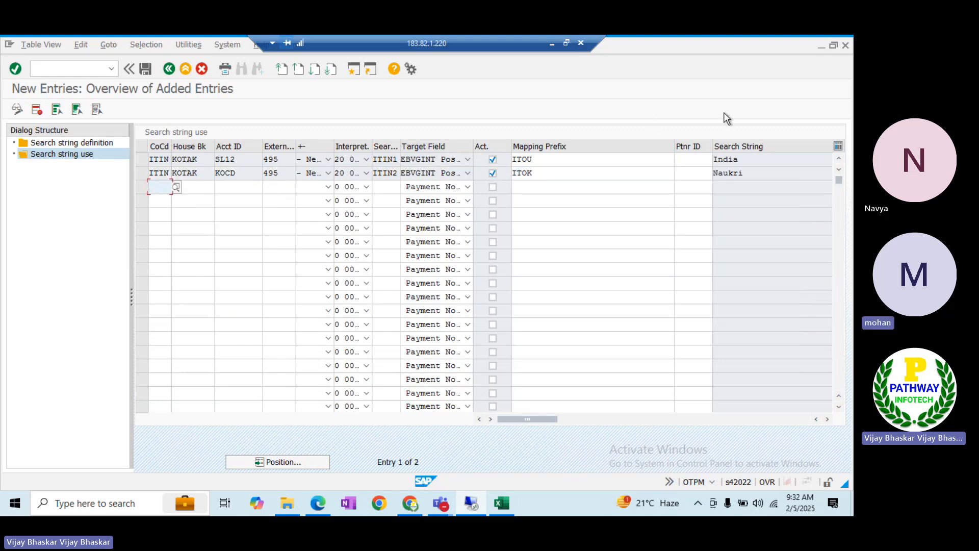
{"action": "left_click", "coordinate": [745, 172]}
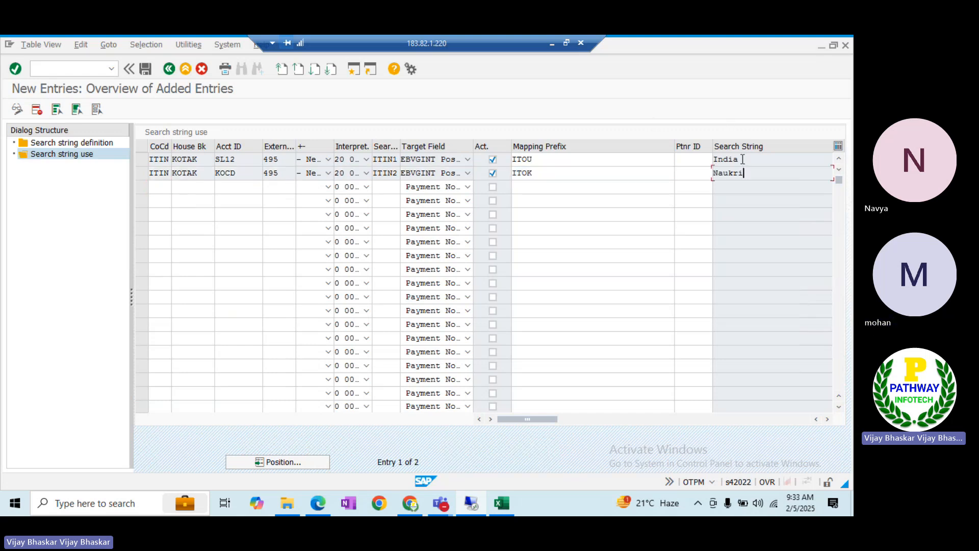
{"action": "left_click", "coordinate": [146, 73]}
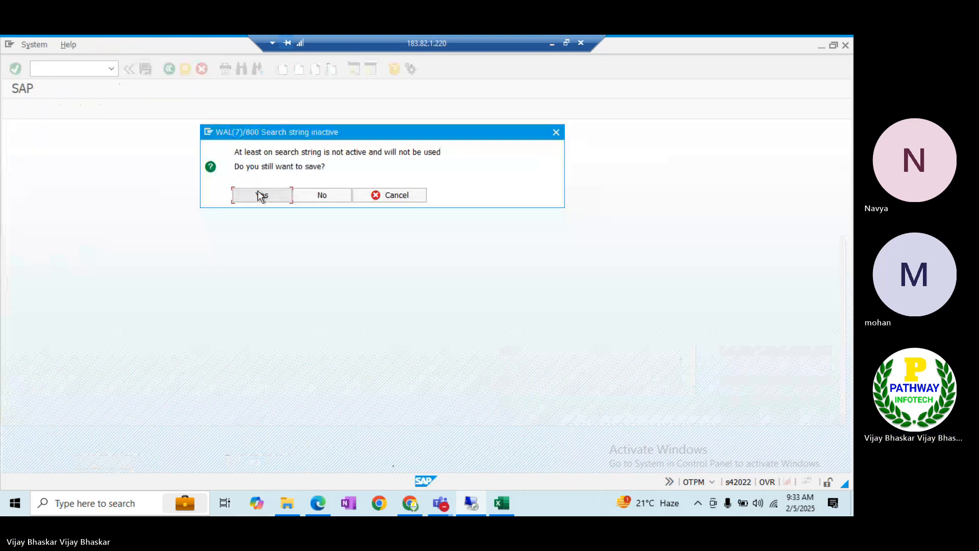
Confirm saving despite the inactive search string, review the Excel notes, then return to the remote desktop
{"action": "left_click", "coordinate": [260, 194]}
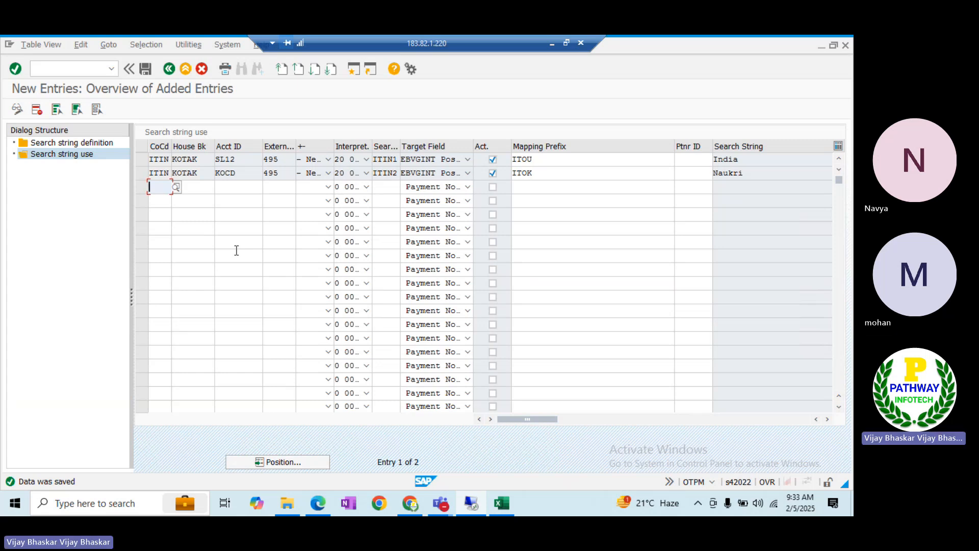
{"action": "key", "text": "ctrl+s"}
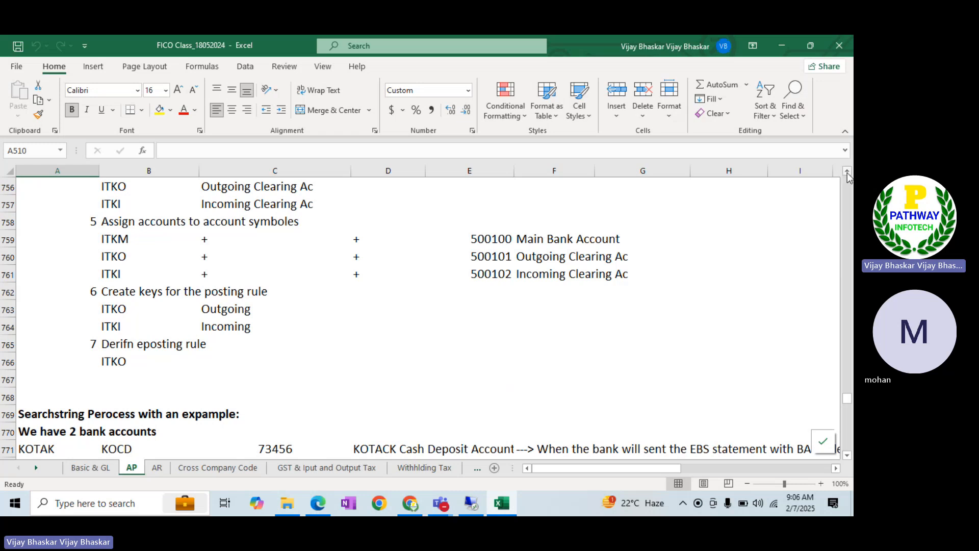
{"action": "left_click", "coordinate": [847, 172]}
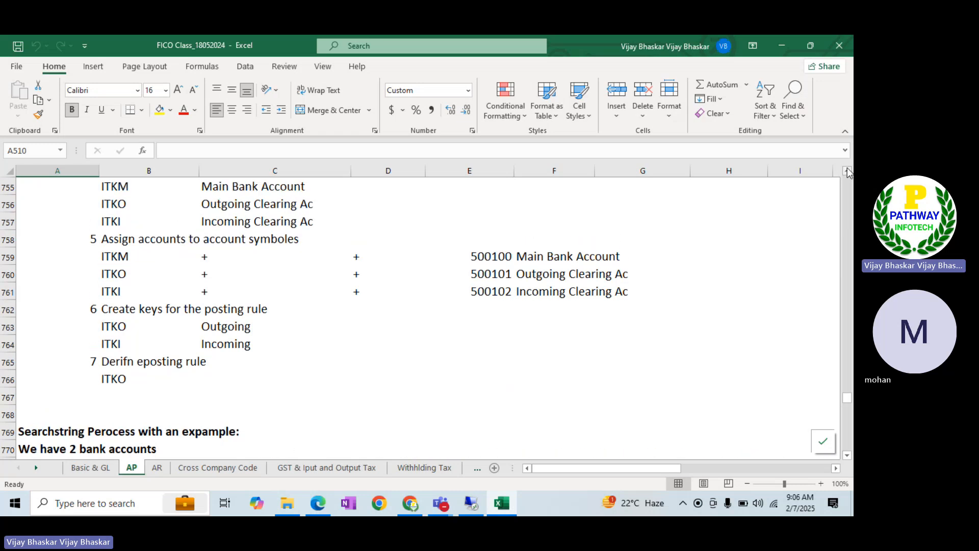
{"action": "left_click", "coordinate": [847, 172]}
{"action": "left_click", "coordinate": [847, 173]}
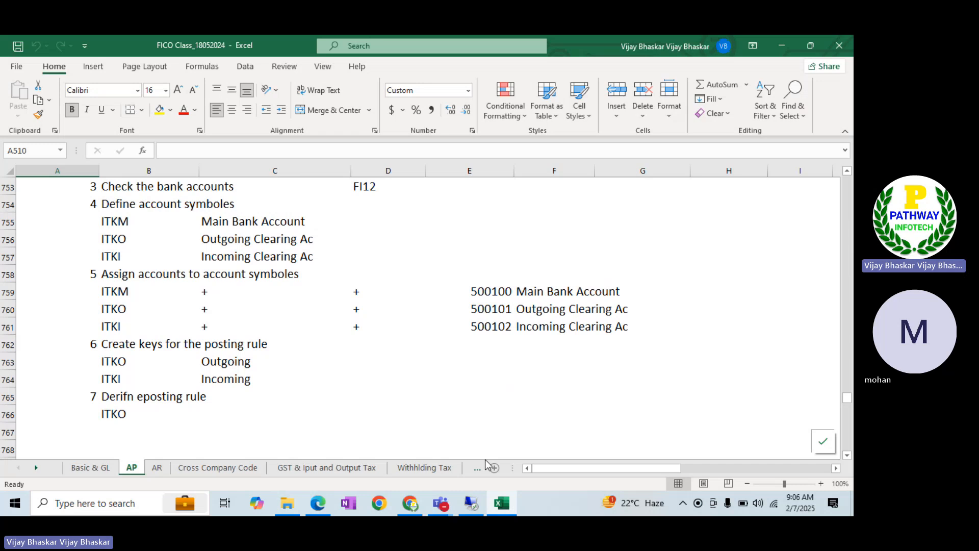
{"action": "left_click", "coordinate": [471, 503]}
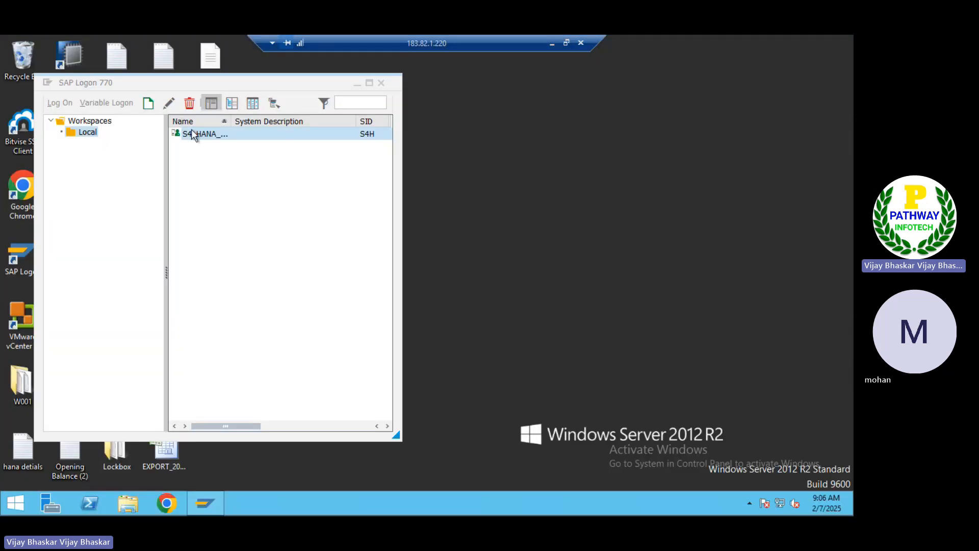
Log on to the S4H system with the user's password
{"action": "left_click", "coordinate": [192, 131]}
{"action": "double_click", "coordinate": [194, 134]}
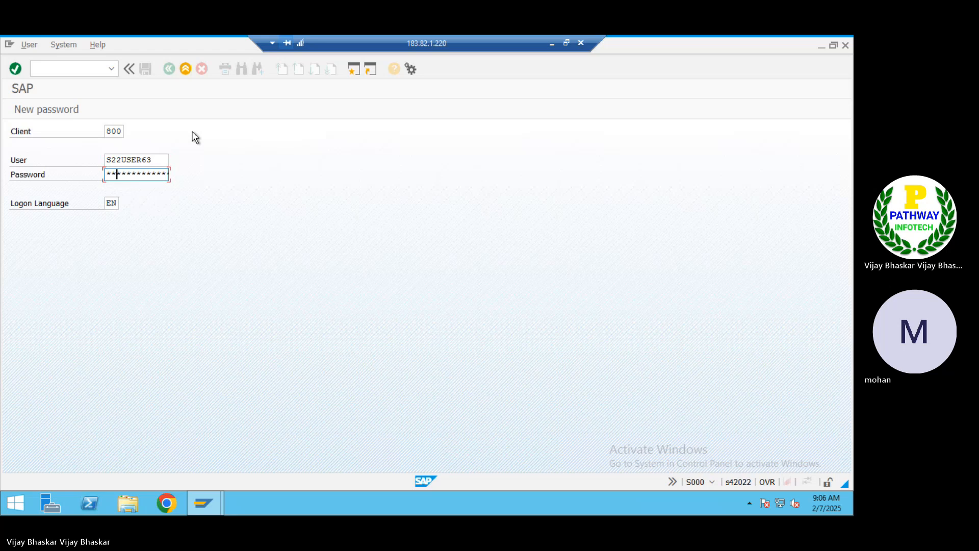
{"action": "type", "text": "***"}
{"action": "key", "text": "BackSpace"}
{"action": "type", "text": "*****"}
{"action": "key", "text": "Return"}
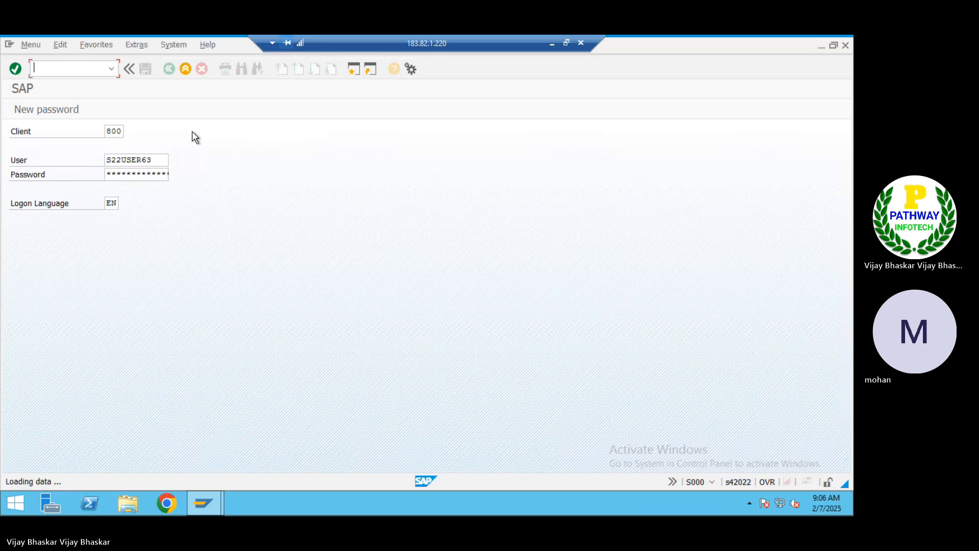
Run OT83 in work area iall to show BAI_ITIN's external code assignments, then open a new session
{"action": "type", "text": "ot"}
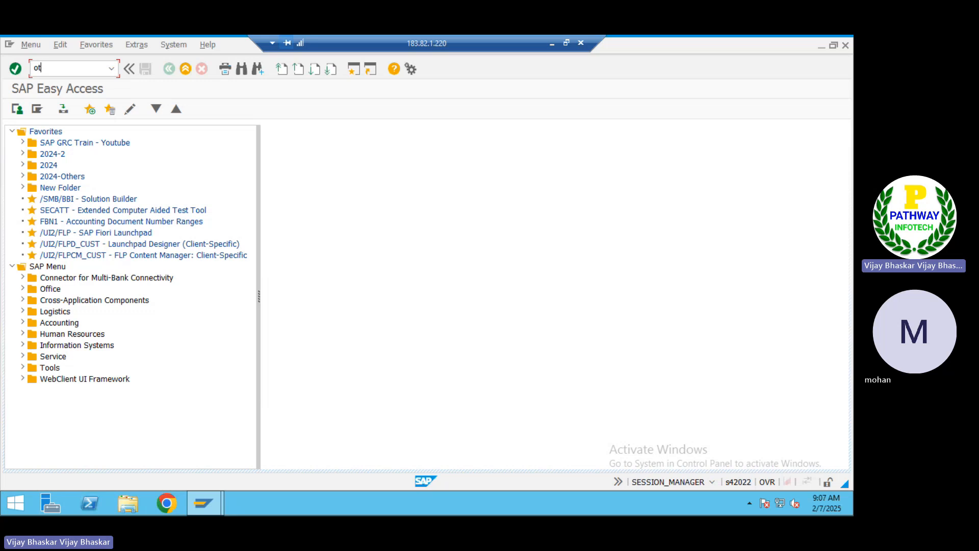
{"action": "type", "text": "83"}
{"action": "key", "text": "Return"}
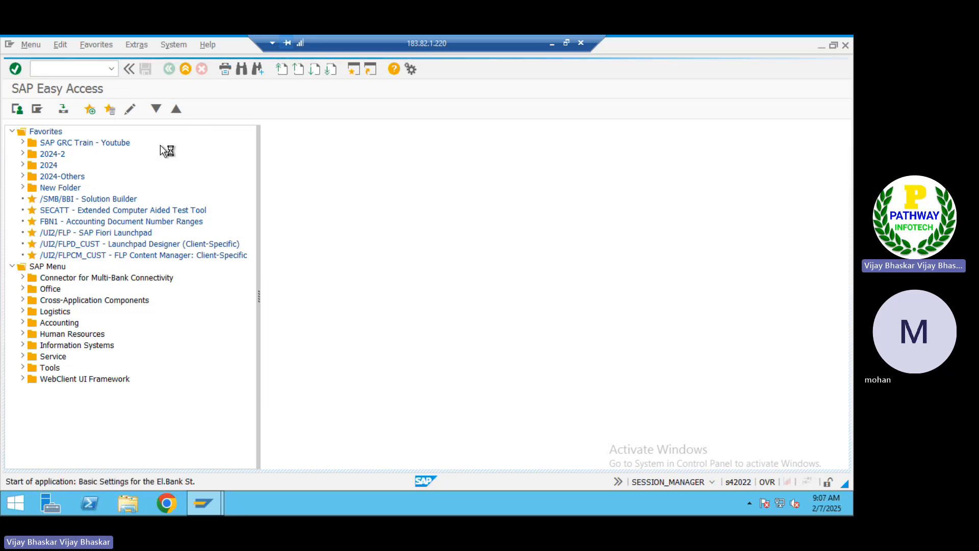
{"action": "type", "text": "iall"}
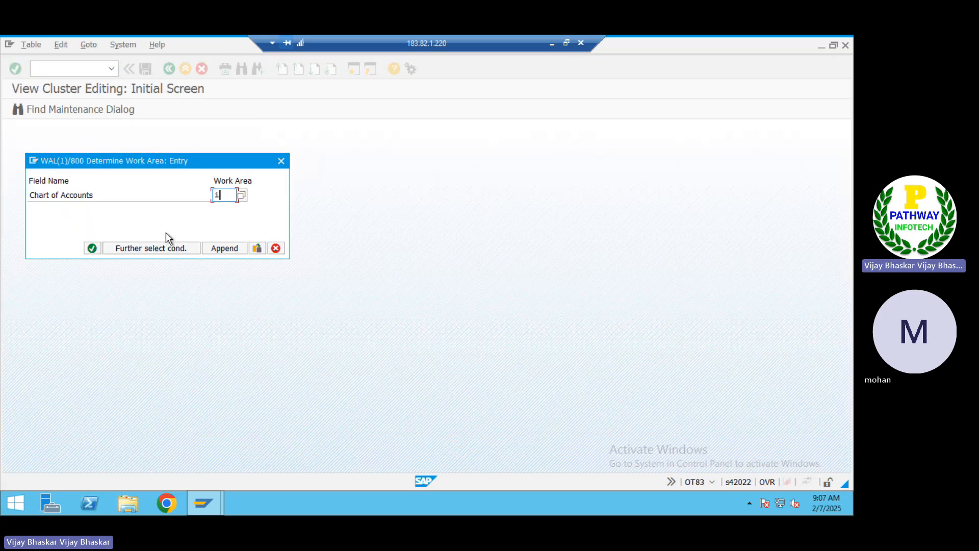
{"action": "key", "text": "Return"}
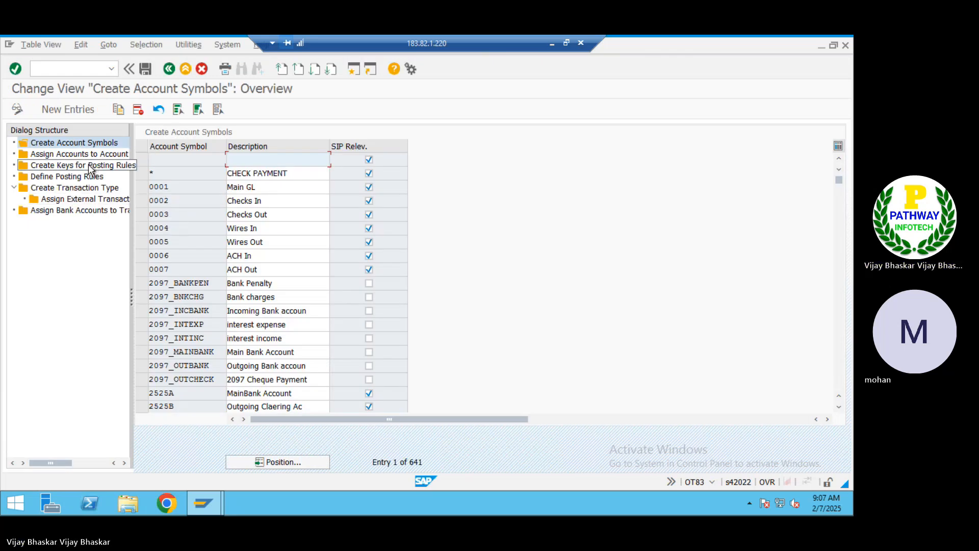
{"action": "left_click", "coordinate": [63, 189]}
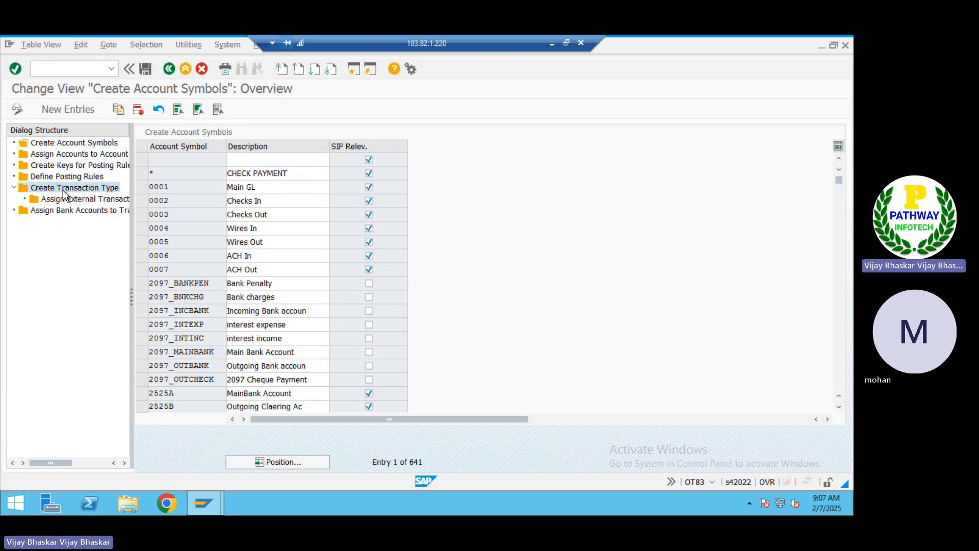
{"action": "left_click", "coordinate": [69, 201]}
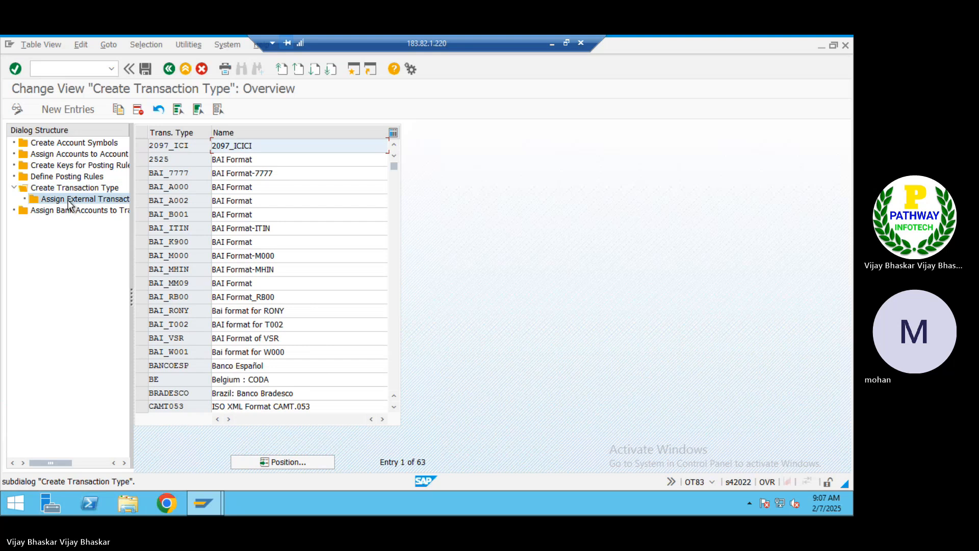
{"action": "left_click", "coordinate": [143, 228]}
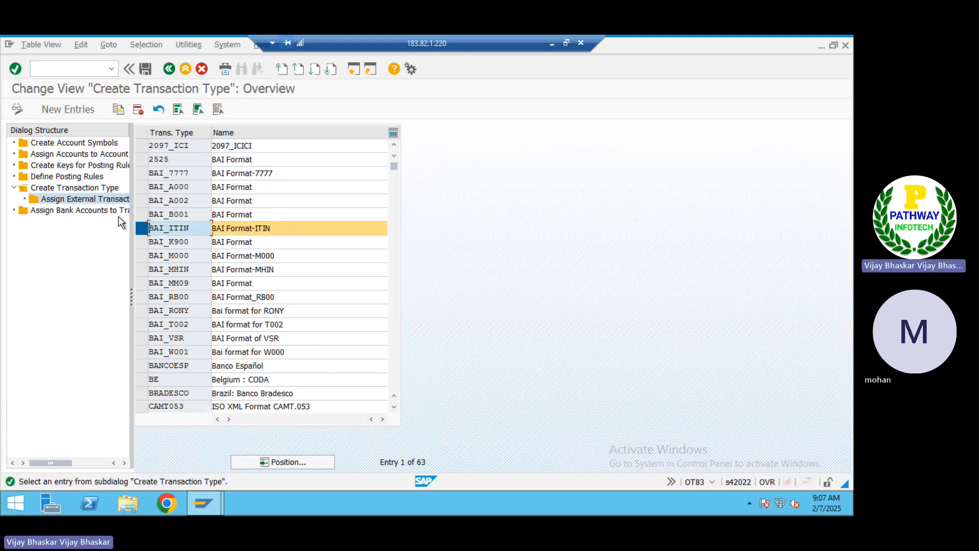
{"action": "double_click", "coordinate": [86, 198]}
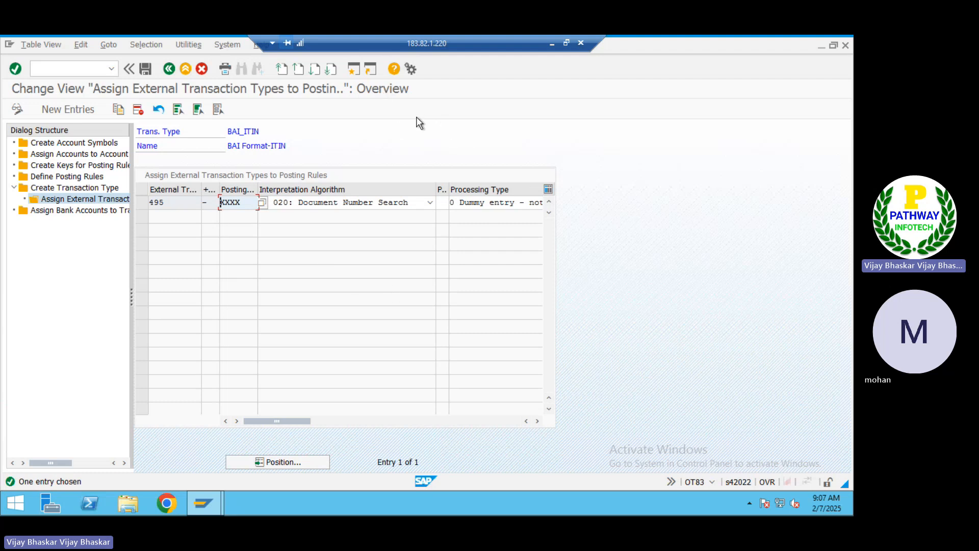
{"action": "left_click", "coordinate": [354, 72]}
Run OTPM and select the ITIN1 (India) and ITIN2 (Naukri) search string definitions
{"action": "type", "text": "otpm"}
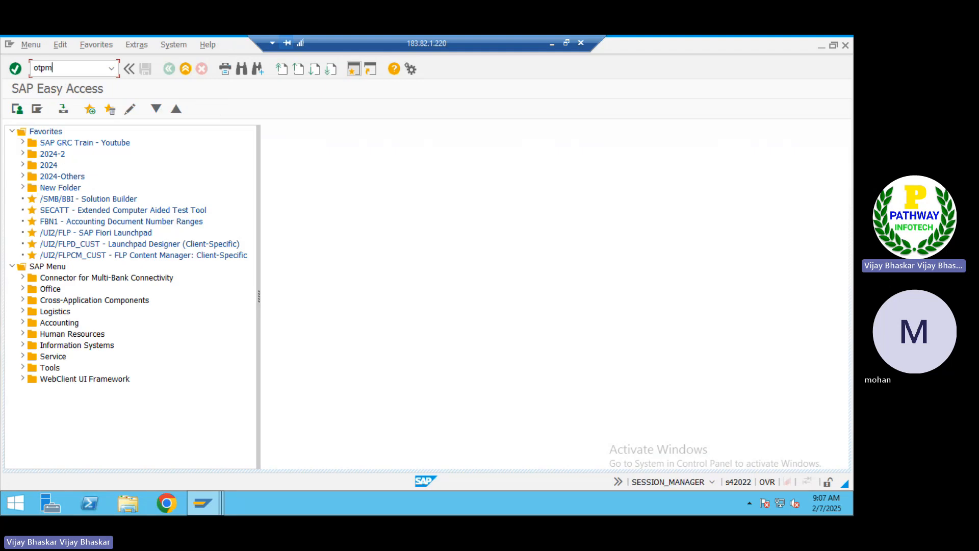
{"action": "key", "text": "Return"}
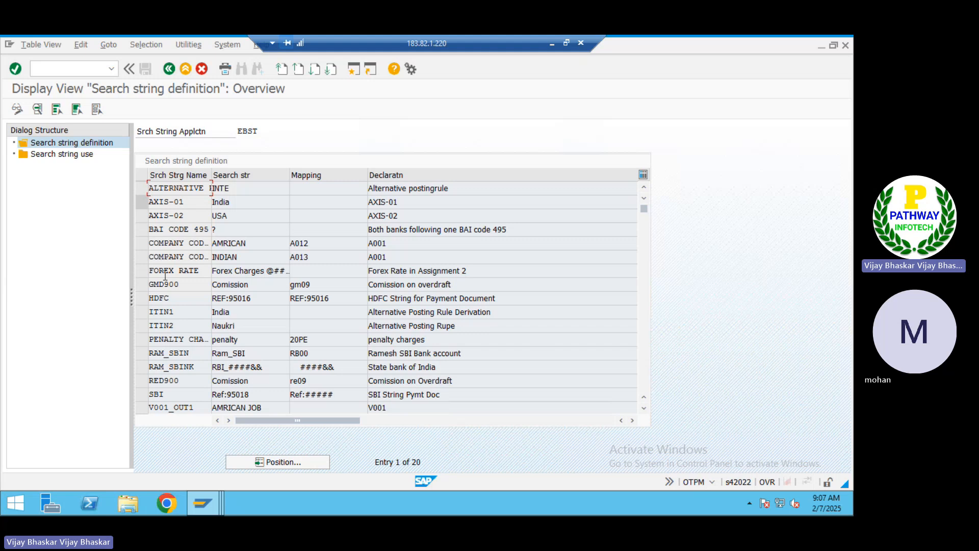
{"action": "left_click", "coordinate": [141, 313]}
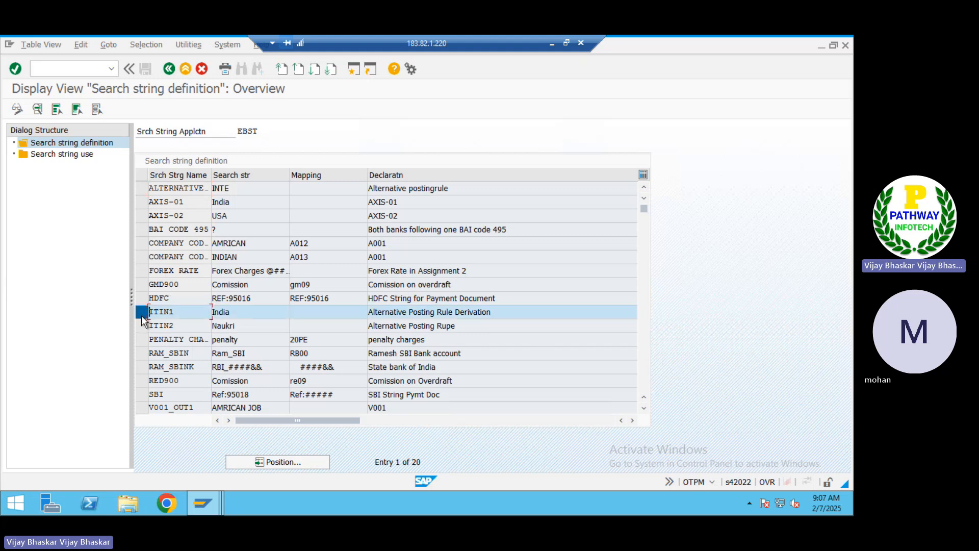
{"action": "left_click", "coordinate": [142, 325]}
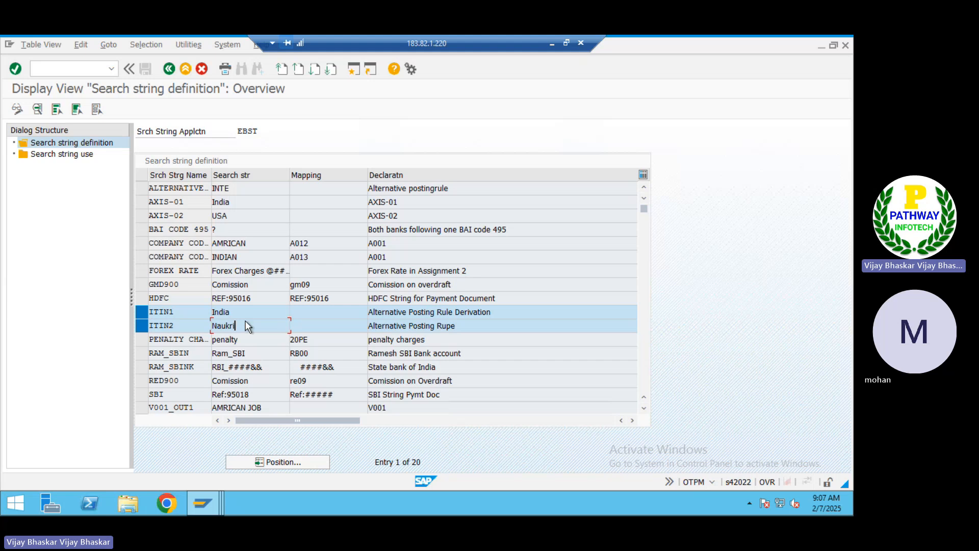
Open the BAI Prioday EBS File - OTPM statement from folder 2525 in Notepad
{"action": "key", "text": "super+d"}
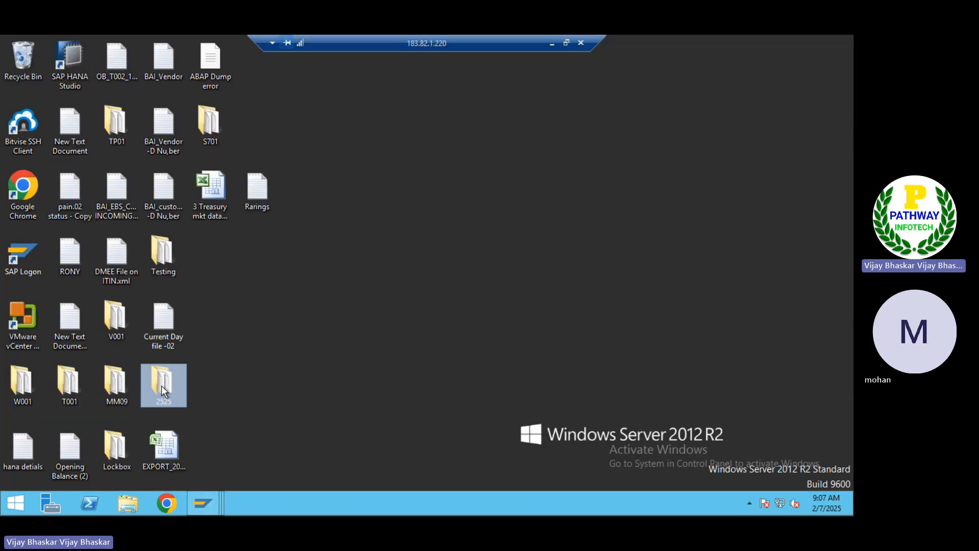
{"action": "double_click", "coordinate": [161, 389]}
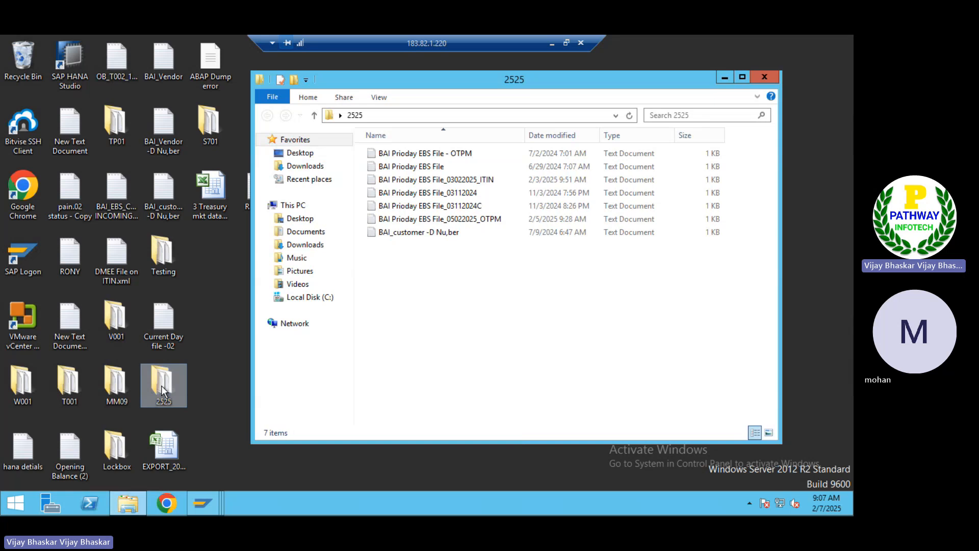
{"action": "double_click", "coordinate": [439, 153]}
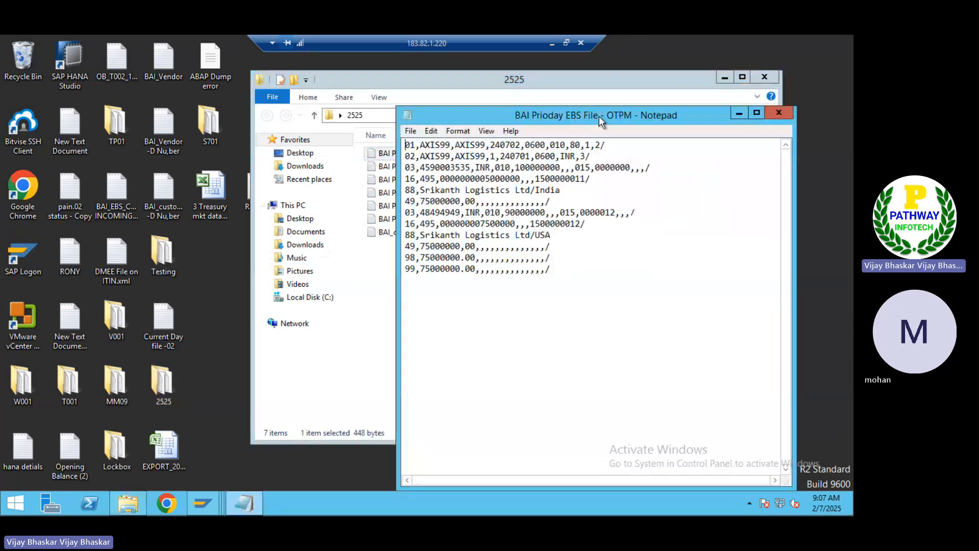
{"action": "left_click_drag", "start_coordinate": [598, 116], "coordinate": [443, 116]}
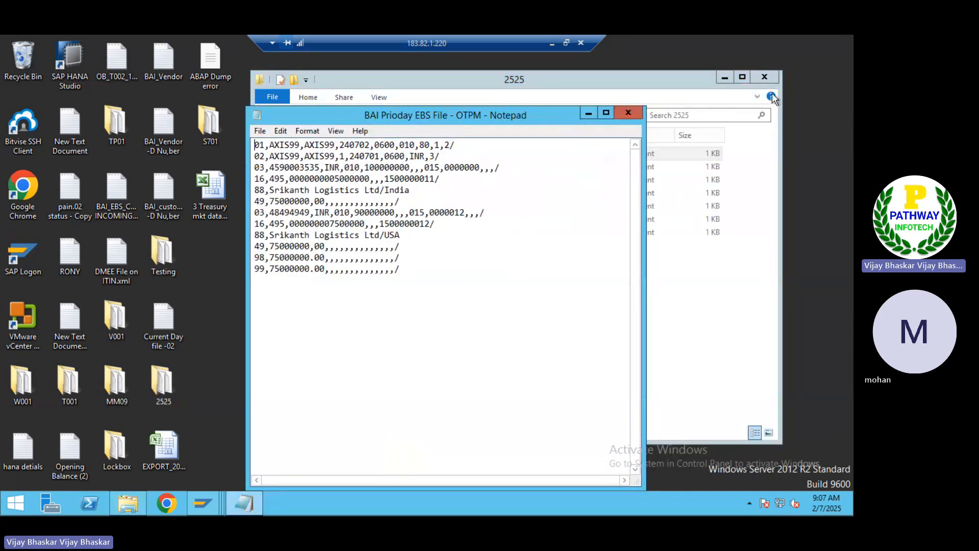
{"action": "left_click", "coordinate": [766, 78]}
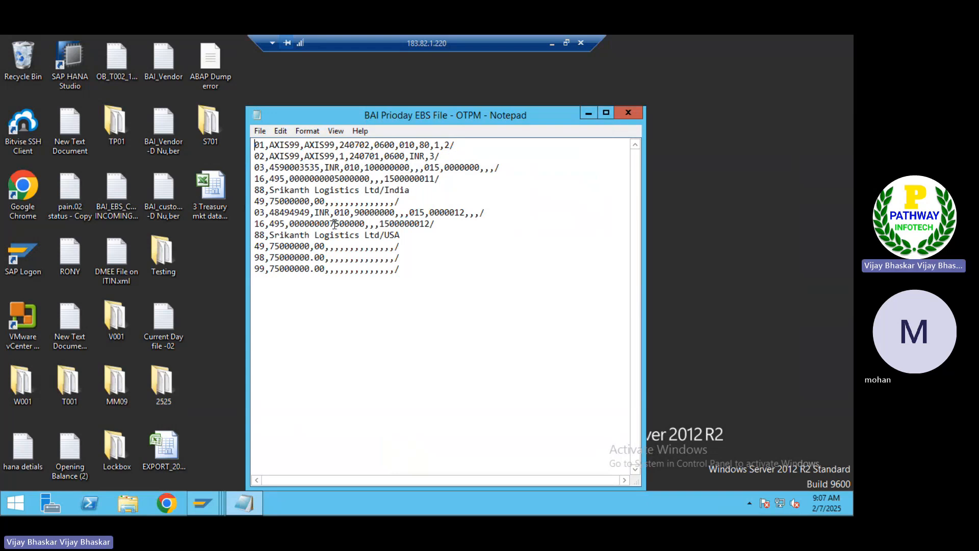
Mark the second account number and amounts 75000 and 50000, then return to the SAP BAI_ITIN window
{"action": "left_click_drag", "start_coordinate": [270, 213], "coordinate": [310, 213]}
{"action": "left_click_drag", "start_coordinate": [330, 223], "coordinate": [356, 222]}
{"action": "left_click_drag", "start_coordinate": [335, 178], "coordinate": [360, 179]}
{"action": "left_click", "coordinate": [212, 500]}
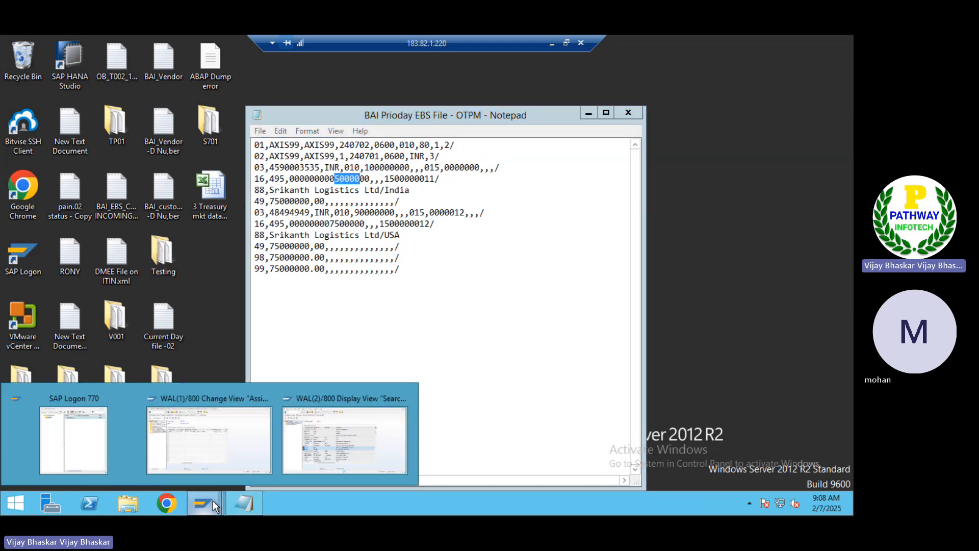
{"action": "left_click", "coordinate": [213, 450]}
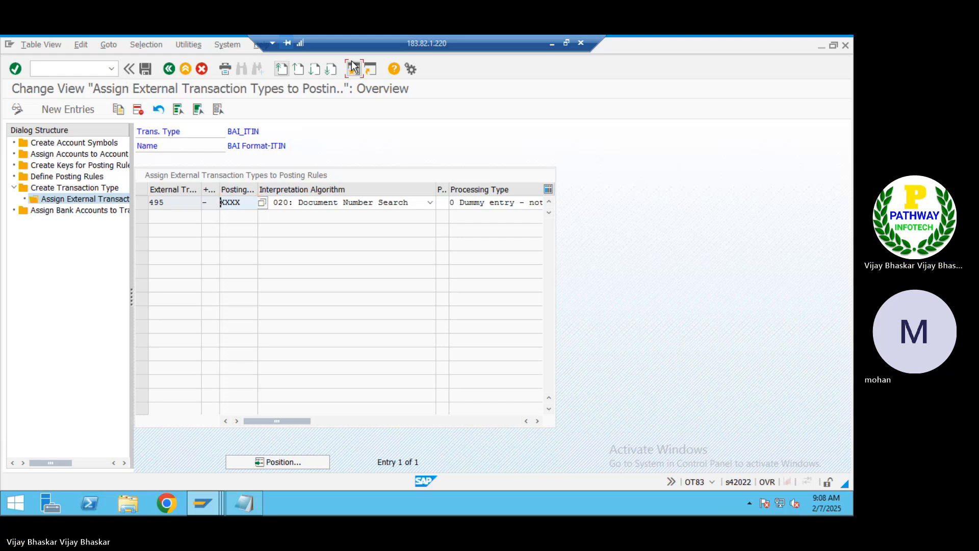
Start an F-43 vendor invoice dated 07022025 for company code ITIN in currency INR
{"action": "left_click", "coordinate": [353, 70]}
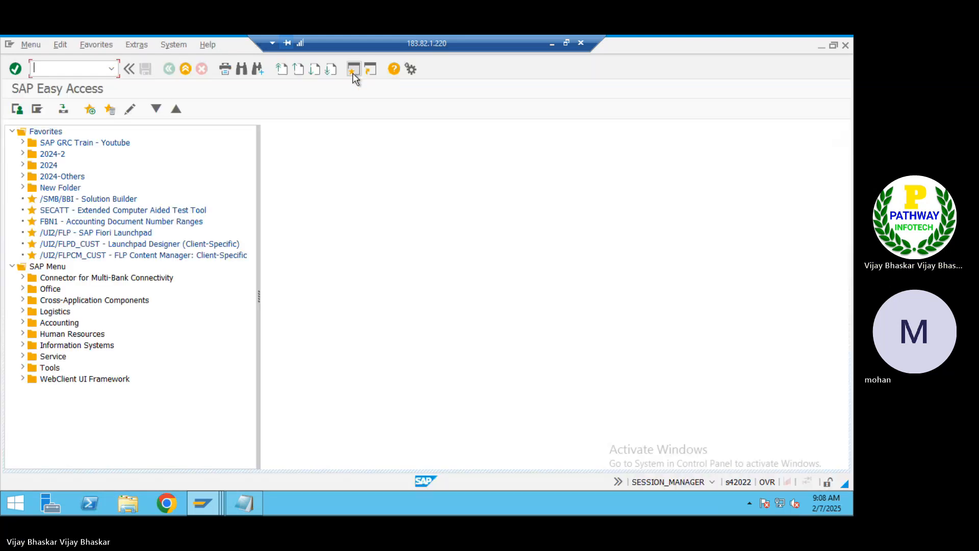
{"action": "type", "text": "f-"}
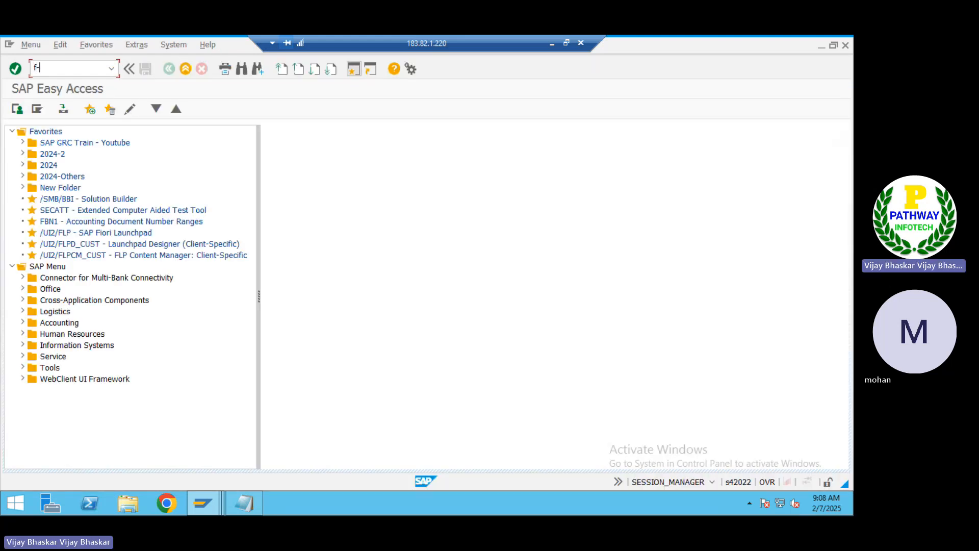
{"action": "type", "text": "43"}
{"action": "key", "text": "Return"}
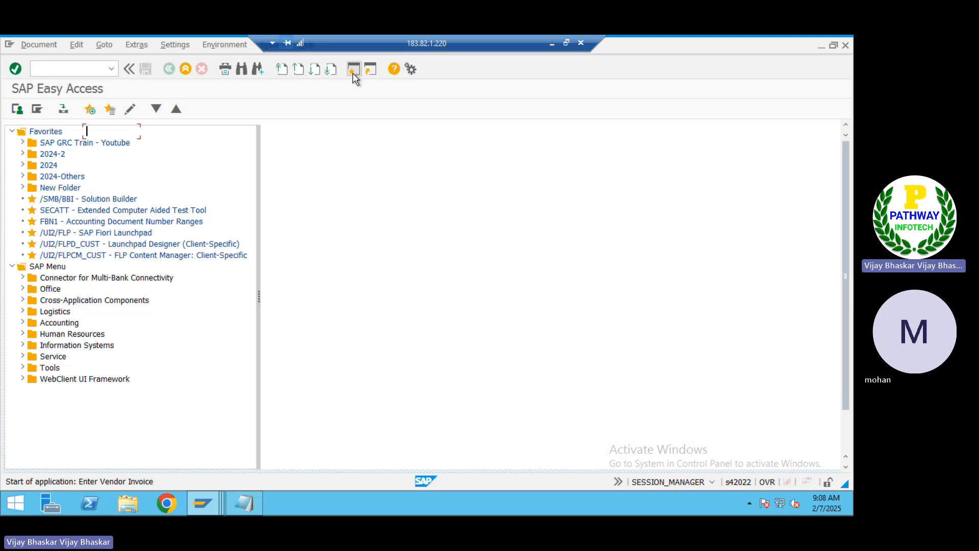
{"action": "type", "text": "0"}
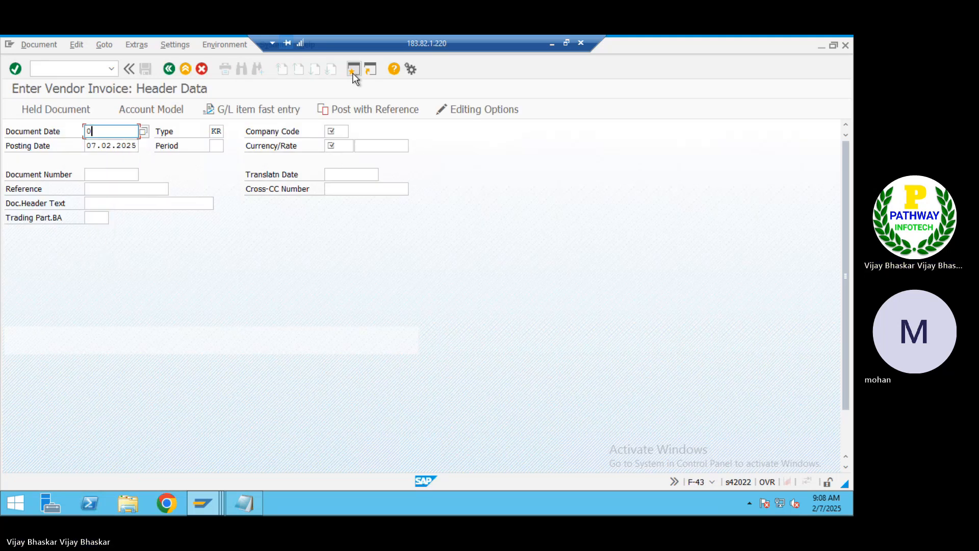
{"action": "type", "text": "70220"}
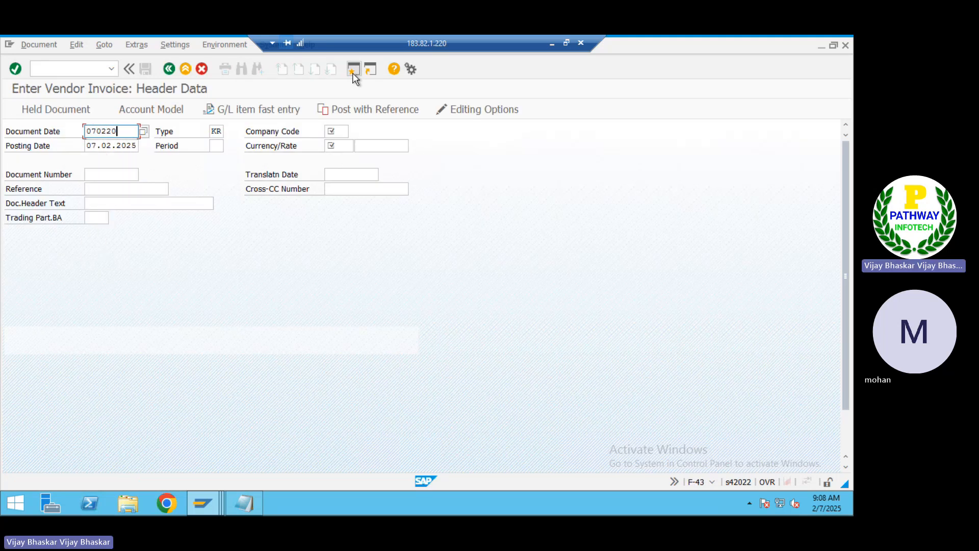
{"action": "type", "text": "25"}
{"action": "key", "text": "Tab"}
{"action": "key", "text": "Tab"}
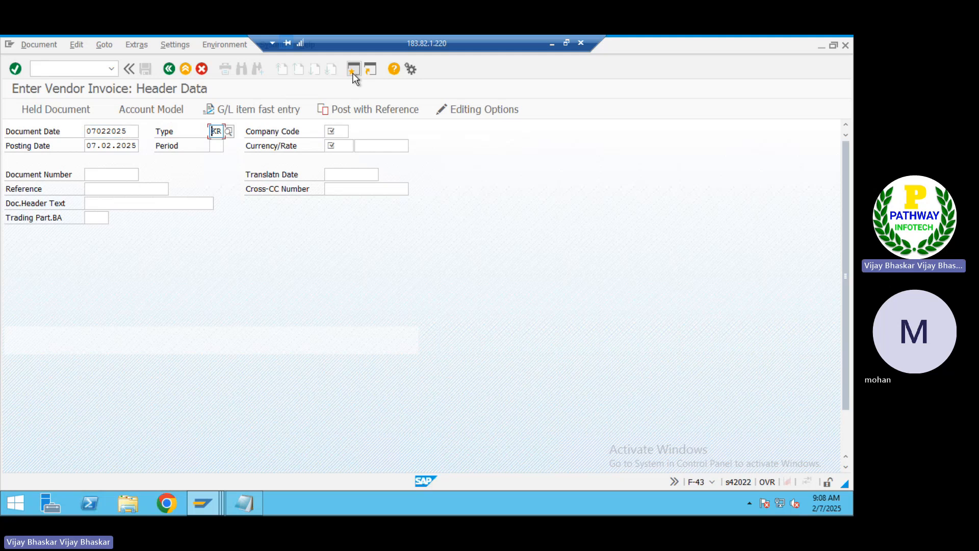
{"action": "type", "text": "ITIN"}
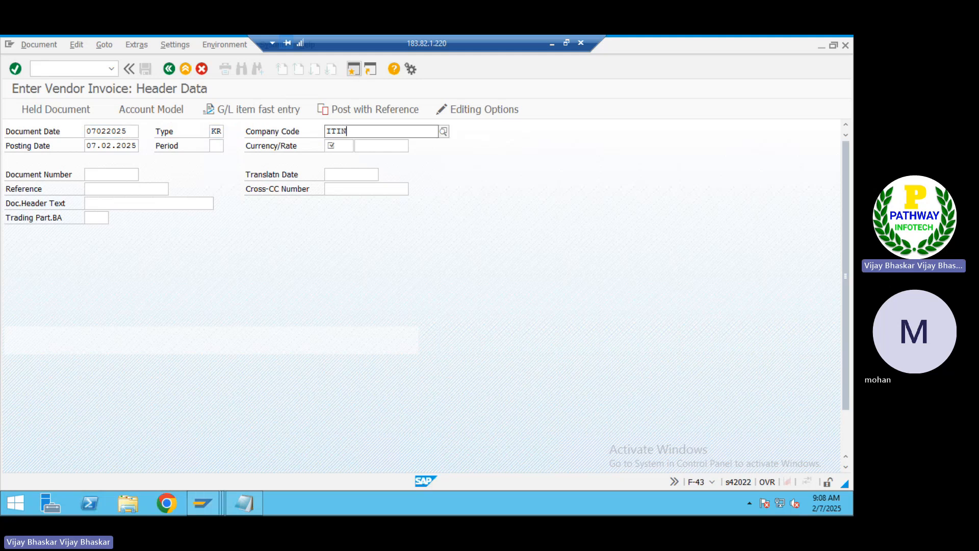
{"action": "key", "text": "Tab"}
{"action": "key", "text": "Tab"}
{"action": "key", "text": "Tab"}
{"action": "left_click", "coordinate": [353, 75]}
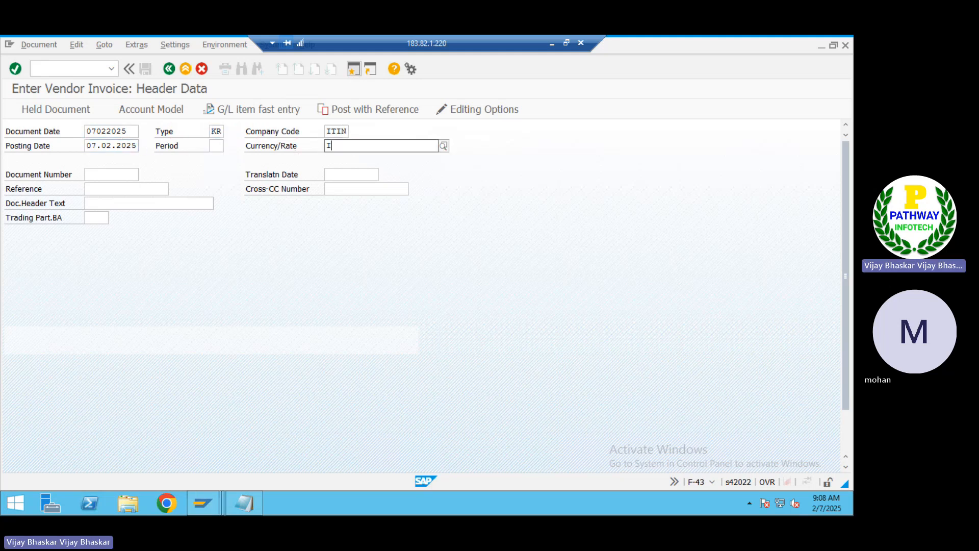
{"action": "type", "text": "INR"}
{"action": "key", "text": "Tab"}
{"action": "key", "text": "Tab"}
{"action": "key", "text": "Tab"}
{"action": "key", "text": "Tab"}
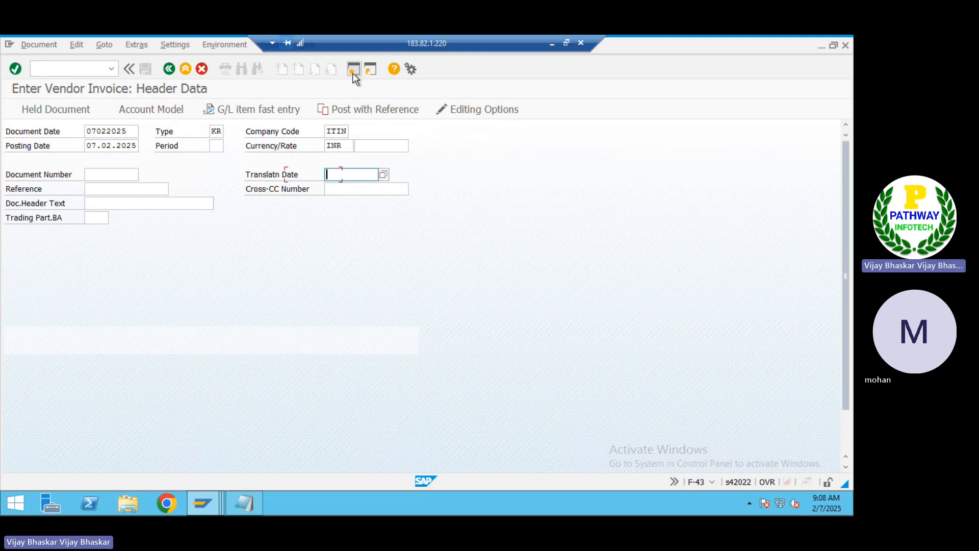
{"action": "key", "text": "Tab"}
{"action": "key", "text": "Tab"}
{"action": "key", "text": "Tab"}
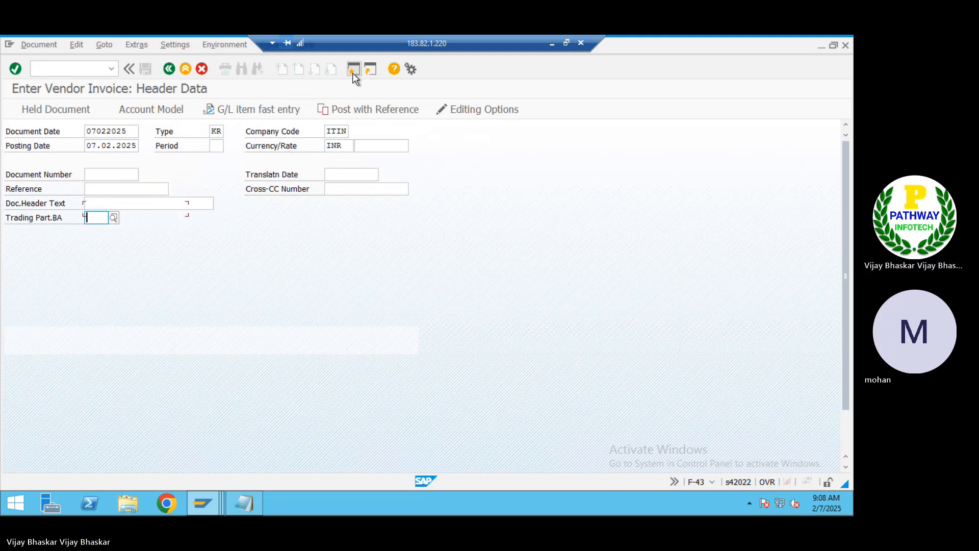
{"action": "key", "text": "Tab"}
{"action": "key", "text": "Tab"}
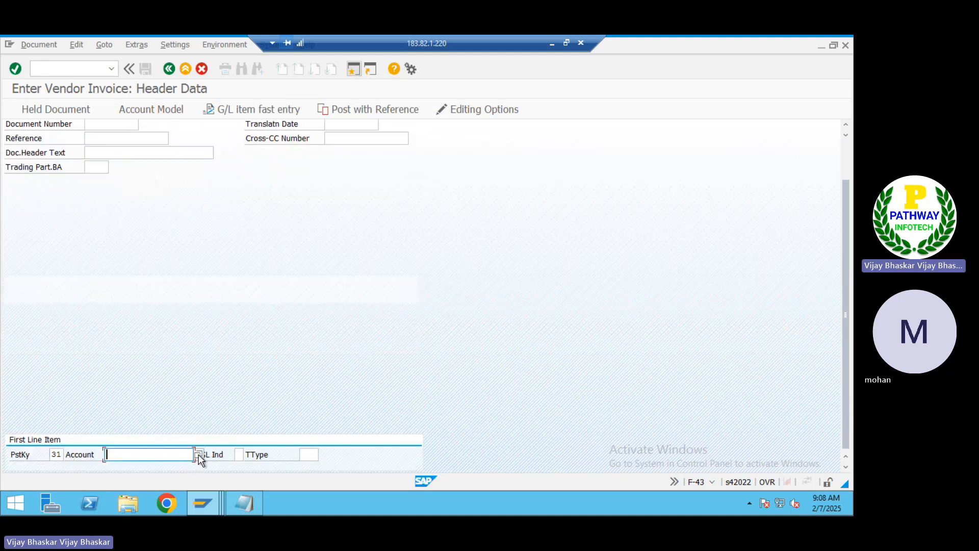
Pick supplier MANTANA by company code search as the first line item's account
{"action": "key", "text": "F4"}
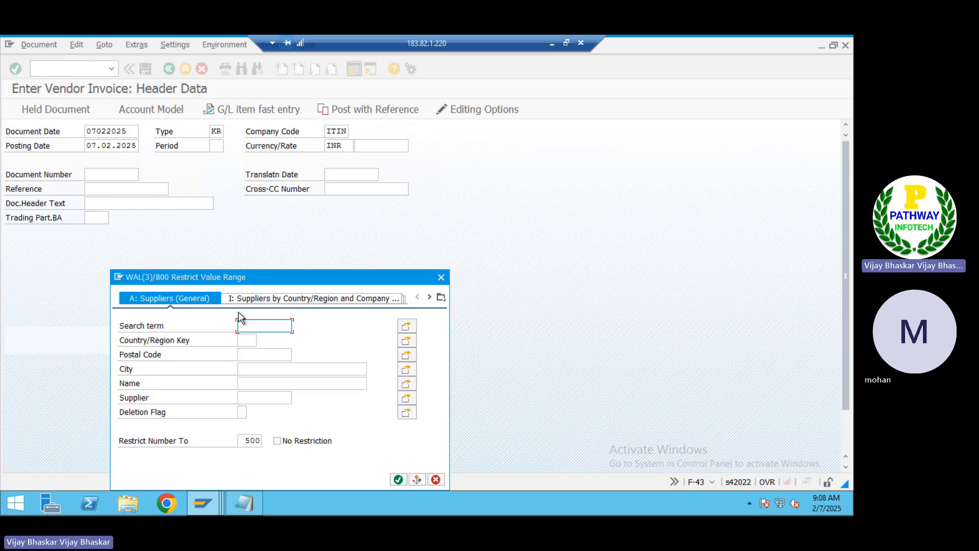
{"action": "left_click", "coordinate": [441, 297]}
{"action": "left_click", "coordinate": [508, 116]}
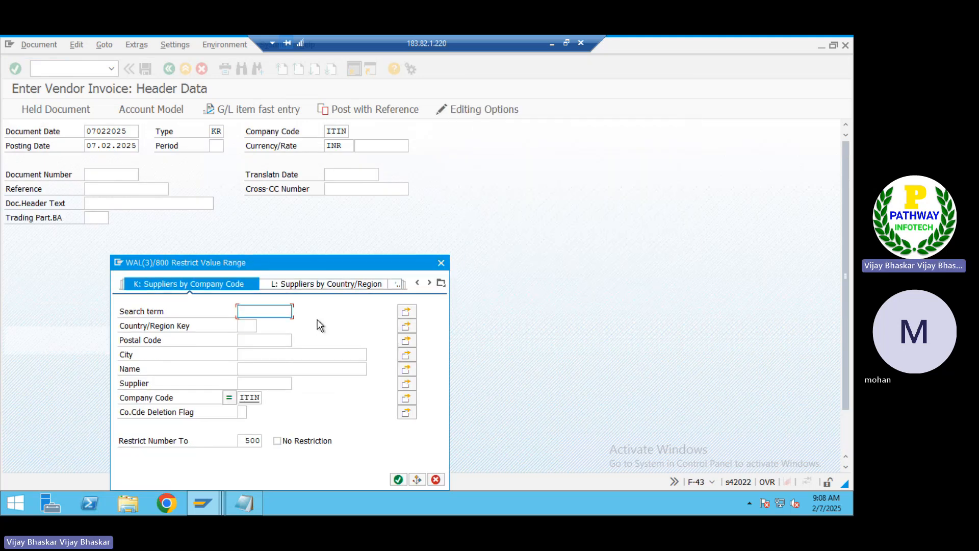
{"action": "key", "text": "Return"}
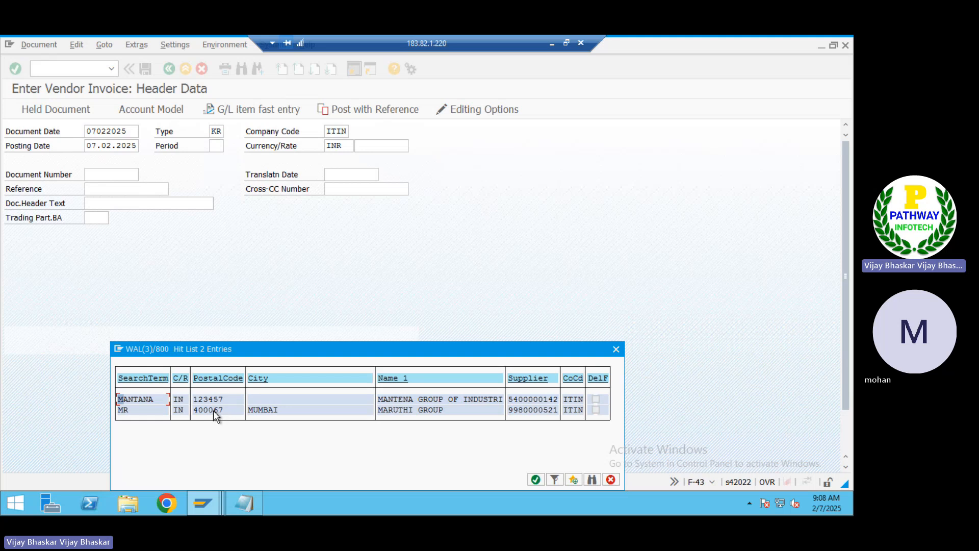
{"action": "double_click", "coordinate": [204, 399]}
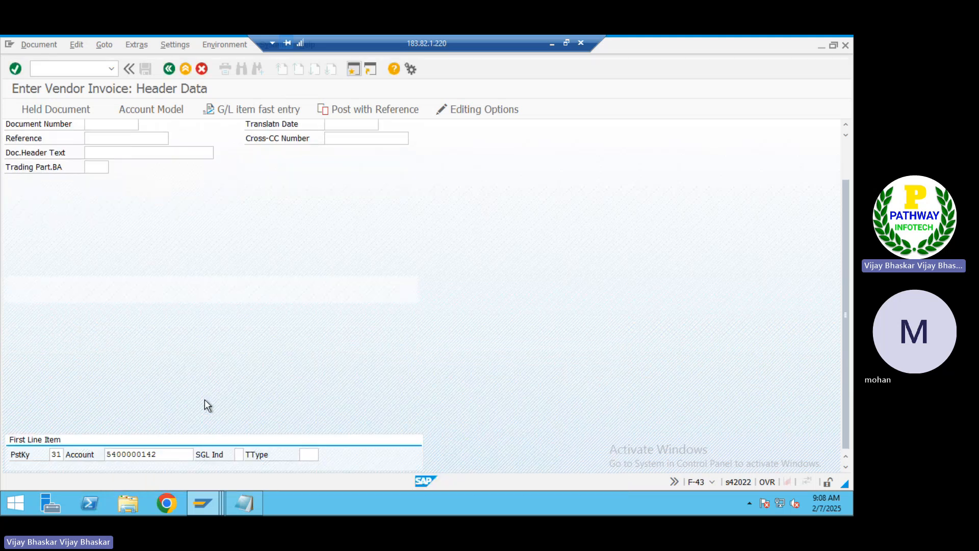
{"action": "key", "text": "Return"}
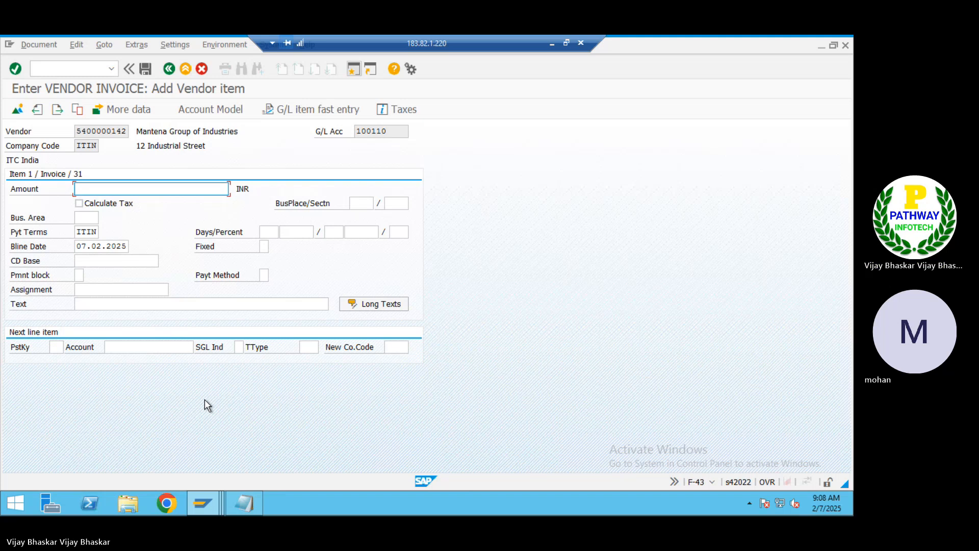
Give the supplier line amount 50000, payment terms 0001 and item text 'Vendor Invoice'
{"action": "type", "text": "50000"}
{"action": "key", "text": "Tab"}
{"action": "key", "text": "Tab"}
{"action": "key", "text": "Tab"}
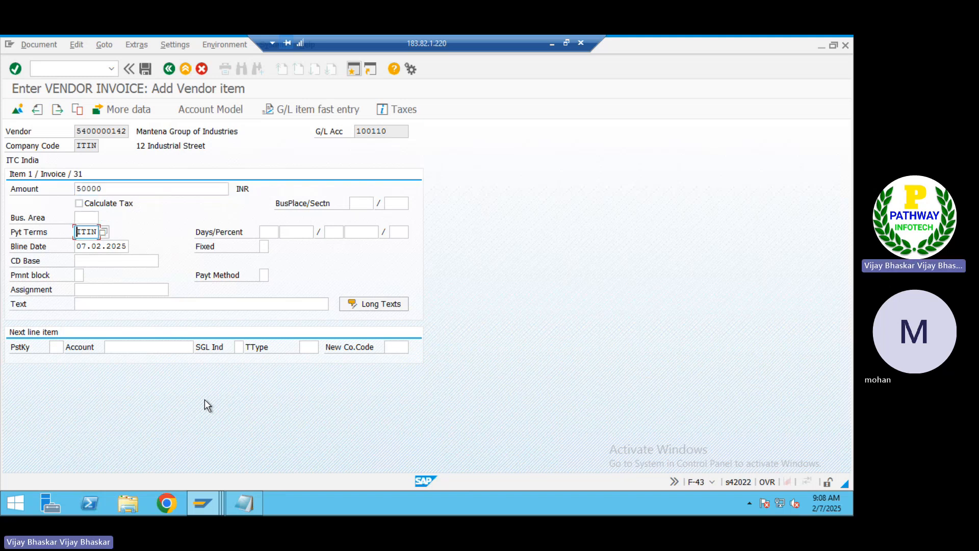
{"action": "key", "text": "Delete"}
{"action": "key", "text": "Delete"}
{"action": "key", "text": "Delete"}
{"action": "key", "text": "Delete"}
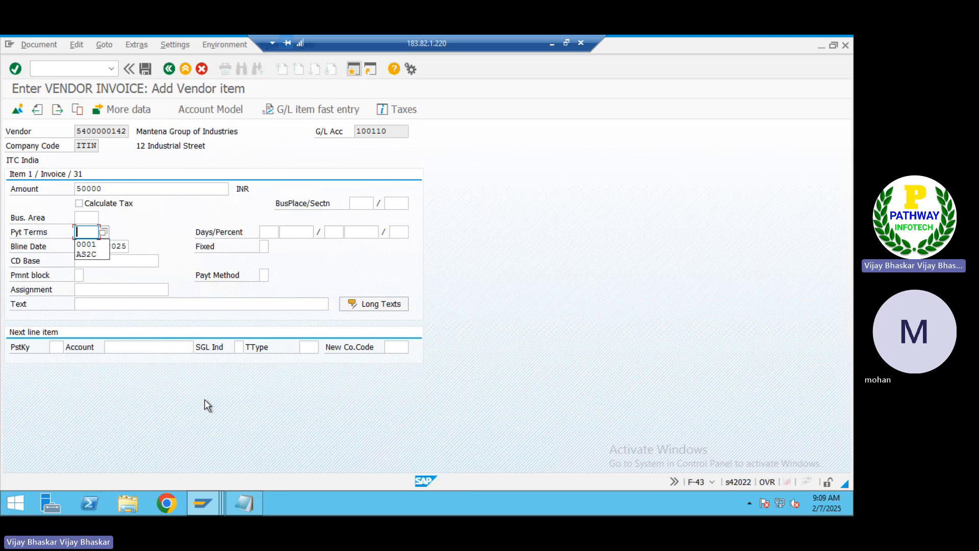
{"action": "key", "text": "Down"}
{"action": "key", "text": "Return"}
{"action": "key", "text": "Down"}
{"action": "key", "text": "Down"}
{"action": "key", "text": "Down"}
{"action": "key", "text": "Down"}
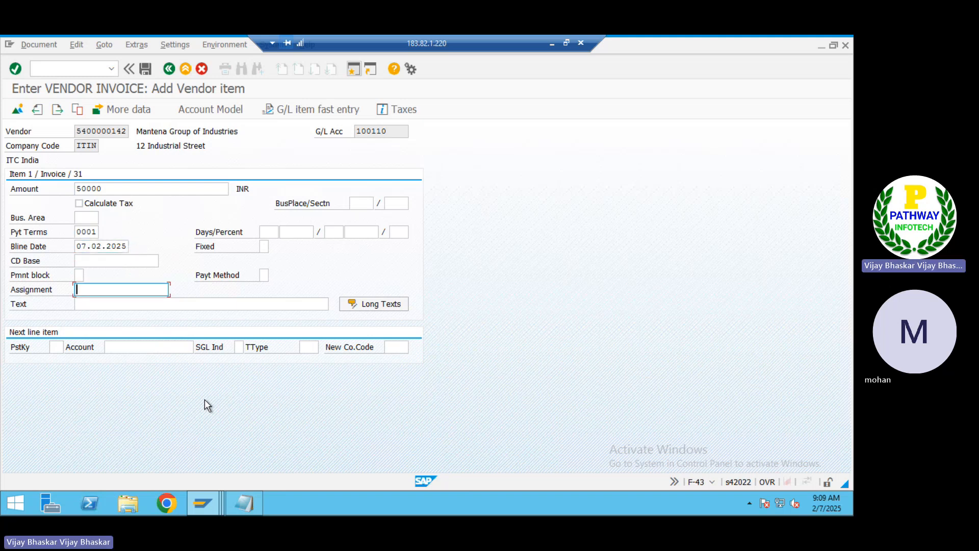
{"action": "key", "text": "Down"}
{"action": "type", "text": "V"}
{"action": "key", "text": "Down"}
{"action": "key", "text": "Return"}
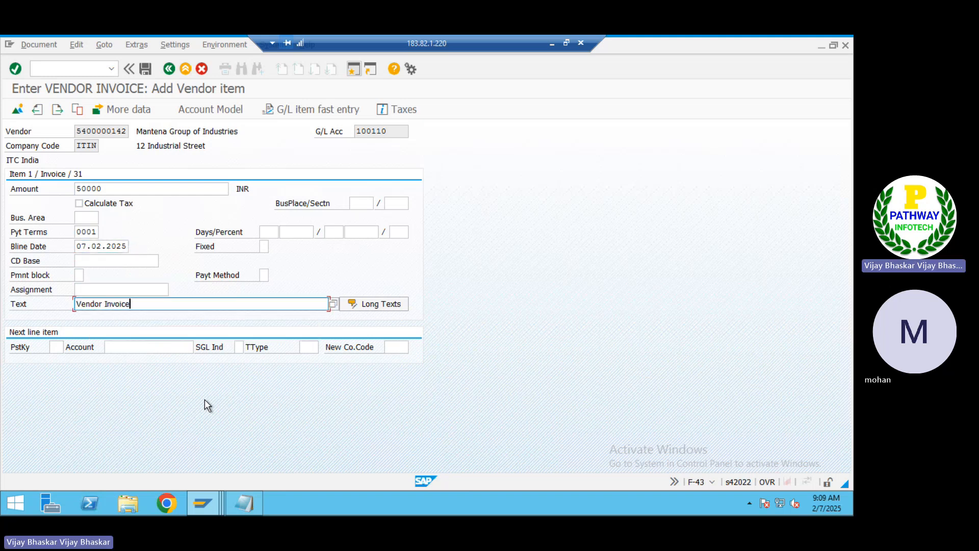
{"action": "key", "text": "Down"}
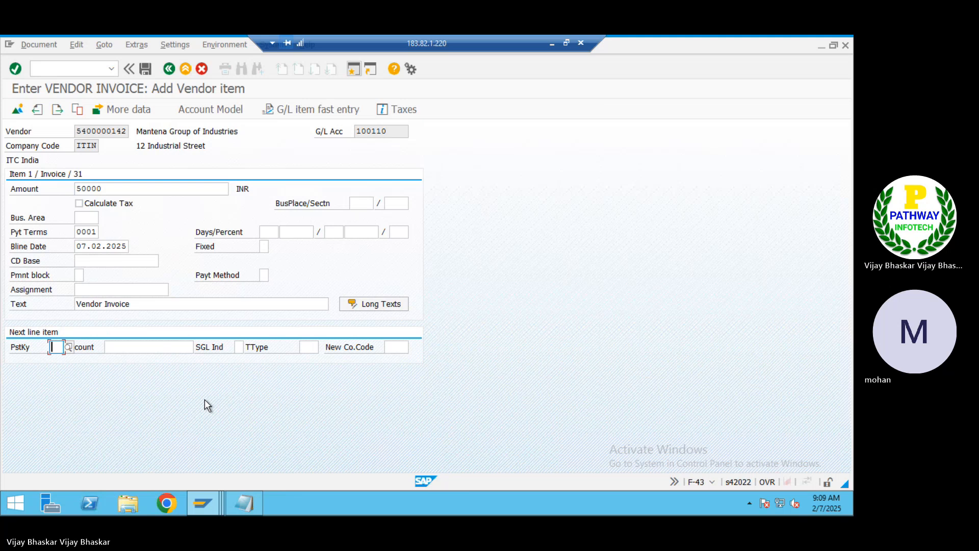
Add an offsetting line with posting key 40 to Salaries Account 400201
{"action": "type", "text": "40"}
{"action": "key", "text": "Tab"}
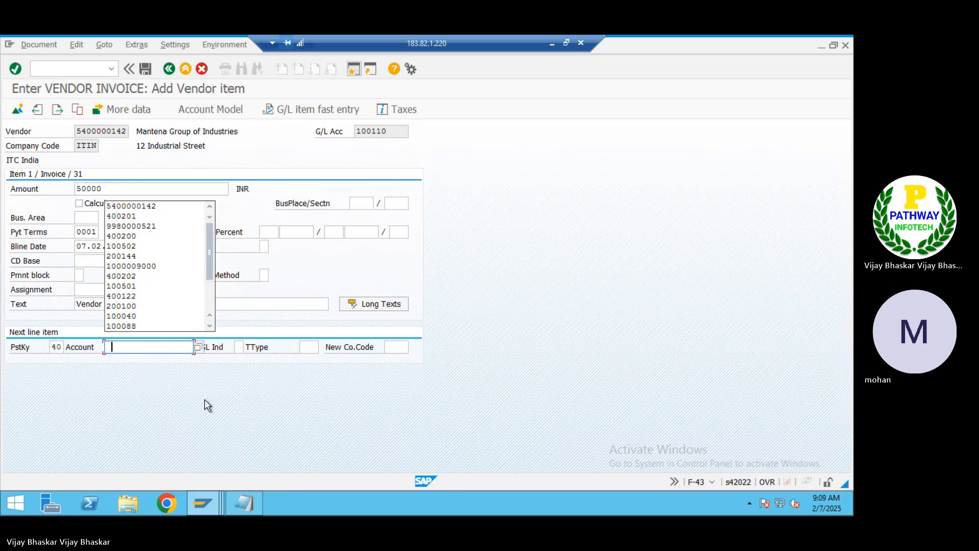
{"action": "key", "text": "Down"}
{"action": "key", "text": "Down"}
{"action": "key", "text": "Down"}
{"action": "key", "text": "Return"}
{"action": "key", "text": "Return"}
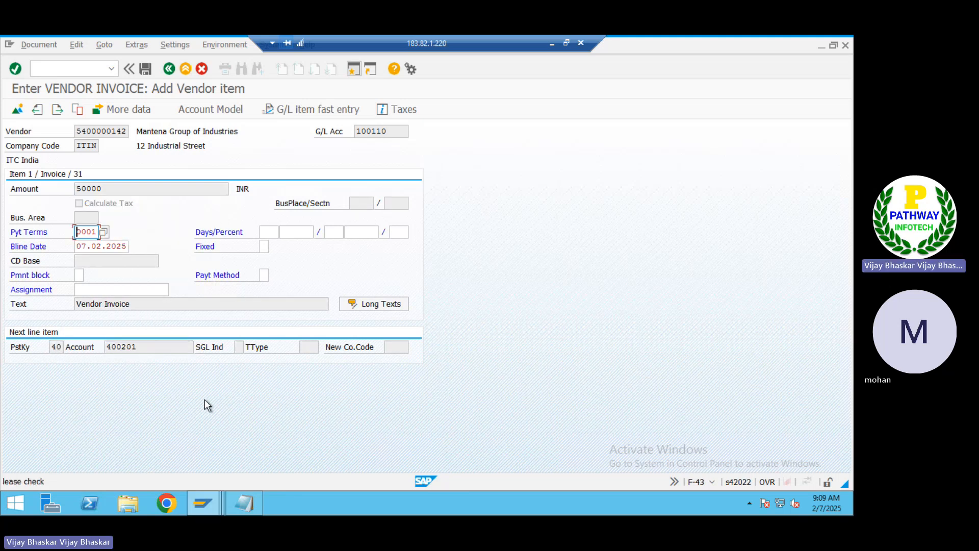
{"action": "key", "text": "Return"}
Fill the G/L item with amount *, cost center ADMIN and text 'Vendor Invoice', then simulate the document
{"action": "type", "text": "*"}
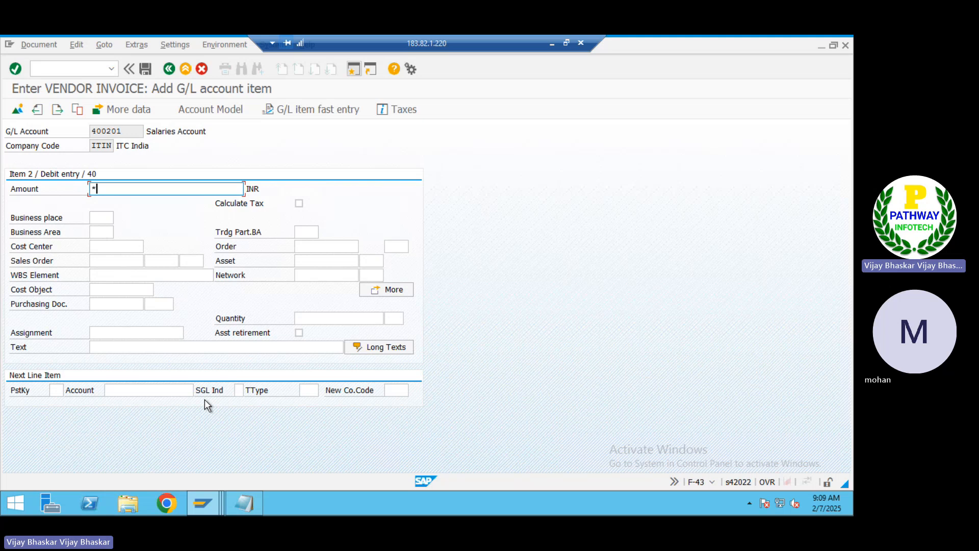
{"action": "key", "text": "Down"}
{"action": "key", "text": "Down"}
{"action": "key", "text": "Down"}
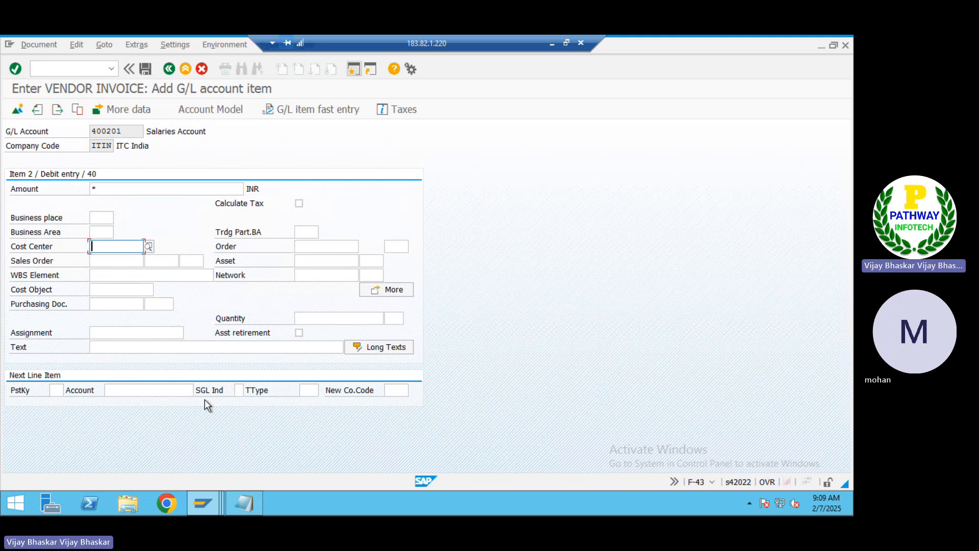
{"action": "key", "text": "Down"}
{"action": "key", "text": "Return"}
{"action": "key", "text": "Down"}
{"action": "key", "text": "Down"}
{"action": "key", "text": "Down"}
{"action": "key", "text": "Down"}
{"action": "key", "text": "Down"}
{"action": "key", "text": "Down"}
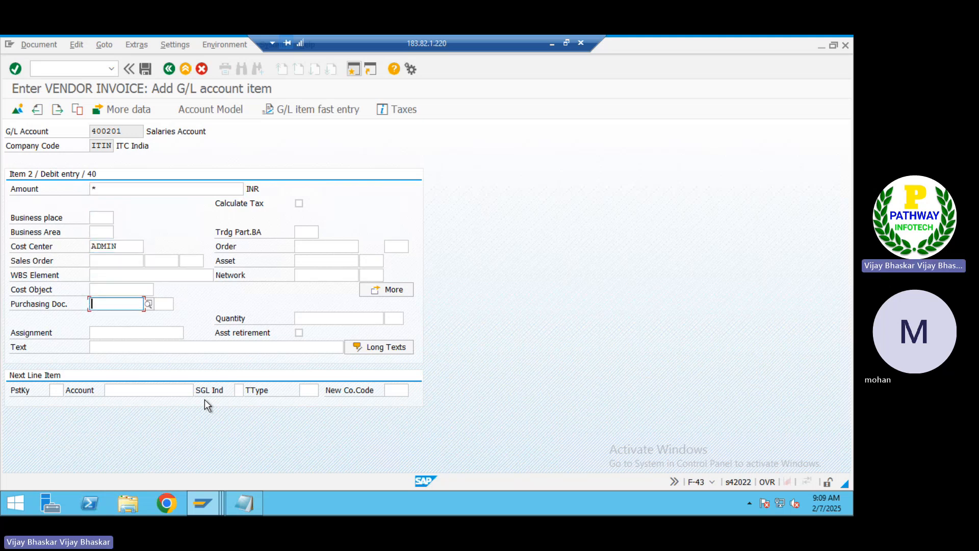
{"action": "type", "text": "V"}
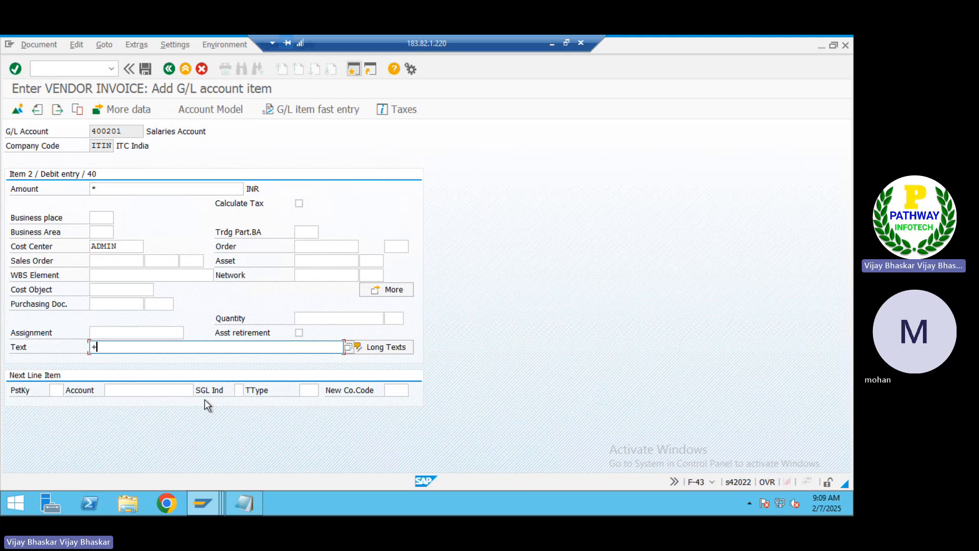
{"action": "type", "text": "endor Invoice"}
{"action": "key", "text": "Return"}
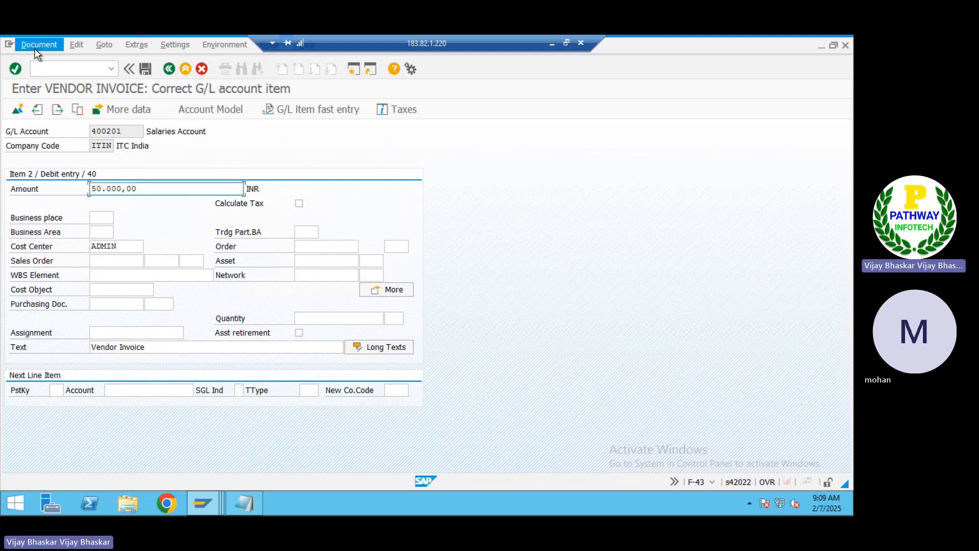
{"action": "left_click", "coordinate": [35, 47]}
{"action": "left_click", "coordinate": [46, 105]}
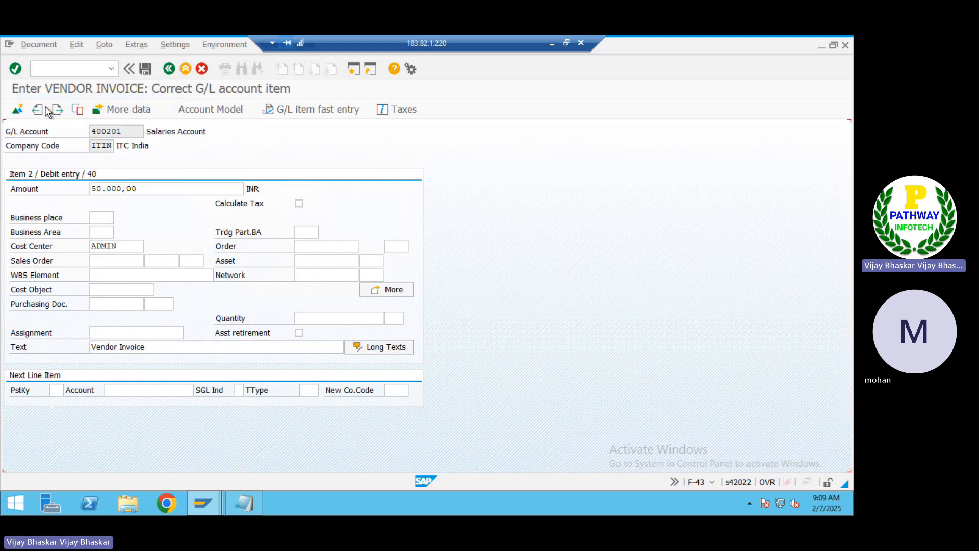
{"action": "left_click", "coordinate": [247, 499]}
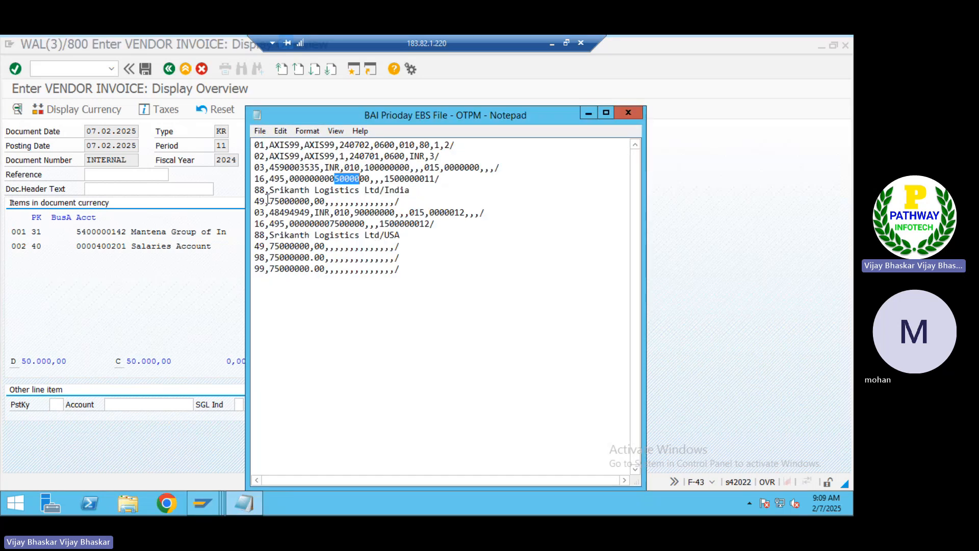
{"action": "left_click", "coordinate": [189, 144]}
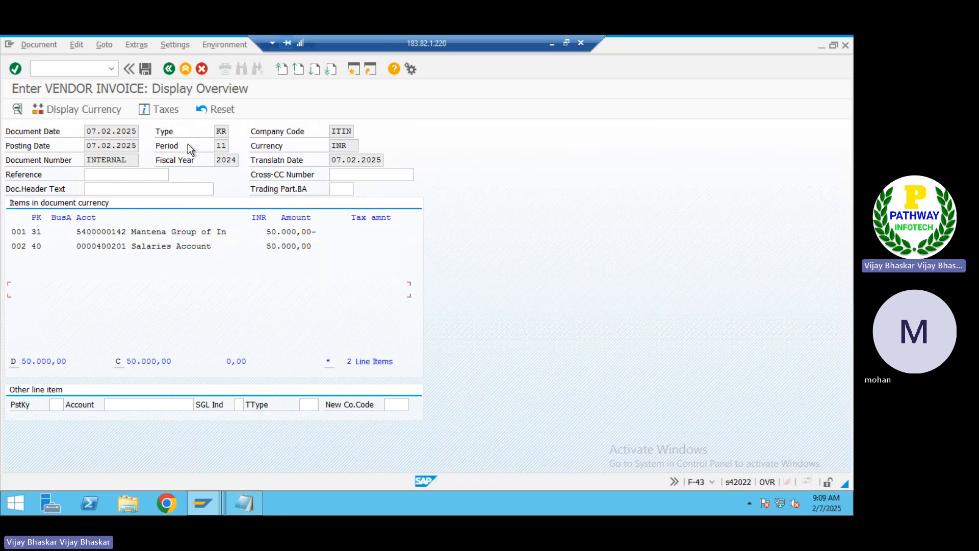
{"action": "left_click", "coordinate": [146, 72]}
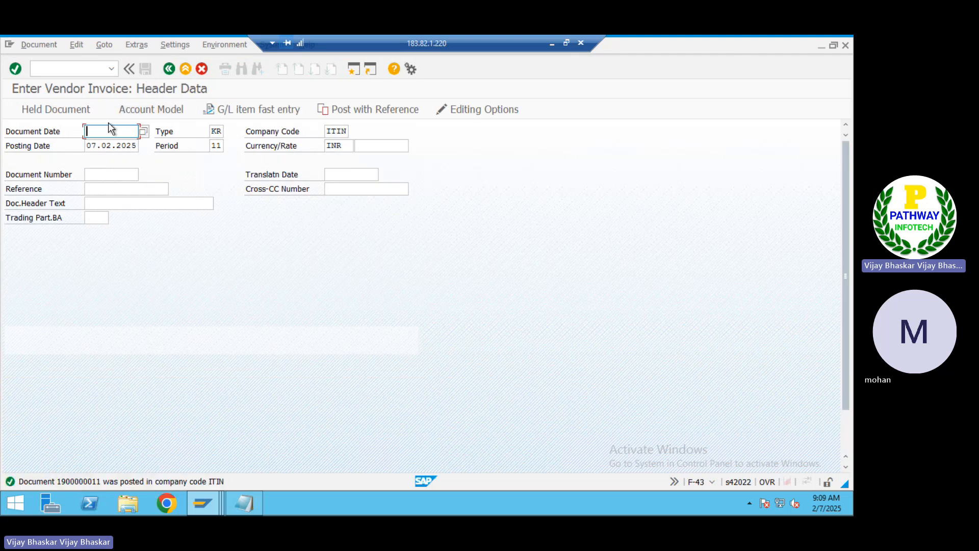
Set document date 07.02.2025 and find the 75000 amount in the BAI file
{"action": "type", "text": "07022025"}
{"action": "key", "text": "Tab"}
{"action": "key", "text": "Tab"}
{"action": "key", "text": "Tab"}
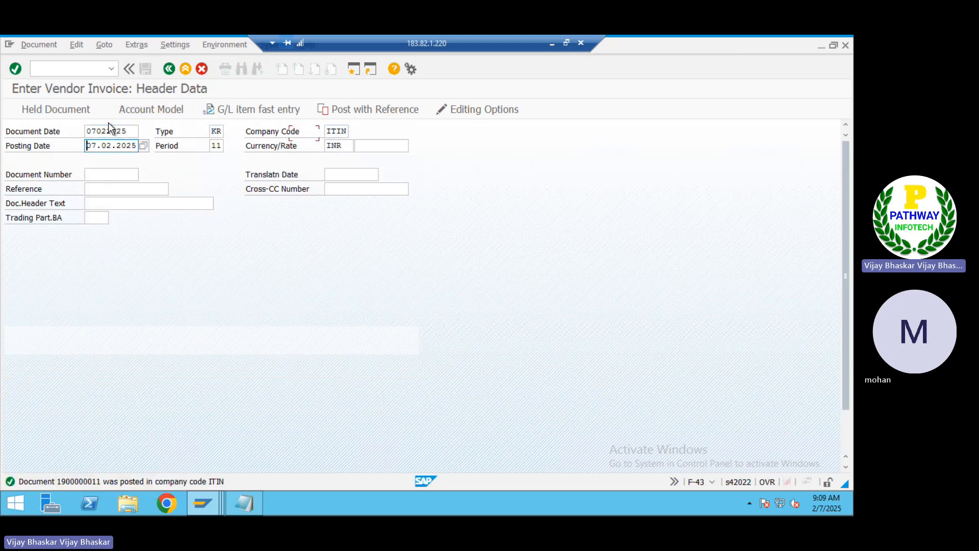
{"action": "key", "text": "Tab"}
{"action": "key", "text": "Tab"}
{"action": "key", "text": "Tab"}
{"action": "key", "text": "Tab"}
{"action": "key", "text": "Tab"}
{"action": "key", "text": "Tab"}
{"action": "key", "text": "Tab"}
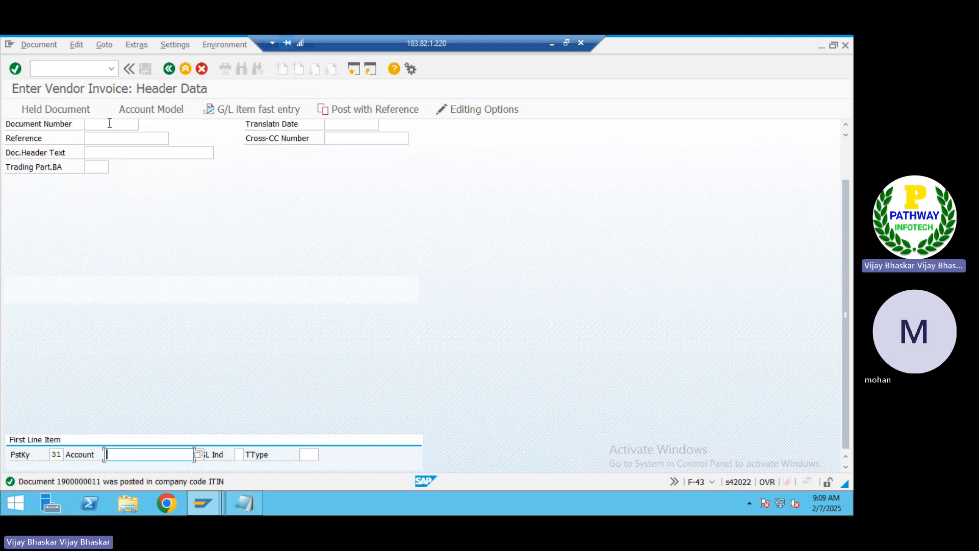
{"action": "key", "text": "alt+Tab"}
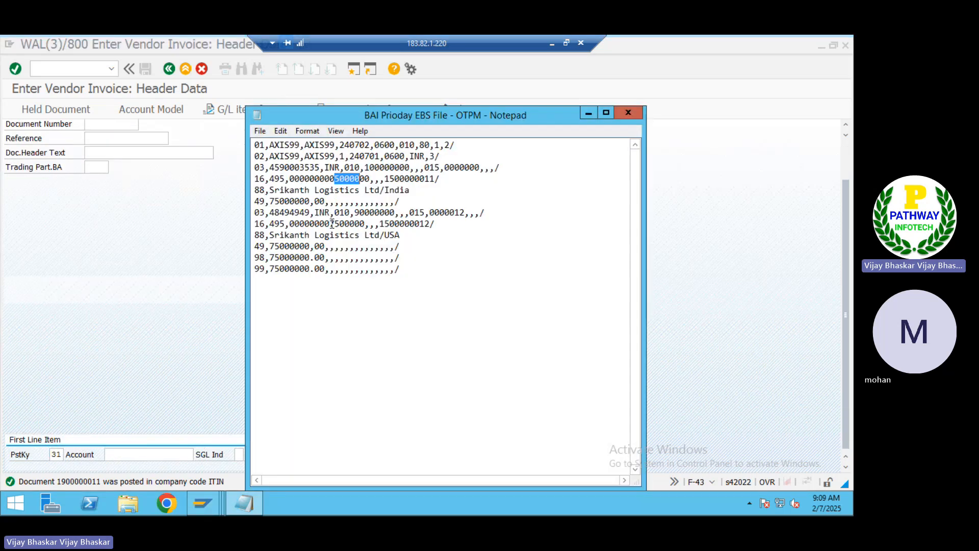
{"action": "left_click_drag", "start_coordinate": [329, 223], "coordinate": [356, 223]}
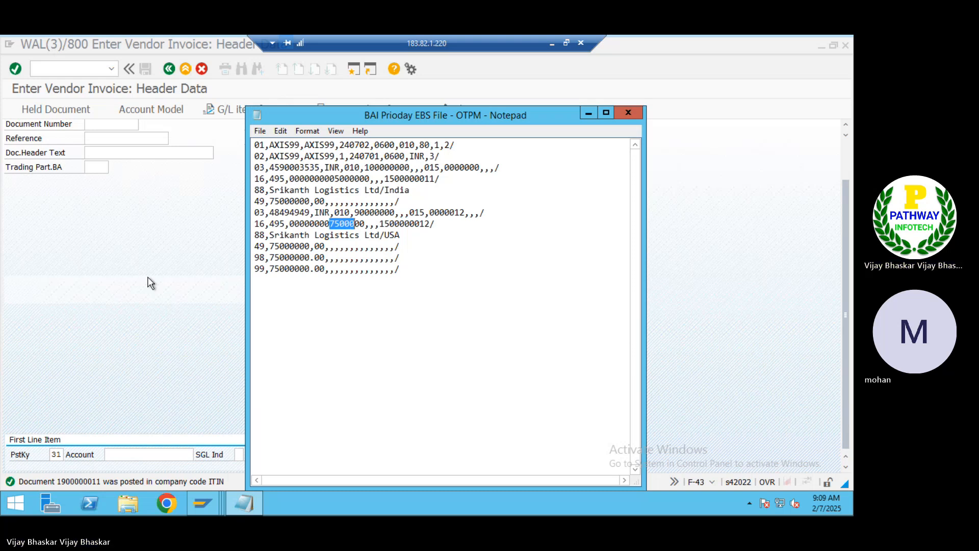
{"action": "key", "text": "alt+Tab"}
Select supplier Maruthi Group from the ITIN hit list and enter amount 75000
{"action": "left_click", "coordinate": [200, 458]}
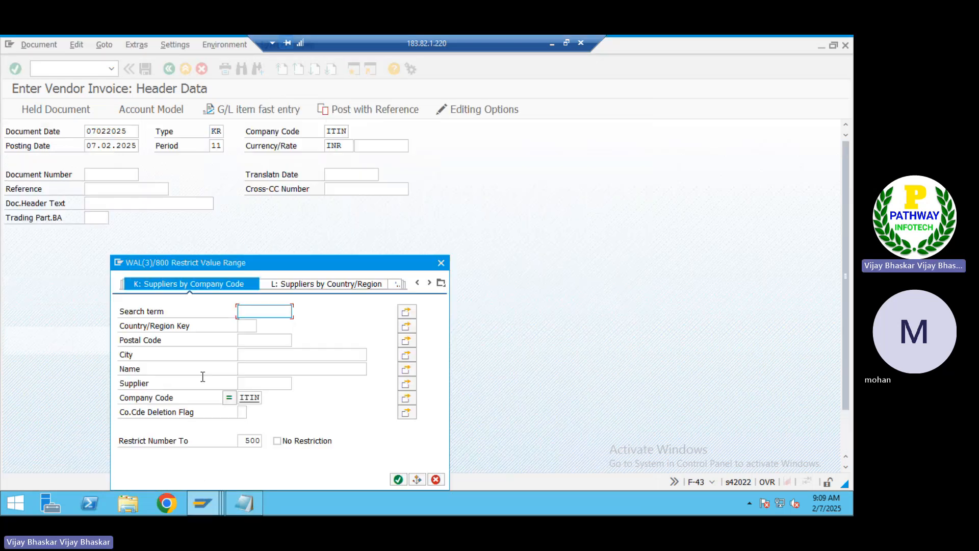
{"action": "key", "text": "Return"}
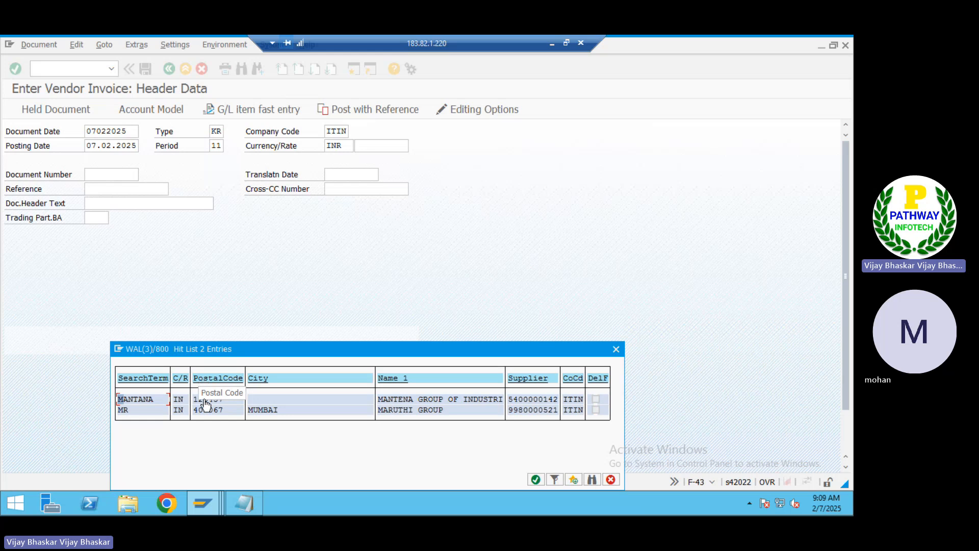
{"action": "left_click", "coordinate": [206, 411]}
{"action": "double_click", "coordinate": [206, 411]}
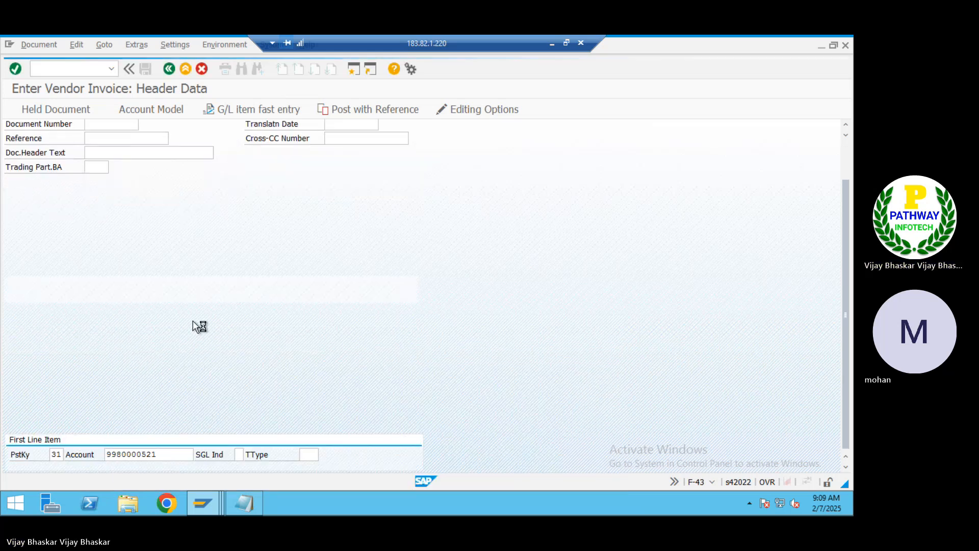
{"action": "type", "text": "7500"}
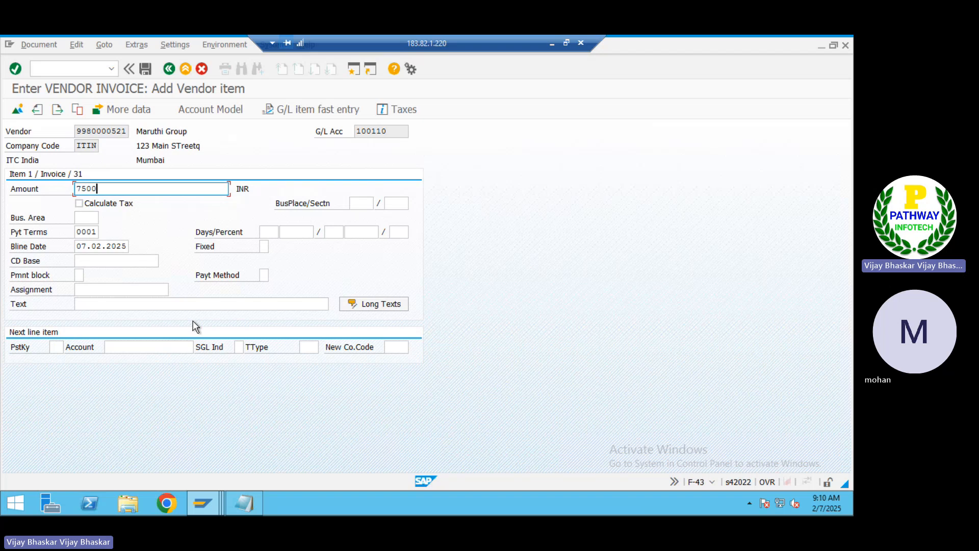
{"action": "type", "text": "0"}
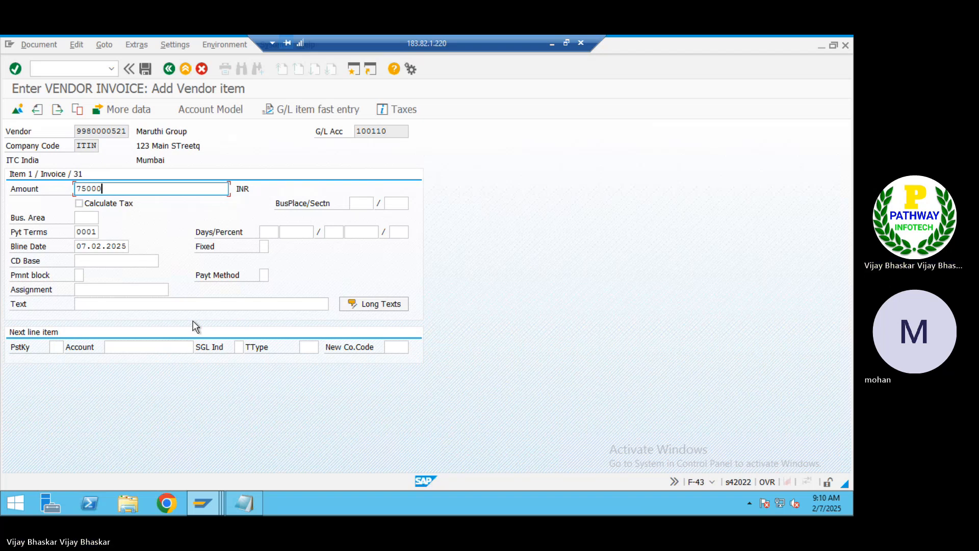
Add item text 'Vendor Invoice' and an offsetting posting key 40 line to account 400201
{"action": "key", "text": "Down"}
{"action": "key", "text": "Down"}
{"action": "key", "text": "Down"}
{"action": "key", "text": "Down"}
{"action": "key", "text": "Down"}
{"action": "key", "text": "Down"}
{"action": "key", "text": "Down"}
{"action": "key", "text": "Down"}
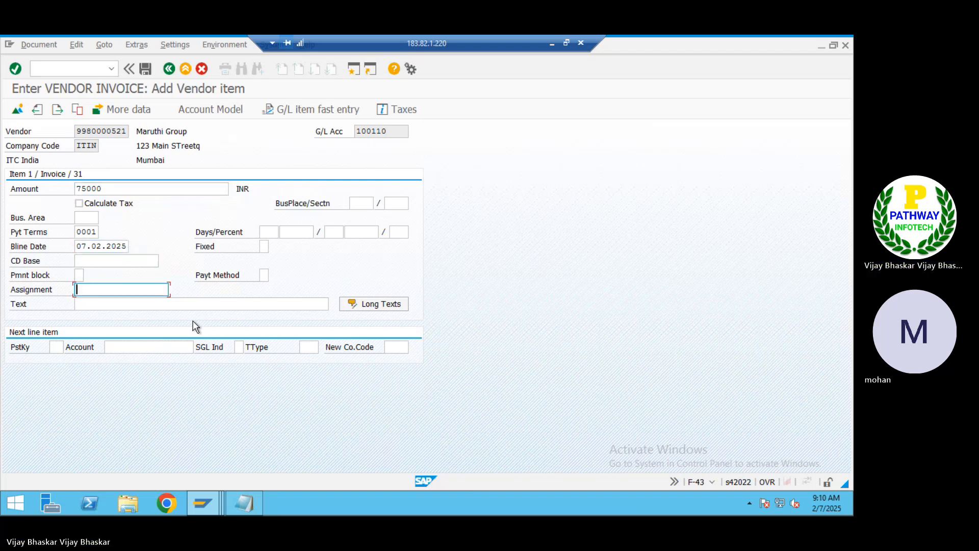
{"action": "type", "text": "V"}
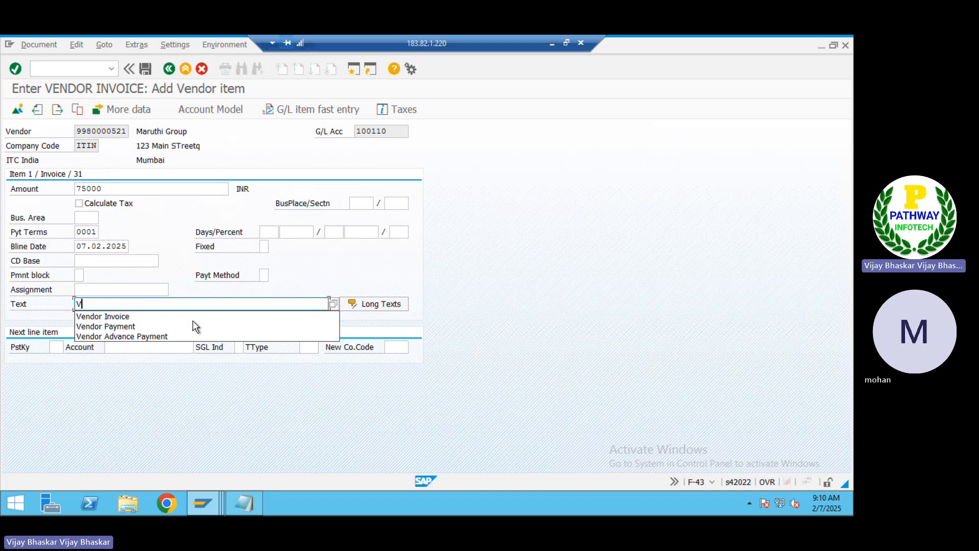
{"action": "key", "text": "Tab"}
{"action": "key", "text": "Tab"}
{"action": "key", "text": "Down"}
{"action": "key", "text": "Down"}
{"action": "key", "text": "Down"}
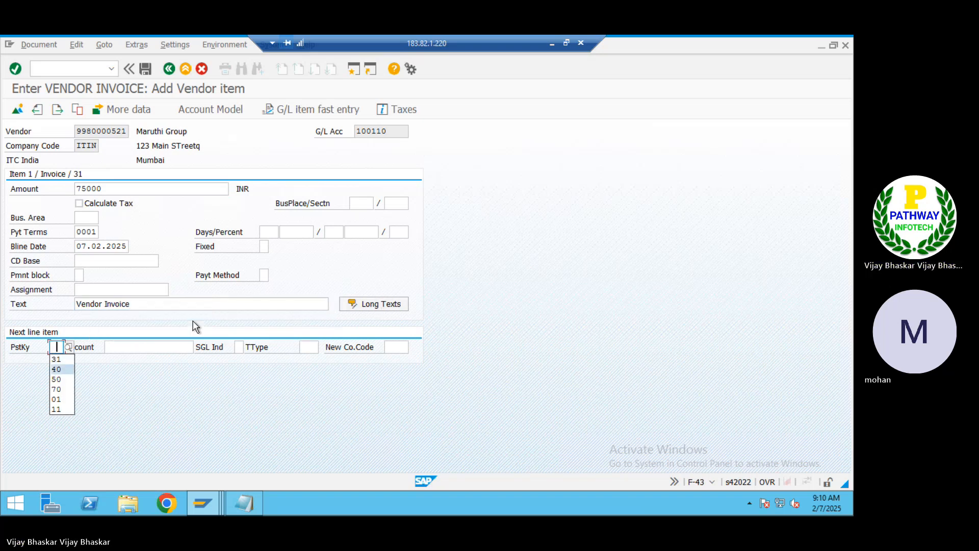
{"action": "key", "text": "Tab"}
{"action": "key", "text": "Down"}
{"action": "key", "text": "Down"}
{"action": "key", "text": "Return"}
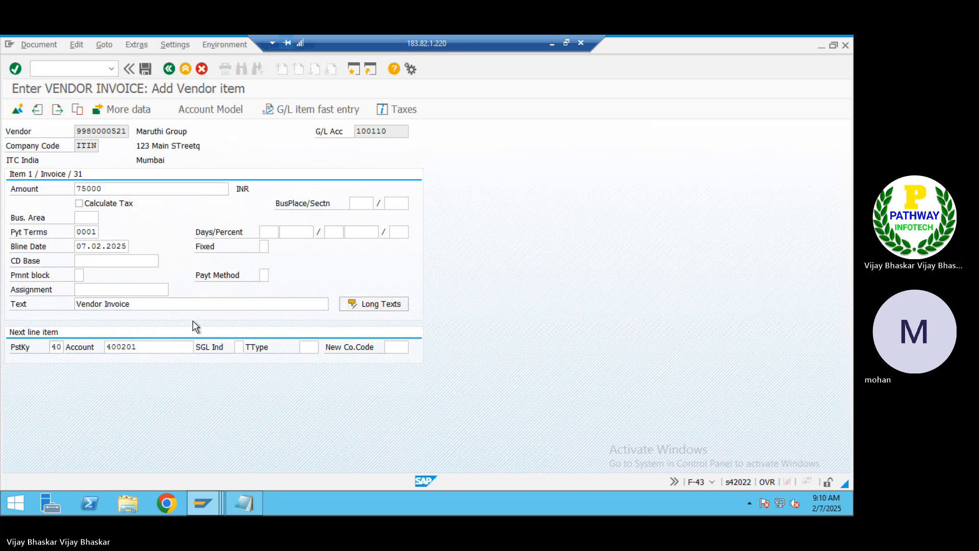
{"action": "key", "text": "Return"}
Fill the Salaries Account item with amount *, copied text and cost center ADMIN
{"action": "type", "text": "*"}
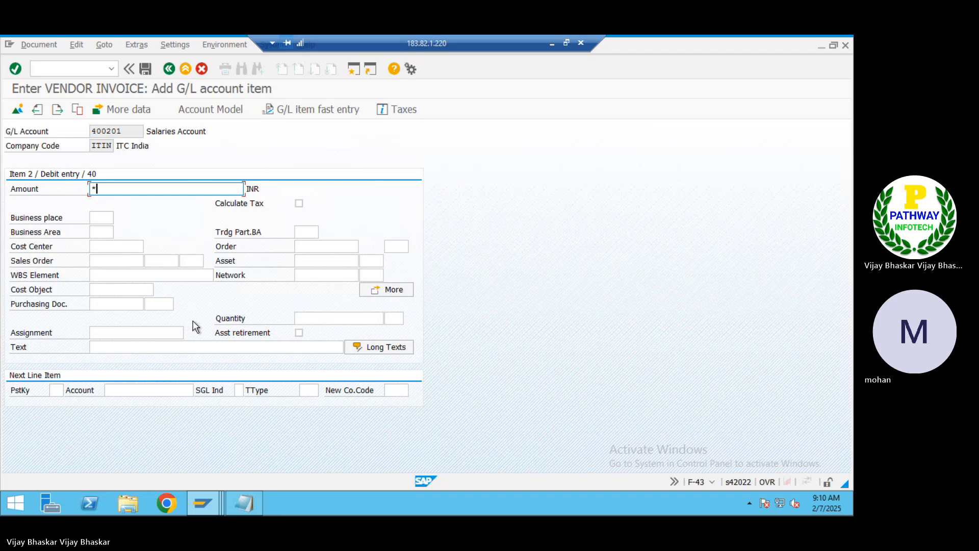
{"action": "key", "text": "Down"}
{"action": "key", "text": "Down"}
{"action": "key", "text": "Down"}
{"action": "key", "text": "Down"}
{"action": "key", "text": "Down"}
{"action": "key", "text": "Down"}
{"action": "key", "text": "Down"}
{"action": "key", "text": "Down"}
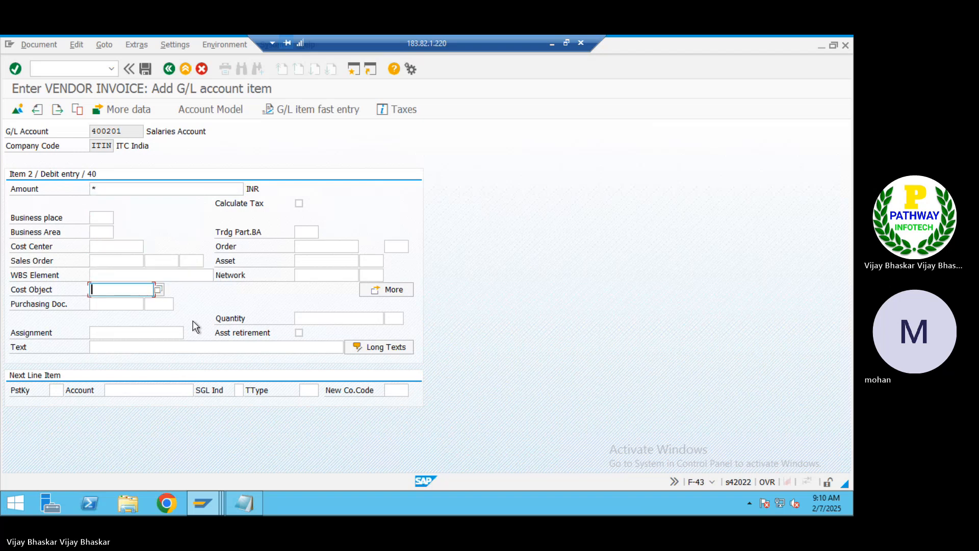
{"action": "key", "text": "Down"}
{"action": "type", "text": "+"}
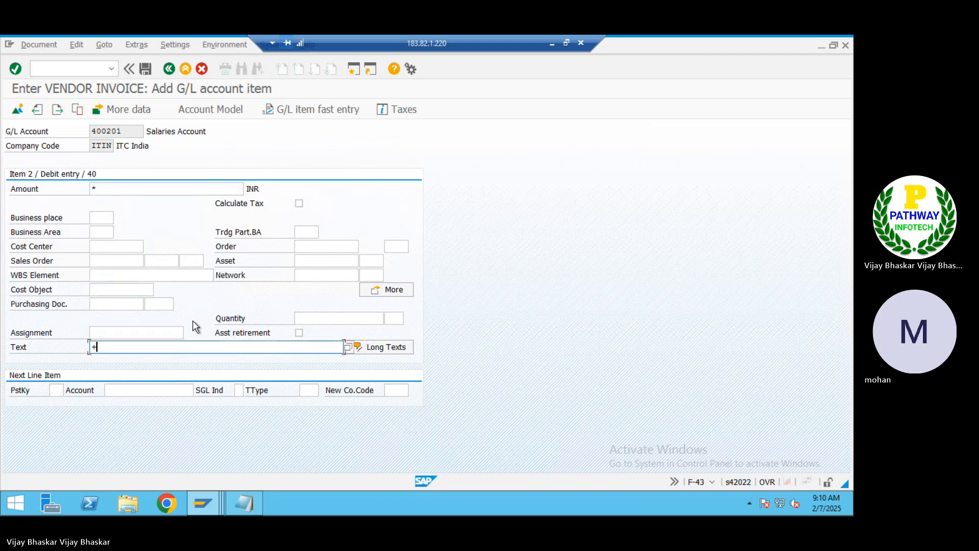
{"action": "key", "text": "Return"}
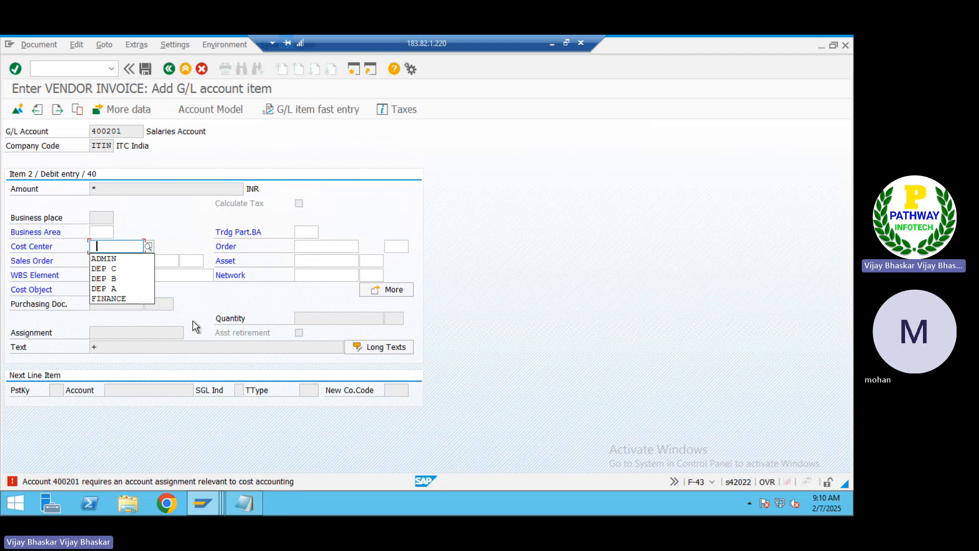
{"action": "key", "text": "Down"}
{"action": "key", "text": "Return"}
{"action": "key", "text": "Return"}
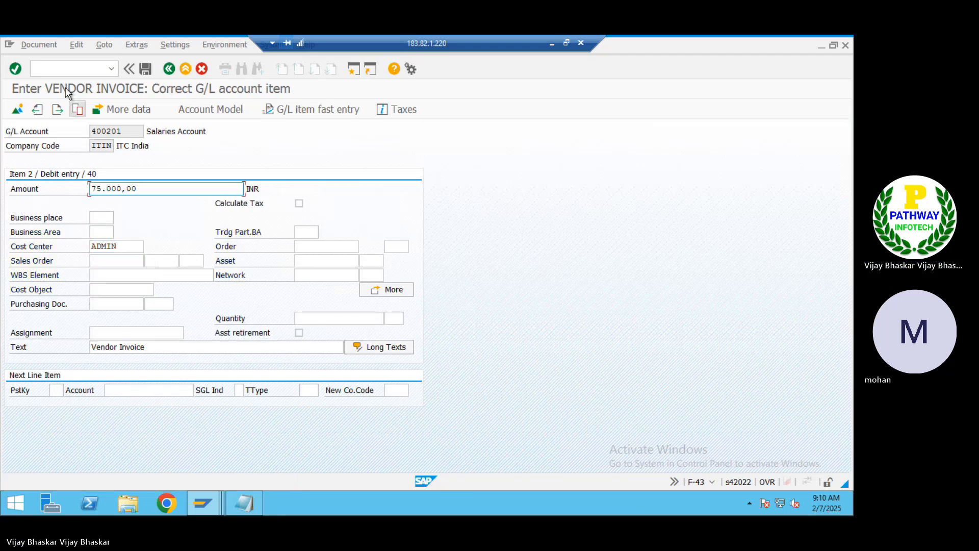
{"action": "left_click", "coordinate": [40, 46]}
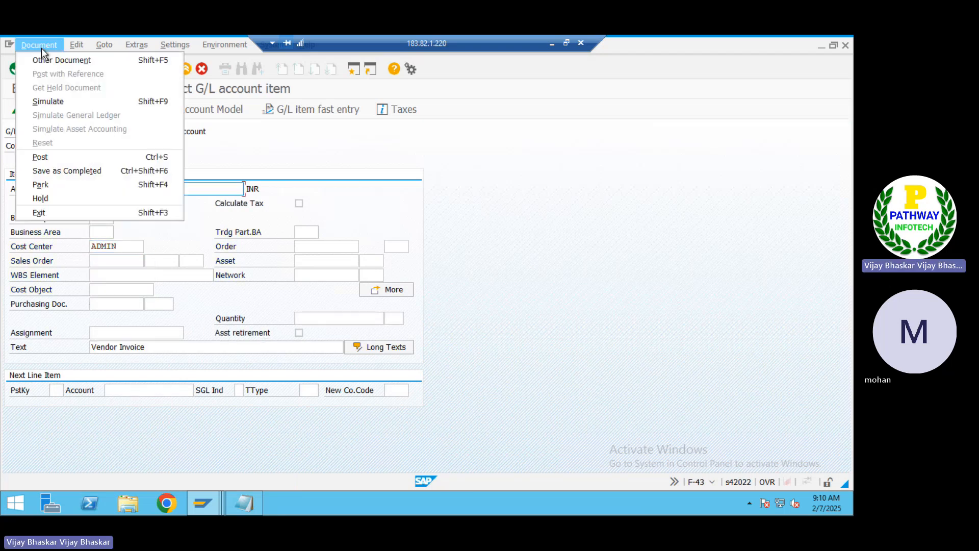
{"action": "left_click", "coordinate": [48, 101]}
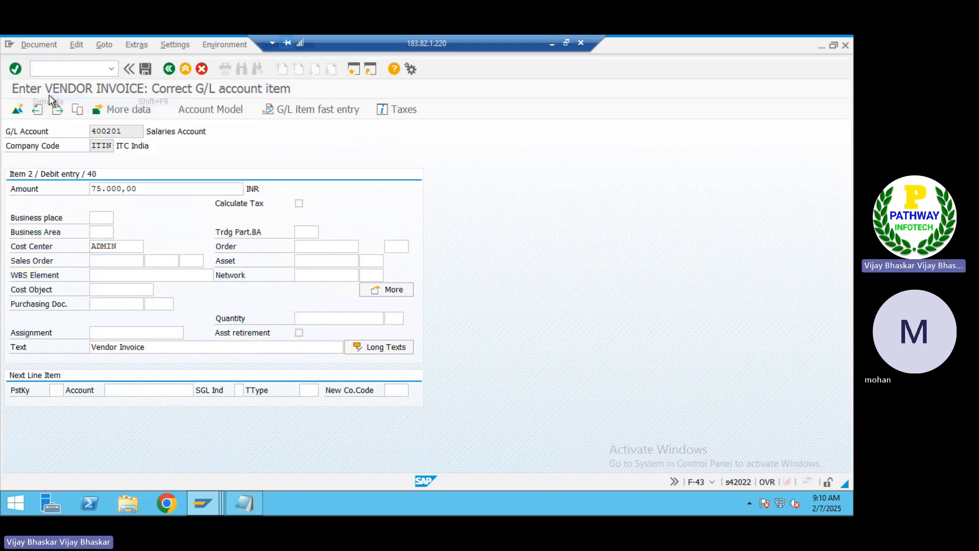
{"action": "left_click", "coordinate": [146, 71]}
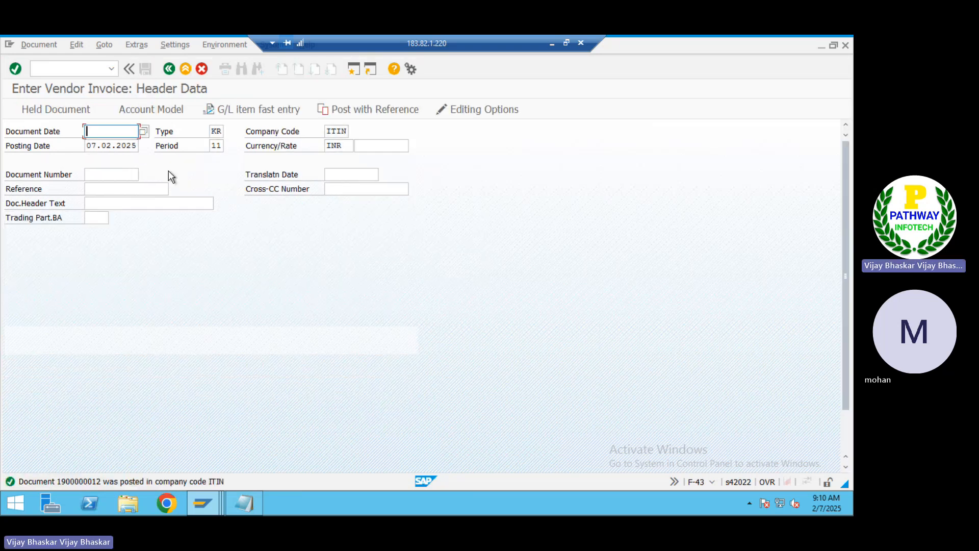
{"action": "left_click", "coordinate": [76, 73]}
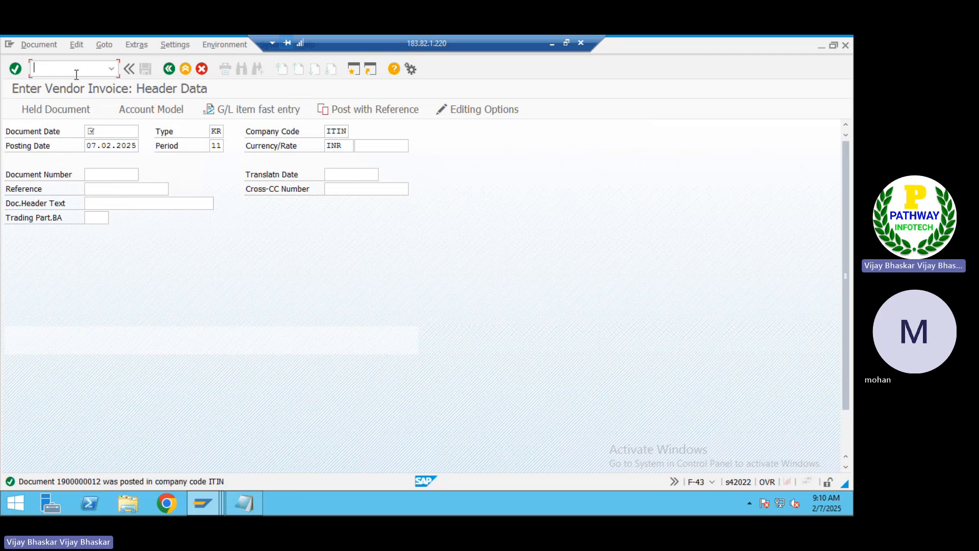
Run FBL1N to list supplier open items, check both invoice amounts, then open a new session
{"action": "type", "text": "/nfbl1n"}
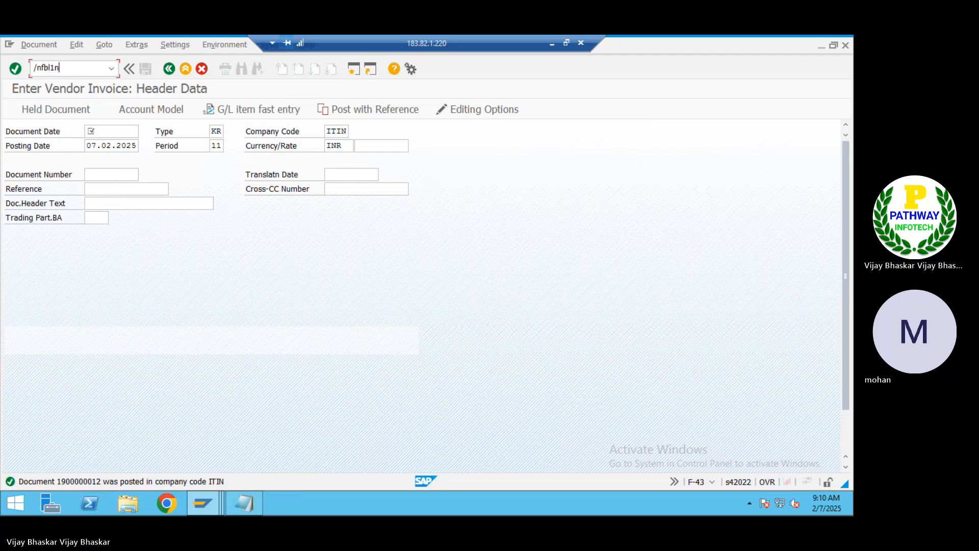
{"action": "key", "text": "Return"}
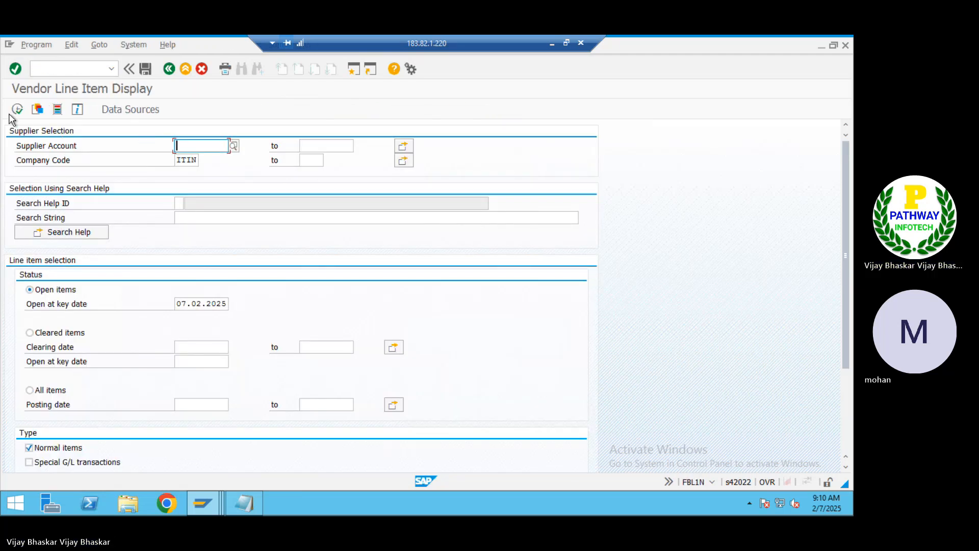
{"action": "left_click", "coordinate": [16, 109]}
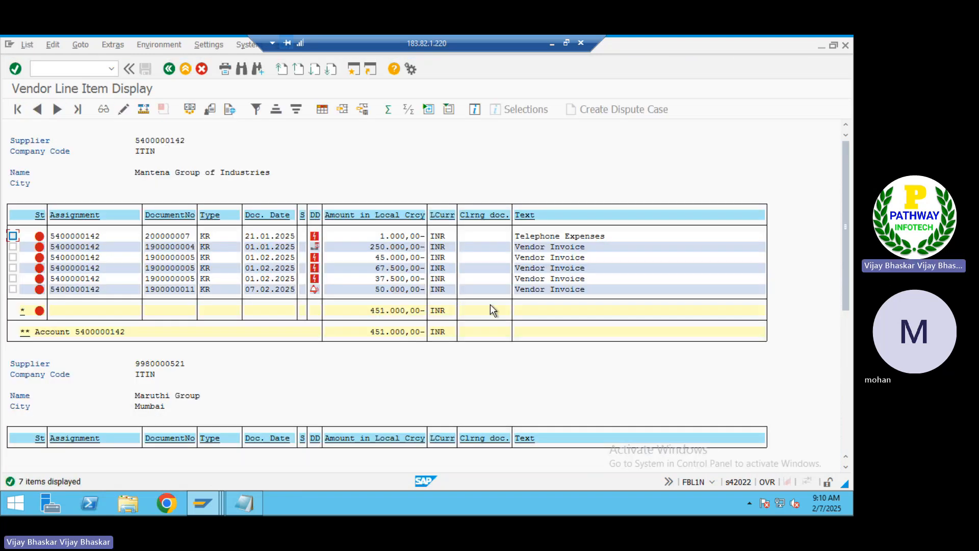
{"action": "left_click", "coordinate": [377, 288]}
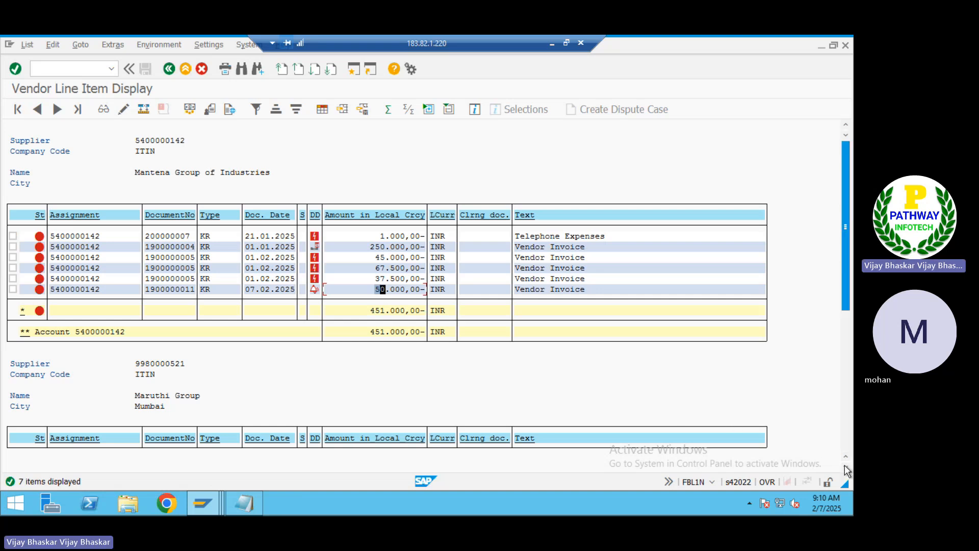
{"action": "scroll", "coordinate": [846, 470], "scroll_direction": "down", "scroll_amount": 3}
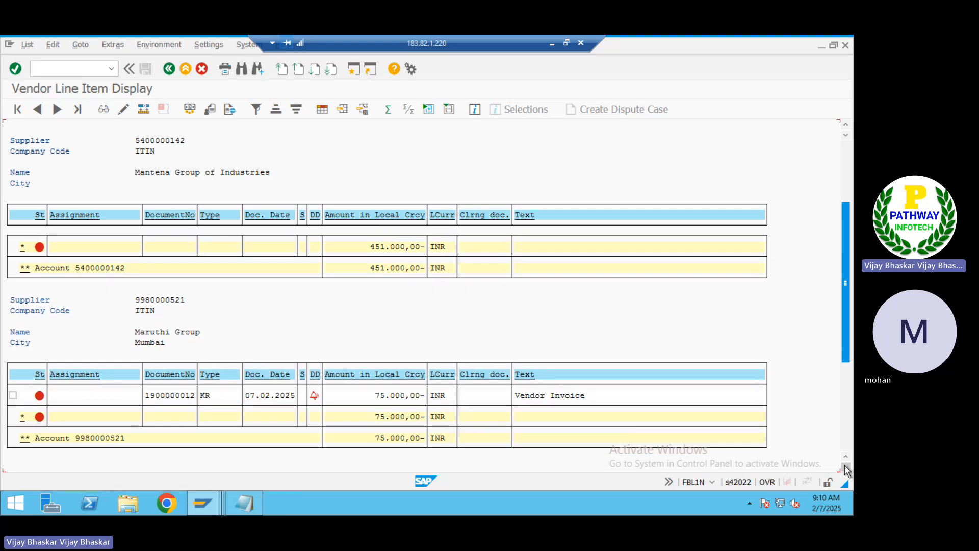
{"action": "scroll", "coordinate": [846, 469], "scroll_direction": "down", "scroll_amount": 1}
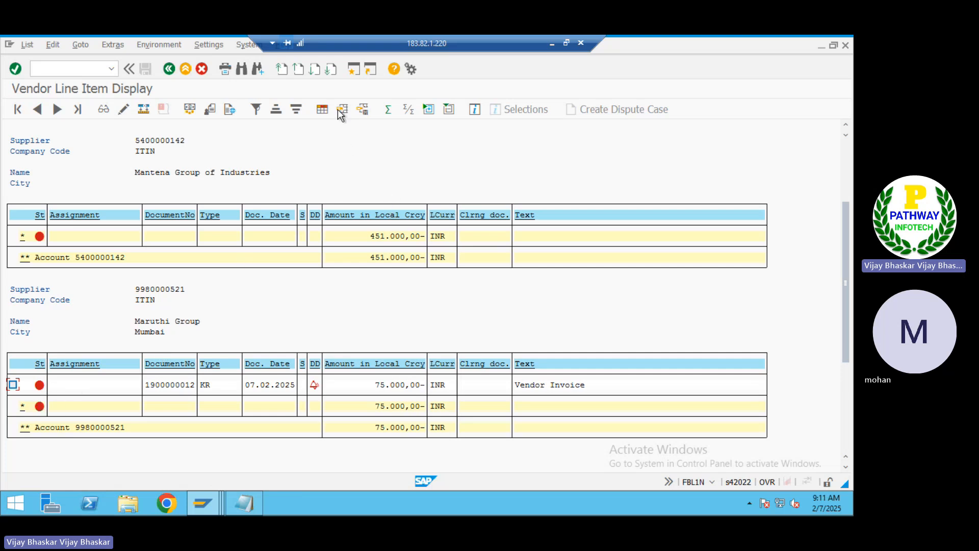
{"action": "left_click", "coordinate": [352, 68]}
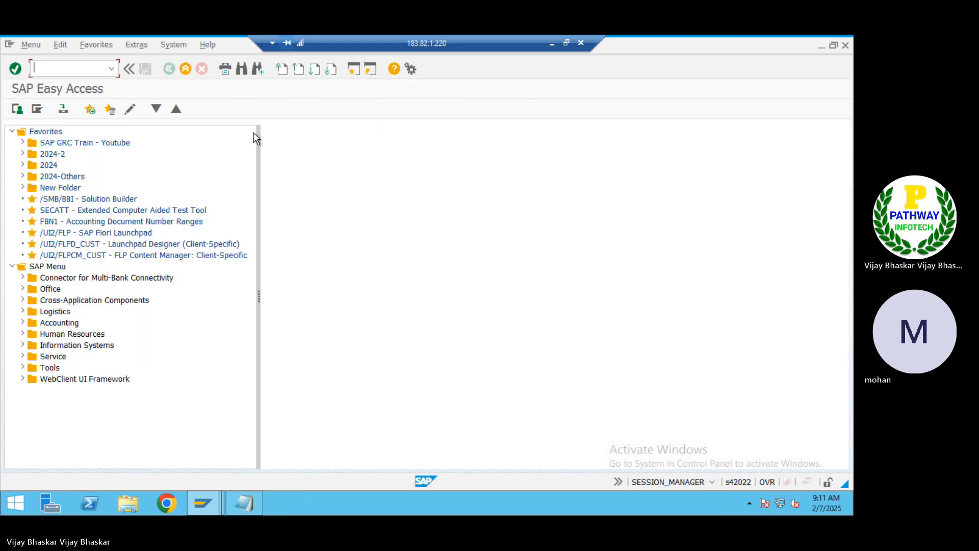
Start an F110 payment run dated 07.02.2025 with identification ITI05
{"action": "type", "text": "f110"}
{"action": "key", "text": "Return"}
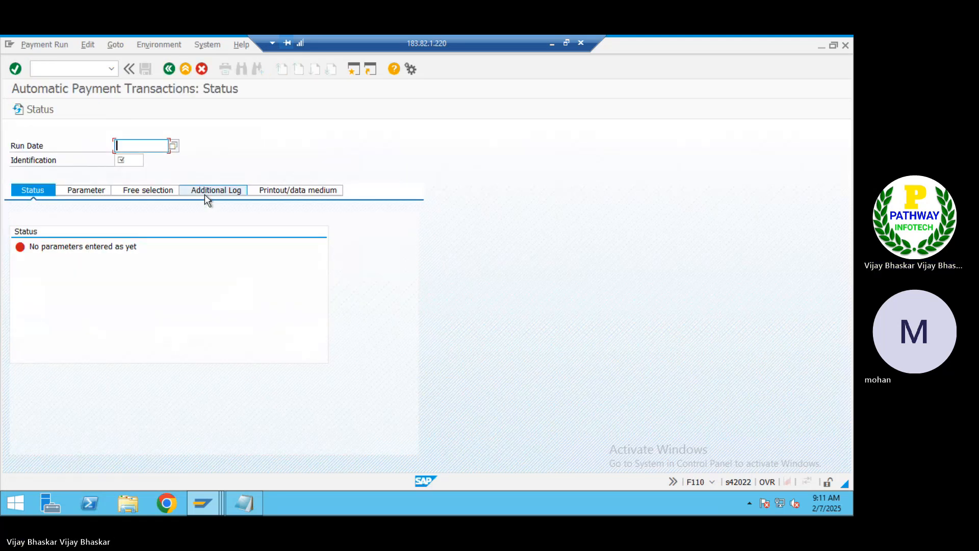
{"action": "type", "text": "07"}
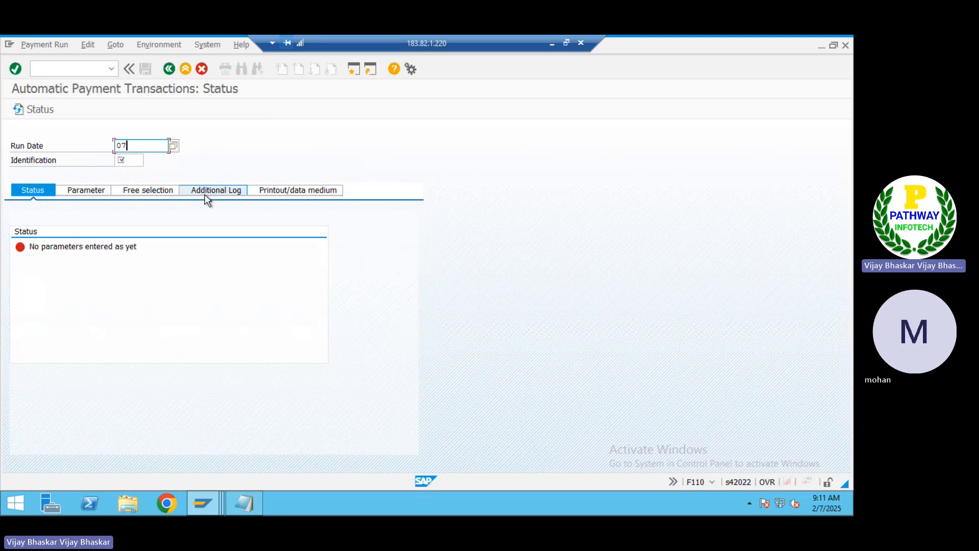
{"action": "type", "text": "0220255"}
{"action": "key", "text": "BackSpace"}
{"action": "key", "text": "BackSpace"}
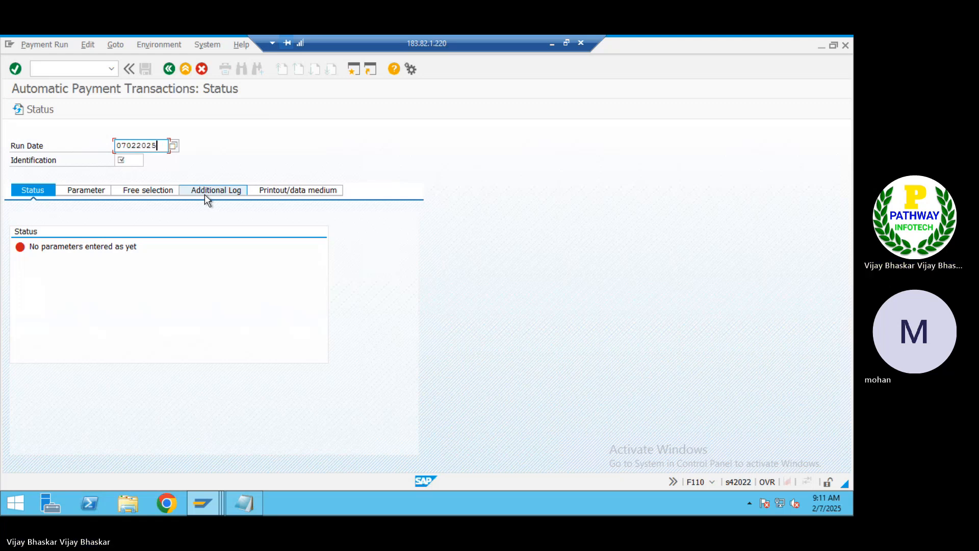
{"action": "type", "text": "5"}
{"action": "key", "text": "Tab"}
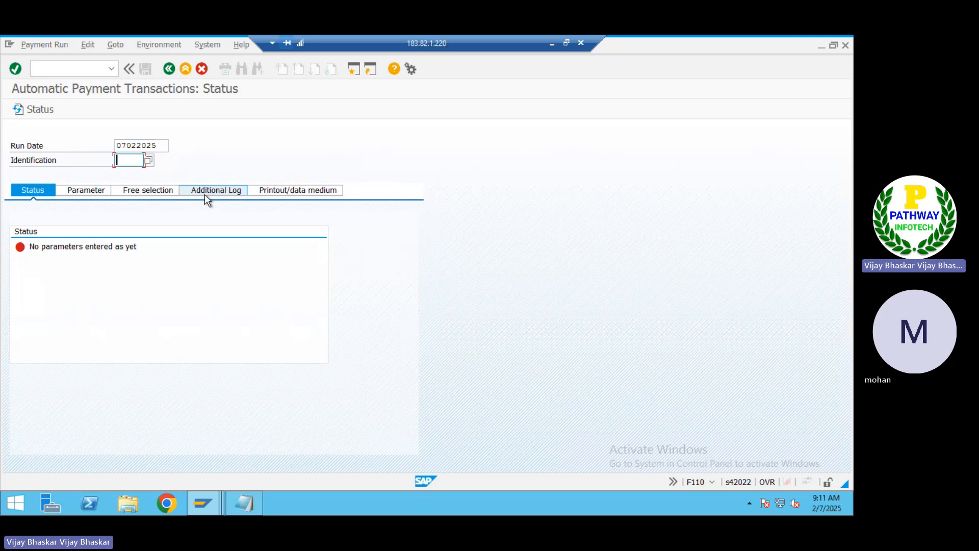
{"action": "type", "text": "I"}
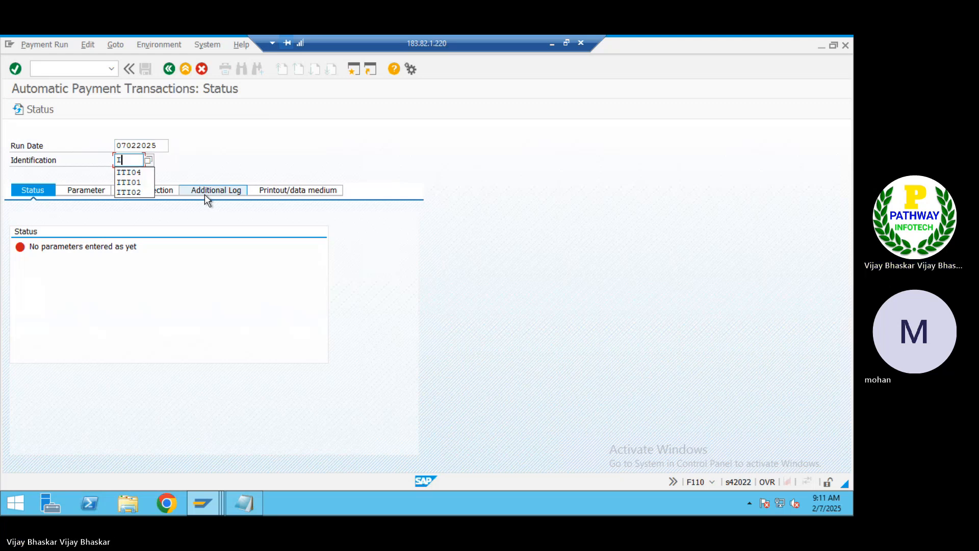
{"action": "key", "text": "Down"}
{"action": "key", "text": "Return"}
{"action": "key", "text": "BackSpace"}
{"action": "type", "text": "5"}
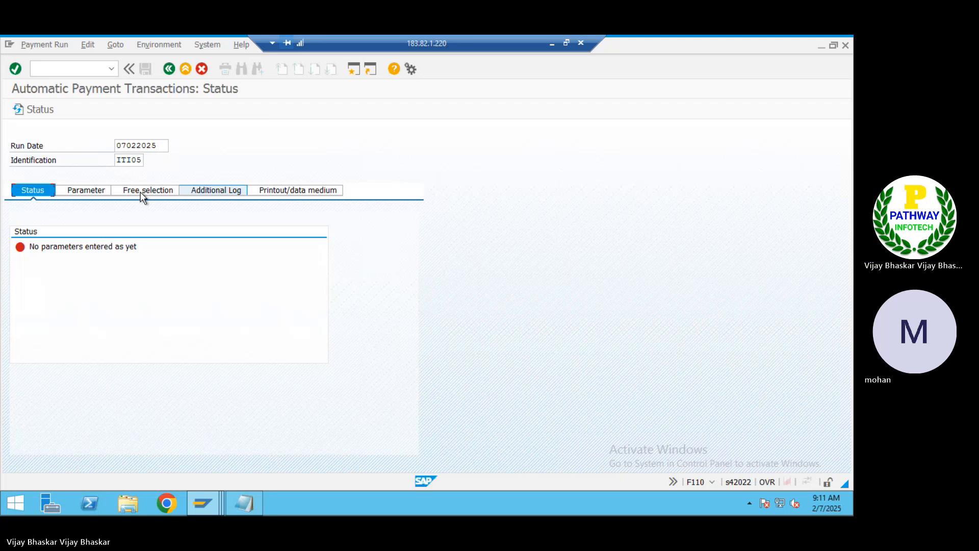
Set the run parameters to company code ITIN and payment method W1, then open another session
{"action": "left_click", "coordinate": [85, 195]}
{"action": "left_click", "coordinate": [47, 275]}
{"action": "type", "text": "I"}
{"action": "key", "text": "Down"}
{"action": "key", "text": "Return"}
{"action": "key", "text": "Tab"}
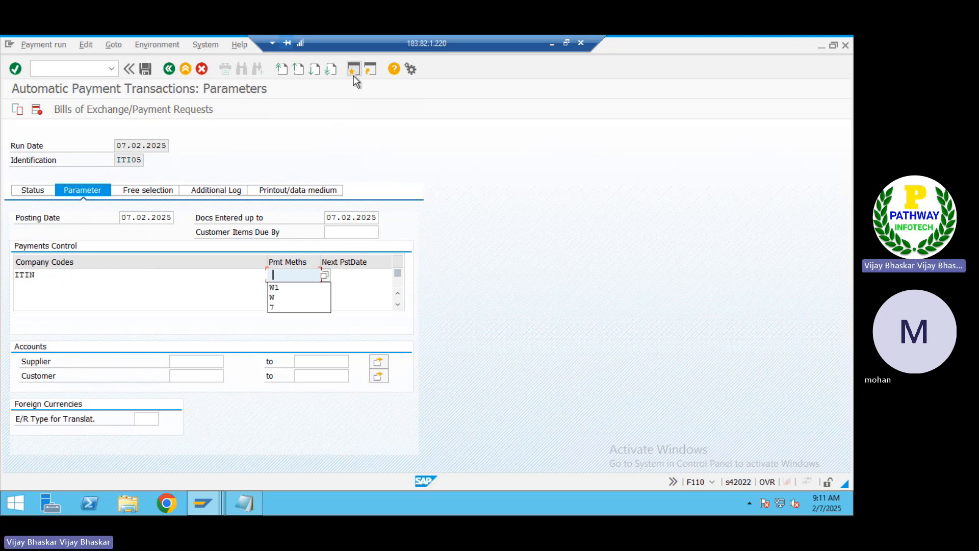
{"action": "key", "text": "Down"}
{"action": "key", "text": "Return"}
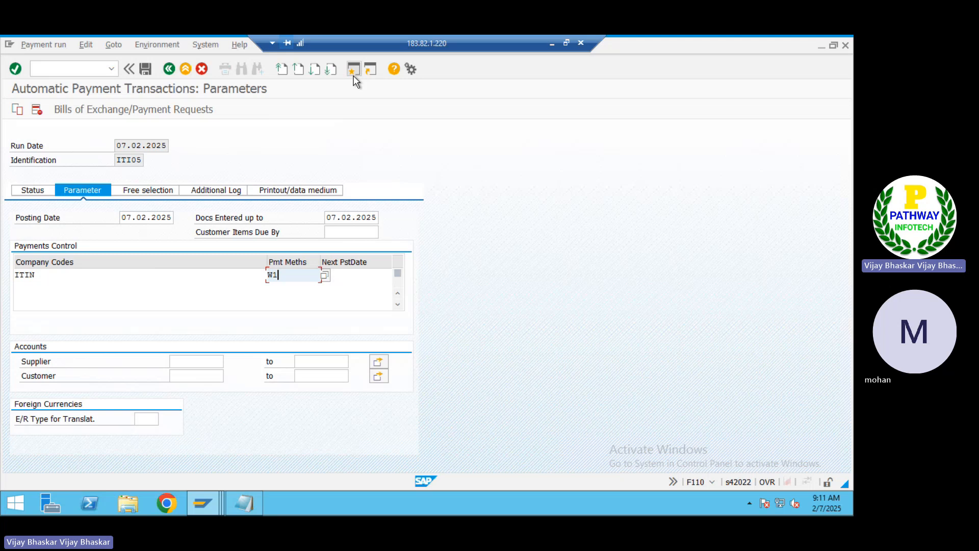
{"action": "left_click", "coordinate": [353, 69]}
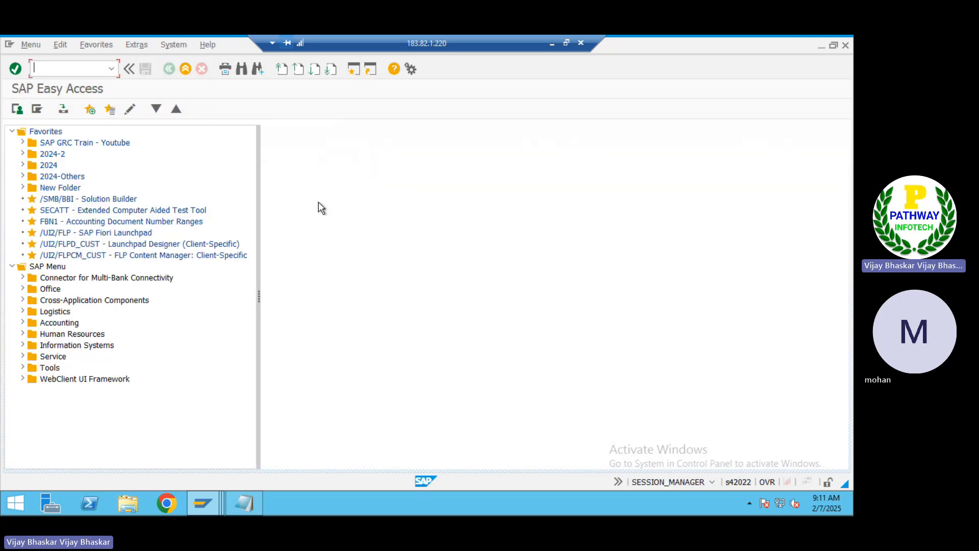
In FBZP bank determination, view ITIN's KOTAK bank accounts, then return to the payment run
{"action": "type", "text": "fbzp"}
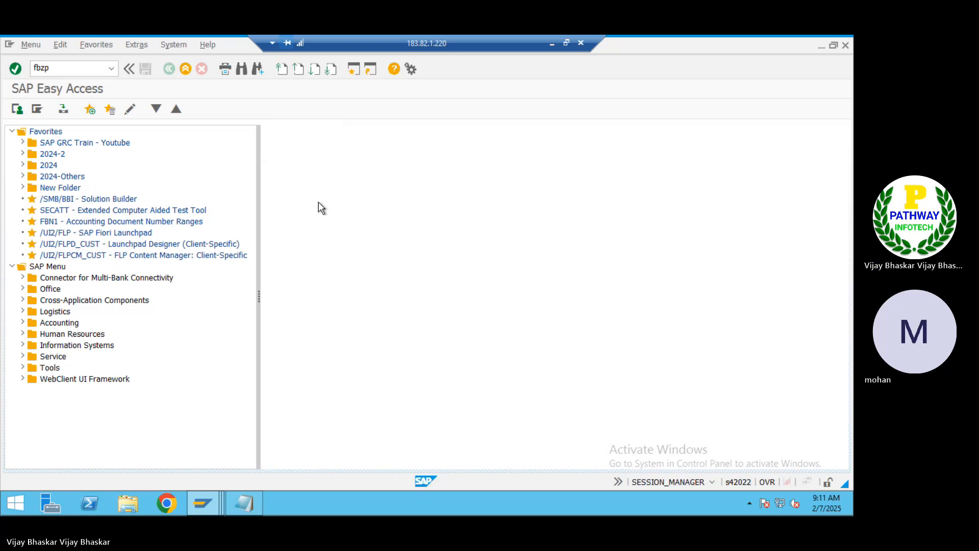
{"action": "key", "text": "Return"}
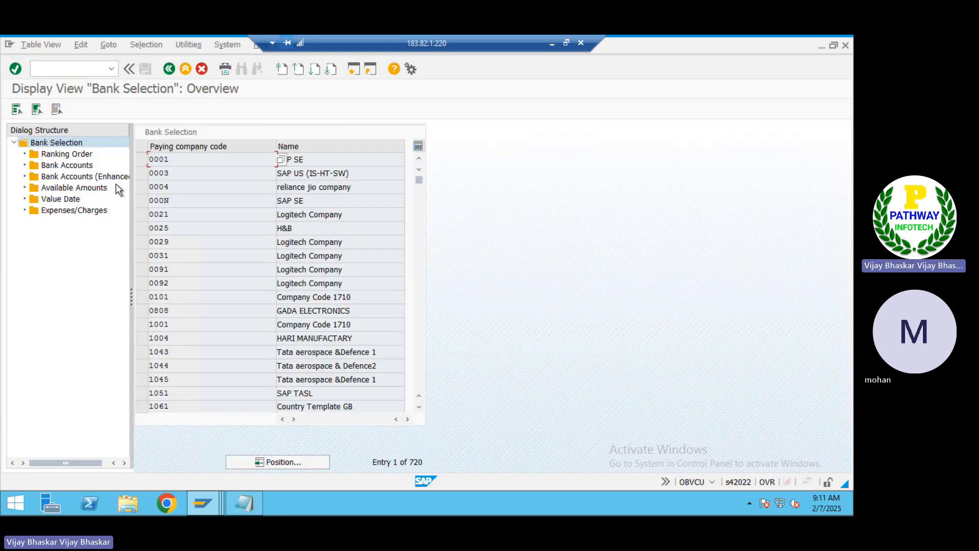
{"action": "left_click", "coordinate": [275, 461]}
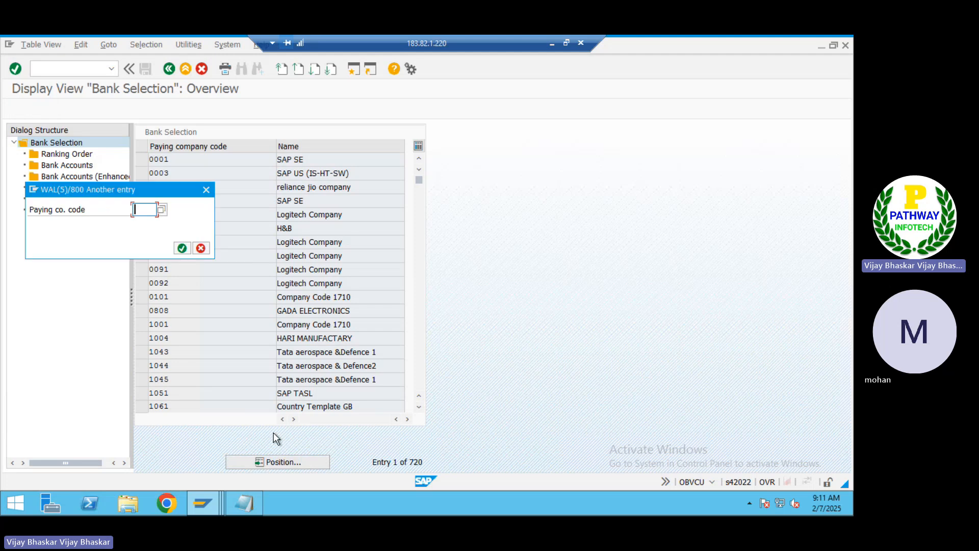
{"action": "type", "text": "ITIN"}
{"action": "key", "text": "Return"}
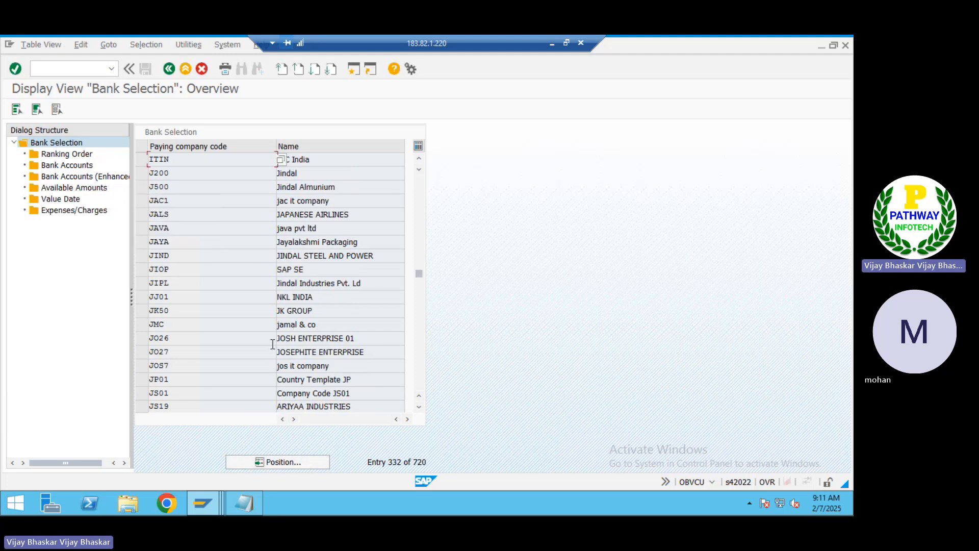
{"action": "left_click", "coordinate": [142, 163]}
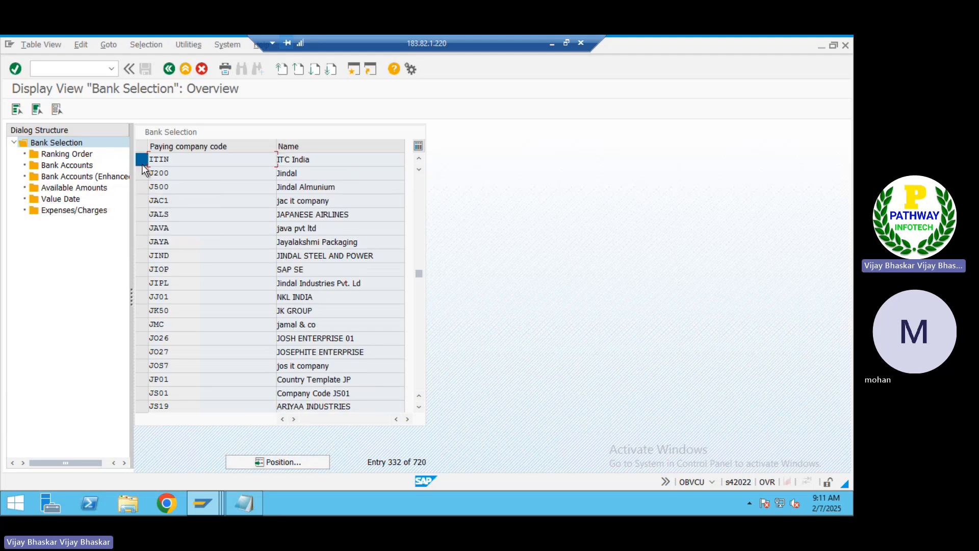
{"action": "double_click", "coordinate": [81, 165]}
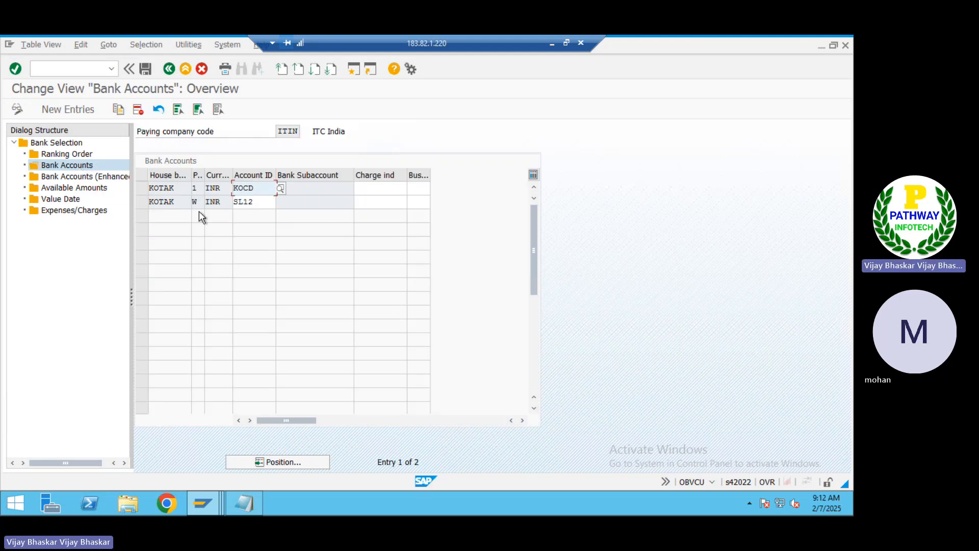
{"action": "key", "text": "alt+Tab"}
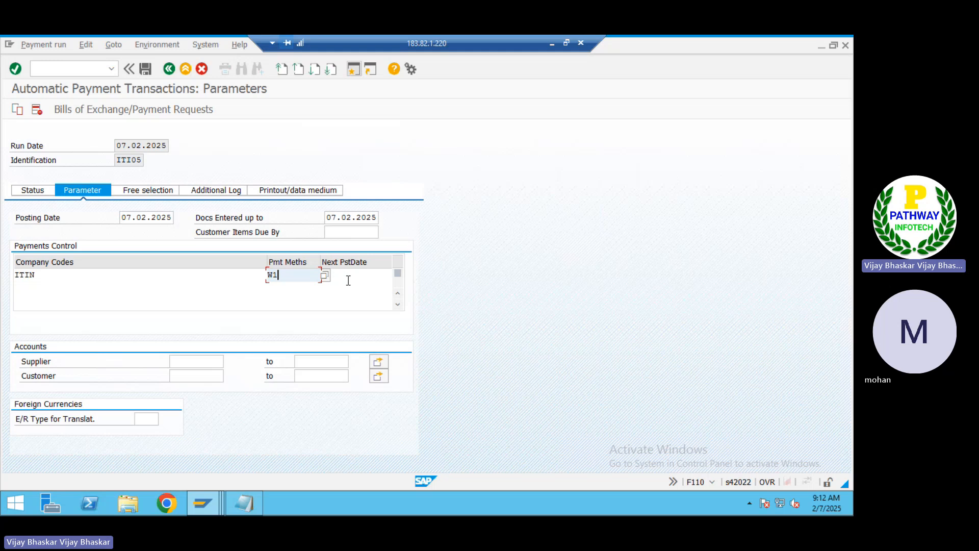
Enter next posting date 08.02.2025 for the payment run
{"action": "left_click", "coordinate": [347, 272]}
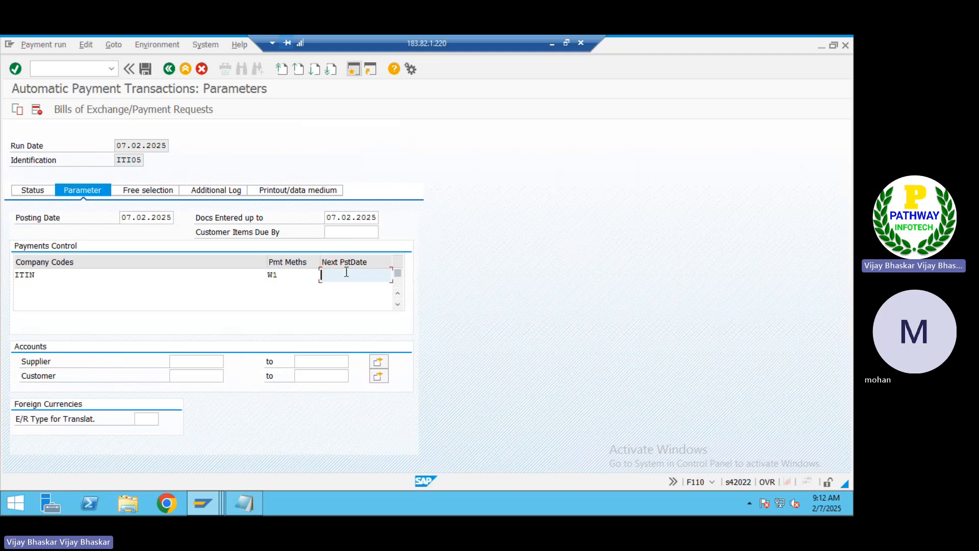
{"action": "left_click", "coordinate": [346, 272]}
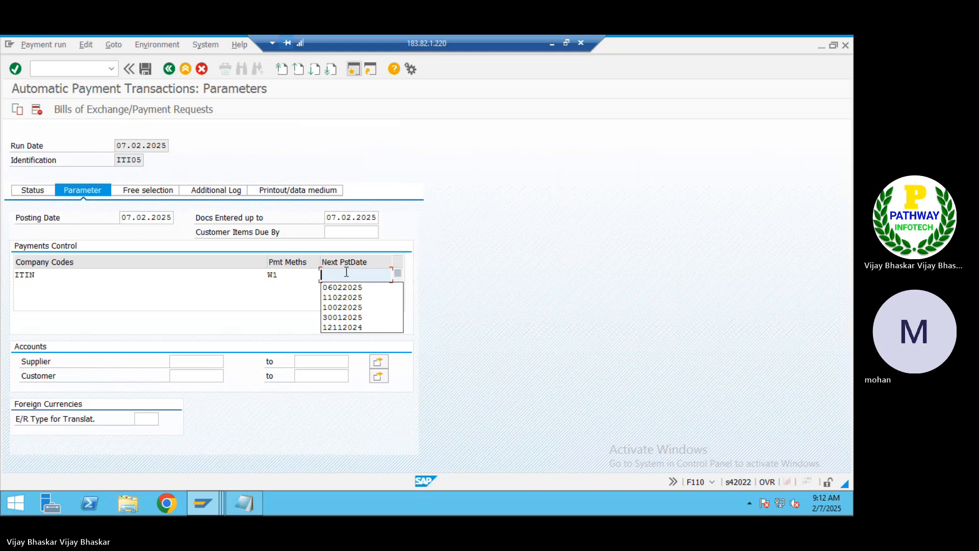
{"action": "type", "text": "0"}
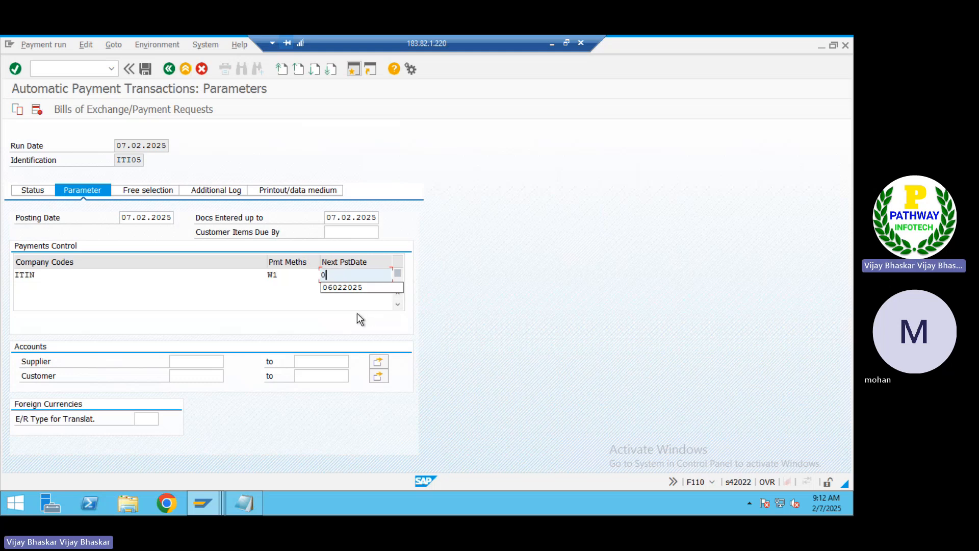
{"action": "type", "text": "802"}
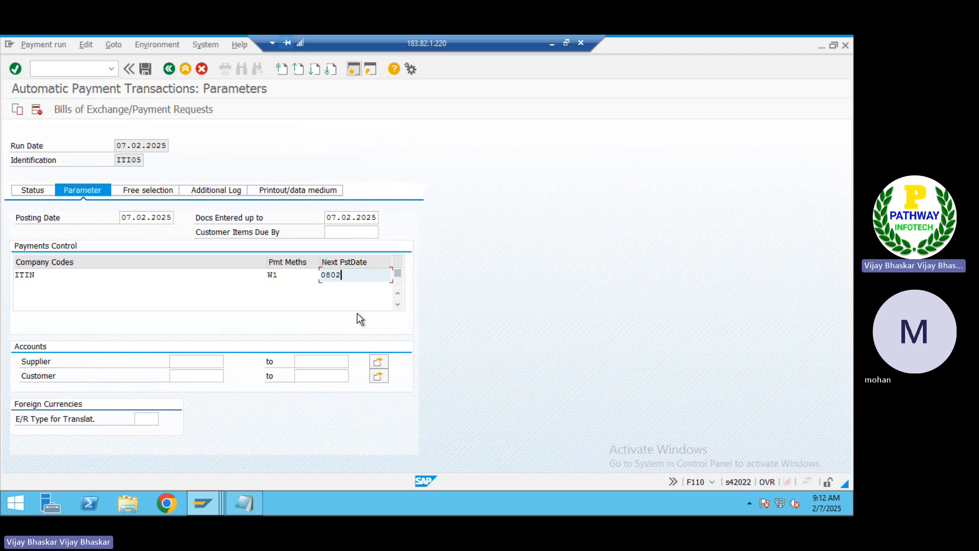
{"action": "type", "text": "2025"}
{"action": "left_click", "coordinate": [214, 363]}
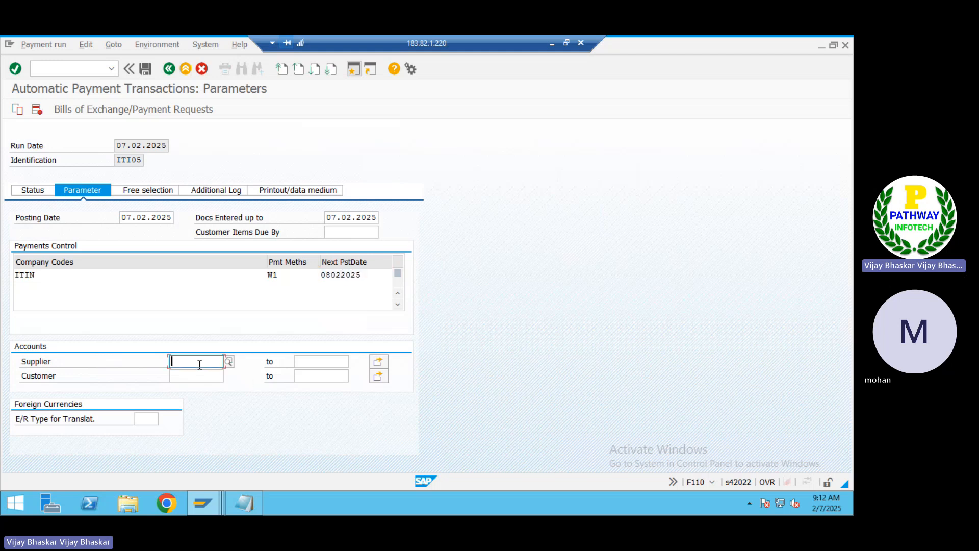
{"action": "left_click", "coordinate": [378, 362]}
{"action": "key", "text": "alt+Tab"}
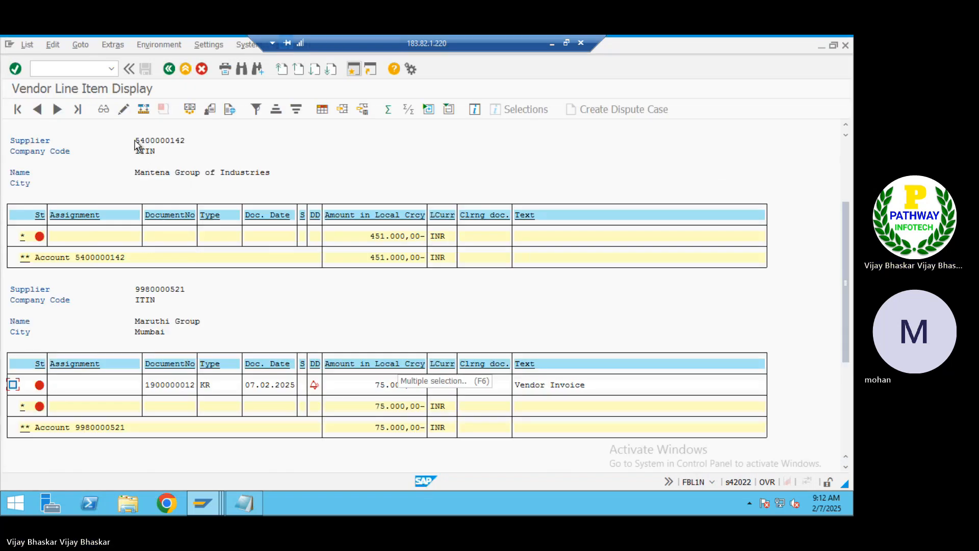
{"action": "left_click_drag", "start_coordinate": [137, 145], "coordinate": [192, 149]}
{"action": "key", "text": "ctrl+c"}
{"action": "key", "text": "alt+Tab"}
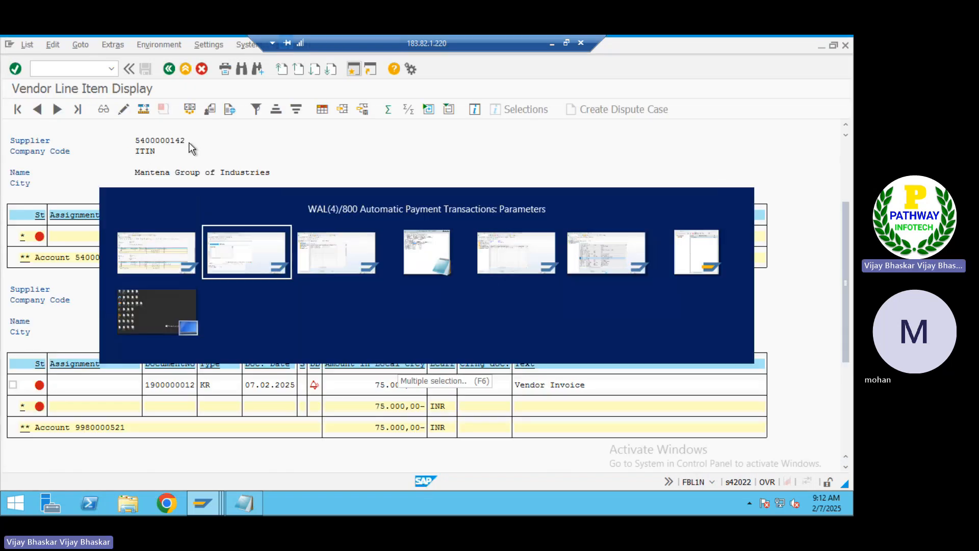
{"action": "key", "text": "ctrl+v"}
{"action": "key", "text": "Down"}
{"action": "key", "text": "alt+Tab"}
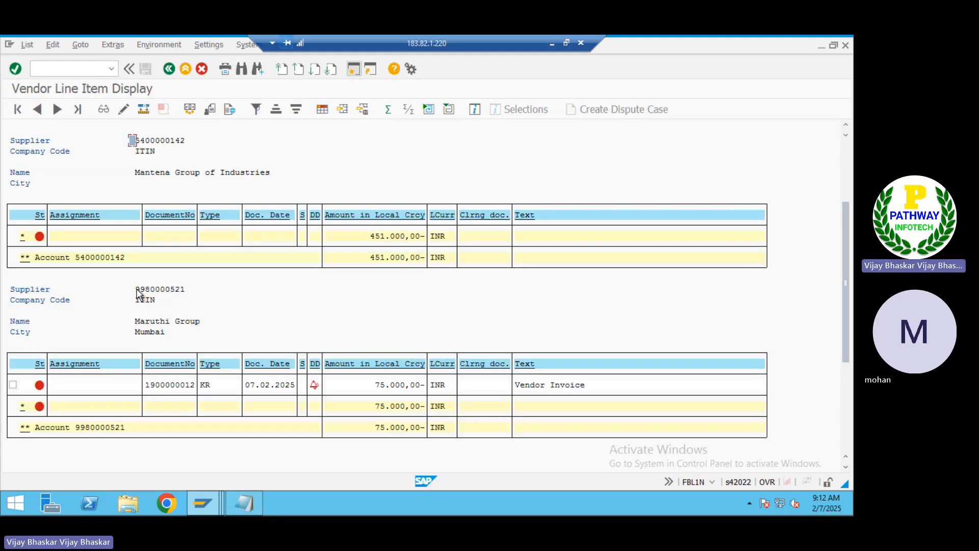
{"action": "left_click_drag", "start_coordinate": [135, 288], "coordinate": [184, 294]}
{"action": "key", "text": "ctrl+c"}
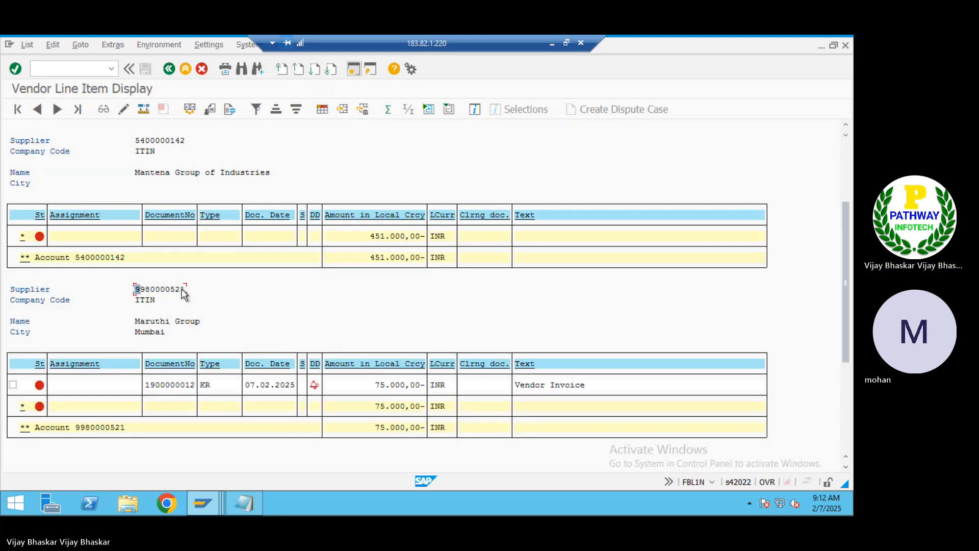
{"action": "key", "text": "alt+Tab"}
{"action": "key", "text": "ctrl+v"}
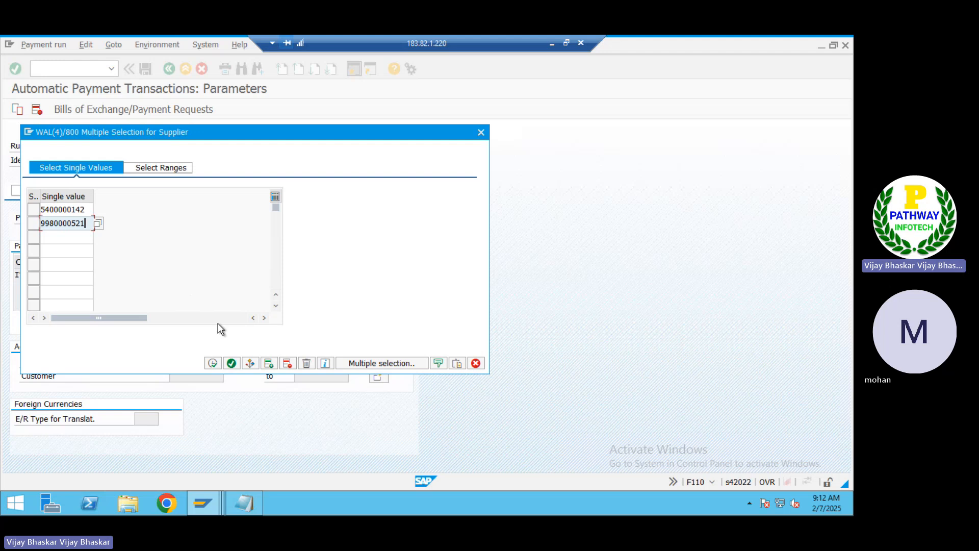
{"action": "left_click", "coordinate": [212, 363]}
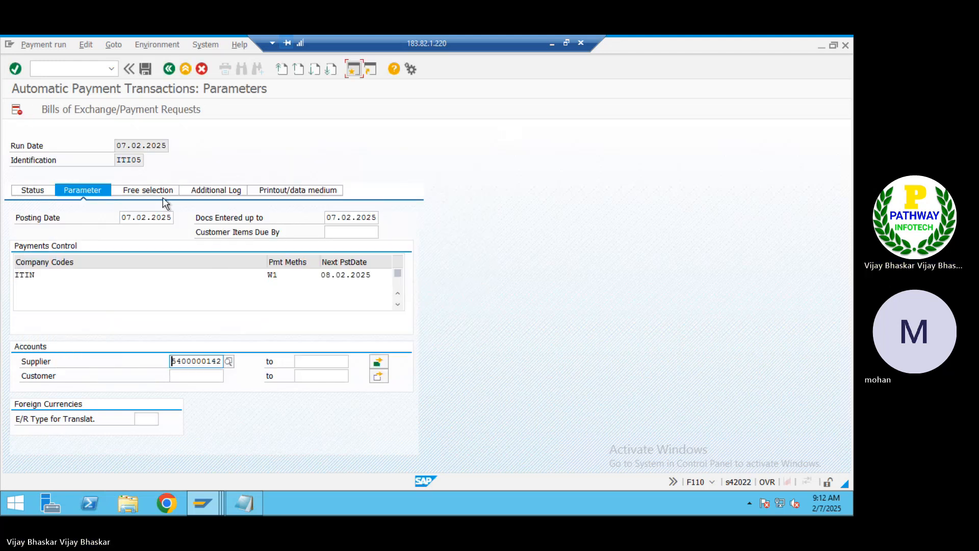
Choose Document Number as the free selection field
{"action": "left_click", "coordinate": [157, 191]}
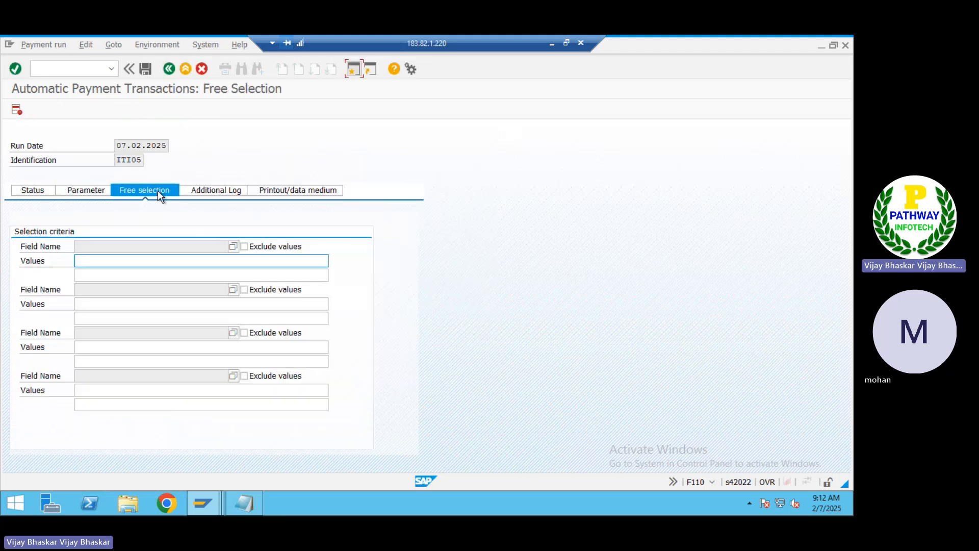
{"action": "left_click", "coordinate": [233, 247]}
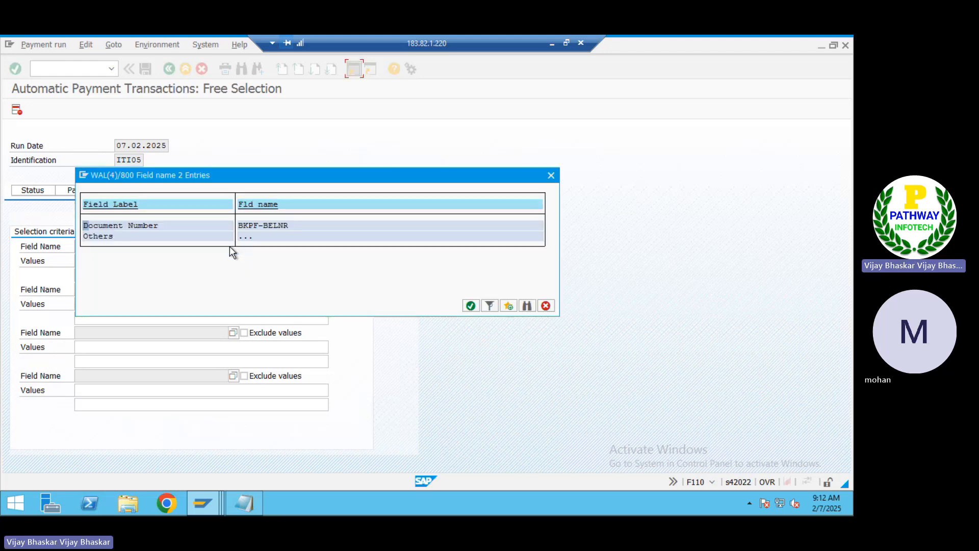
{"action": "double_click", "coordinate": [115, 225]}
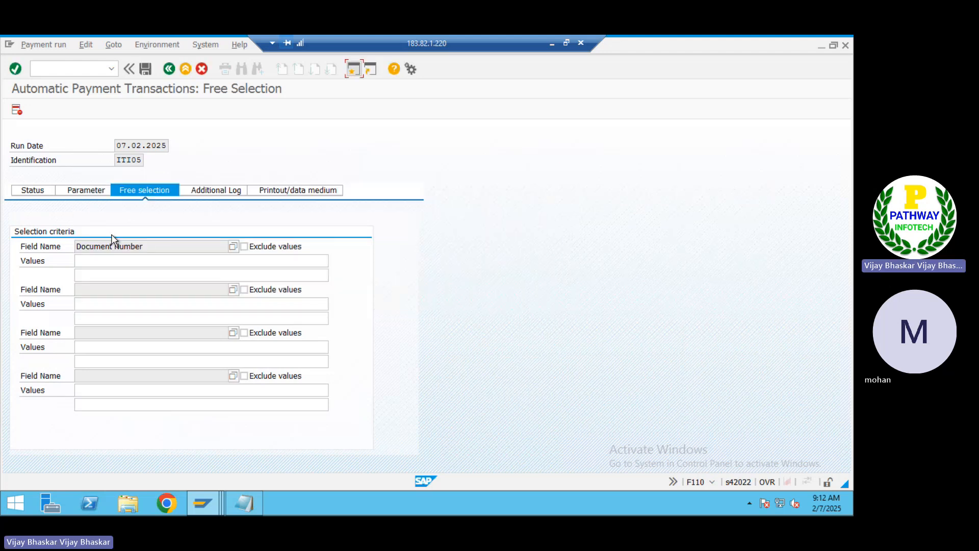
{"action": "left_click", "coordinate": [87, 262]}
{"action": "key", "text": "alt+Tab"}
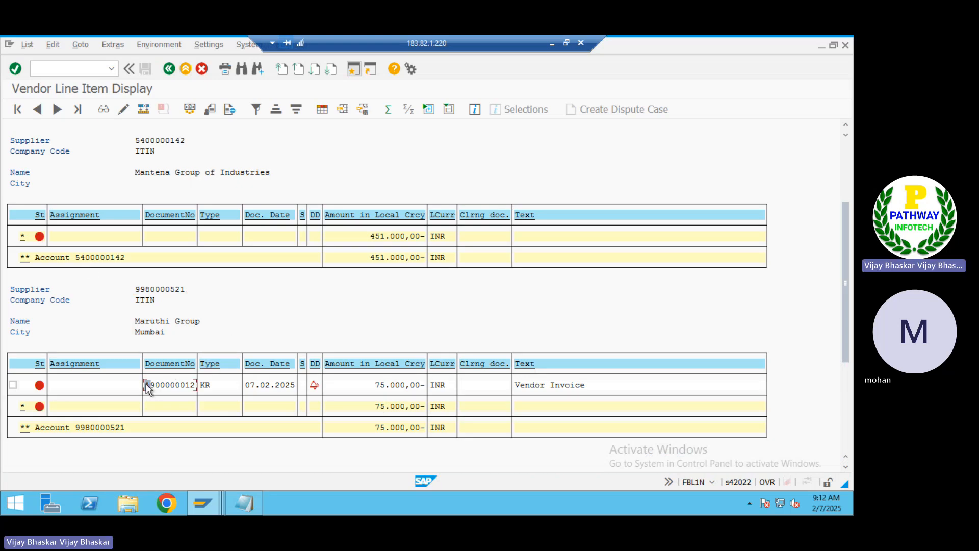
{"action": "left_click_drag", "start_coordinate": [146, 384], "coordinate": [194, 389]}
{"action": "key", "text": "ctrl+c"}
{"action": "key", "text": "alt+Tab"}
{"action": "key", "text": "ctrl+v"}
{"action": "type", "text": ","}
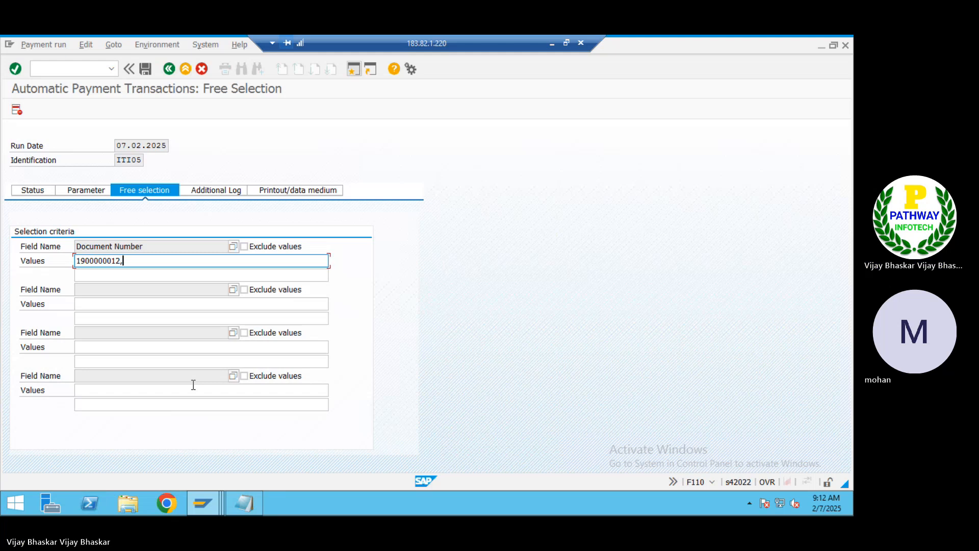
{"action": "key", "text": "alt+Tab"}
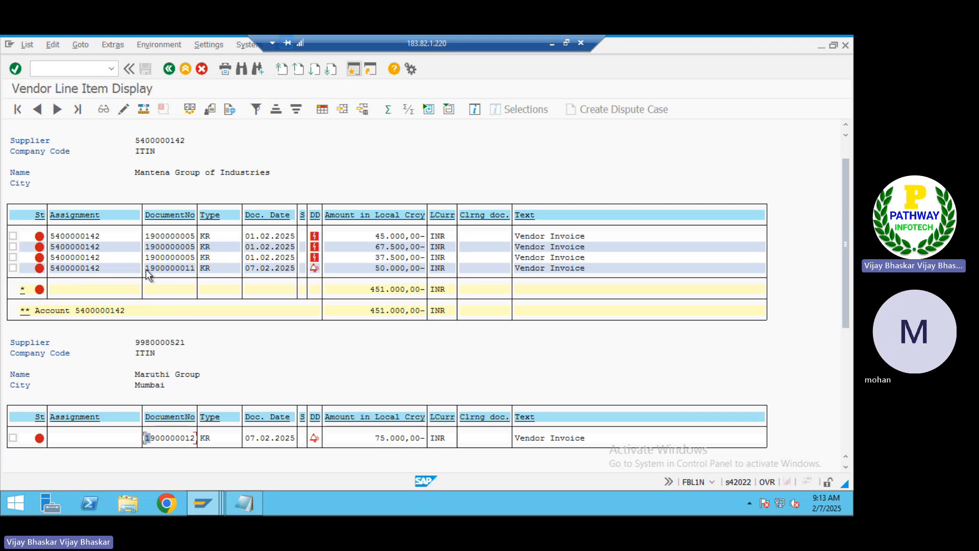
{"action": "left_click_drag", "start_coordinate": [145, 268], "coordinate": [174, 268]}
{"action": "key", "text": "ctrl+c"}
{"action": "key", "text": "alt+Tab"}
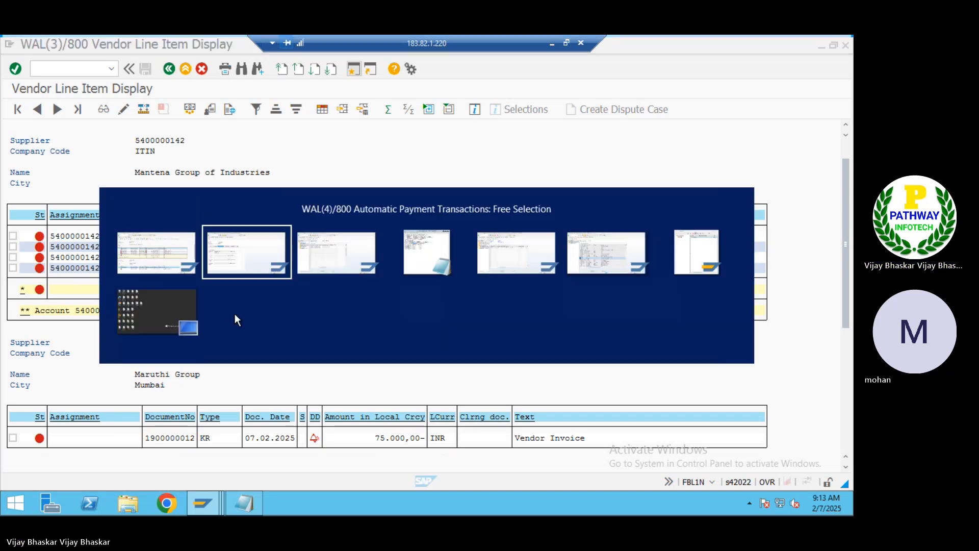
{"action": "key", "text": "ctrl+v"}
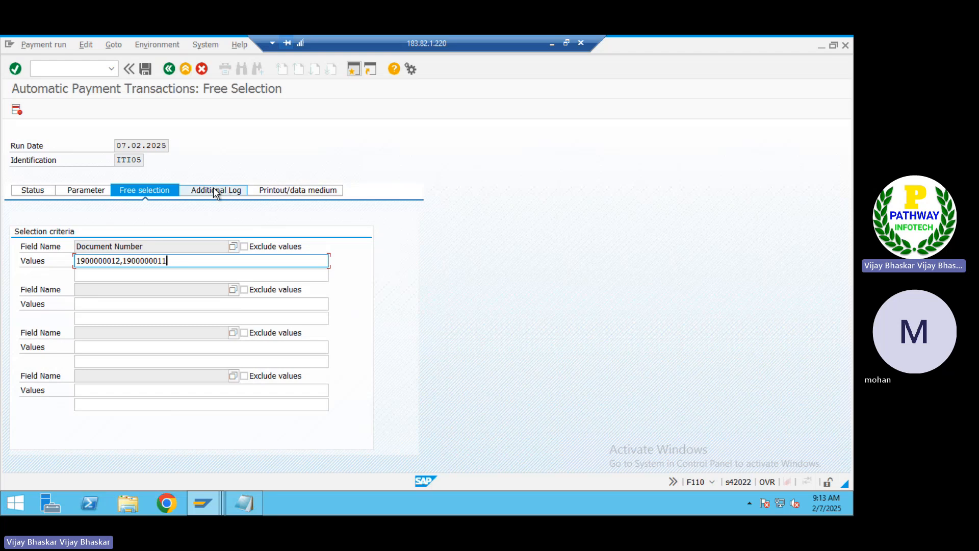
Turn on logging for due date check, payment method selection in all cases, and line items
{"action": "left_click", "coordinate": [214, 192]}
{"action": "left_click", "coordinate": [57, 248]}
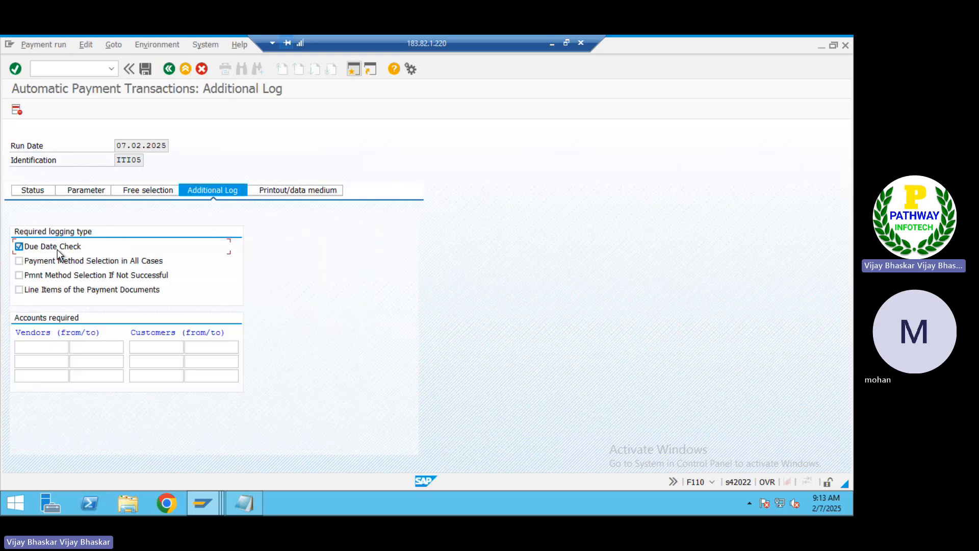
{"action": "left_click", "coordinate": [51, 262]}
{"action": "left_click", "coordinate": [44, 290]}
{"action": "left_click", "coordinate": [40, 349]}
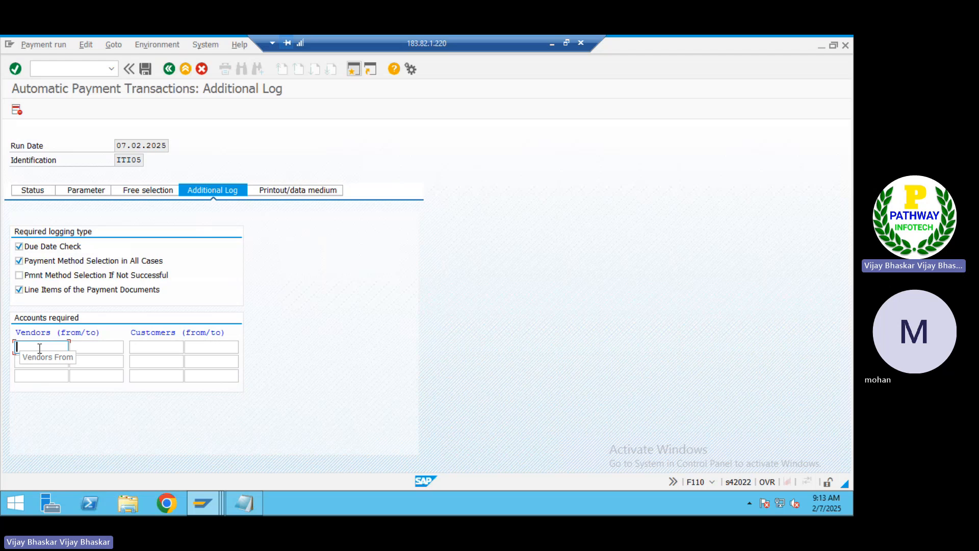
{"action": "key", "text": "alt+Tab"}
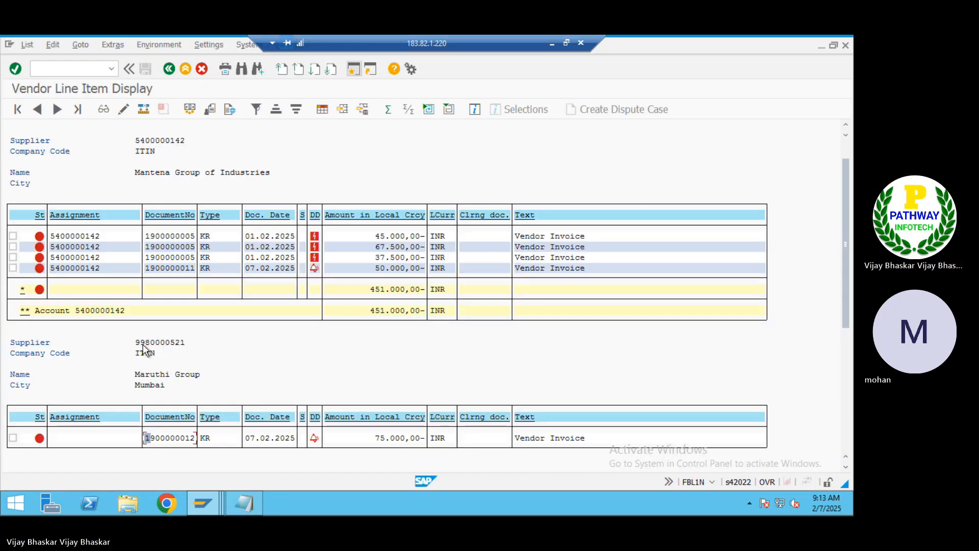
{"action": "left_click", "coordinate": [138, 342]}
{"action": "left_click_drag", "start_coordinate": [137, 345], "coordinate": [188, 341]}
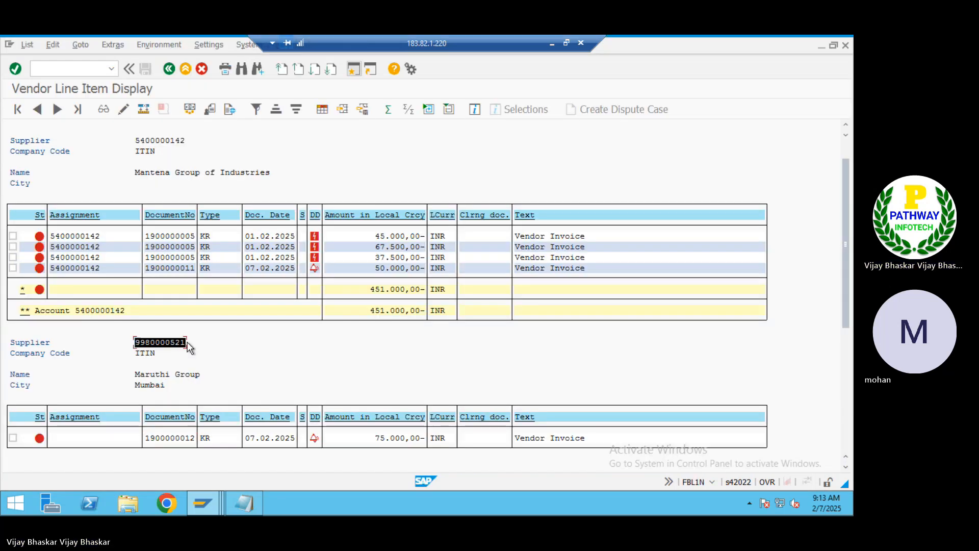
{"action": "key", "text": "ctrl+c"}
{"action": "key", "text": "alt+Tab"}
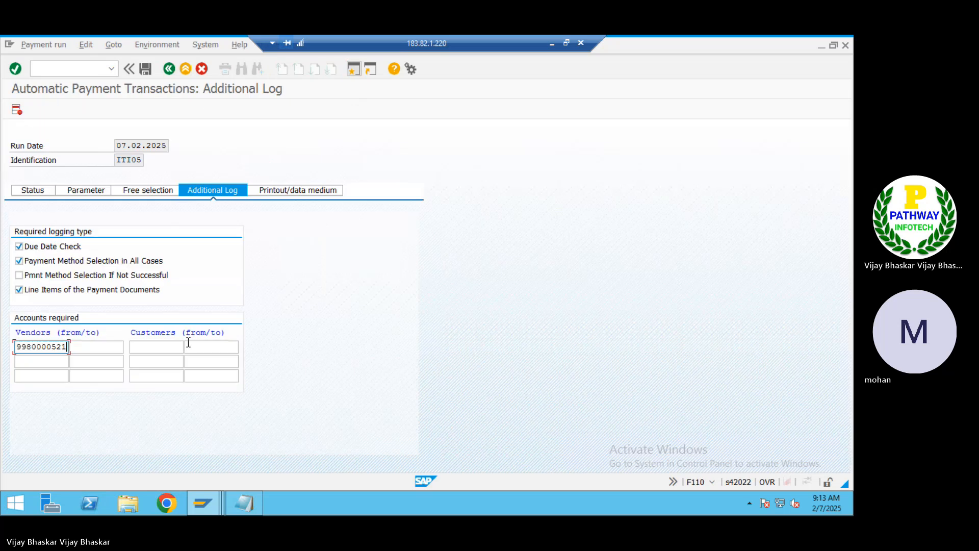
{"action": "key", "text": "Down"}
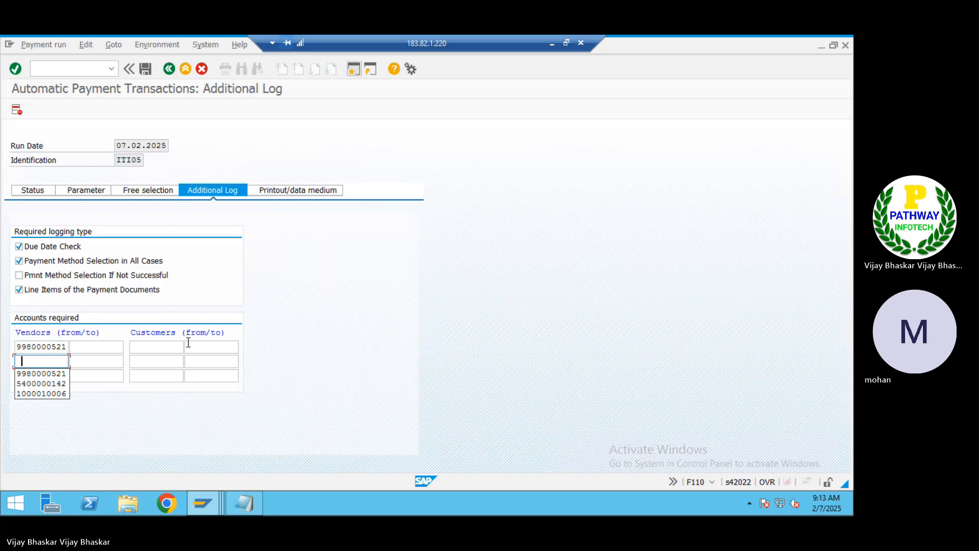
{"action": "key", "text": "Down"}
{"action": "key", "text": "Down"}
{"action": "key", "text": "Return"}
{"action": "key", "text": "Return"}
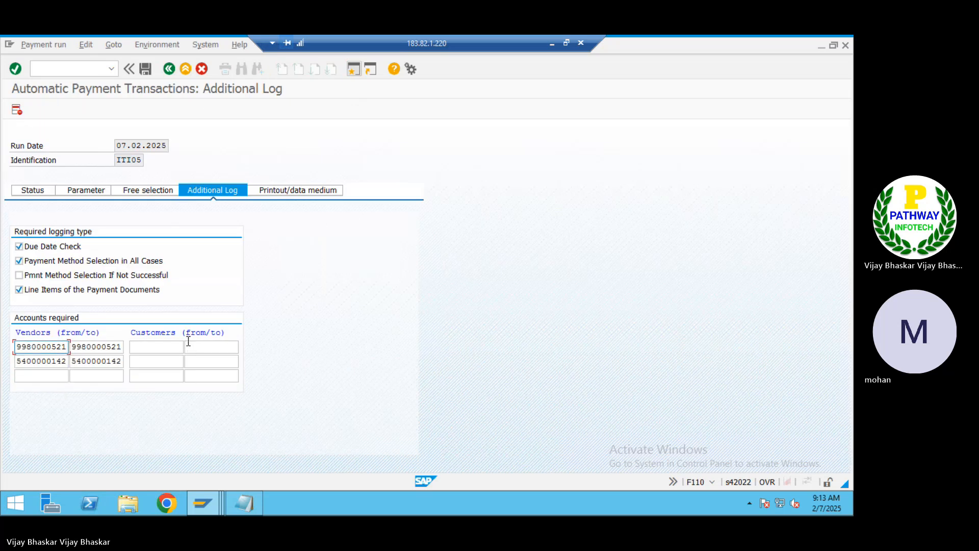
{"action": "left_click", "coordinate": [144, 72]}
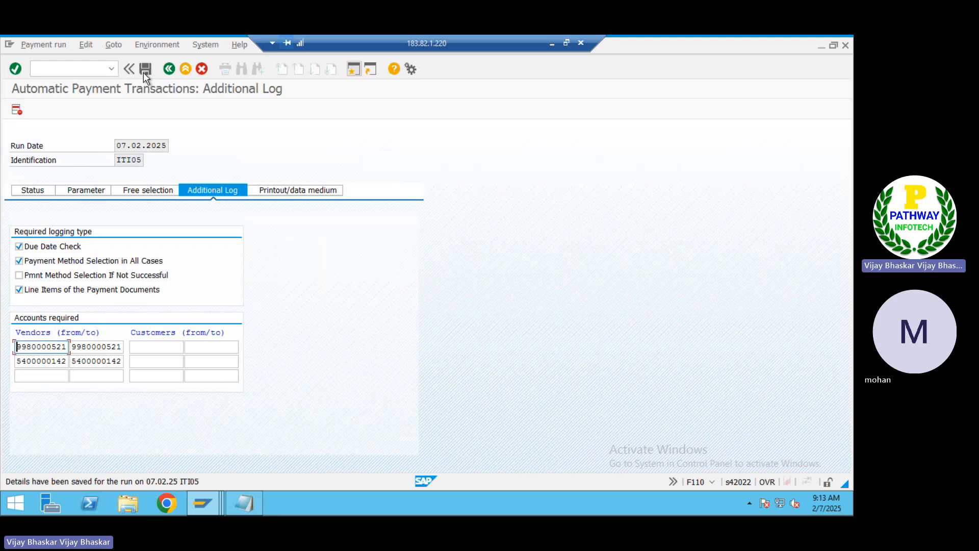
{"action": "left_click", "coordinate": [143, 72]}
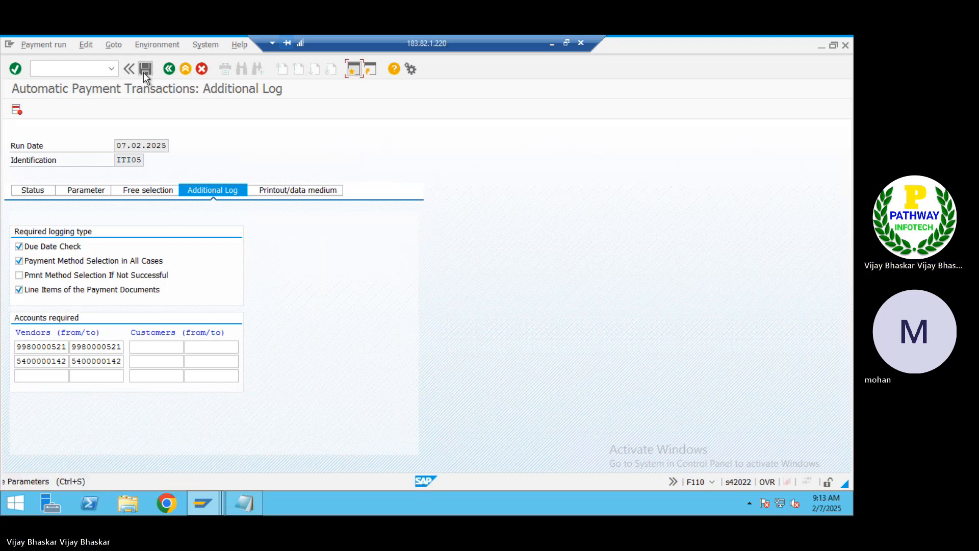
Schedule the ITI05 payment proposal to start immediately and refresh until 'Payment proposal has been created' shows
{"action": "left_click", "coordinate": [33, 192]}
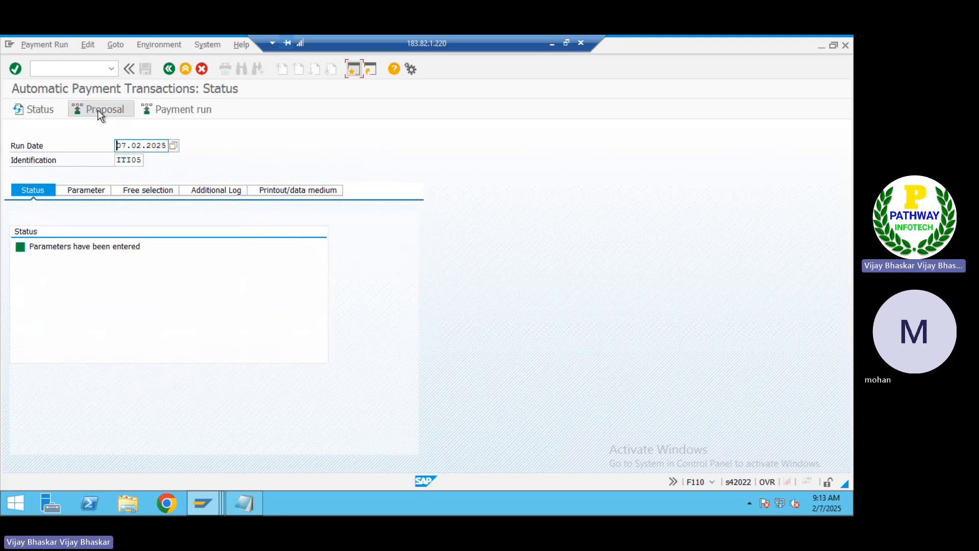
{"action": "left_click", "coordinate": [101, 114]}
{"action": "left_click", "coordinate": [237, 268]}
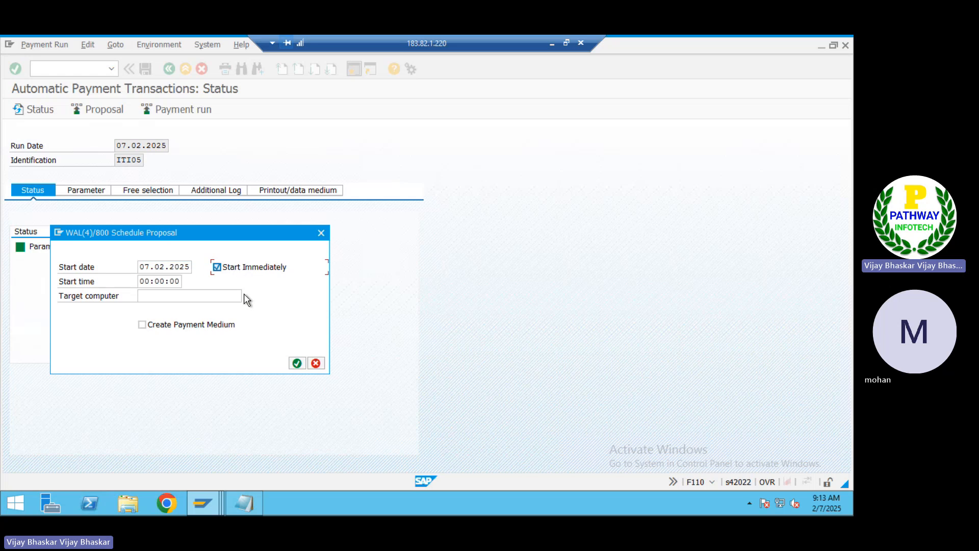
{"action": "left_click", "coordinate": [299, 368]}
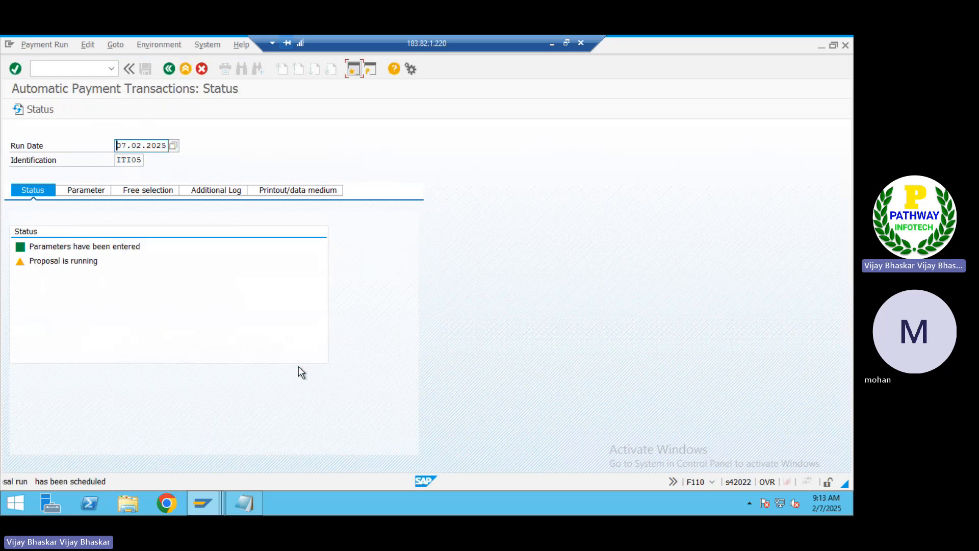
{"action": "left_click", "coordinate": [42, 113]}
{"action": "left_click", "coordinate": [41, 110]}
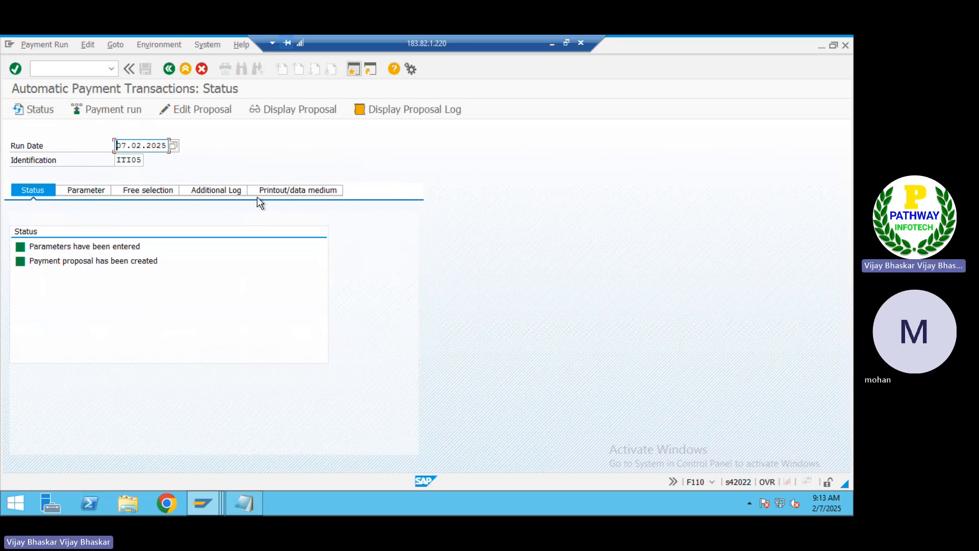
{"action": "left_click", "coordinate": [552, 46]}
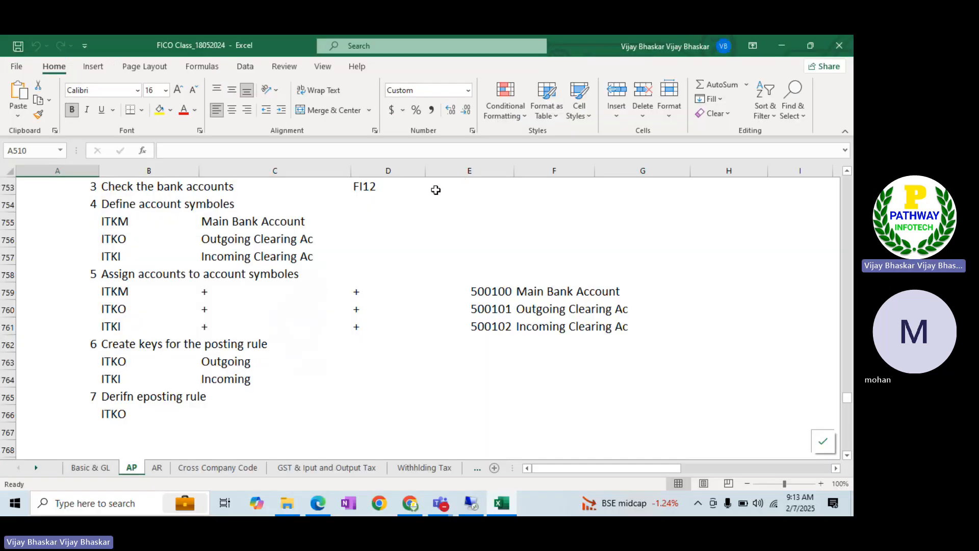
Bring the meeting call window forward and unmute the microphone
{"action": "mouse_move", "coordinate": [451, 502]}
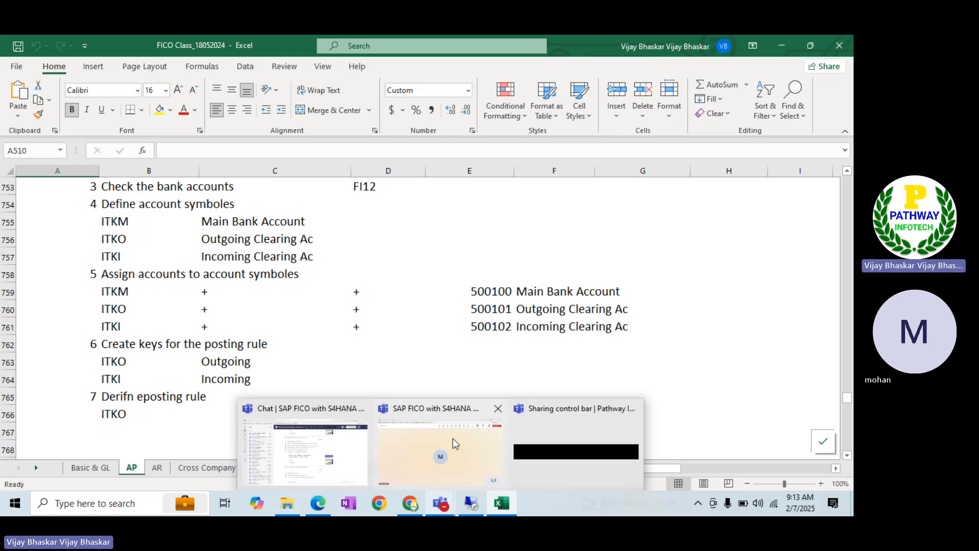
{"action": "left_click", "coordinate": [453, 438]}
{"action": "left_click", "coordinate": [716, 82]}
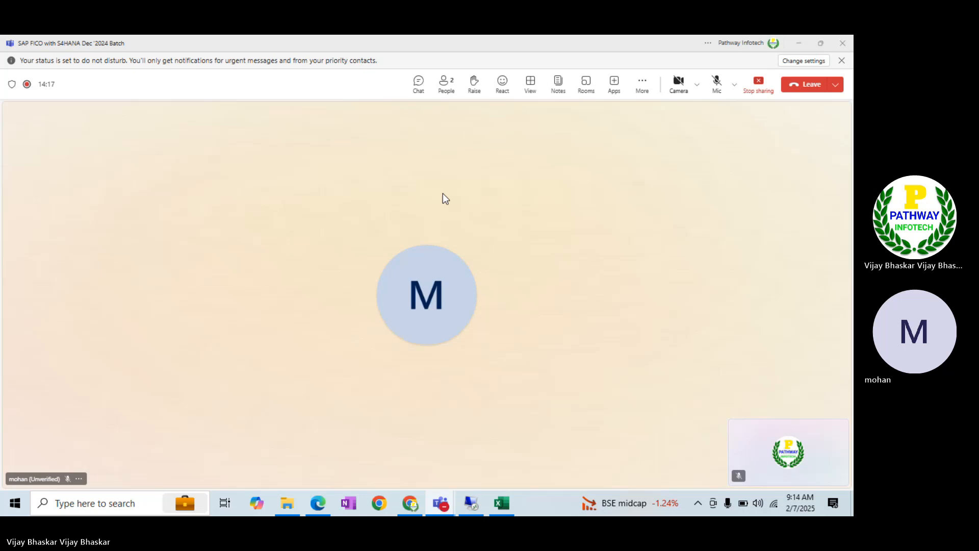
{"action": "left_click", "coordinate": [715, 89]}
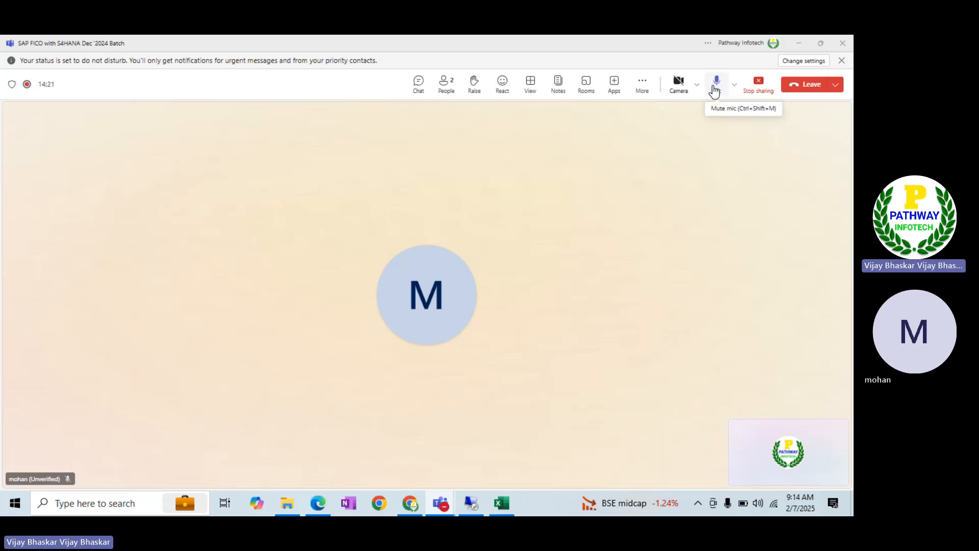
Switch past the Excel notes back to the SAP status screen for payment run ITI05
{"action": "key", "text": "alt+Tab"}
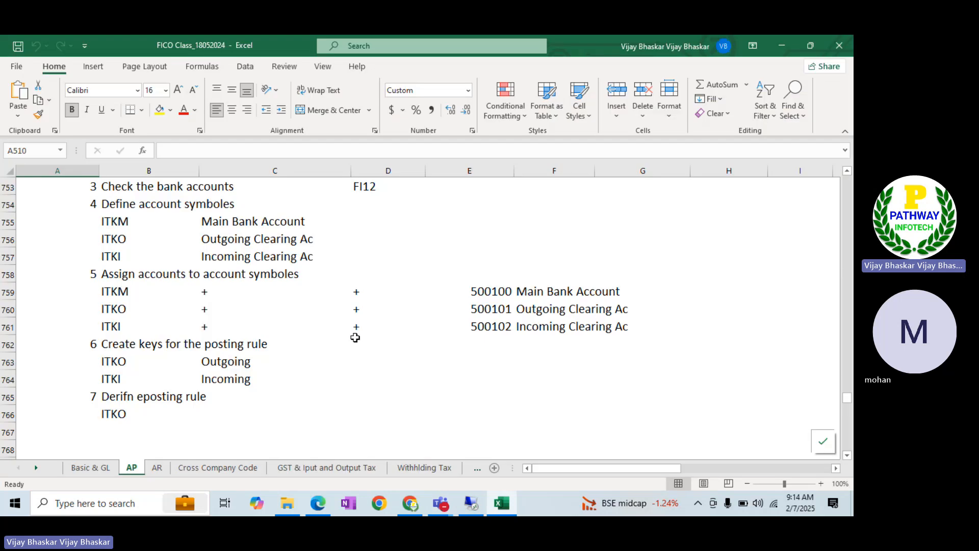
{"action": "key", "text": "alt+Tab"}
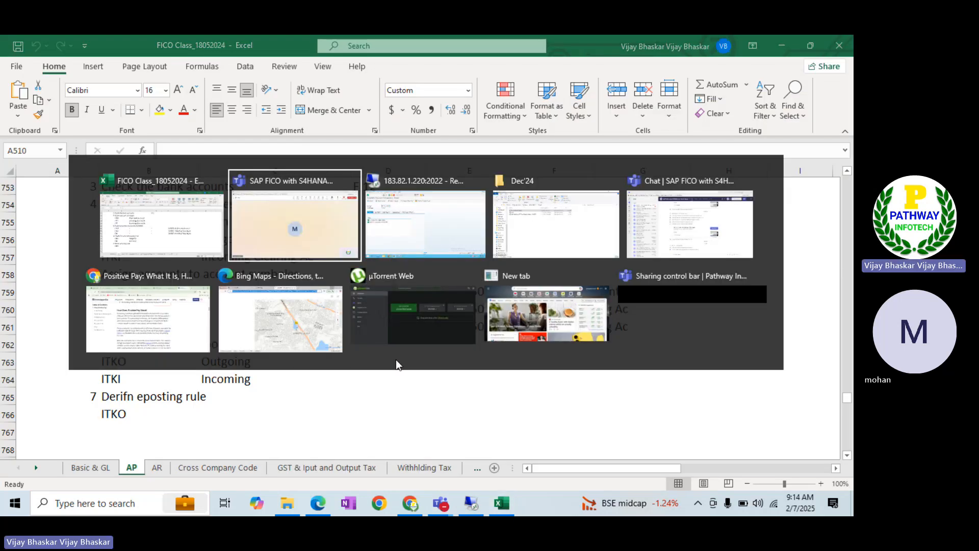
{"action": "key", "text": "alt+Tab"}
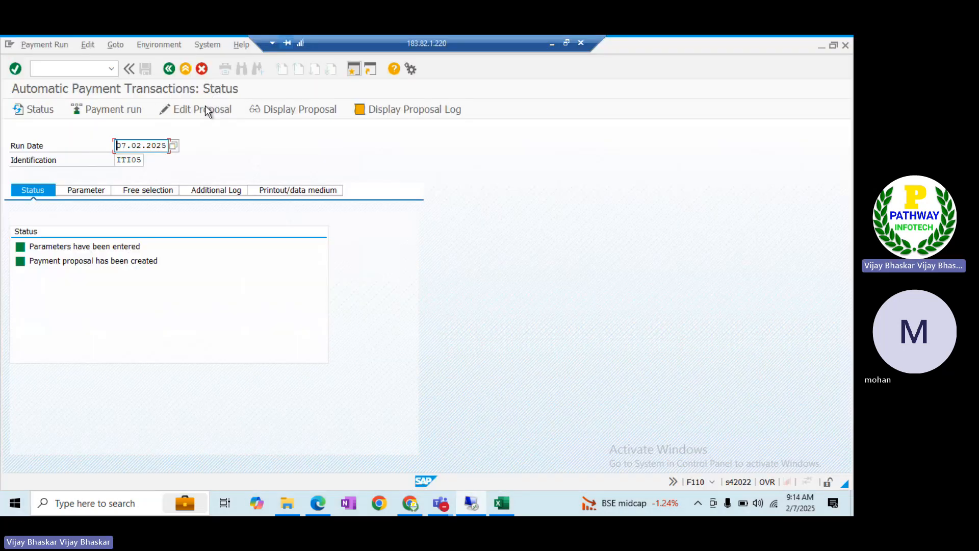
{"action": "left_click", "coordinate": [298, 113]}
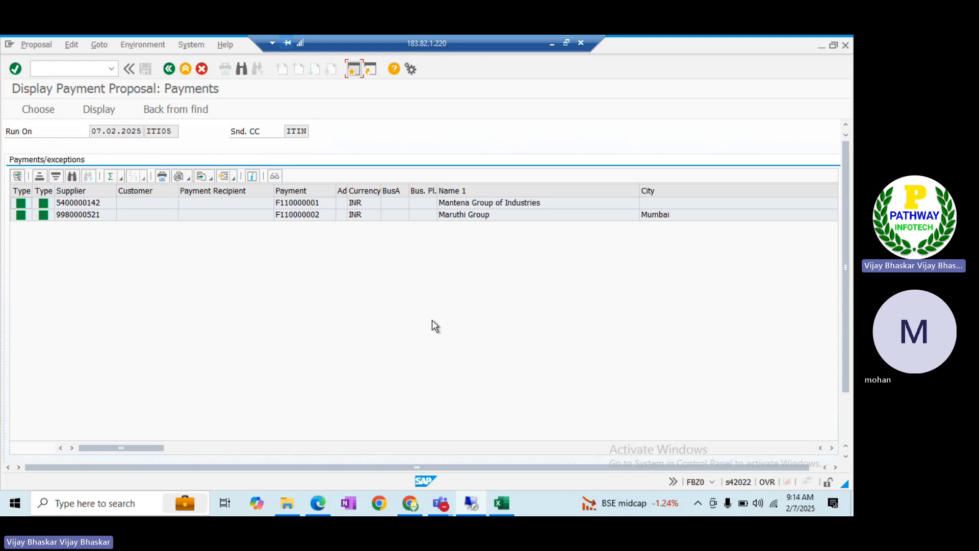
{"action": "left_click", "coordinate": [169, 69]}
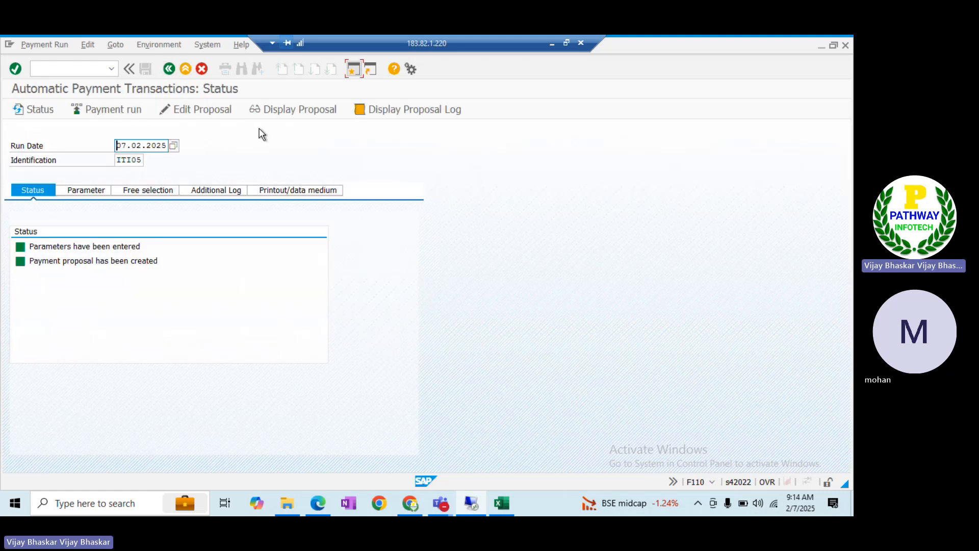
{"action": "left_click", "coordinate": [392, 111]}
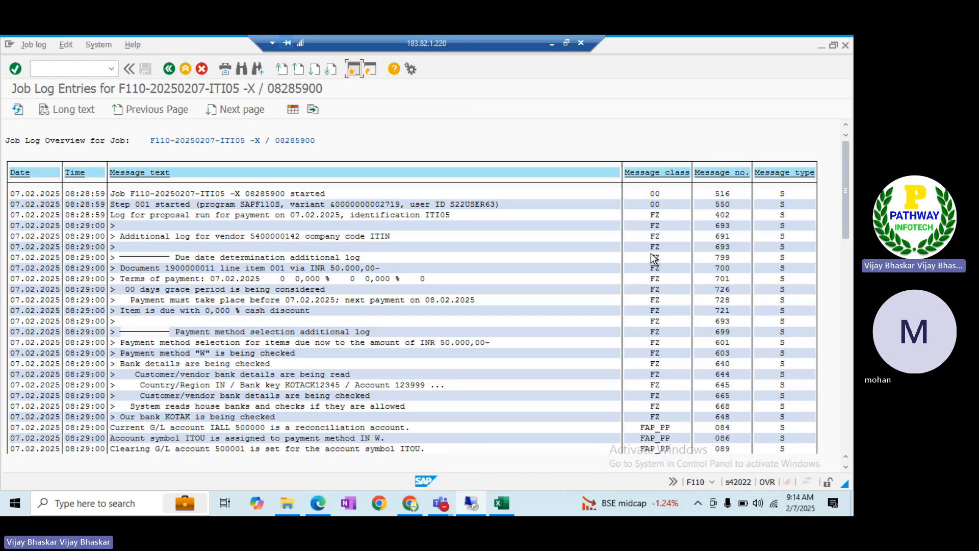
{"action": "left_click", "coordinate": [846, 373]}
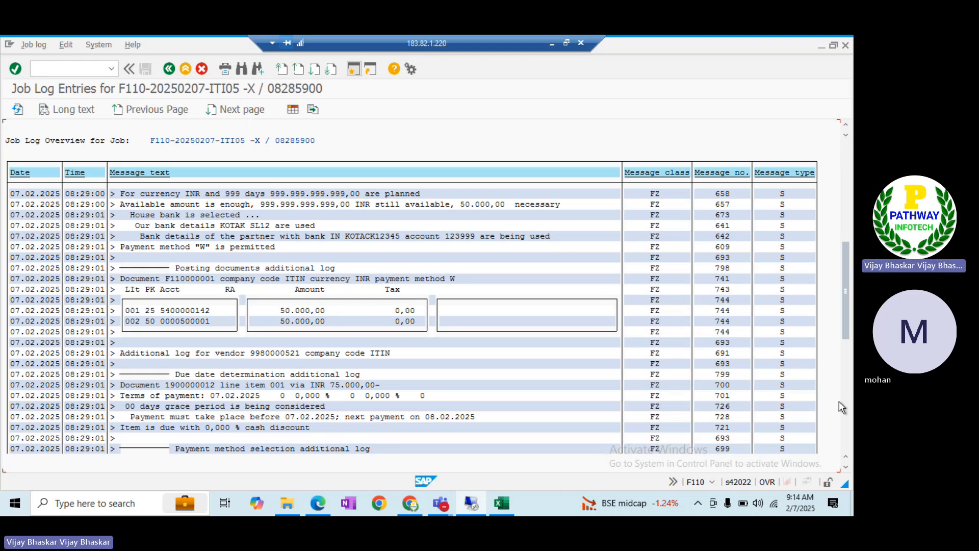
{"action": "left_click", "coordinate": [843, 419]}
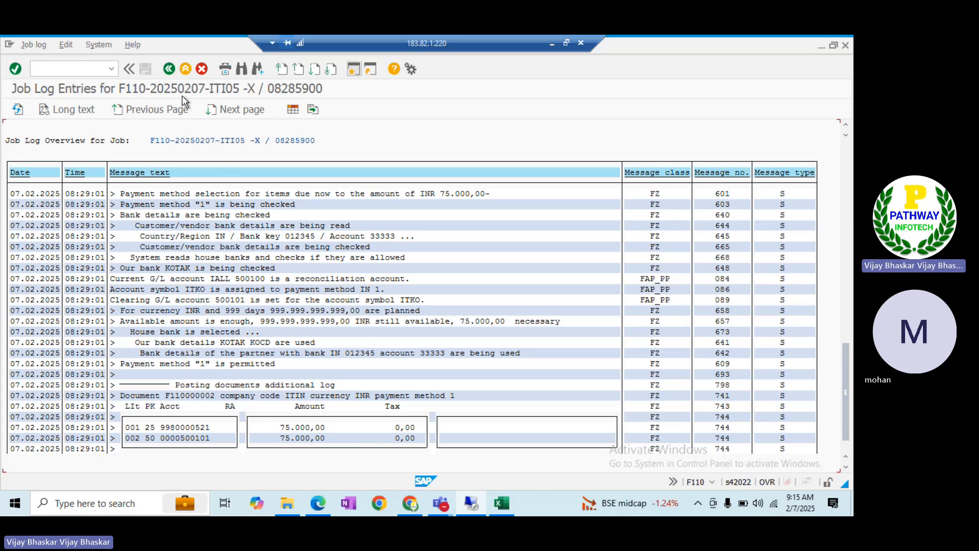
{"action": "left_click", "coordinate": [168, 68]}
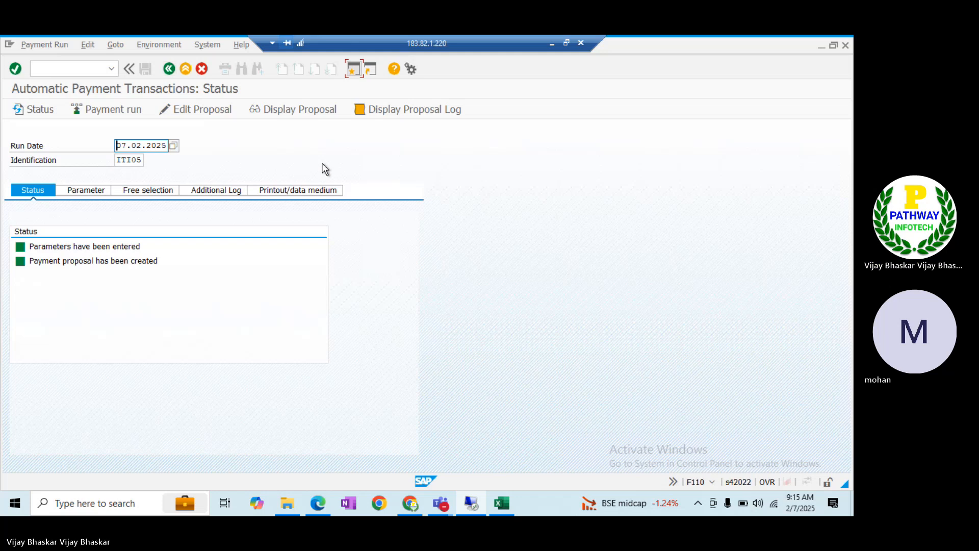
Schedule payment run ITI05 to start immediately with payment medium creation
{"action": "left_click", "coordinate": [118, 113]}
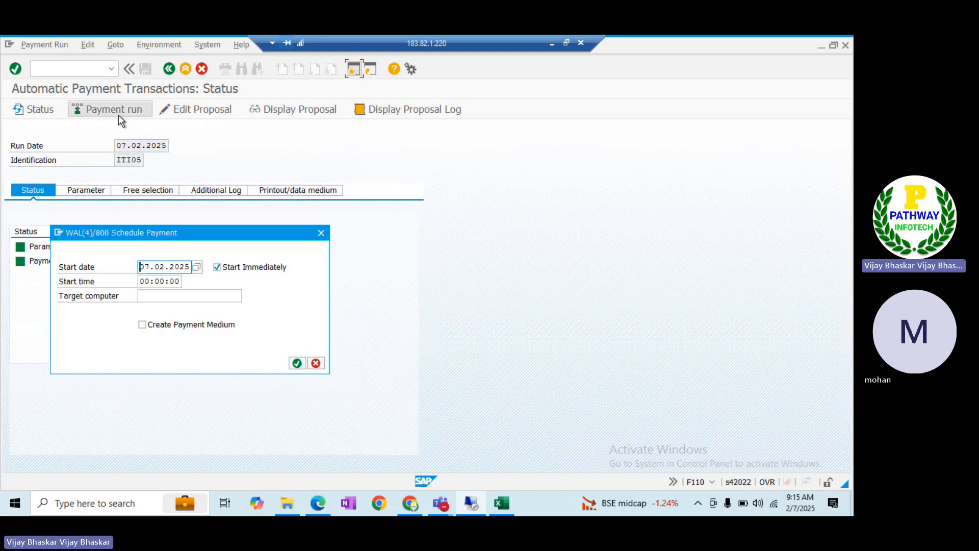
{"action": "left_click", "coordinate": [157, 322]}
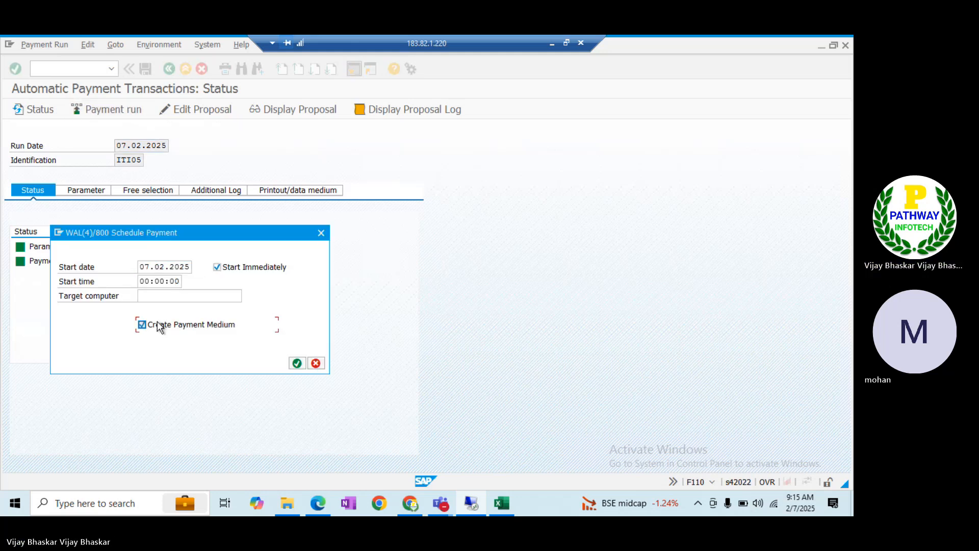
{"action": "left_click", "coordinate": [297, 363]}
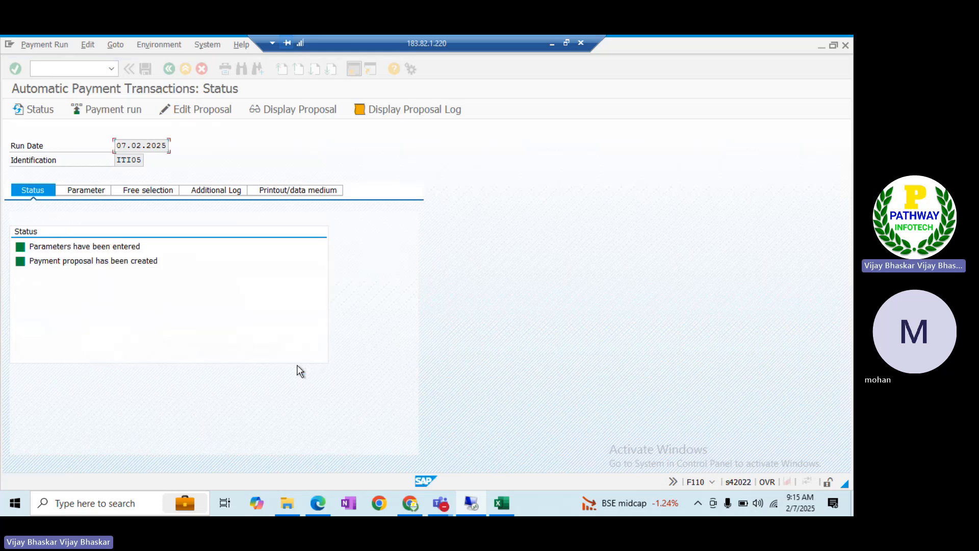
Refresh the status until the run shows 2 posting orders completed, then view its job log
{"action": "left_click", "coordinate": [37, 112]}
{"action": "left_click", "coordinate": [38, 113]}
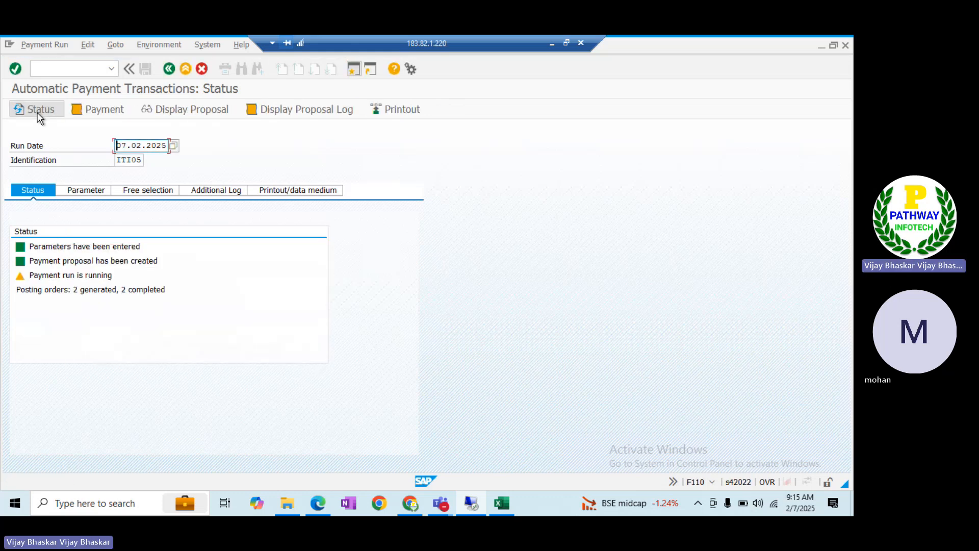
{"action": "left_click", "coordinate": [37, 113]}
{"action": "left_click", "coordinate": [37, 113]}
{"action": "left_click", "coordinate": [37, 114]}
{"action": "left_click", "coordinate": [37, 114]}
{"action": "left_click", "coordinate": [37, 113]}
{"action": "left_click", "coordinate": [37, 113]}
{"action": "left_click", "coordinate": [38, 114]}
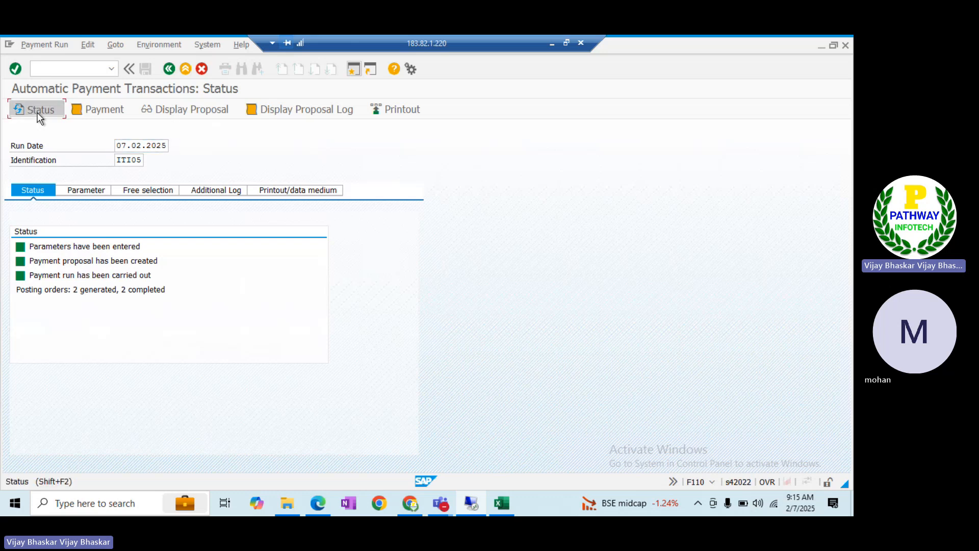
{"action": "left_click", "coordinate": [100, 111]}
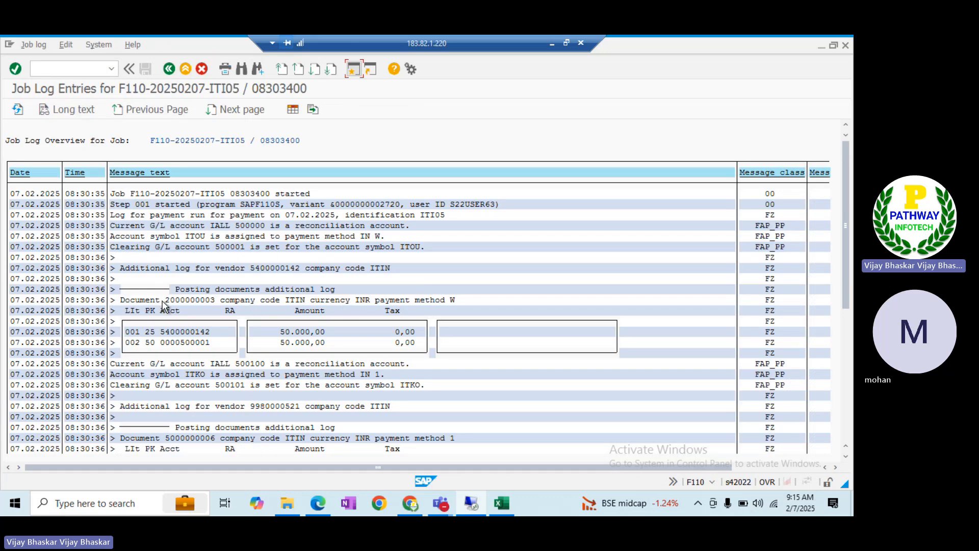
{"action": "left_click_drag", "start_coordinate": [168, 300], "coordinate": [212, 301]}
{"action": "left_click", "coordinate": [844, 424]}
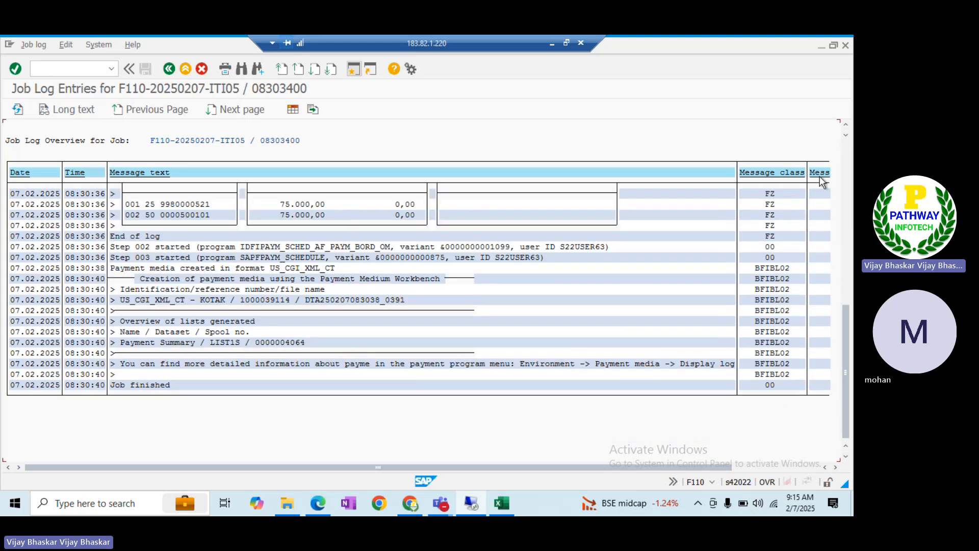
{"action": "left_click_drag", "start_coordinate": [846, 129], "coordinate": [847, 129]}
{"action": "left_click", "coordinate": [170, 301]}
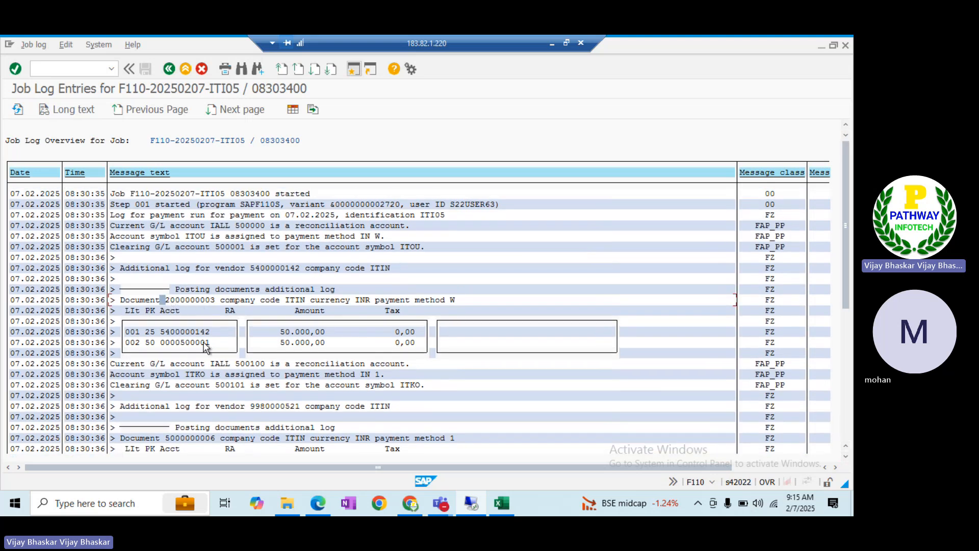
{"action": "left_click", "coordinate": [168, 302]}
{"action": "left_click_drag", "start_coordinate": [169, 301], "coordinate": [201, 300]}
{"action": "key", "text": "ctrl+c"}
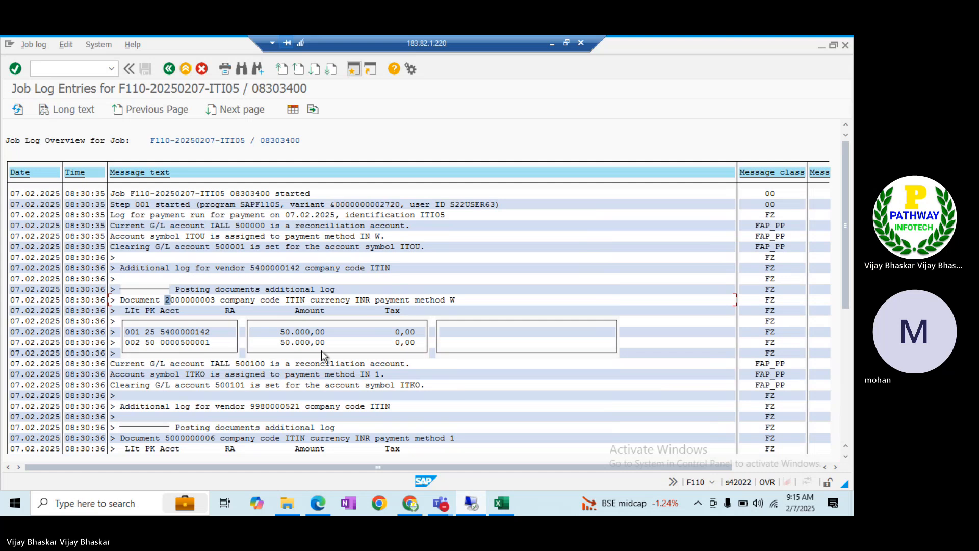
{"action": "key", "text": "alt+Tab"}
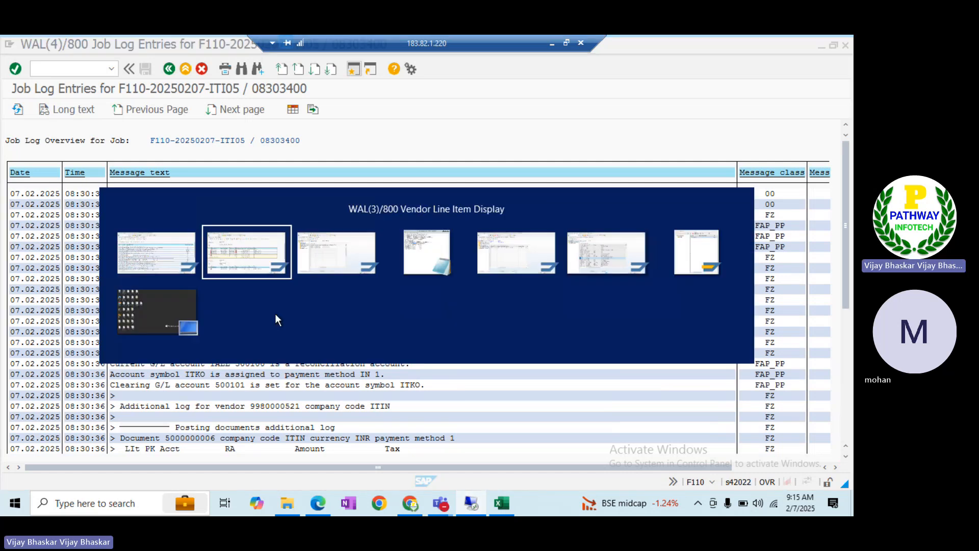
{"action": "key", "text": "alt+Tab"}
{"action": "key", "text": "alt+Tab"}
{"action": "key", "text": "alt+Tab"}
{"action": "key", "text": "alt+shift+Tab"}
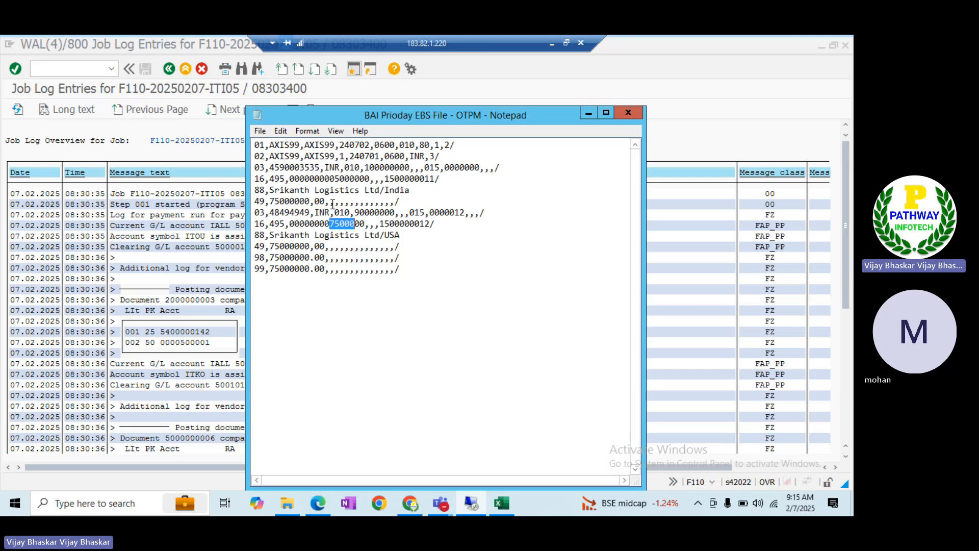
{"action": "left_click", "coordinate": [386, 178]}
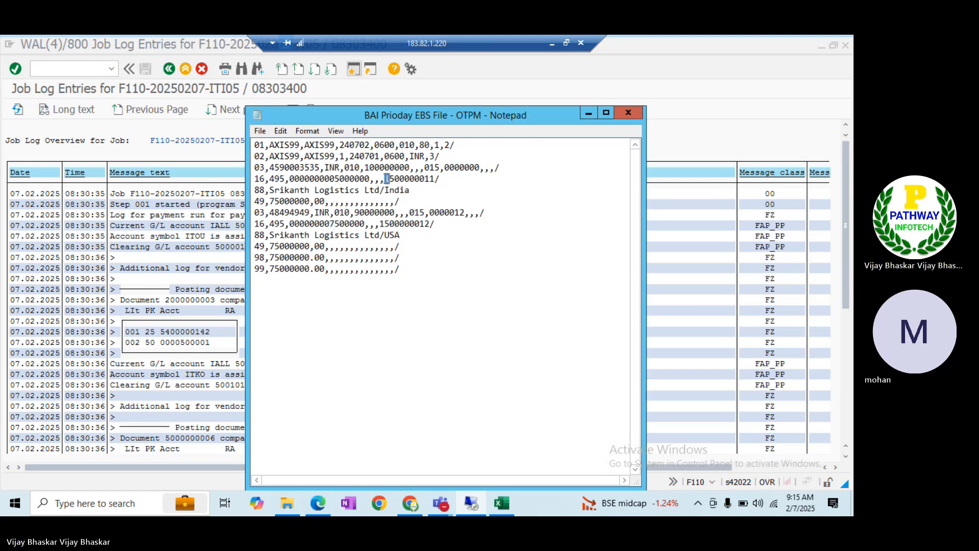
{"action": "left_click_drag", "start_coordinate": [386, 178], "coordinate": [434, 178]}
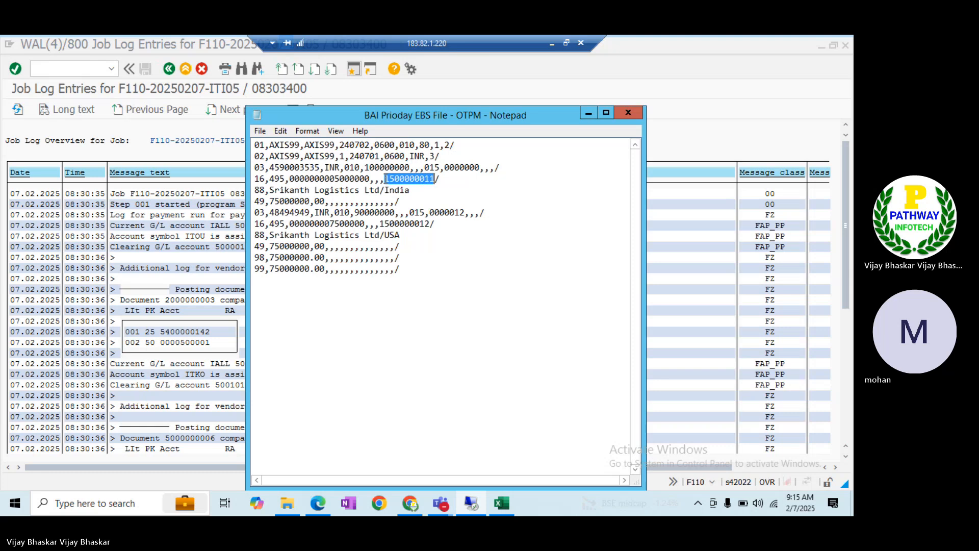
{"action": "key", "text": "ctrl+v"}
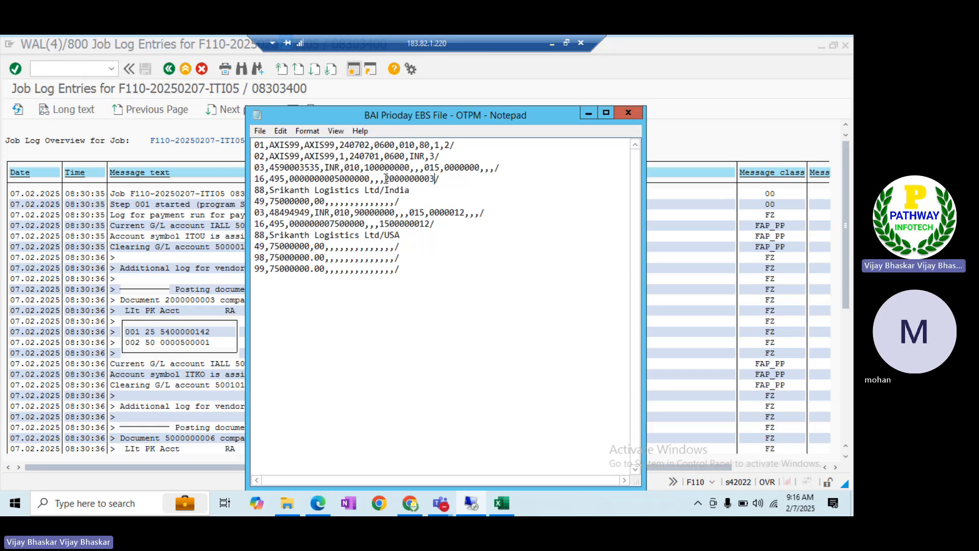
{"action": "left_click", "coordinate": [194, 407]}
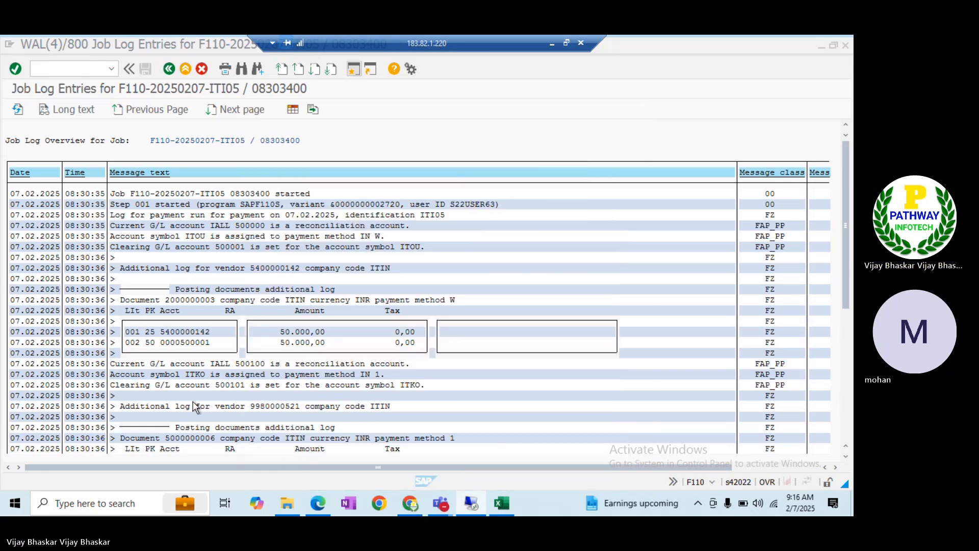
{"action": "left_click", "coordinate": [164, 438]}
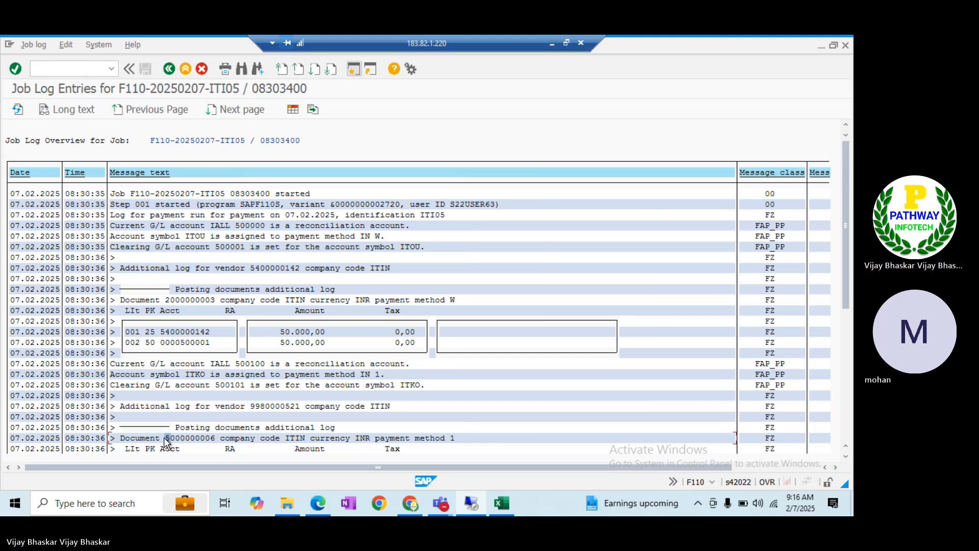
{"action": "left_click_drag", "start_coordinate": [163, 436], "coordinate": [205, 438]}
{"action": "key", "text": "alt+Tab"}
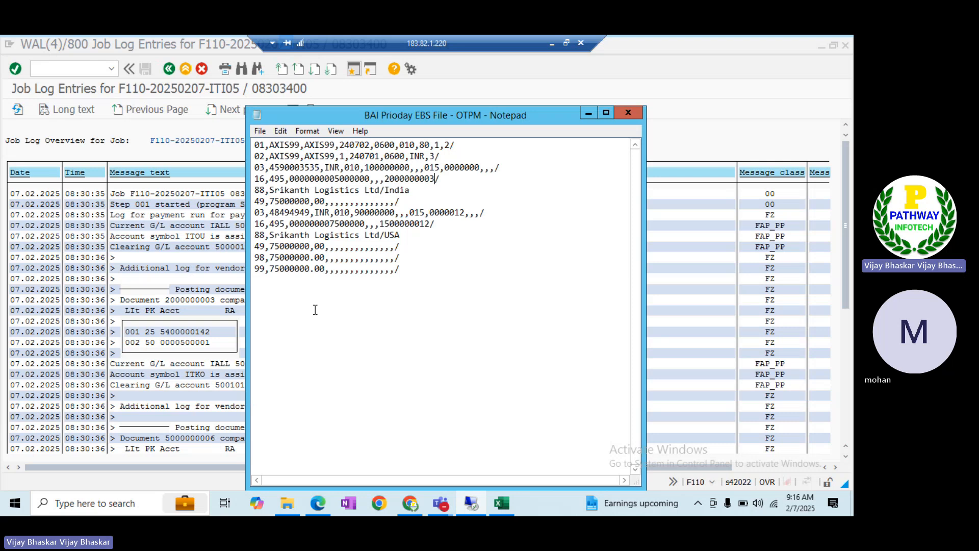
{"action": "left_click", "coordinate": [381, 220]}
{"action": "key", "text": "shift+Right"}
{"action": "key", "text": "shift+Right"}
{"action": "key", "text": "shift+Right"}
{"action": "key", "text": "shift+Right"}
{"action": "key", "text": "shift+Right"}
{"action": "key", "text": "shift+Right"}
{"action": "key", "text": "shift+Right"}
{"action": "key", "text": "shift+Right"}
{"action": "key", "text": "shift+Right"}
{"action": "key", "text": "shift+Right"}
{"action": "type", "text": "5000000006"}
{"action": "left_click", "coordinate": [187, 148]}
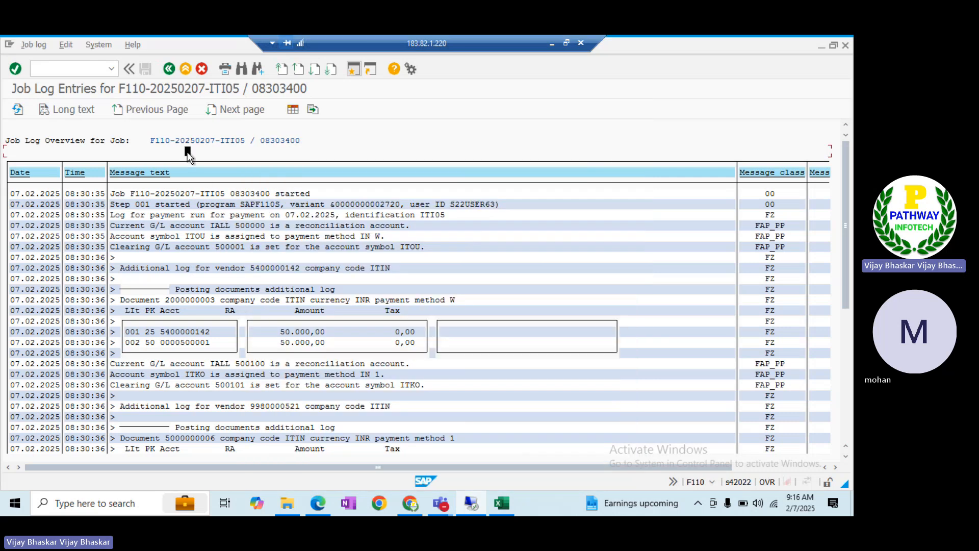
{"action": "double_click", "coordinate": [335, 37]}
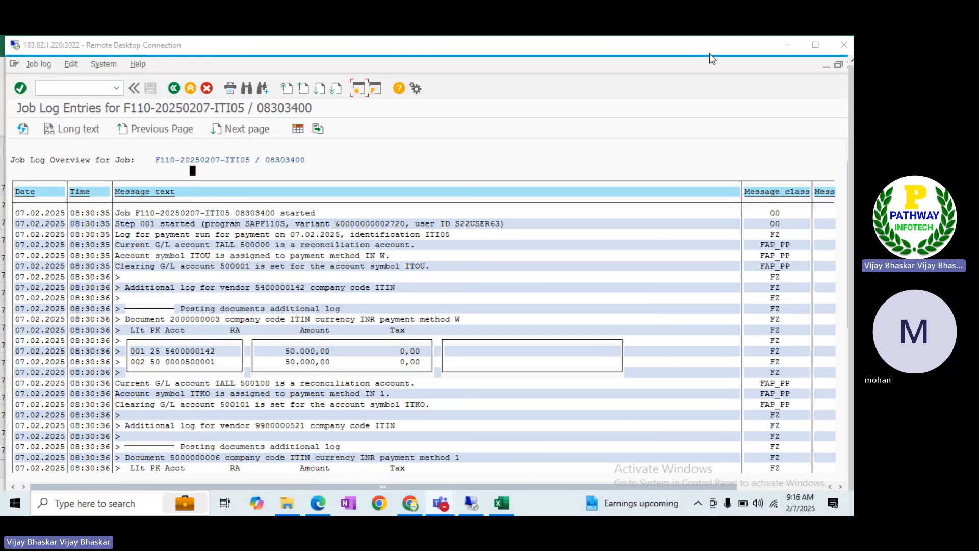
{"action": "left_click", "coordinate": [817, 44]}
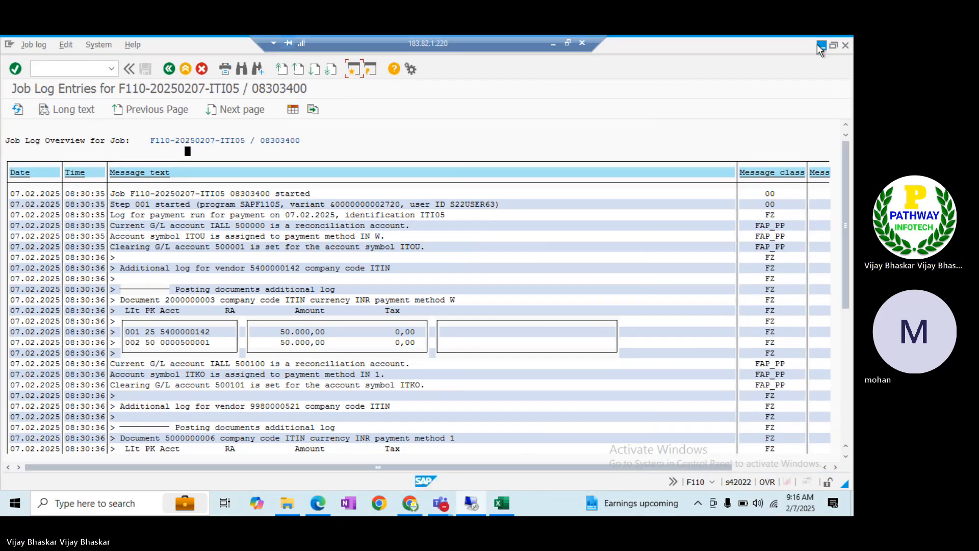
In FF_5, import BAI-format data from Desktop\2525 file 'BAI Prioday EBS File - OTPM'
{"action": "left_click", "coordinate": [354, 71]}
{"action": "type", "text": "FF_5"}
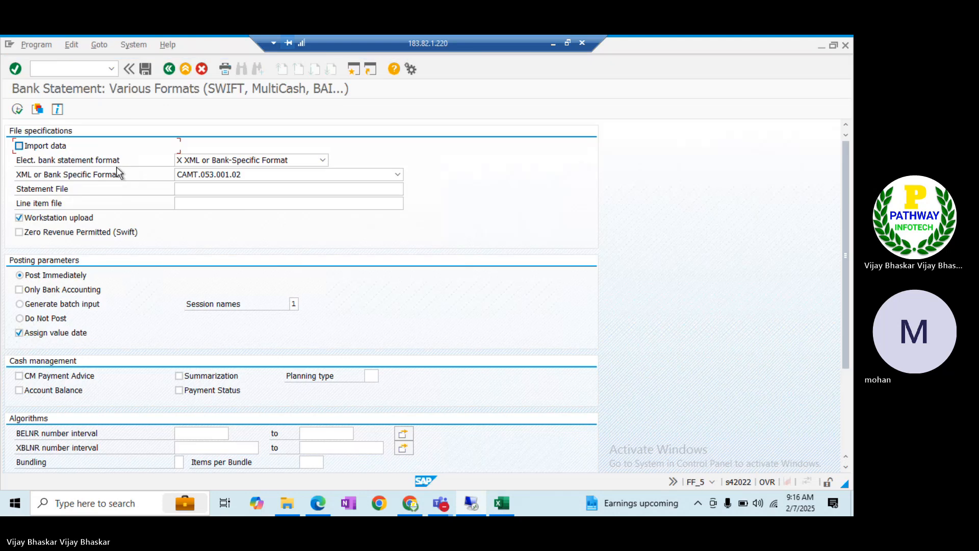
{"action": "left_click", "coordinate": [29, 146]}
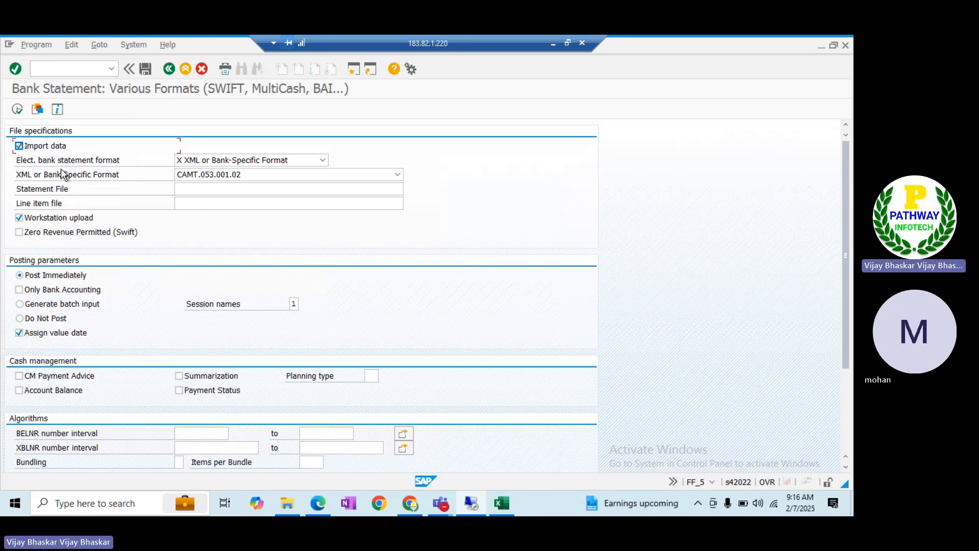
{"action": "left_click", "coordinate": [243, 163]}
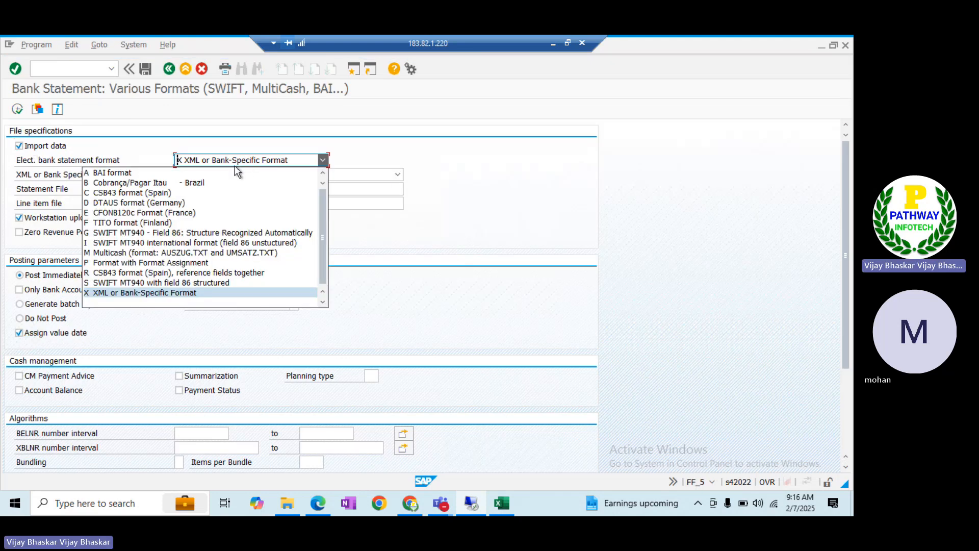
{"action": "left_click", "coordinate": [198, 172]}
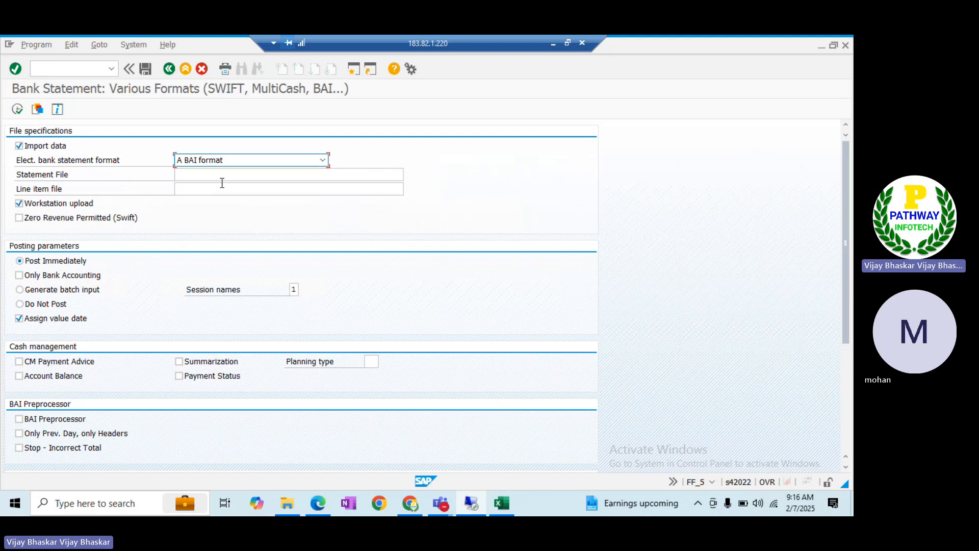
{"action": "left_click", "coordinate": [199, 174]}
{"action": "left_click", "coordinate": [409, 175]}
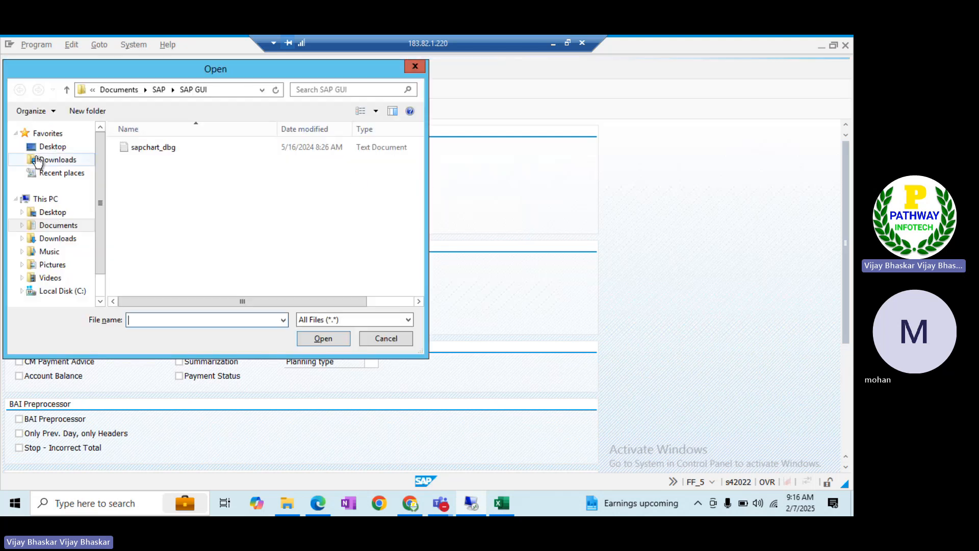
{"action": "left_click", "coordinate": [42, 148]}
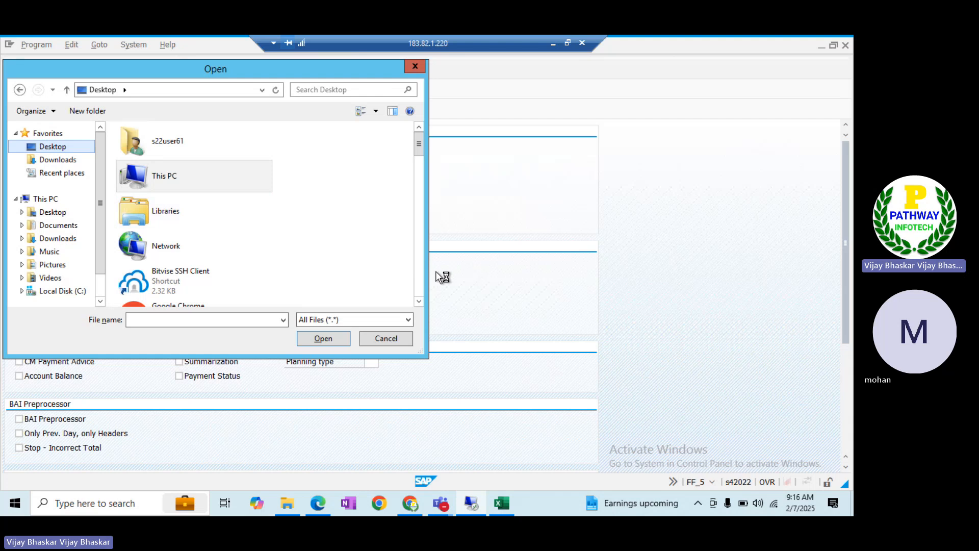
{"action": "left_click", "coordinate": [421, 276]}
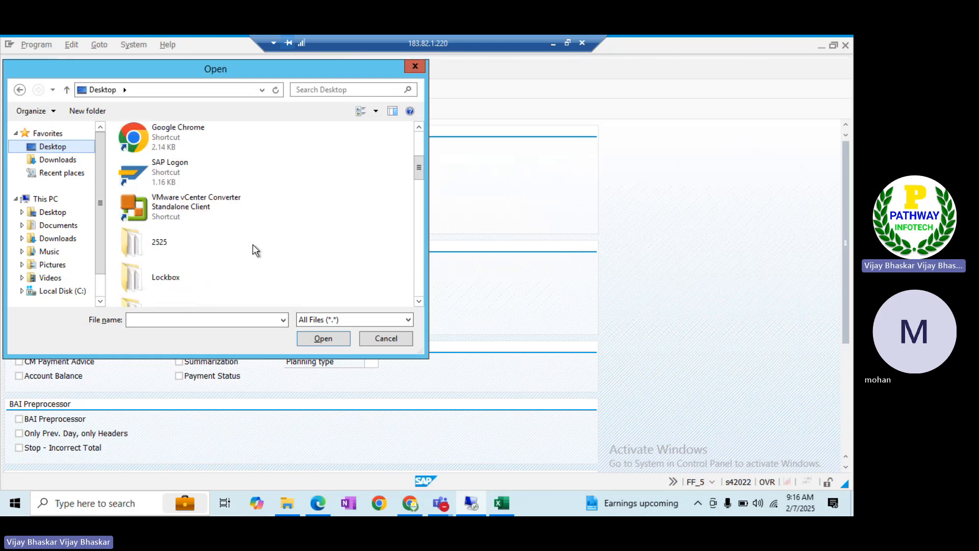
{"action": "double_click", "coordinate": [227, 238]}
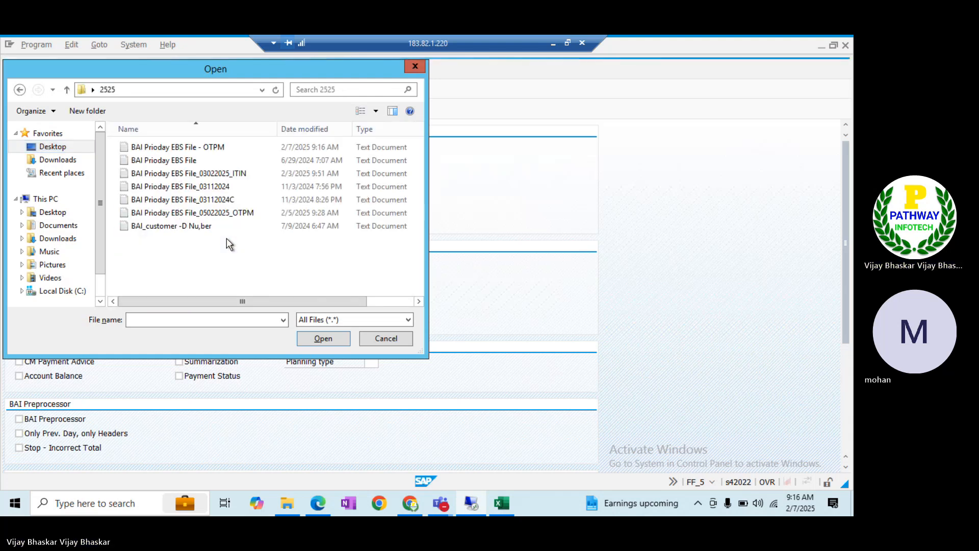
{"action": "left_click", "coordinate": [216, 149]}
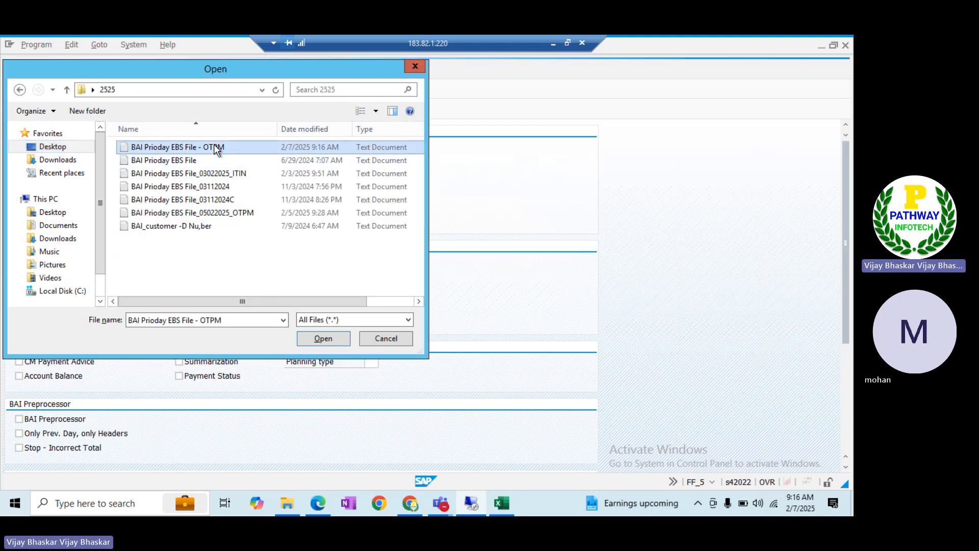
{"action": "left_click", "coordinate": [321, 340]}
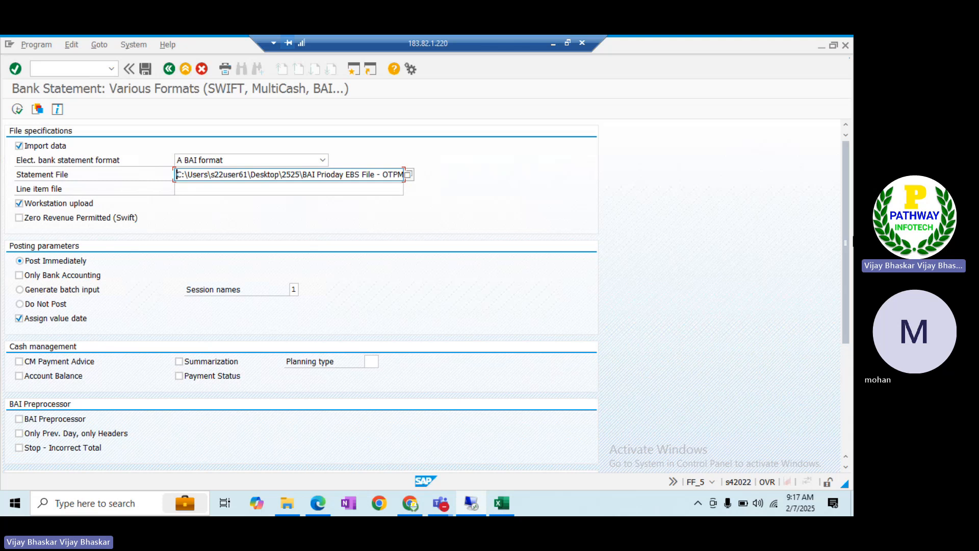
{"action": "left_click_drag", "start_coordinate": [846, 275], "coordinate": [845, 350]}
{"action": "left_click", "coordinate": [203, 311]}
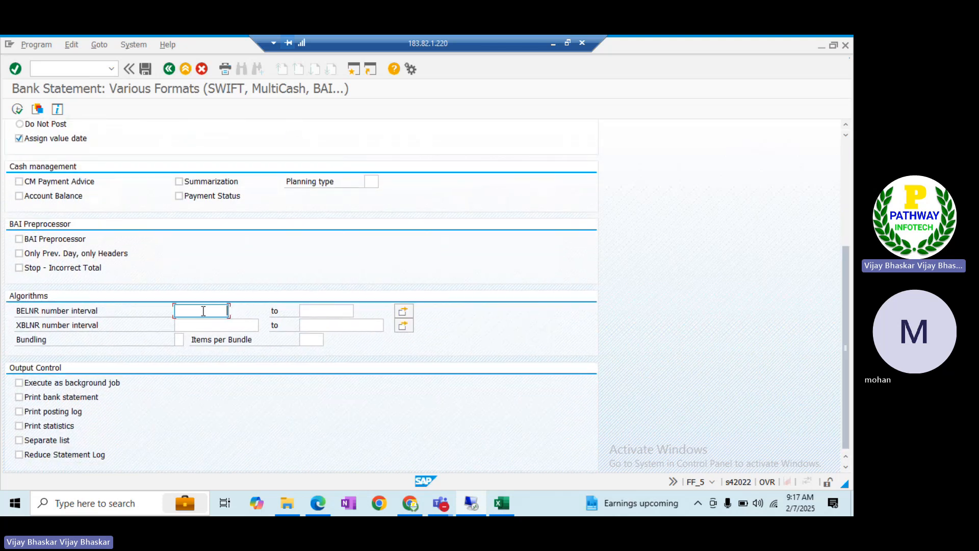
{"action": "key", "text": "Down"}
{"action": "key", "text": "Tab"}
{"action": "key", "text": "Down"}
{"action": "key", "text": "Tab"}
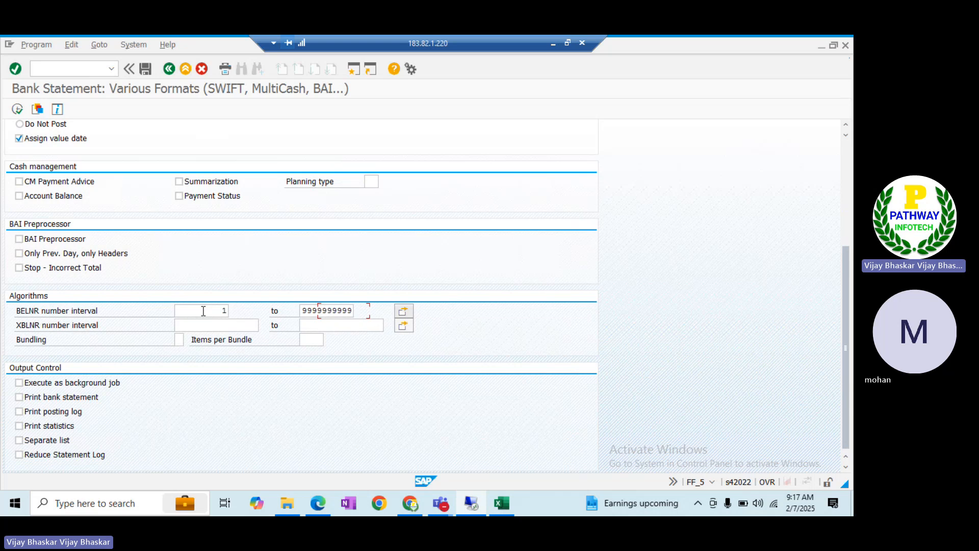
{"action": "key", "text": "Tab"}
{"action": "key", "text": "Down"}
{"action": "key", "text": "Tab"}
{"action": "key", "text": "Down"}
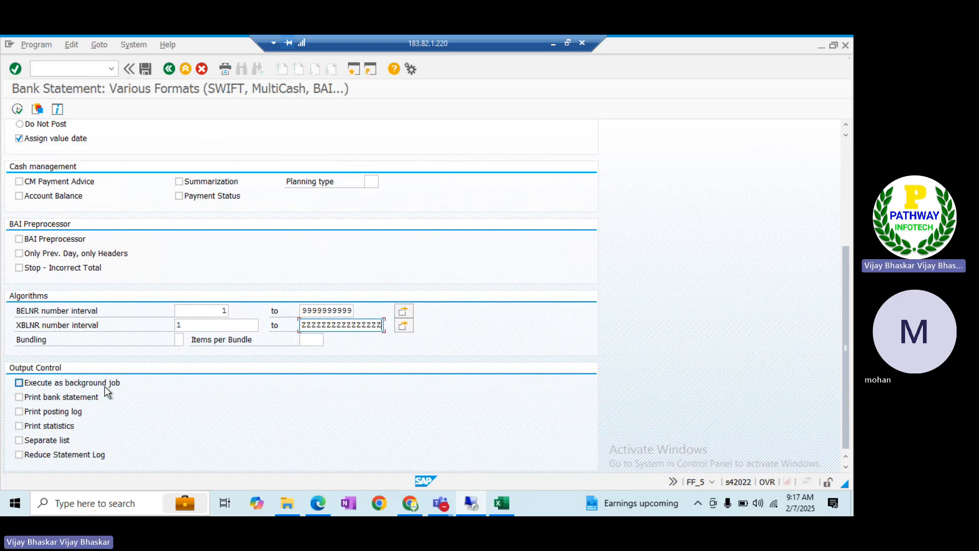
Turn on printing of the bank statement, posting log, statistics and separate list output
{"action": "left_click", "coordinate": [45, 396]}
{"action": "left_click", "coordinate": [44, 411]}
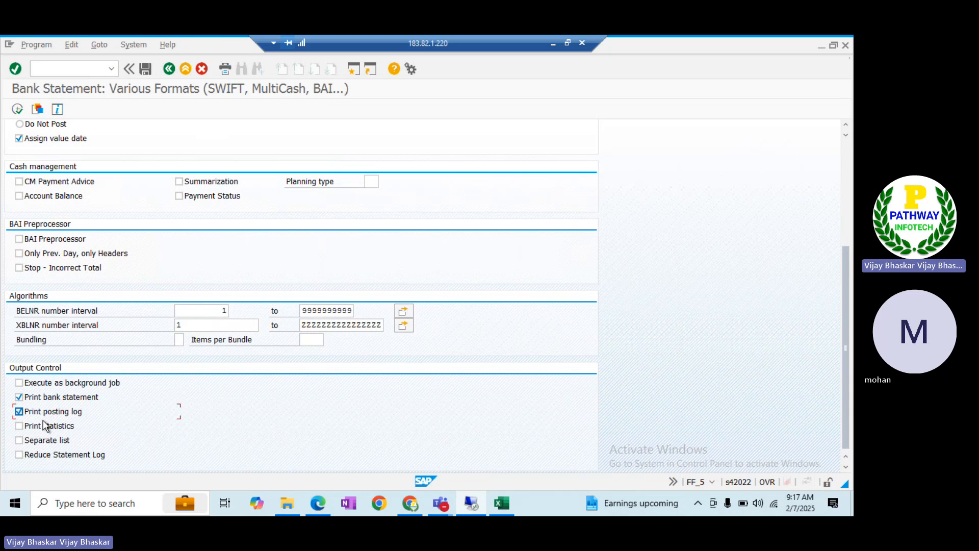
{"action": "left_click", "coordinate": [45, 427]}
{"action": "left_click", "coordinate": [41, 442]}
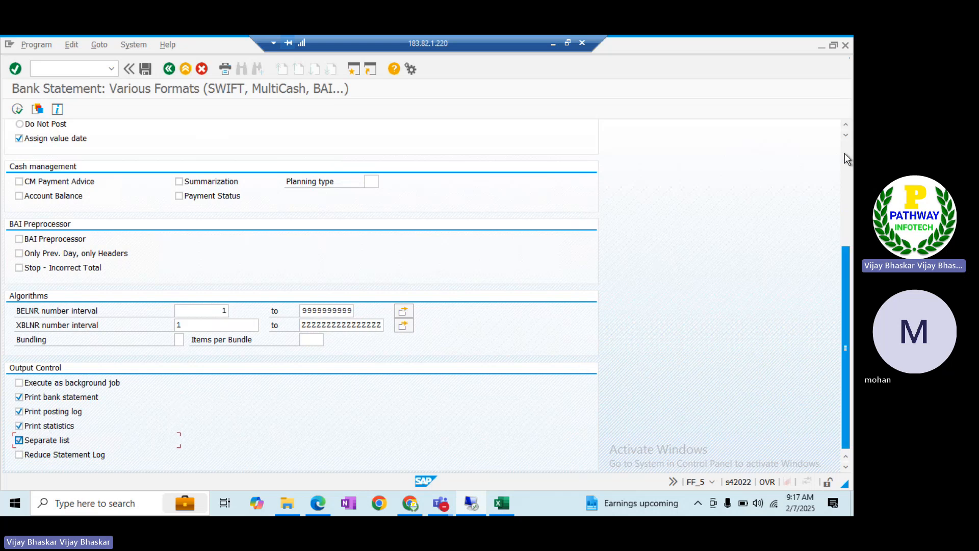
{"action": "scroll", "coordinate": [844, 154], "scroll_direction": "up", "scroll_amount": 5}
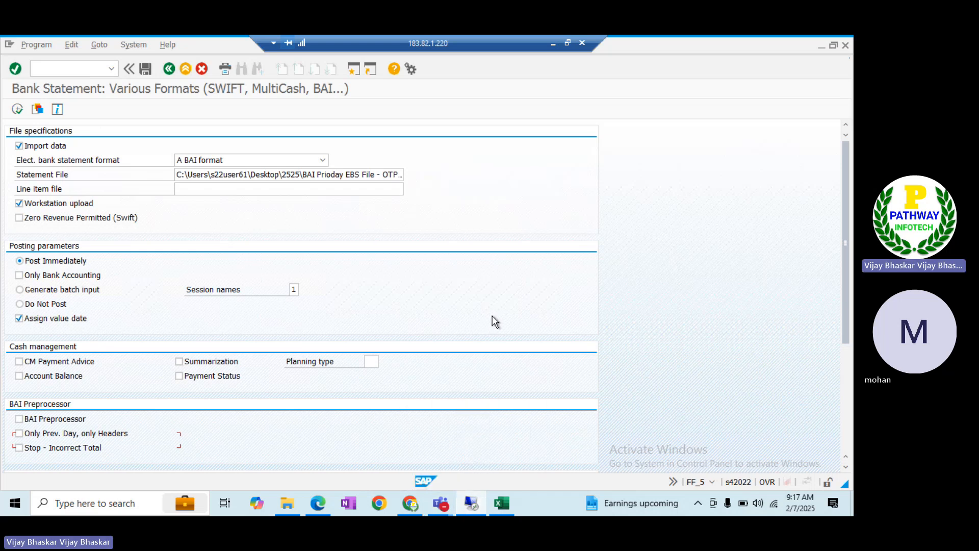
{"action": "key", "text": "alt+Tab"}
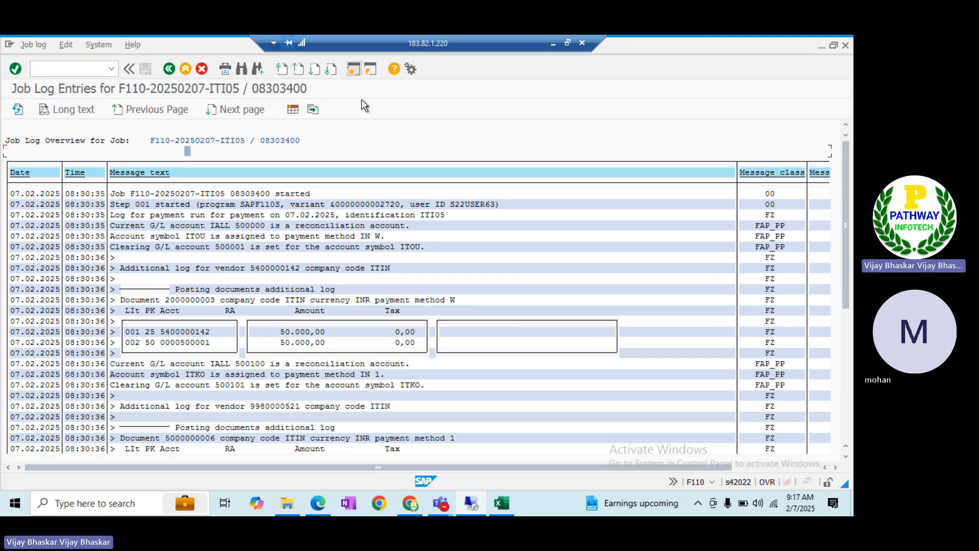
{"action": "key", "text": "alt+Tab"}
{"action": "key", "text": "alt+Tab"}
{"action": "key", "text": "alt+Tab"}
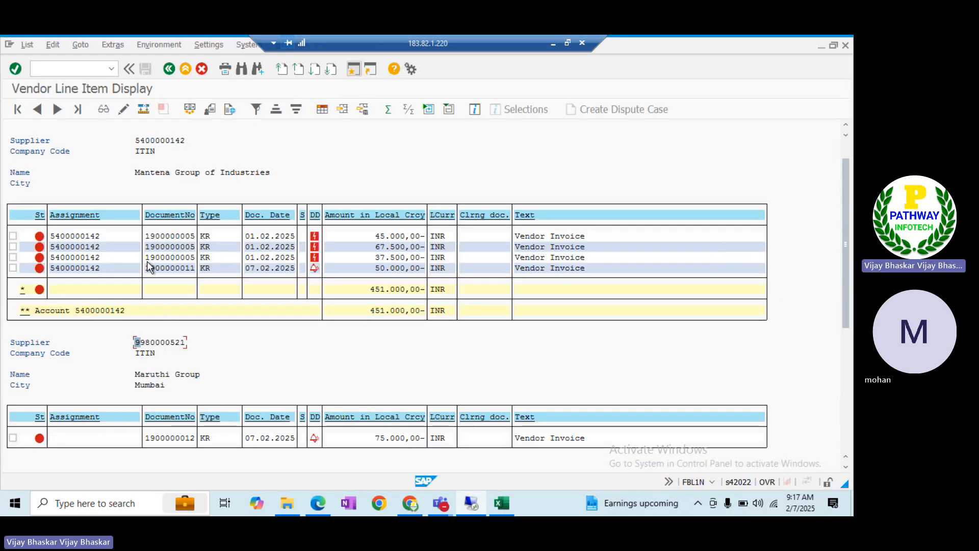
{"action": "left_click", "coordinate": [145, 258]}
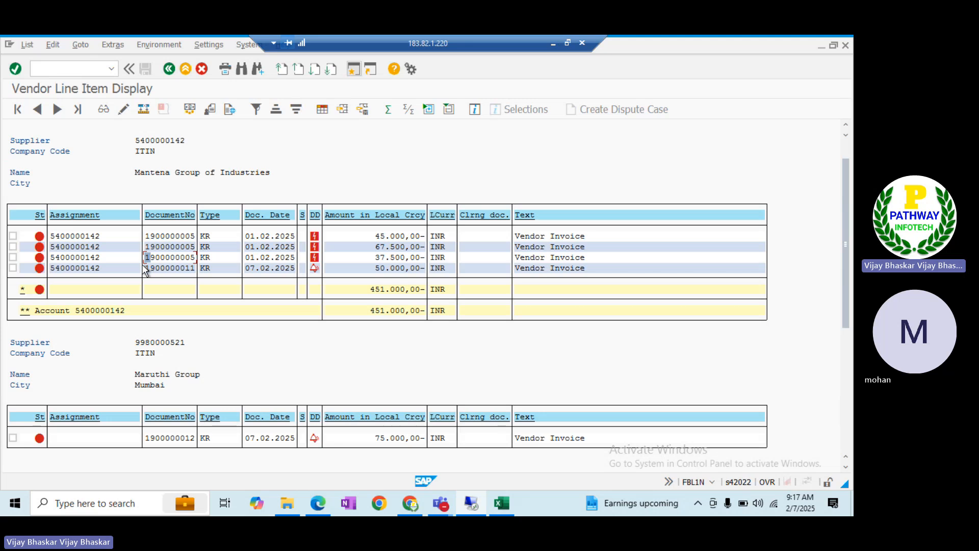
{"action": "left_click_drag", "start_coordinate": [177, 268], "coordinate": [191, 267]}
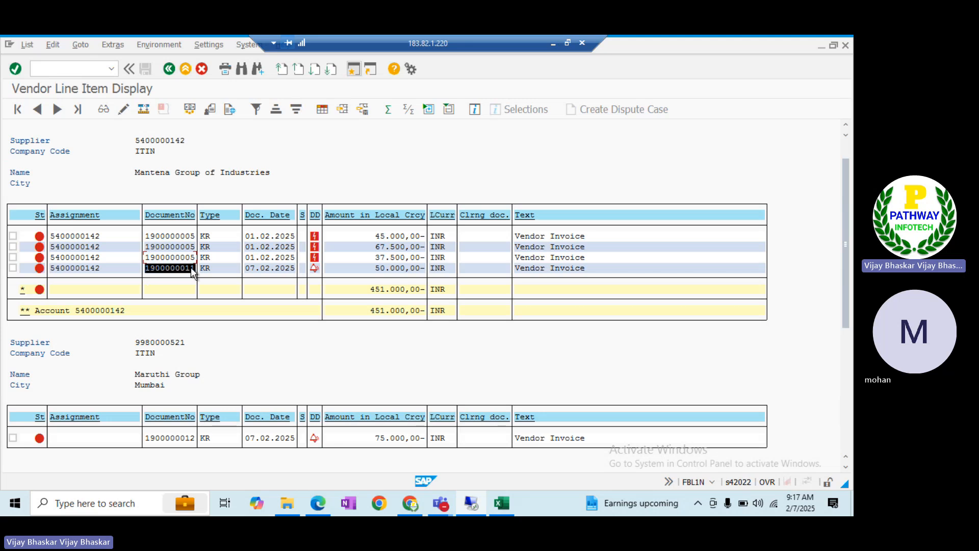
{"action": "left_click", "coordinate": [142, 438]}
{"action": "left_click_drag", "start_coordinate": [142, 439], "coordinate": [190, 438]}
{"action": "left_click", "coordinate": [188, 438]}
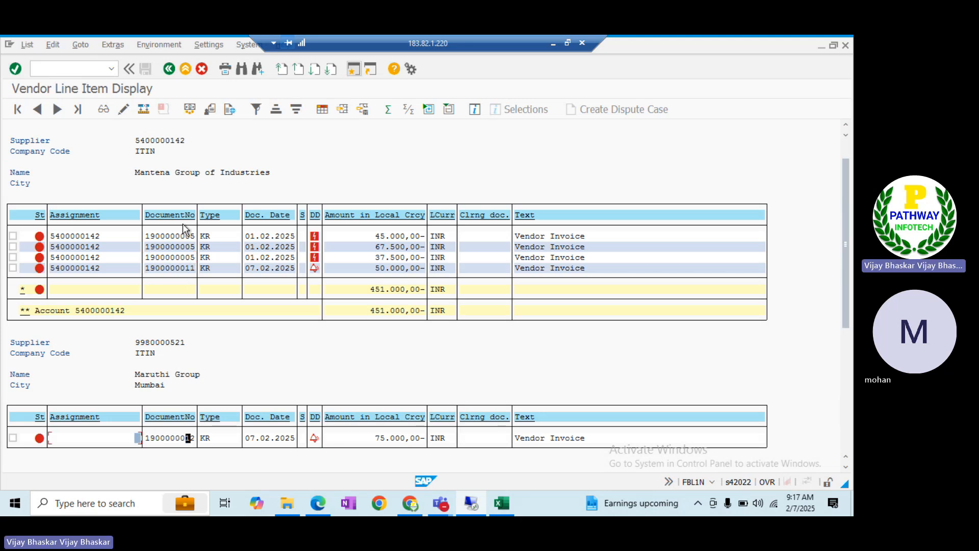
{"action": "left_click", "coordinate": [169, 70]}
{"action": "left_click", "coordinate": [18, 110]}
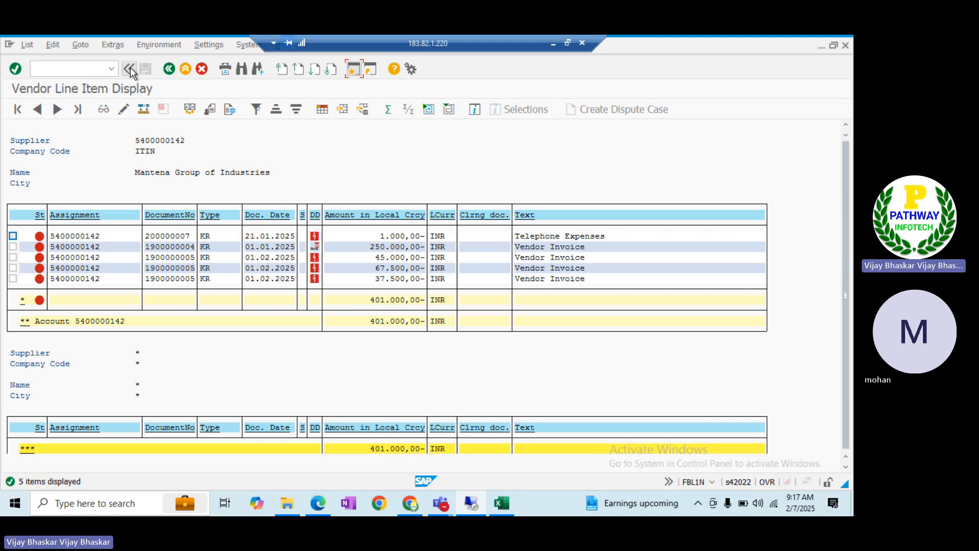
Rerun the FBL1N supplier line item report for cleared items
{"action": "left_click", "coordinate": [169, 69]}
{"action": "left_click", "coordinate": [45, 335]}
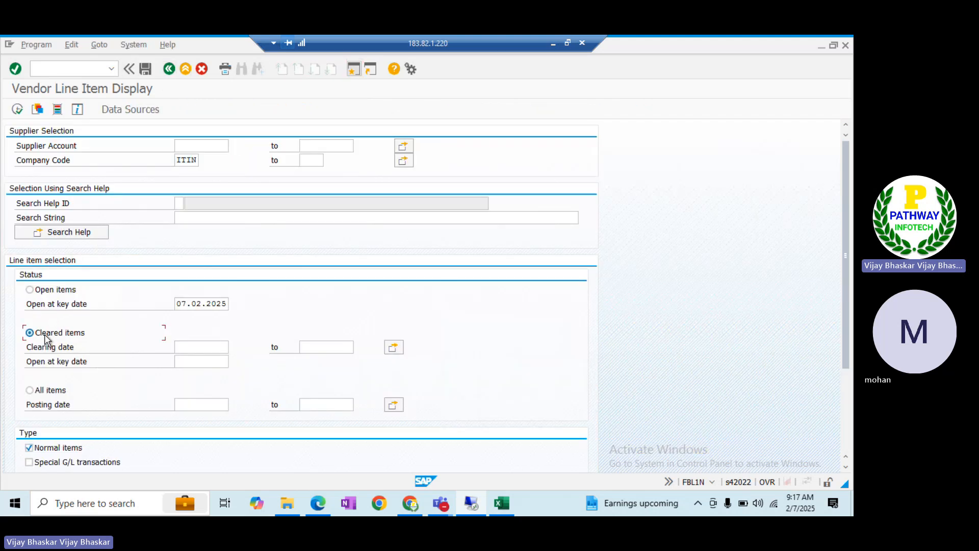
{"action": "left_click", "coordinate": [19, 110]}
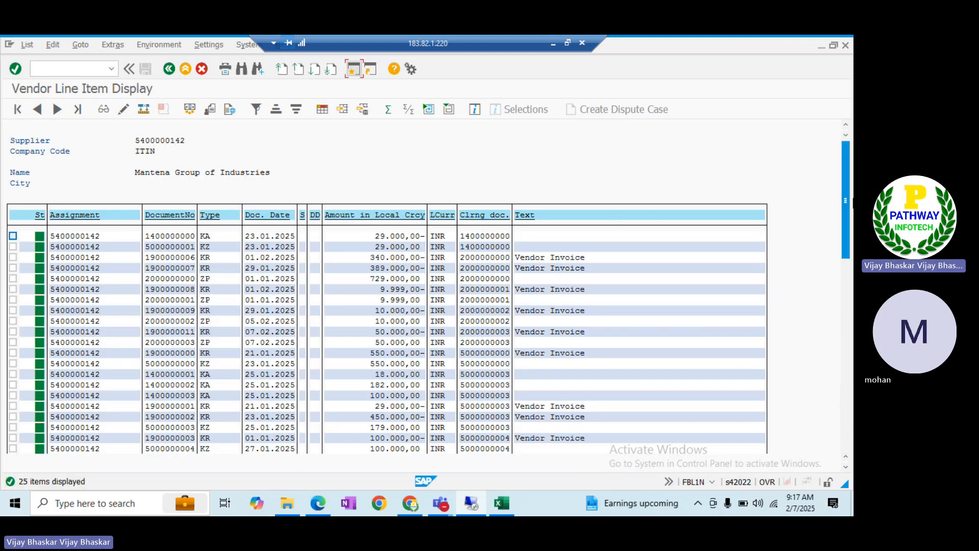
{"action": "left_click_drag", "start_coordinate": [849, 202], "coordinate": [844, 404]}
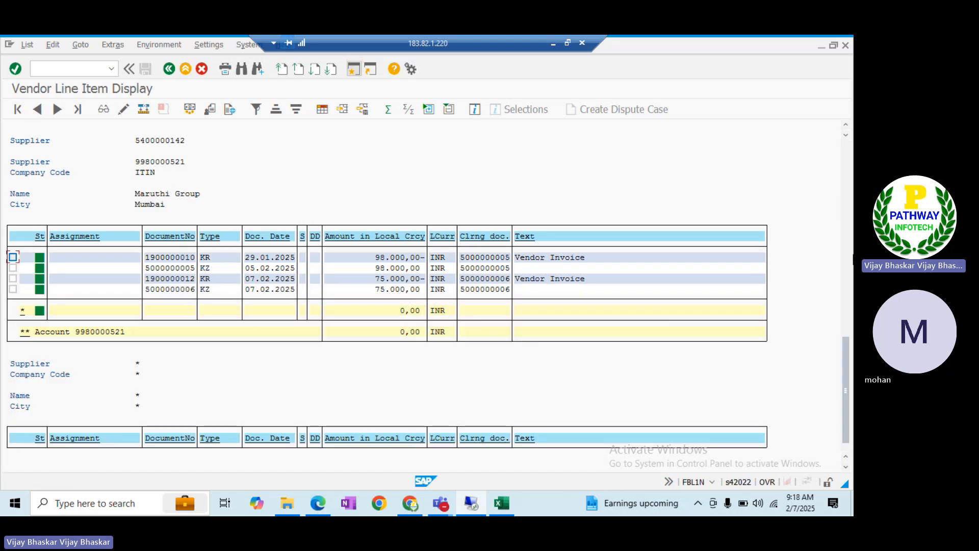
{"action": "left_click", "coordinate": [848, 231]}
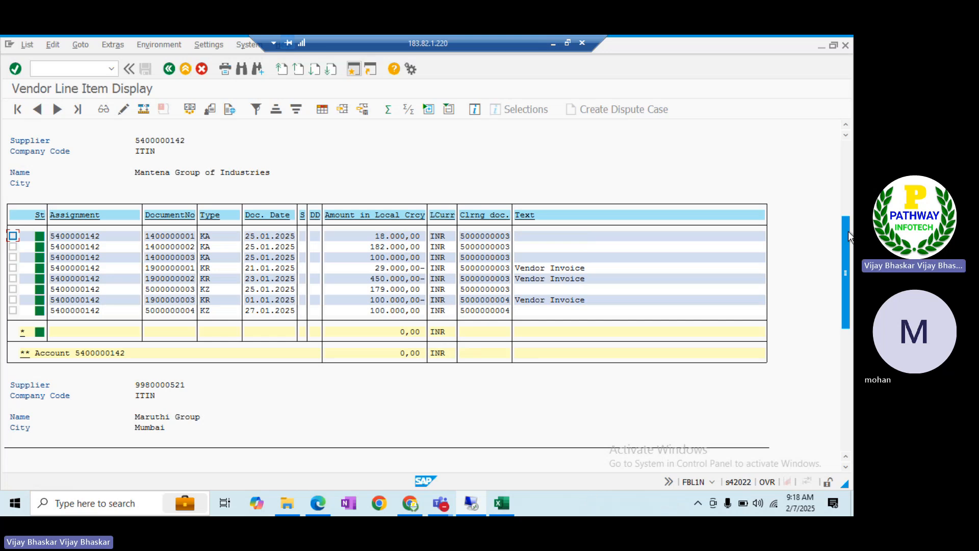
{"action": "left_click", "coordinate": [842, 183]}
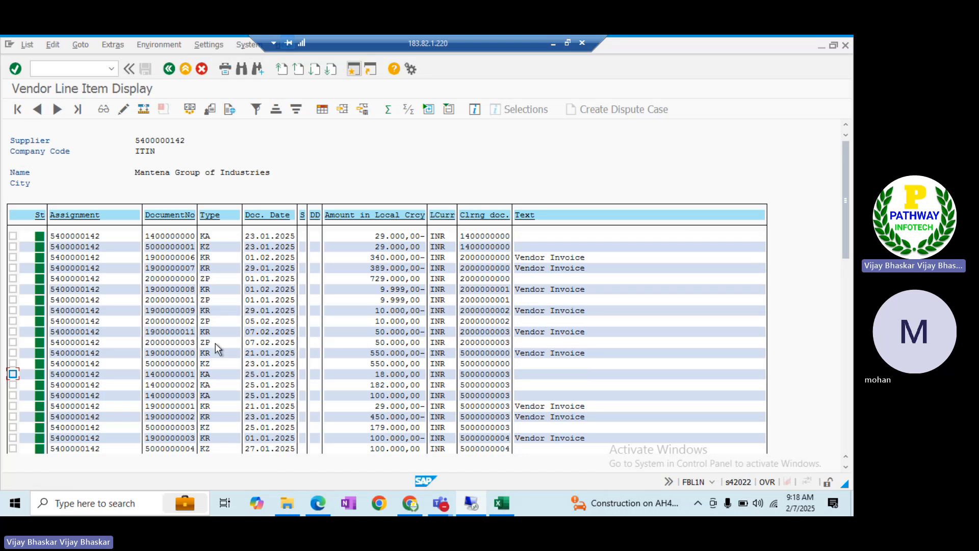
{"action": "left_click_drag", "start_coordinate": [145, 330], "coordinate": [549, 343]}
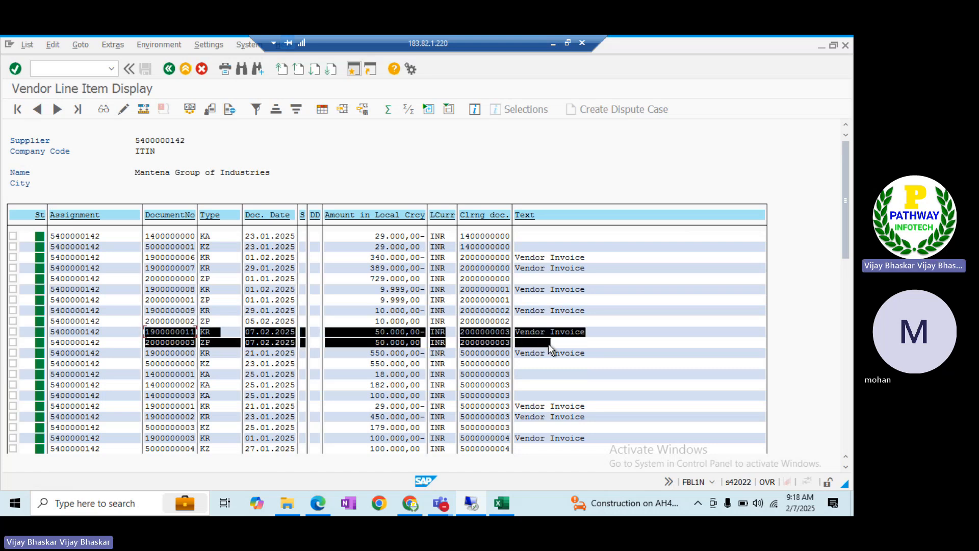
{"action": "left_click", "coordinate": [846, 430]}
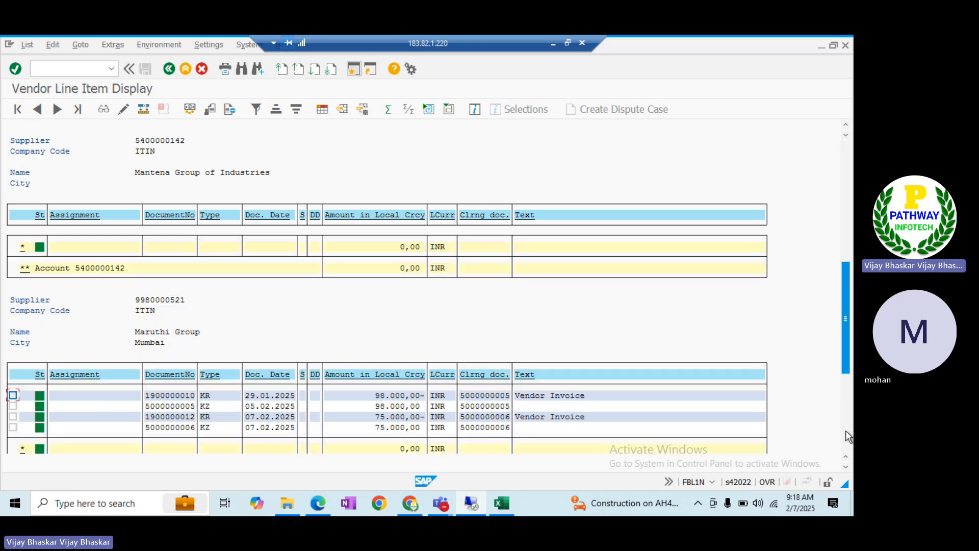
{"action": "left_click", "coordinate": [845, 466]}
{"action": "left_click", "coordinate": [846, 466]}
{"action": "left_click", "coordinate": [845, 466]}
{"action": "left_click", "coordinate": [846, 466]}
{"action": "left_click", "coordinate": [846, 466]}
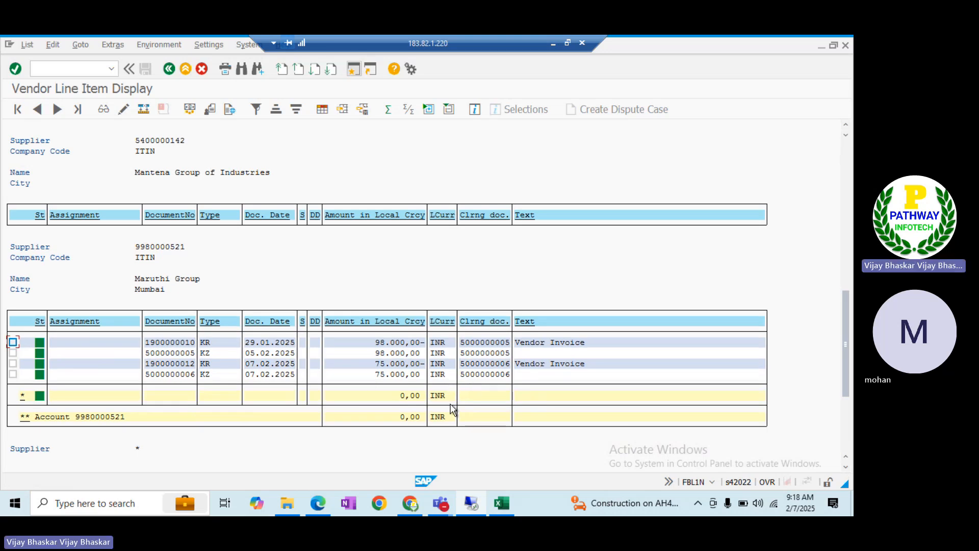
{"action": "key", "text": "alt+Tab"}
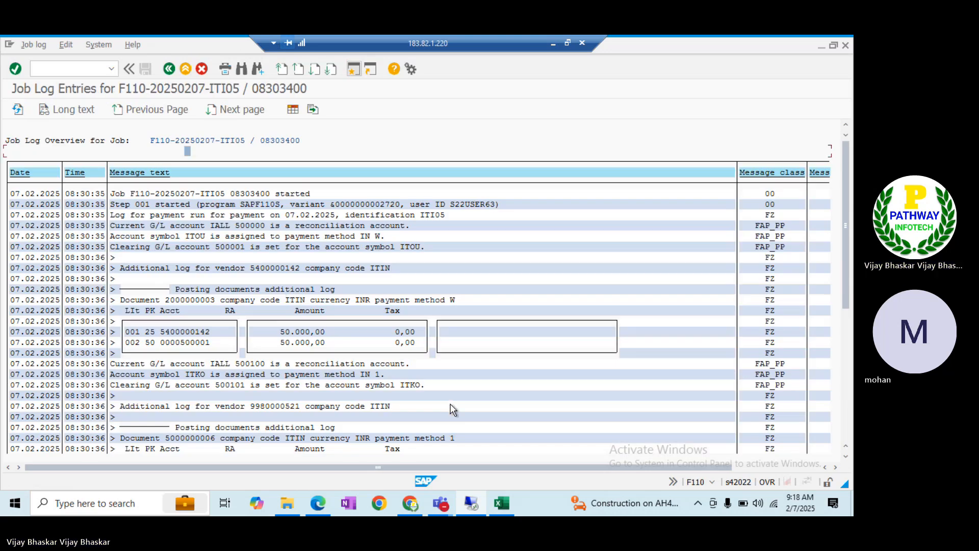
{"action": "key", "text": "alt+Tab"}
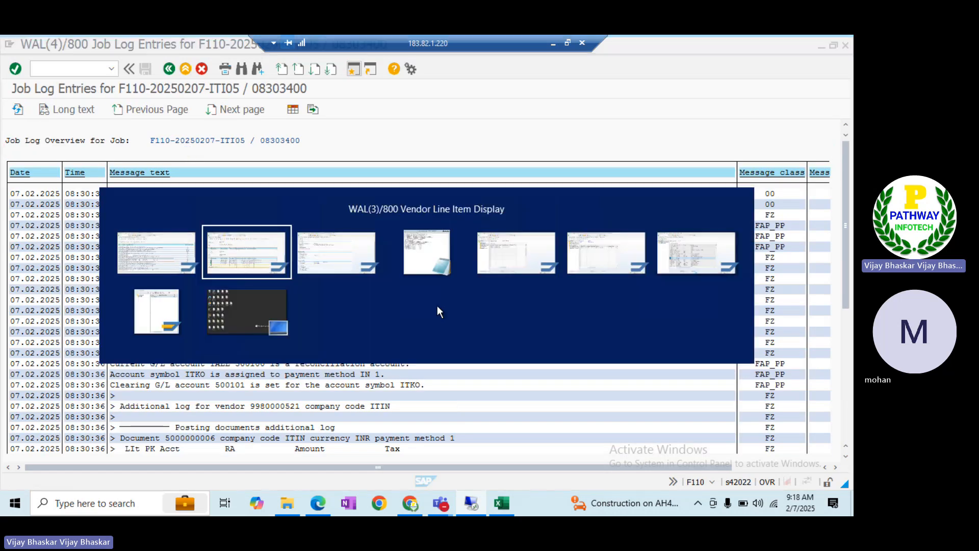
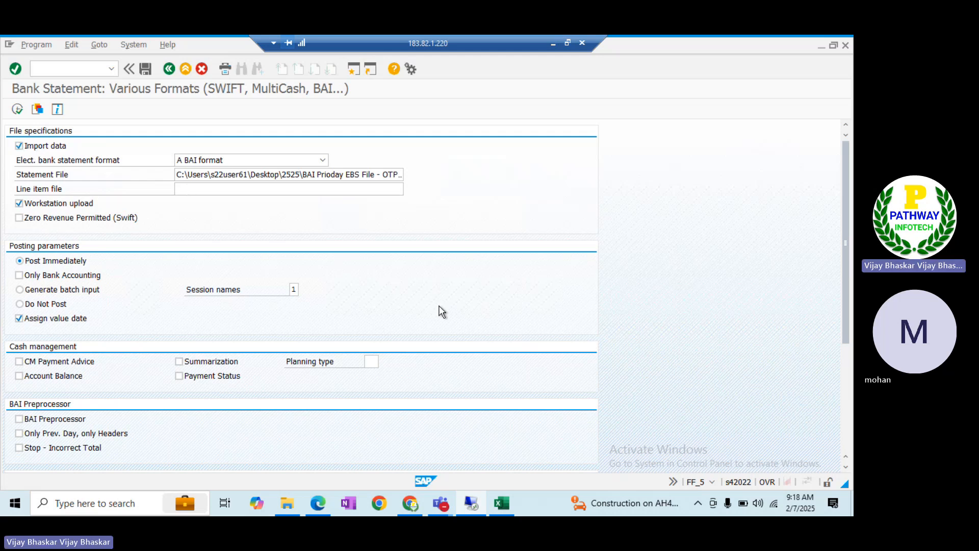
Bring up the search string use entries and jump to company code ITIN
{"action": "key", "text": "alt+Tab"}
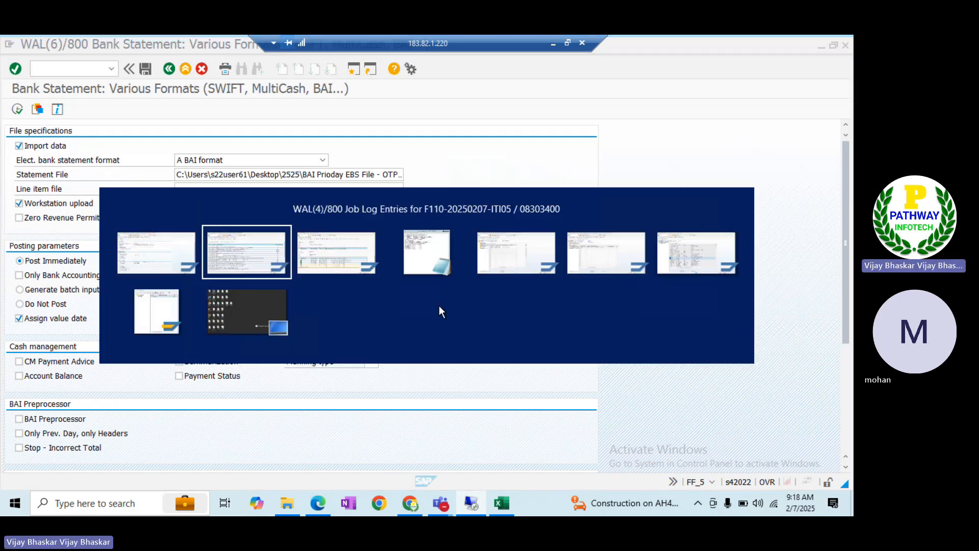
{"action": "key", "text": "alt+Tab"}
{"action": "key", "text": "alt+Tab"}
{"action": "key", "text": "alt+Tab"}
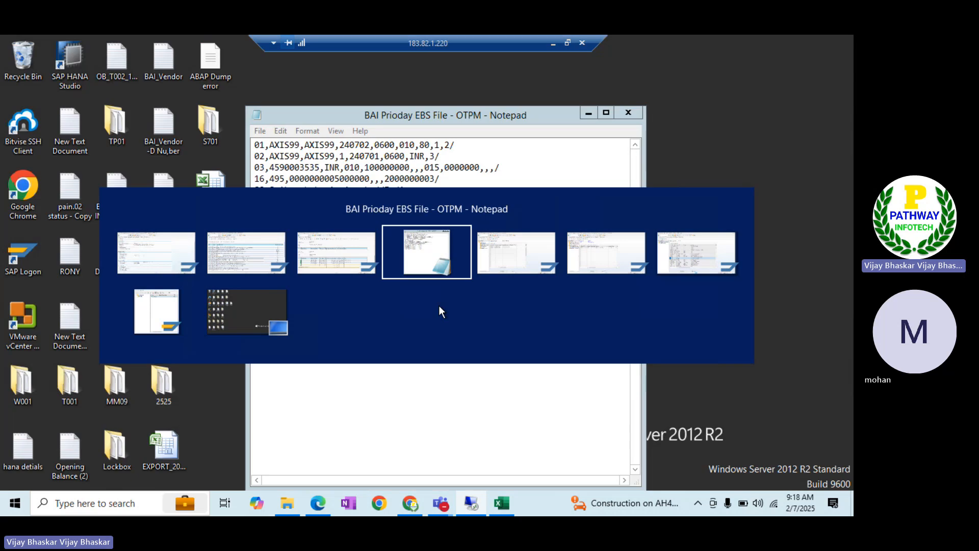
{"action": "key", "text": "alt+Tab"}
{"action": "key", "text": "alt+shift+Tab"}
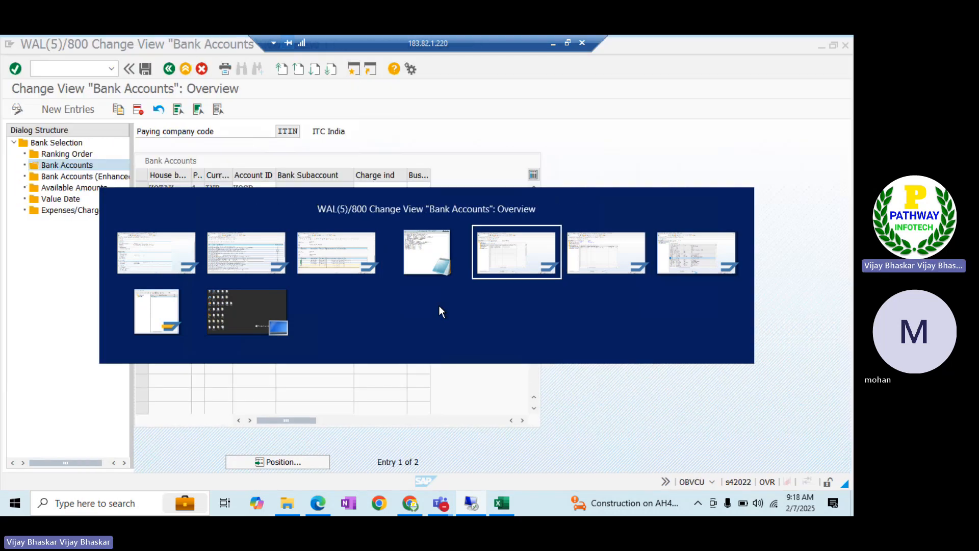
{"action": "key", "text": "alt+Tab"}
{"action": "key", "text": "alt+Tab"}
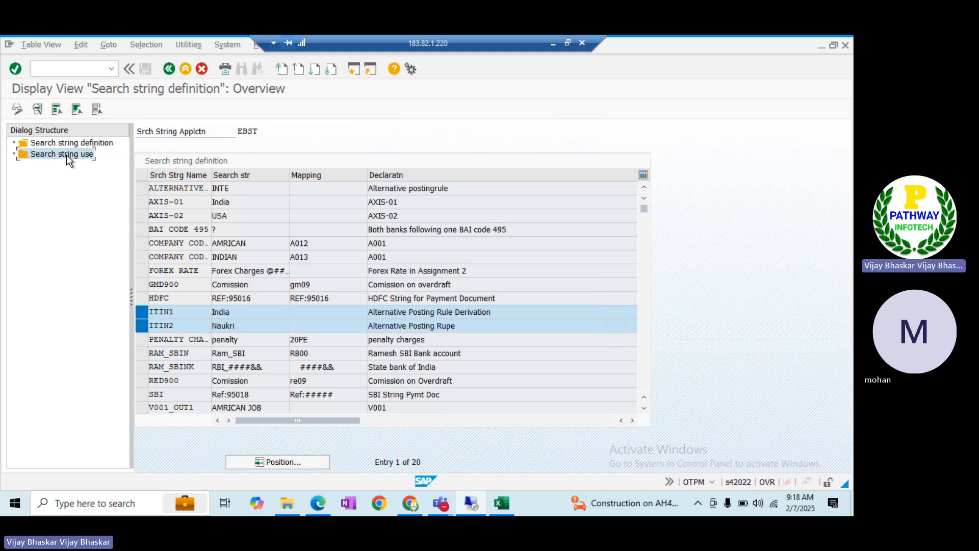
{"action": "left_click", "coordinate": [70, 161]}
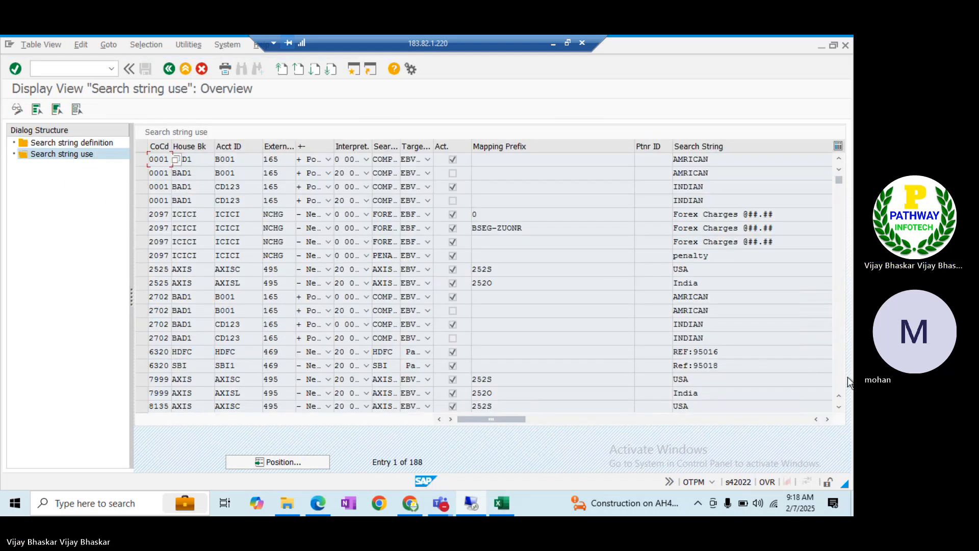
{"action": "scroll", "coordinate": [841, 383], "scroll_direction": "down", "scroll_amount": 2}
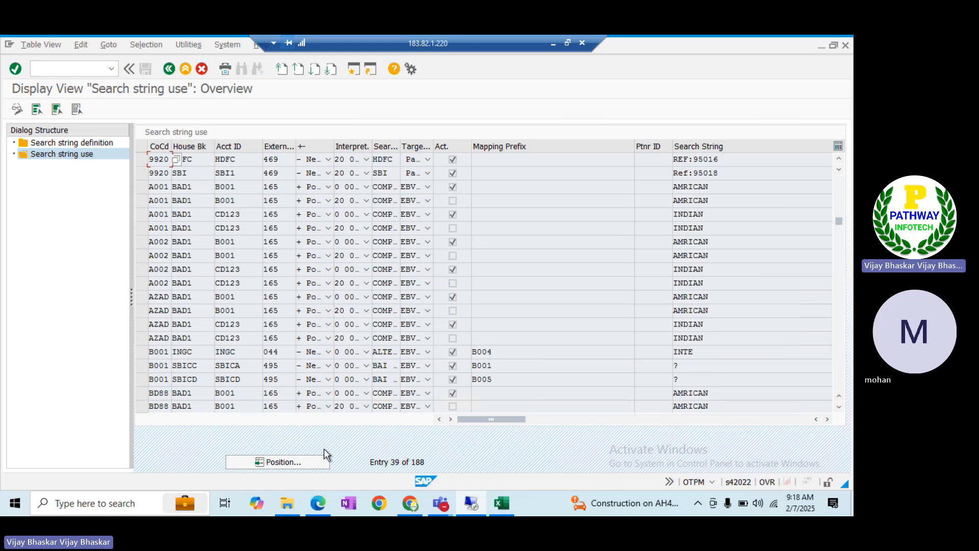
{"action": "left_click", "coordinate": [301, 457]}
{"action": "type", "text": "ITIN"}
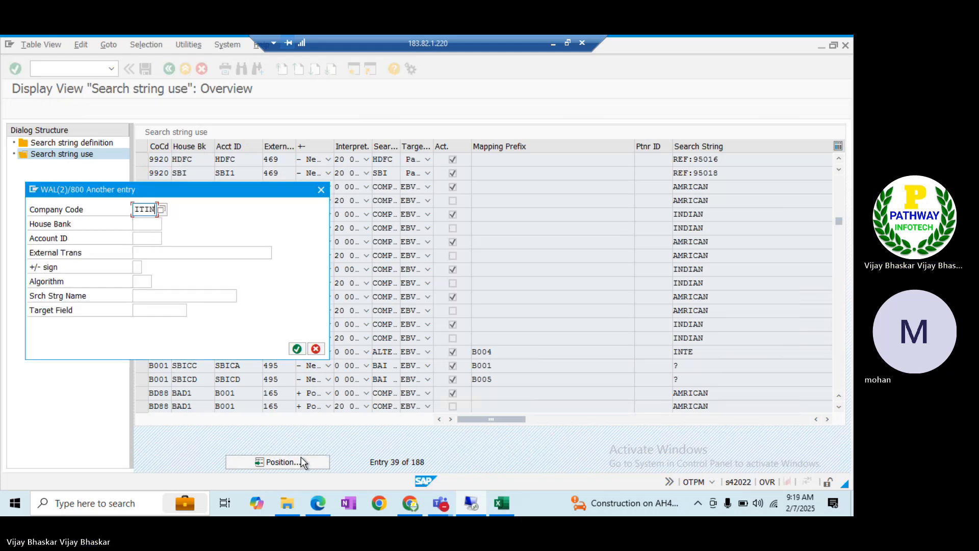
{"action": "key", "text": "Return"}
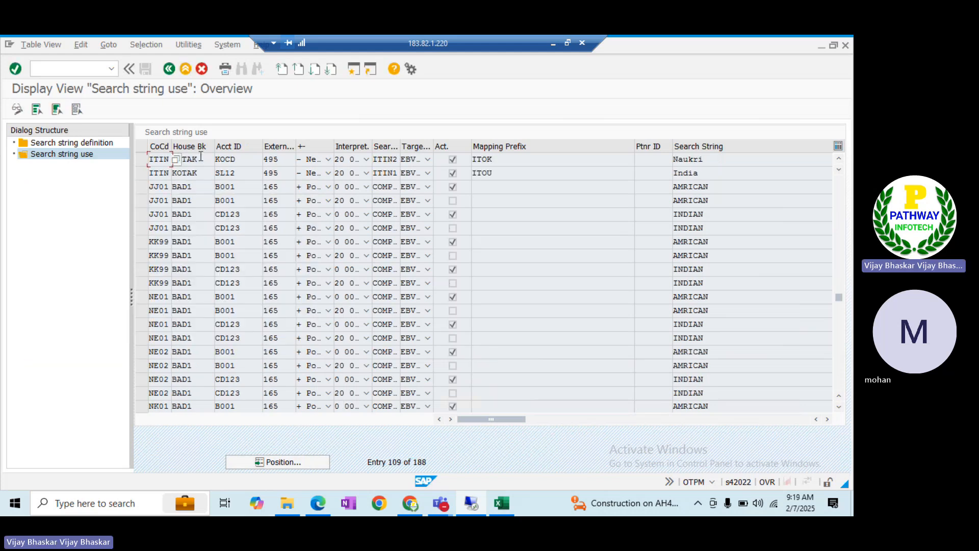
Review the ITIN rows: KOTAK house bank, KOCD account, and the ITOK and ITOU mapping prefixes
{"action": "left_click", "coordinate": [201, 158]}
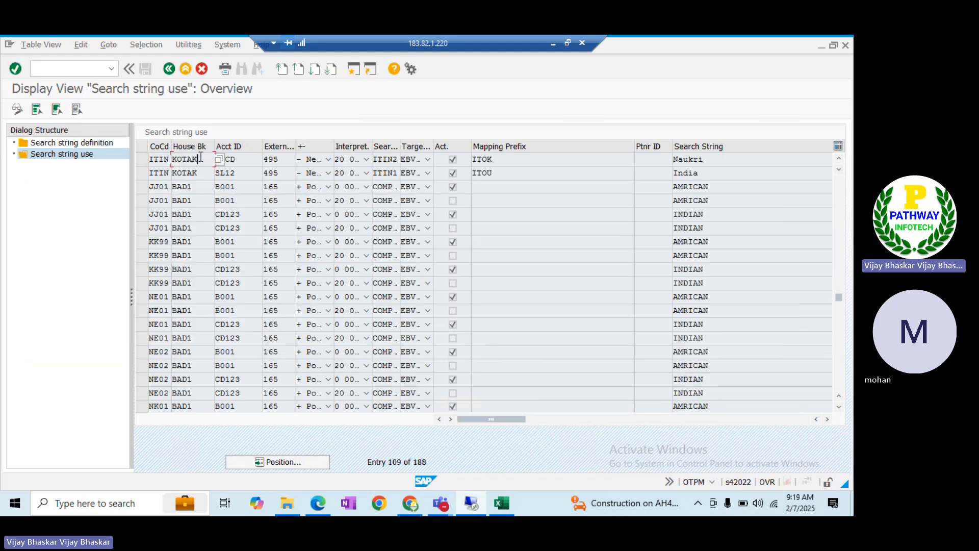
{"action": "left_click", "coordinate": [250, 159]}
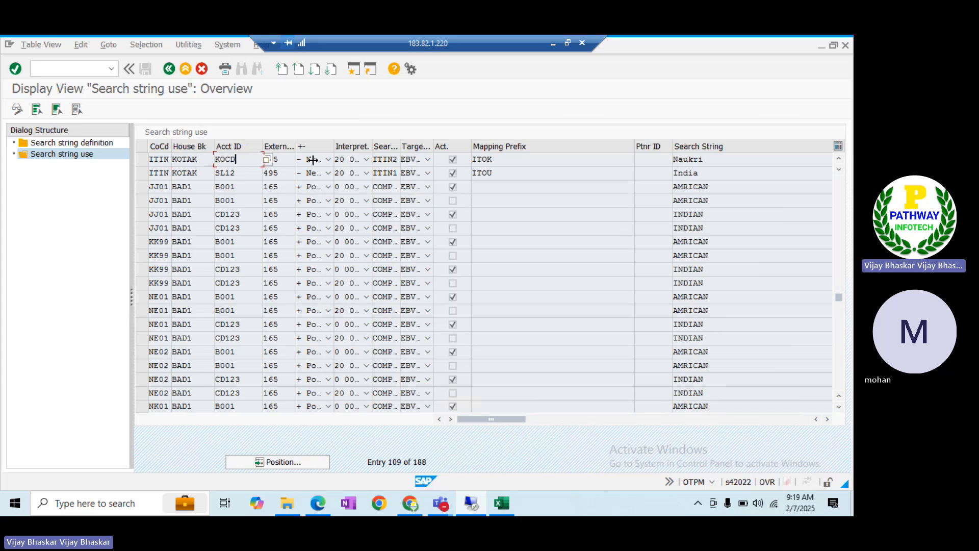
{"action": "left_click", "coordinate": [501, 160]}
{"action": "left_click", "coordinate": [202, 173]}
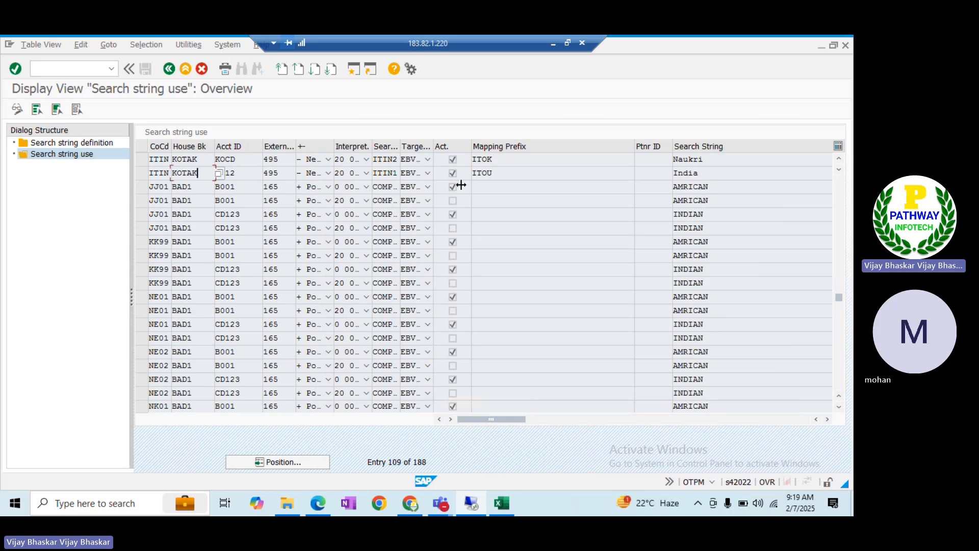
{"action": "left_click", "coordinate": [509, 174]}
In the BAI file, check India on the first 88 record and USA on the second
{"action": "key", "text": "alt+Tab"}
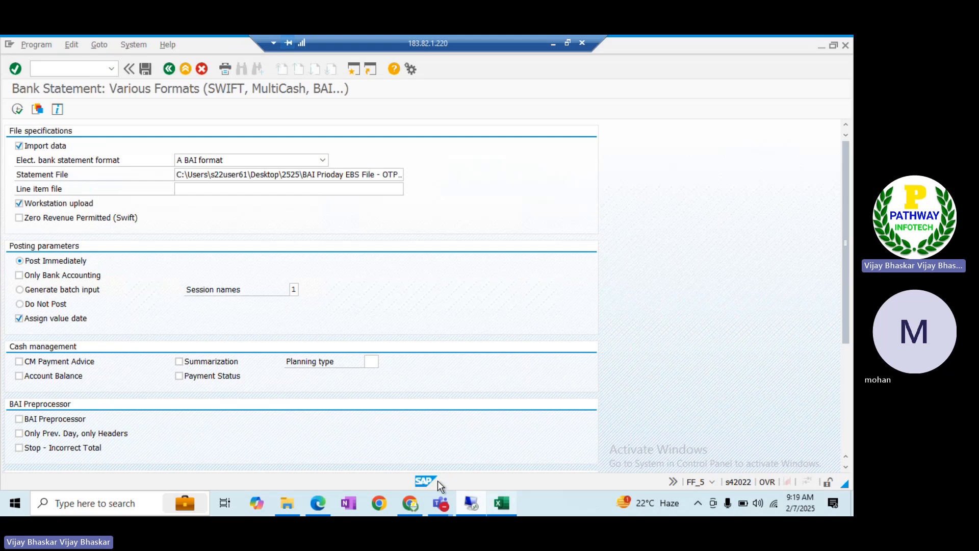
{"action": "key", "text": "alt+Tab"}
{"action": "key", "text": "alt+Tab"}
{"action": "key", "text": "alt+Tab"}
{"action": "key", "text": "alt+Tab"}
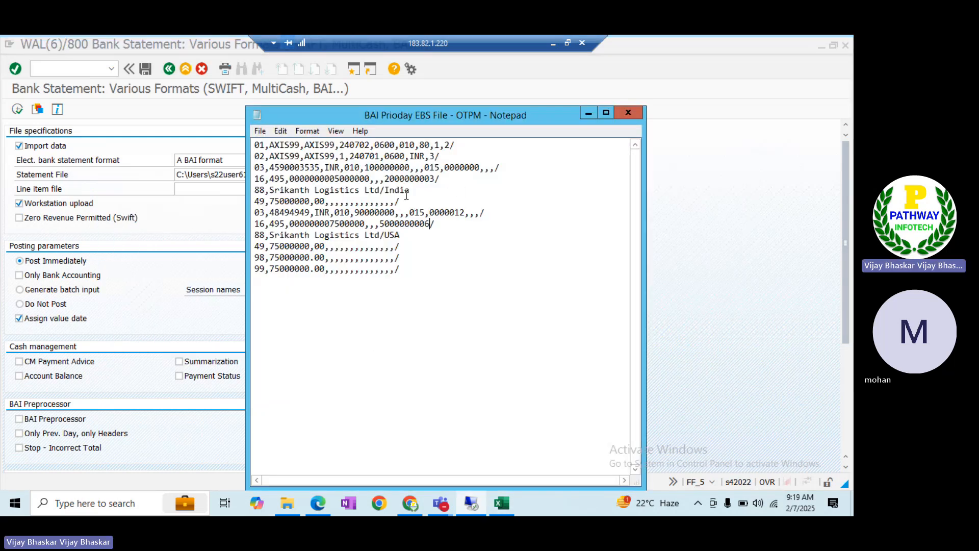
{"action": "left_click_drag", "start_coordinate": [414, 191], "coordinate": [384, 191]}
{"action": "left_click", "coordinate": [404, 235]}
Match the second 88 record's ending to the Naukri search string value, compared against the first record's India
{"action": "key", "text": "alt+Tab"}
{"action": "key", "text": "alt+Tab"}
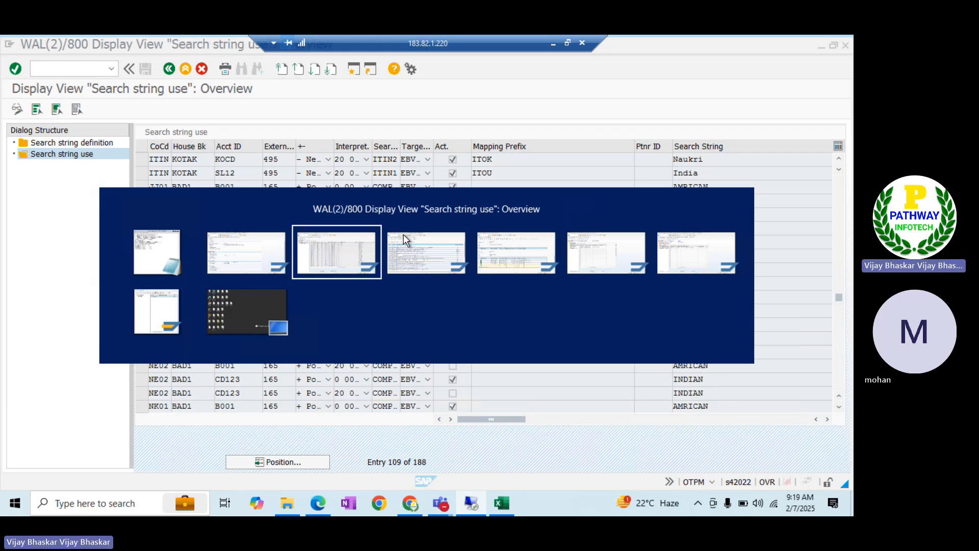
{"action": "left_click_drag", "start_coordinate": [709, 159], "coordinate": [673, 159]}
{"action": "left_click", "coordinate": [672, 161]}
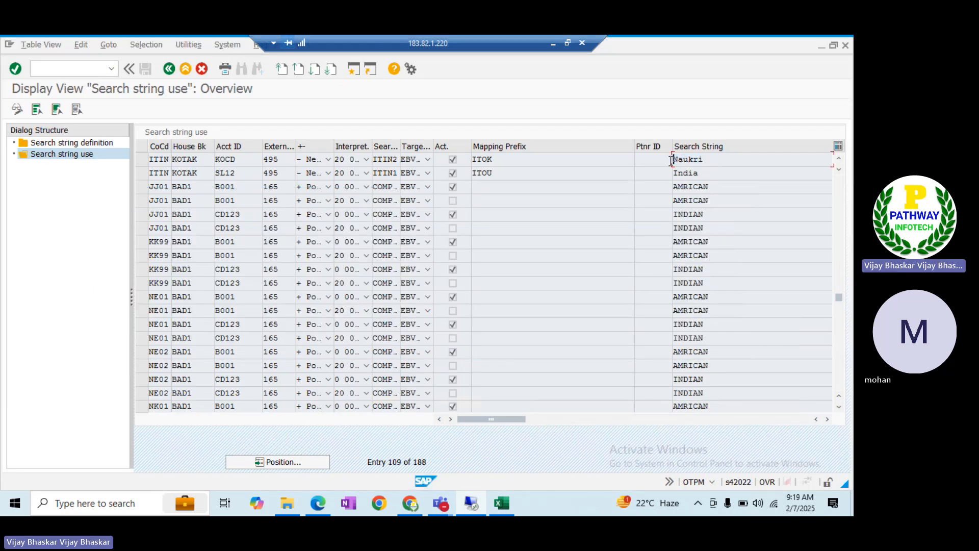
{"action": "key", "text": "alt+Tab"}
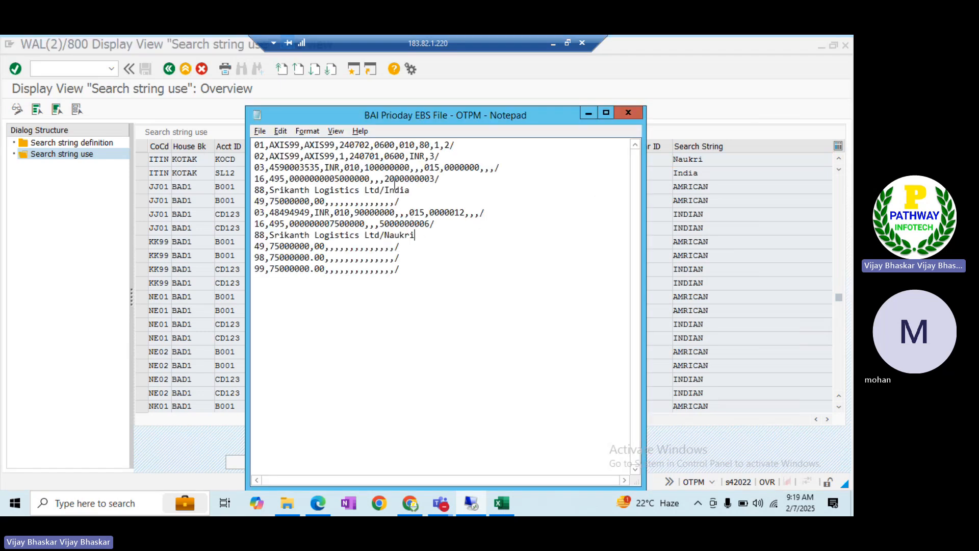
{"action": "left_click_drag", "start_coordinate": [418, 234], "coordinate": [385, 237]}
{"action": "left_click_drag", "start_coordinate": [417, 190], "coordinate": [385, 193]}
{"action": "left_click", "coordinate": [195, 231]}
{"action": "key", "text": "alt+Tab"}
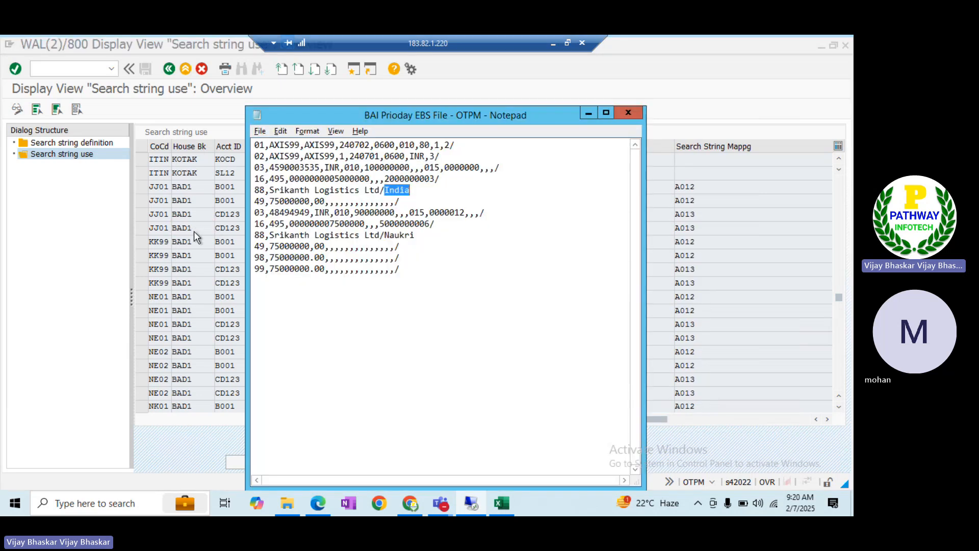
{"action": "key", "text": "alt+Tab"}
{"action": "key", "text": "Tab"}
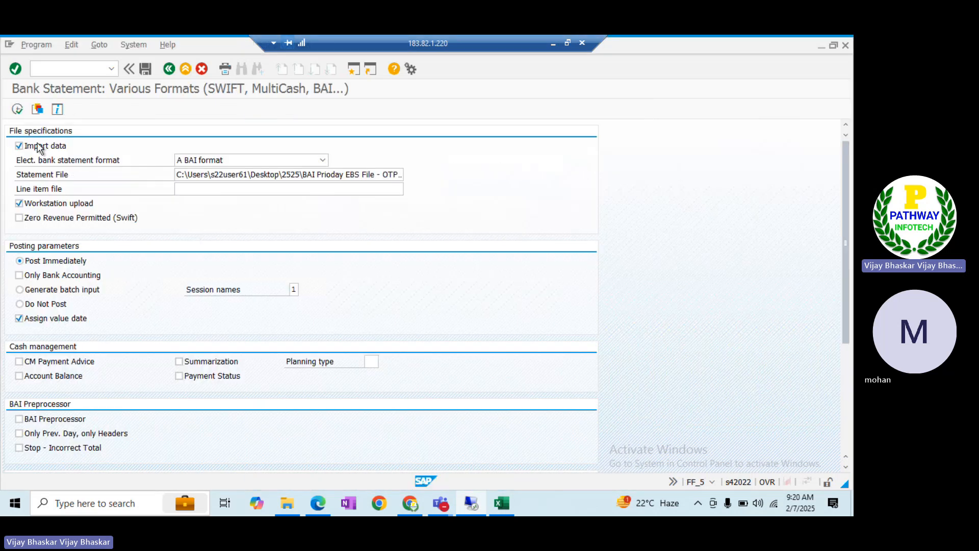
Rerun the import with file access allowed; both statements are ignored as already existing
{"action": "left_click", "coordinate": [17, 109]}
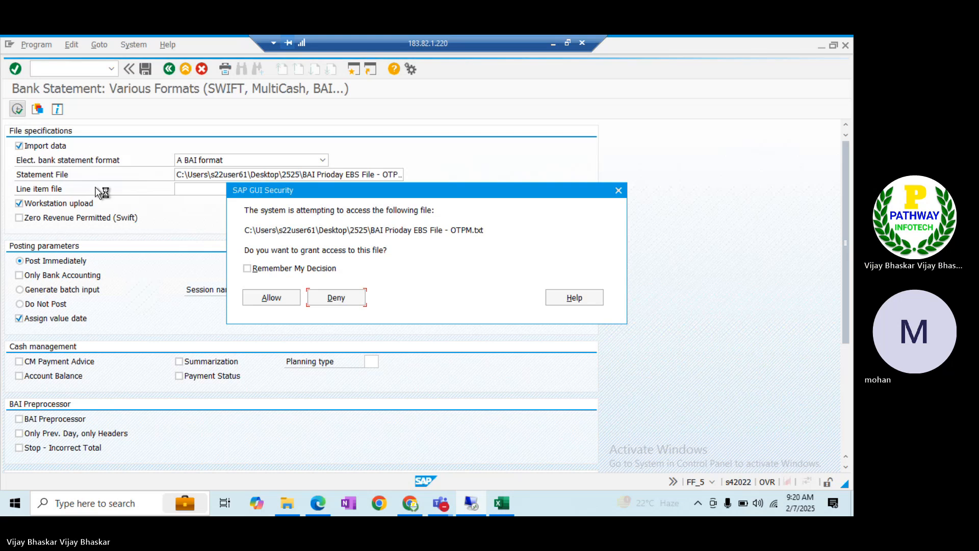
{"action": "left_click", "coordinate": [264, 299]}
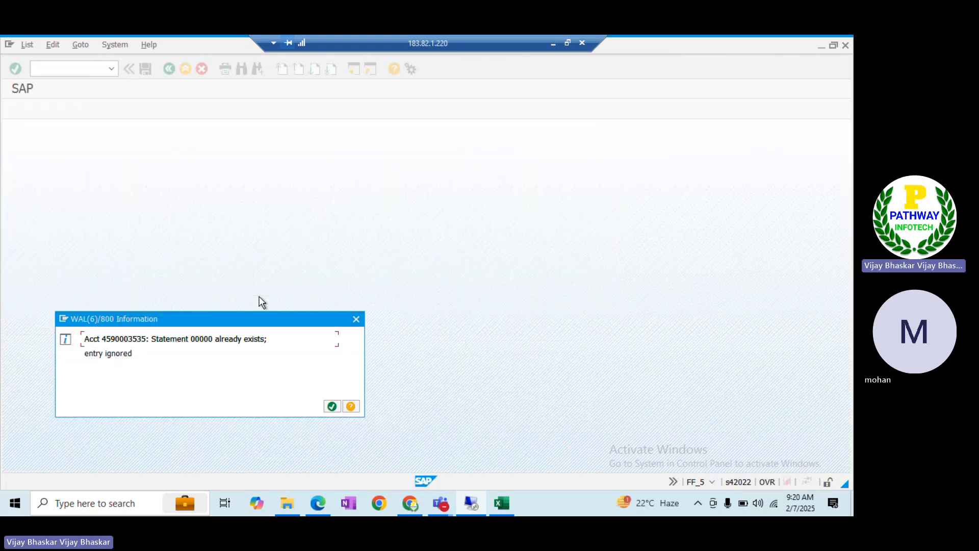
{"action": "left_click", "coordinate": [331, 407]}
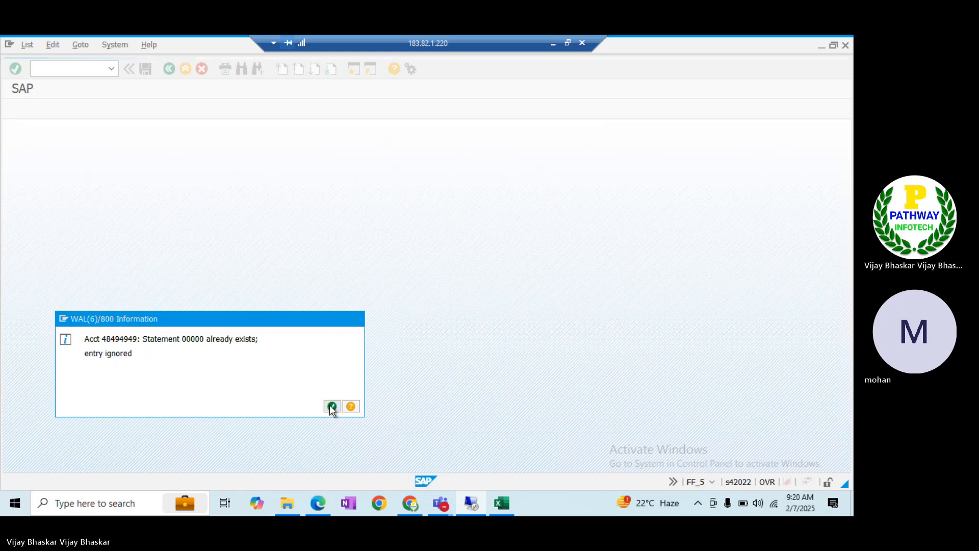
{"action": "left_click", "coordinate": [331, 406]}
{"action": "key", "text": "alt+Tab"}
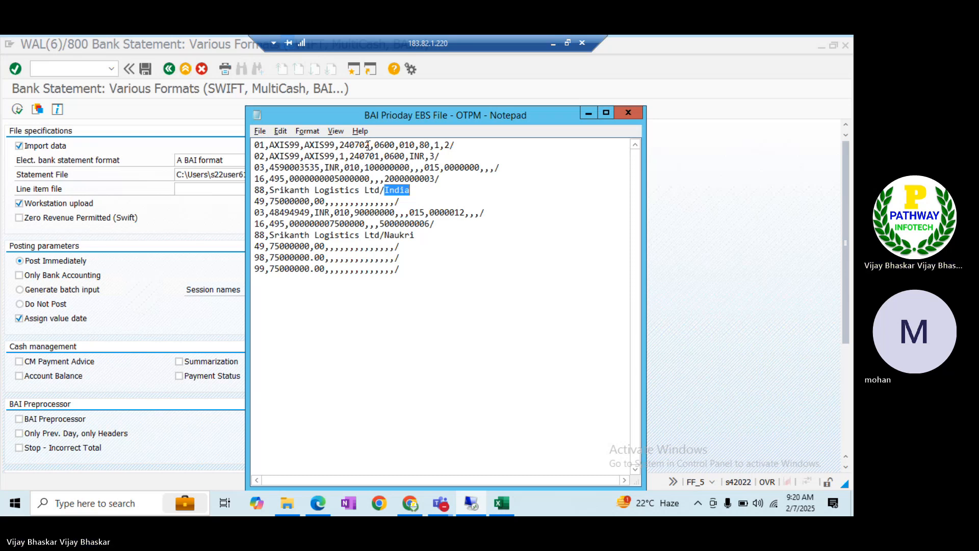
Change the first line's statement date from 240702 to 250207
{"action": "left_click", "coordinate": [360, 146]}
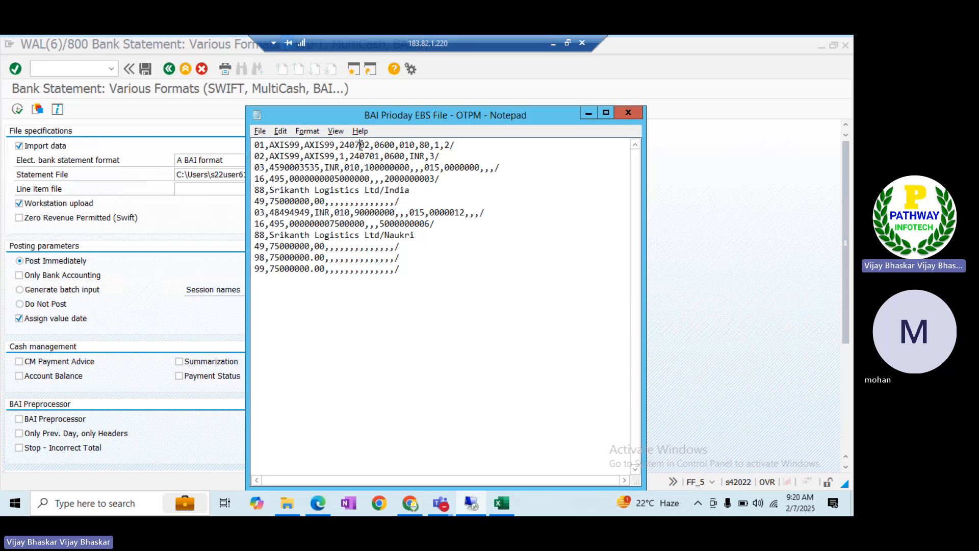
{"action": "key", "text": "BackSpace"}
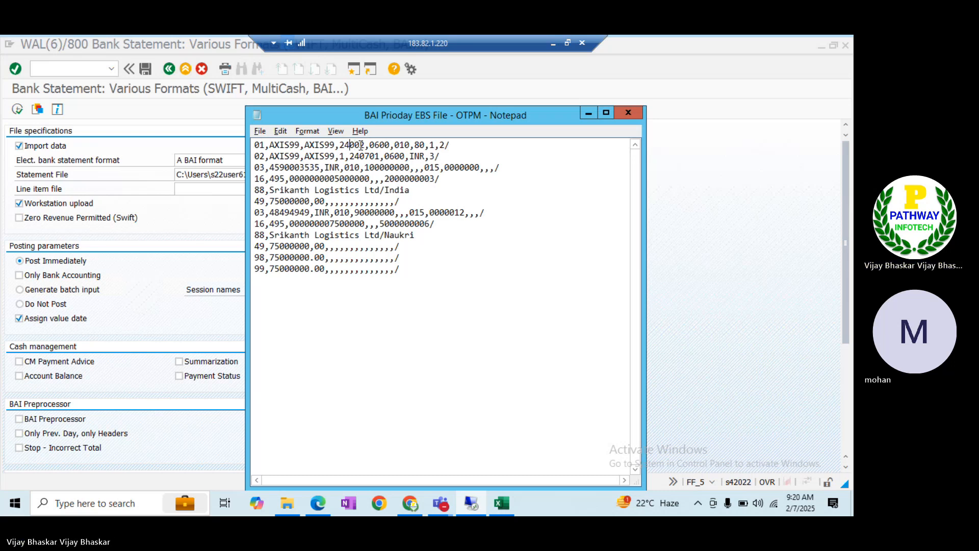
{"action": "key", "text": "BackSpace"}
{"action": "type", "text": "5"}
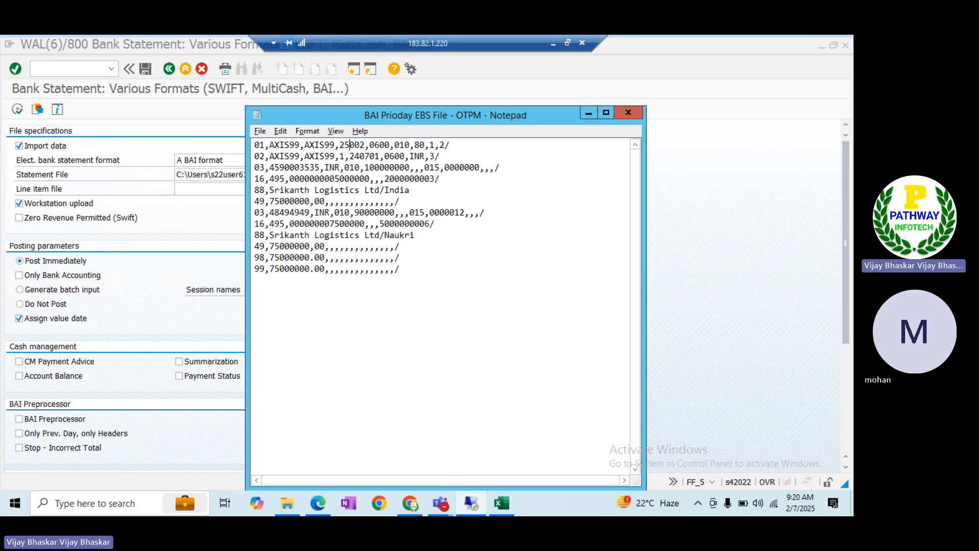
{"action": "type", "text": "02"}
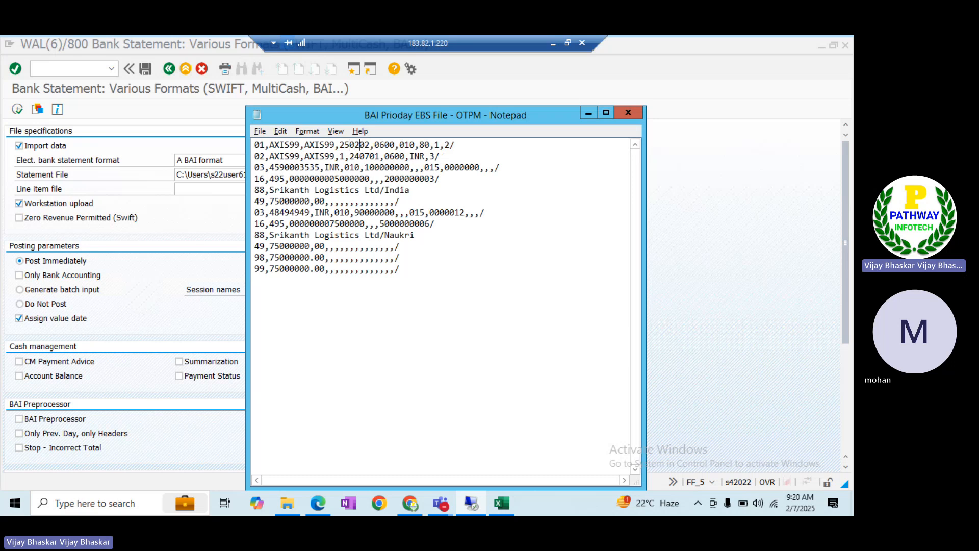
{"action": "left_click", "coordinate": [370, 145]}
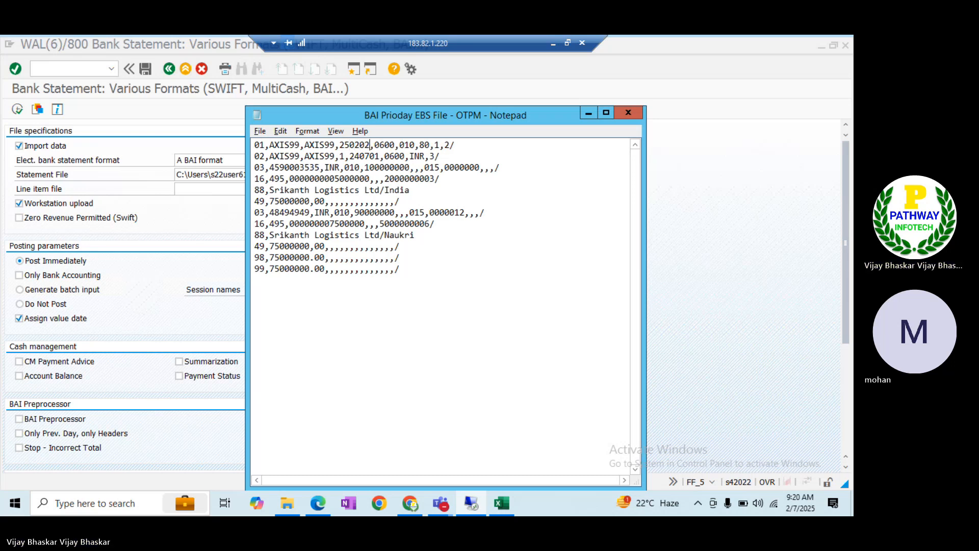
{"action": "key", "text": "BackSpace"}
{"action": "type", "text": "7"}
Change the second line's statement date from 240701 to 250206
{"action": "left_click", "coordinate": [359, 156]}
{"action": "key", "text": "BackSpace"}
{"action": "type", "text": "5"}
{"action": "key", "text": "BackSpace"}
{"action": "type", "text": "2"}
{"action": "key", "text": "Right"}
{"action": "key", "text": "Right"}
{"action": "key", "text": "BackSpace"}
{"action": "type", "text": "6"}
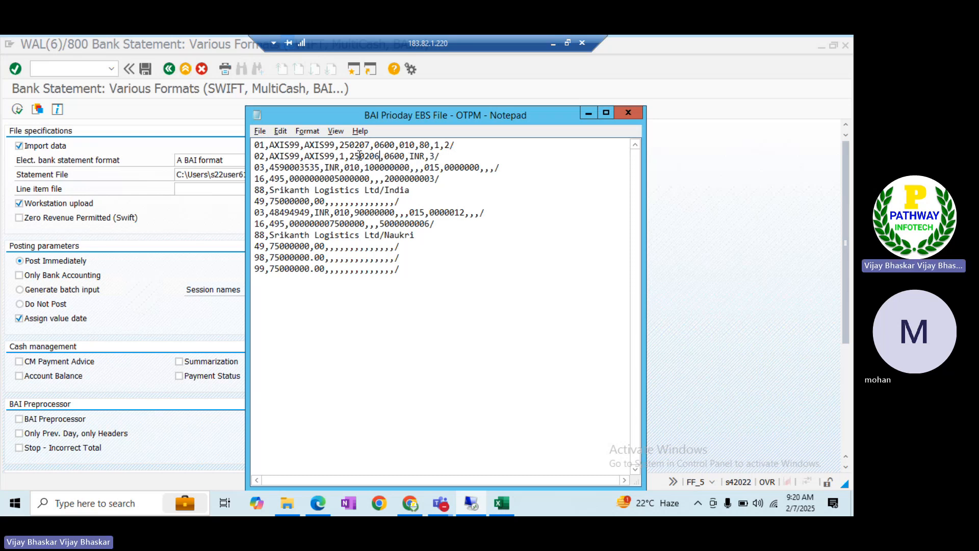
{"action": "left_click", "coordinate": [180, 240]}
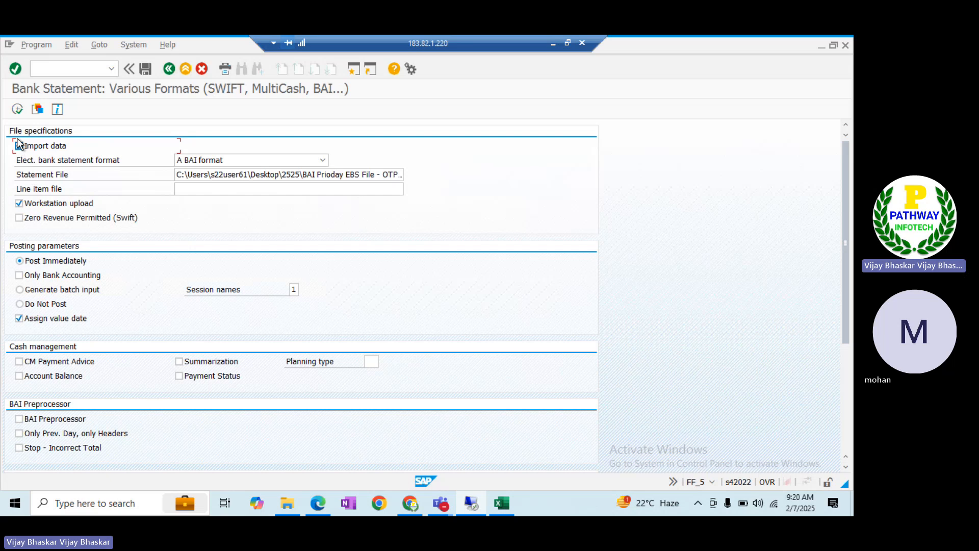
Run the import again, allowing file access and acknowledging both opening-balance messages
{"action": "left_click", "coordinate": [16, 109]}
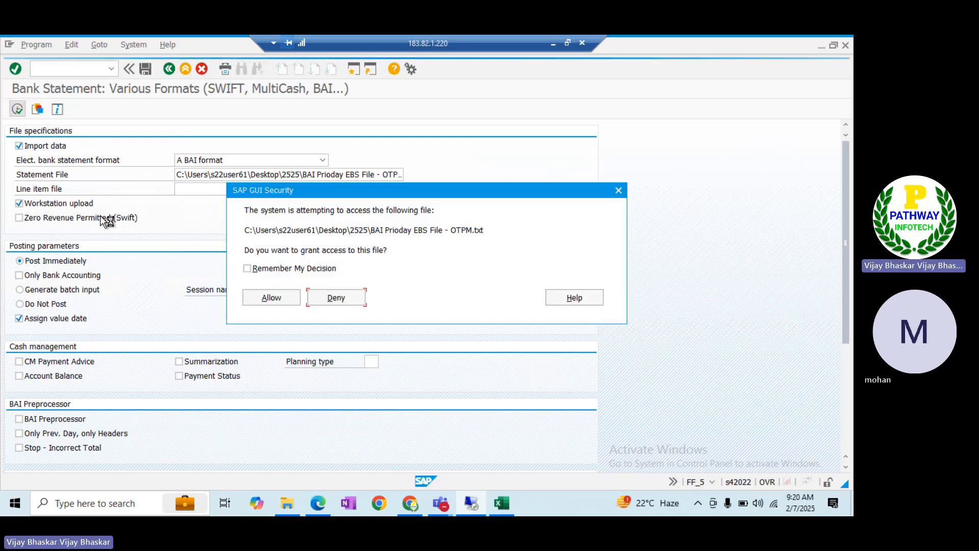
{"action": "left_click", "coordinate": [265, 298]}
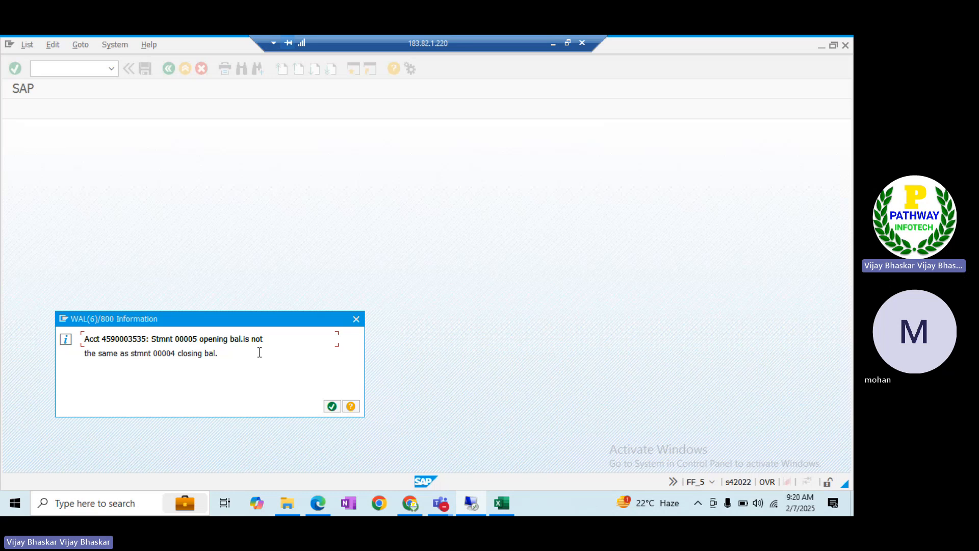
{"action": "left_click", "coordinate": [331, 406]}
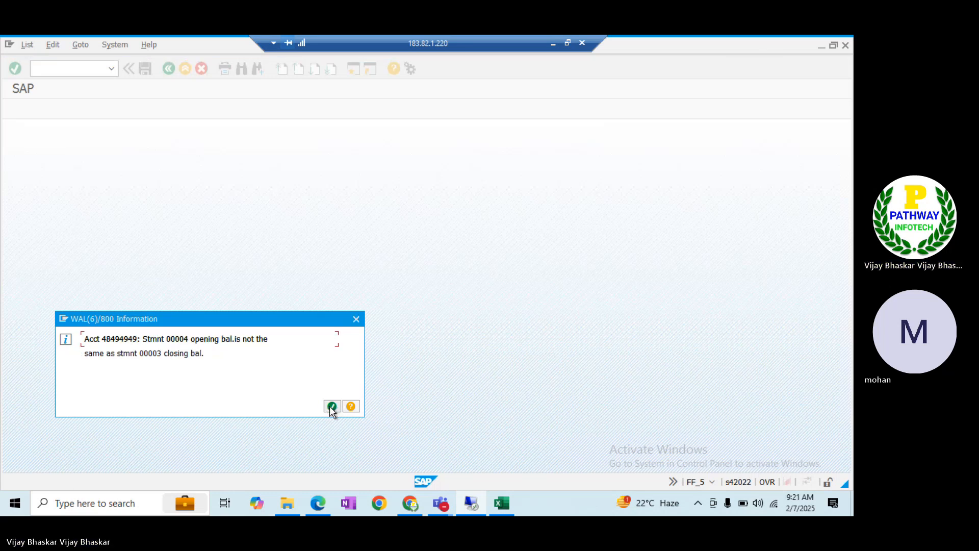
{"action": "left_click", "coordinate": [331, 407]}
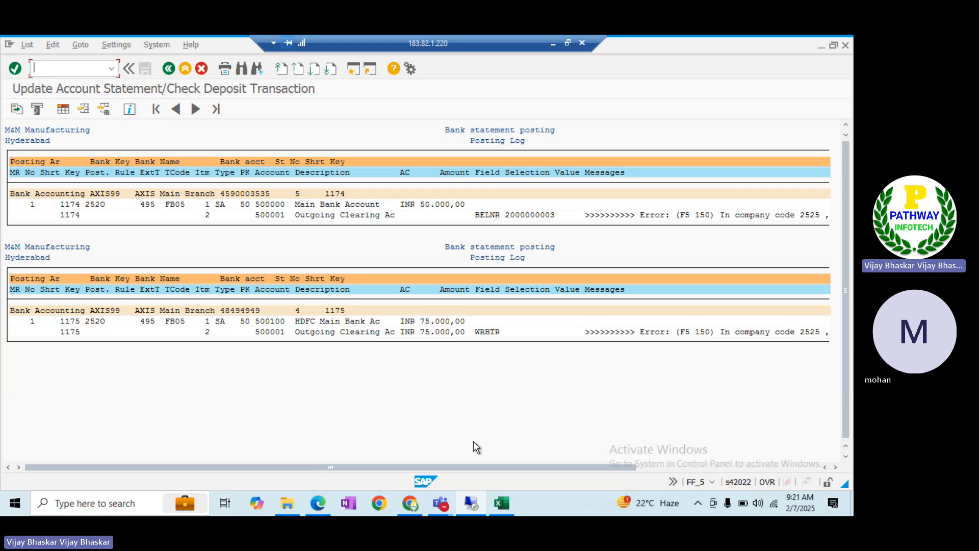
Compare the F5 150 posting log errors with the BAI file, then go back to the statement overview
{"action": "left_click", "coordinate": [793, 462]}
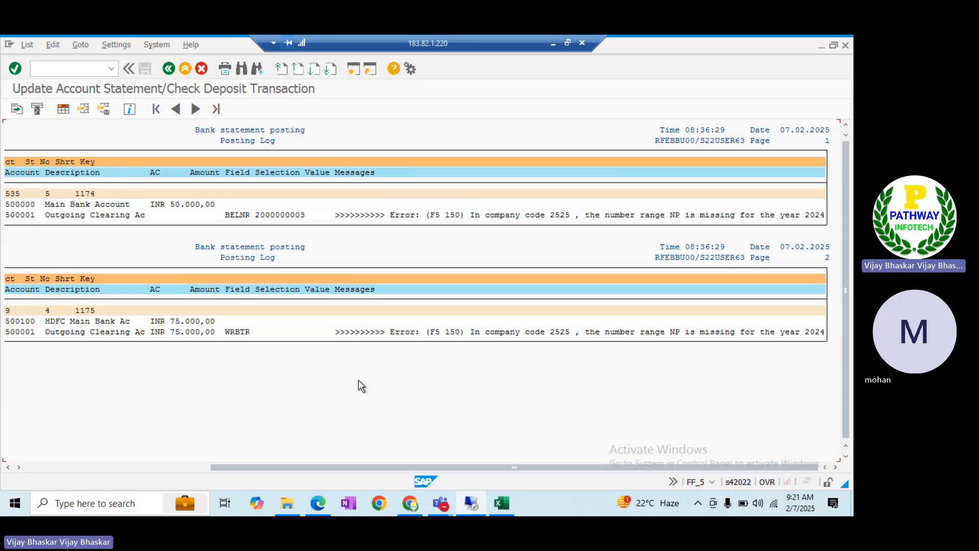
{"action": "key", "text": "alt+Tab"}
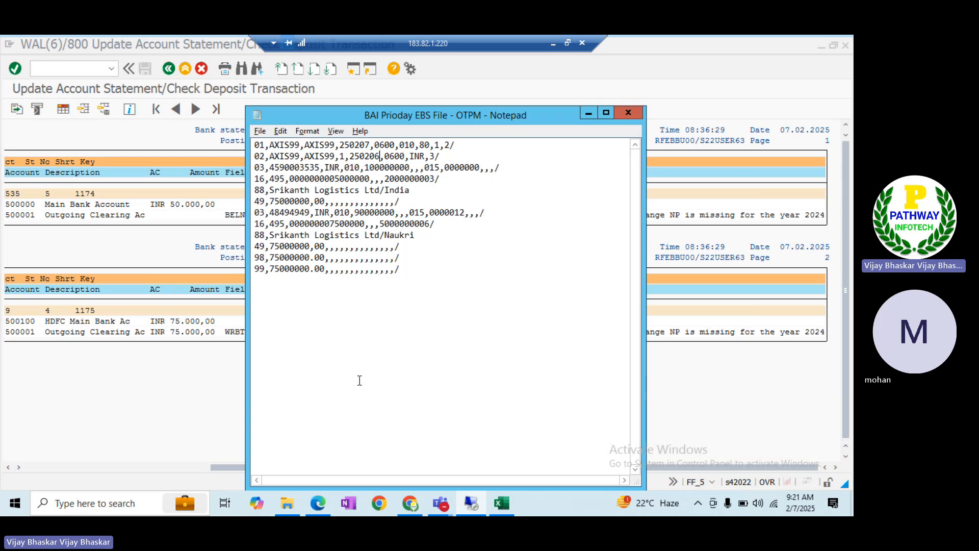
{"action": "left_click", "coordinate": [115, 405]}
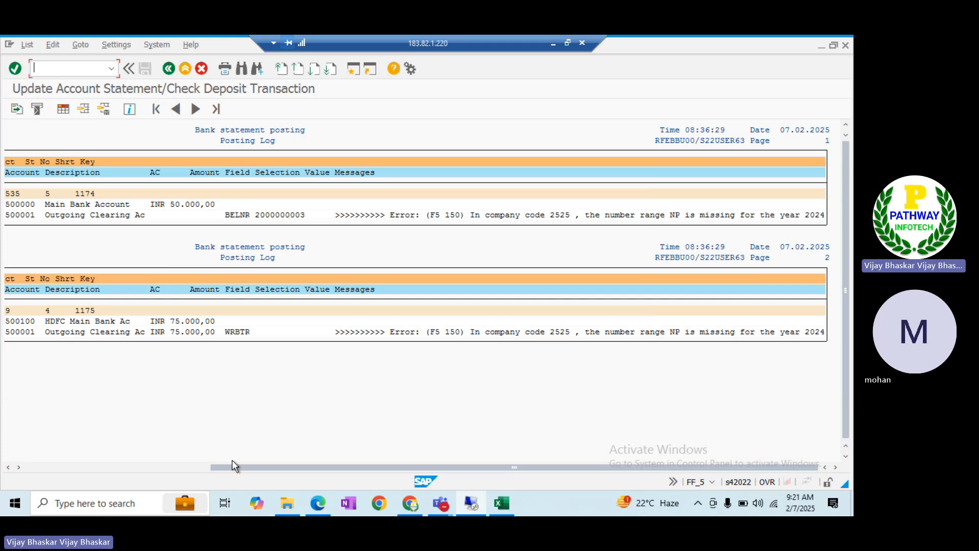
{"action": "left_click_drag", "start_coordinate": [231, 465], "coordinate": [107, 464]}
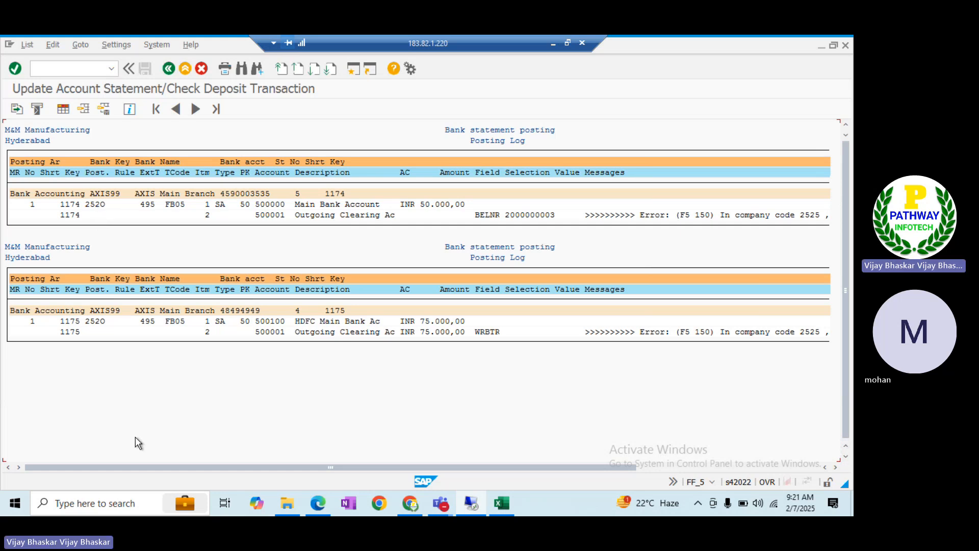
{"action": "key", "text": "alt+Tab"}
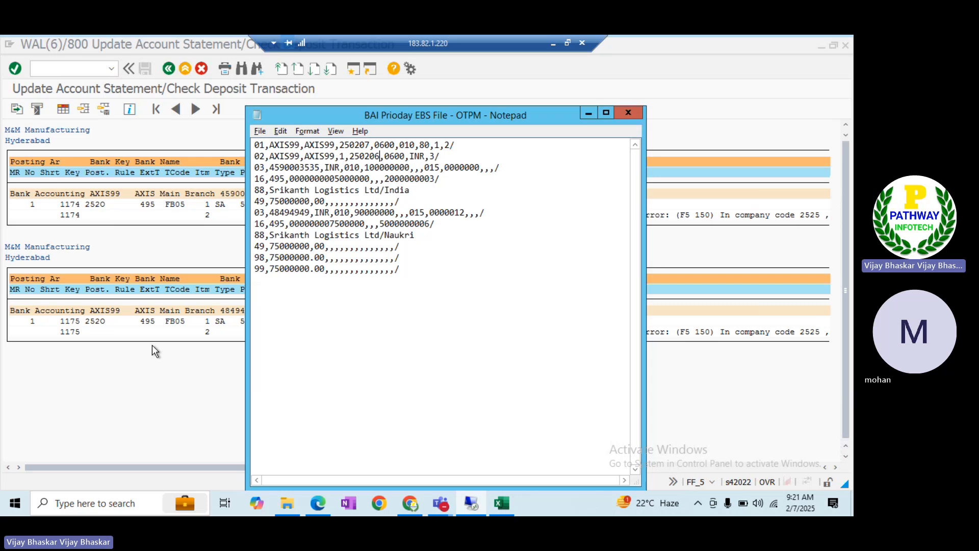
{"action": "left_click", "coordinate": [212, 414]}
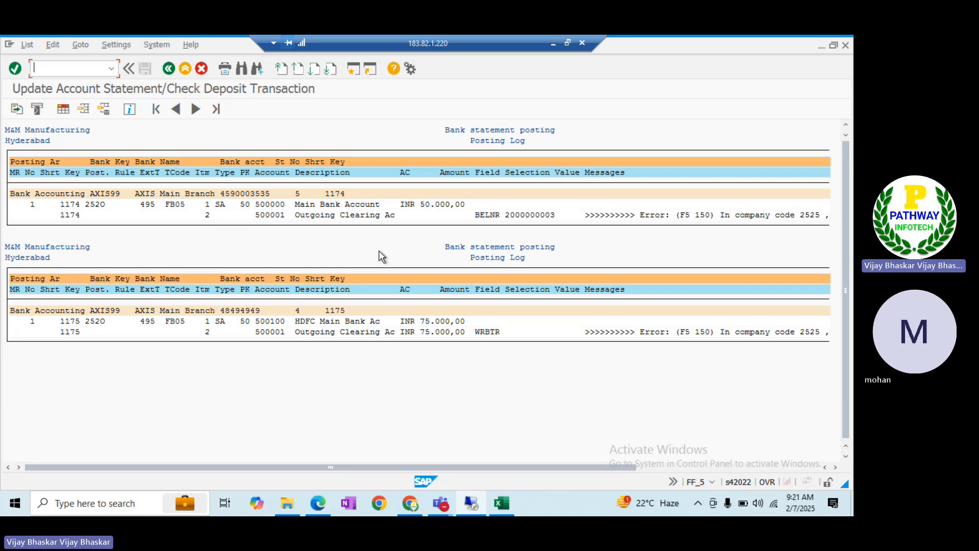
{"action": "left_click", "coordinate": [169, 69]}
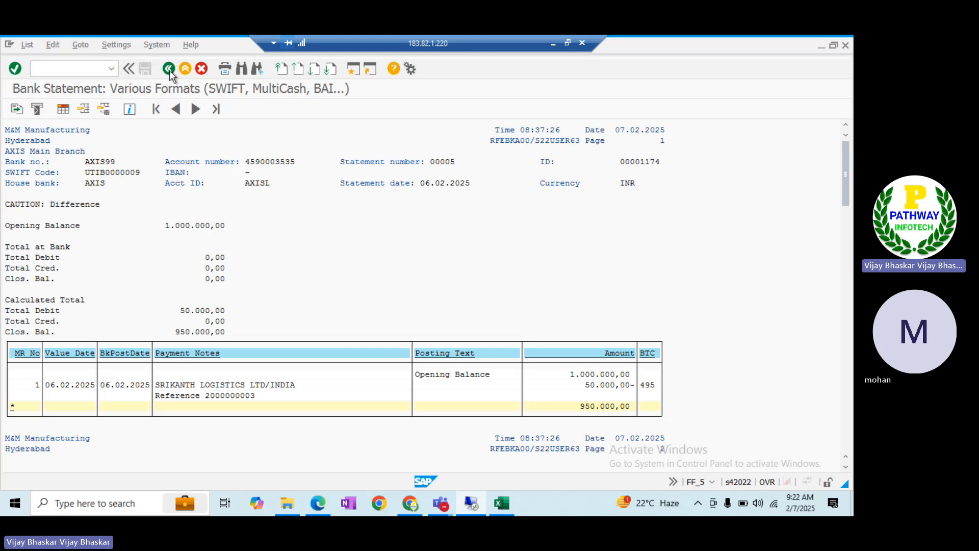
Rerun the import from the selection screen, acknowledging both already-exists messages, then open a new session
{"action": "left_click", "coordinate": [169, 69]}
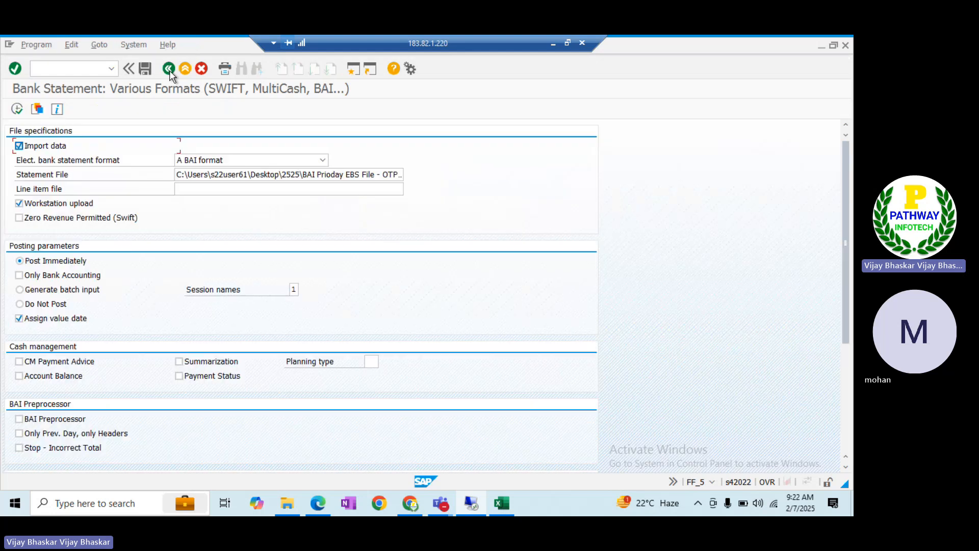
{"action": "left_click", "coordinate": [17, 109]}
{"action": "left_click", "coordinate": [271, 298]}
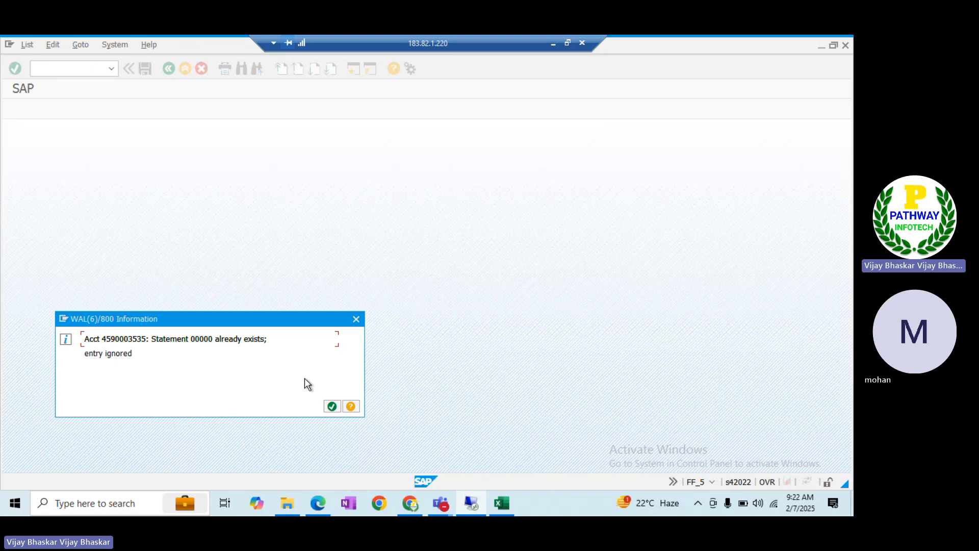
{"action": "left_click", "coordinate": [333, 407]}
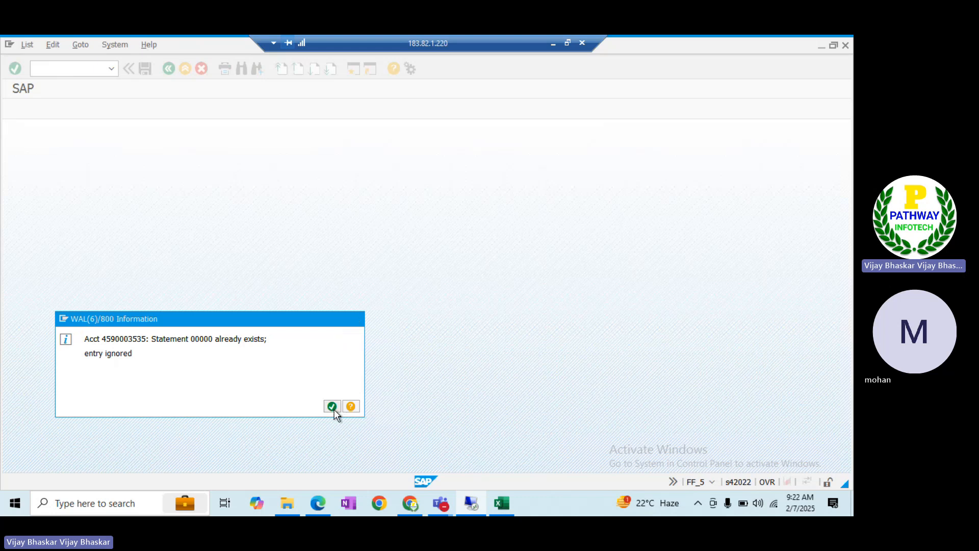
{"action": "left_click", "coordinate": [330, 406]}
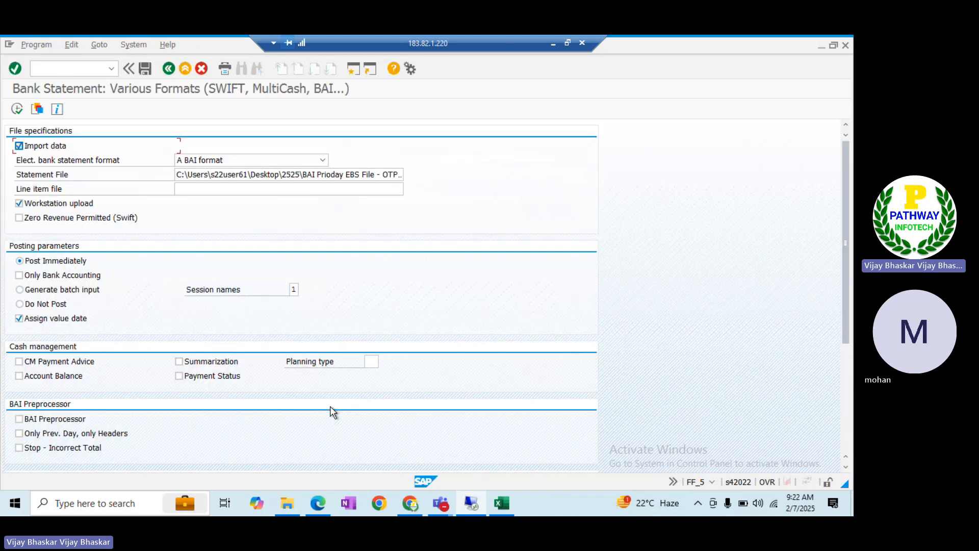
{"action": "left_click", "coordinate": [353, 71]}
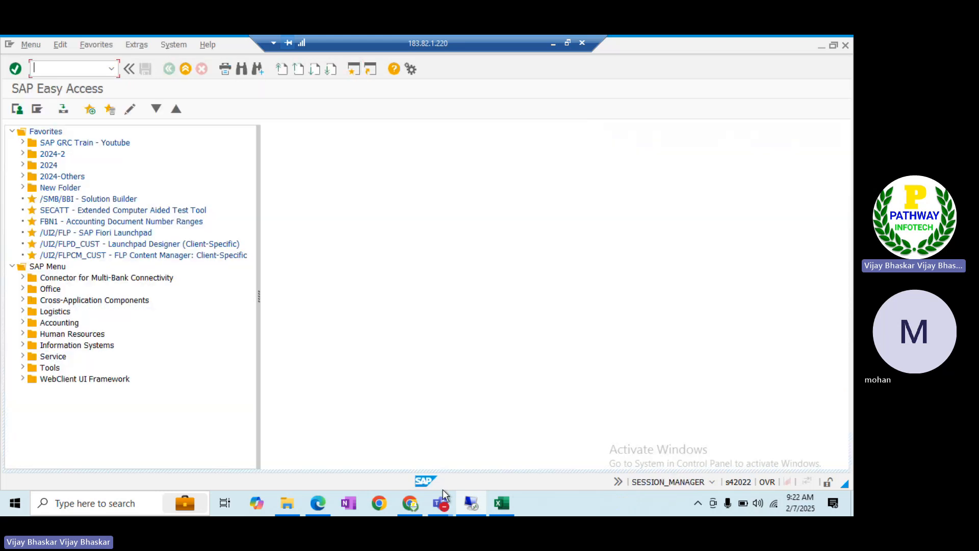
{"action": "left_click", "coordinate": [503, 505]}
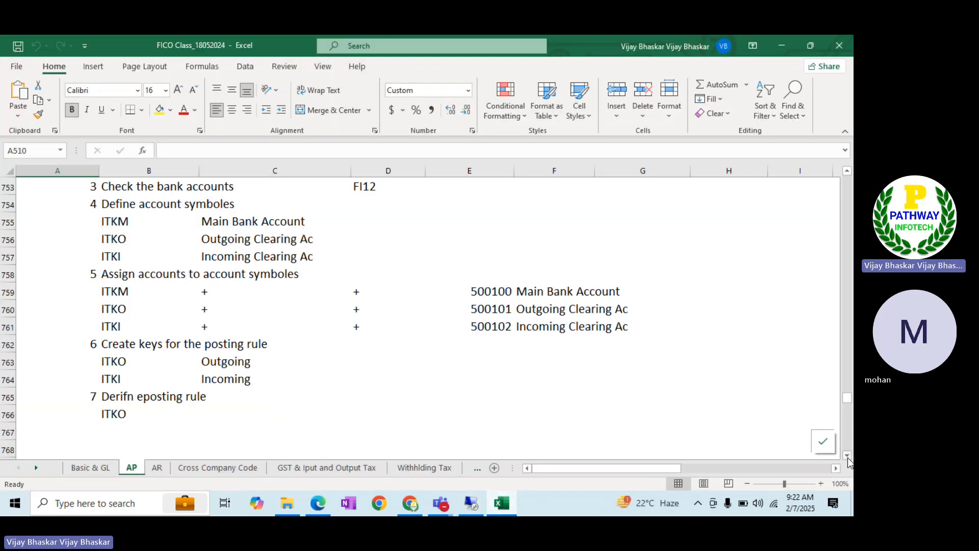
Fix 'fer' to 'few' in cell B782 of the EBS deletion notes
{"action": "left_click", "coordinate": [847, 455]}
{"action": "scroll", "coordinate": [434, 303], "scroll_direction": "down", "scroll_amount": 7}
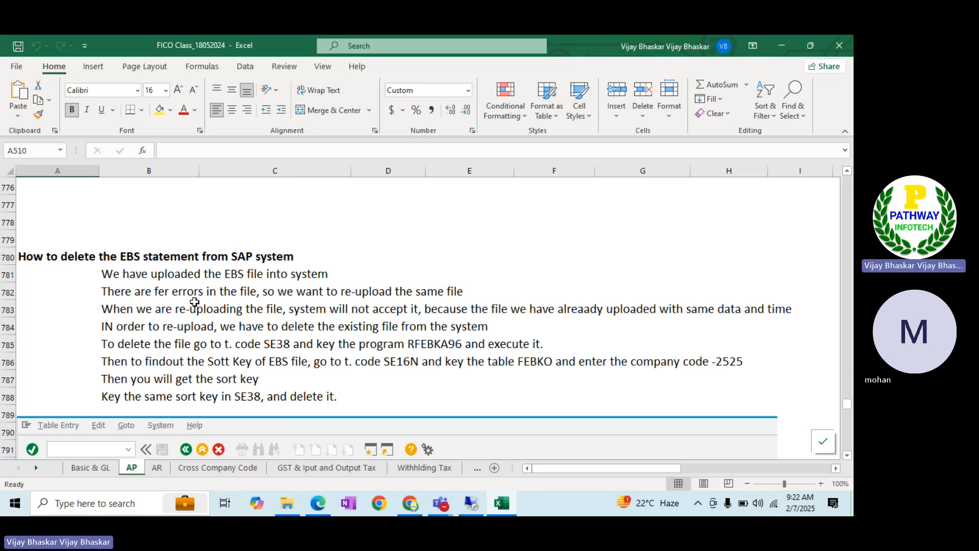
{"action": "double_click", "coordinate": [166, 290]}
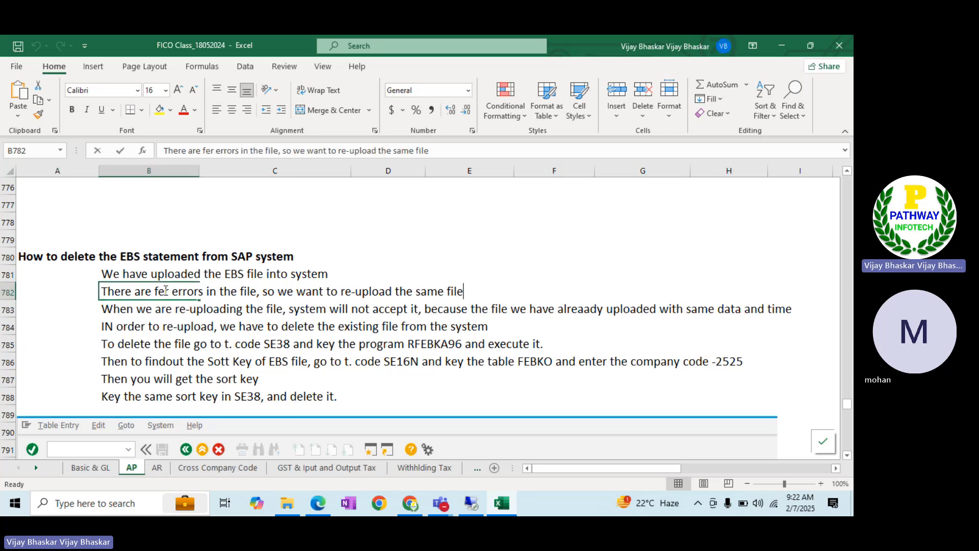
{"action": "key", "text": "BackSpace"}
{"action": "type", "text": "w"}
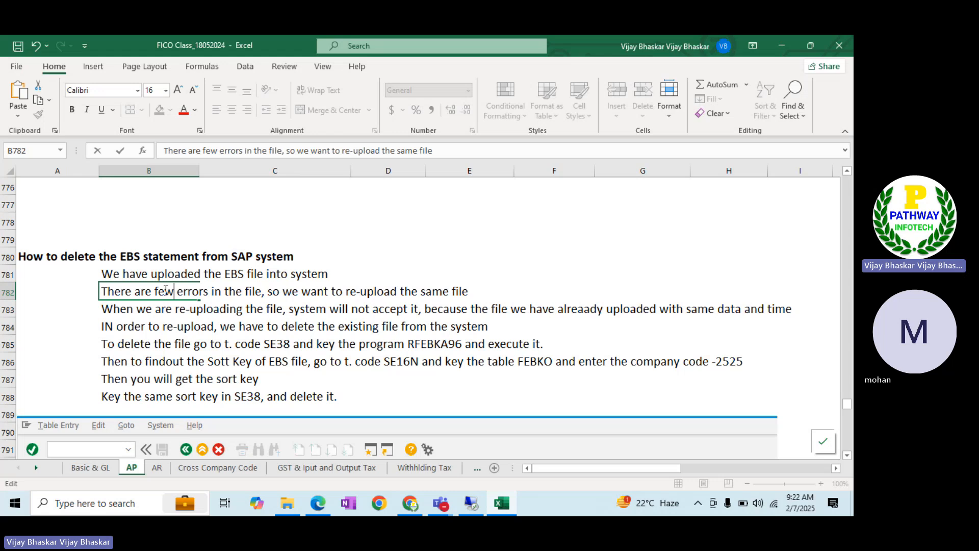
{"action": "key", "text": "Return"}
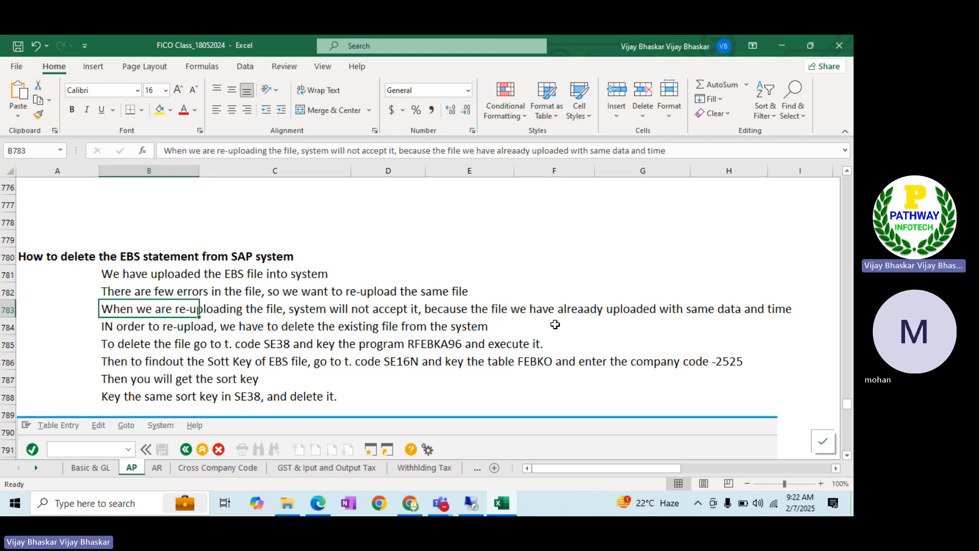
{"action": "key", "text": "alt+Tab"}
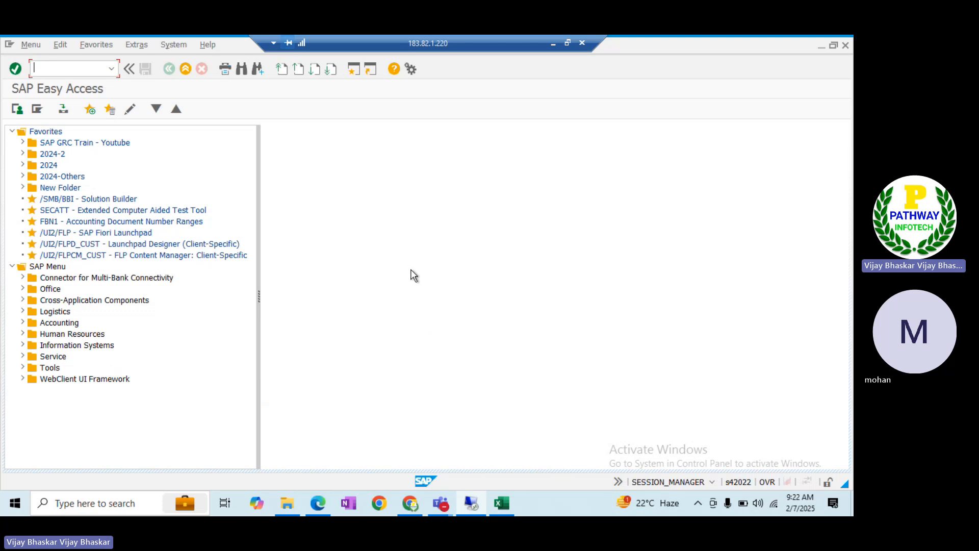
Start the Delete Buffer program RFEBKA96 through SE38
{"action": "type", "text": "se28"}
{"action": "key", "text": "Return"}
{"action": "type", "text": "se38"}
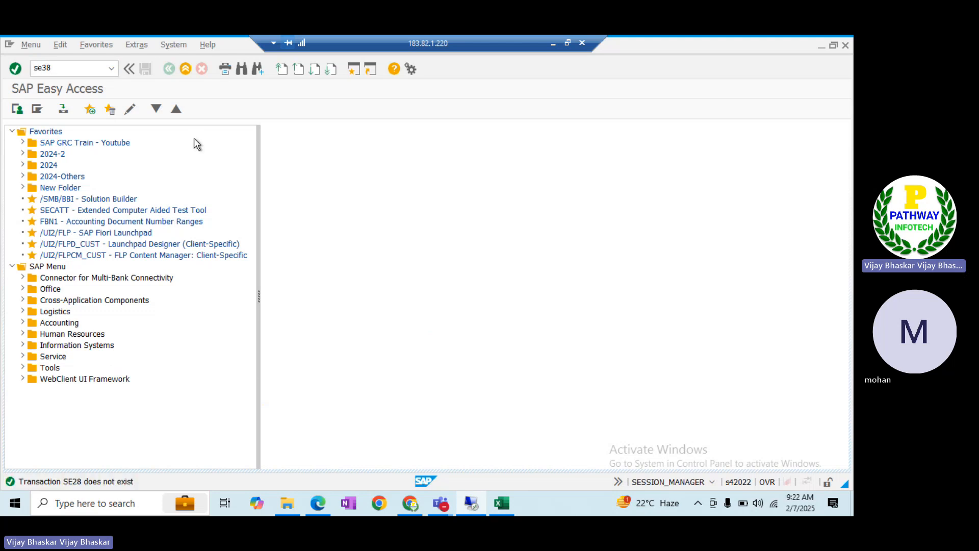
{"action": "key", "text": "Return"}
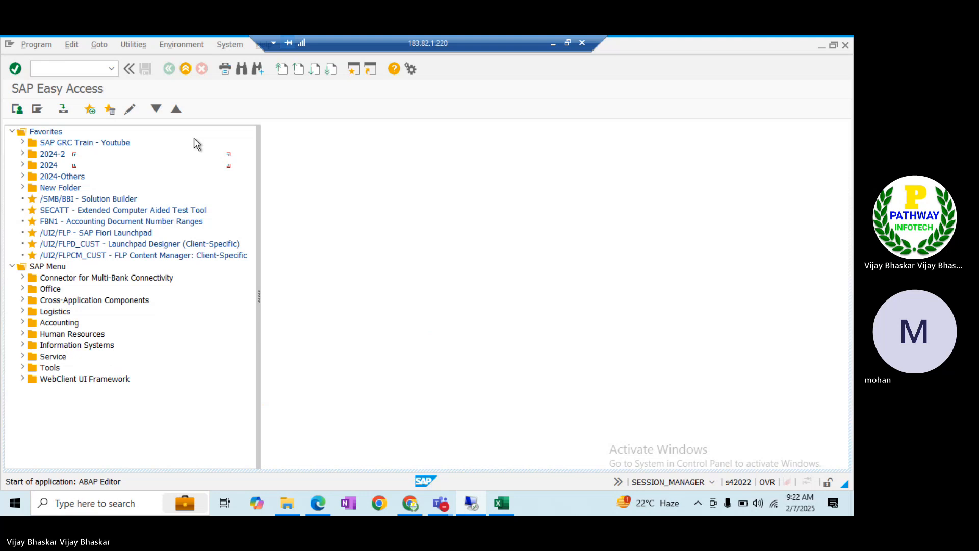
{"action": "type", "text": "rfebka"}
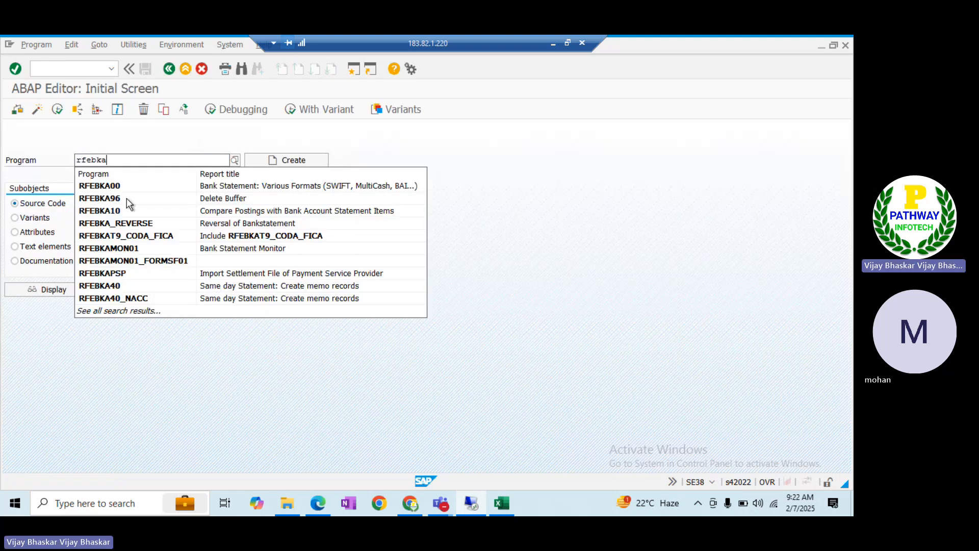
{"action": "left_click", "coordinate": [124, 198]}
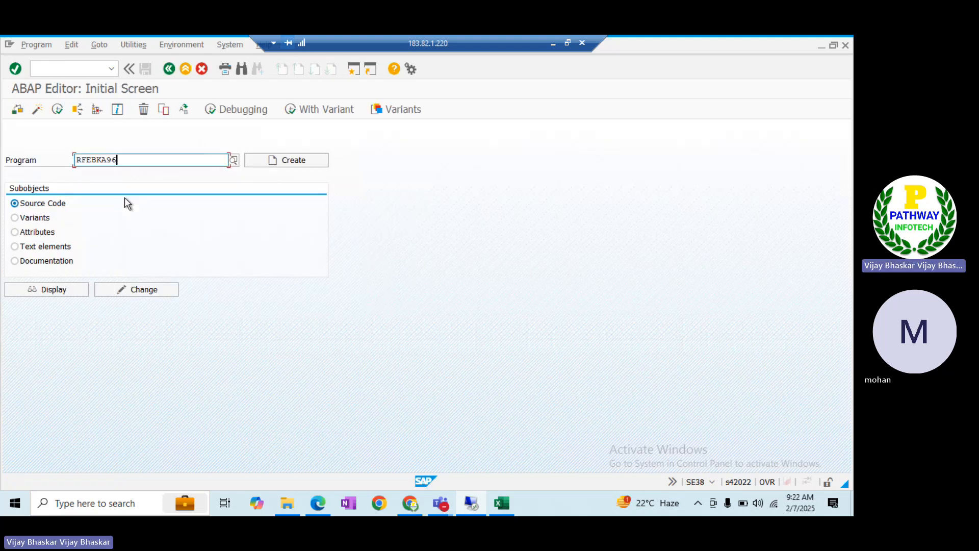
{"action": "left_click", "coordinate": [57, 110]}
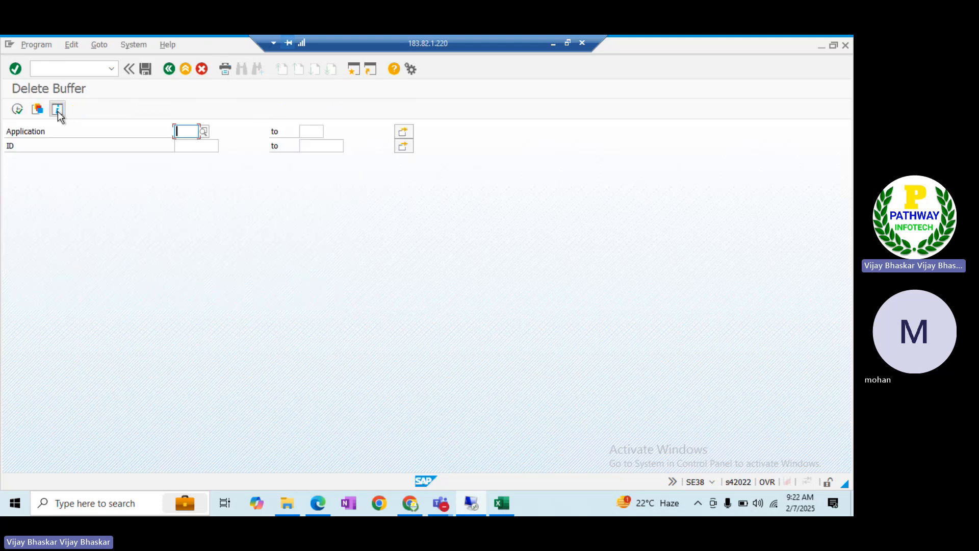
List all buffered bank statements, deselect them all, and scroll to the list end
{"action": "left_click", "coordinate": [18, 110]}
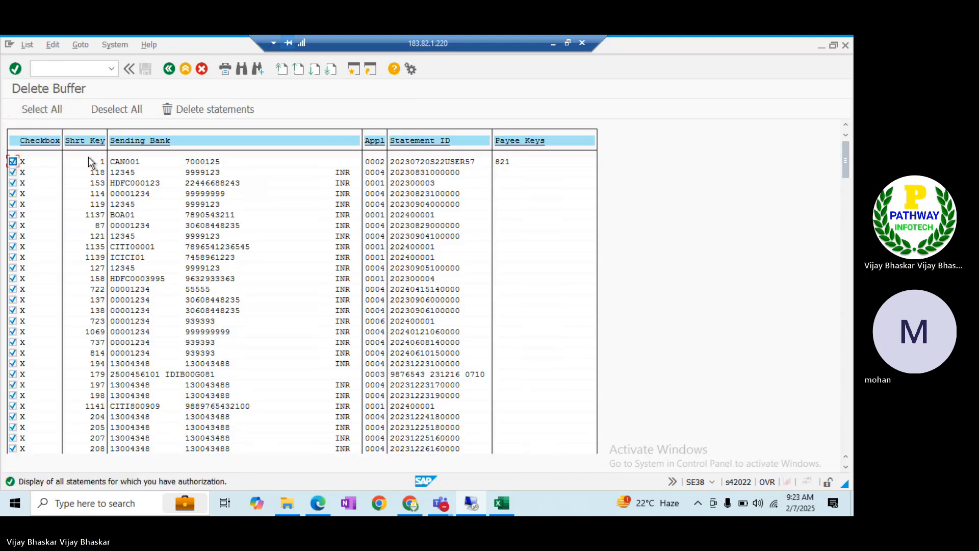
{"action": "left_click", "coordinate": [107, 111]}
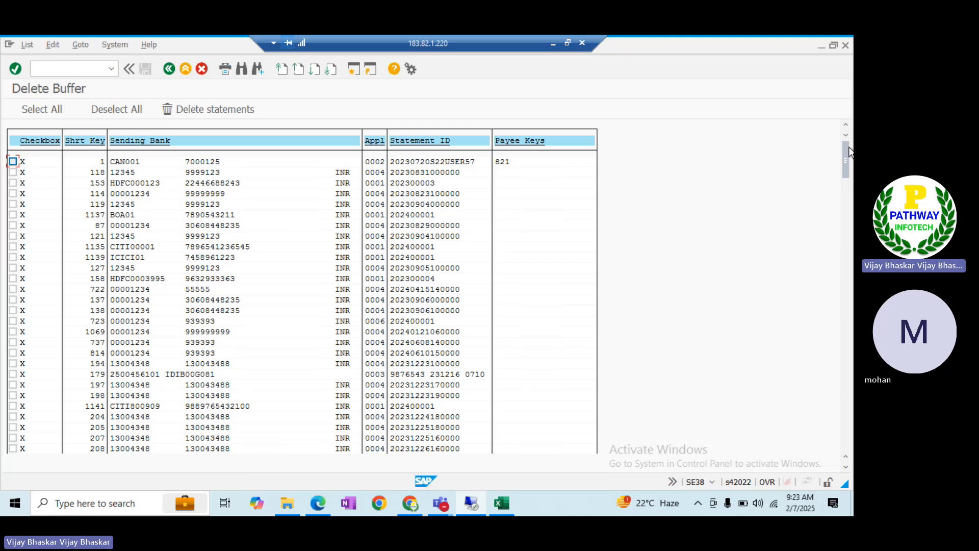
{"action": "left_click", "coordinate": [847, 345]}
{"action": "left_click_drag", "start_coordinate": [850, 346], "coordinate": [846, 433]}
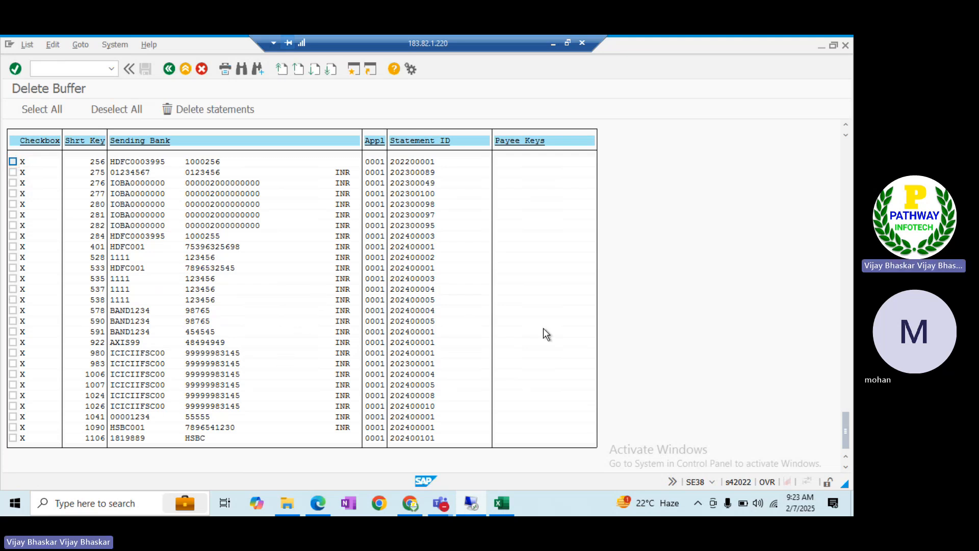
{"action": "key", "text": "alt+Tab"}
{"action": "key", "text": "alt+Tab"}
{"action": "key", "text": "alt+Tab"}
{"action": "key", "text": "Tab"}
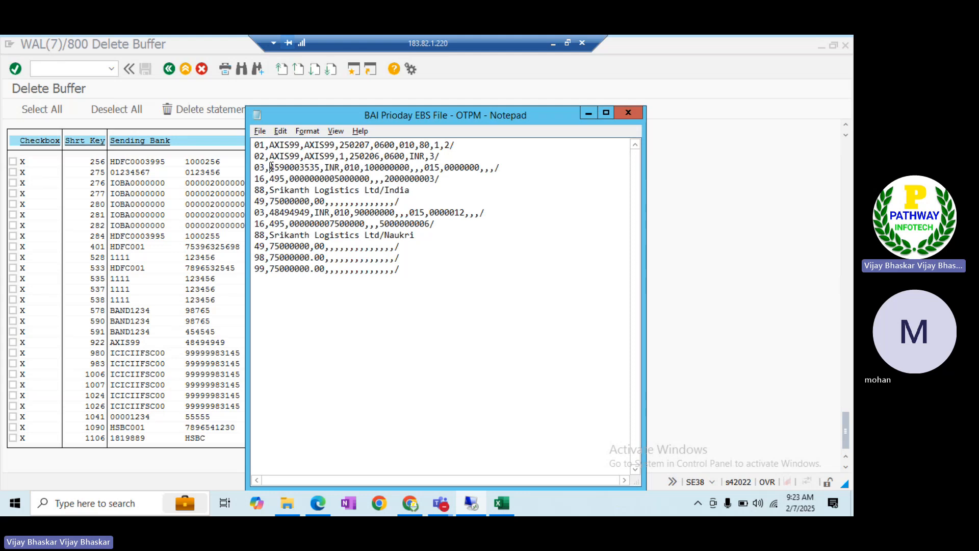
{"action": "left_click_drag", "start_coordinate": [270, 167], "coordinate": [321, 167]}
{"action": "key", "text": "ctrl+c"}
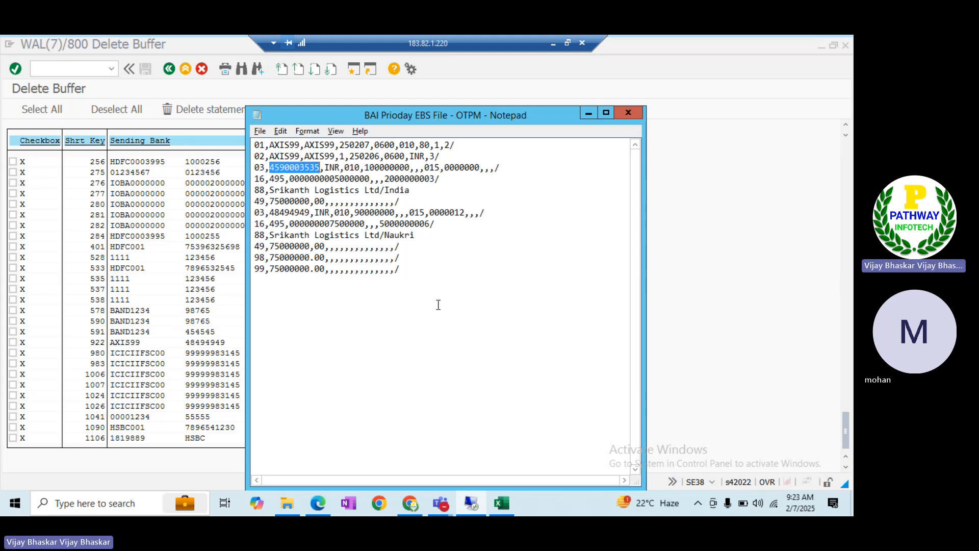
{"action": "left_click", "coordinate": [690, 281]}
{"action": "key", "text": "ctrl+f"}
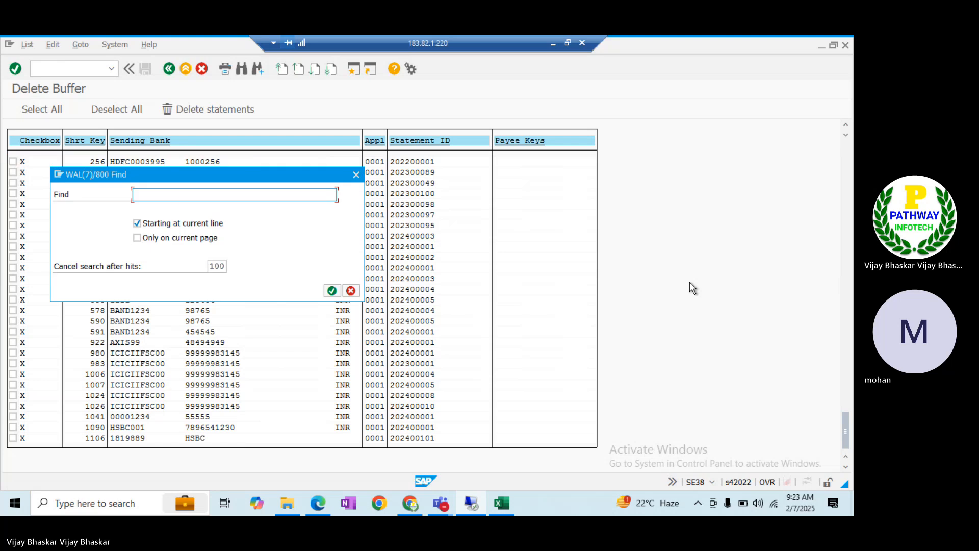
{"action": "key", "text": "ctrl+v"}
{"action": "key", "text": "Tab"}
{"action": "key", "text": "space"}
{"action": "key", "text": "Tab"}
{"action": "key", "text": "Tab"}
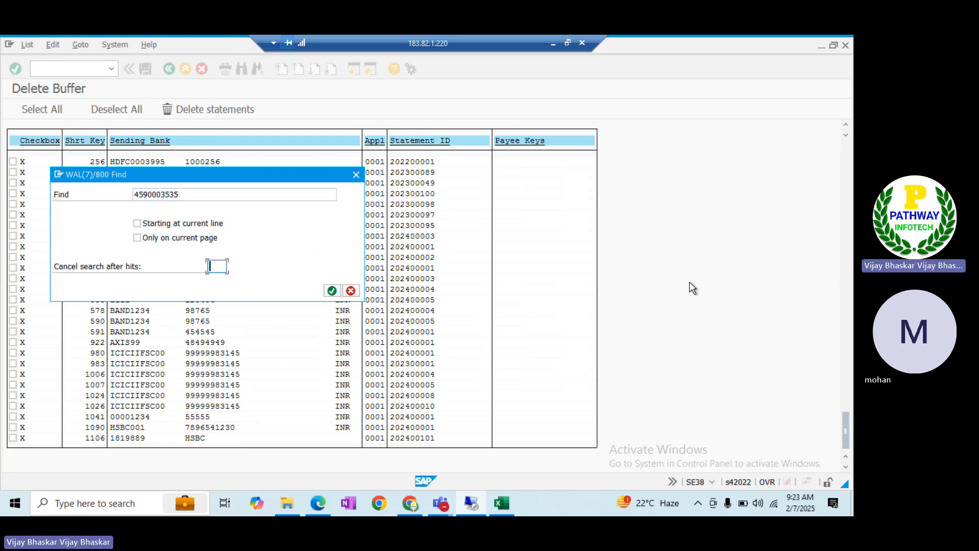
{"action": "type", "text": "999"}
{"action": "key", "text": "Return"}
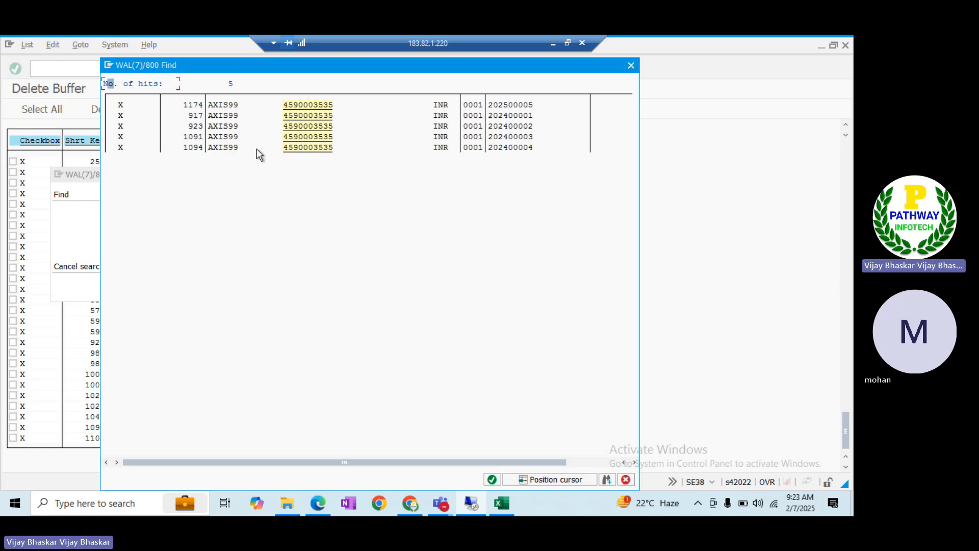
{"action": "left_click", "coordinate": [224, 103]}
{"action": "left_click", "coordinate": [223, 104]}
{"action": "double_click", "coordinate": [222, 105]}
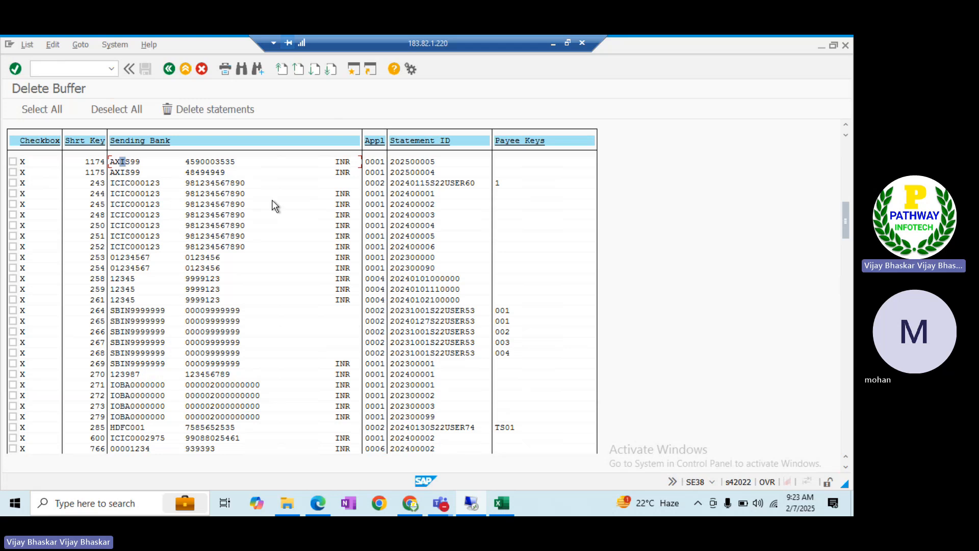
{"action": "key", "text": "alt+Tab"}
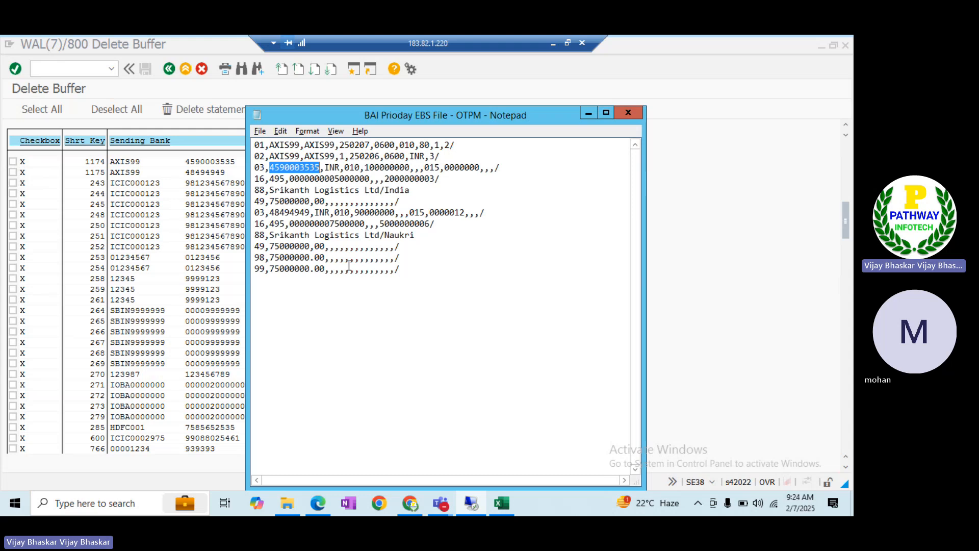
{"action": "key", "text": "alt"}
{"action": "left_click", "coordinate": [426, 321]}
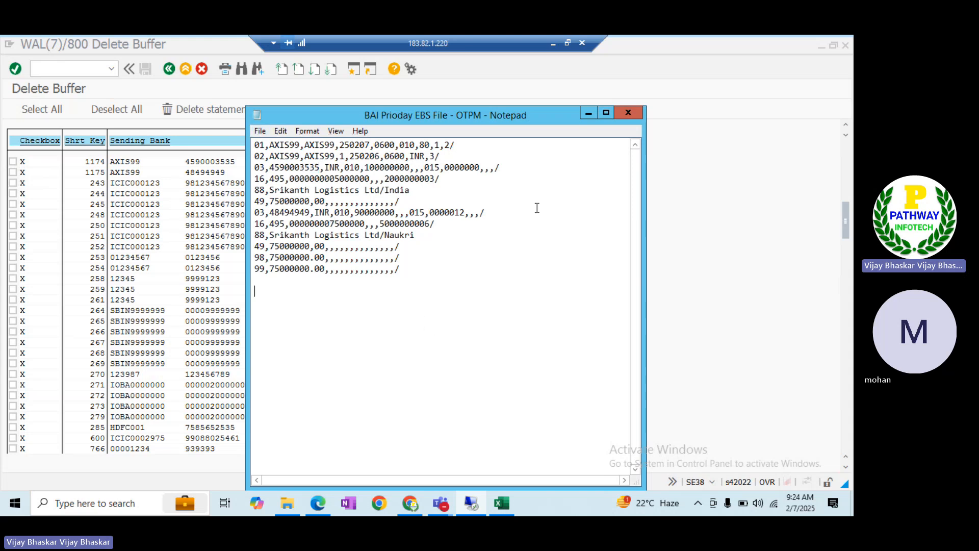
{"action": "left_click", "coordinate": [587, 115]}
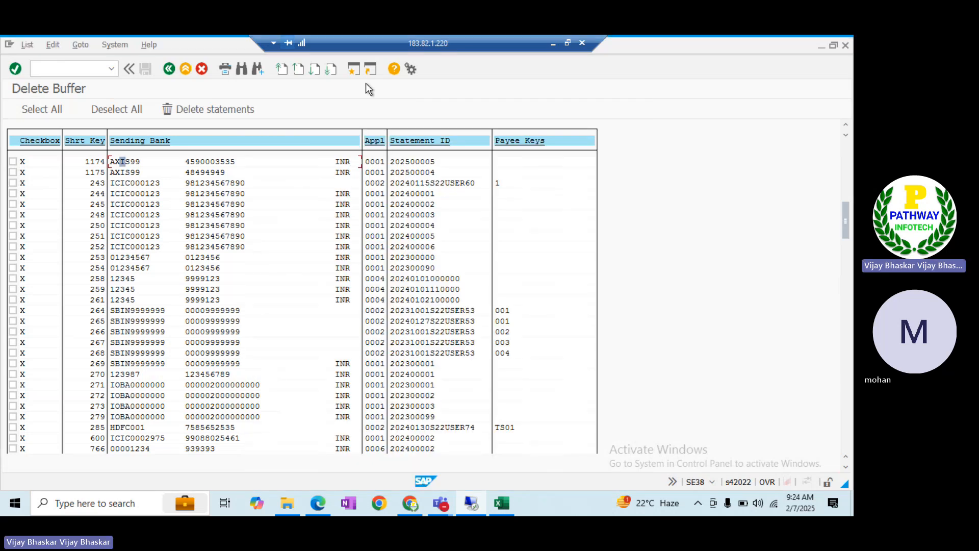
Delete buffered bank statements 1174 and 1175, confirming with Yes
{"action": "left_click", "coordinate": [12, 161]}
{"action": "left_click", "coordinate": [13, 172]}
{"action": "left_click", "coordinate": [195, 111]}
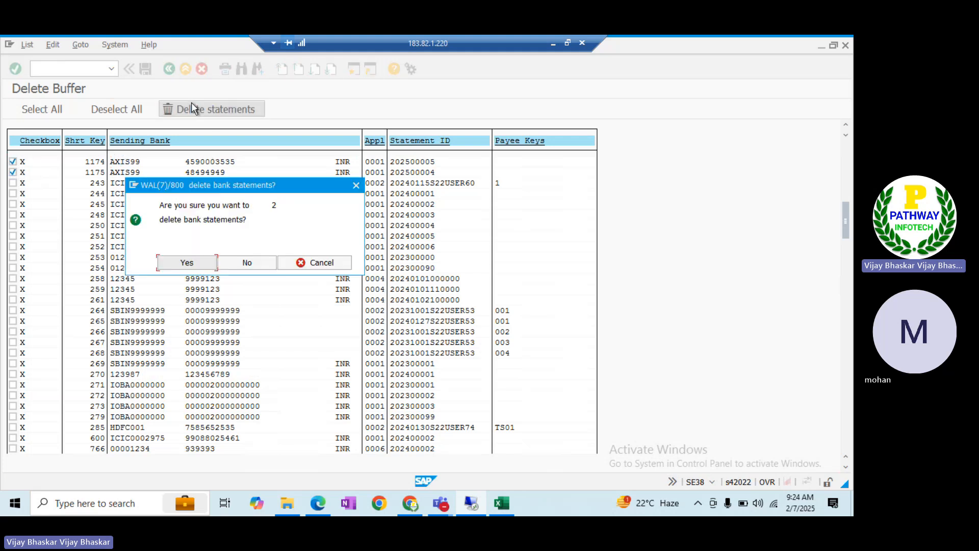
{"action": "left_click", "coordinate": [185, 263]}
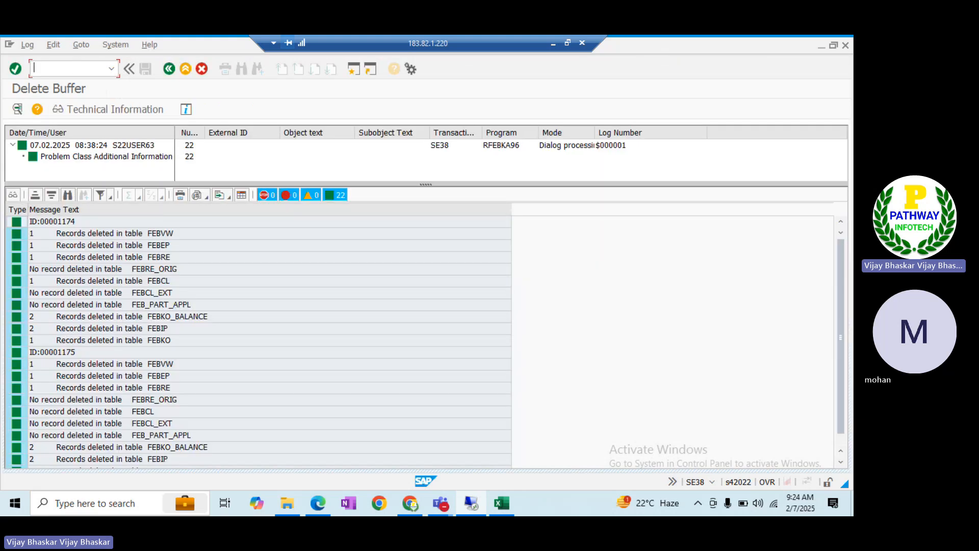
Open the FI12 house bank company codes overview and start a company code search
{"action": "type", "text": "/n"}
{"action": "type", "text": "se38"}
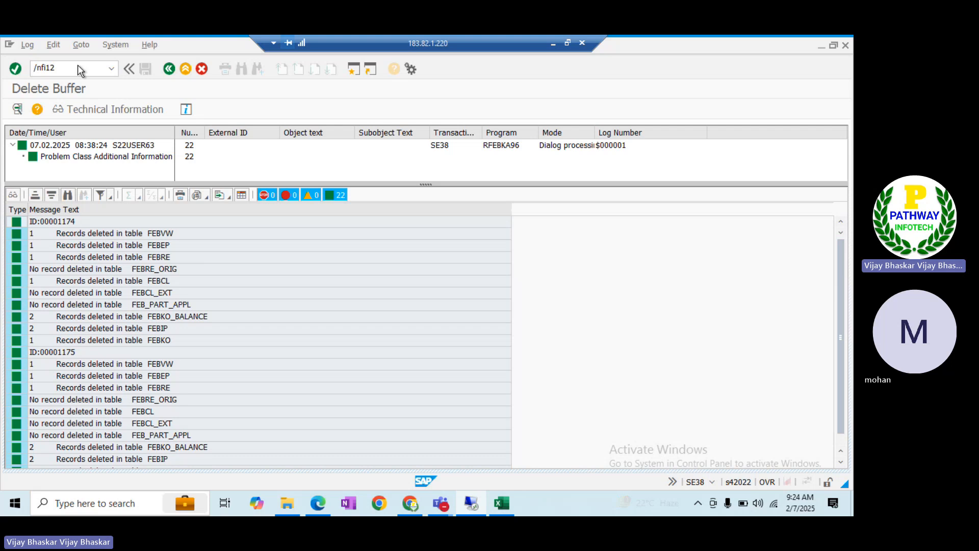
{"action": "key", "text": "Return"}
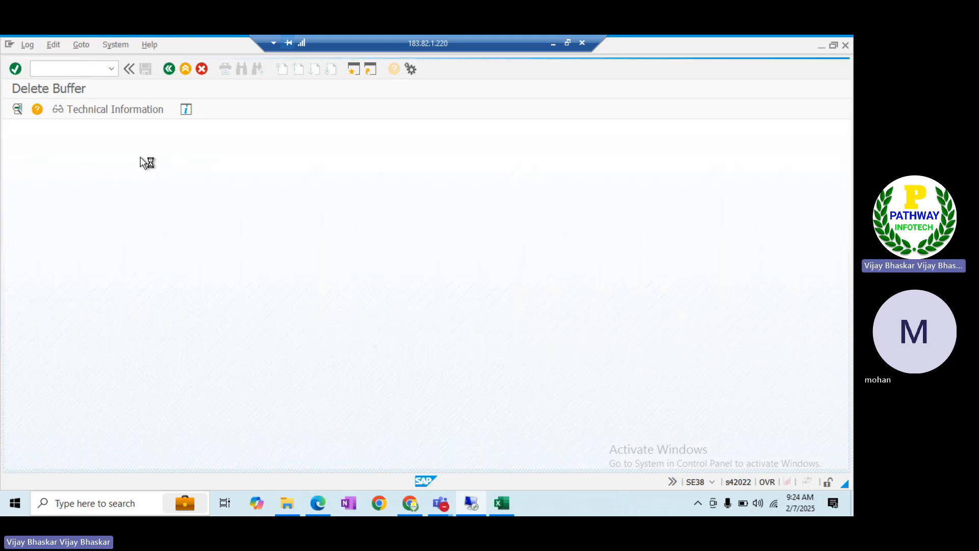
{"action": "left_click", "coordinate": [262, 361]}
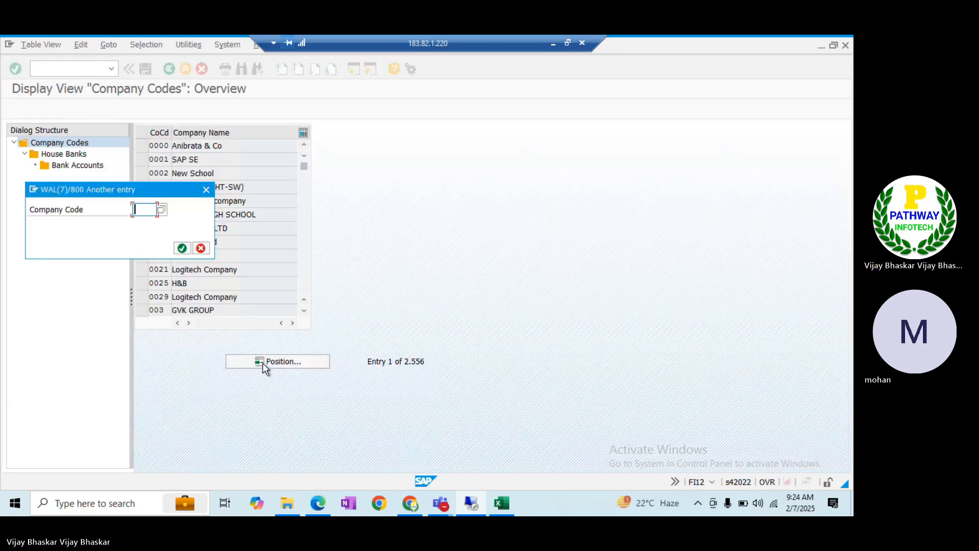
Go to company code ITIN and open its house bank accounts
{"action": "type", "text": "ITIN"}
{"action": "key", "text": "Return"}
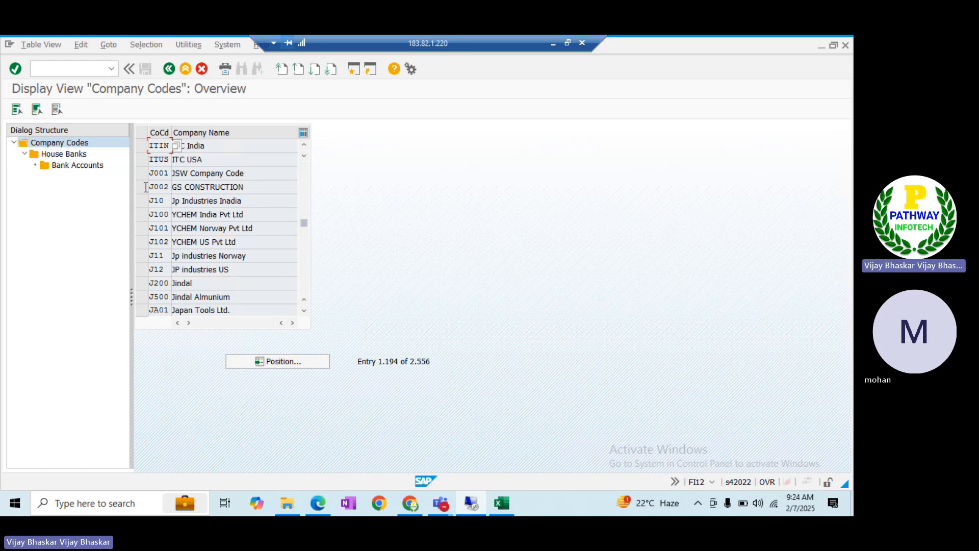
{"action": "left_click", "coordinate": [143, 145]}
{"action": "double_click", "coordinate": [71, 154]}
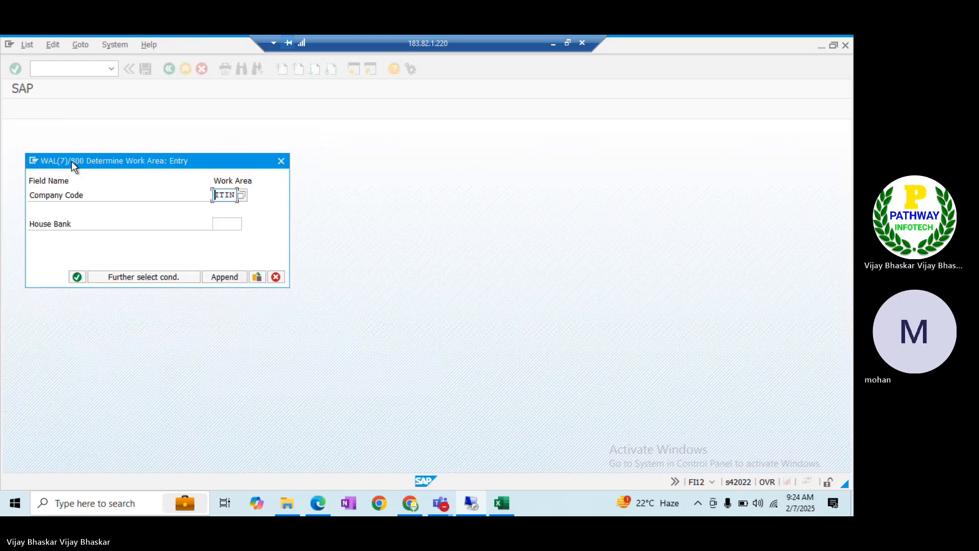
{"action": "key", "text": "Escape"}
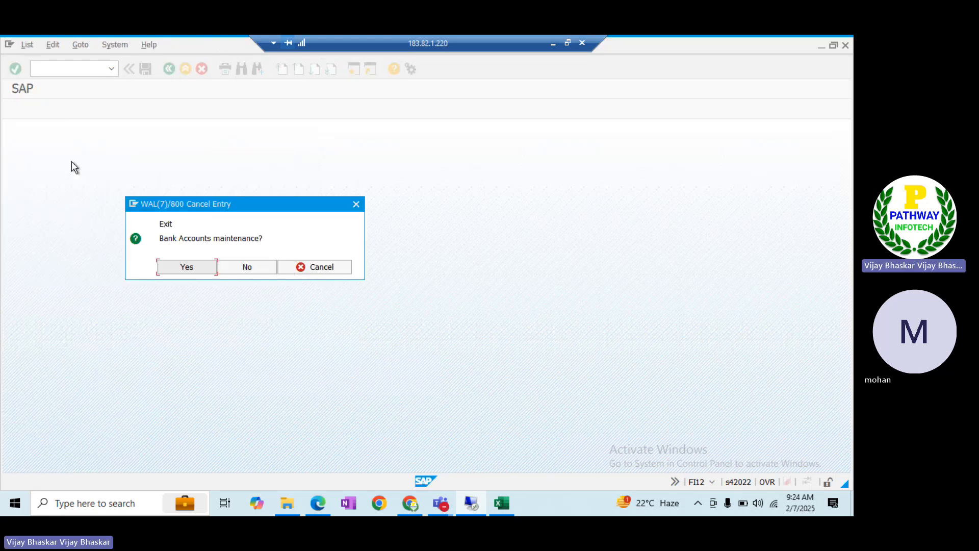
{"action": "key", "text": "Return"}
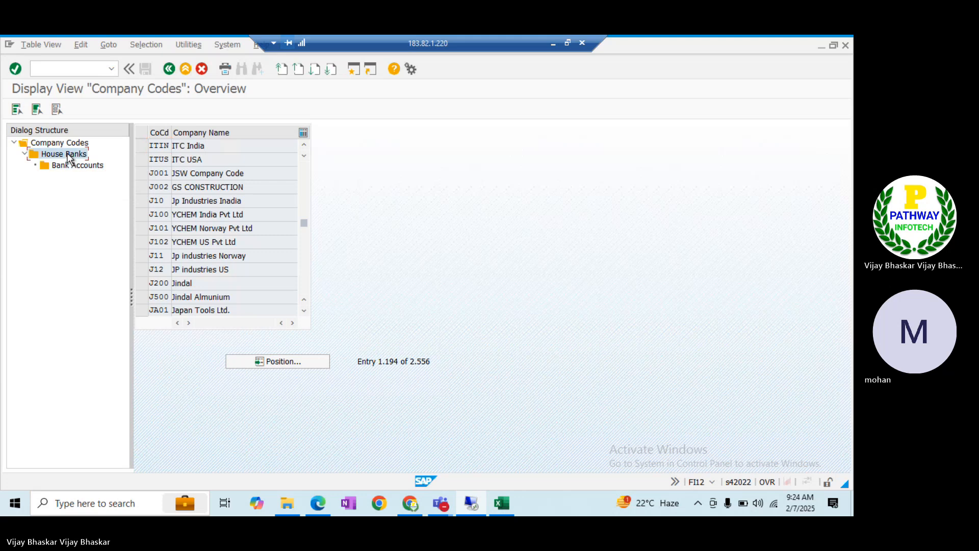
{"action": "double_click", "coordinate": [68, 158]}
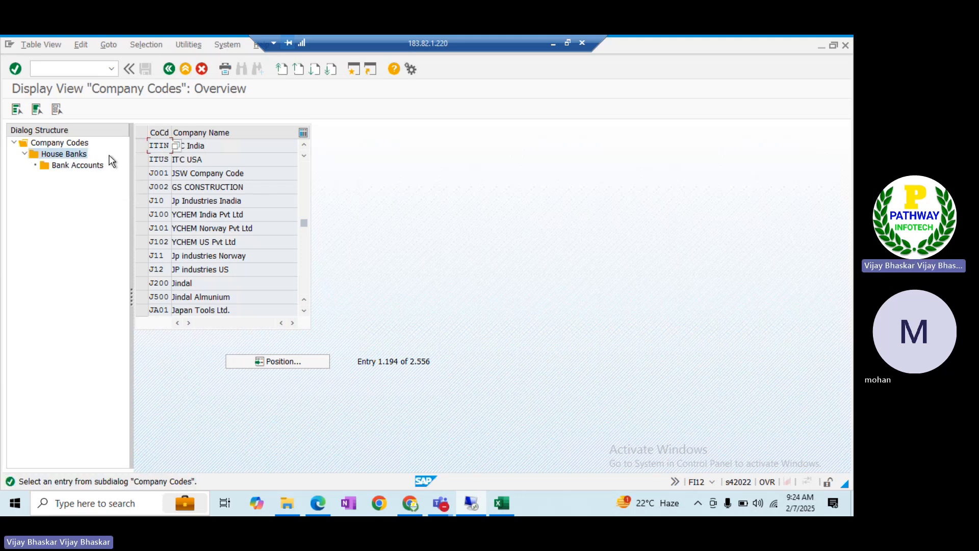
{"action": "left_click", "coordinate": [142, 148]}
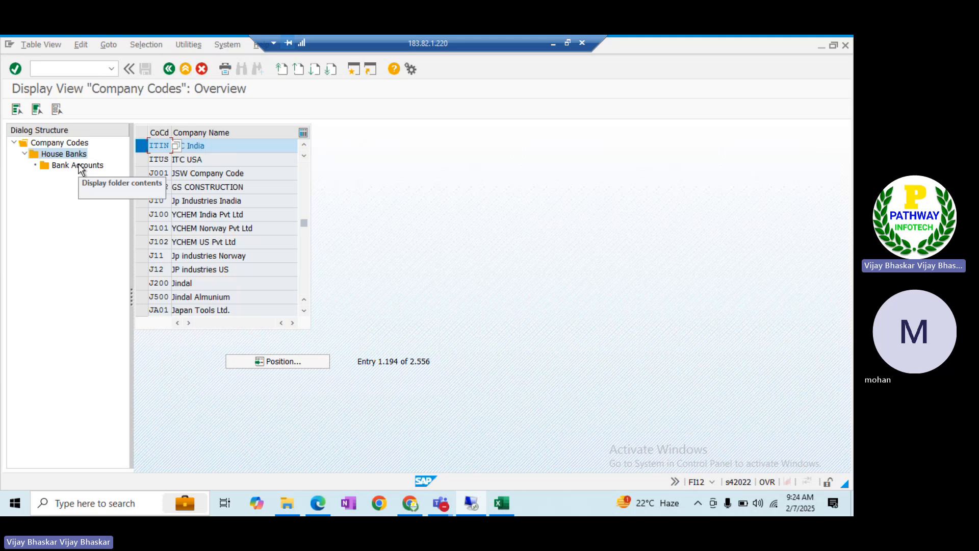
{"action": "left_click", "coordinate": [78, 166]}
{"action": "double_click", "coordinate": [69, 154]}
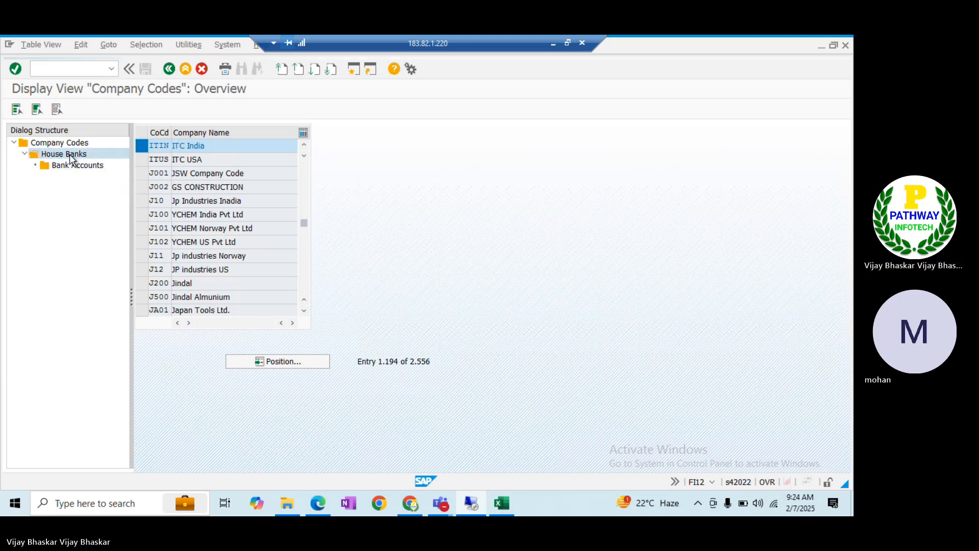
{"action": "double_click", "coordinate": [77, 166]}
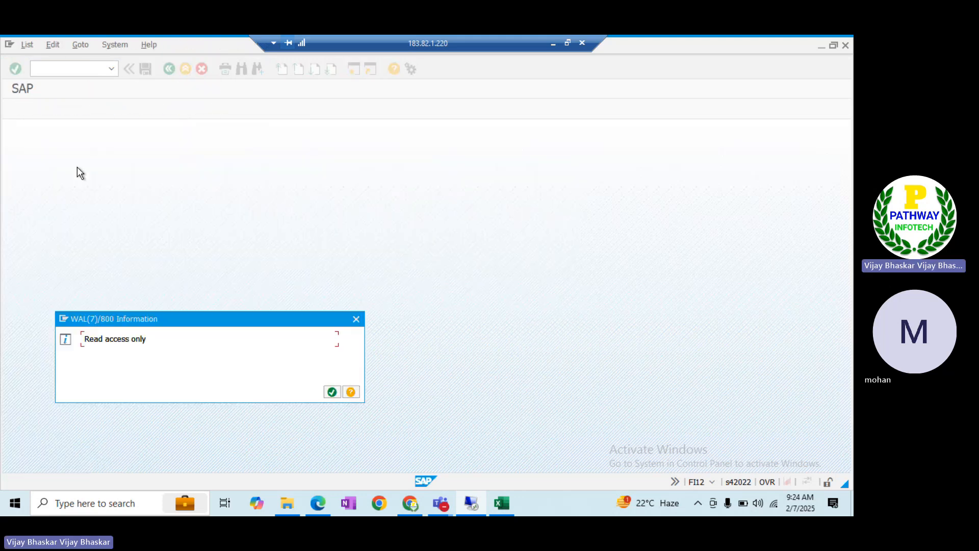
{"action": "key", "text": "Return"}
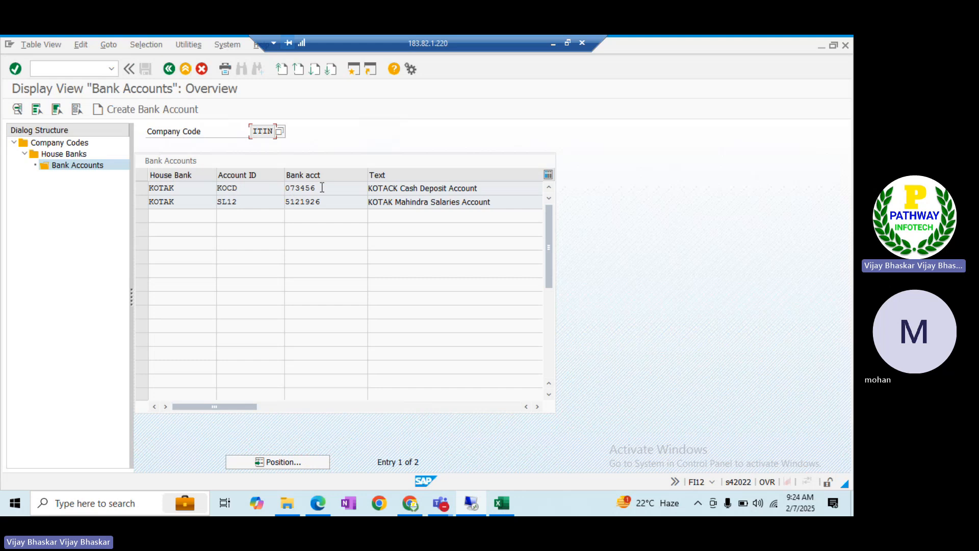
{"action": "left_click_drag", "start_coordinate": [322, 188], "coordinate": [285, 202]}
{"action": "key", "text": "ctrl+c"}
{"action": "left_click", "coordinate": [304, 220]}
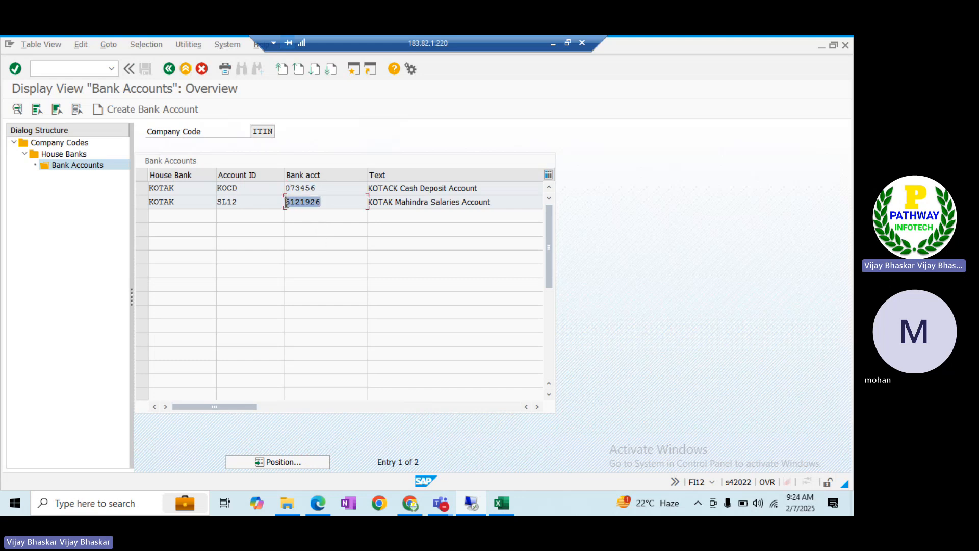
{"action": "left_click", "coordinate": [286, 203]}
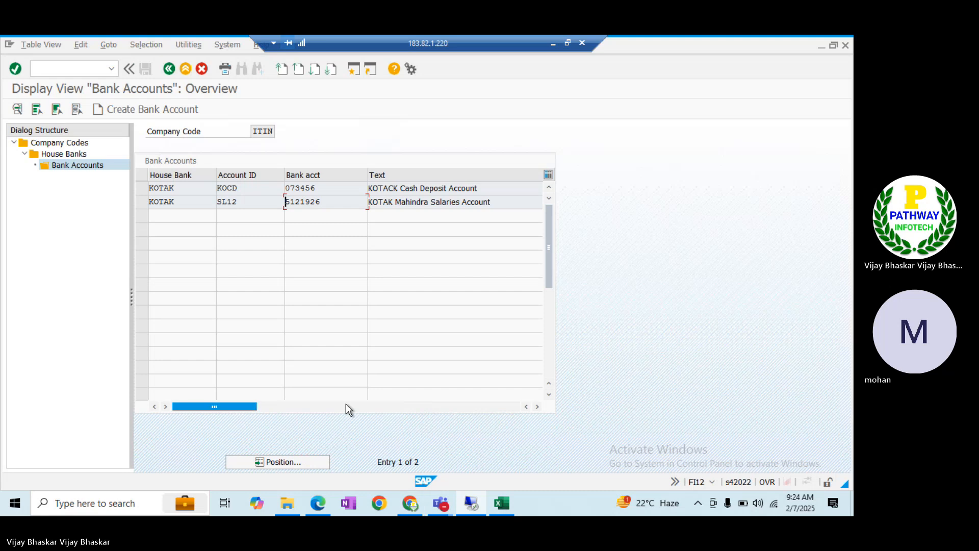
{"action": "key", "text": "alt+Tab"}
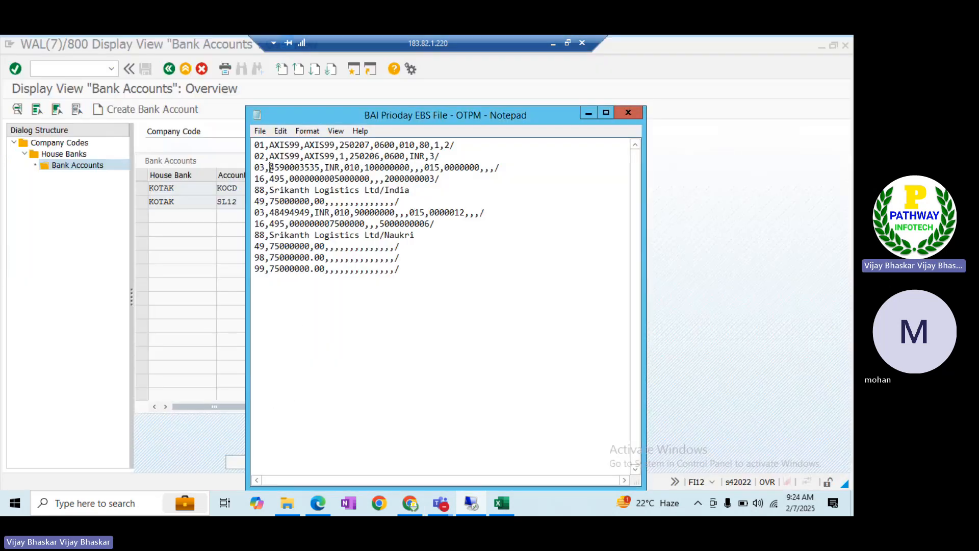
{"action": "left_click_drag", "start_coordinate": [271, 167], "coordinate": [320, 168]}
{"action": "key", "text": "ctrl+v"}
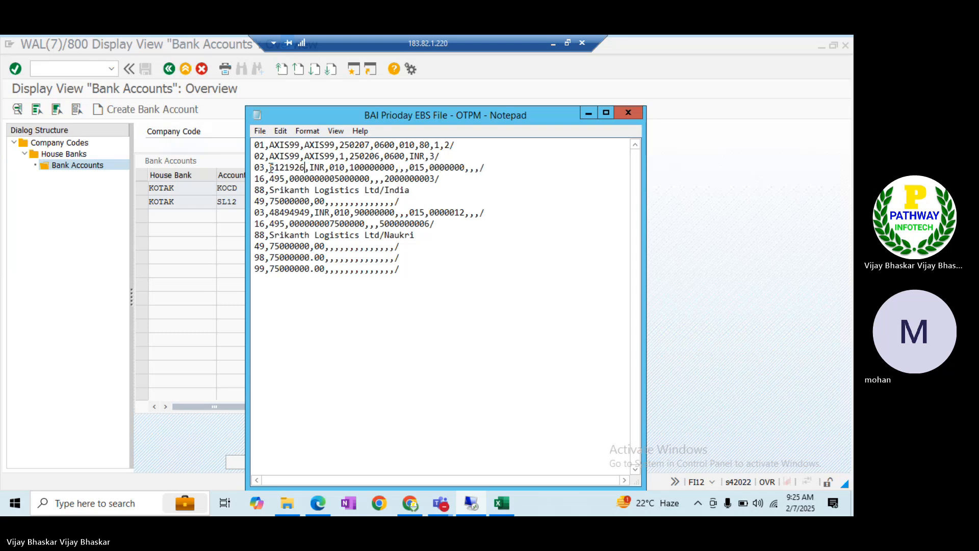
{"action": "key", "text": "alt+Tab"}
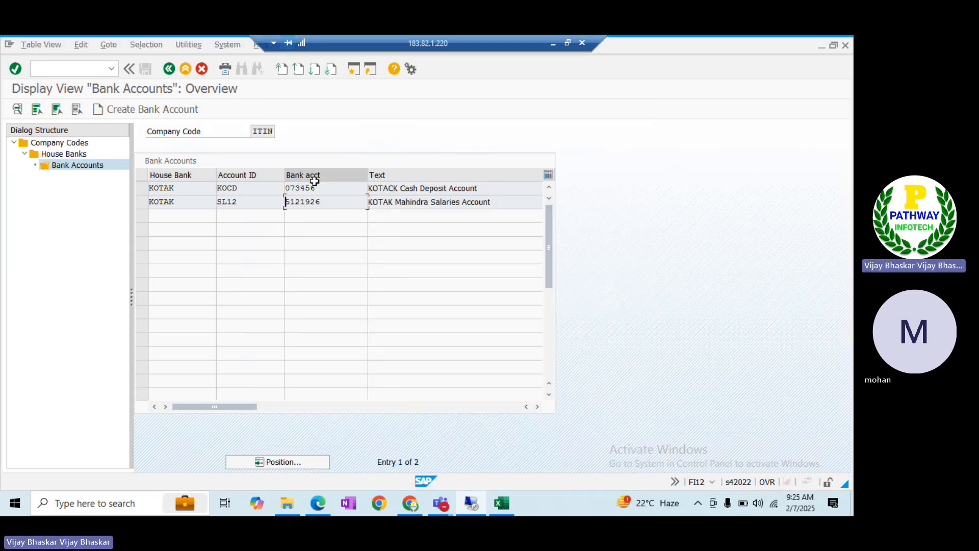
Copy KOCD account 073456 from SAP and paste it over 48494949 on the second 03 line
{"action": "left_click", "coordinate": [301, 188]}
{"action": "left_click_drag", "start_coordinate": [302, 188], "coordinate": [285, 187]}
{"action": "key", "text": "ctrl+c"}
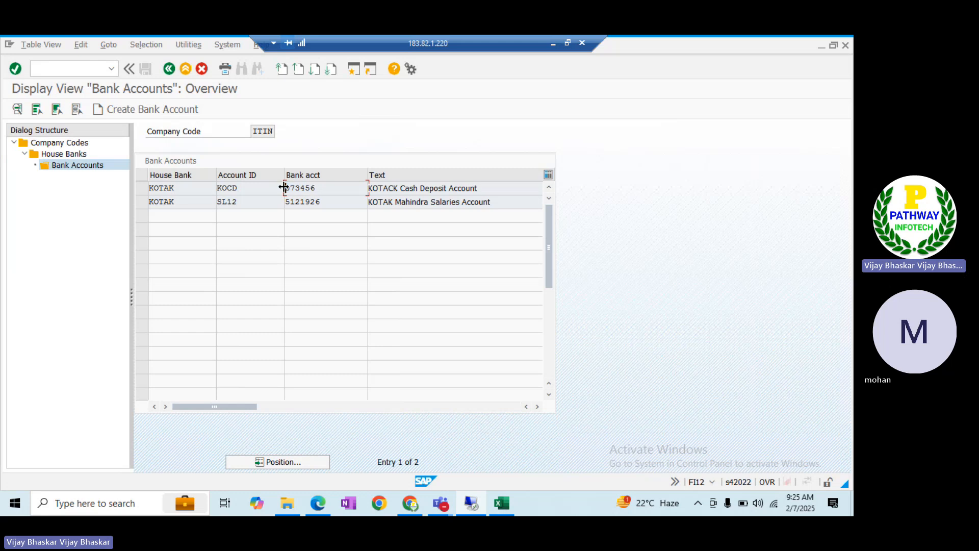
{"action": "key", "text": "alt+Tab"}
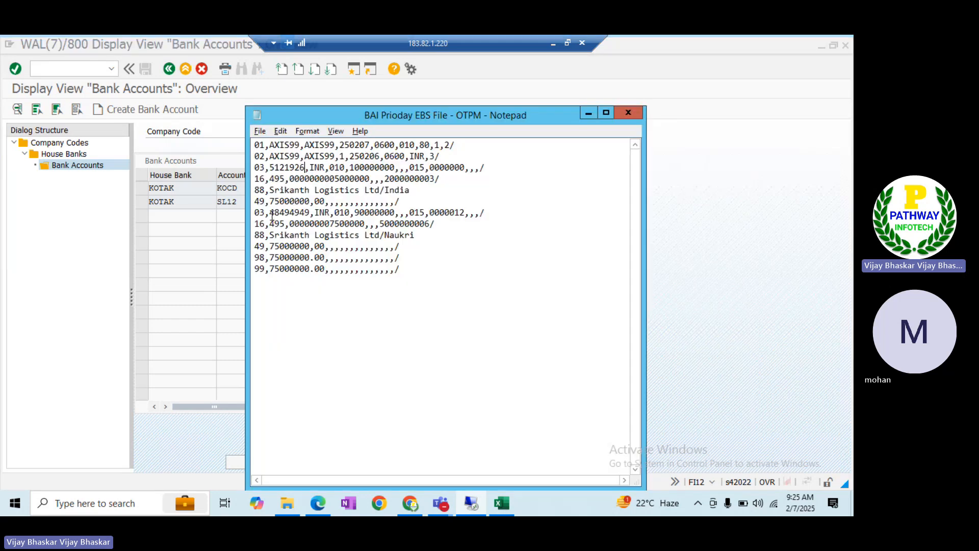
{"action": "left_click_drag", "start_coordinate": [271, 214], "coordinate": [309, 217]}
{"action": "key", "text": "ctrl+v"}
{"action": "key", "text": "alt+Tab"}
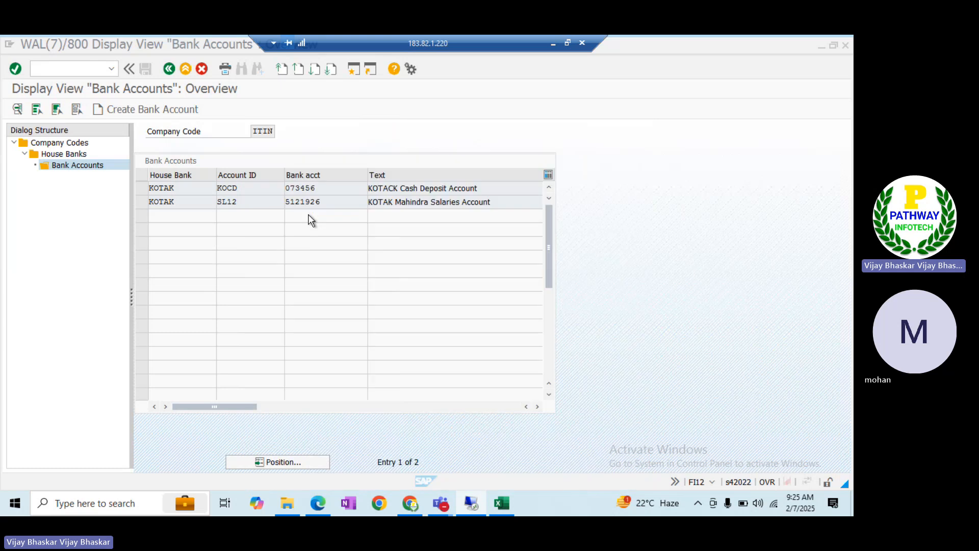
Copy bank key KOTACK12345 from the KOTAK house bank and paste it over line 1's sender and receiver AXIS99
{"action": "double_click", "coordinate": [76, 153]}
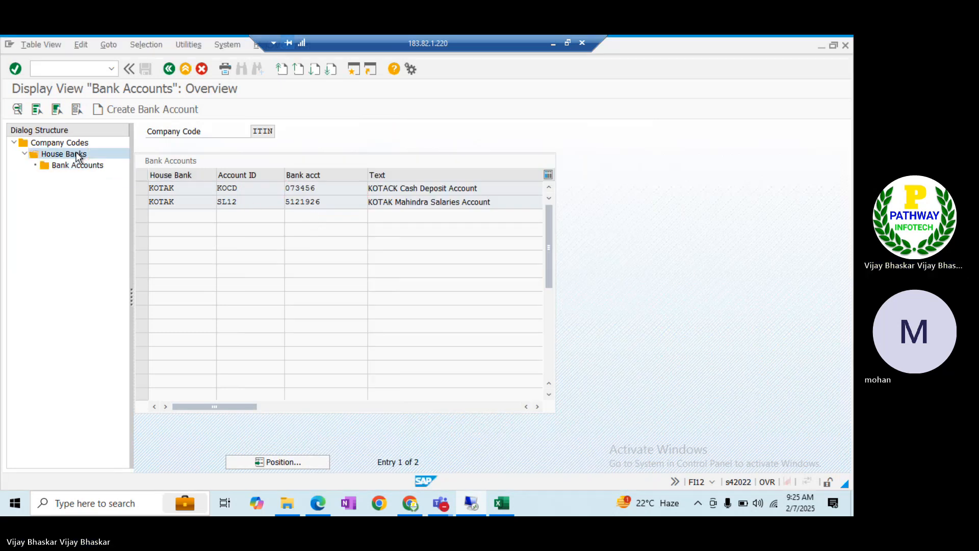
{"action": "left_click", "coordinate": [337, 203]}
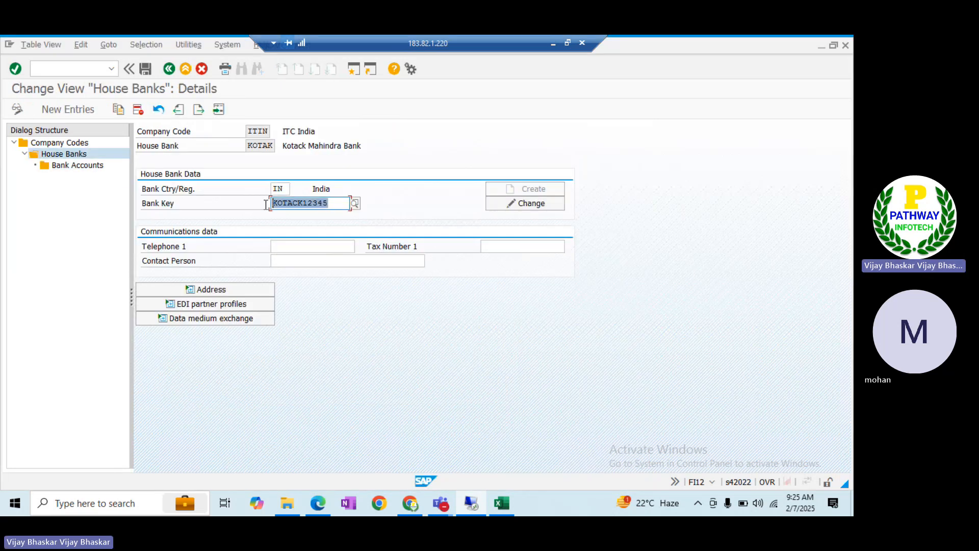
{"action": "key", "text": "alt+Tab"}
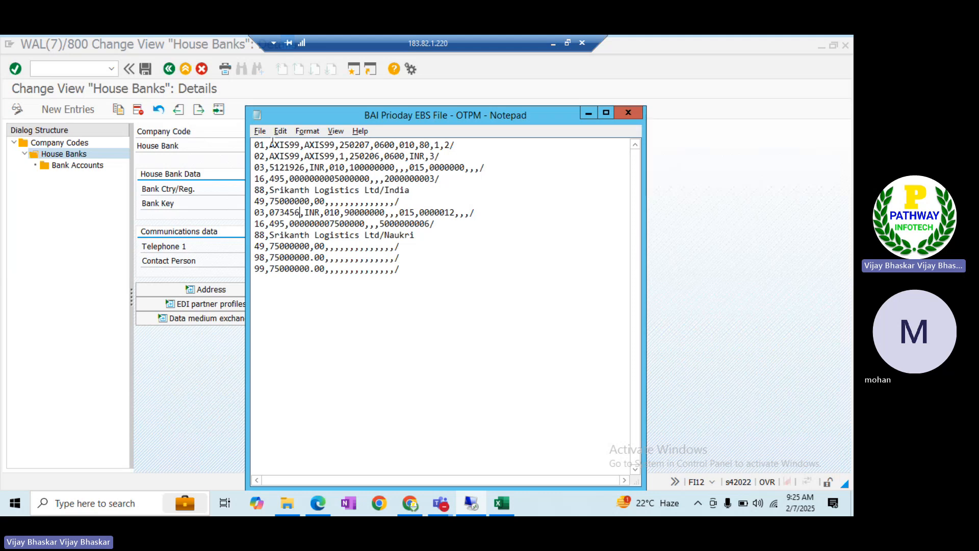
{"action": "key", "text": "shift+Right"}
{"action": "key", "text": "shift+Right"}
{"action": "key", "text": "shift+Right"}
{"action": "key", "text": "shift+Right"}
{"action": "key", "text": "shift+Right"}
{"action": "key", "text": "shift+Right"}
{"action": "key", "text": "ctrl+v"}
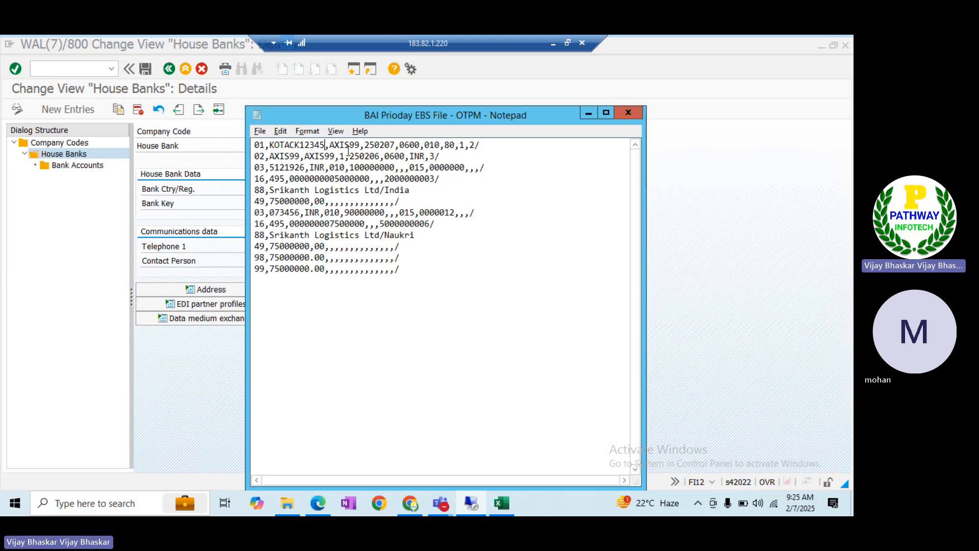
{"action": "key", "text": "shift+Right"}
{"action": "key", "text": "shift+Right"}
{"action": "key", "text": "shift+Right"}
{"action": "key", "text": "shift+Right"}
{"action": "key", "text": "shift+Right"}
{"action": "key", "text": "shift+Right"}
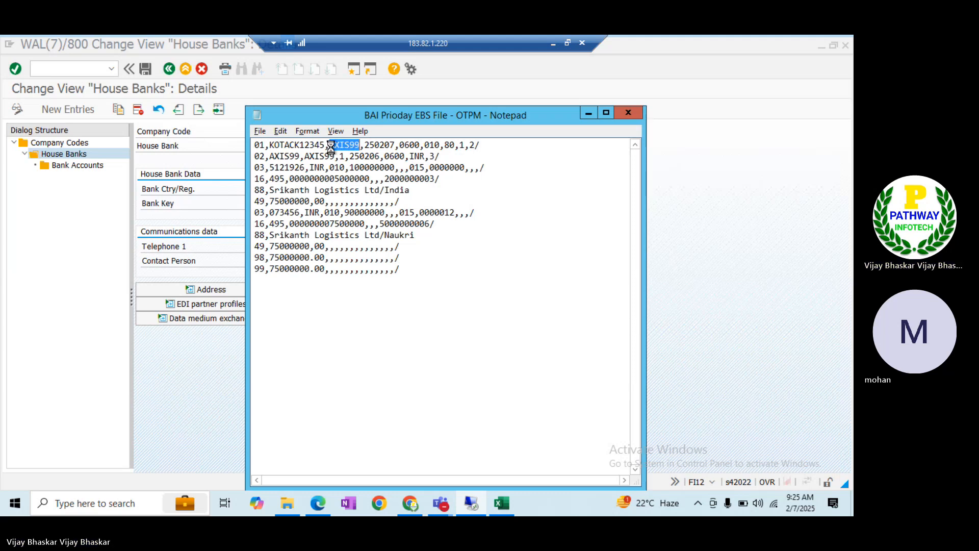
{"action": "key", "text": "ctrl+v"}
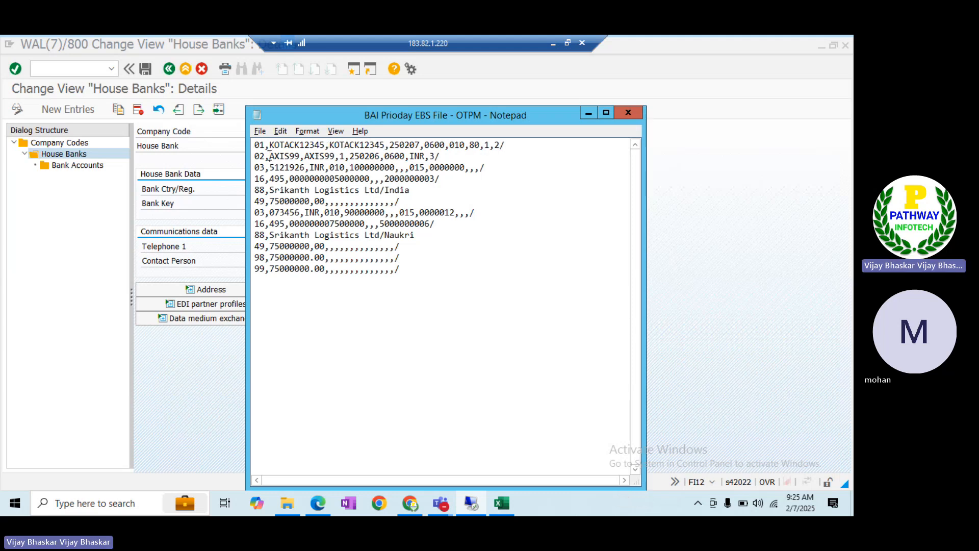
Replace both AXIS99 occurrences on line 2 with KOTACK12345
{"action": "left_click", "coordinate": [269, 156]}
{"action": "key", "text": "shift+Right"}
{"action": "key", "text": "shift+Right"}
{"action": "key", "text": "shift+Right"}
{"action": "key", "text": "shift+Right"}
{"action": "key", "text": "shift+Right"}
{"action": "key", "text": "shift+Right"}
{"action": "key", "text": "ctrl+v"}
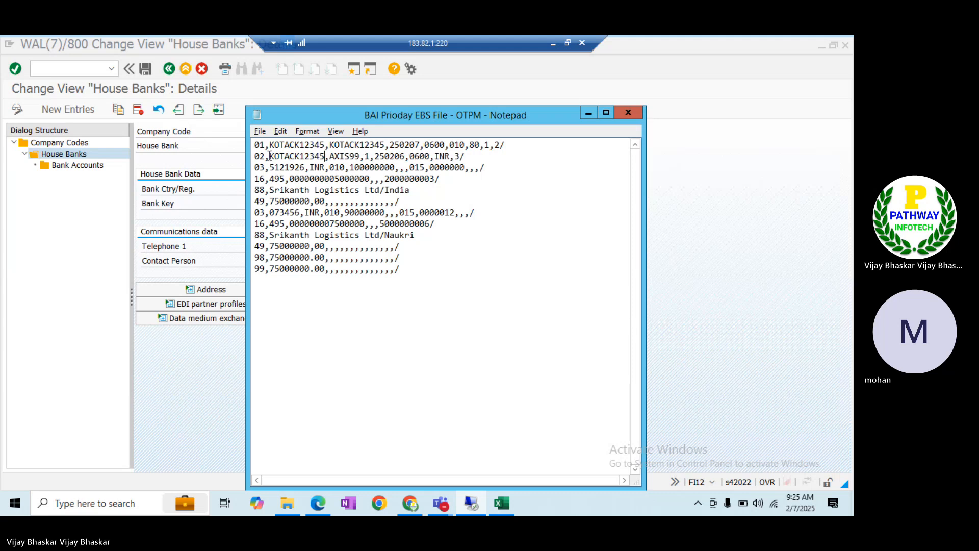
{"action": "left_click", "coordinate": [330, 156]}
{"action": "key", "text": "shift+Right"}
{"action": "key", "text": "shift+Right"}
{"action": "key", "text": "shift+Right"}
{"action": "key", "text": "shift+Right"}
{"action": "key", "text": "shift+Right"}
{"action": "key", "text": "shift+Right"}
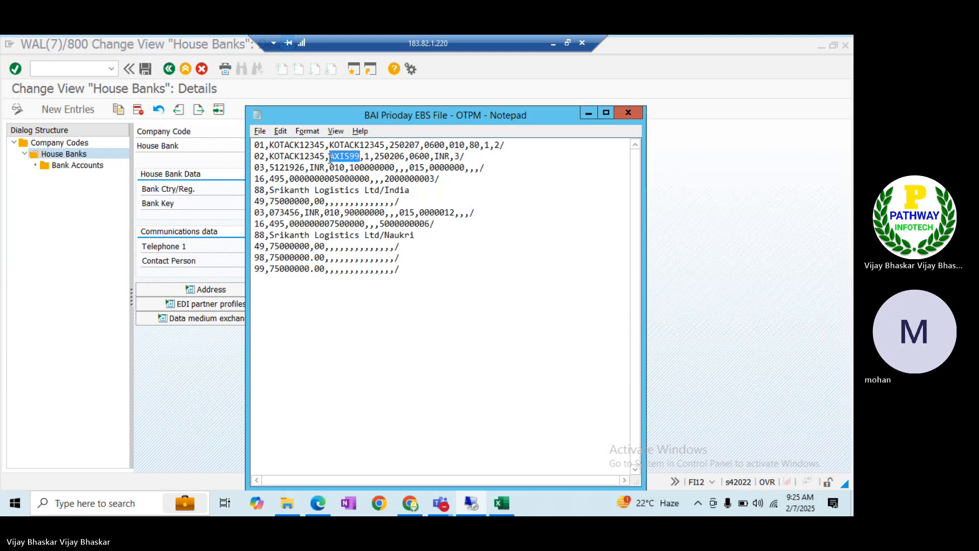
{"action": "key", "text": "ctrl+v"}
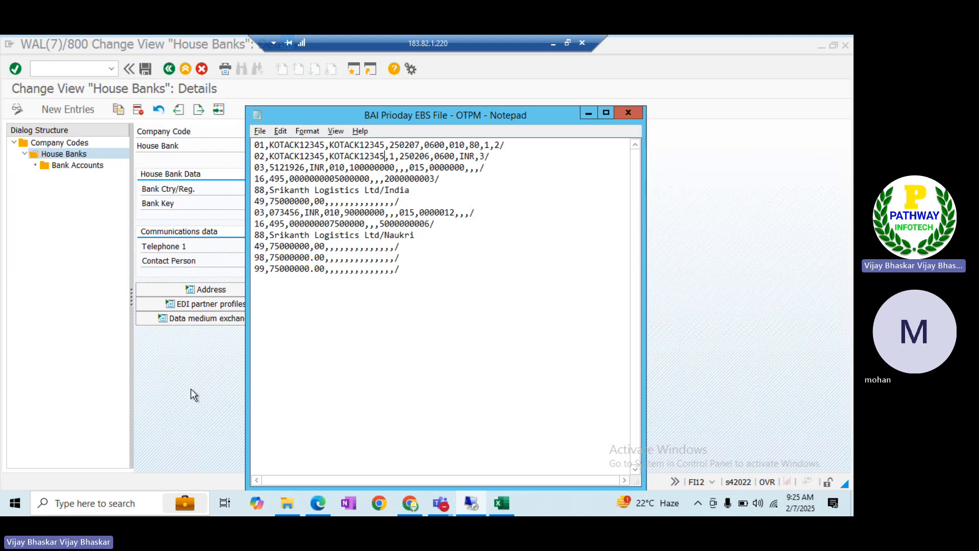
{"action": "key", "text": "alt+Tab"}
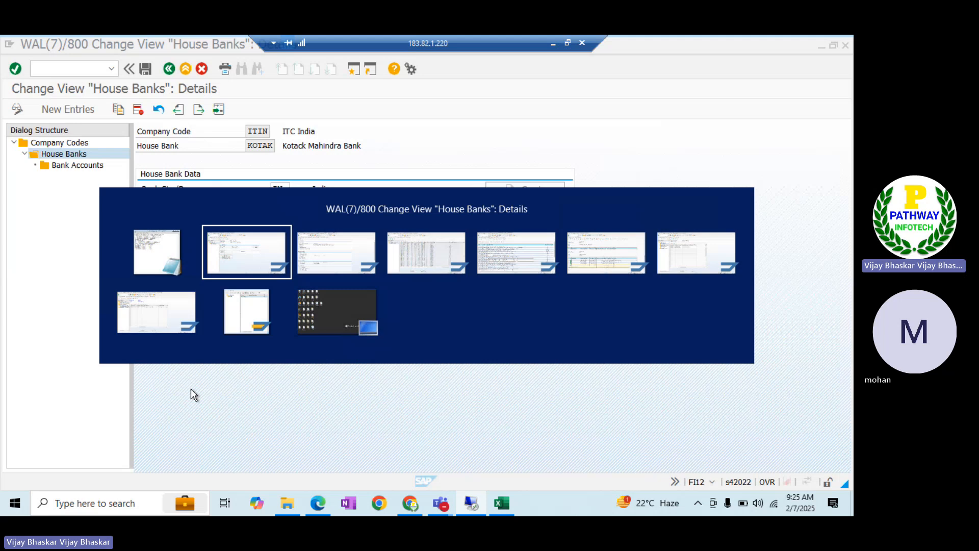
{"action": "key", "text": "alt+Tab"}
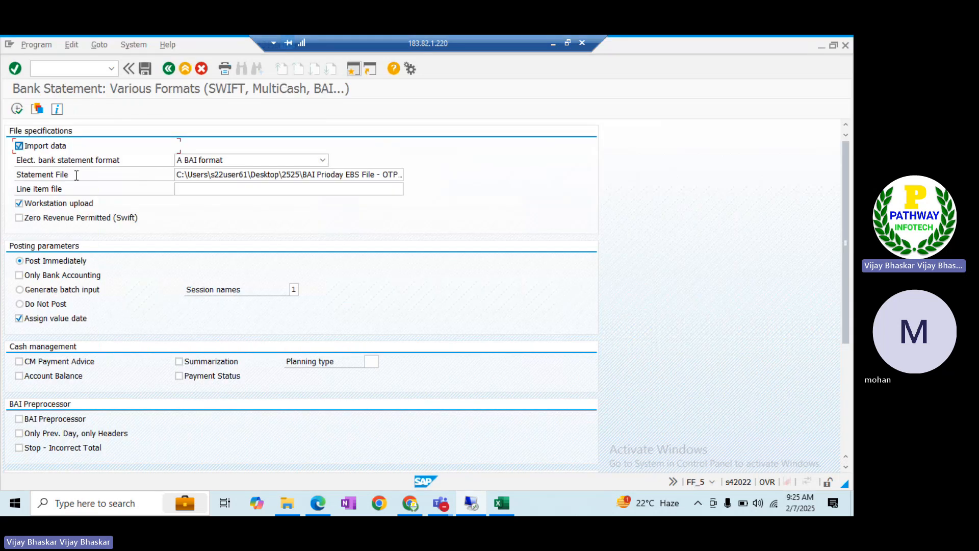
Re-run the FF_5 import with file access allowed; it fails on T028D key ITOK
{"action": "left_click", "coordinate": [76, 175]}
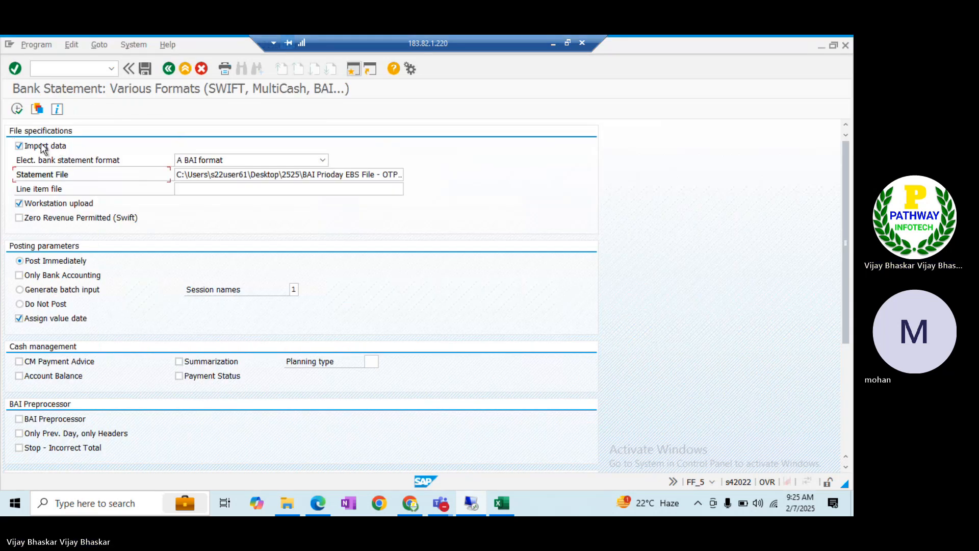
{"action": "left_click", "coordinate": [20, 113]}
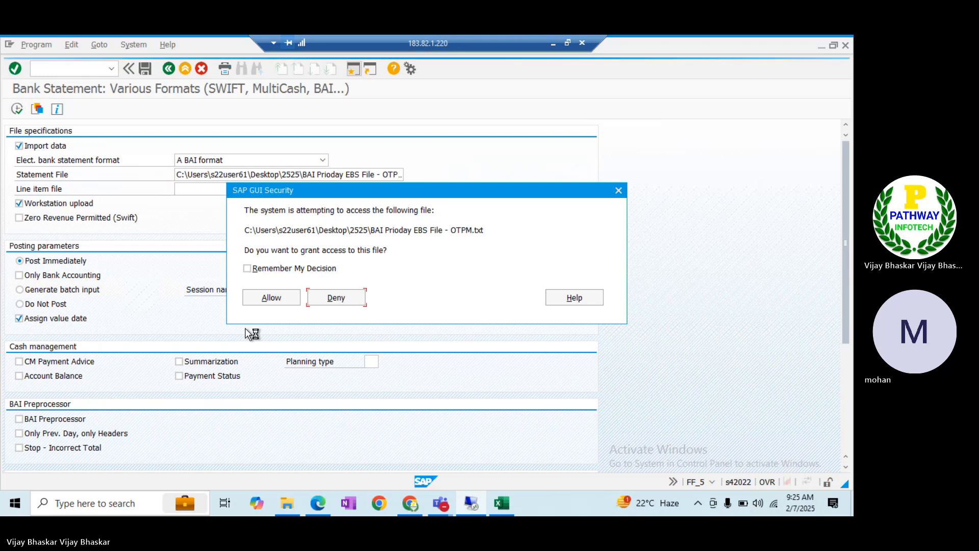
{"action": "left_click", "coordinate": [266, 294]}
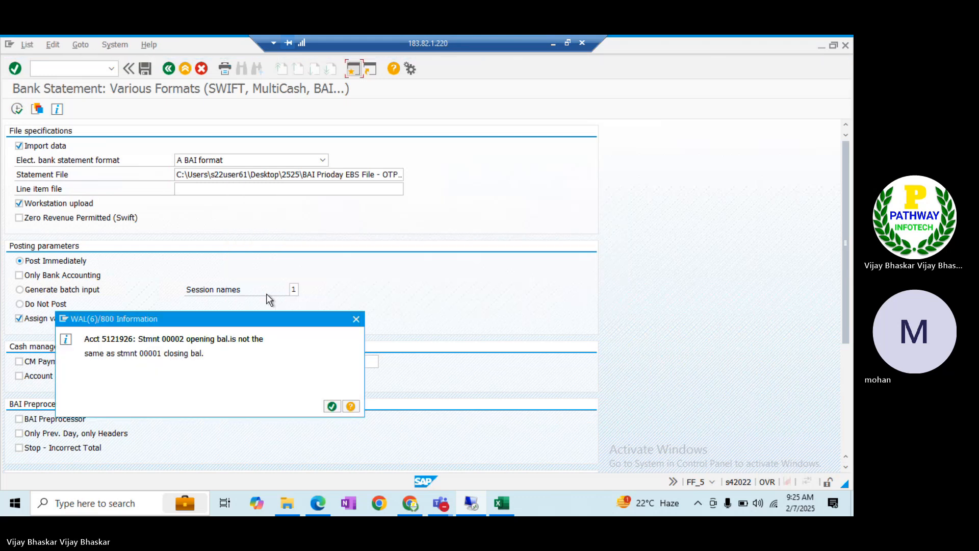
{"action": "left_click", "coordinate": [331, 405]}
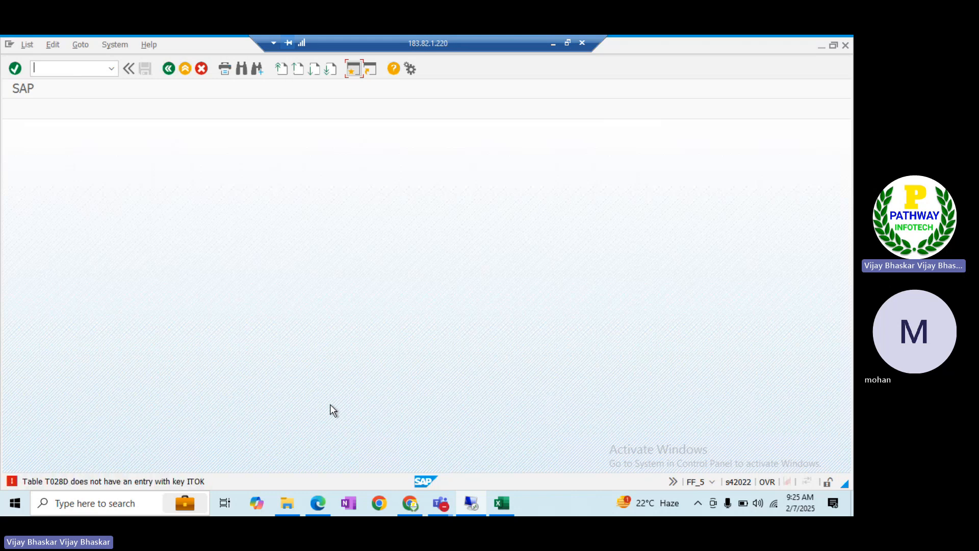
{"action": "key", "text": "alt+Tab"}
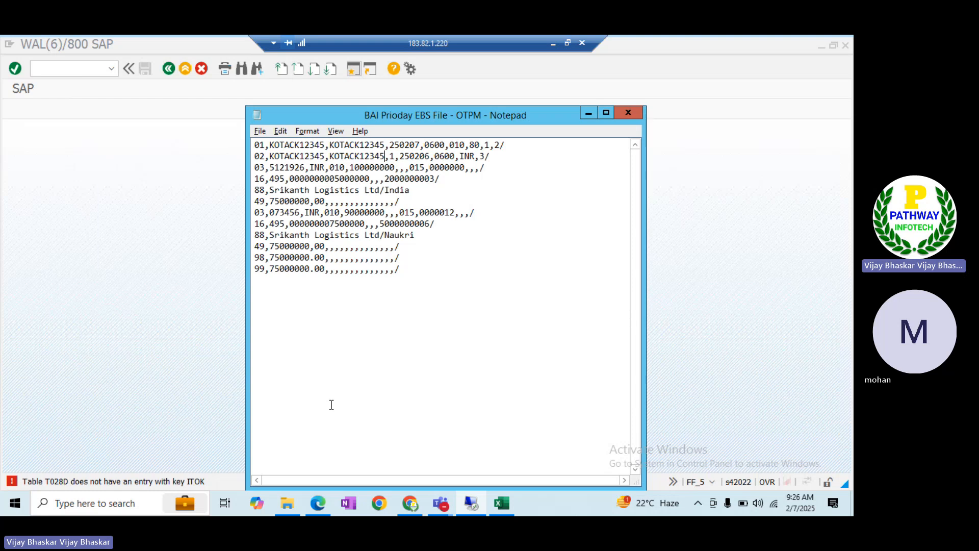
Review the house bank details and bank accounts, opening the Expenses/Charges entries
{"action": "key", "text": "alt+Tab"}
{"action": "key", "text": "alt+Tab"}
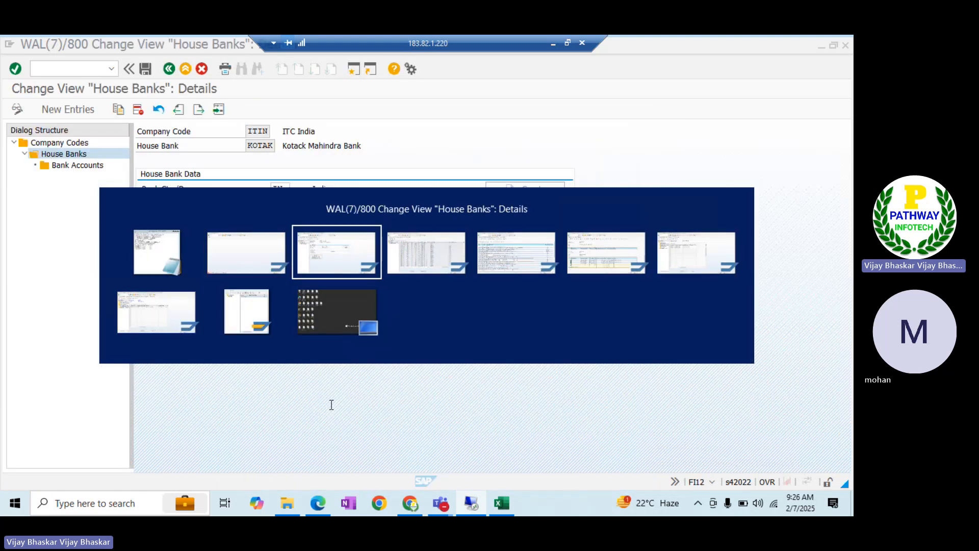
{"action": "key", "text": "alt+Tab"}
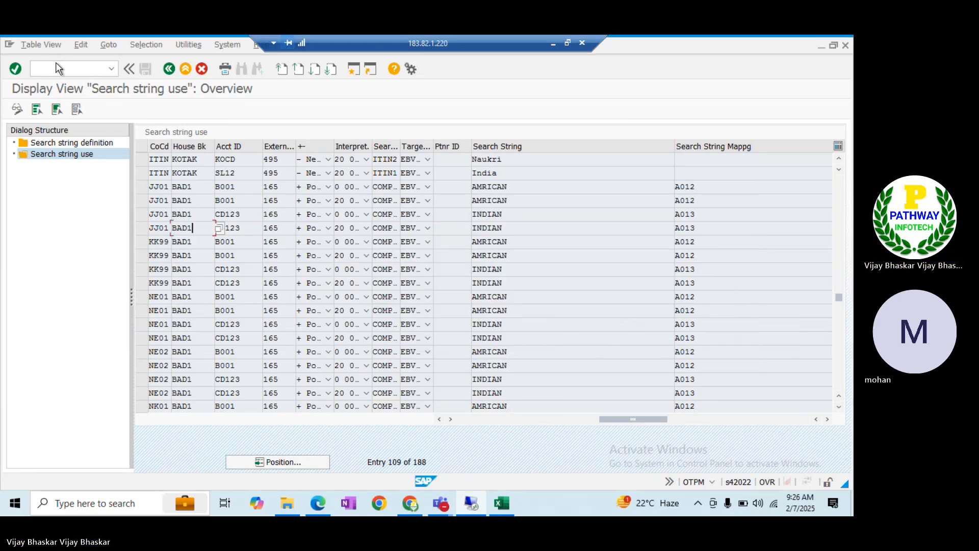
{"action": "key", "text": "alt+Tab"}
{"action": "key", "text": "alt+Tab"}
{"action": "key", "text": "alt+Tab"}
{"action": "key", "text": "alt+Tab"}
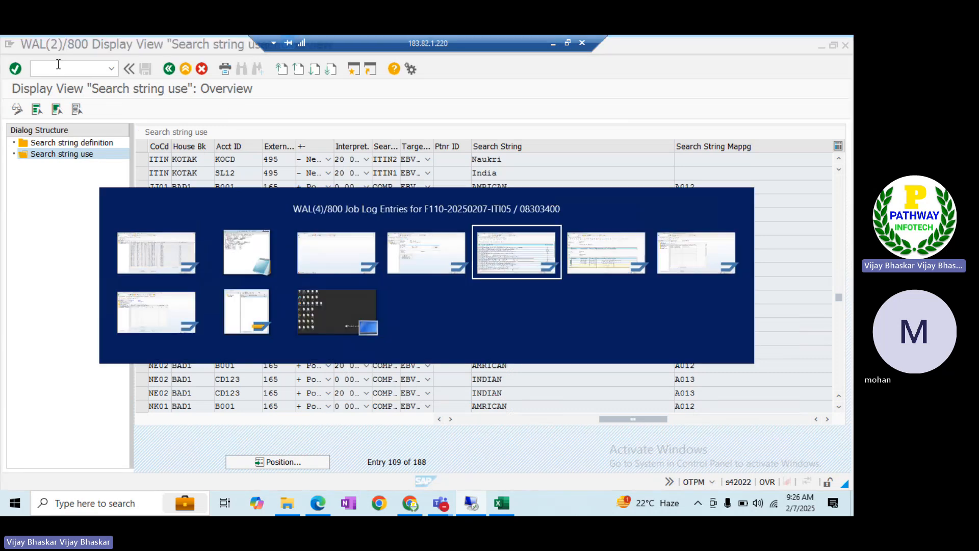
{"action": "key", "text": "alt+shift+Tab"}
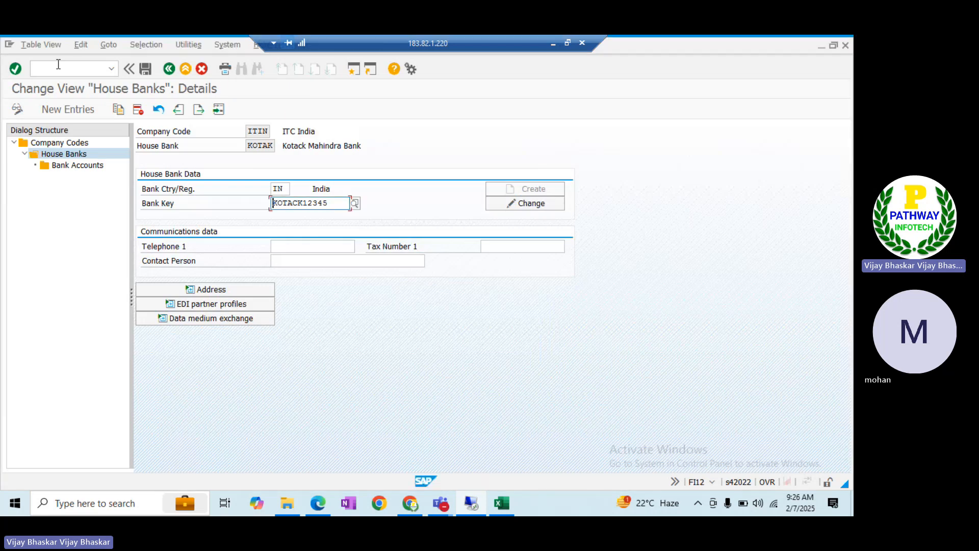
{"action": "key", "text": "alt+Tab"}
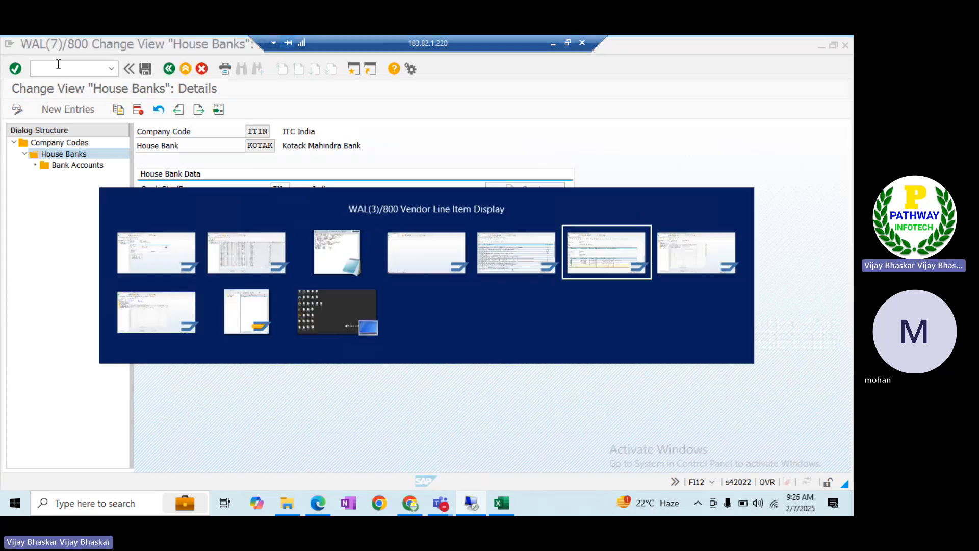
{"action": "key", "text": "alt+Tab"}
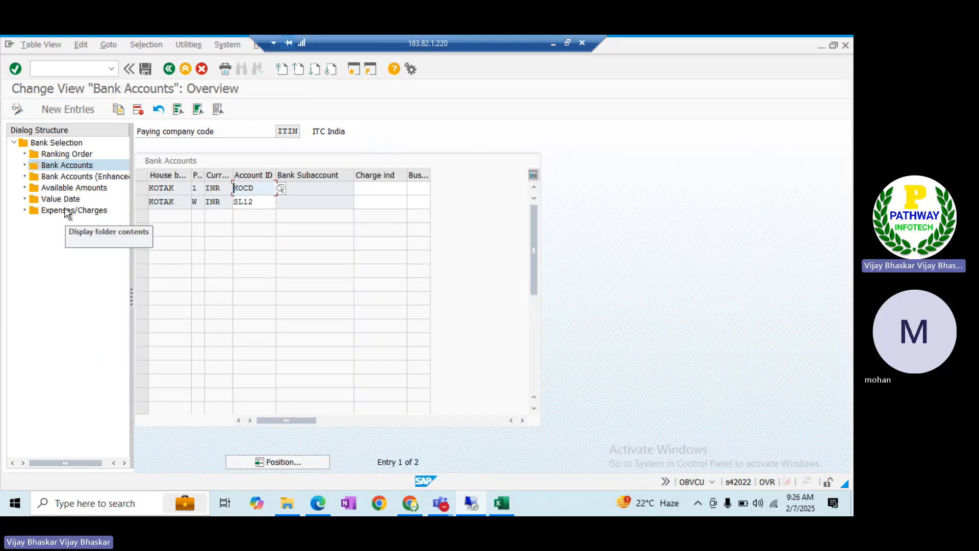
{"action": "double_click", "coordinate": [66, 211]}
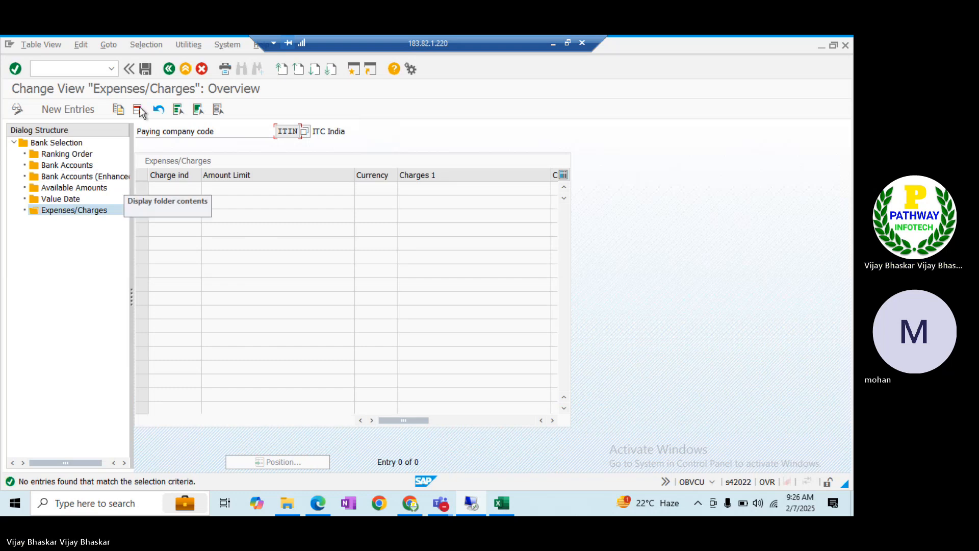
Start transaction OT83 with /nOT83
{"action": "left_click", "coordinate": [62, 66]}
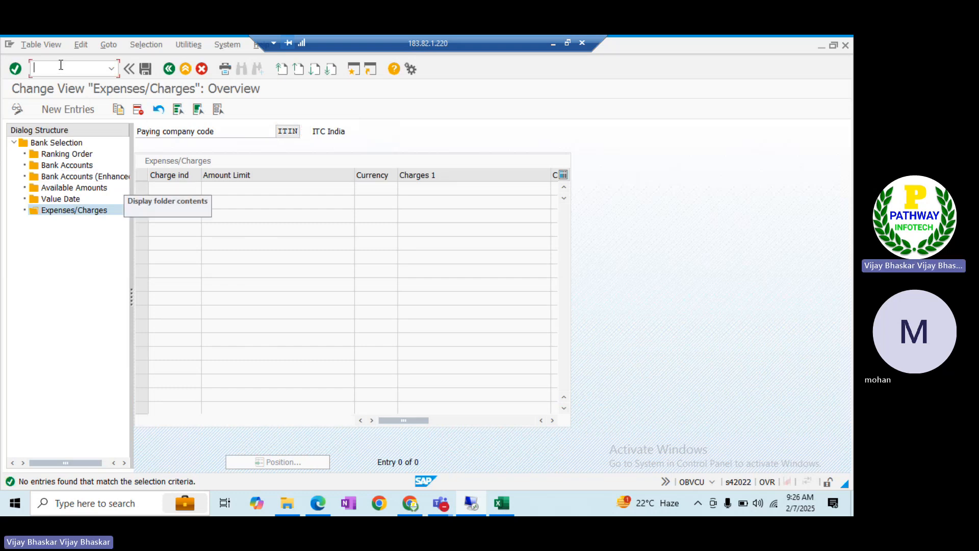
{"action": "type", "text": "/not83"}
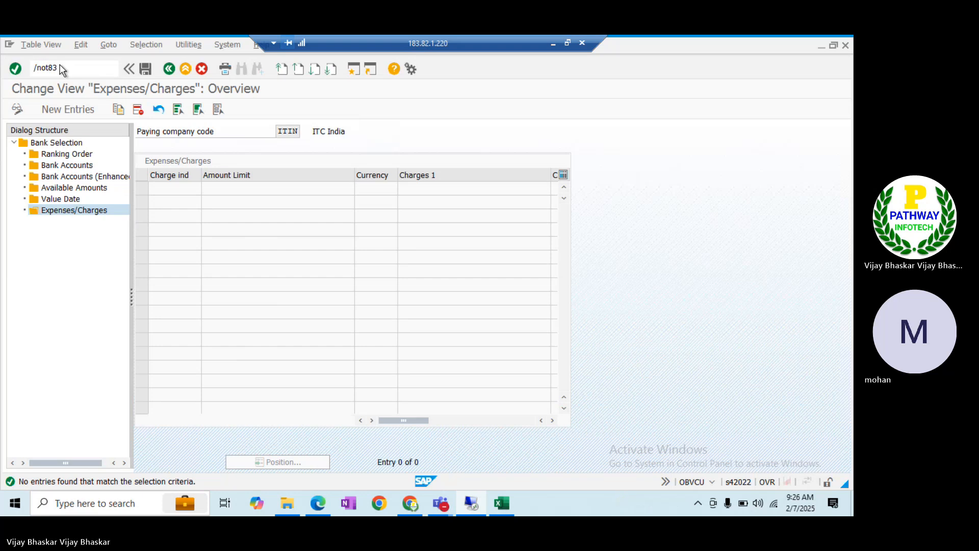
{"action": "key", "text": "Return"}
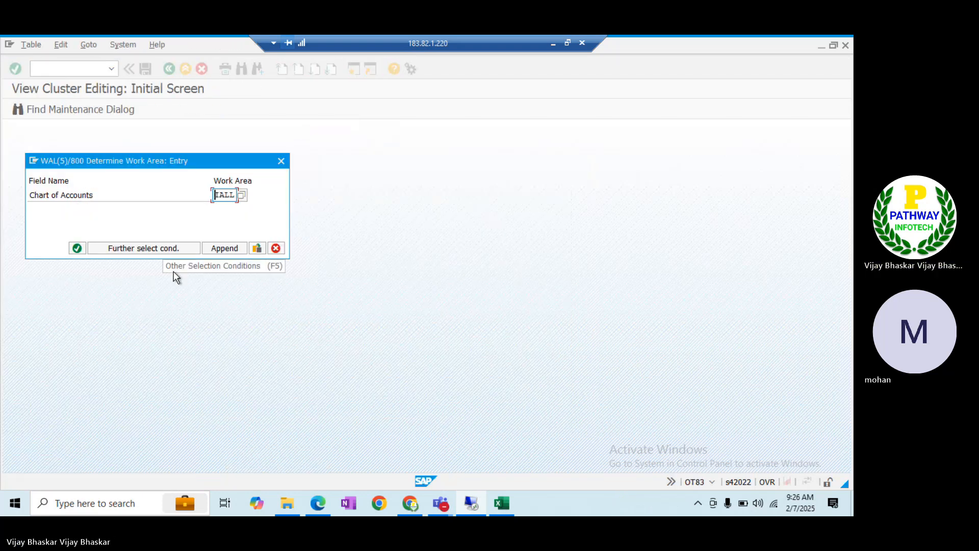
Open OT83's bank account to transaction type assignments and start a new entry
{"action": "key", "text": "Return"}
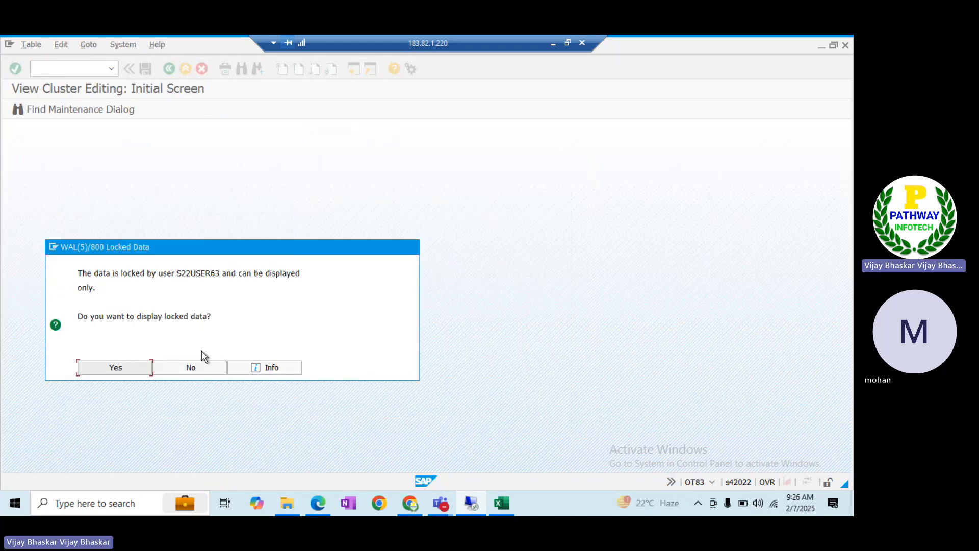
{"action": "left_click", "coordinate": [191, 368]}
{"action": "key", "text": "alt+Tab"}
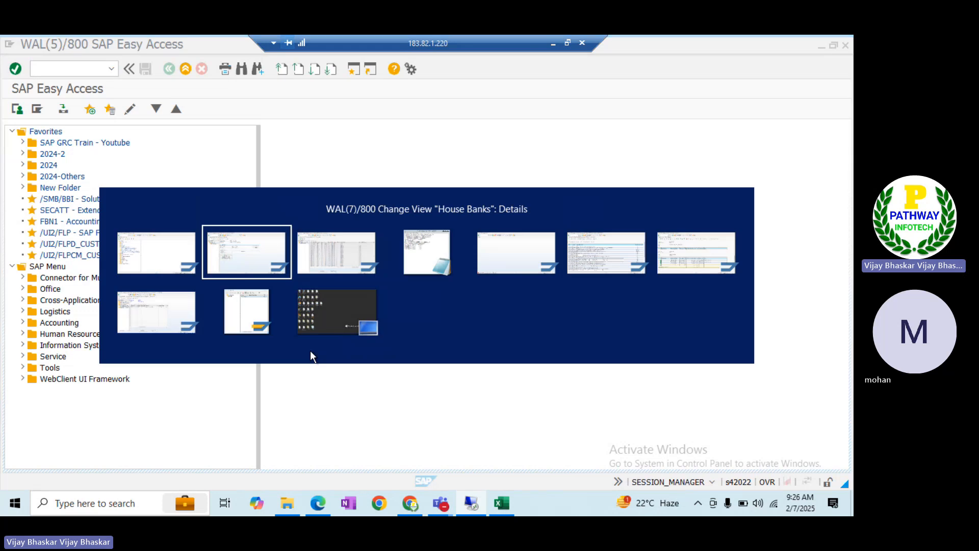
{"action": "key", "text": "alt+Tab"}
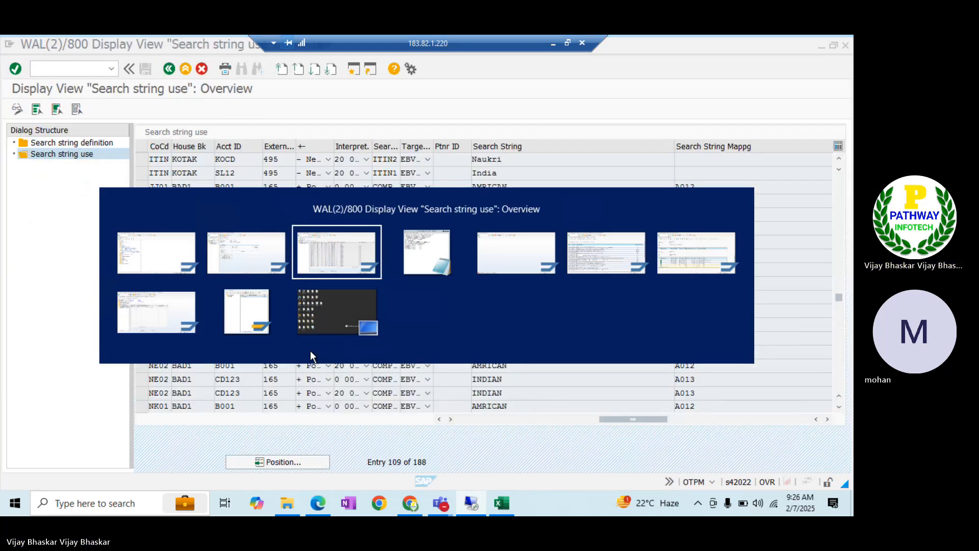
{"action": "key", "text": "alt+Tab"}
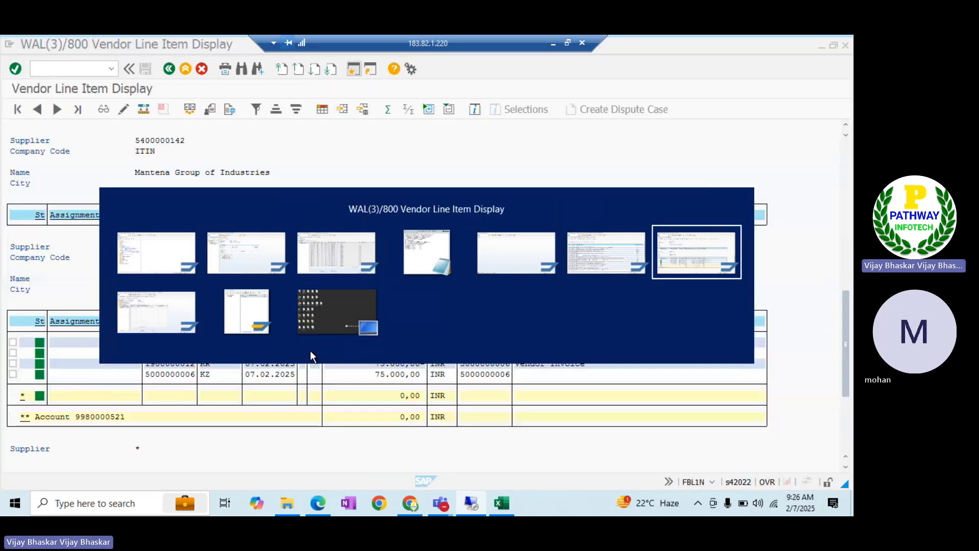
{"action": "key", "text": "alt+Tab"}
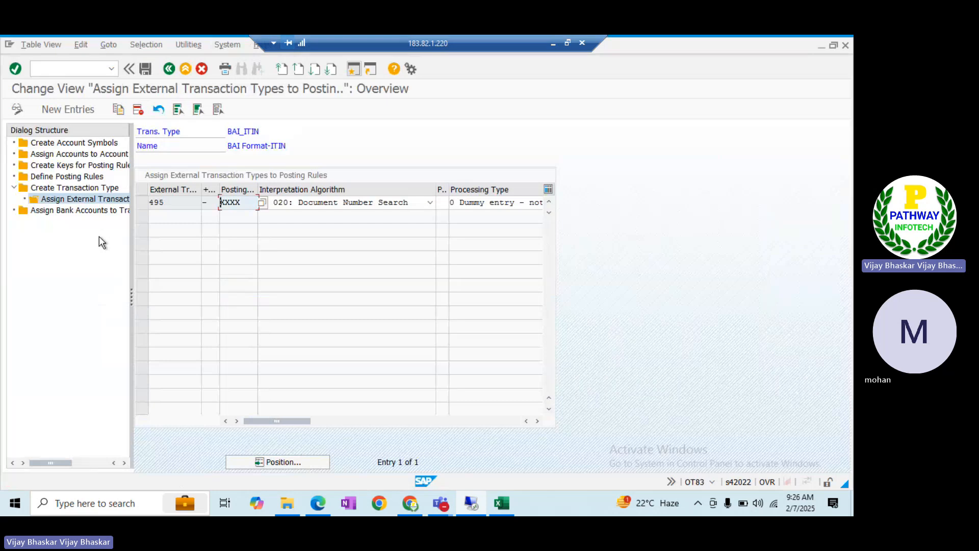
{"action": "double_click", "coordinate": [80, 212]}
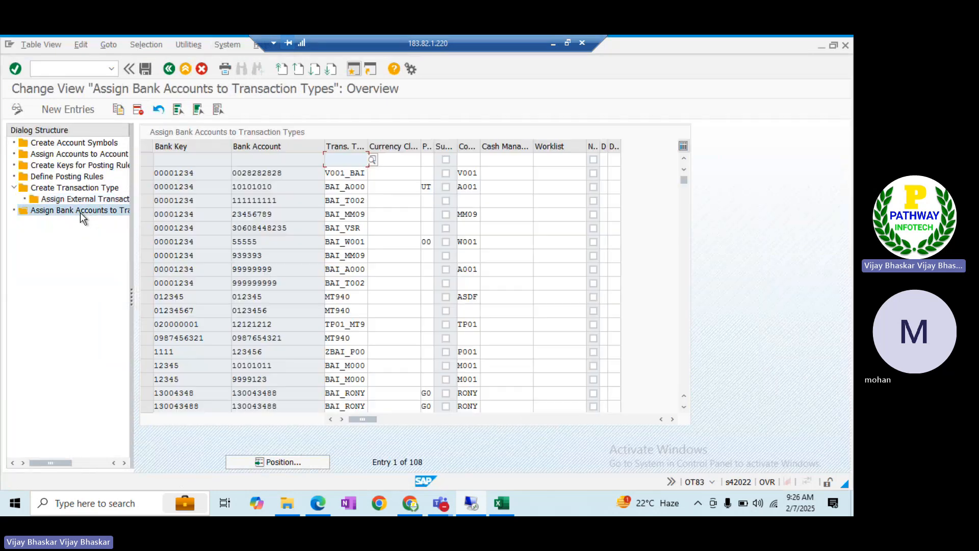
{"action": "left_click", "coordinate": [77, 109]}
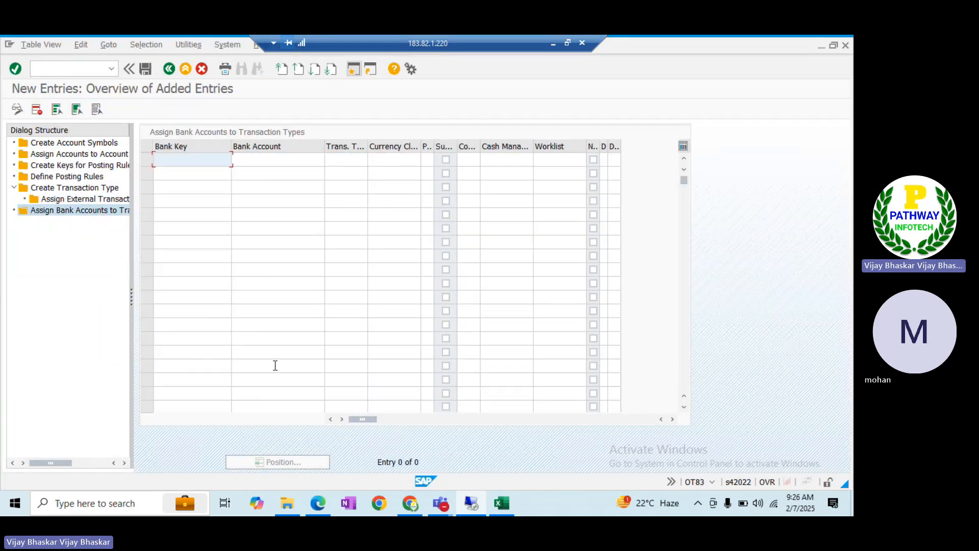
Paste bank key KOTACK12345, copied from the house bank details, into the new entry
{"action": "key", "text": "alt+Tab"}
{"action": "key", "text": "Tab"}
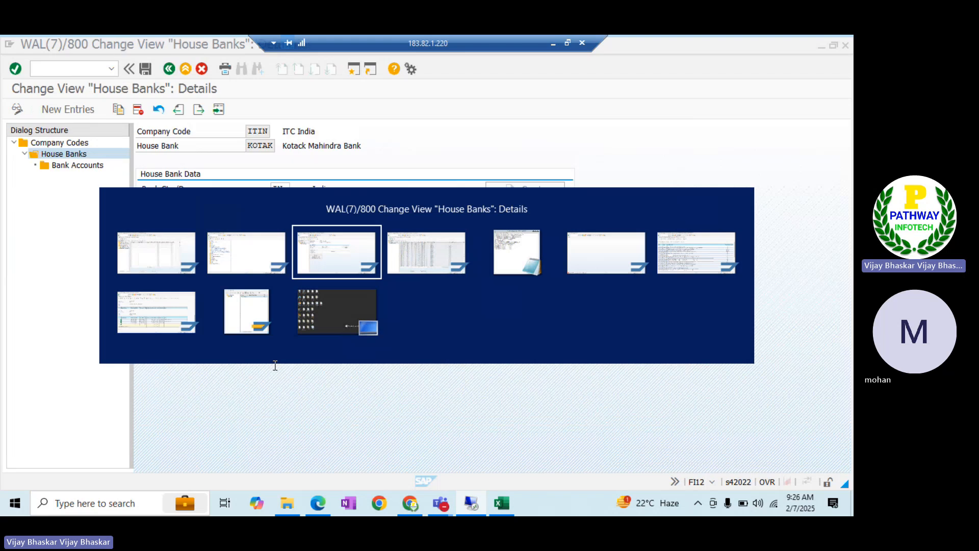
{"action": "left_click_drag", "start_coordinate": [342, 202], "coordinate": [270, 213]}
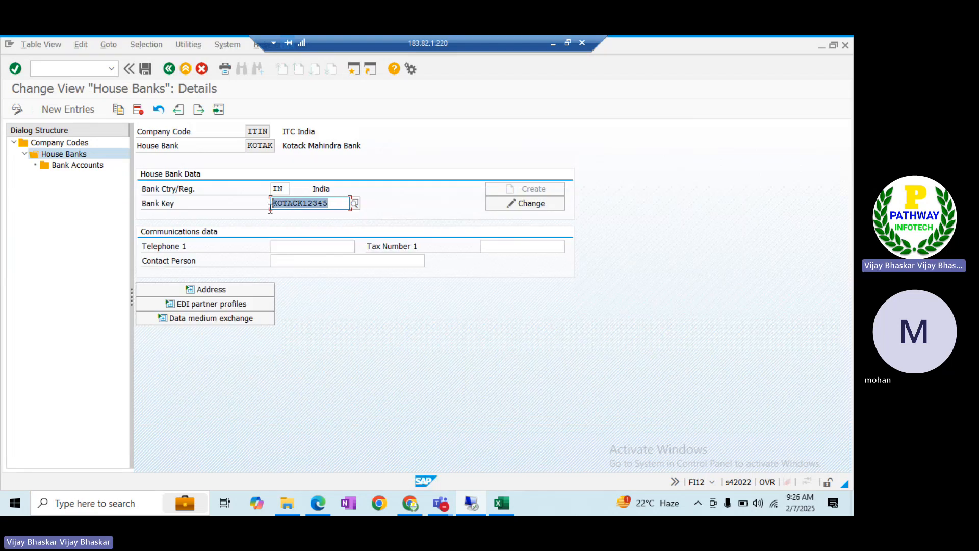
{"action": "key", "text": "ctrl+c"}
{"action": "key", "text": "alt+Tab"}
{"action": "key", "text": "ctrl+v"}
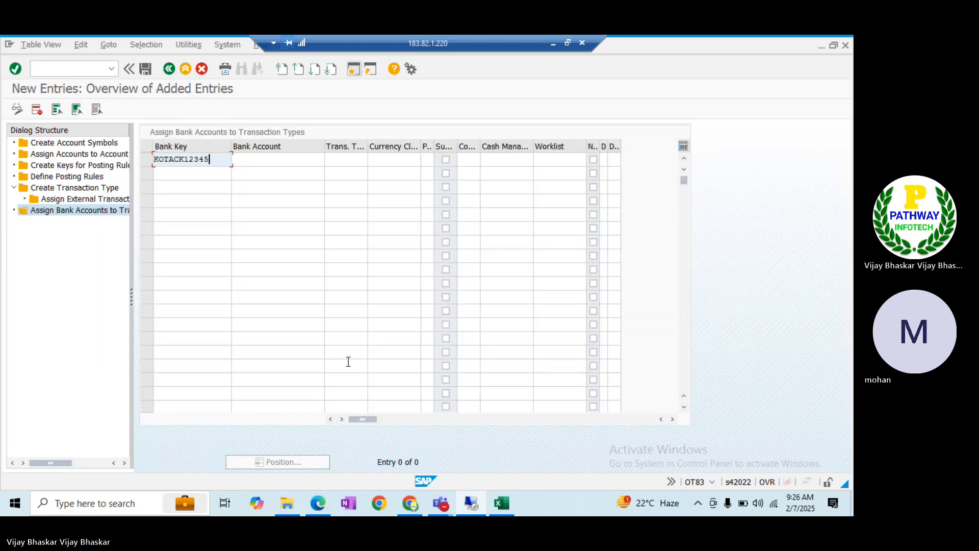
{"action": "key", "text": "Tab"}
Fill the Bank Account cell with 073456 from the house bank's account list
{"action": "key", "text": "alt+Tab"}
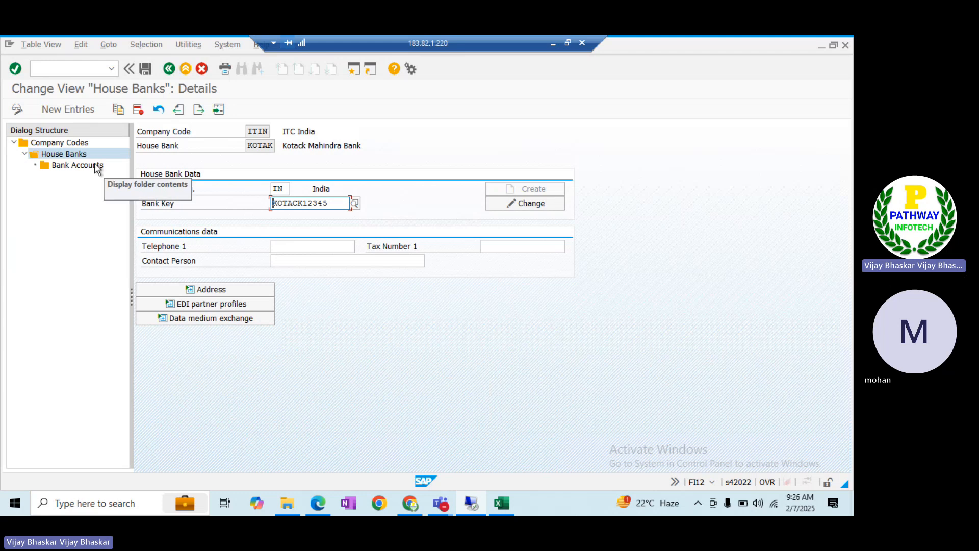
{"action": "double_click", "coordinate": [88, 167]}
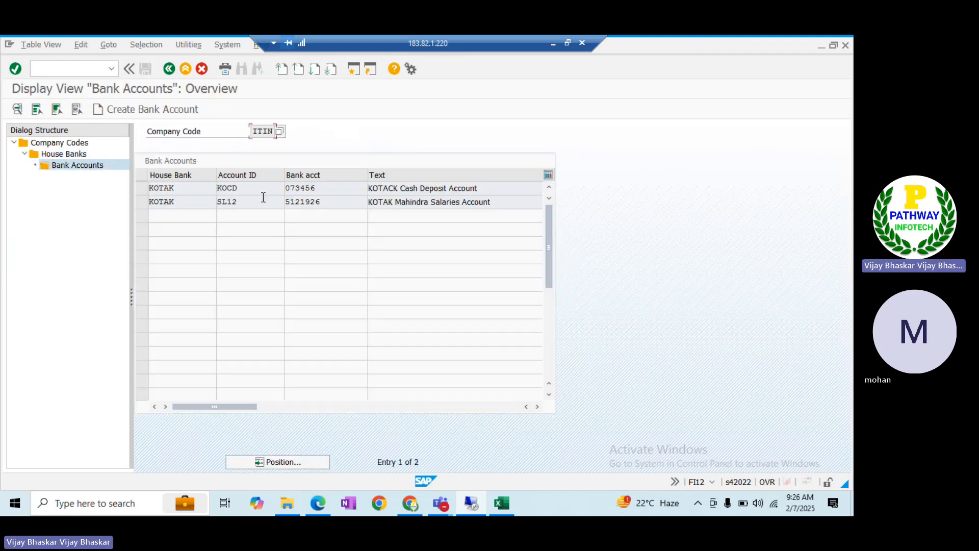
{"action": "left_click_drag", "start_coordinate": [254, 187], "coordinate": [200, 187]}
{"action": "key", "text": "alt+Tab"}
{"action": "key", "text": "alt+Tab"}
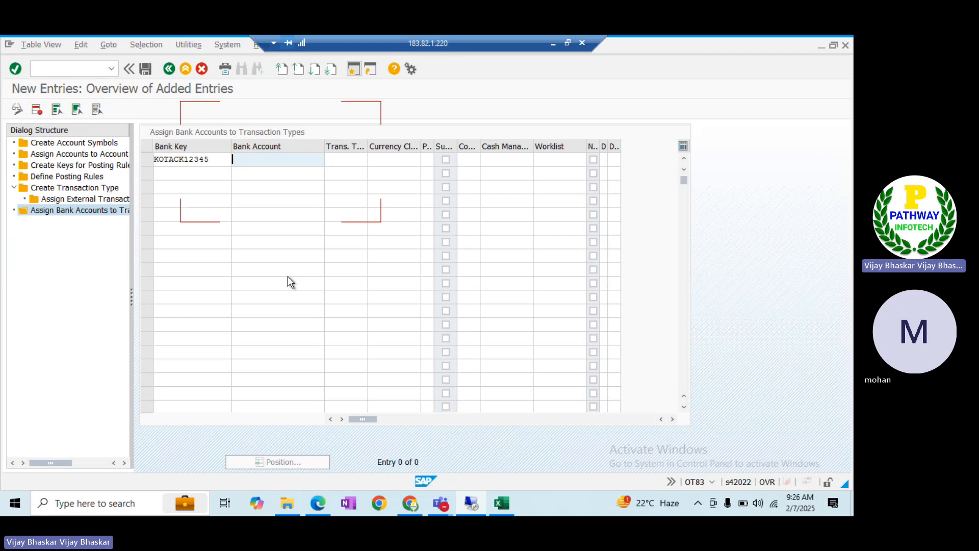
{"action": "left_click_drag", "start_coordinate": [325, 190], "coordinate": [268, 189]}
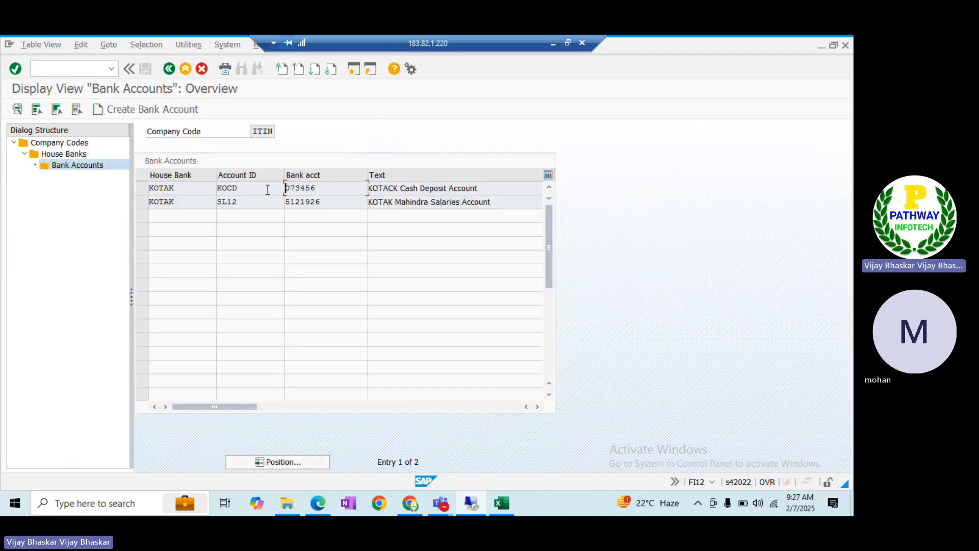
{"action": "key", "text": "alt+Tab"}
{"action": "key", "text": "ctrl+v"}
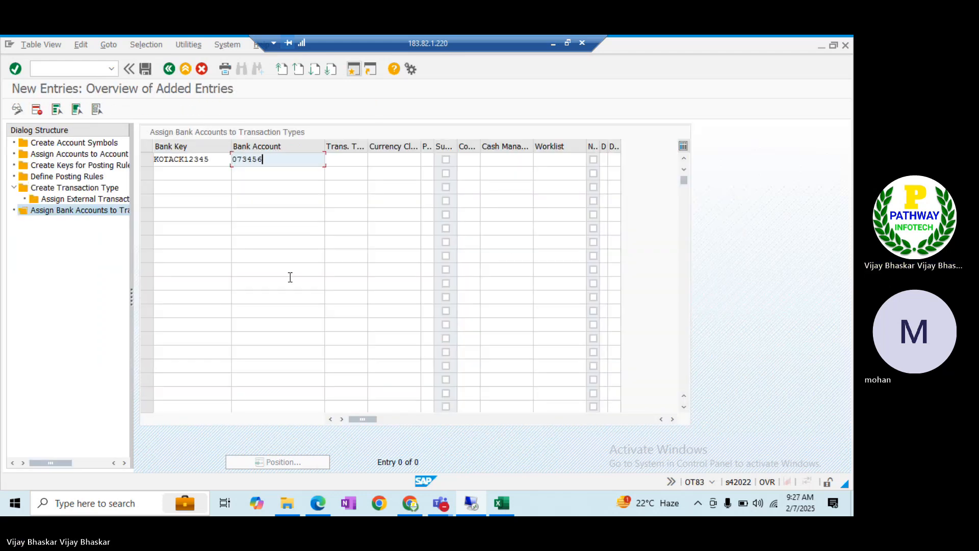
{"action": "key", "text": "Tab"}
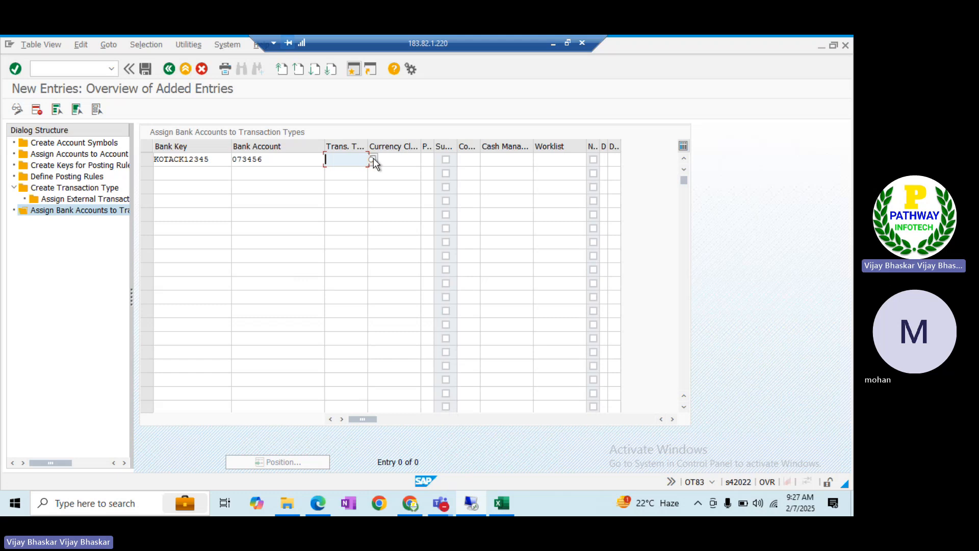
Choose transaction type BAI_ITIN and clear the duplicate Bank Key so the entry is accepted
{"action": "left_click", "coordinate": [373, 159]}
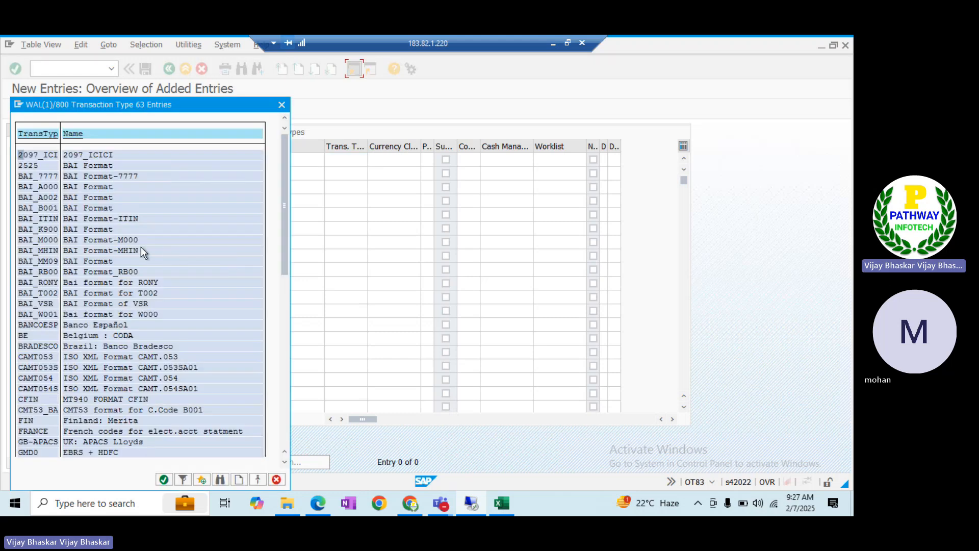
{"action": "double_click", "coordinate": [91, 219]}
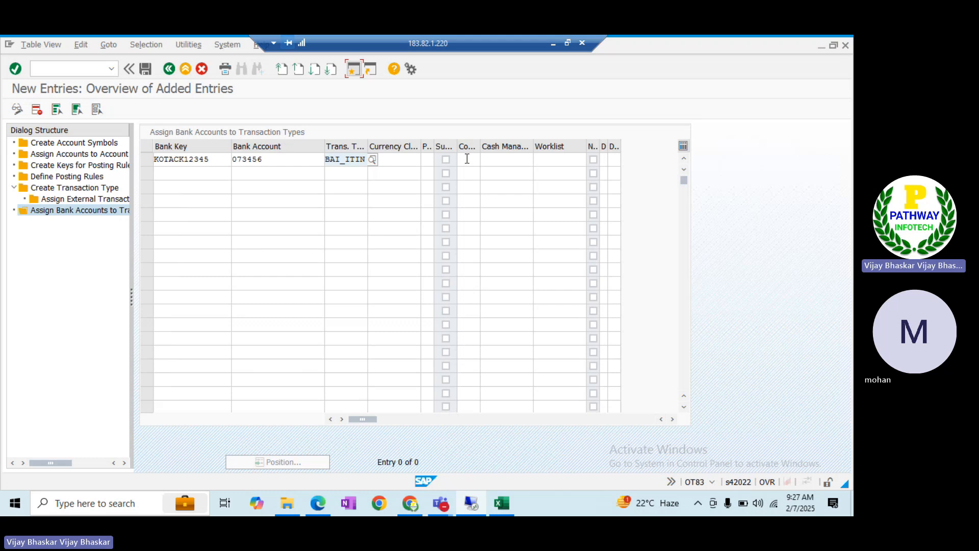
{"action": "key", "text": "Return"}
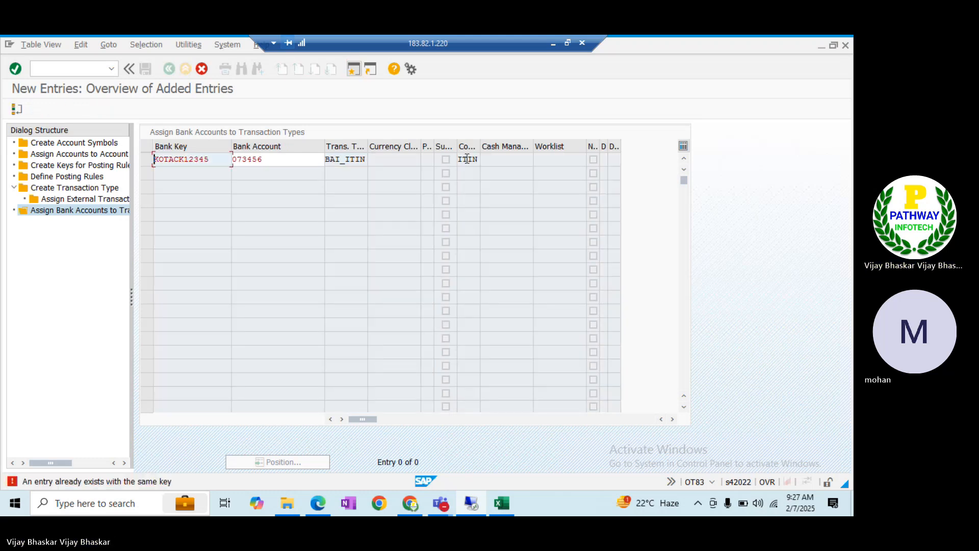
{"action": "left_click", "coordinate": [214, 165]}
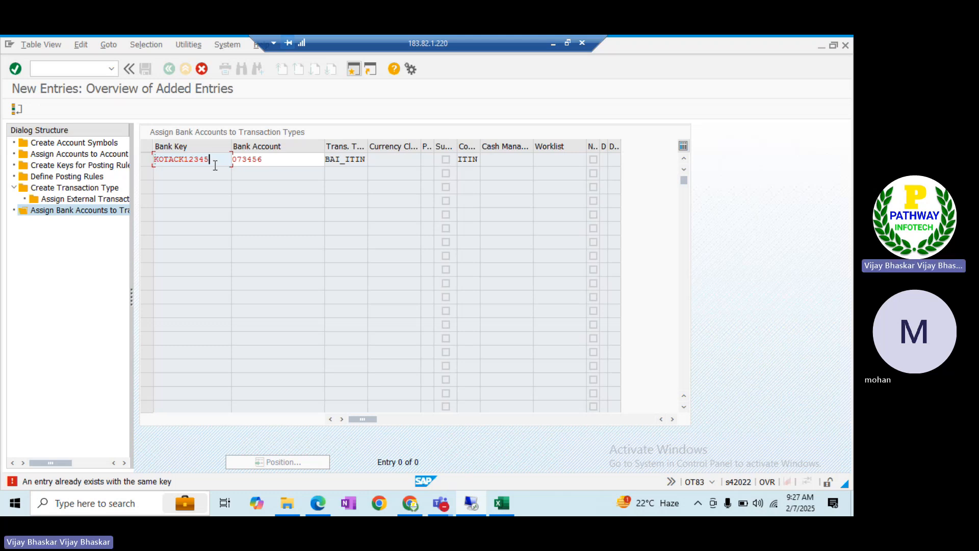
{"action": "key", "text": "ctrl+a"}
{"action": "key", "text": "Delete"}
{"action": "key", "text": "Return"}
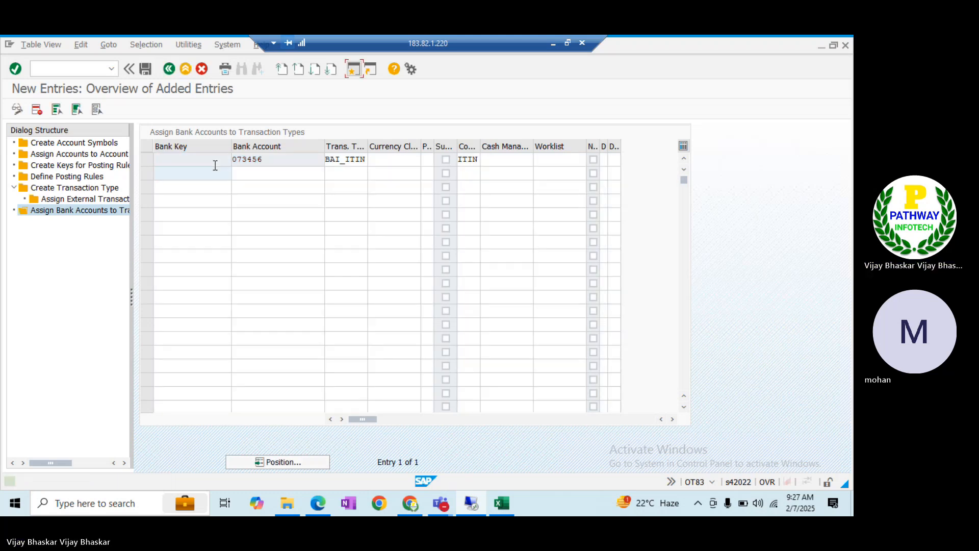
Save the new assignment under the customizing request
{"action": "left_click", "coordinate": [145, 69]}
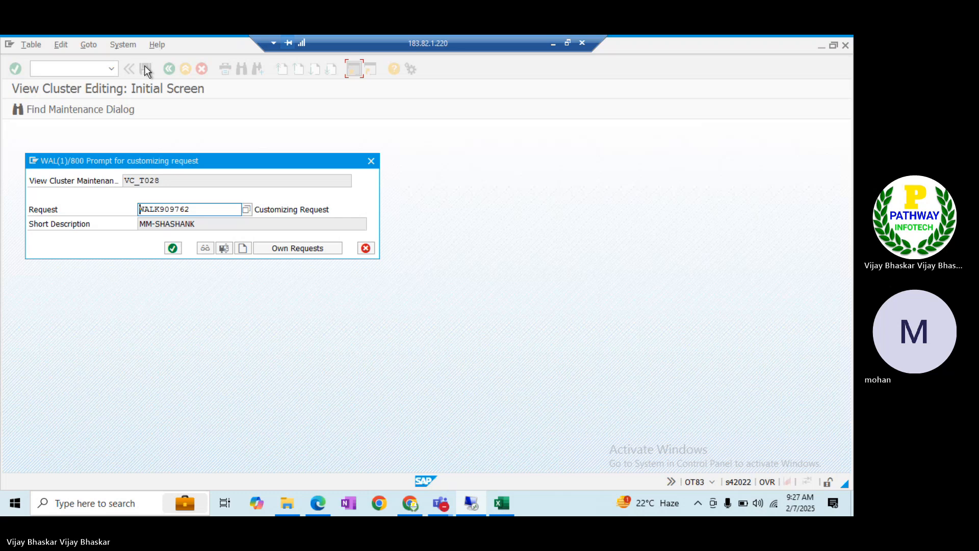
{"action": "left_click", "coordinate": [174, 249]}
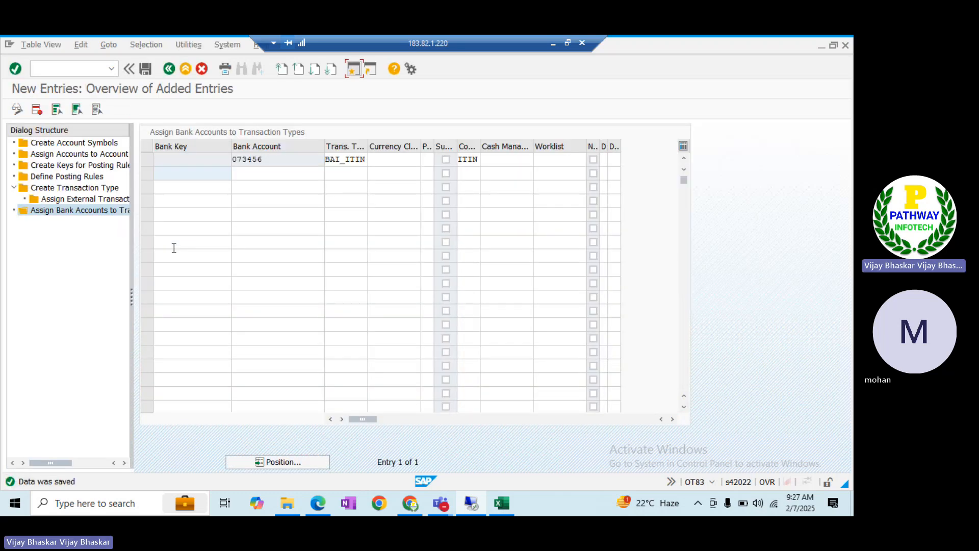
{"action": "key", "text": "alt+Tab"}
Change time 0600 to 1000 in the 01 and 02 records, then execute the FF_5 import again
{"action": "key", "text": "alt+Tab"}
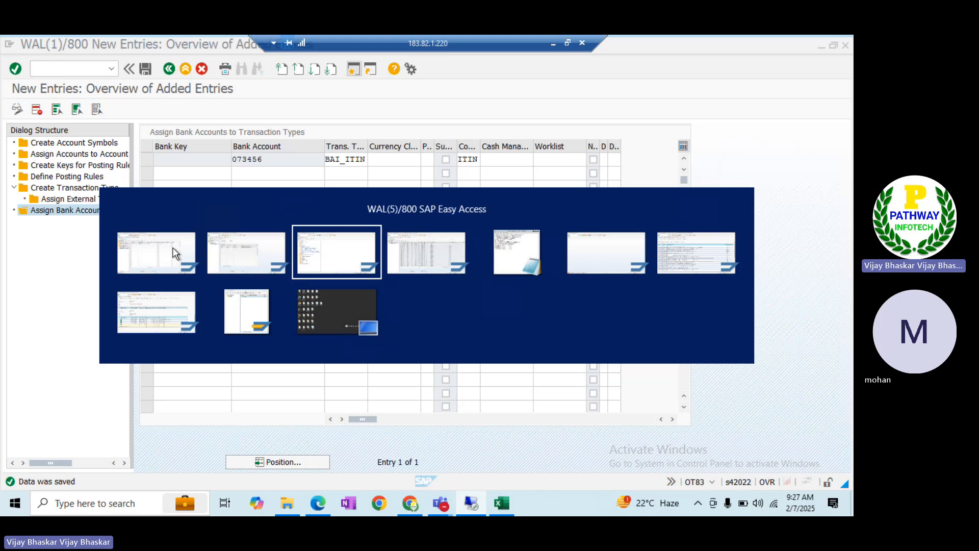
{"action": "key", "text": "alt+Tab"}
{"action": "key", "text": "alt+Tab"}
{"action": "key", "text": "alt+Tab"}
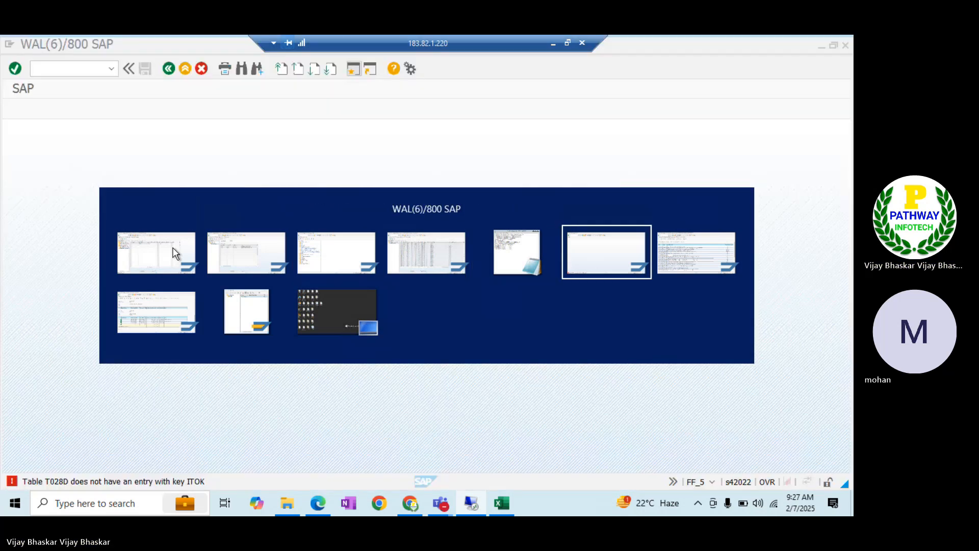
{"action": "left_click", "coordinate": [167, 71]}
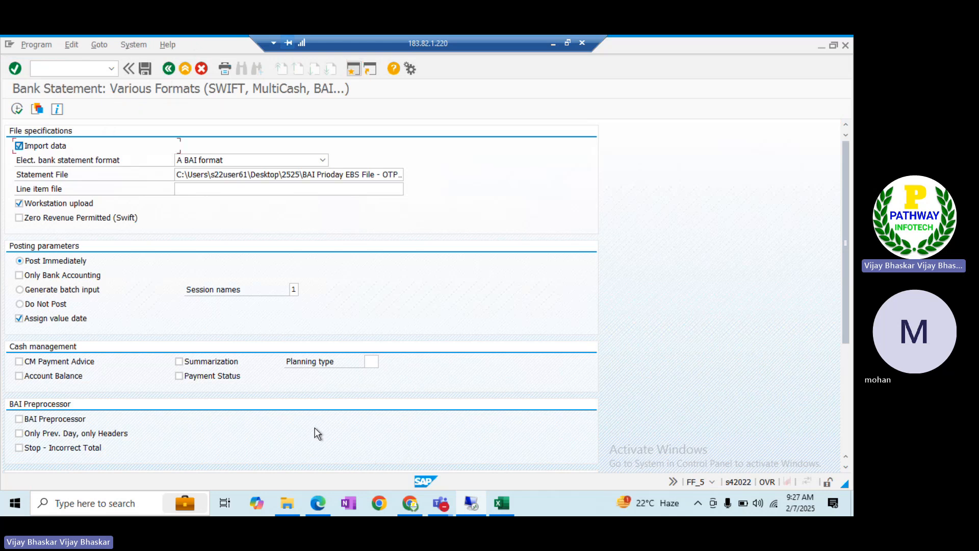
{"action": "key", "text": "alt+Tab"}
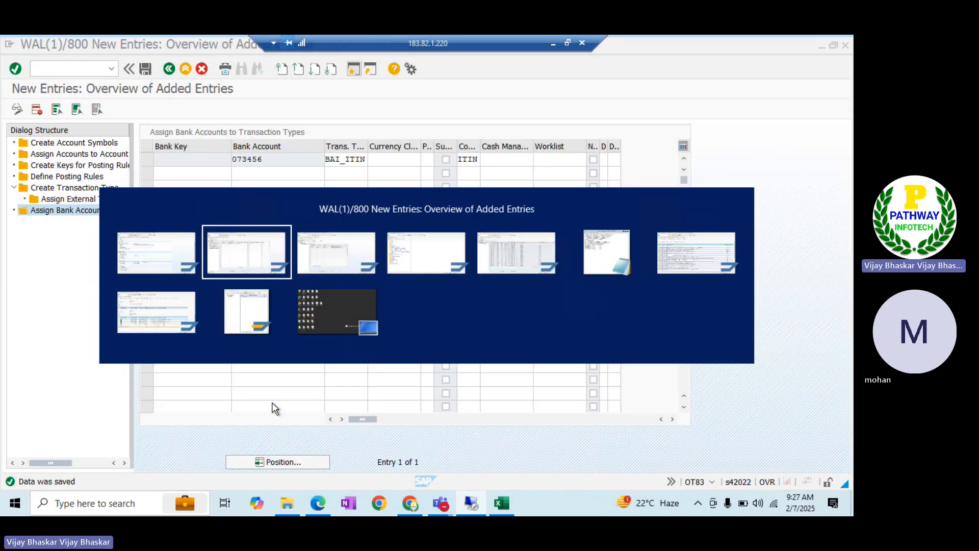
{"action": "key", "text": "alt+Tab"}
{"action": "key", "text": "alt+Tab"}
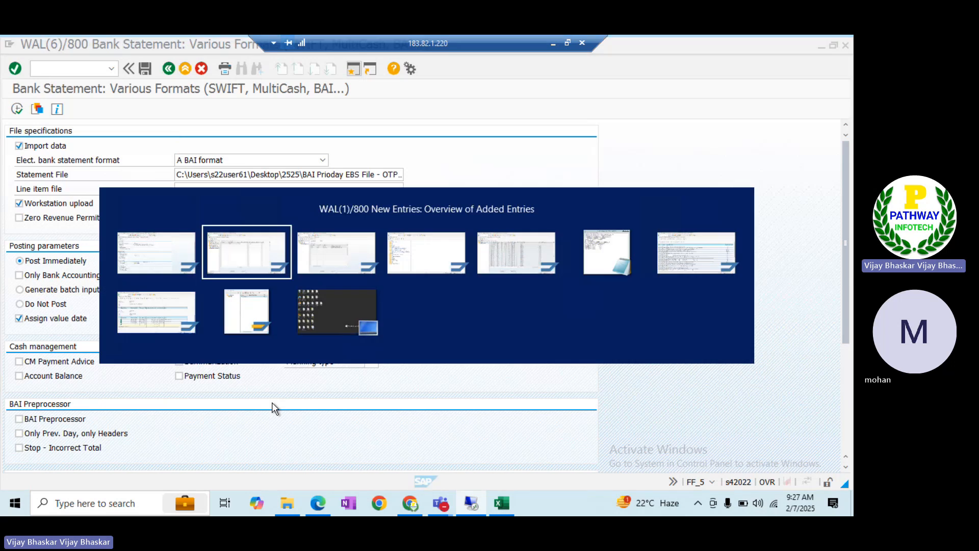
{"action": "key", "text": "alt+Tab"}
{"action": "key", "text": "alt+Tab"}
{"action": "key", "text": "alt+Tab"}
{"action": "key", "text": "alt+Tab"}
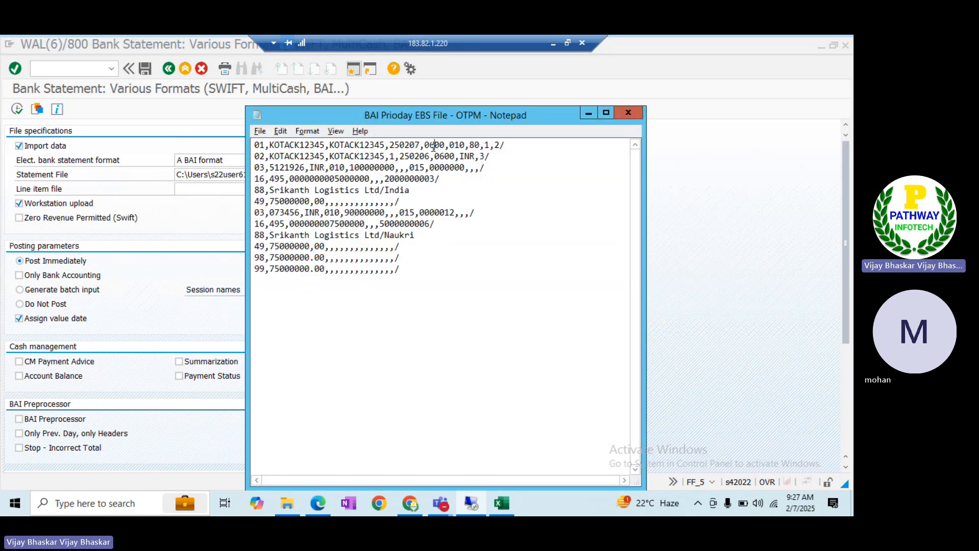
{"action": "key", "text": "BackSpace"}
{"action": "key", "text": "BackSpace"}
{"action": "type", "text": "10"}
{"action": "key", "text": "Down"}
{"action": "key", "text": "Delete"}
{"action": "key", "text": "Delete"}
{"action": "type", "text": "10"}
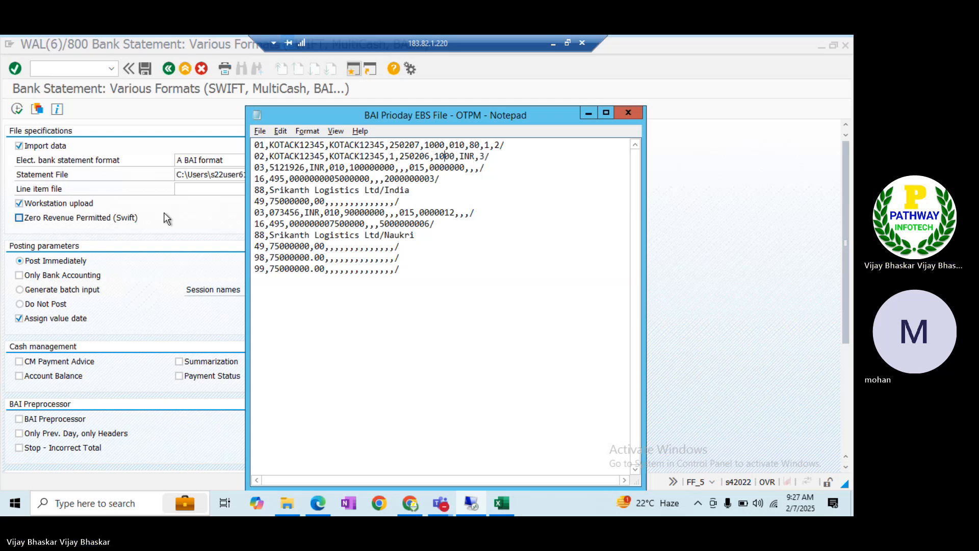
{"action": "left_click", "coordinate": [17, 109]}
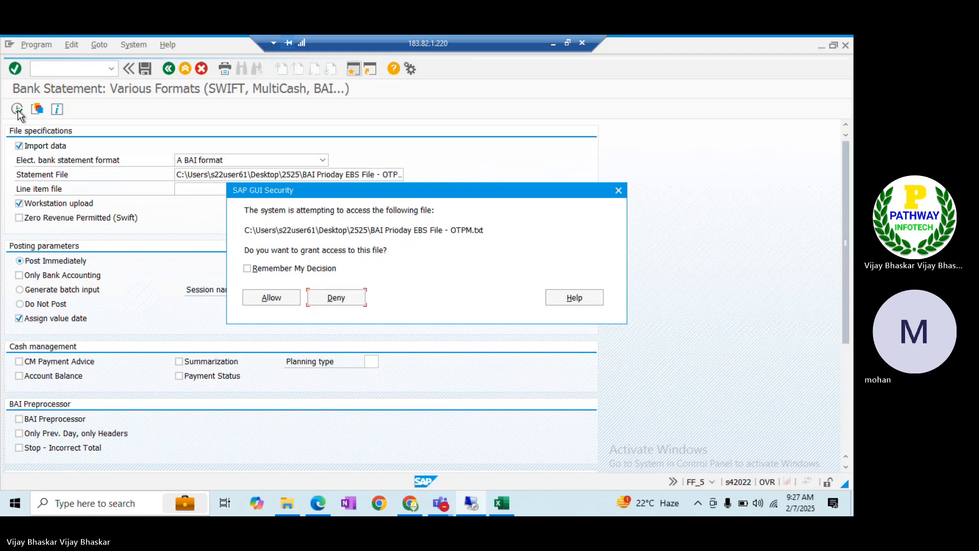
Allow file access and acknowledge both 'statement already exists' notices, including account 073456's
{"action": "left_click", "coordinate": [258, 296]}
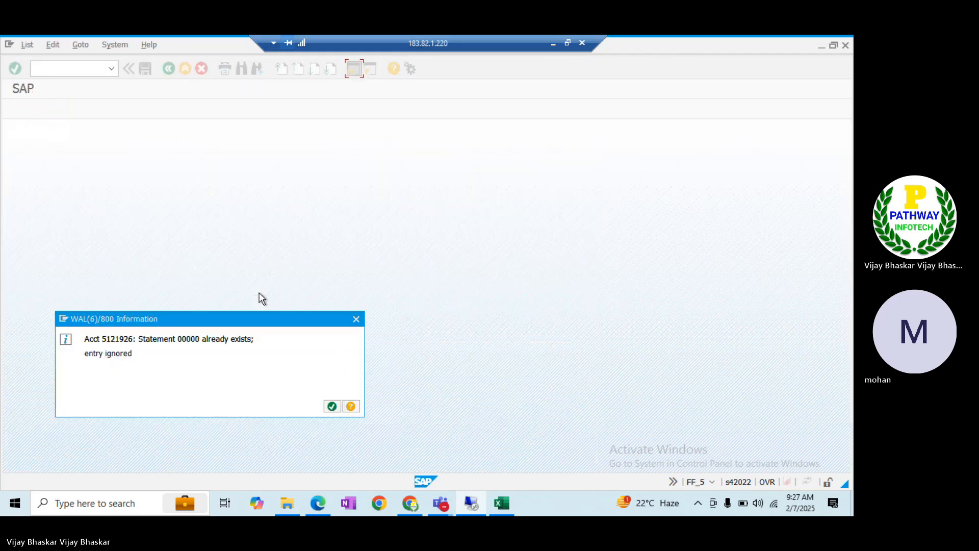
{"action": "left_click", "coordinate": [331, 406]}
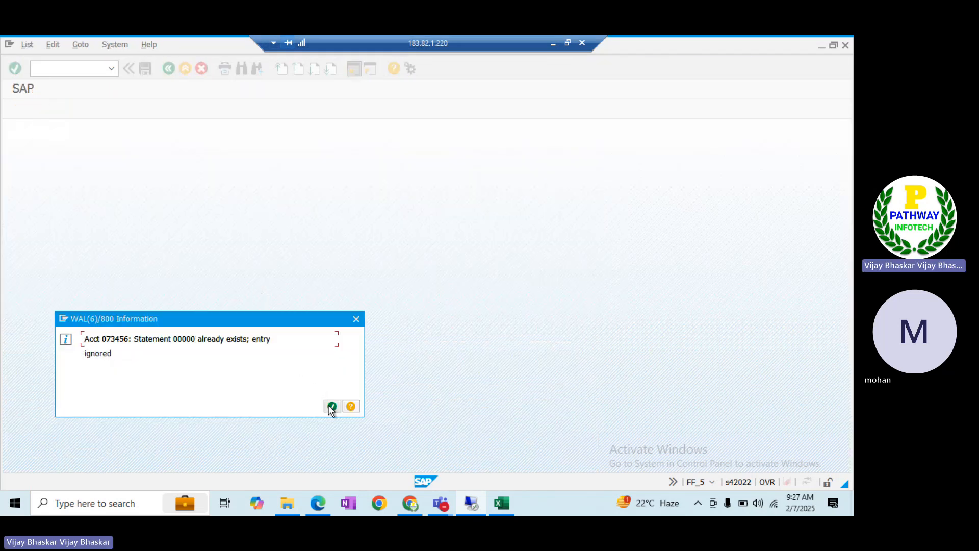
{"action": "left_click", "coordinate": [331, 407]}
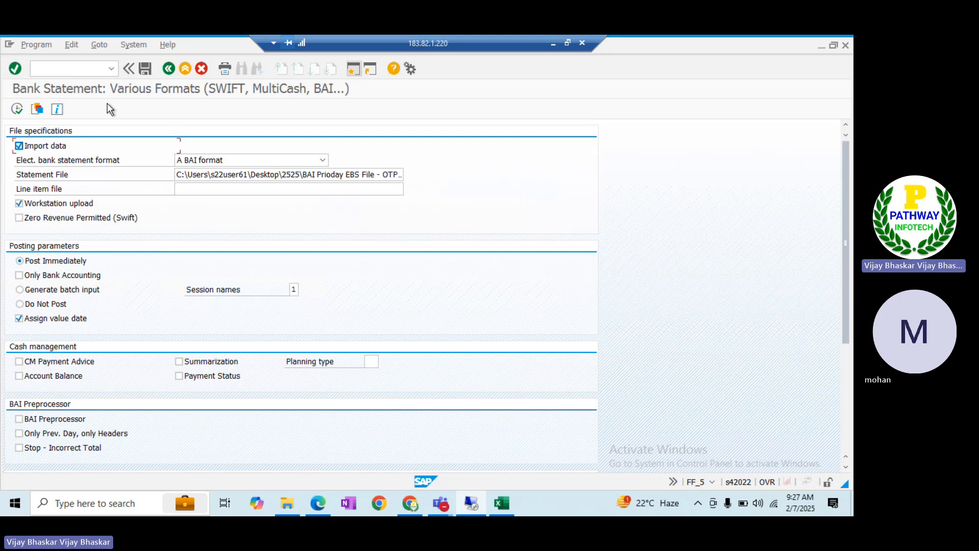
{"action": "key", "text": "alt+Tab"}
{"action": "key", "text": "alt+Tab"}
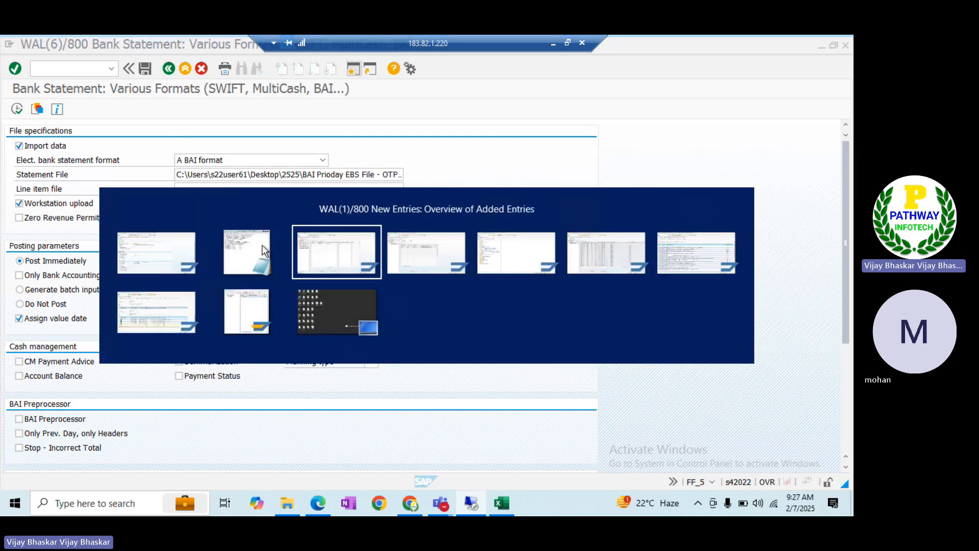
{"action": "key", "text": "alt+Tab"}
{"action": "key", "text": "alt+Tab"}
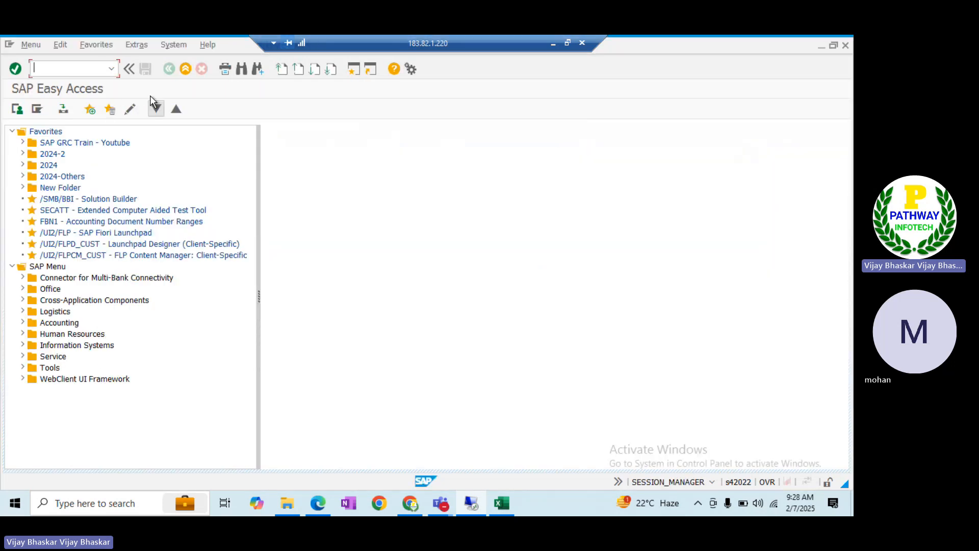
Run RFEBKA96 via SE38 to list buffered statements and deselect all rows
{"action": "type", "text": "se38"}
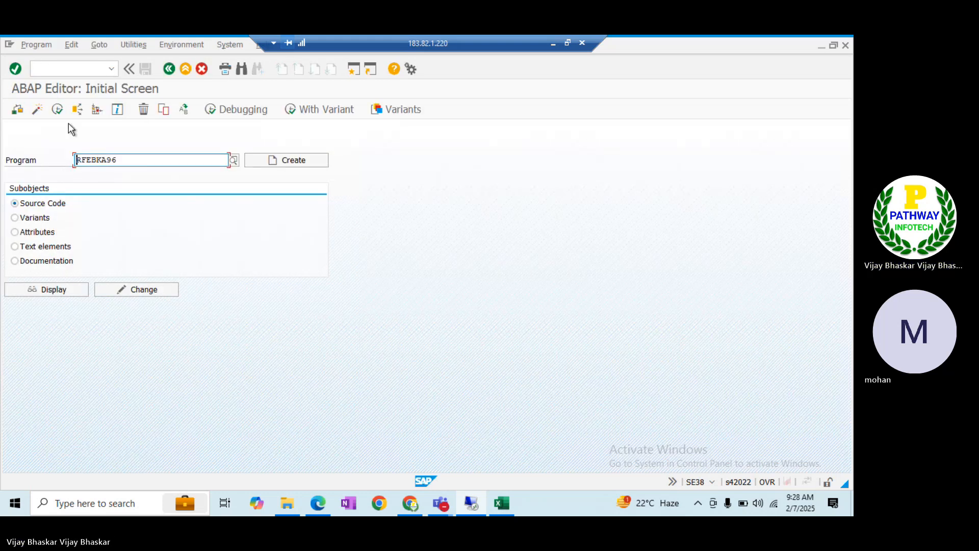
{"action": "left_click", "coordinate": [59, 111]}
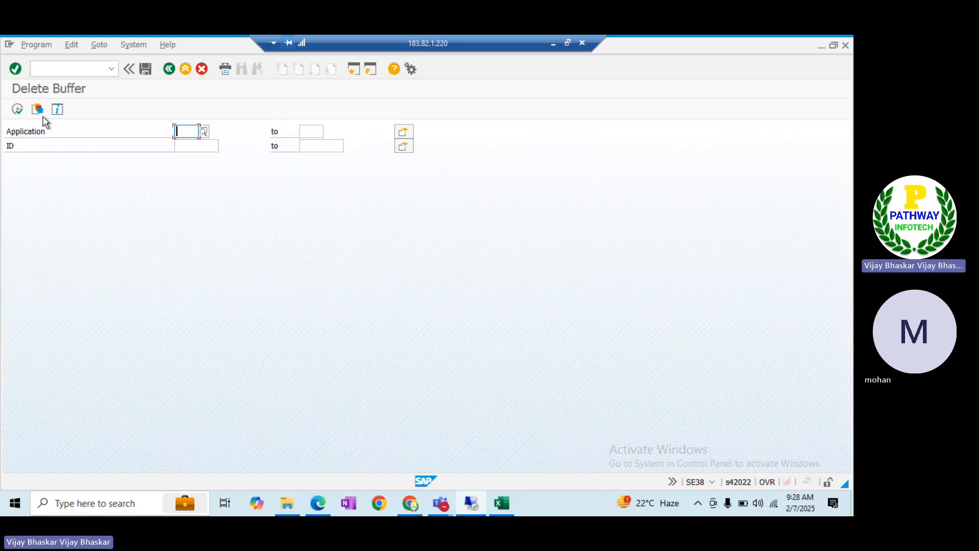
{"action": "left_click", "coordinate": [17, 109]}
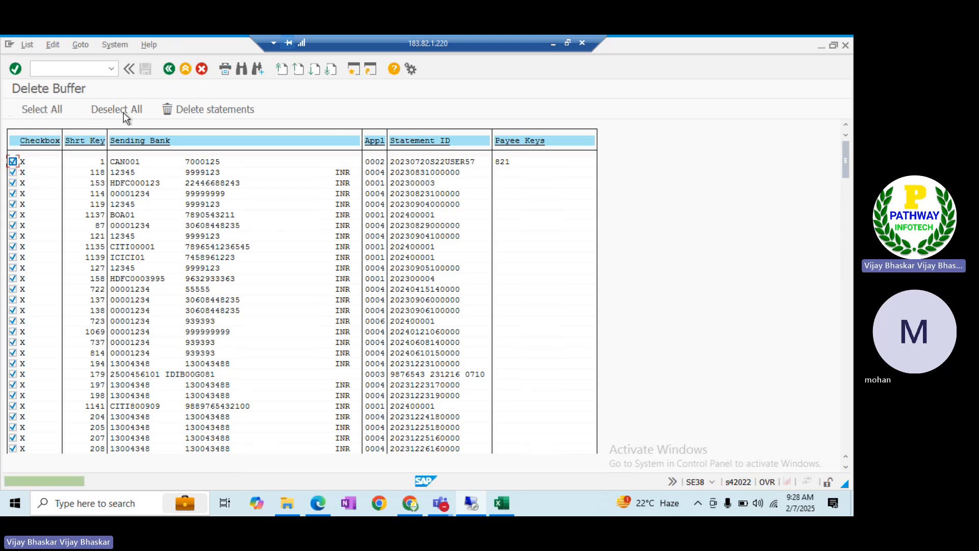
{"action": "left_click", "coordinate": [121, 112]}
Copy the account number from line 3 of the BAI file
{"action": "key", "text": "alt+Tab"}
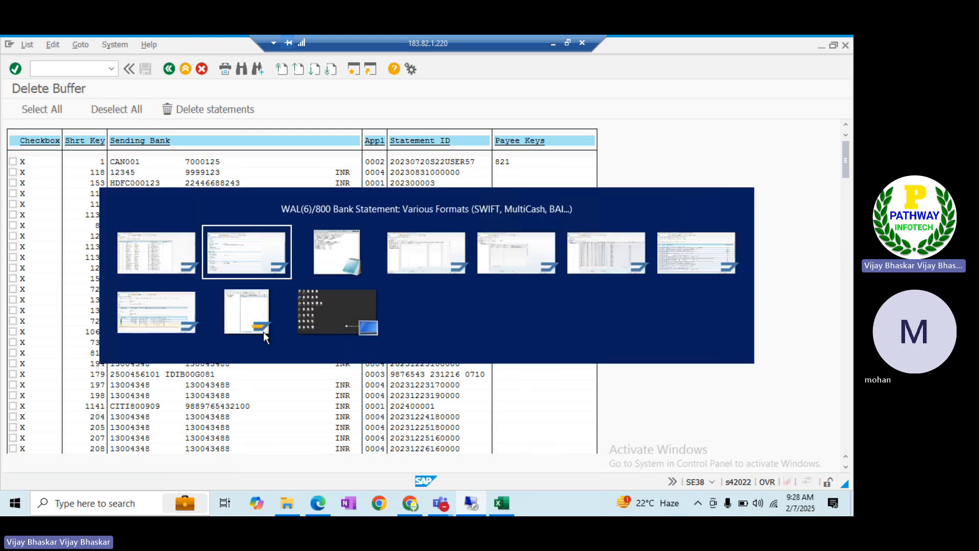
{"action": "key", "text": "alt+Tab"}
{"action": "key", "text": "Tab"}
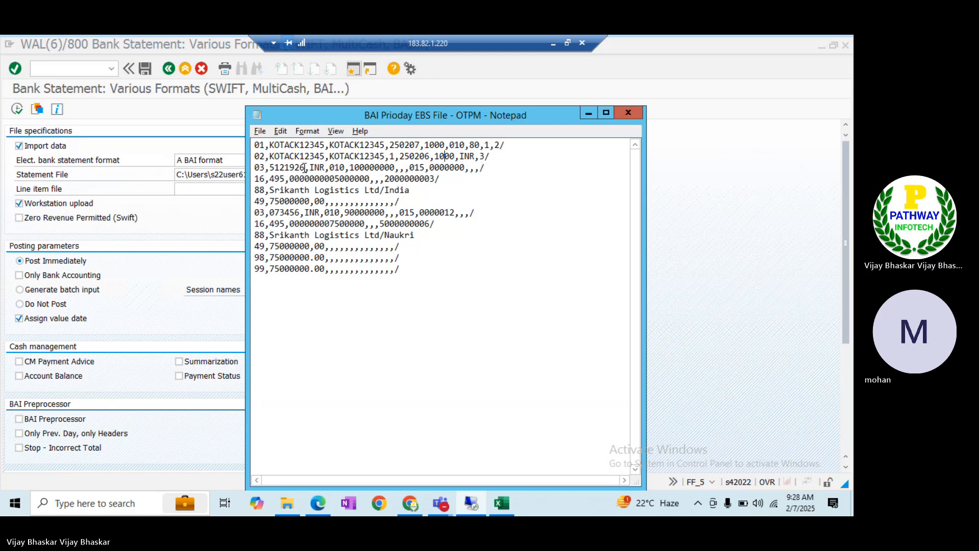
{"action": "left_click_drag", "start_coordinate": [304, 167], "coordinate": [269, 168]}
{"action": "key", "text": "ctrl+c"}
{"action": "left_click", "coordinate": [187, 313]}
{"action": "key", "text": "alt+Tab"}
{"action": "key", "text": "alt+Tab"}
Search the whole buffer list for account 5121926 with a 999-hit limit
{"action": "key", "text": "ctrl+v"}
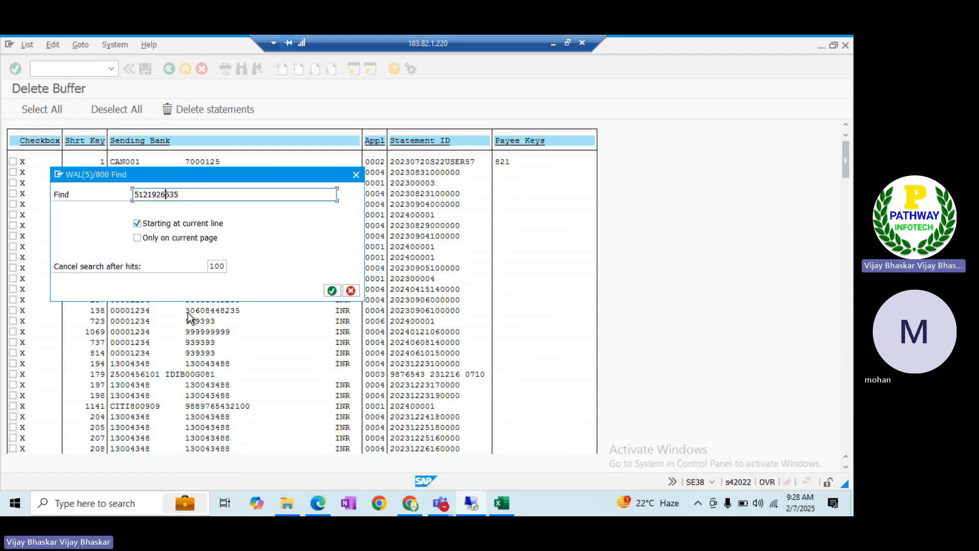
{"action": "key", "text": "Delete"}
{"action": "key", "text": "Delete"}
{"action": "key", "text": "Delete"}
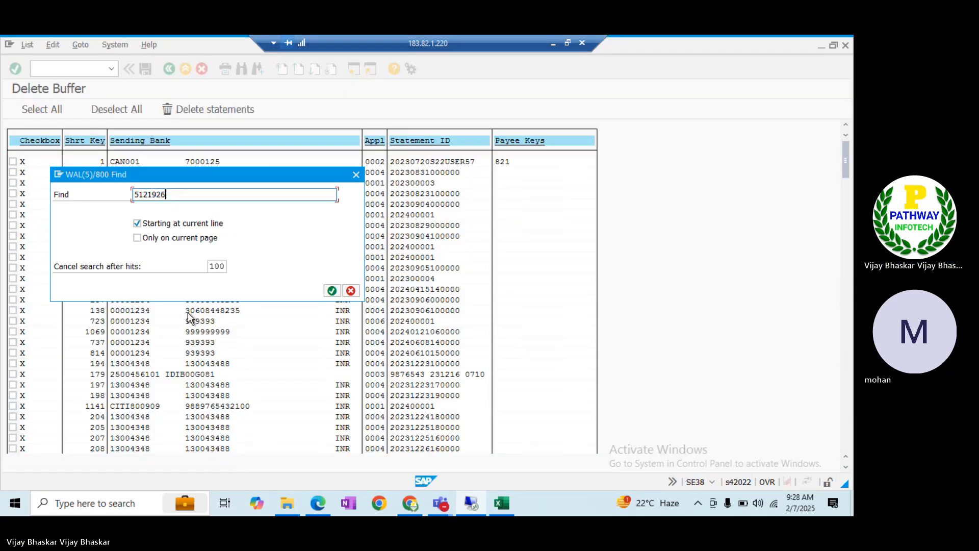
{"action": "key", "text": "Tab"}
{"action": "key", "text": "space"}
{"action": "key", "text": "Tab"}
{"action": "key", "text": "Tab"}
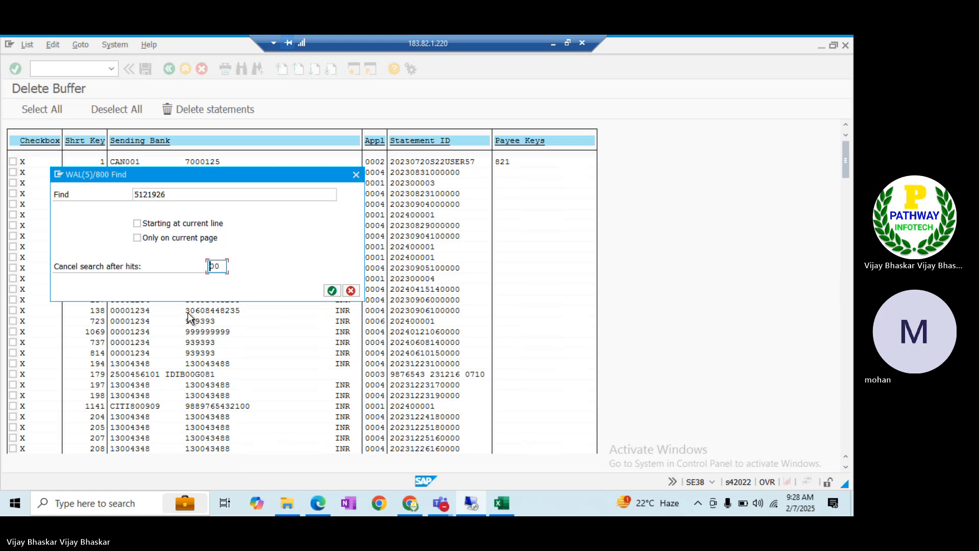
{"action": "key", "text": "Delete"}
{"action": "key", "text": "Delete"}
{"action": "type", "text": "999"}
{"action": "key", "text": "Return"}
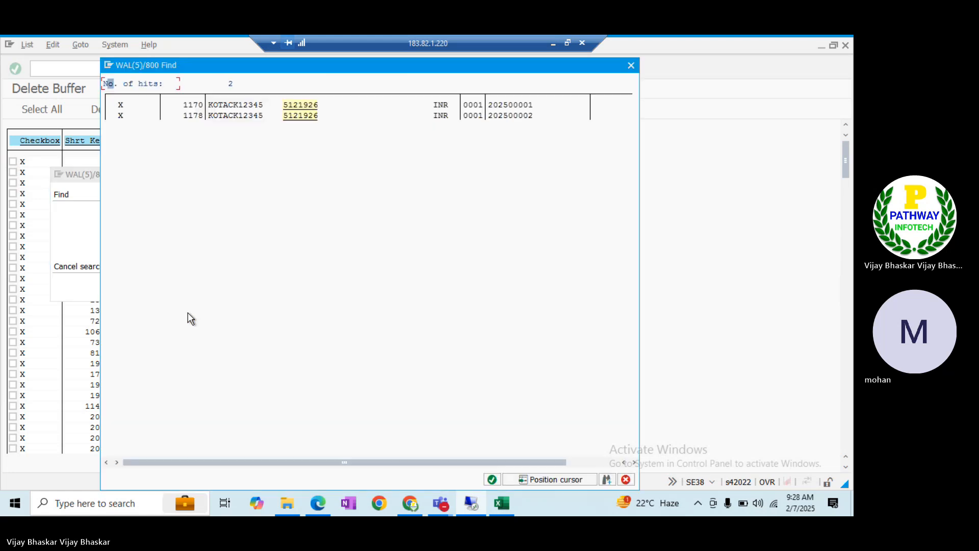
Mark statement 1170, confirm its deletion, and go back from the log
{"action": "left_click", "coordinate": [190, 108]}
{"action": "left_click", "coordinate": [12, 161]}
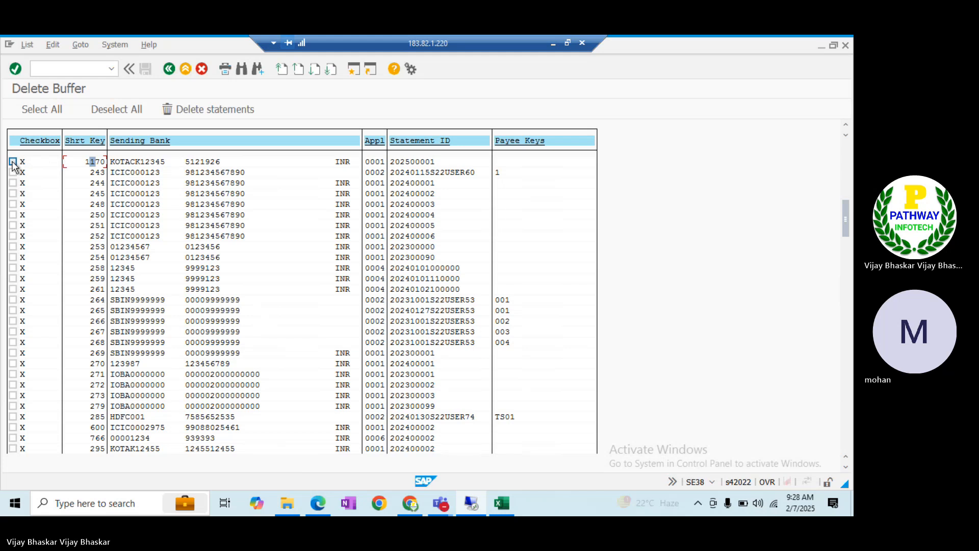
{"action": "left_click", "coordinate": [206, 108]}
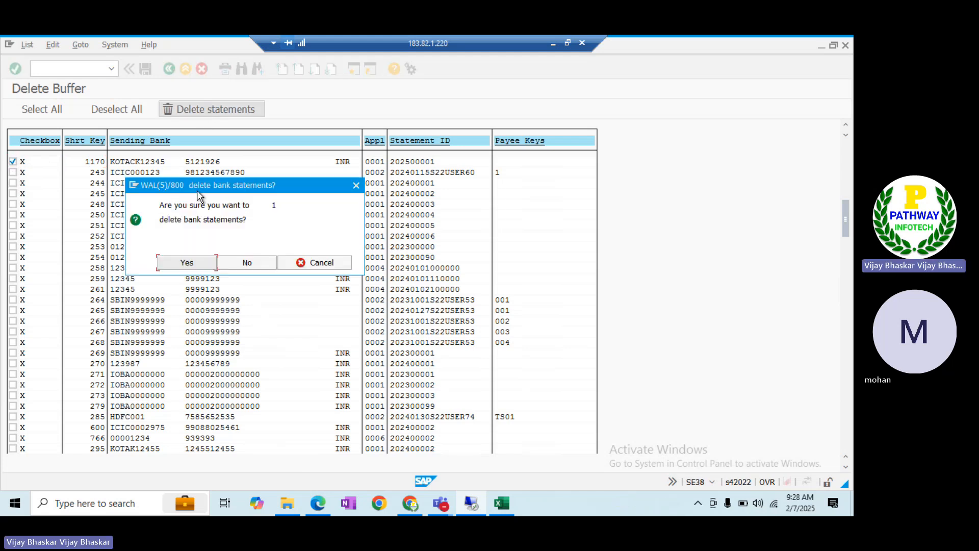
{"action": "left_click", "coordinate": [185, 262]}
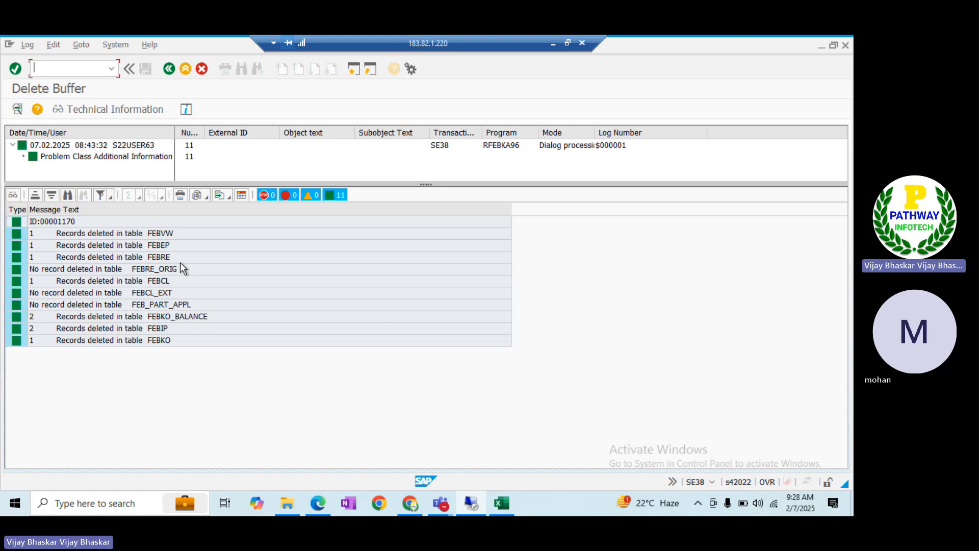
{"action": "key", "text": "F3"}
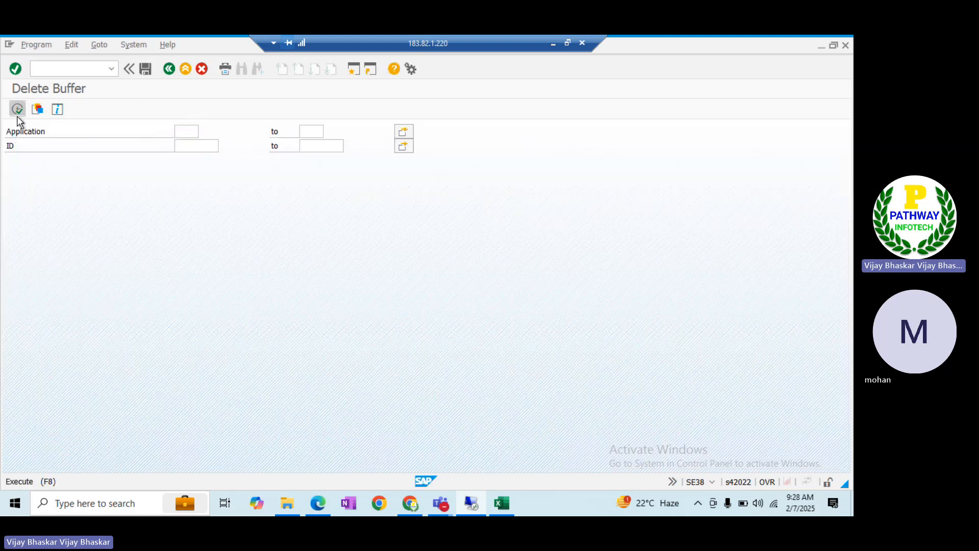
List the buffered statements again, deselect all, and search for the KOTAK account number
{"action": "left_click", "coordinate": [17, 111]}
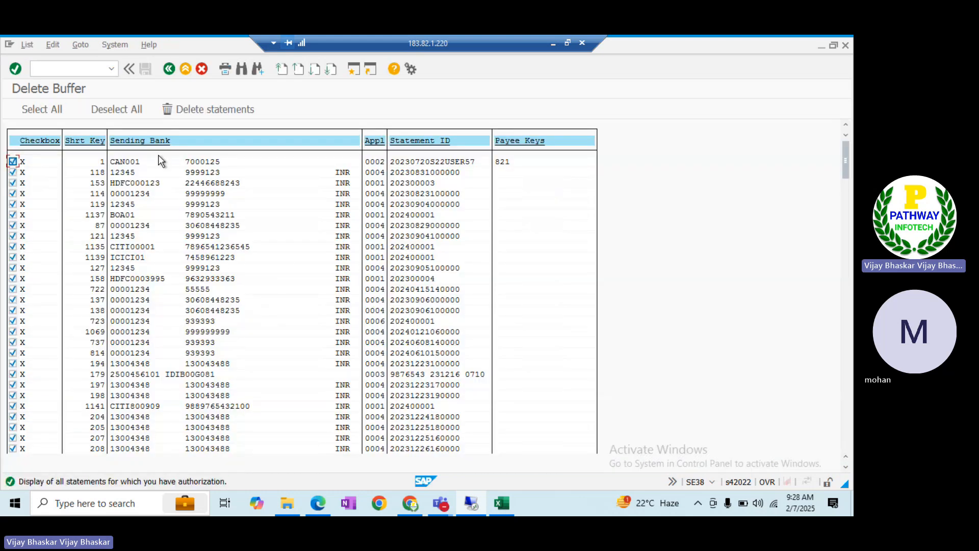
{"action": "left_click", "coordinate": [121, 109]}
{"action": "key", "text": "ctrl+f"}
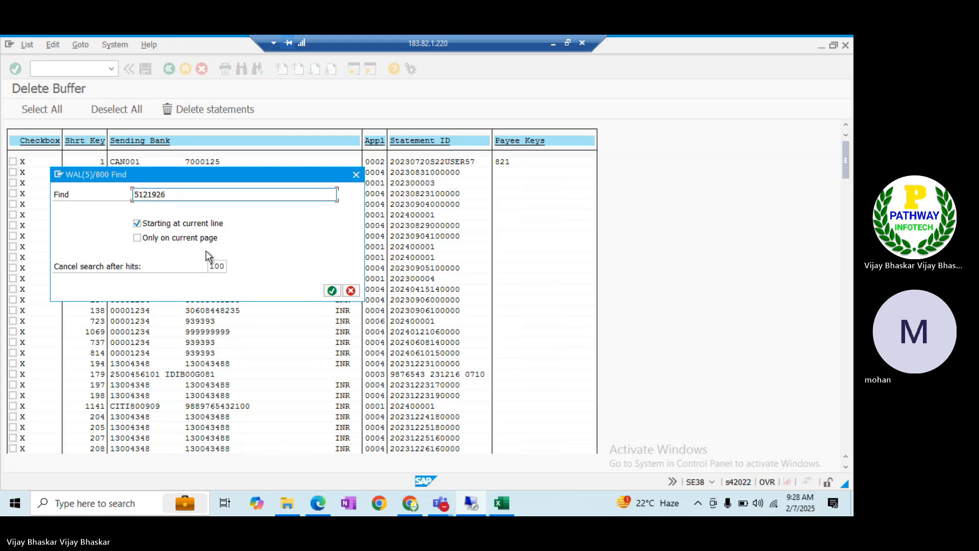
{"action": "key", "text": "Tab"}
{"action": "key", "text": "space"}
{"action": "key", "text": "Tab"}
{"action": "key", "text": "Tab"}
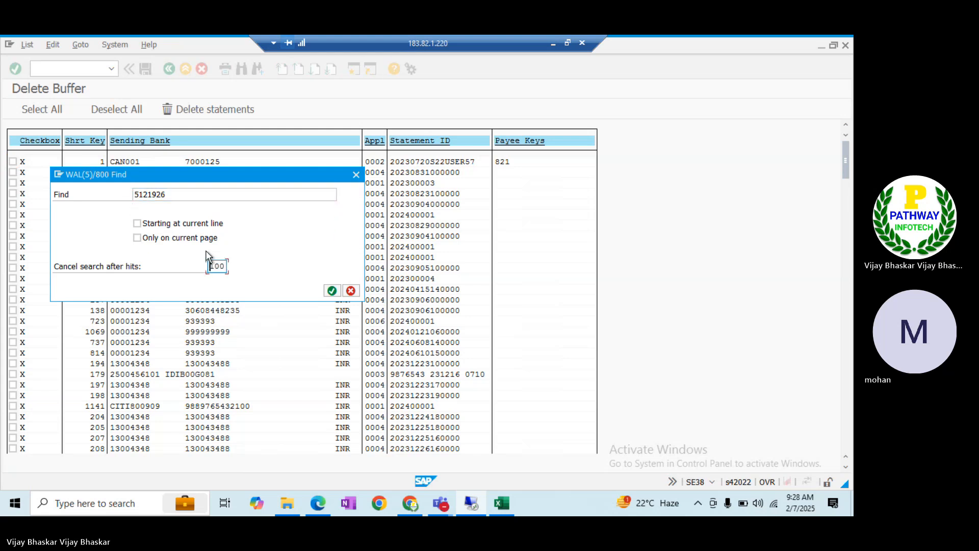
{"action": "key", "text": "Return"}
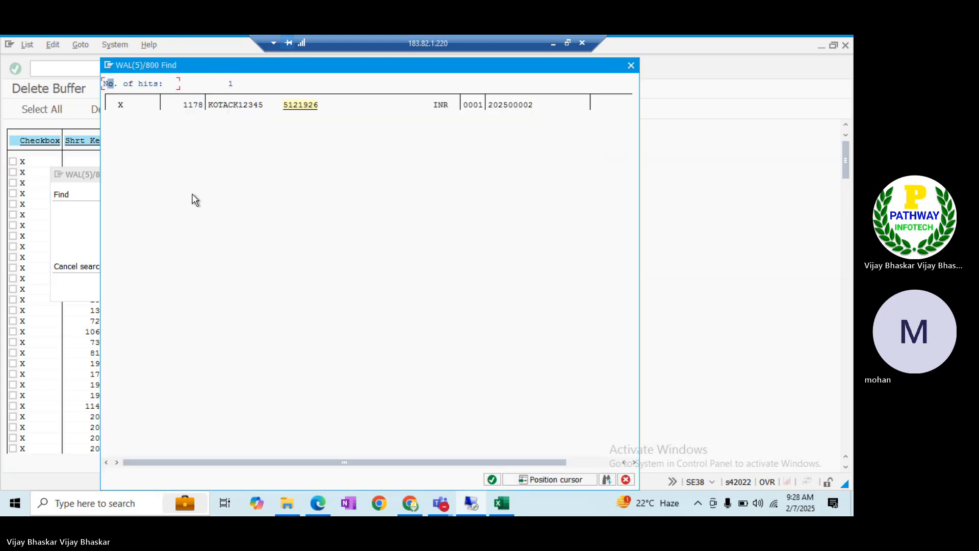
Mark statements 1178 and 1179 and confirm their deletion
{"action": "double_click", "coordinate": [191, 106]}
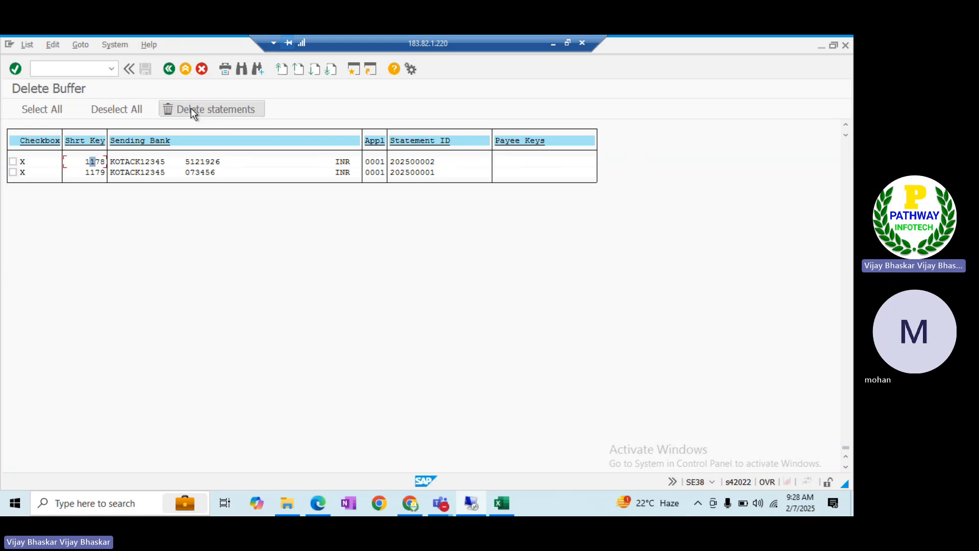
{"action": "left_click", "coordinate": [12, 161]}
{"action": "left_click", "coordinate": [13, 173]}
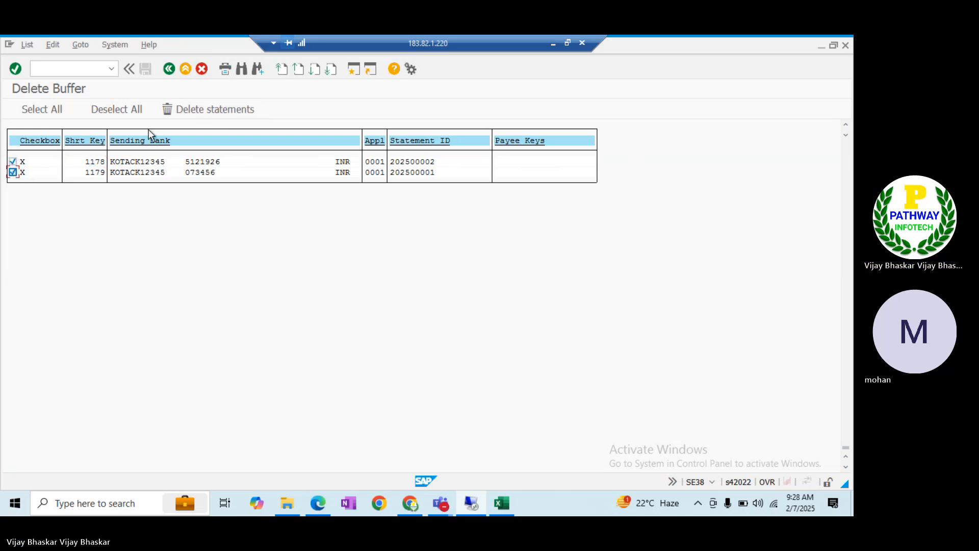
{"action": "left_click", "coordinate": [197, 107]}
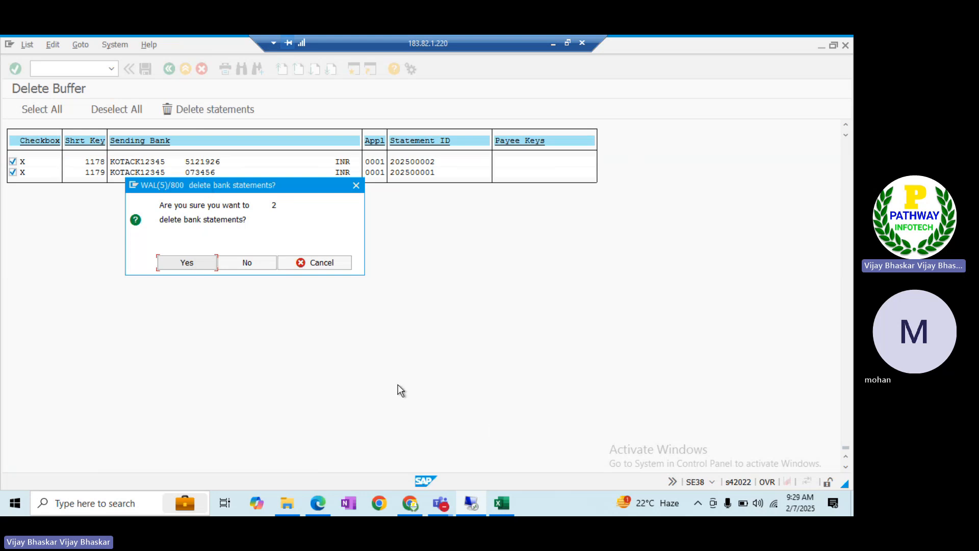
{"action": "key", "text": "alt+Tab"}
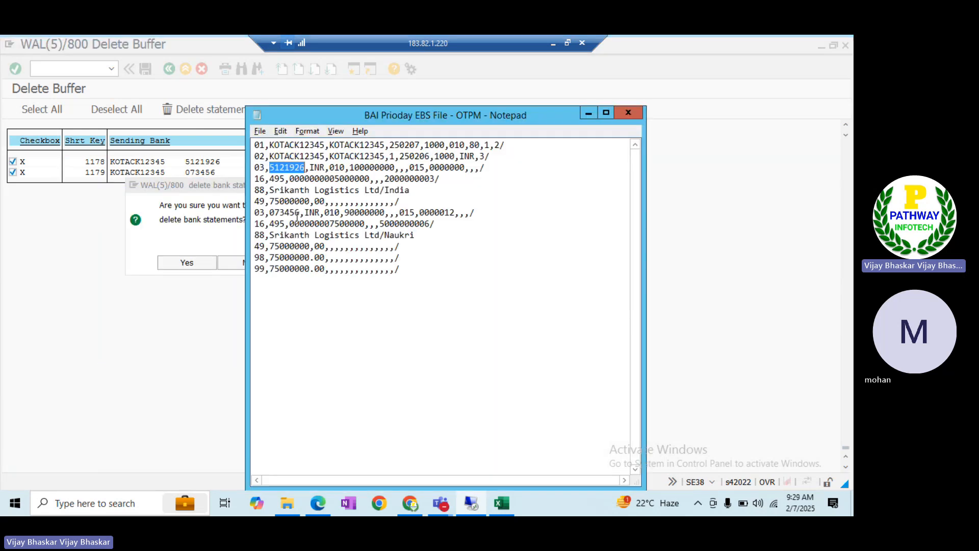
{"action": "left_click", "coordinate": [195, 262]}
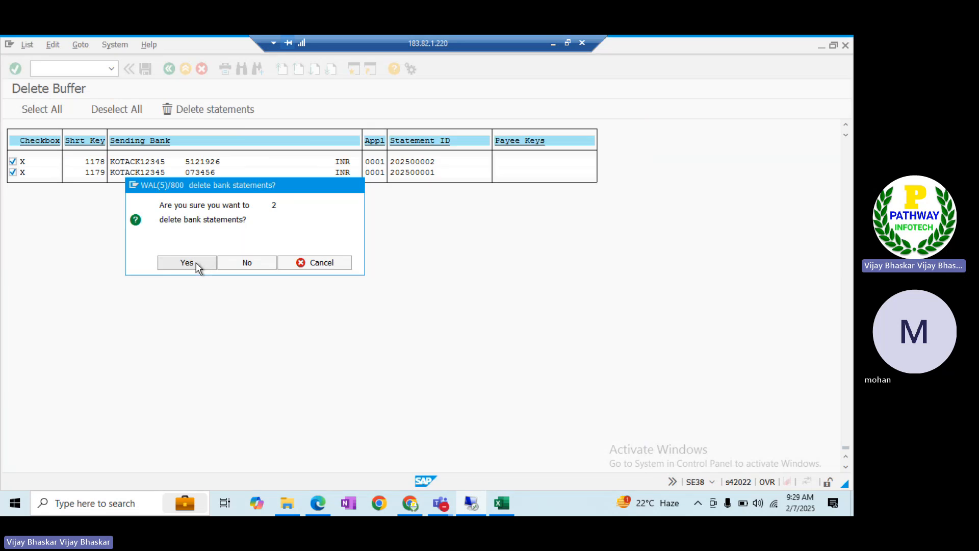
{"action": "left_click", "coordinate": [187, 262]}
Re-run the FF_5 import with file access allowed and open the T028D key ITOK error text
{"action": "key", "text": "alt+Tab"}
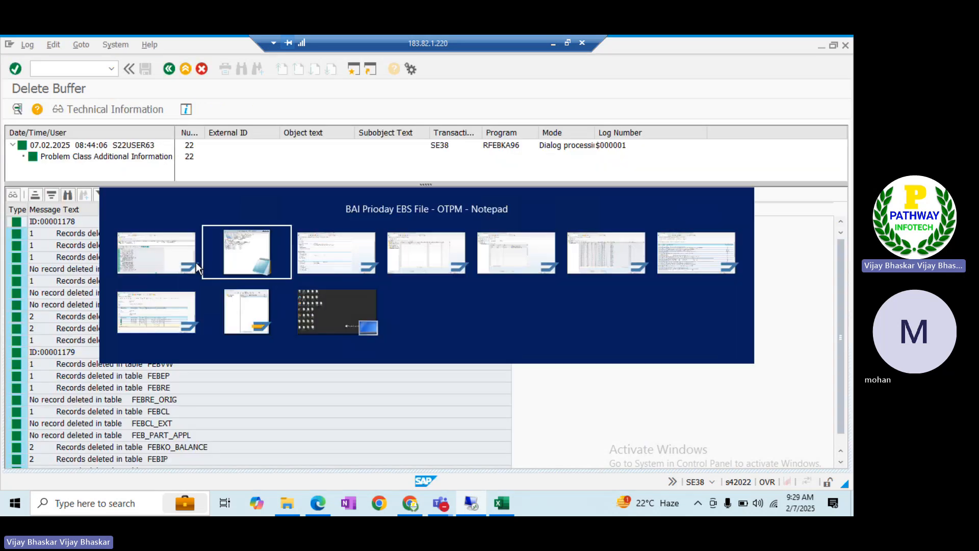
{"action": "key", "text": "alt+Tab"}
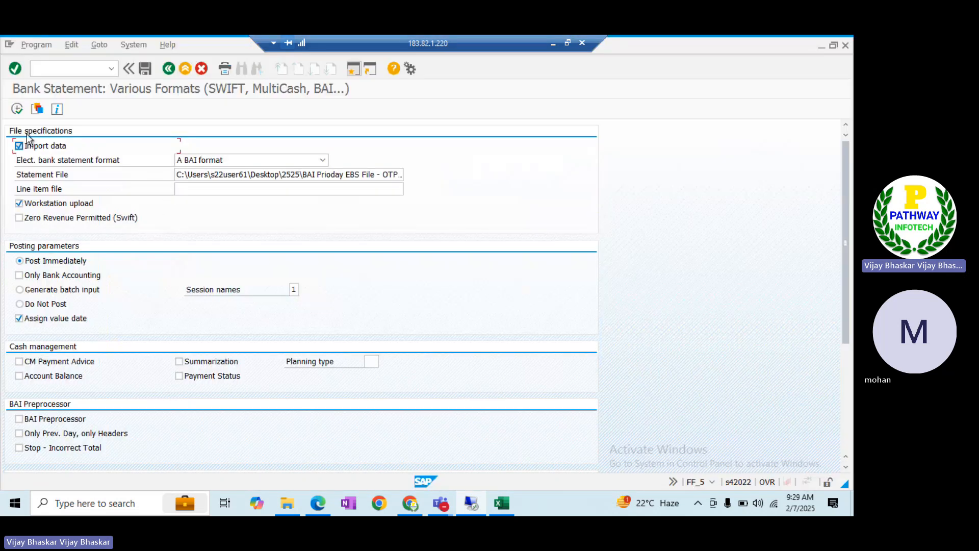
{"action": "left_click", "coordinate": [17, 109]}
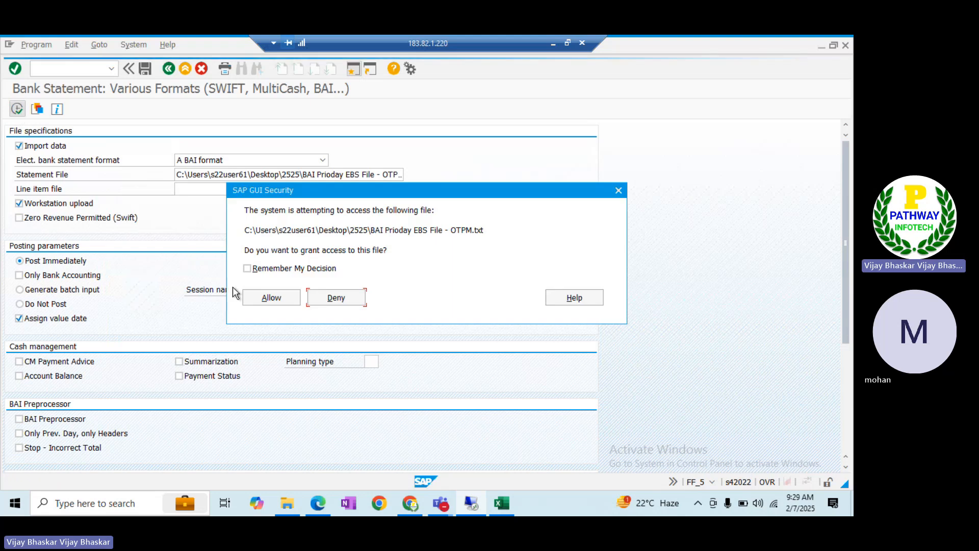
{"action": "left_click", "coordinate": [263, 295]}
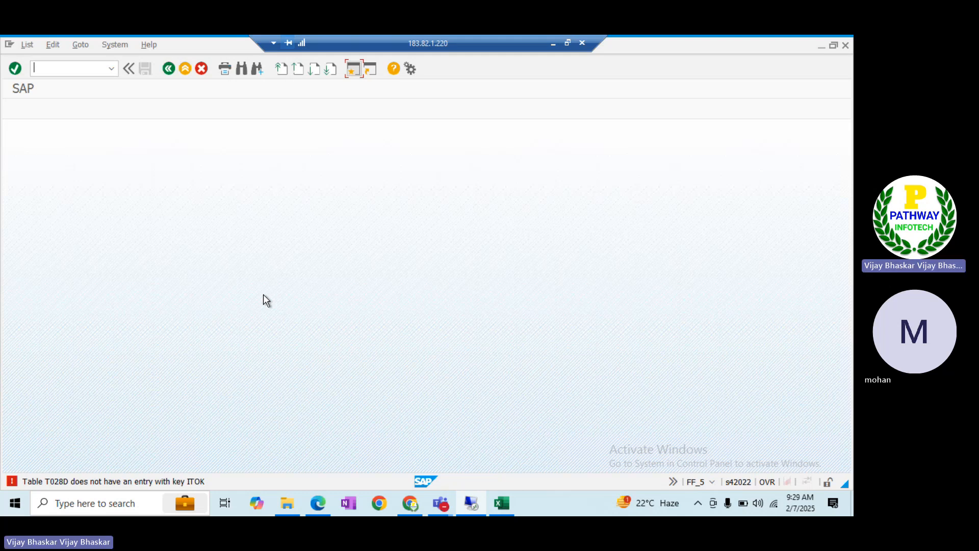
{"action": "double_click", "coordinate": [166, 484]}
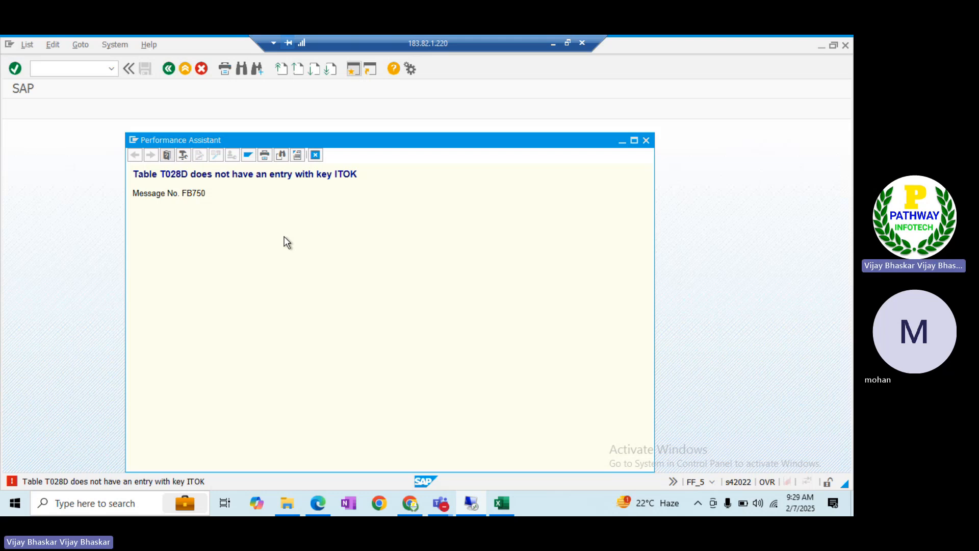
Return to the OT83 assignment table and focus the first row's Bank Key cell
{"action": "key", "text": "alt+Tab"}
{"action": "key", "text": "alt+Tab"}
{"action": "key", "text": "alt+Tab"}
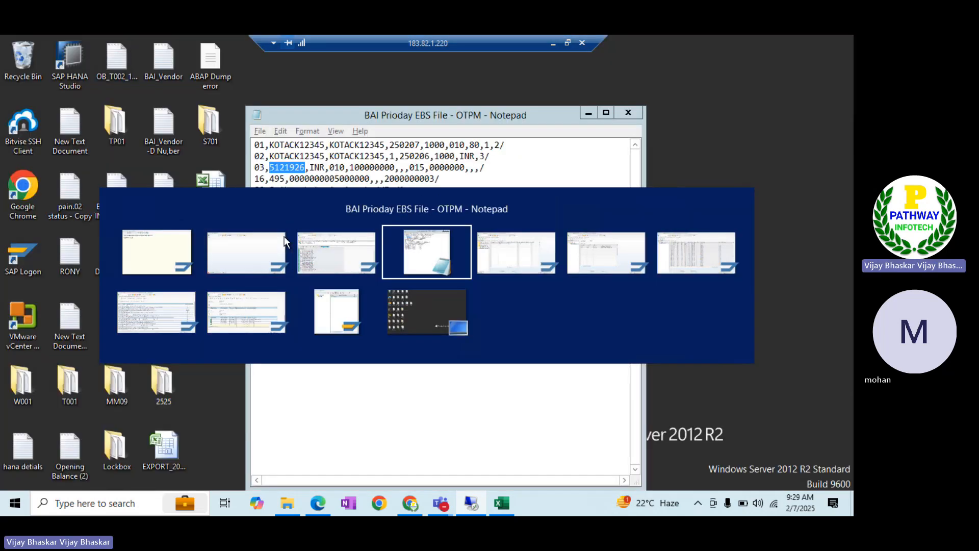
{"action": "key", "text": "alt+Tab"}
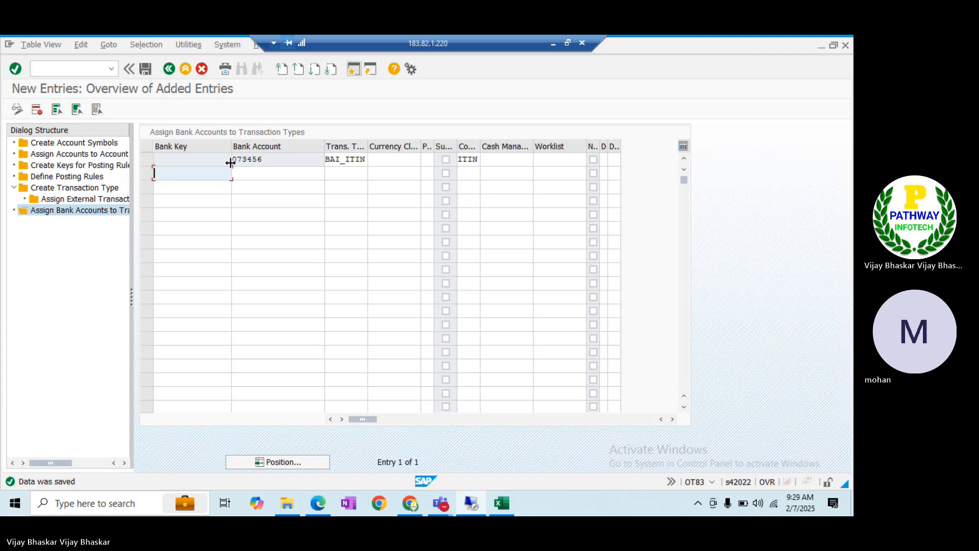
{"action": "left_click", "coordinate": [210, 160]}
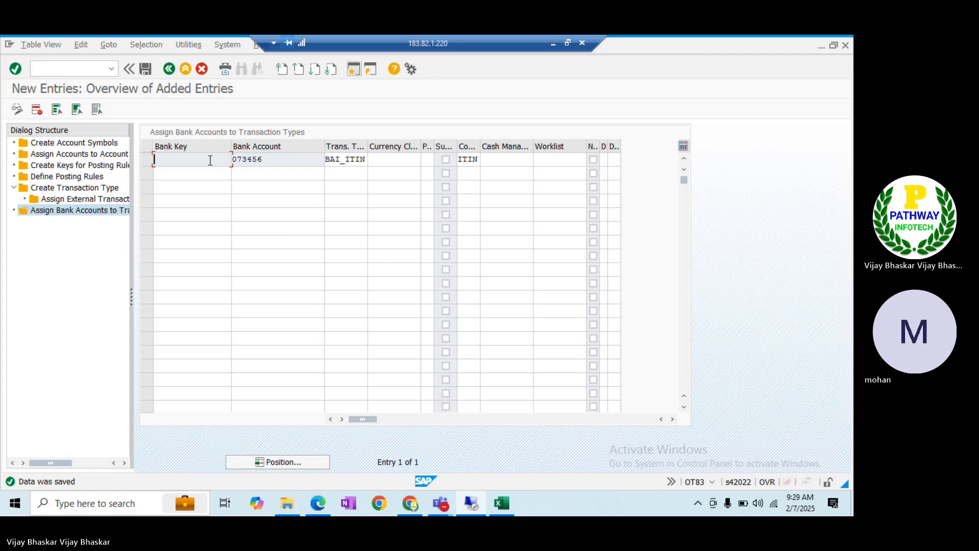
{"action": "key", "text": "F1"}
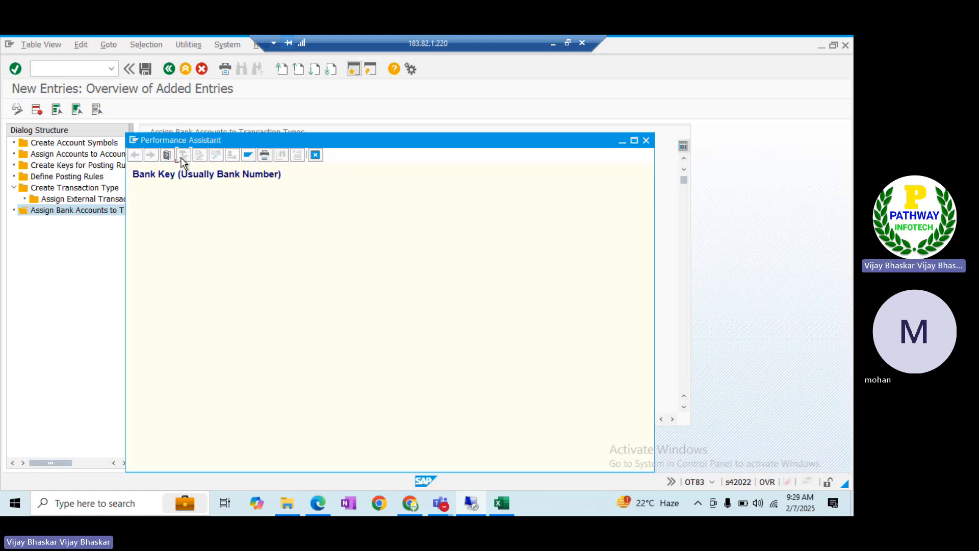
{"action": "left_click", "coordinate": [182, 157]}
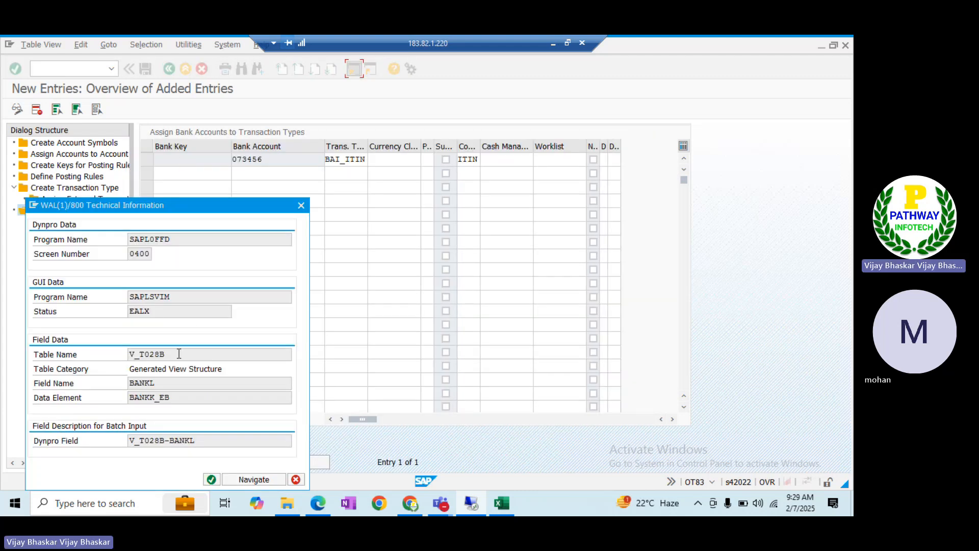
{"action": "left_click_drag", "start_coordinate": [169, 353], "coordinate": [144, 354]}
{"action": "left_click", "coordinate": [144, 353]}
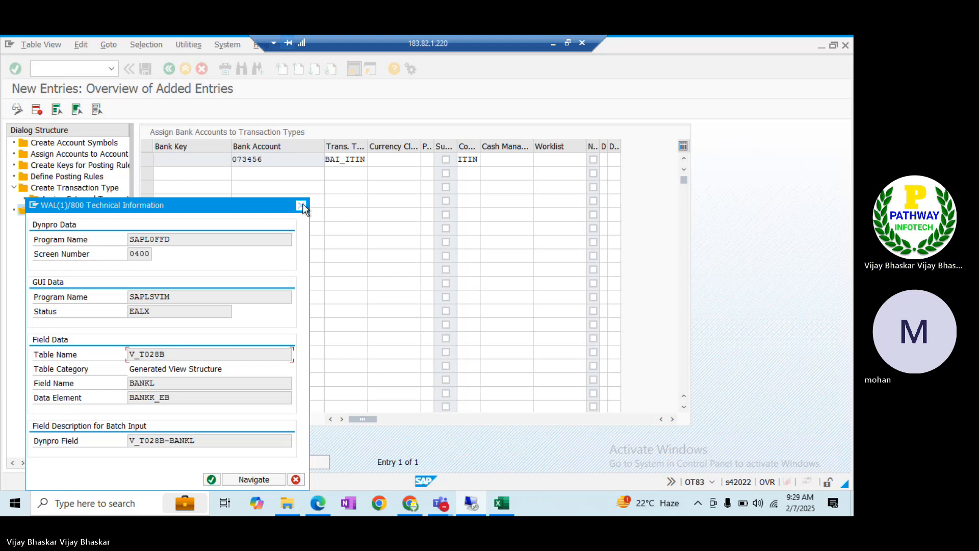
{"action": "left_click", "coordinate": [302, 205]}
{"action": "key", "text": "alt+Tab"}
{"action": "key", "text": "alt+Tab"}
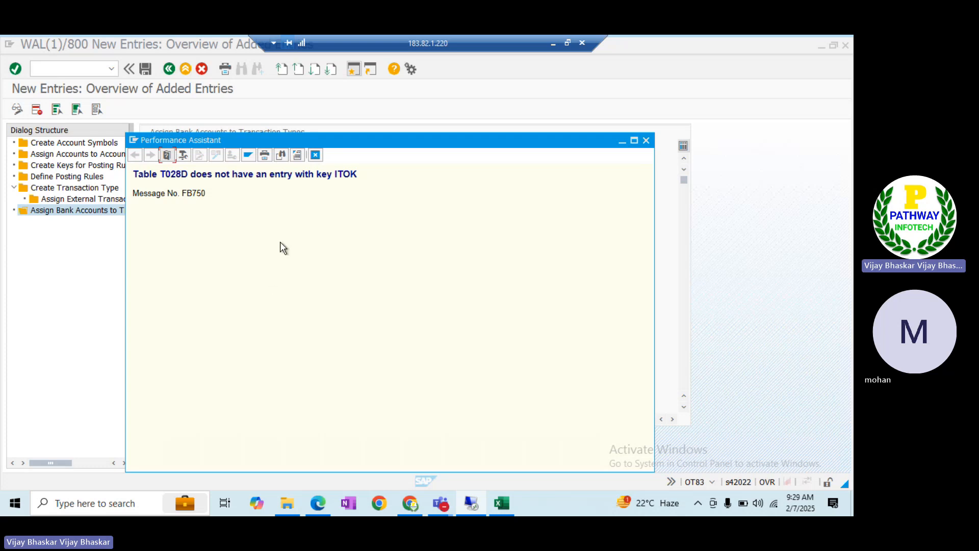
{"action": "left_click", "coordinate": [316, 154]}
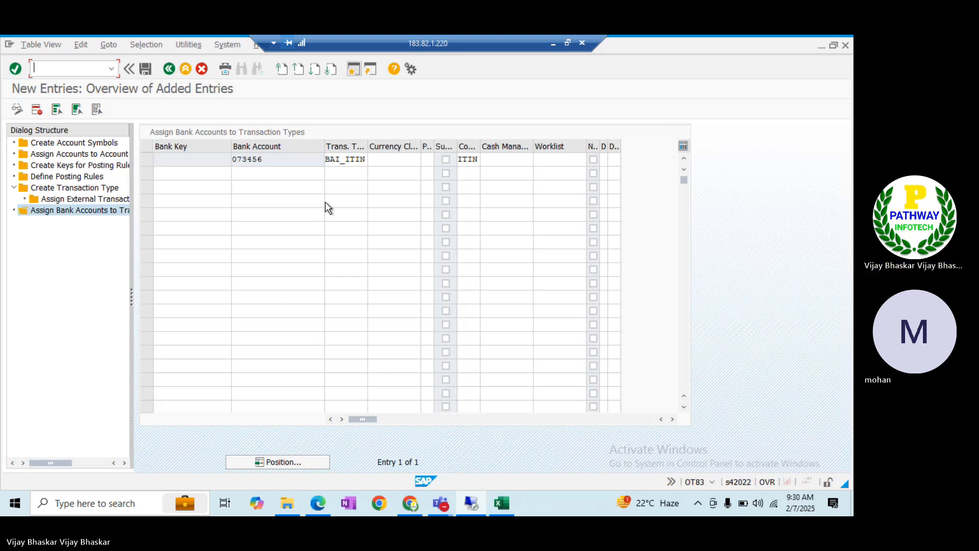
In a new session, start SE16N and look up table T002D
{"action": "left_click", "coordinate": [353, 70]}
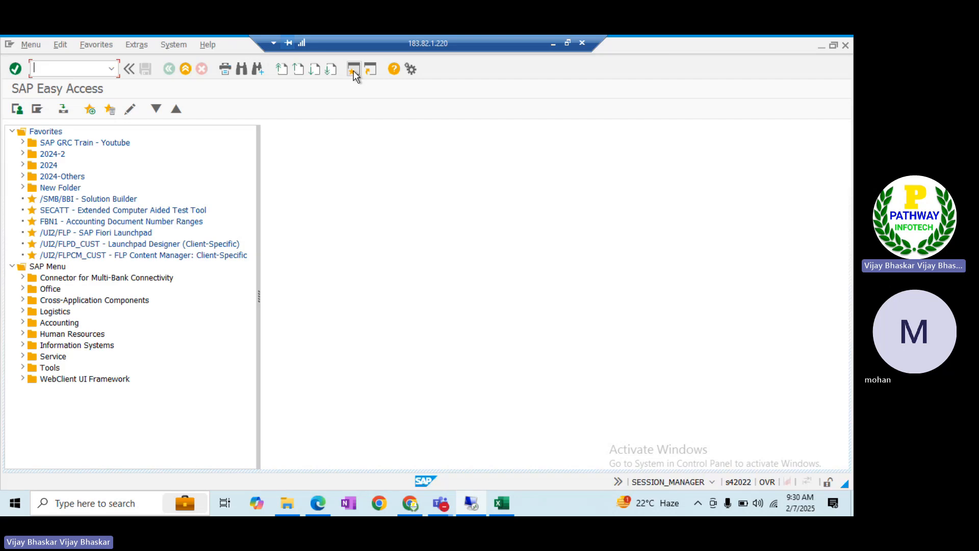
{"action": "type", "text": "se16n"}
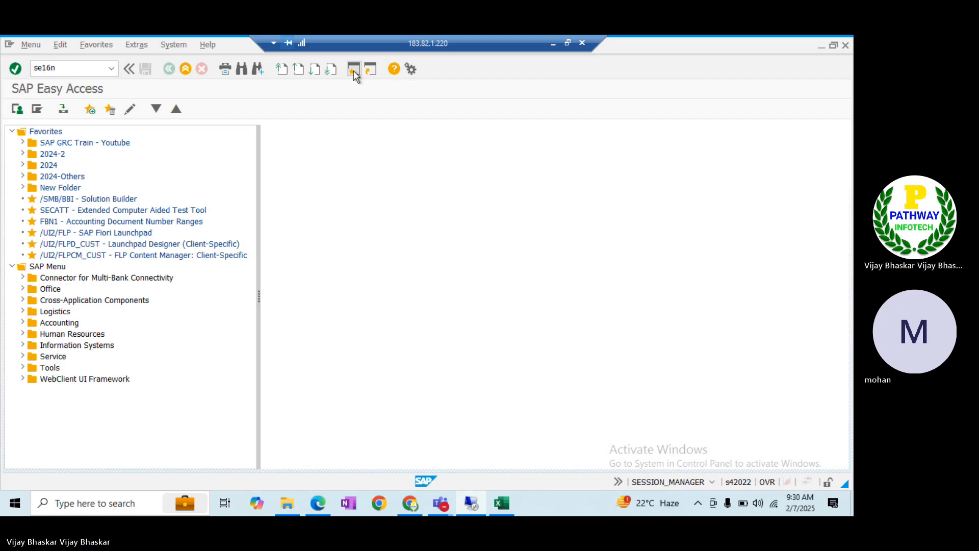
{"action": "key", "text": "Return"}
{"action": "type", "text": "T002D"}
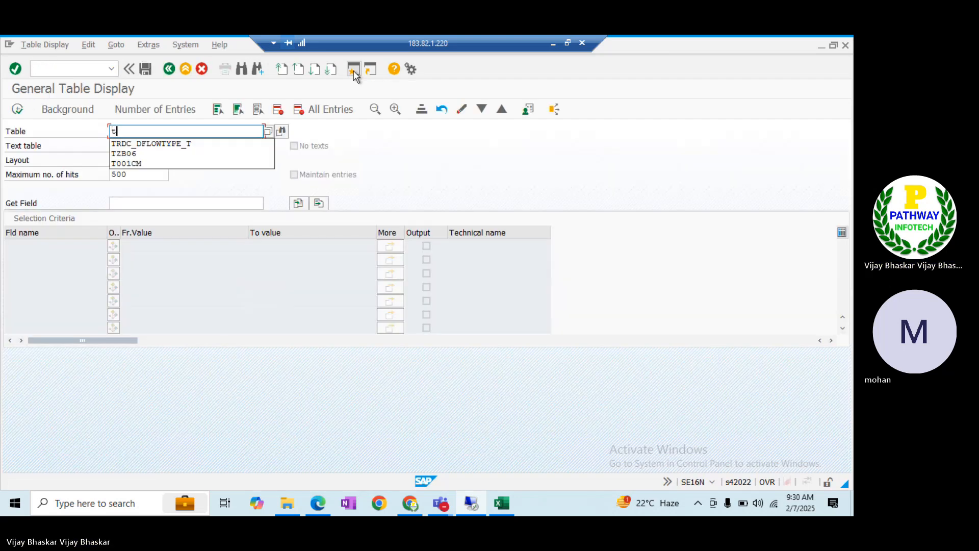
{"action": "key", "text": "Return"}
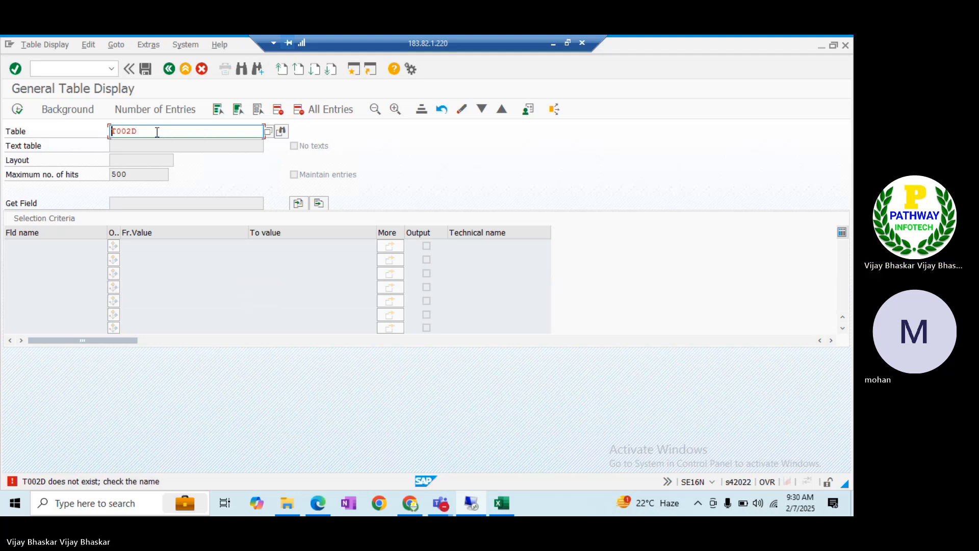
{"action": "left_click", "coordinate": [123, 132]}
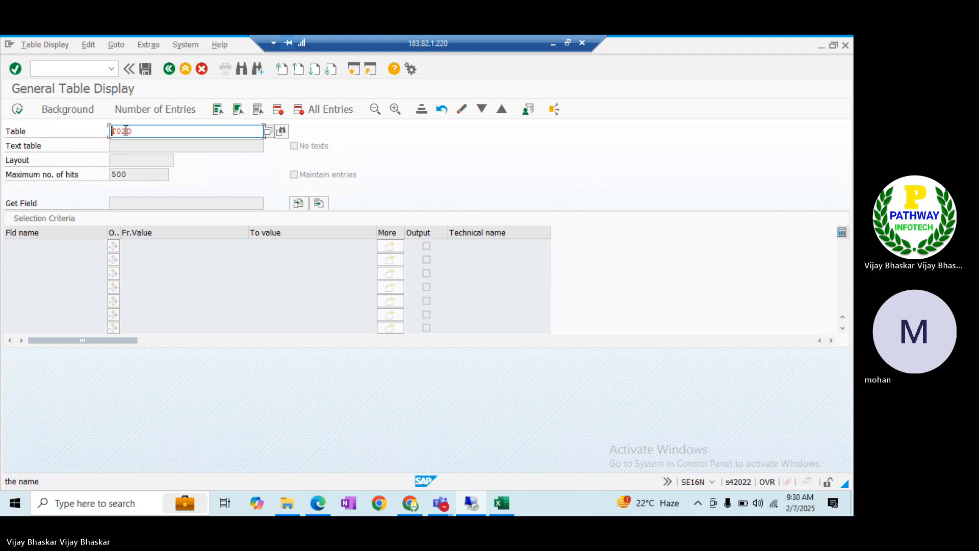
Close the error long text and bring back the FF_5 bank statement list for KOTAK statement 00001
{"action": "key", "text": "alt+Tab"}
{"action": "key", "text": "alt+Tab"}
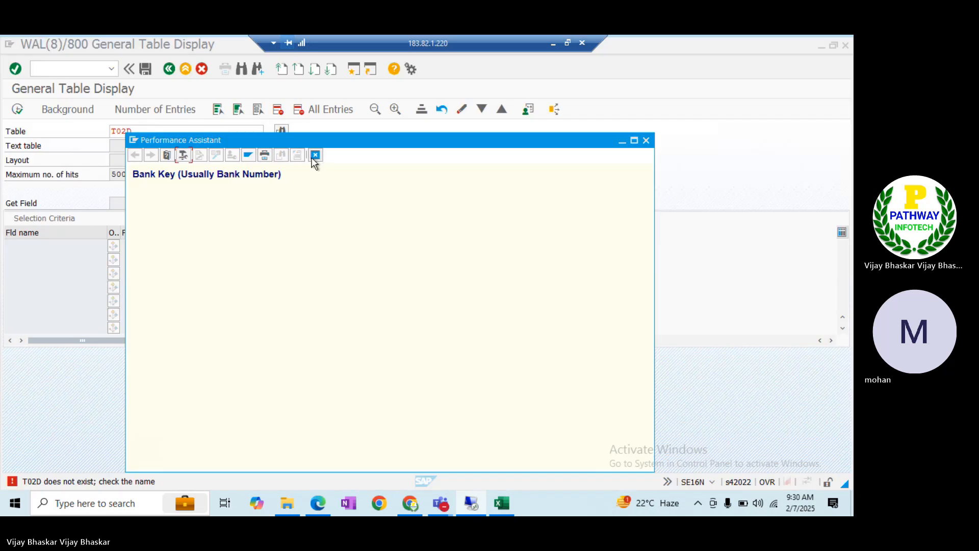
{"action": "left_click", "coordinate": [315, 155]}
{"action": "key", "text": "alt+Tab"}
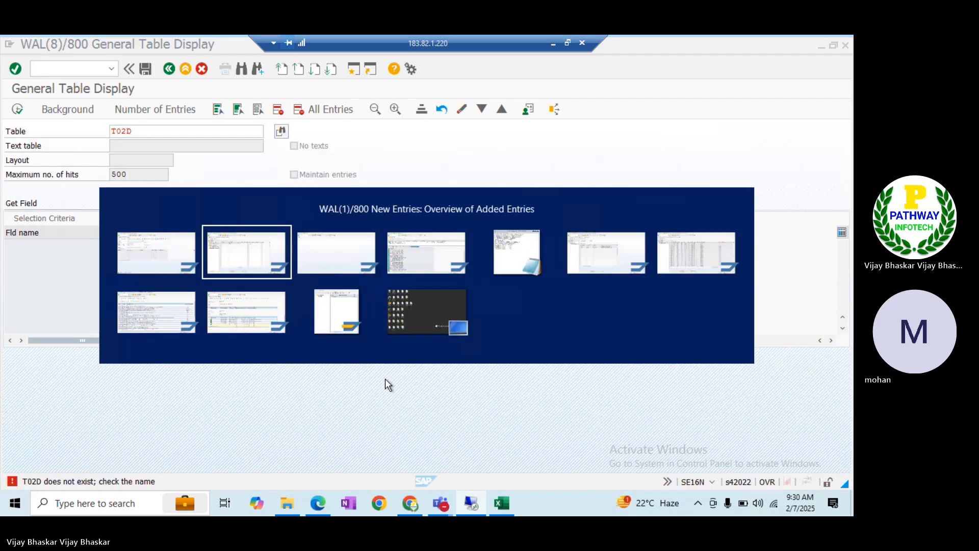
{"action": "key", "text": "alt+Tab"}
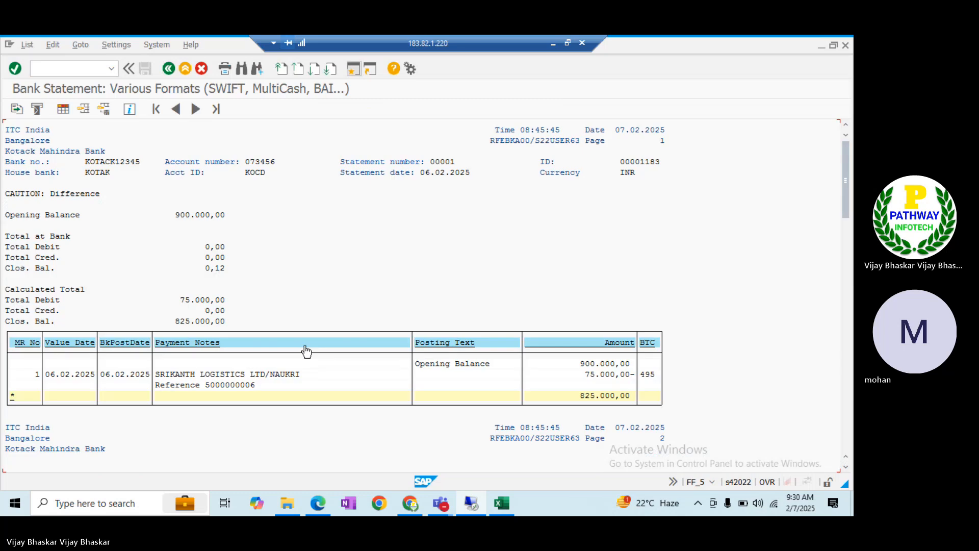
Compare balances of statements 00001182 and 00001183, then switch to the General Table Display session
{"action": "left_click", "coordinate": [849, 430]}
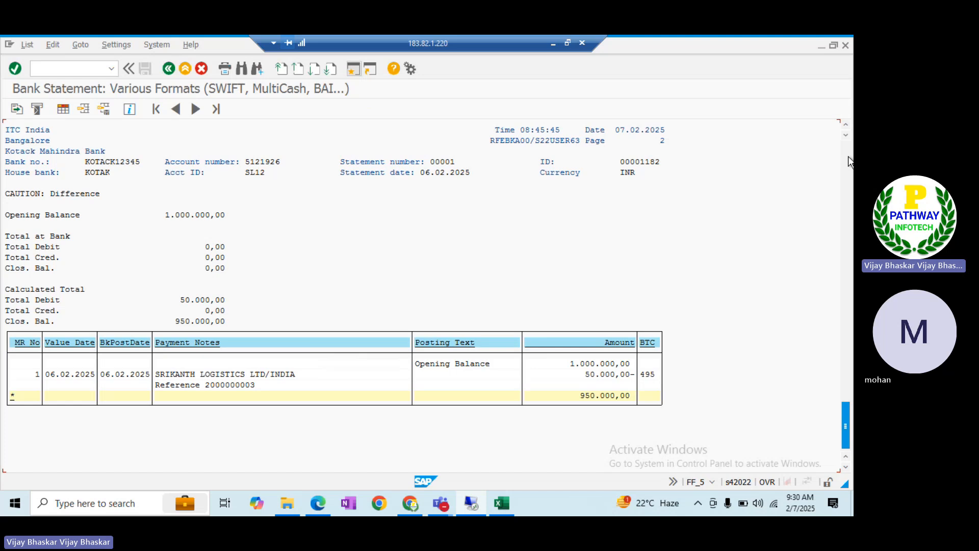
{"action": "left_click", "coordinate": [849, 158]}
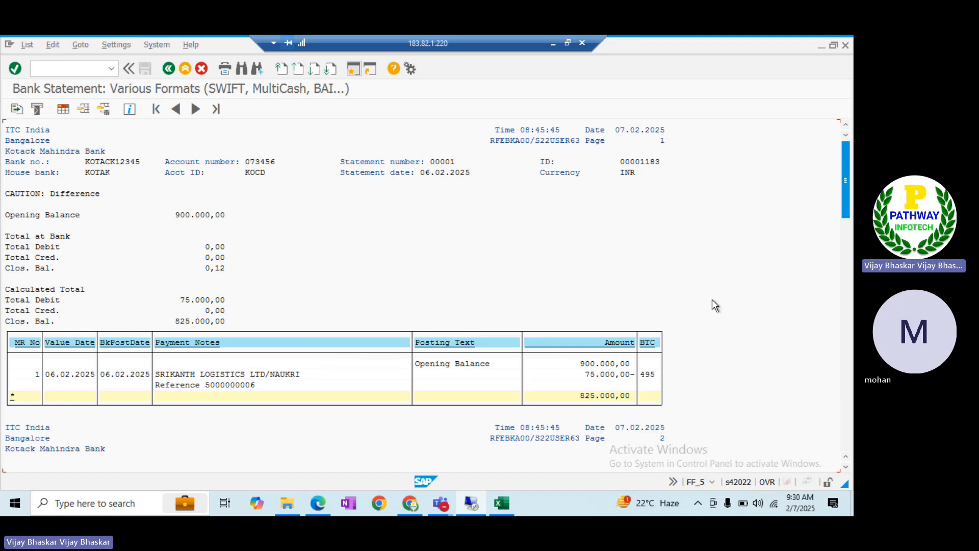
{"action": "left_click", "coordinate": [845, 430]}
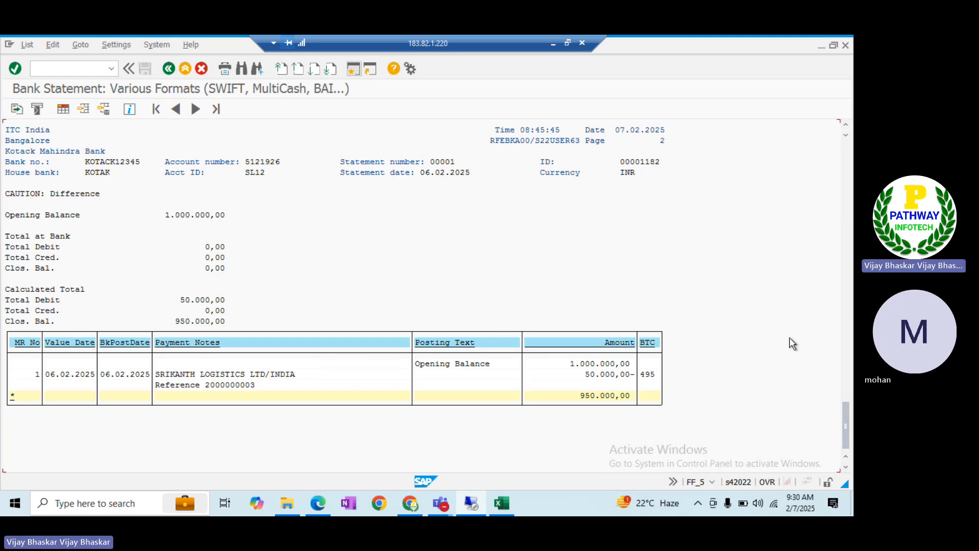
{"action": "left_click", "coordinate": [849, 165]}
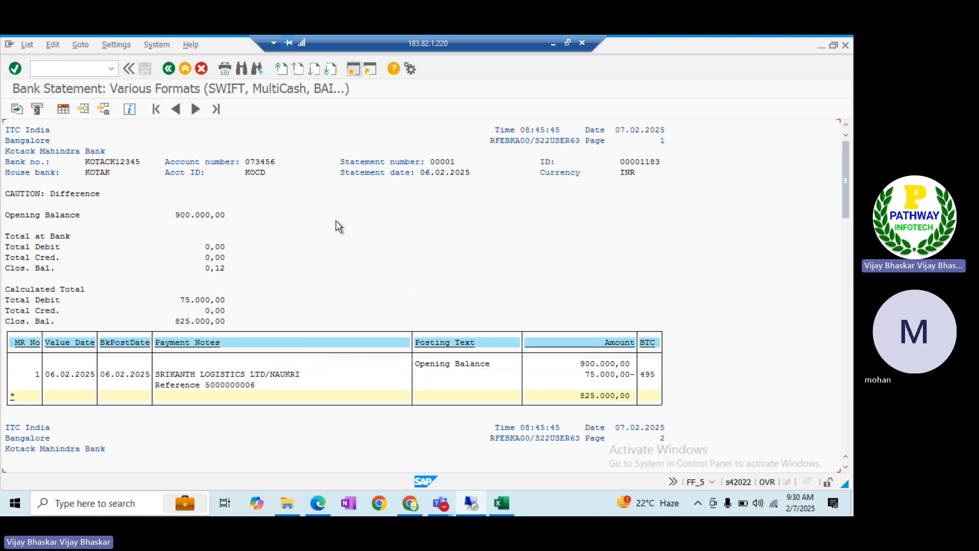
{"action": "key", "text": "alt+Tab"}
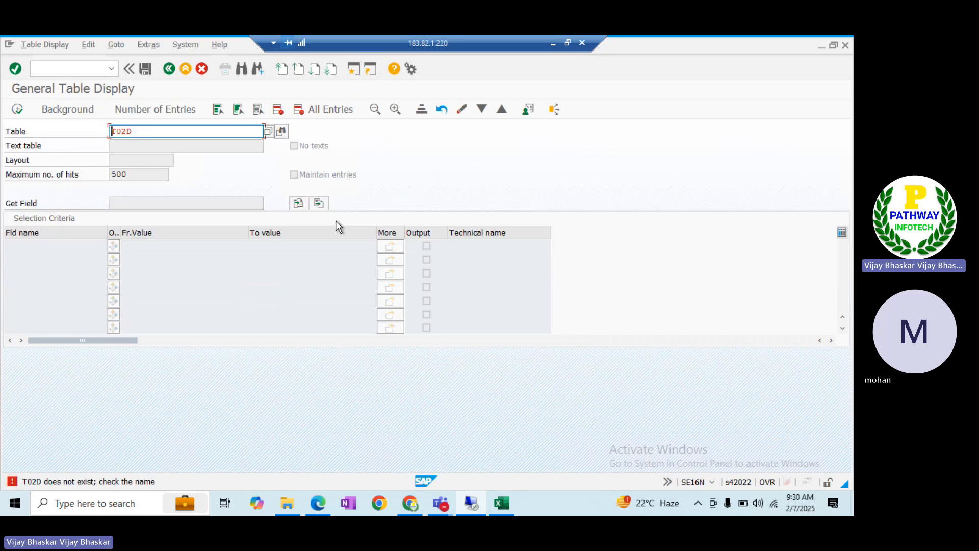
Run RFEBKA96 via /nse38 to list all buffered bank statements
{"action": "left_click", "coordinate": [155, 130]}
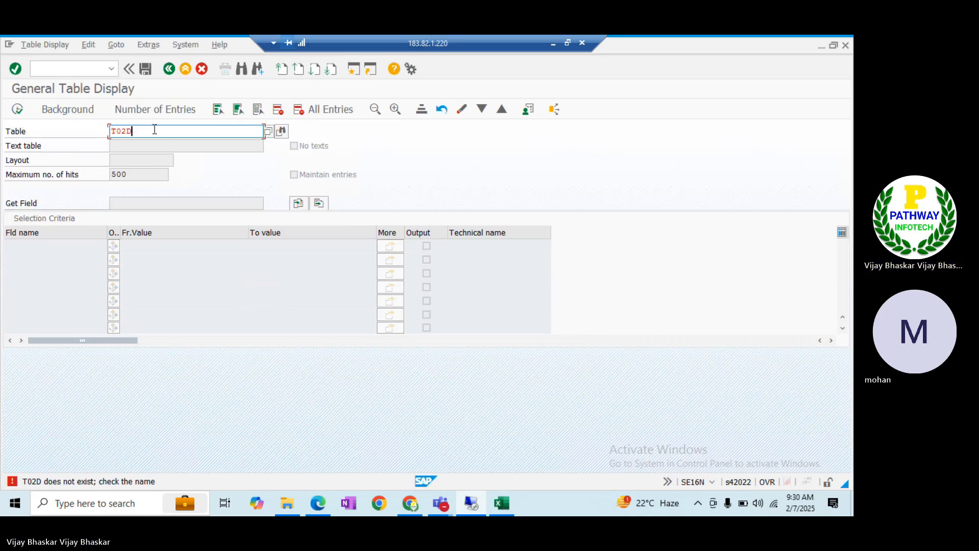
{"action": "key", "text": "BackSpace"}
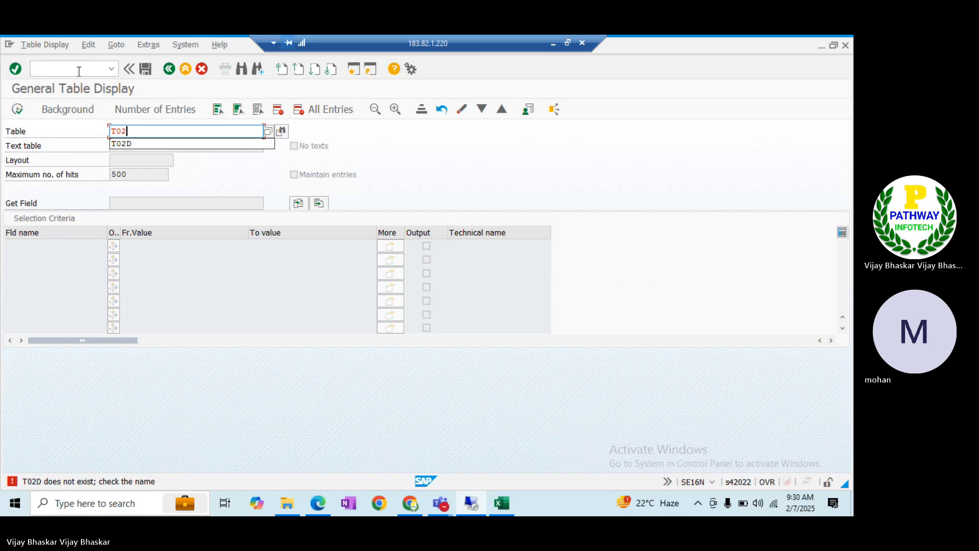
{"action": "left_click", "coordinate": [79, 72]}
{"action": "type", "text": "/nse"}
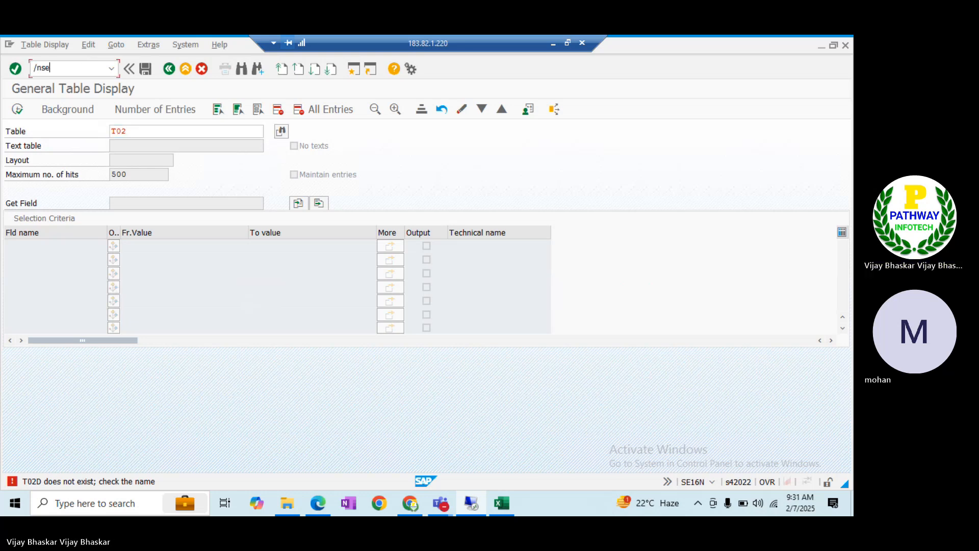
{"action": "type", "text": "38"}
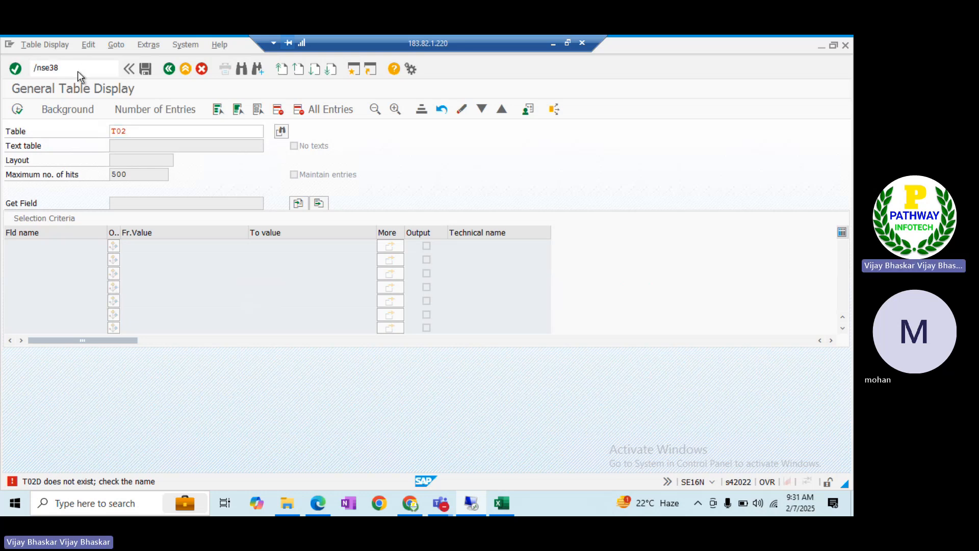
{"action": "key", "text": "Return"}
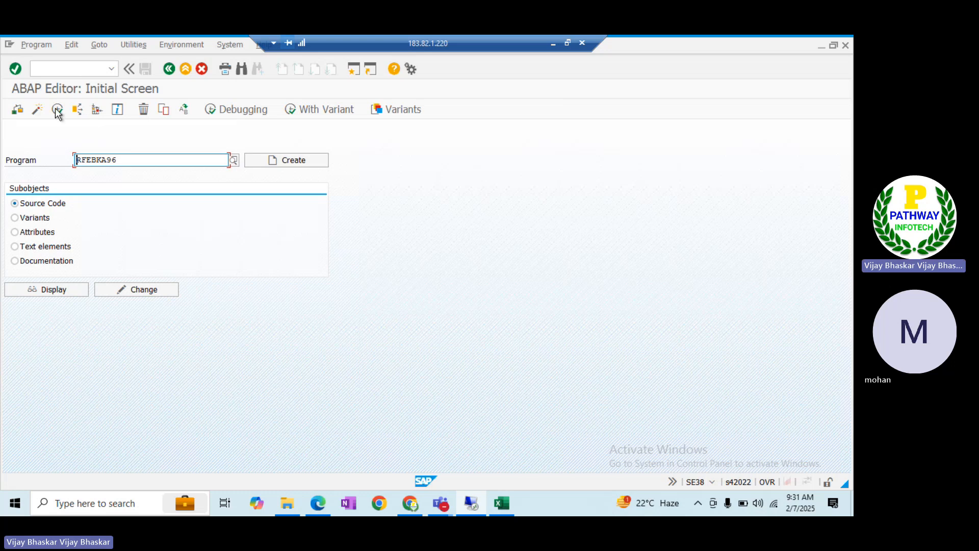
{"action": "left_click", "coordinate": [92, 109]}
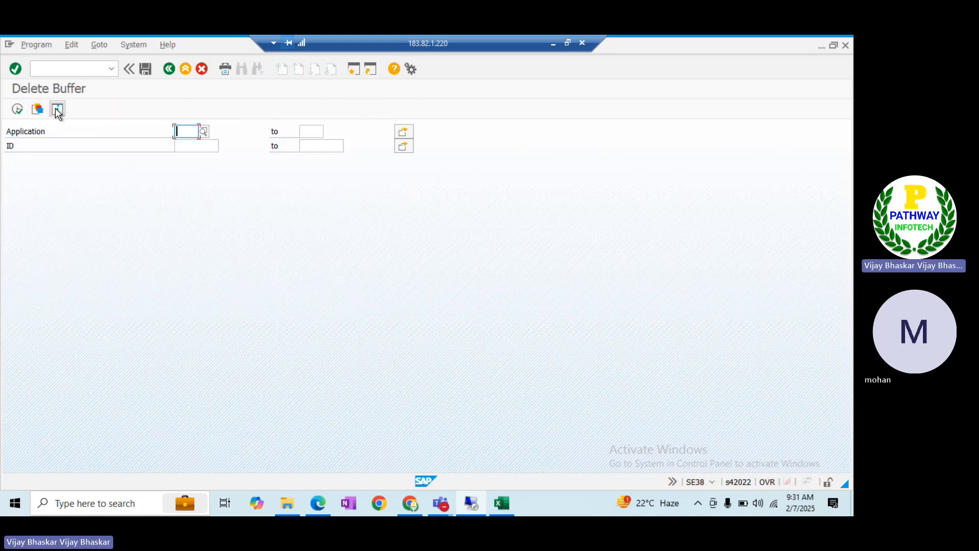
{"action": "left_click", "coordinate": [16, 112]}
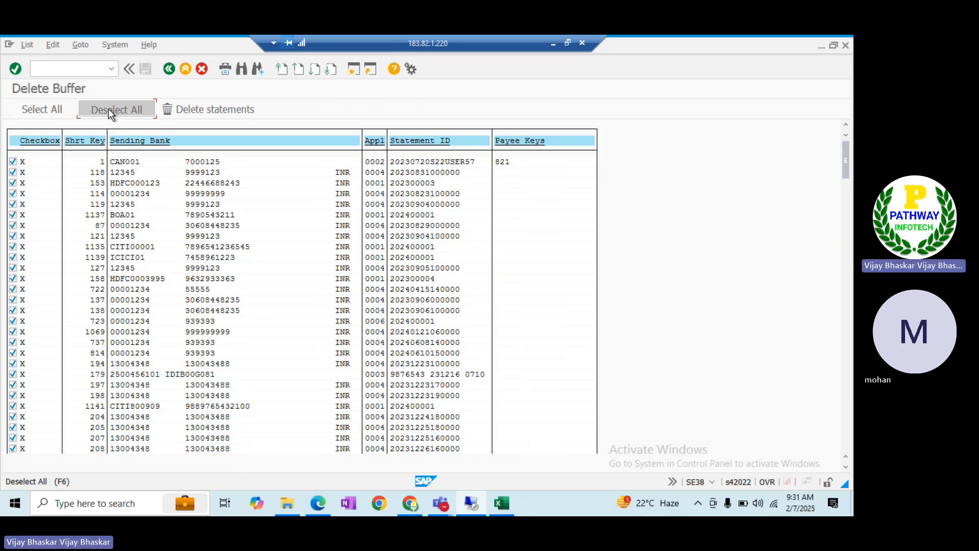
Deselect all statements and find account 5121926 from the top, hit limit 5999
{"action": "left_click", "coordinate": [110, 110]}
{"action": "key", "text": "ctrl+f"}
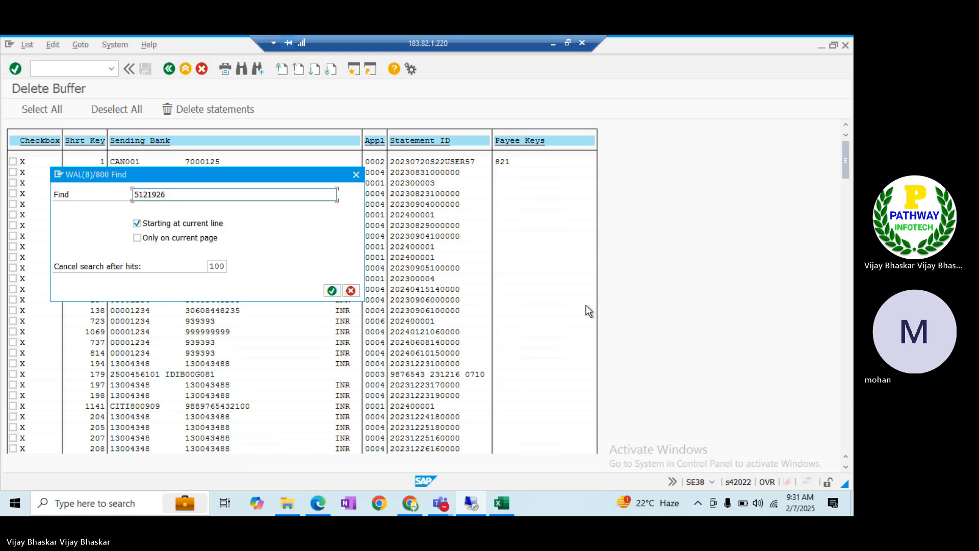
{"action": "key", "text": "Tab"}
{"action": "key", "text": "space"}
{"action": "key", "text": "Tab"}
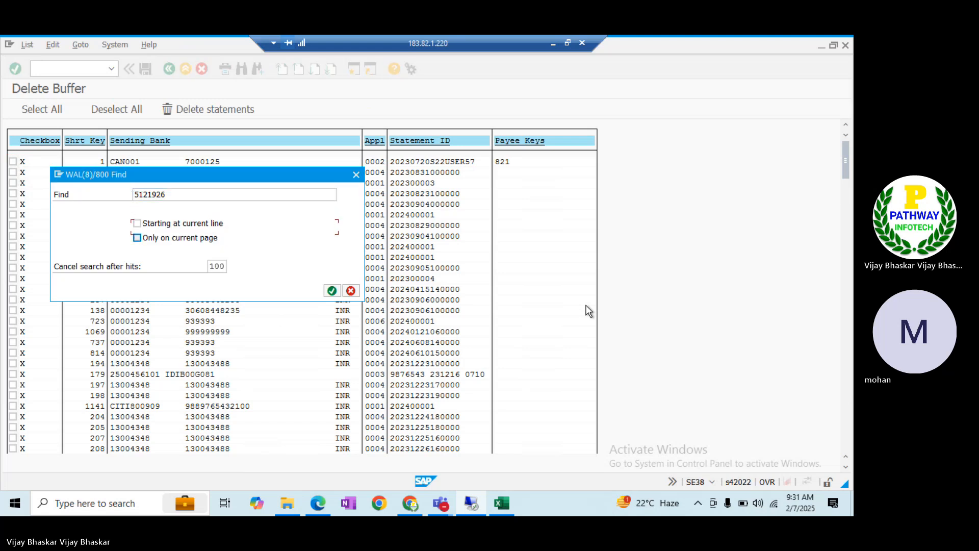
{"action": "key", "text": "Tab"}
{"action": "type", "text": "5"}
{"action": "type", "text": "999"}
{"action": "key", "text": "Return"}
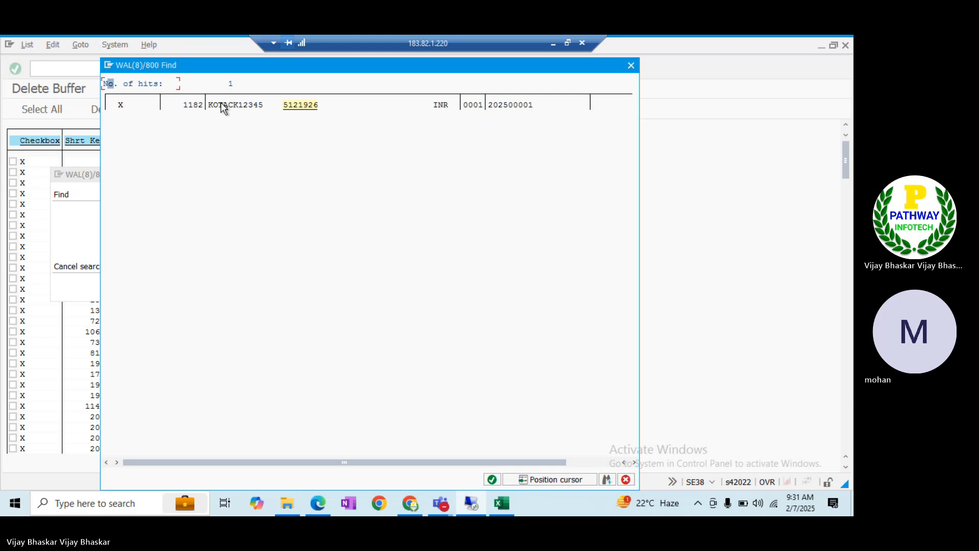
{"action": "left_click", "coordinate": [222, 107]}
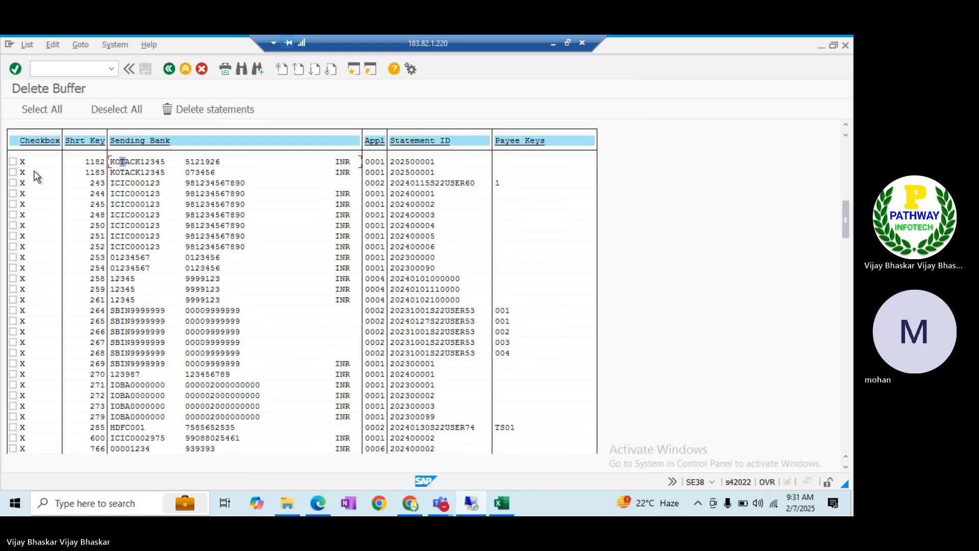
Delete buffered statements 1182 and 1183 and return to the bank statement list
{"action": "left_click", "coordinate": [12, 161]}
{"action": "left_click", "coordinate": [12, 171]}
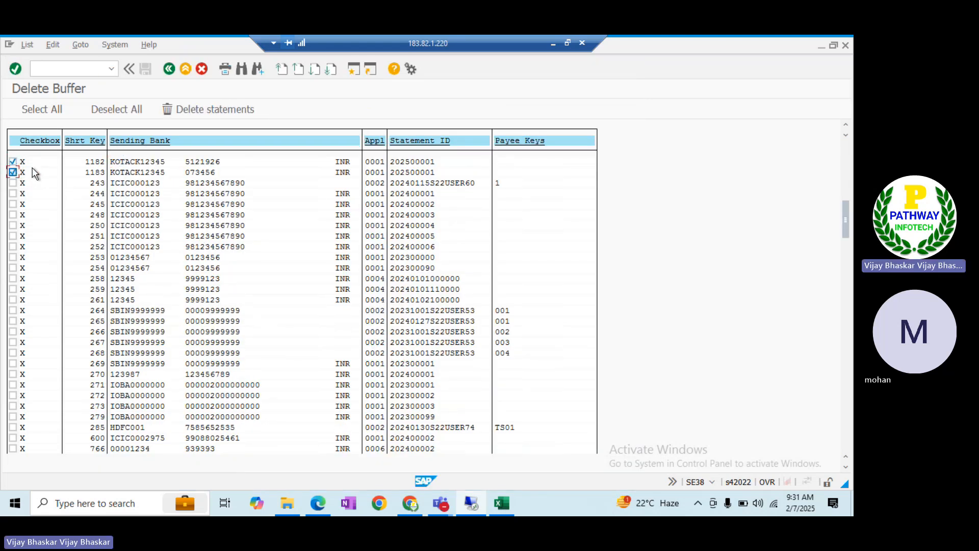
{"action": "left_click", "coordinate": [189, 106]}
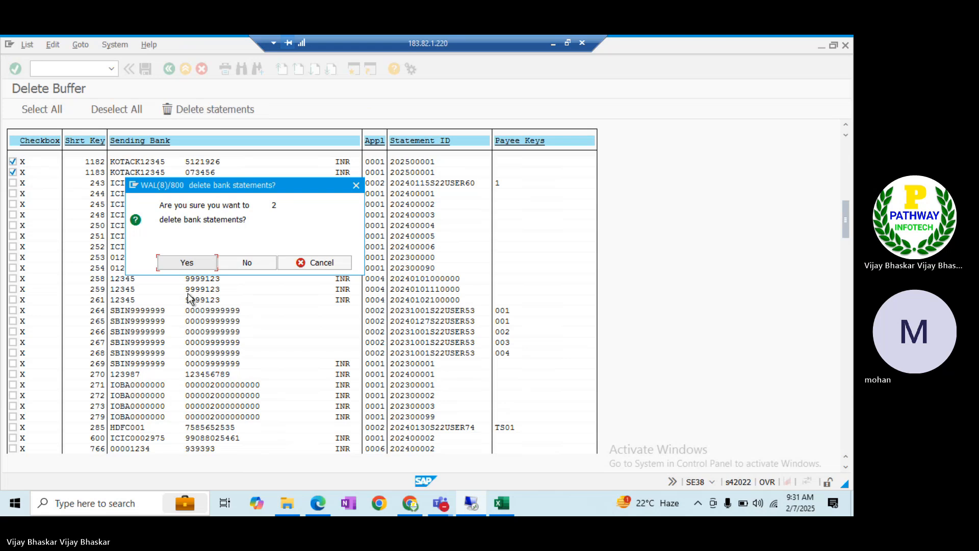
{"action": "left_click", "coordinate": [182, 258]}
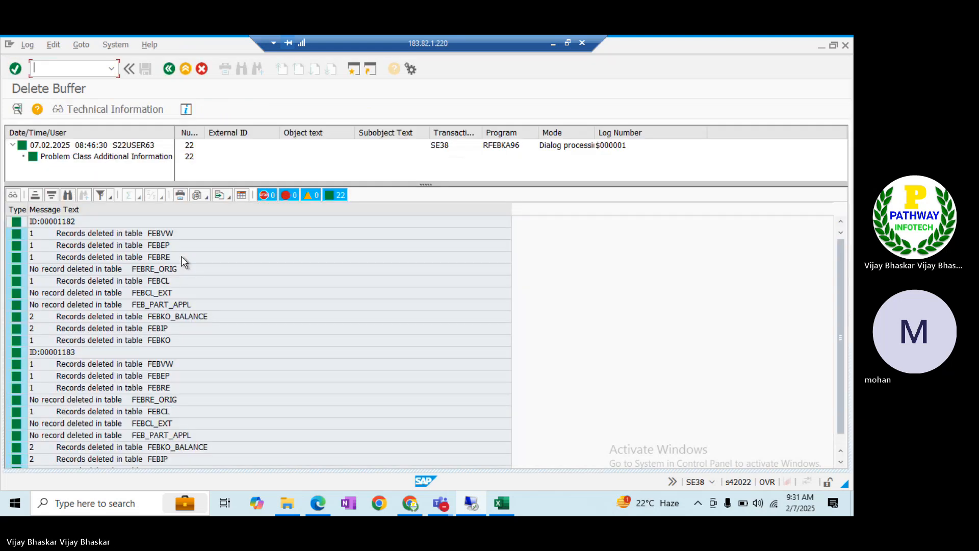
{"action": "key", "text": "alt+Tab"}
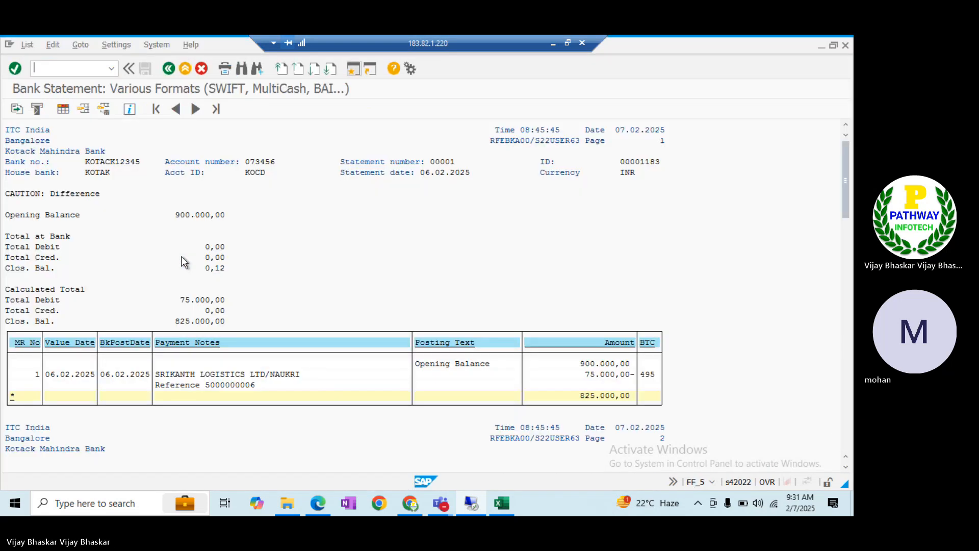
Re-run the FF_5 import with file access allowed and view the T028D ITOK error long text
{"action": "key", "text": "F3"}
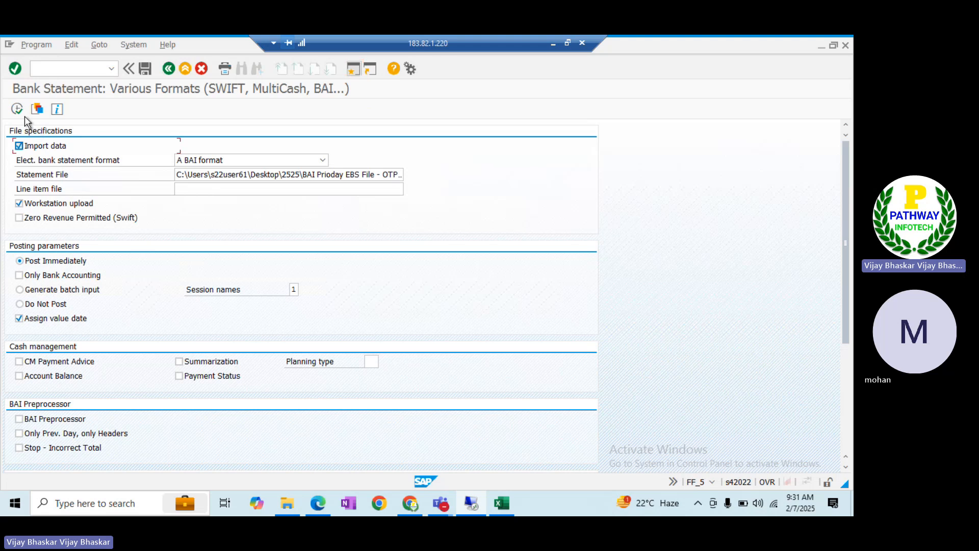
{"action": "left_click", "coordinate": [17, 107]}
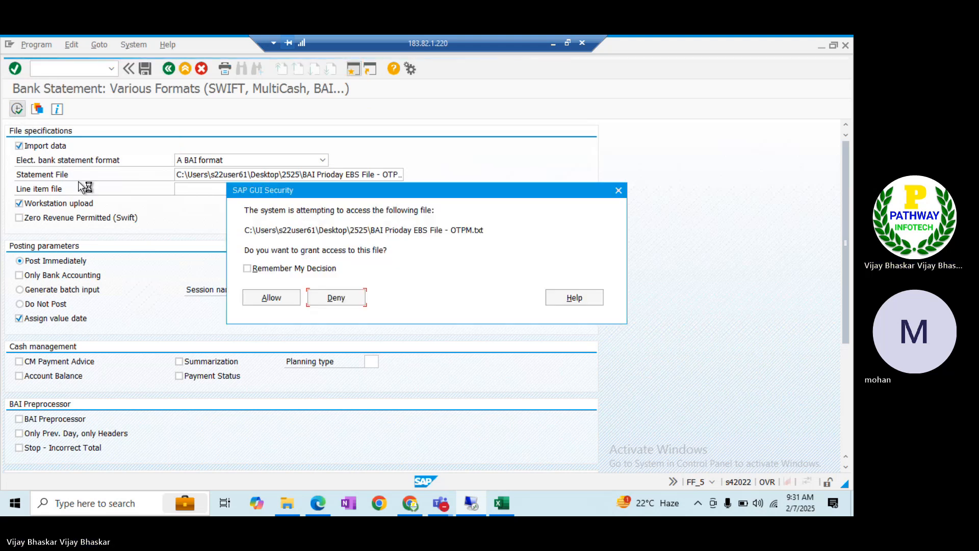
{"action": "left_click", "coordinate": [273, 298]}
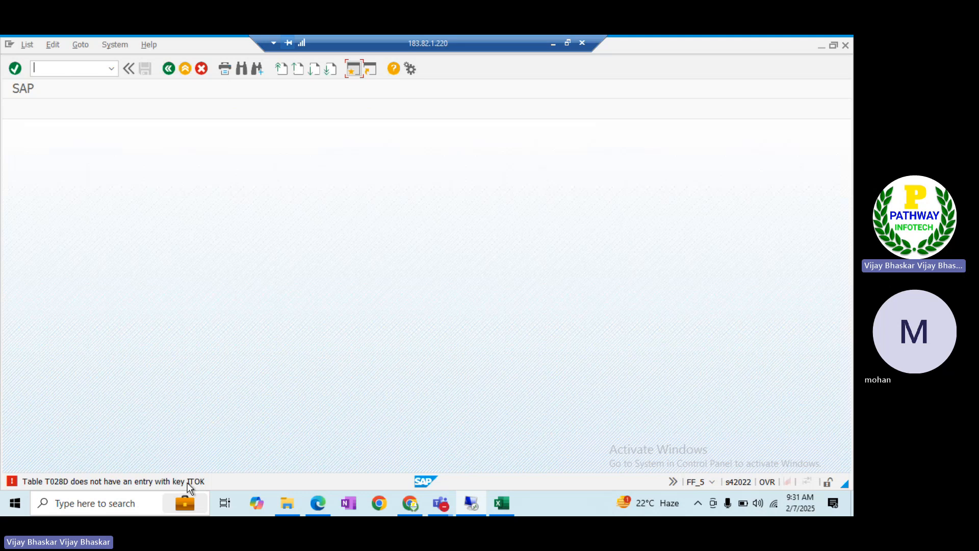
{"action": "left_click", "coordinate": [188, 482]}
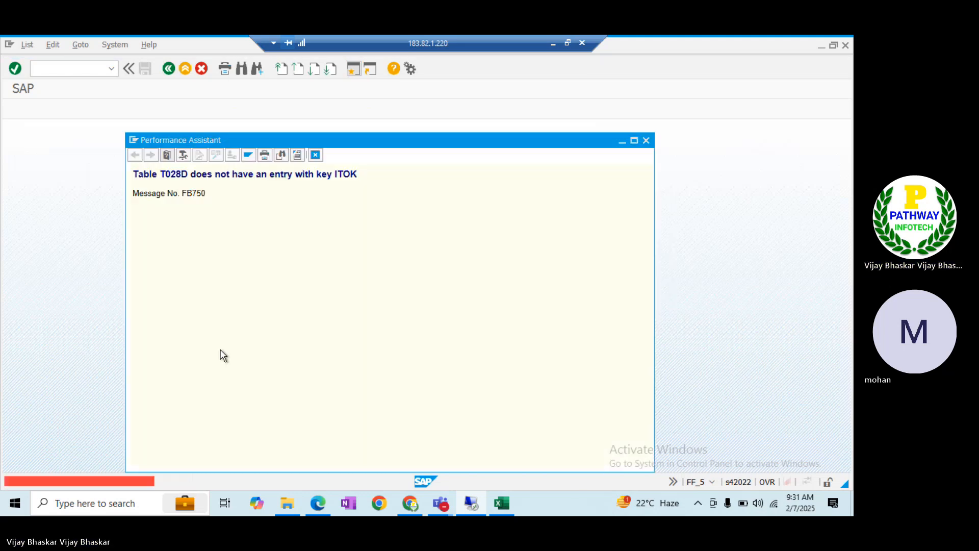
{"action": "double_click", "coordinate": [174, 174]}
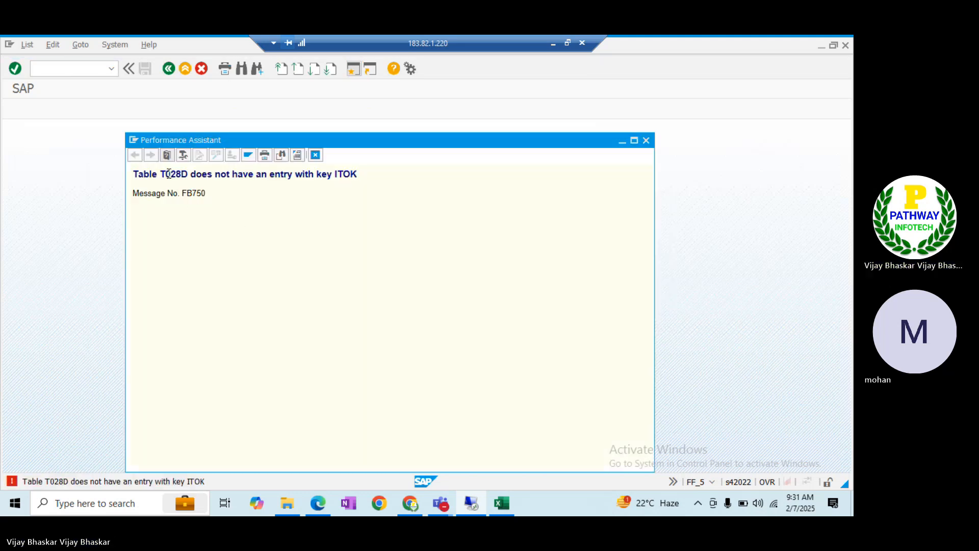
Open table T028D in the SE16N General Table Display via /nse16n
{"action": "key", "text": "alt+Tab"}
{"action": "key", "text": "alt+Tab"}
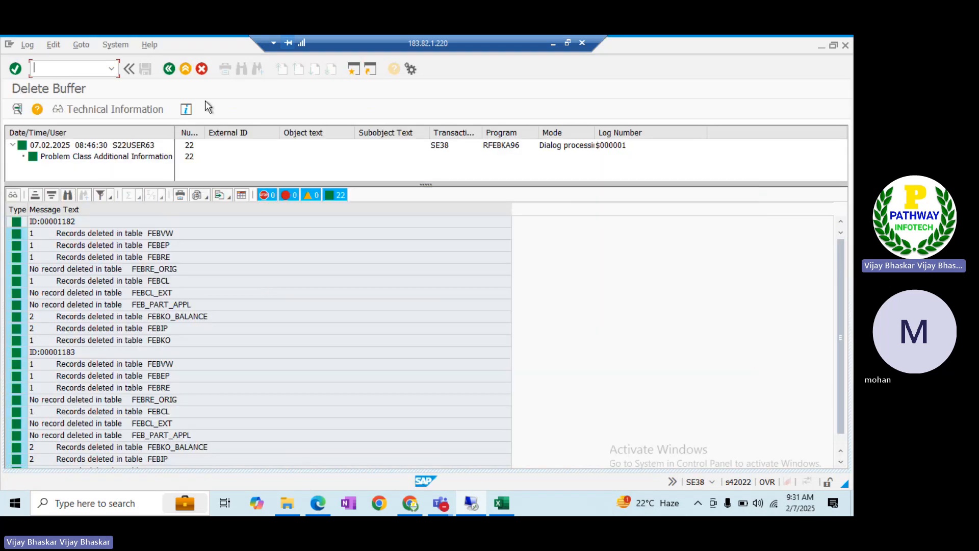
{"action": "type", "text": "se16n"}
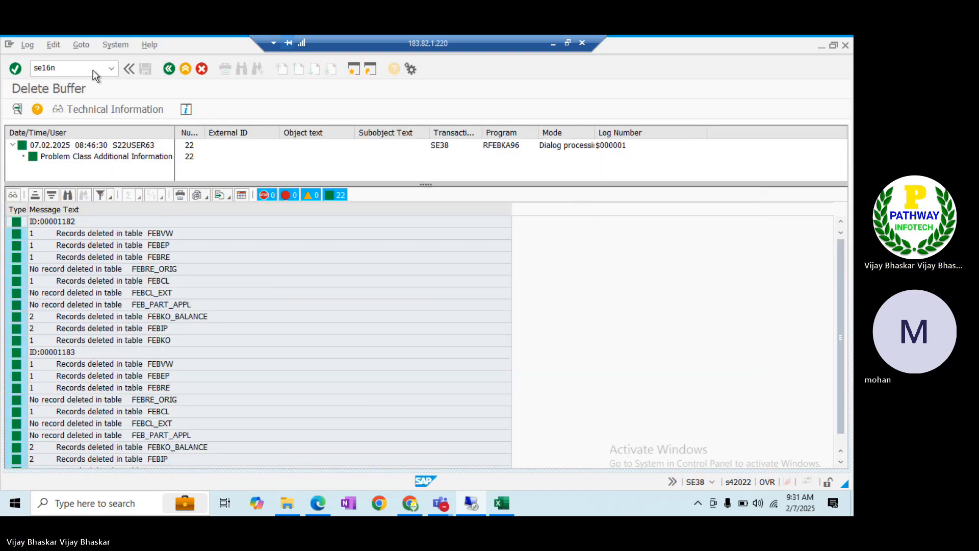
{"action": "key", "text": "Return"}
{"action": "type", "text": "/nse16"}
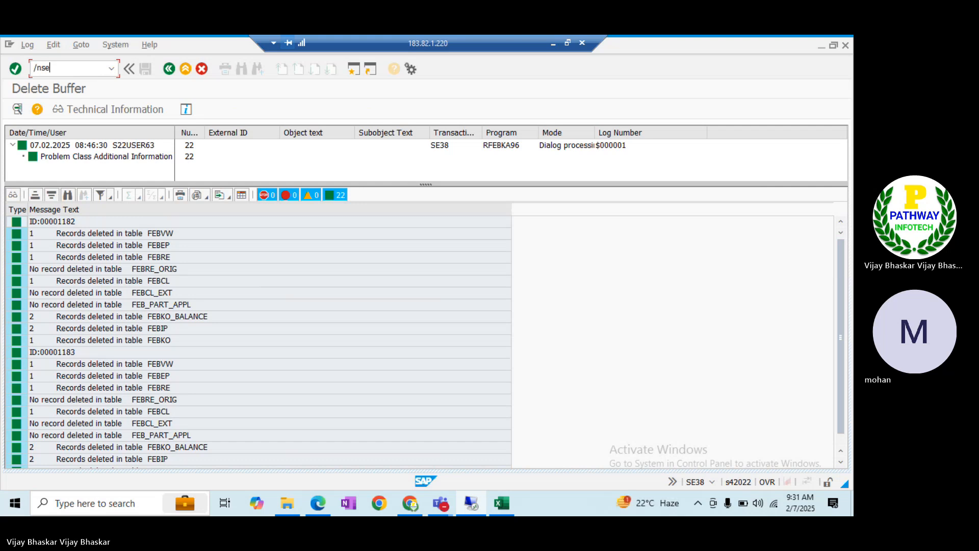
{"action": "type", "text": "n"}
{"action": "key", "text": "Return"}
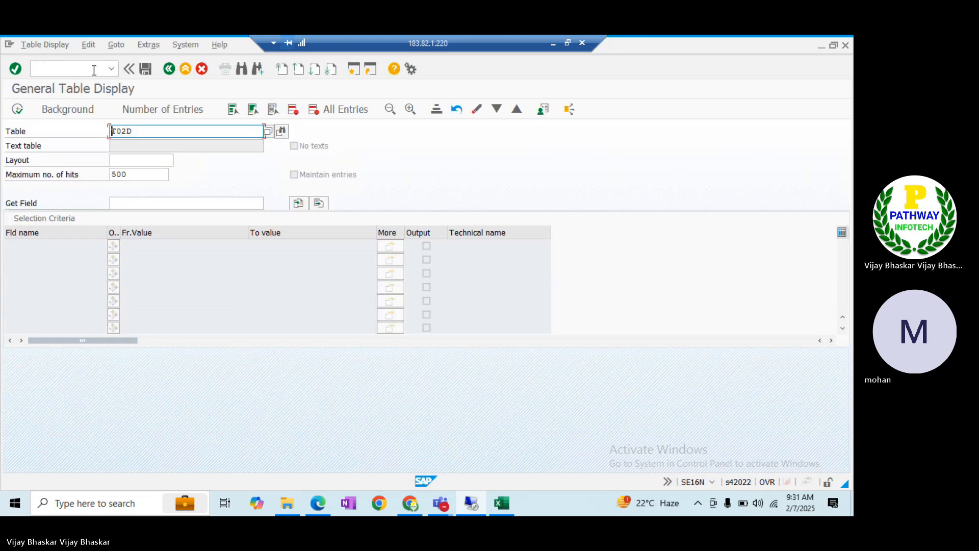
{"action": "key", "text": "Delete"}
{"action": "key", "text": "Delete"}
{"action": "key", "text": "Delete"}
{"action": "key", "text": "Delete"}
{"action": "type", "text": "T028D"}
{"action": "key", "text": "Return"}
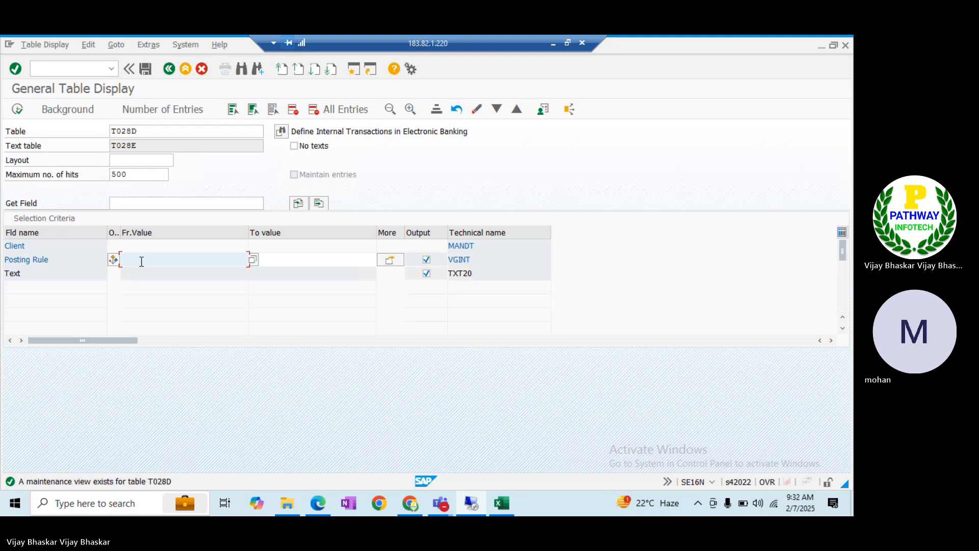
List and page through the T028D posting rule entries, then return to the FB750 ITOK error message
{"action": "left_click", "coordinate": [18, 109]}
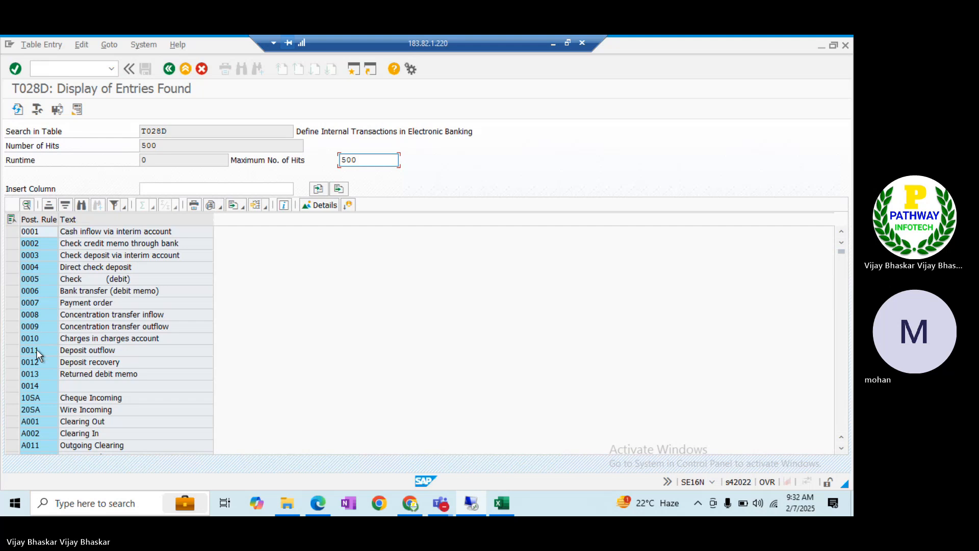
{"action": "left_click", "coordinate": [841, 420]}
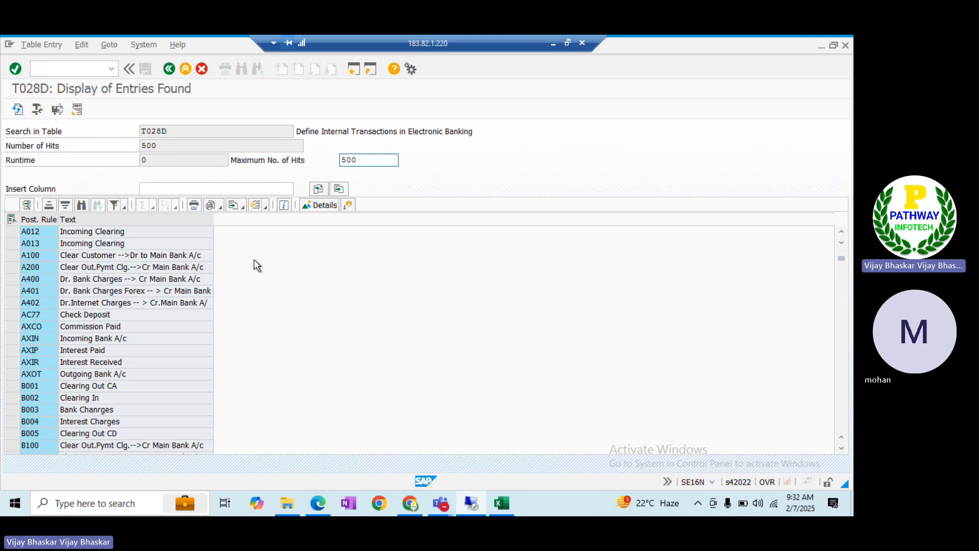
{"action": "key", "text": "F3"}
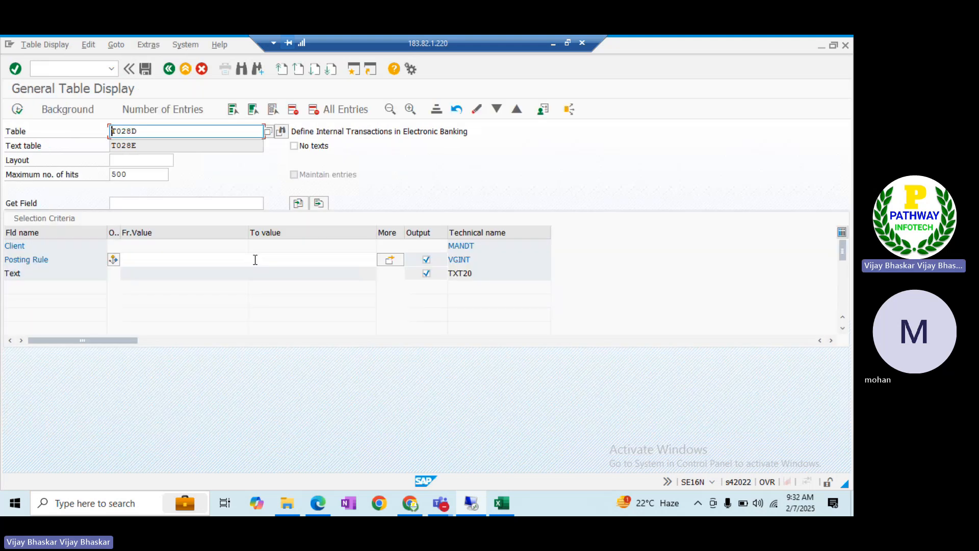
{"action": "key", "text": "alt+Tab"}
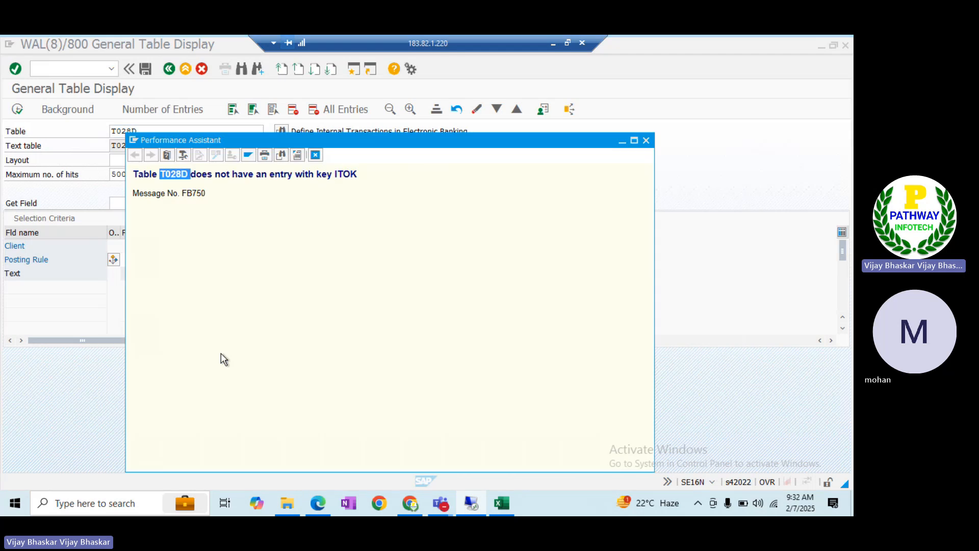
{"action": "key", "text": "alt+Tab"}
{"action": "key", "text": "Tab"}
{"action": "key", "text": "Tab"}
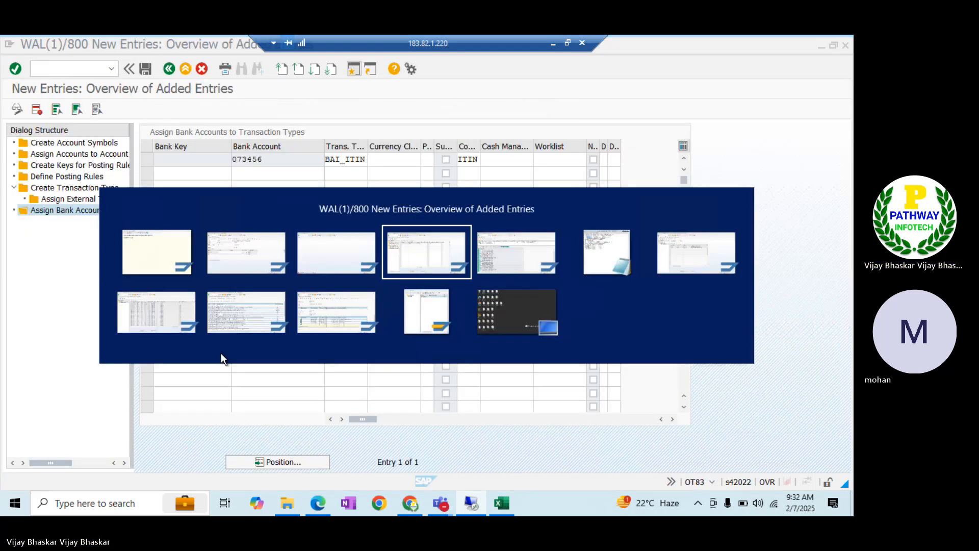
In OT83 Define Posting Rules, jump to the posting rules starting with IT
{"action": "double_click", "coordinate": [45, 176]}
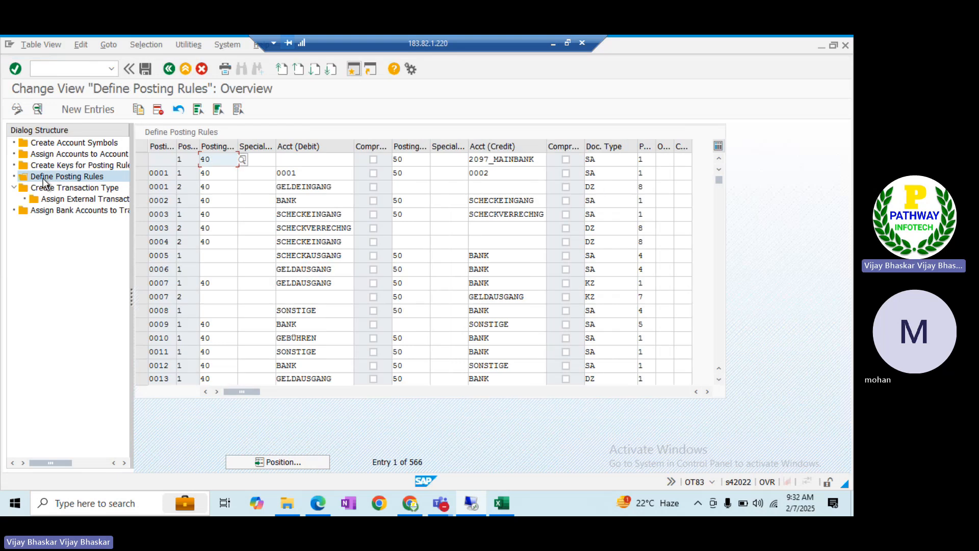
{"action": "left_click", "coordinate": [283, 465]}
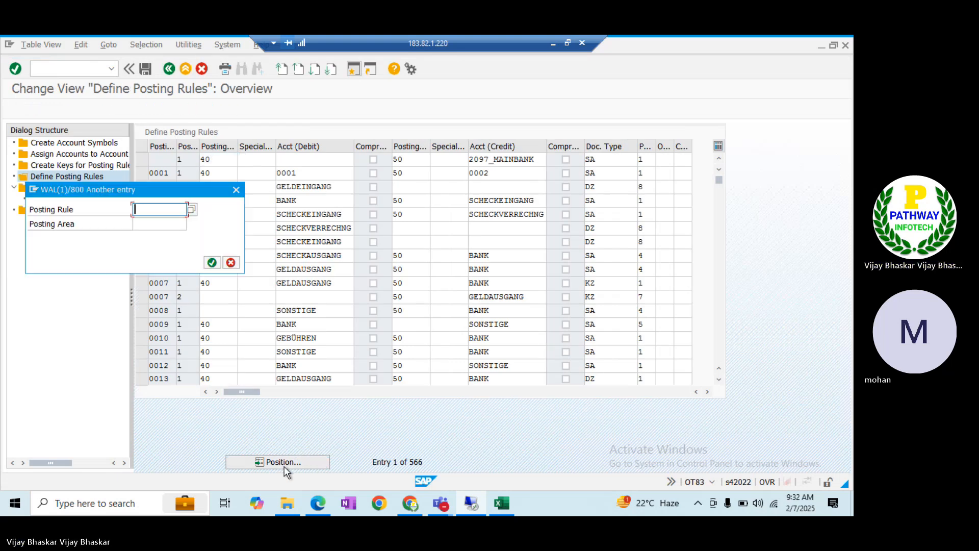
{"action": "type", "text": "IT"}
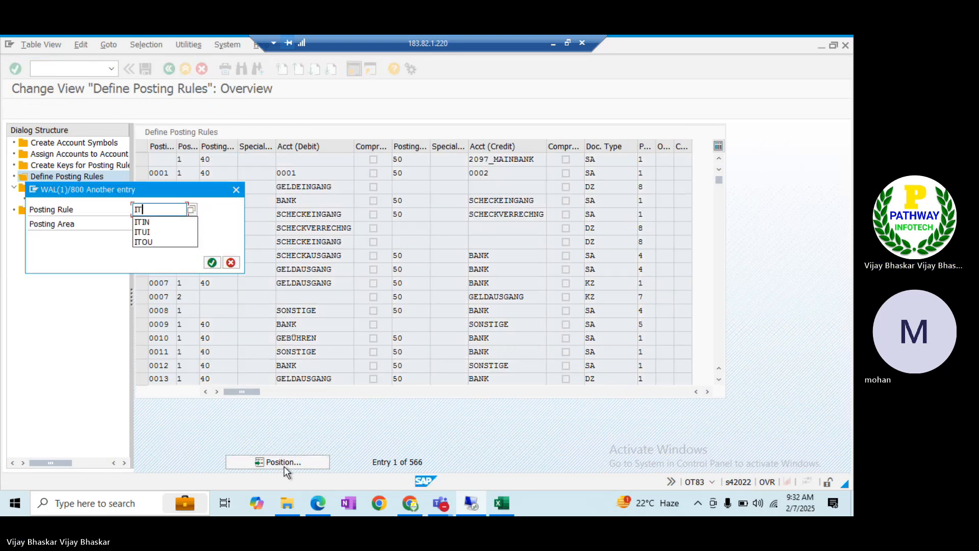
{"action": "key", "text": "Return"}
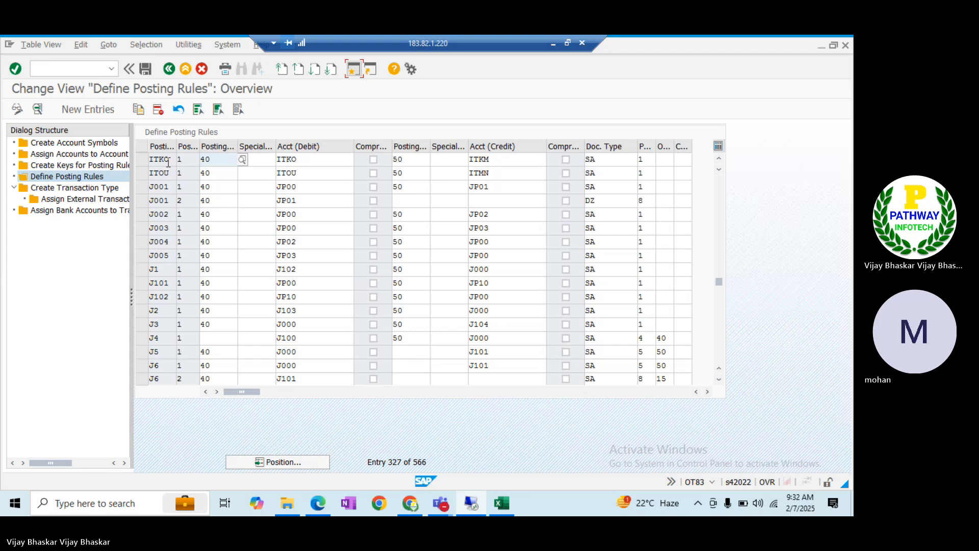
In Create Keys for Posting Rules, jump to the ITKO posting rule key
{"action": "double_click", "coordinate": [69, 167]}
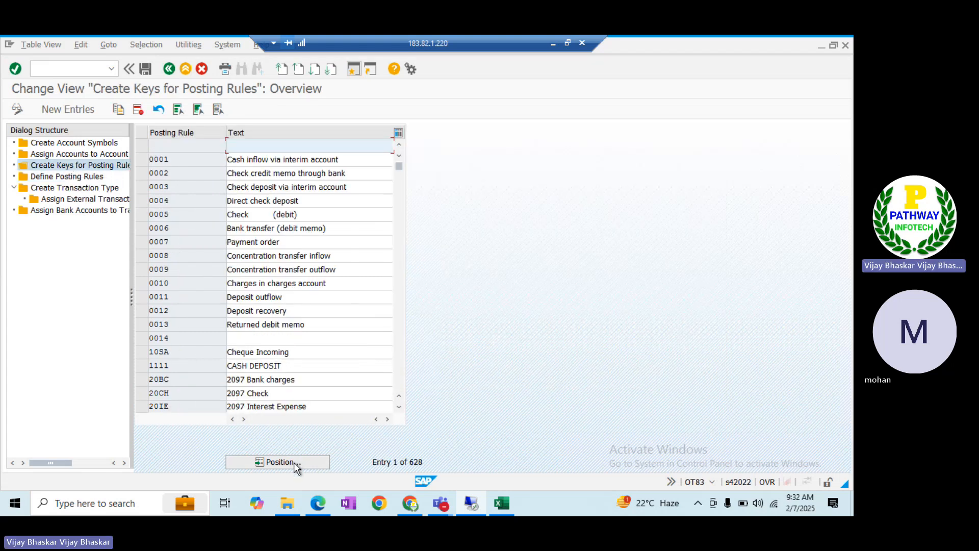
{"action": "left_click", "coordinate": [294, 462]}
{"action": "type", "text": "ITKO"}
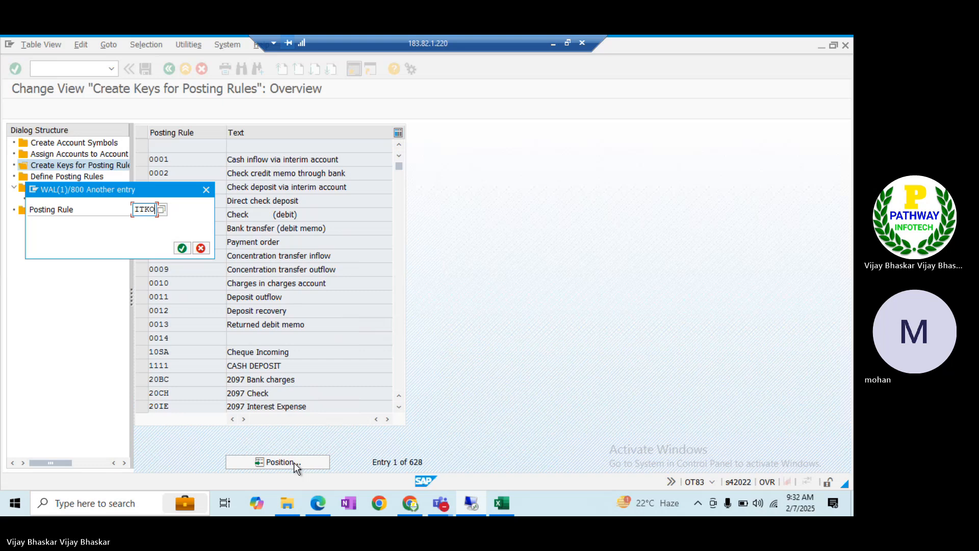
{"action": "key", "text": "Return"}
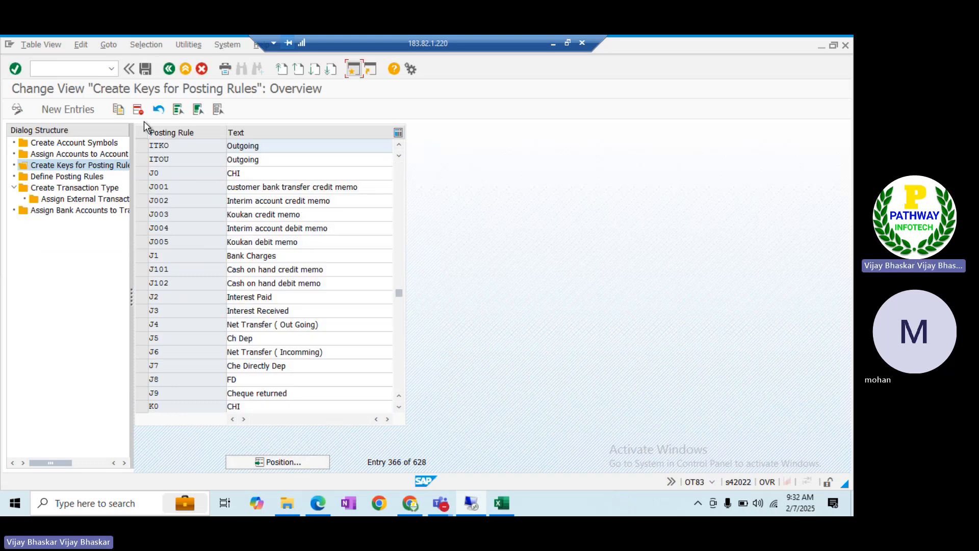
Display the account symbol assignments for ITIN through ITOU
{"action": "left_click", "coordinate": [74, 177]}
{"action": "left_click", "coordinate": [67, 188]}
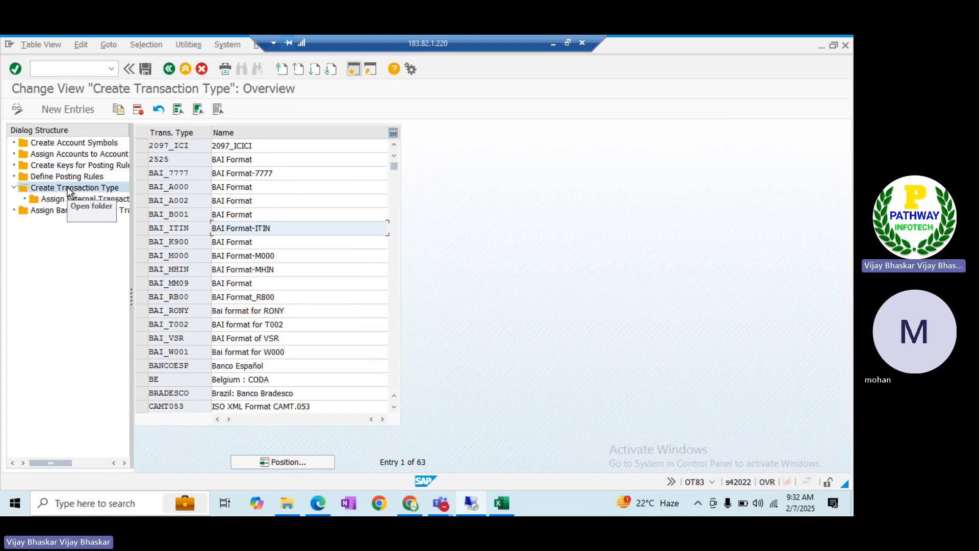
{"action": "left_click", "coordinate": [67, 201]}
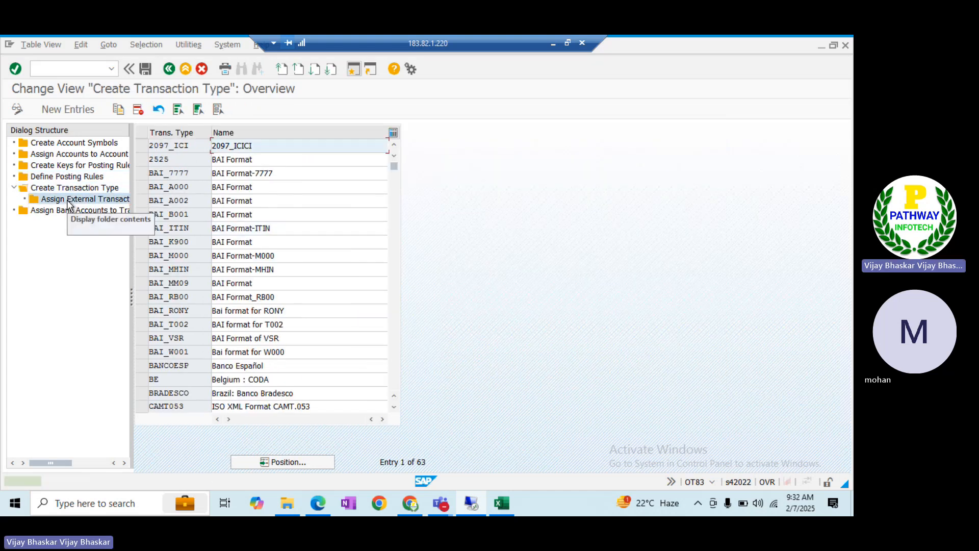
{"action": "left_click", "coordinate": [65, 154]}
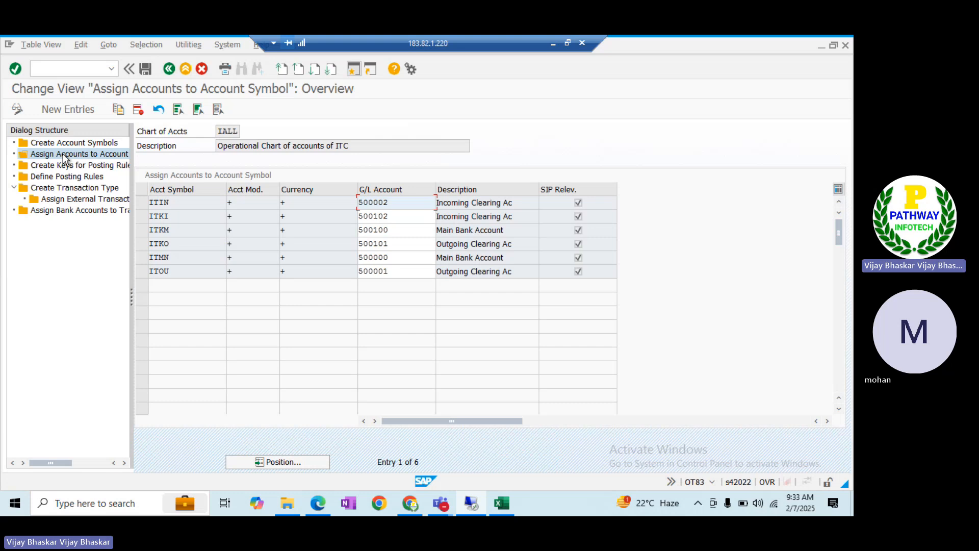
Review the details of posting rules ITKO and ITOU in Define Posting Rules
{"action": "double_click", "coordinate": [61, 176]}
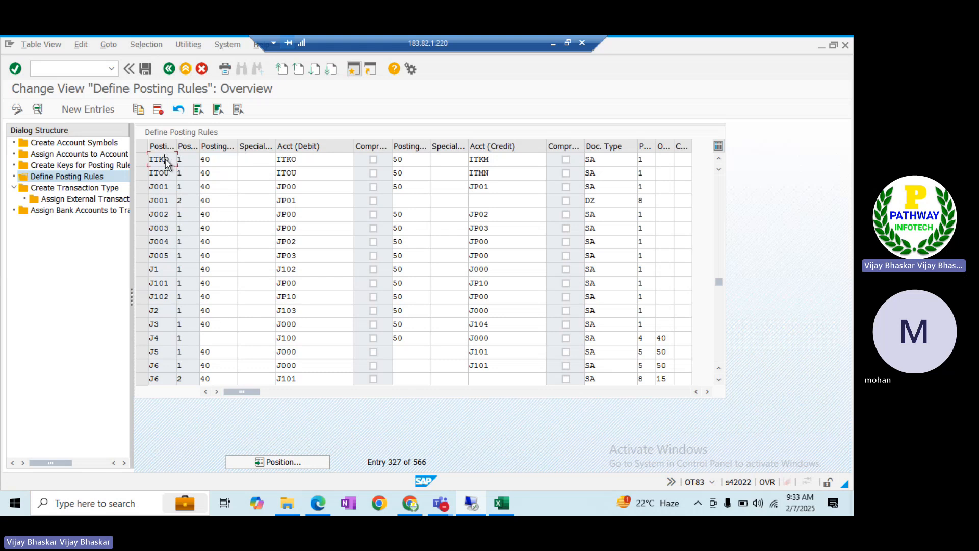
{"action": "double_click", "coordinate": [165, 159]}
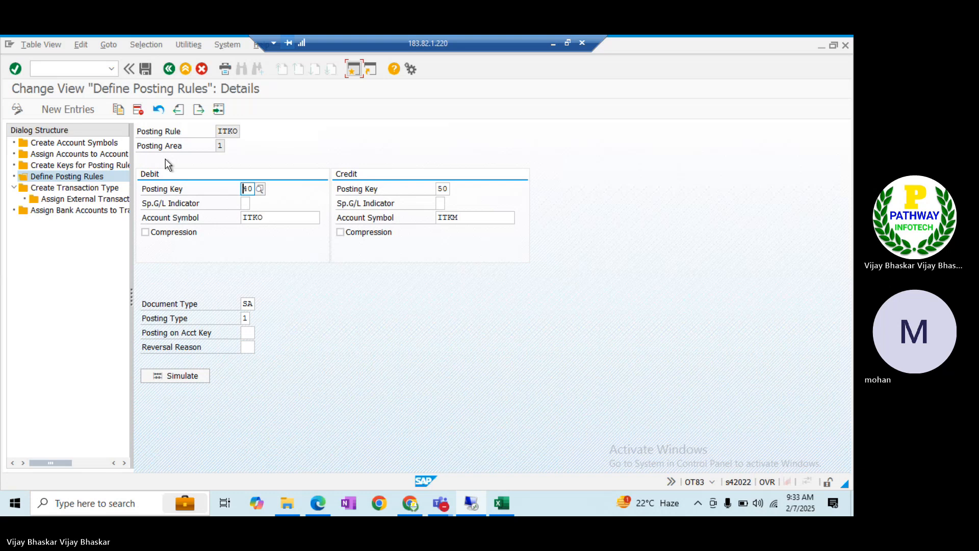
{"action": "left_click", "coordinate": [171, 67]}
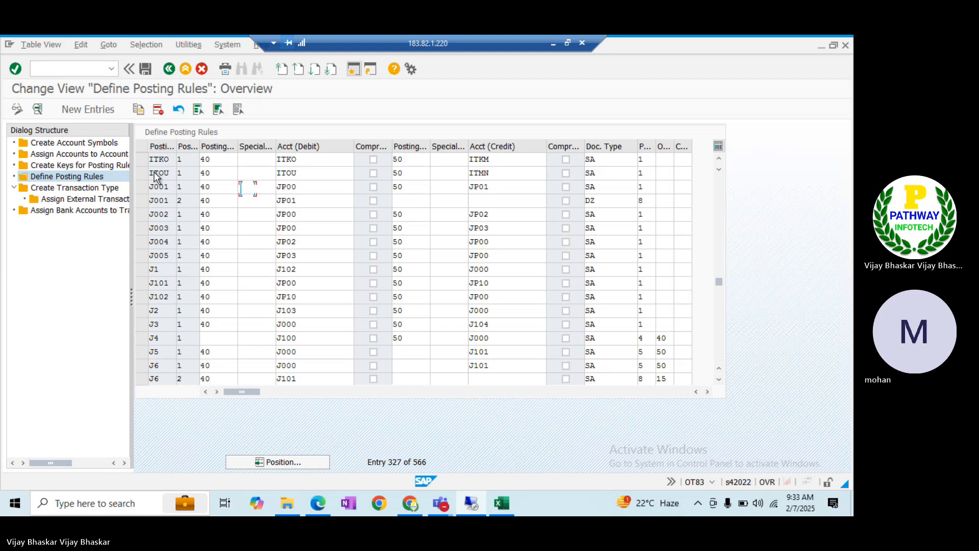
{"action": "double_click", "coordinate": [154, 172]}
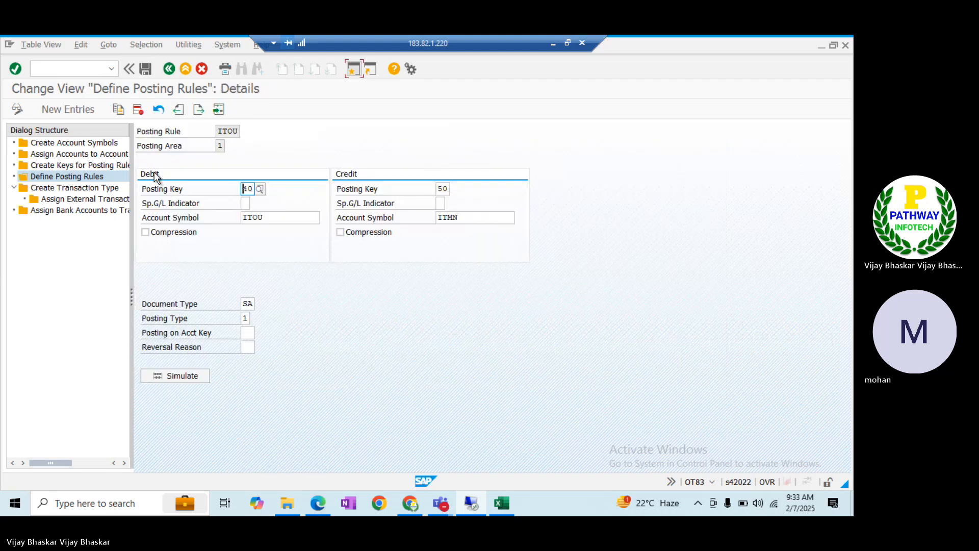
{"action": "left_click", "coordinate": [168, 68]}
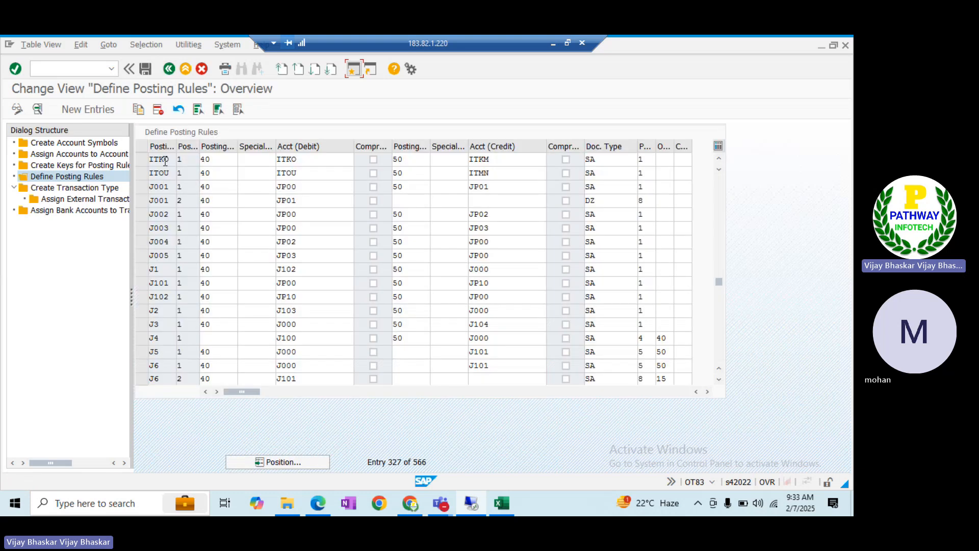
{"action": "double_click", "coordinate": [165, 159]}
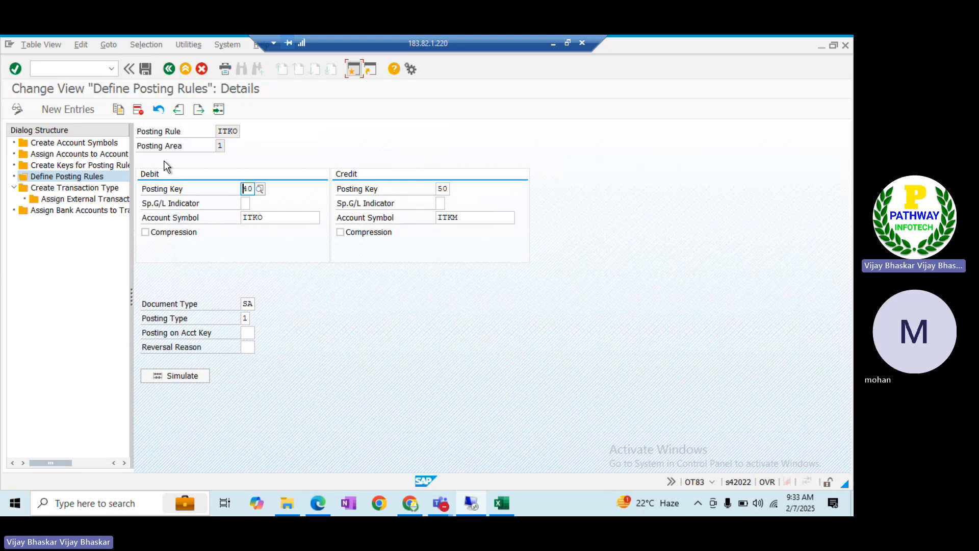
{"action": "left_click", "coordinate": [167, 69]}
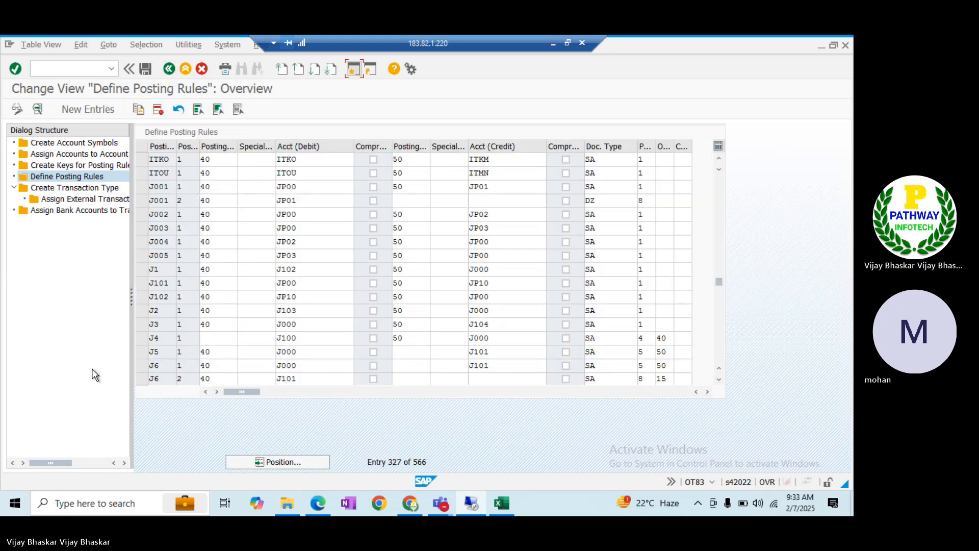
Compare the posting rules with the ITOK error message and come back
{"action": "key", "text": "alt+Tab"}
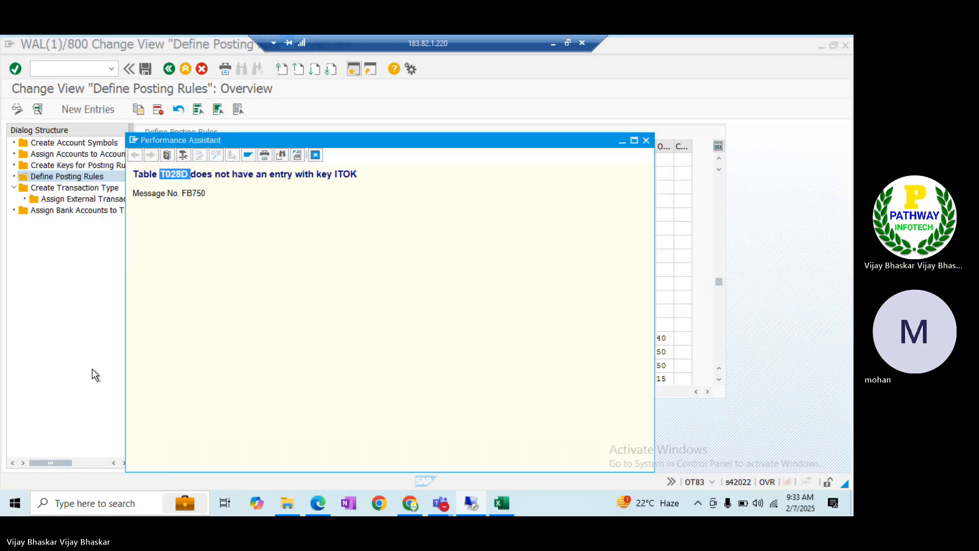
{"action": "key", "text": "alt+Tab"}
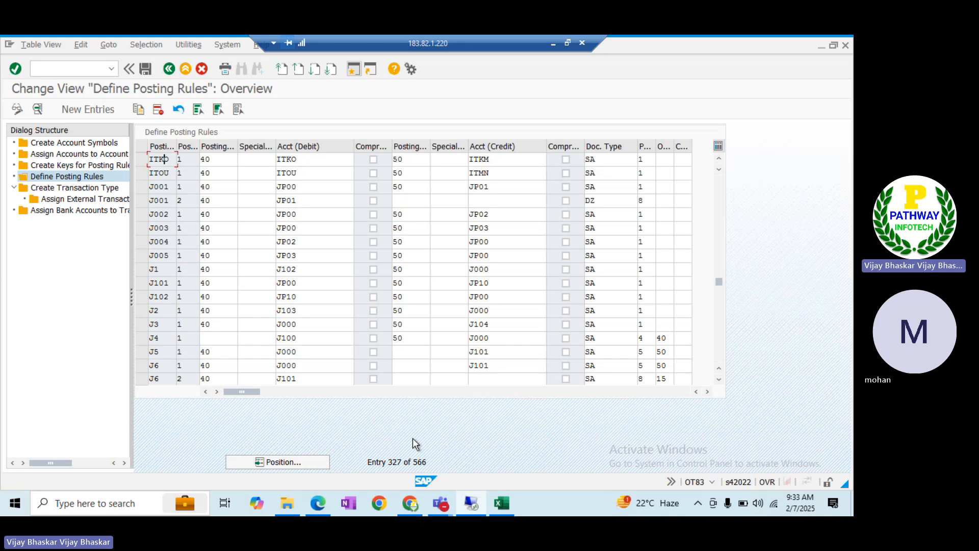
{"action": "key", "text": "alt+Tab"}
{"action": "key", "text": "alt+Tab"}
{"action": "key", "text": "alt+Tab"}
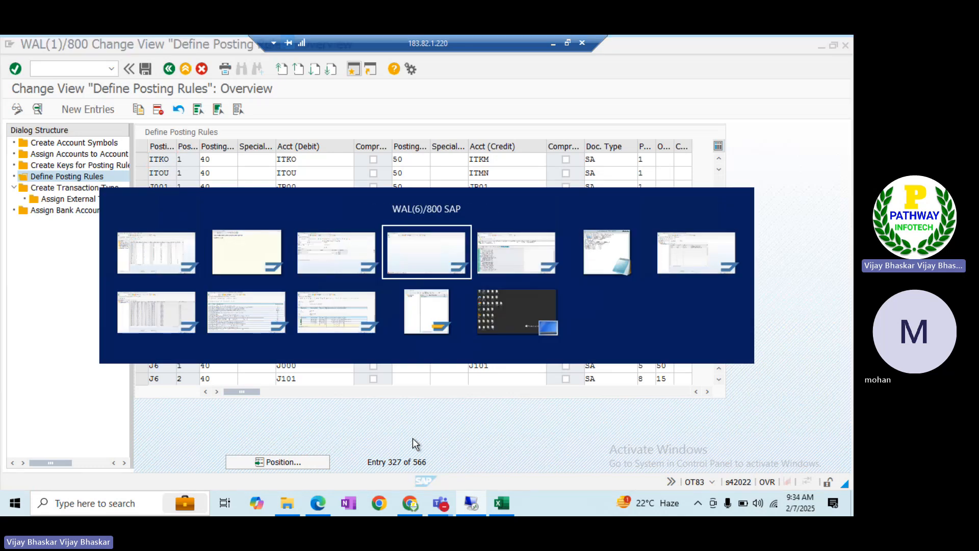
{"action": "key", "text": "alt+Tab"}
{"action": "key", "text": "alt+Tab"}
{"action": "key", "text": "alt+Tab"}
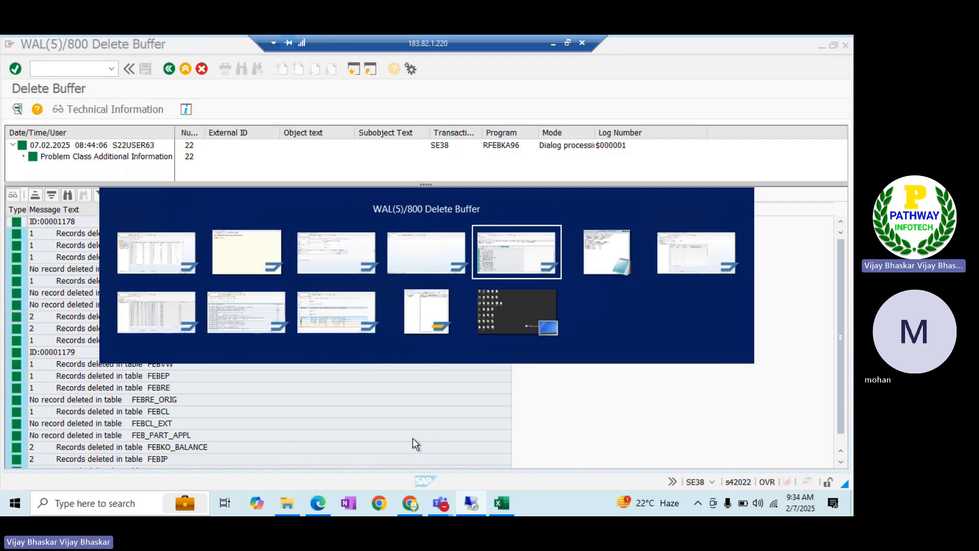
{"action": "key", "text": "alt+Tab"}
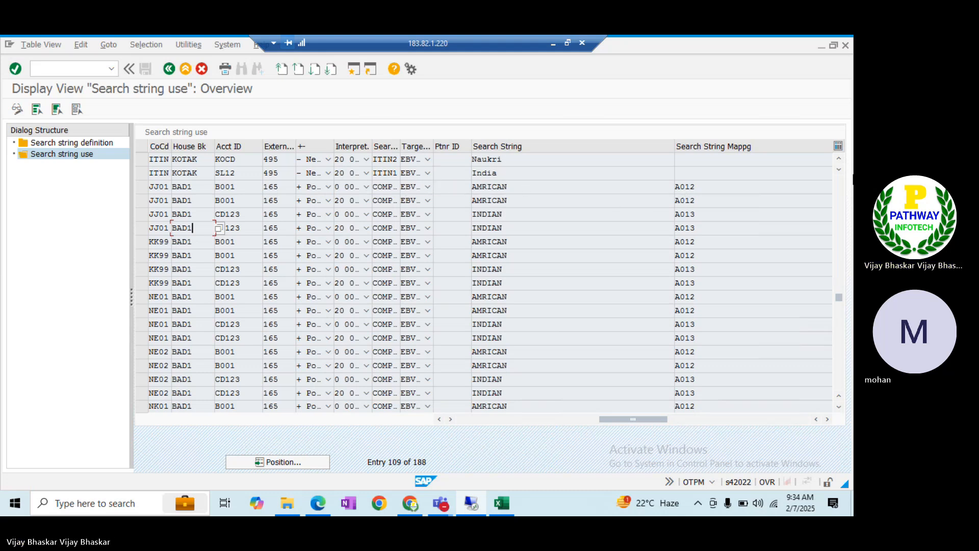
{"action": "left_click", "coordinate": [840, 162]}
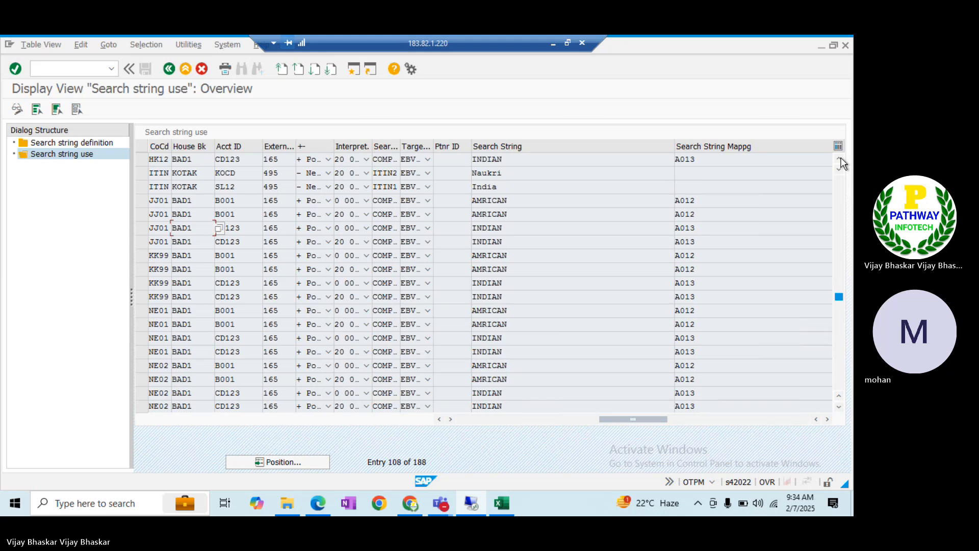
{"action": "left_click", "coordinate": [840, 162]}
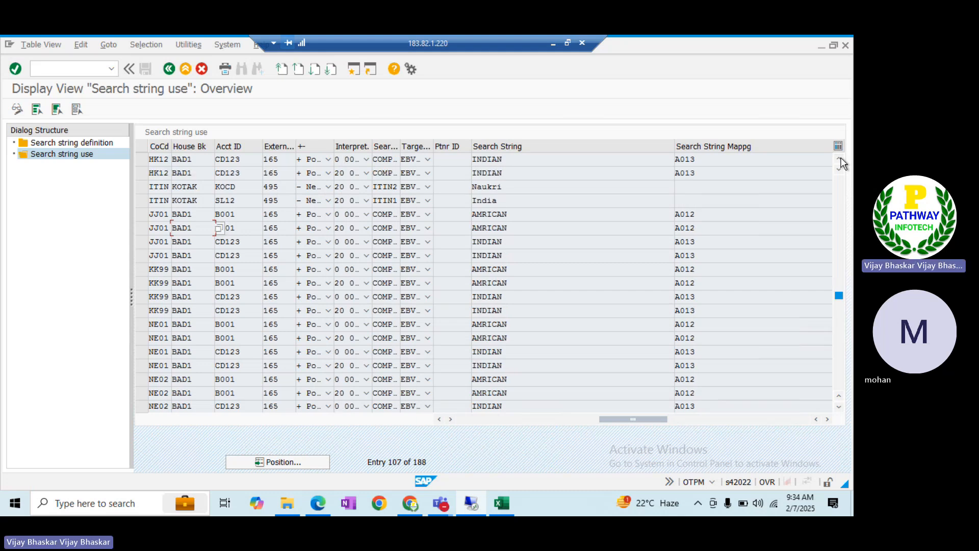
{"action": "left_click", "coordinate": [839, 162]}
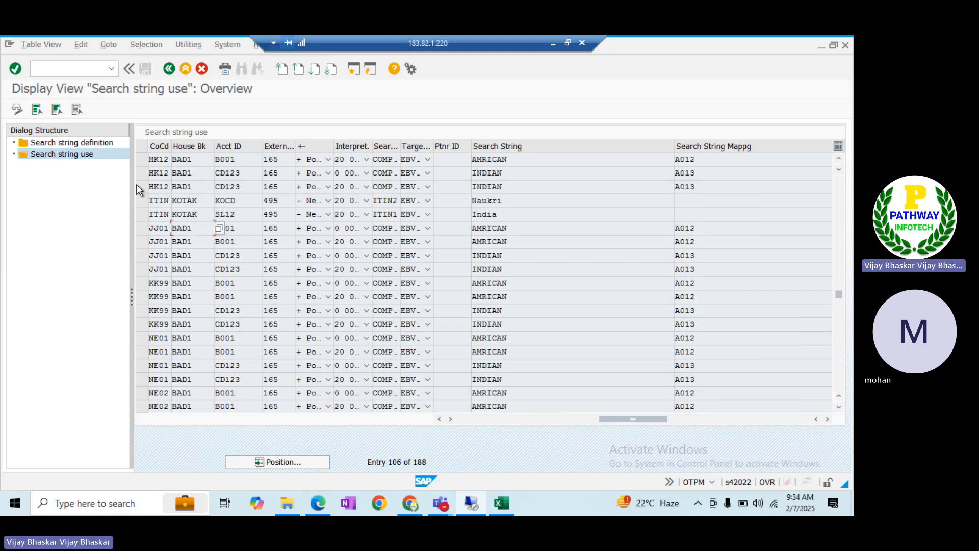
{"action": "left_click", "coordinate": [143, 199]}
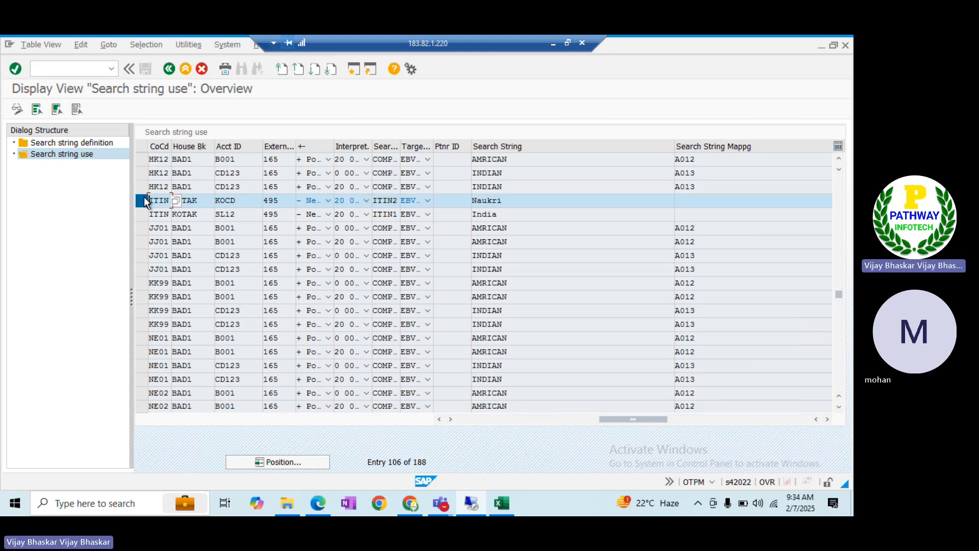
{"action": "double_click", "coordinate": [155, 200]}
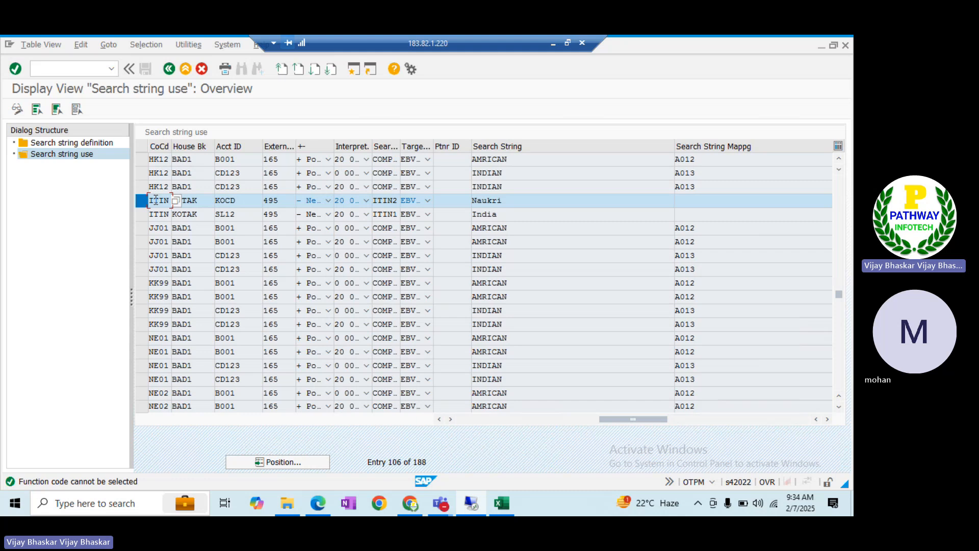
{"action": "left_click", "coordinate": [165, 66]}
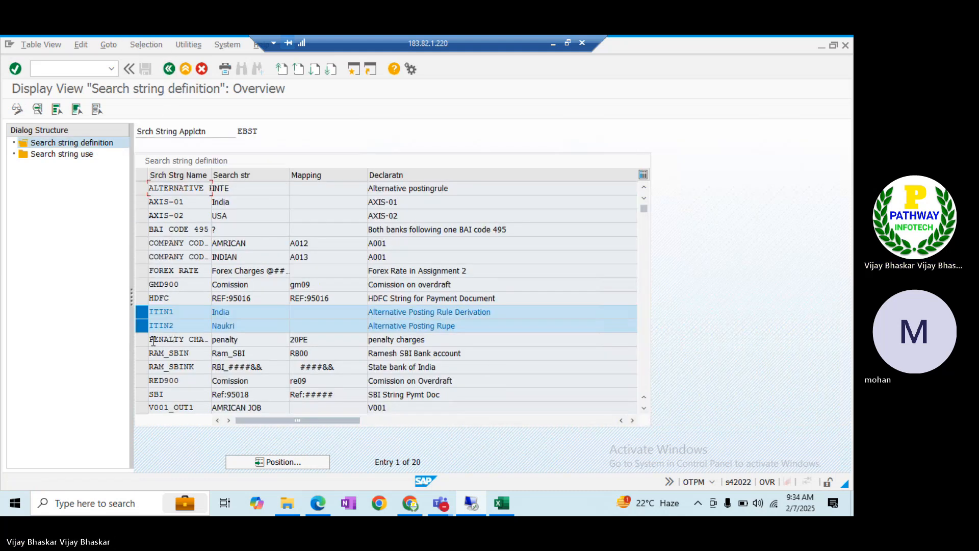
{"action": "left_click", "coordinate": [138, 312]}
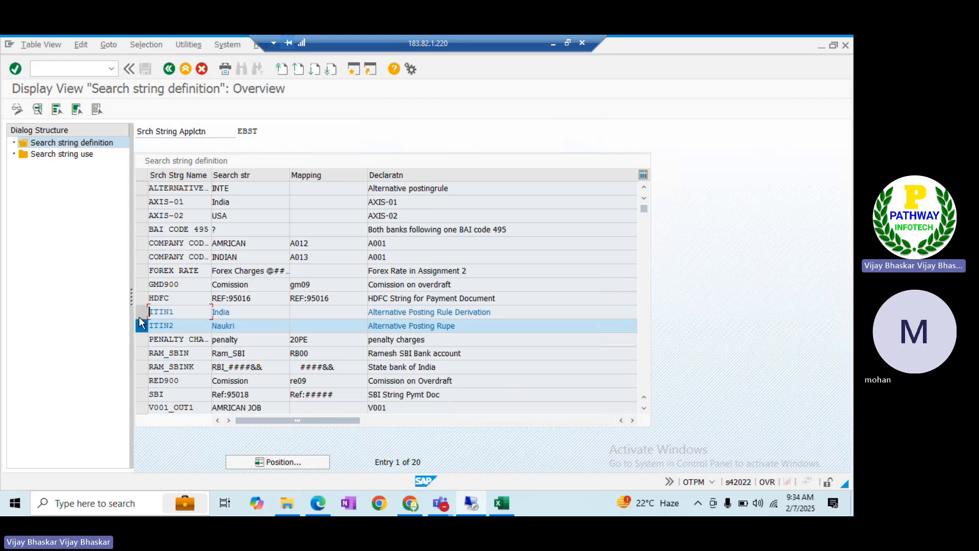
{"action": "left_click", "coordinate": [142, 327]}
{"action": "left_click", "coordinate": [72, 155]}
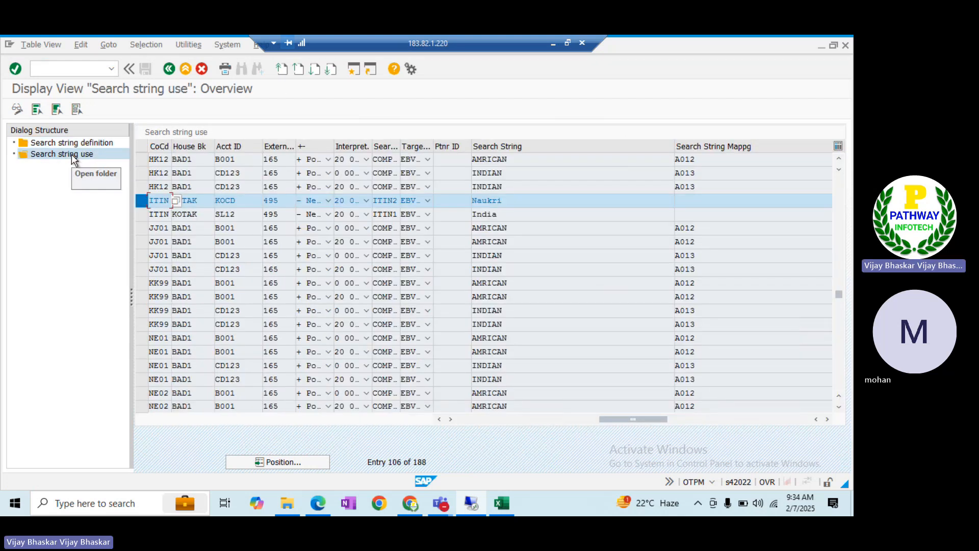
{"action": "left_click", "coordinate": [143, 204]}
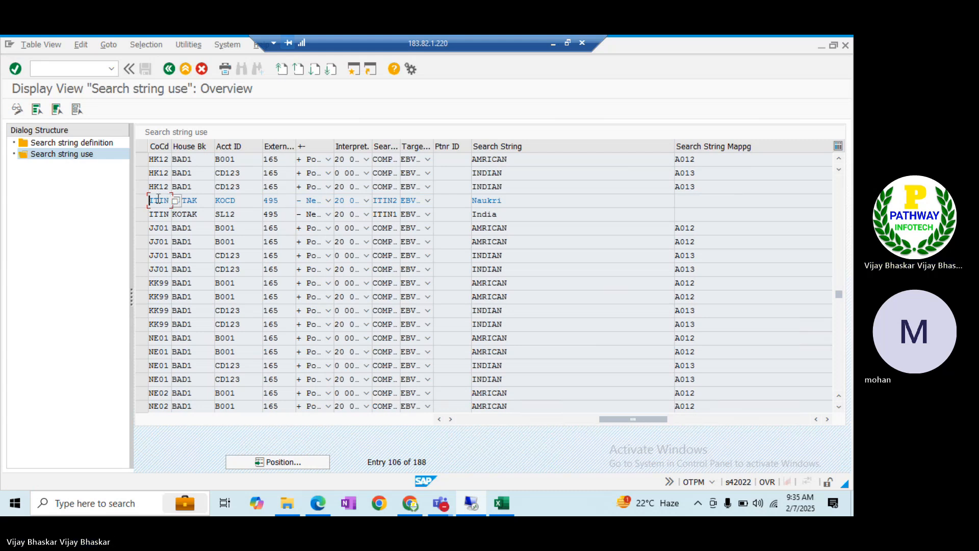
{"action": "double_click", "coordinate": [158, 200]}
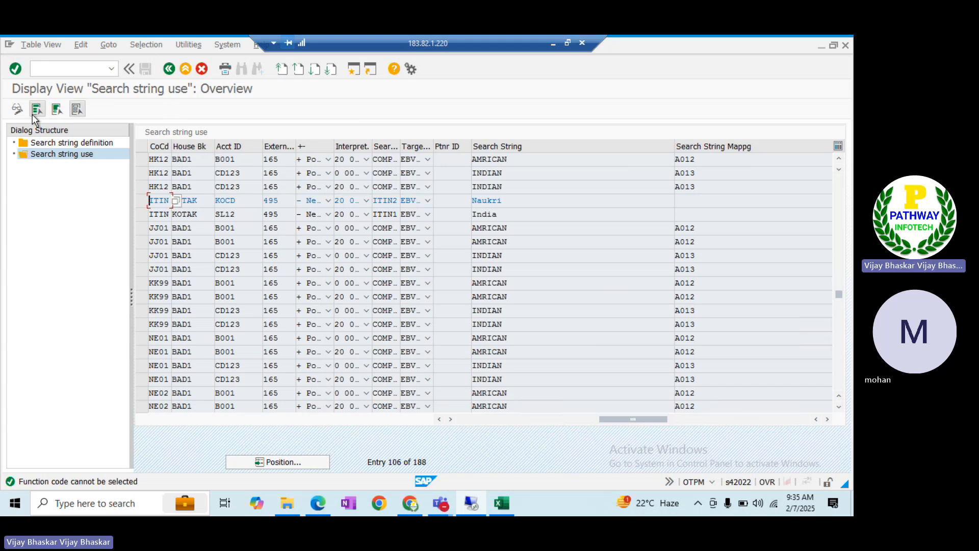
Switch the search string use table to change mode and jump to company code ITIN
{"action": "left_click", "coordinate": [16, 111]}
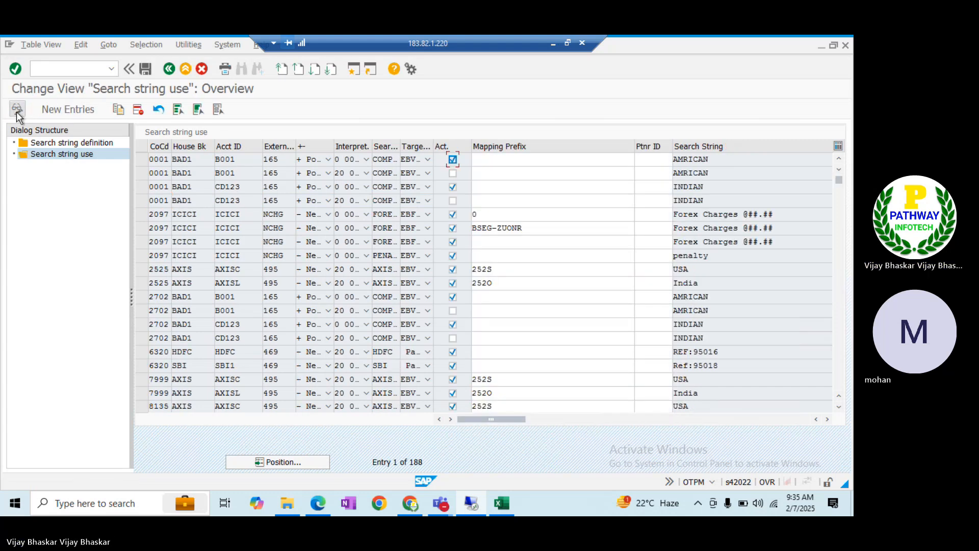
{"action": "left_click", "coordinate": [281, 462]}
{"action": "type", "text": "IIIN"}
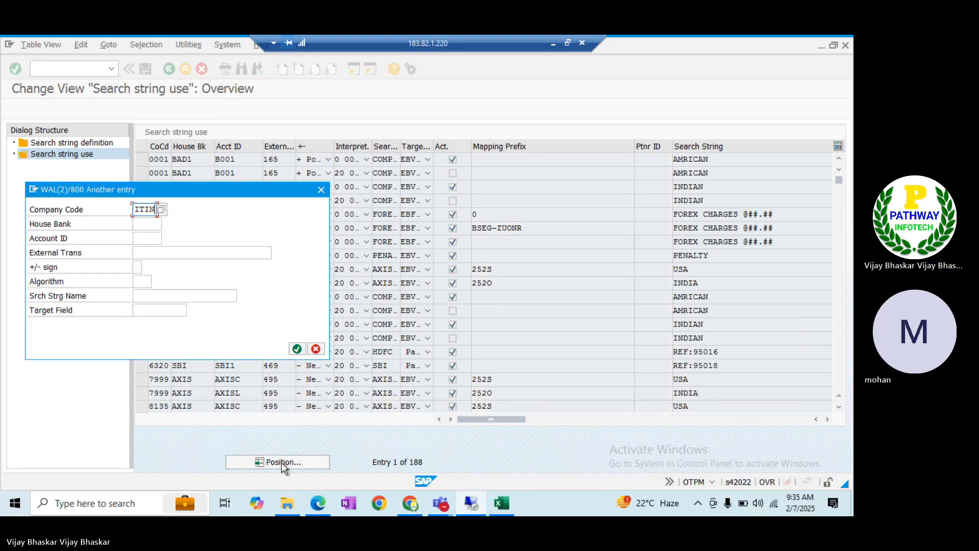
{"action": "key", "text": "Return"}
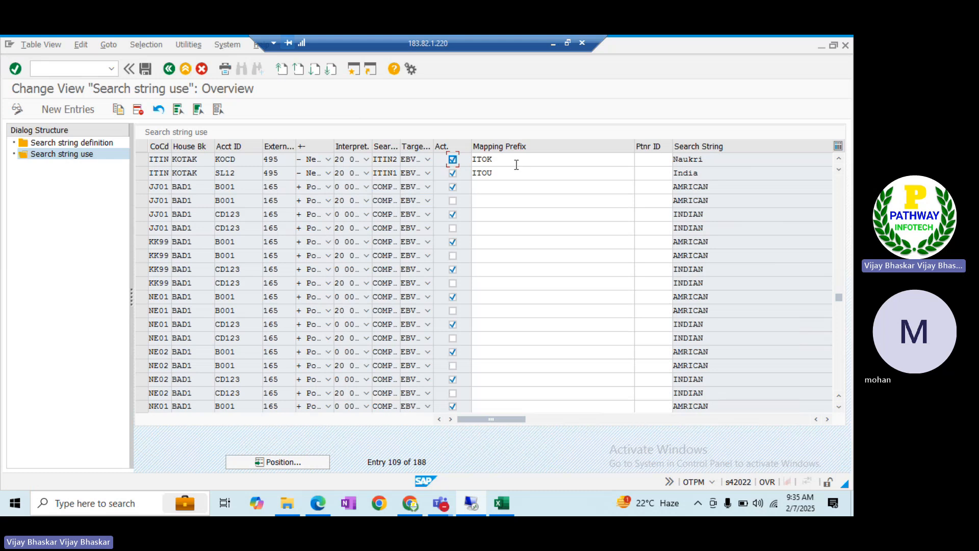
Check the ITOK error against the ITKO posting rule key before editing
{"action": "key", "text": "alt+Tab"}
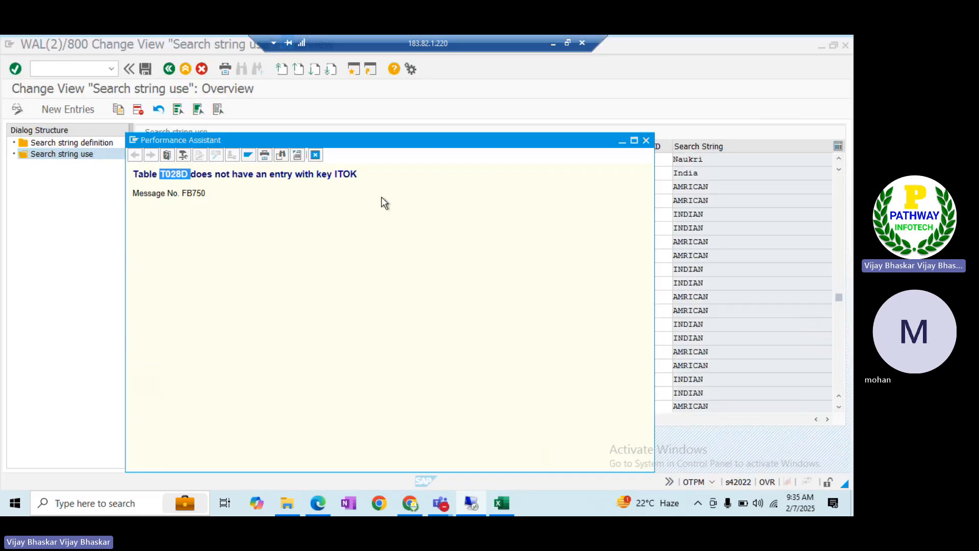
{"action": "key", "text": "alt+Tab"}
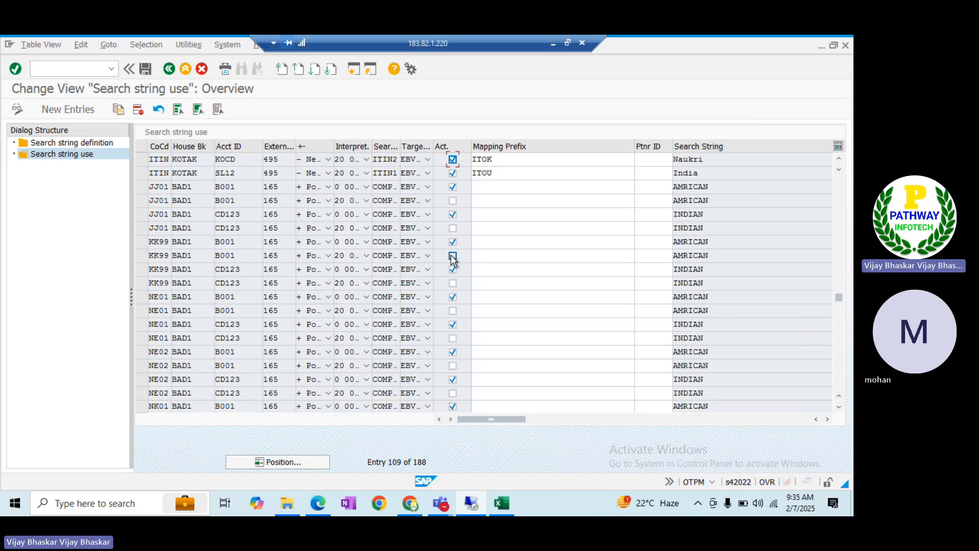
{"action": "key", "text": "alt+Tab"}
{"action": "key", "text": "Tab"}
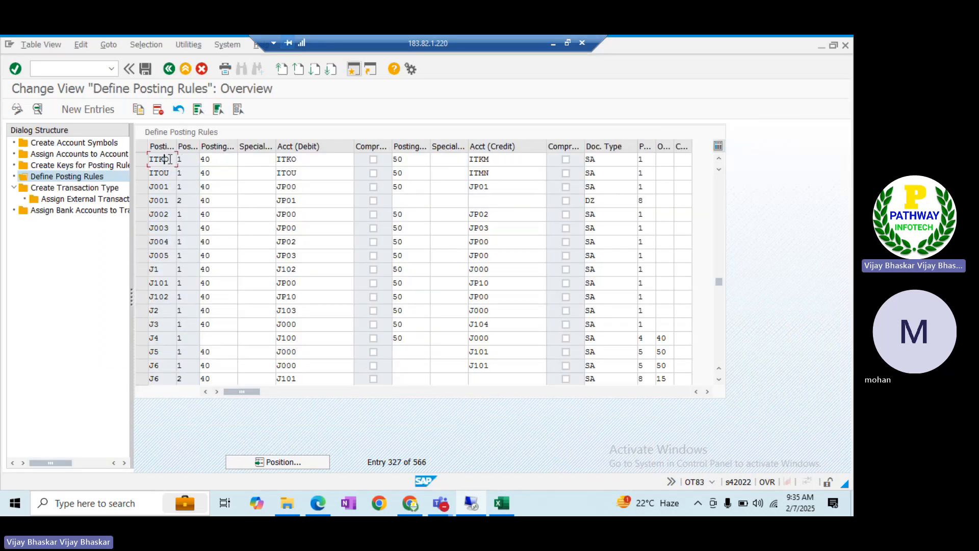
{"action": "left_click_drag", "start_coordinate": [170, 159], "coordinate": [145, 161]}
{"action": "key", "text": "alt+Tab"}
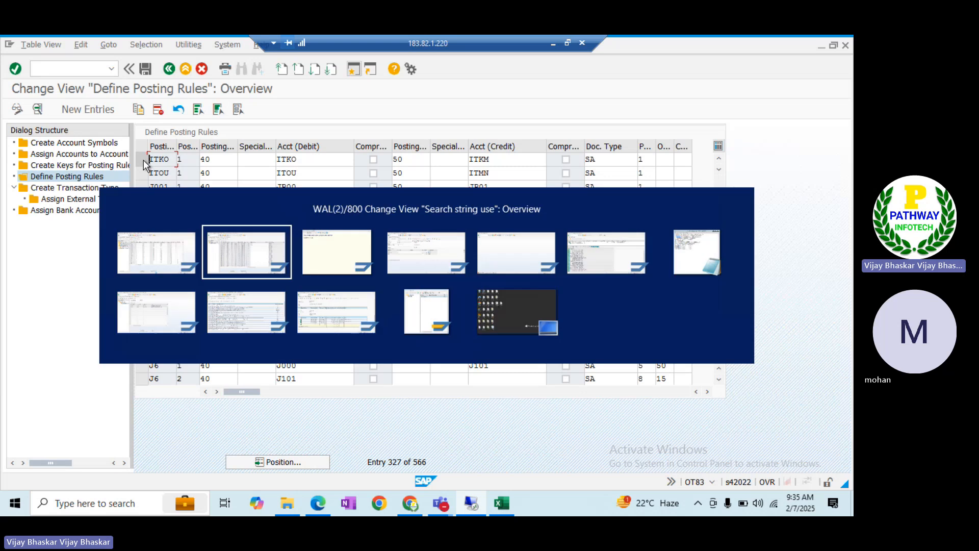
Change the Naukri entry's mapping prefix from ITOK to ITKO and save under the customizing request
{"action": "left_click", "coordinate": [509, 159]}
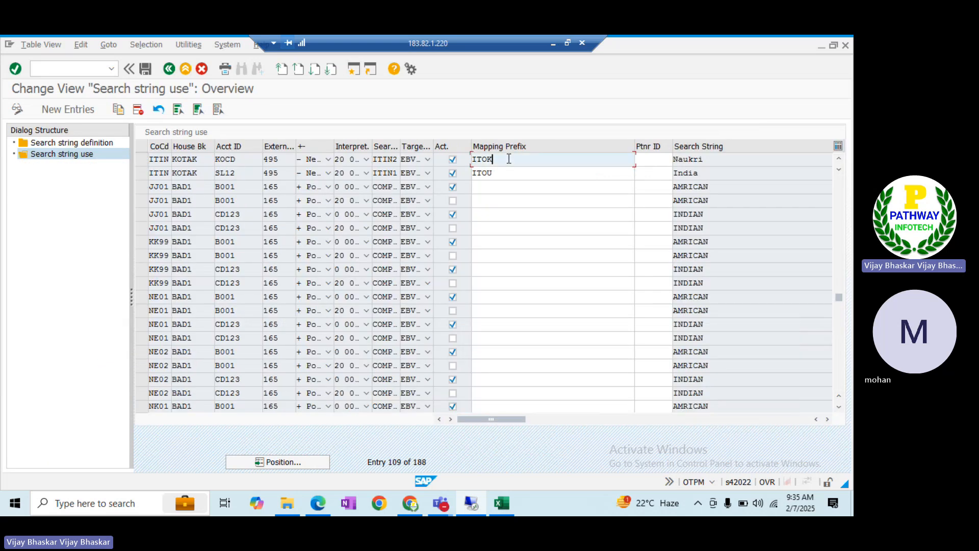
{"action": "key", "text": "shift+Home"}
{"action": "type", "text": "ITKO"}
{"action": "key", "text": "ctrl+s"}
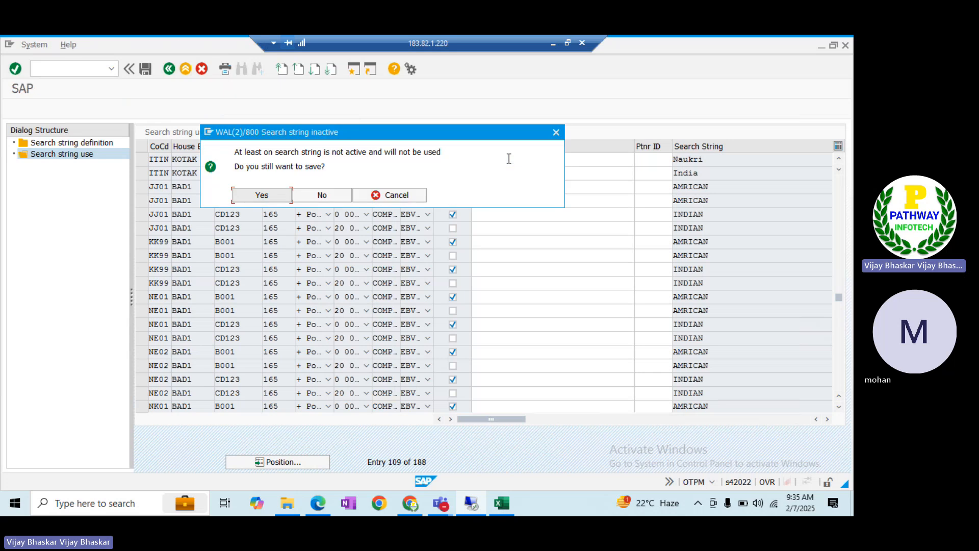
{"action": "left_click", "coordinate": [264, 194]}
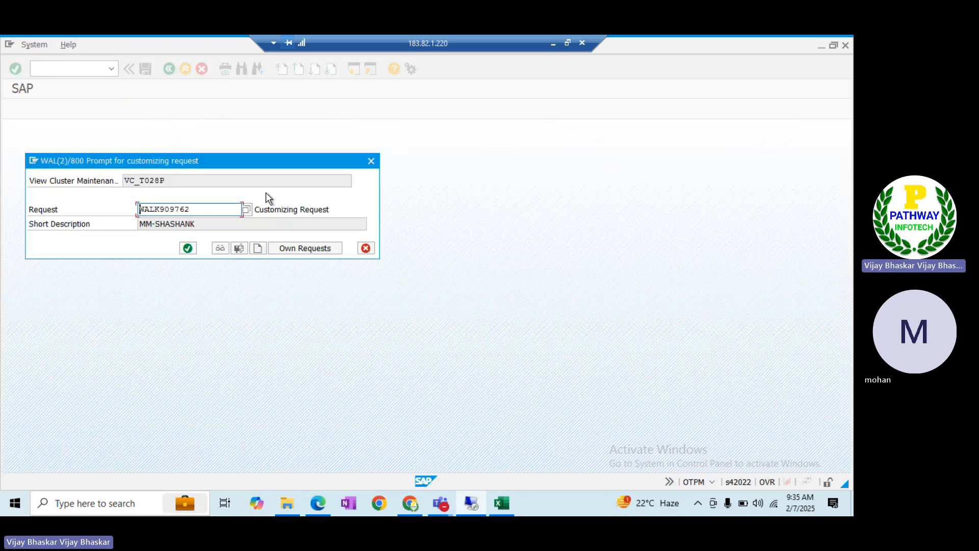
{"action": "left_click", "coordinate": [187, 248]}
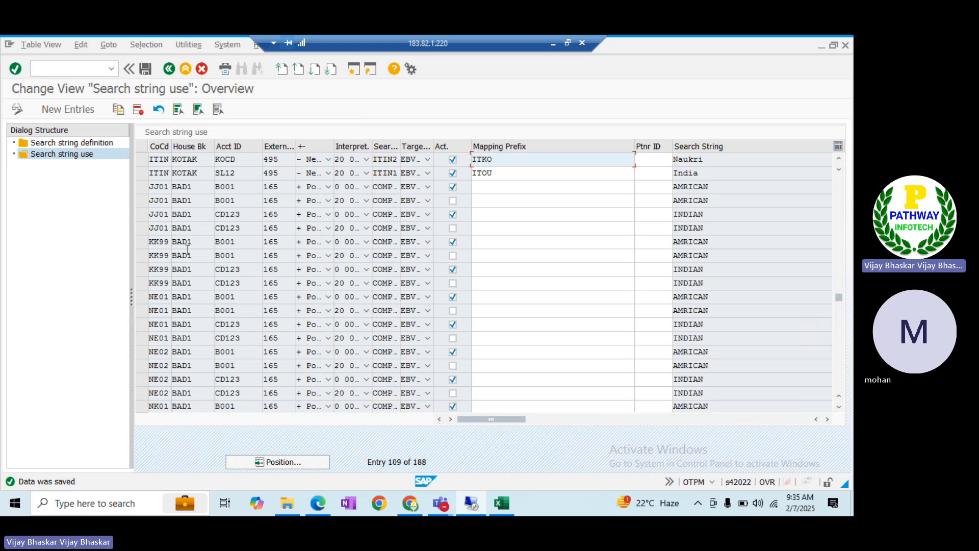
Leave the search string entries, close the error message, and return to the bank statement report
{"action": "left_click", "coordinate": [203, 69]}
{"action": "key", "text": "alt+Tab"}
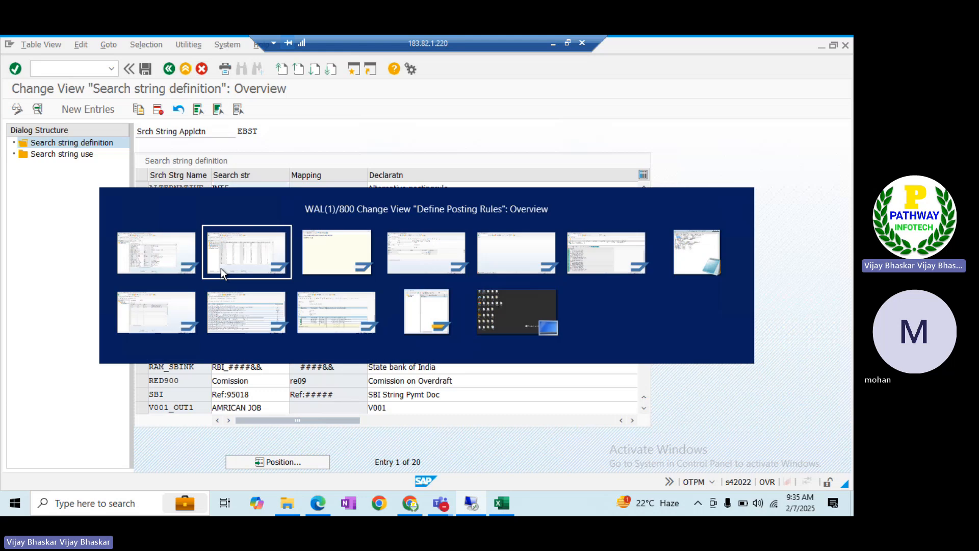
{"action": "key", "text": "Tab"}
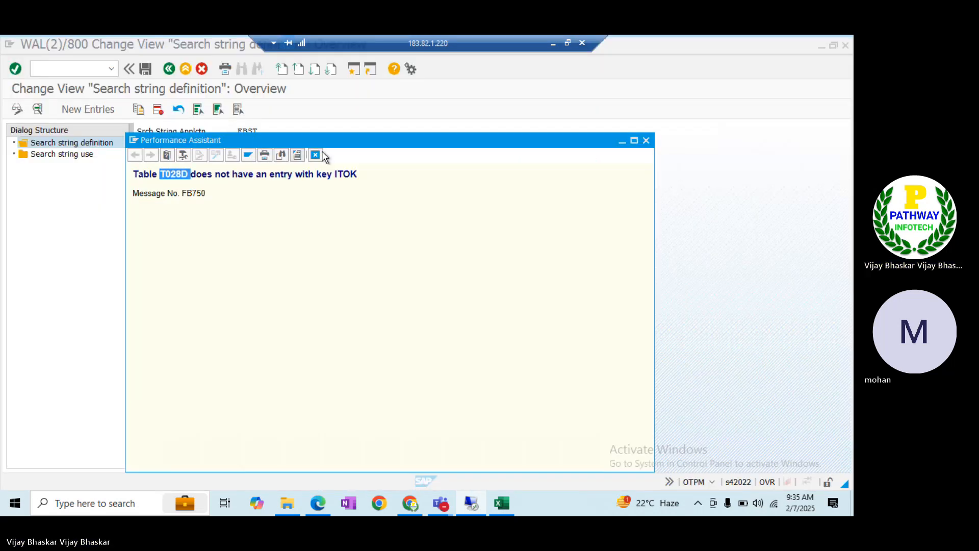
{"action": "left_click", "coordinate": [316, 155]}
{"action": "key", "text": "alt+Tab"}
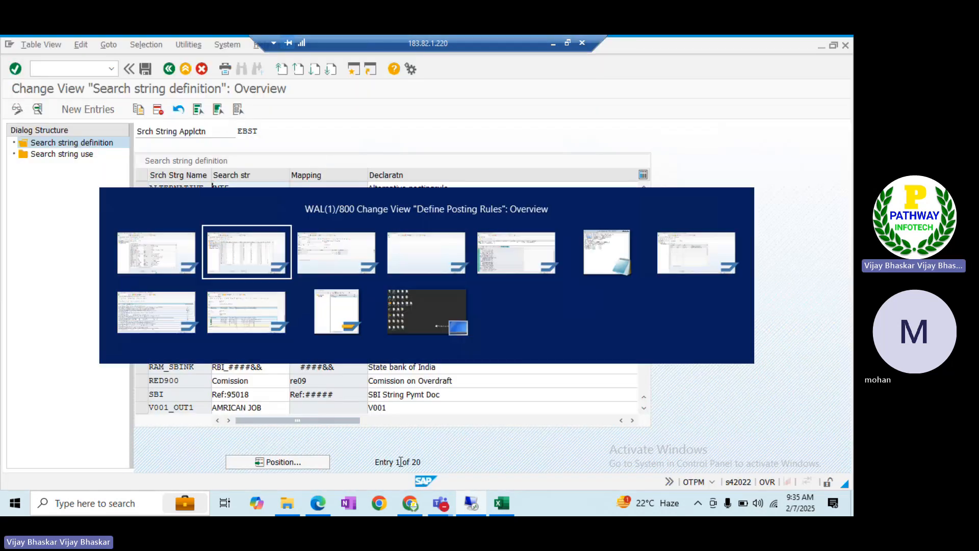
{"action": "key", "text": "Tab"}
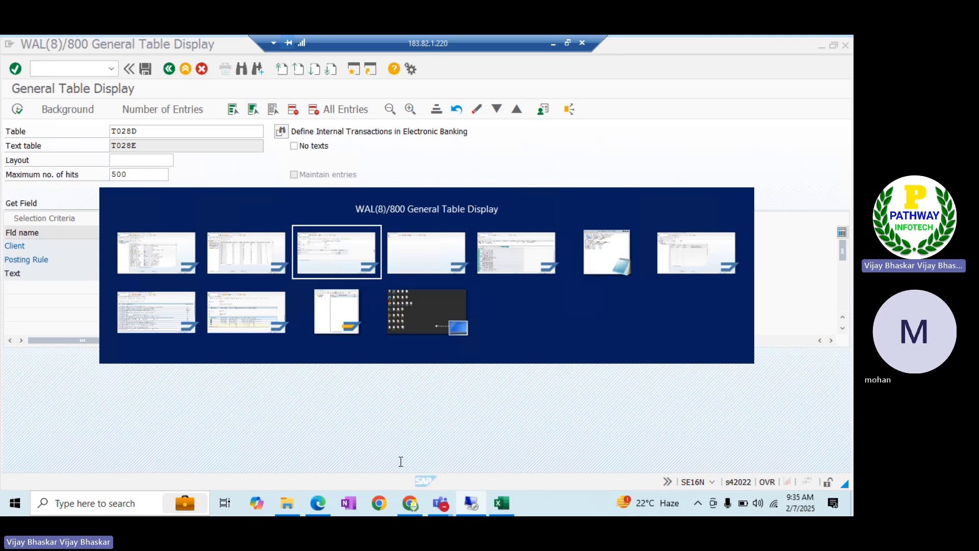
{"action": "key", "text": "Tab"}
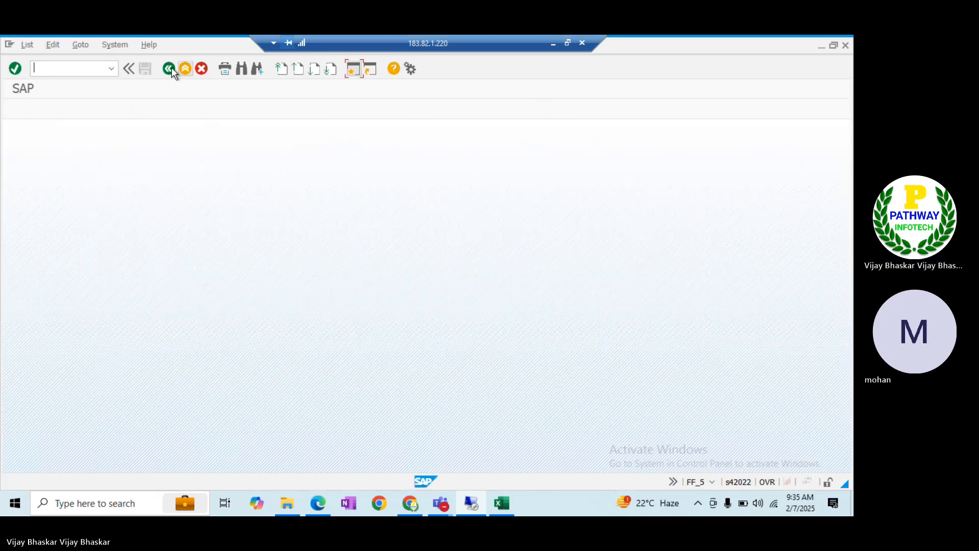
{"action": "left_click", "coordinate": [172, 67]}
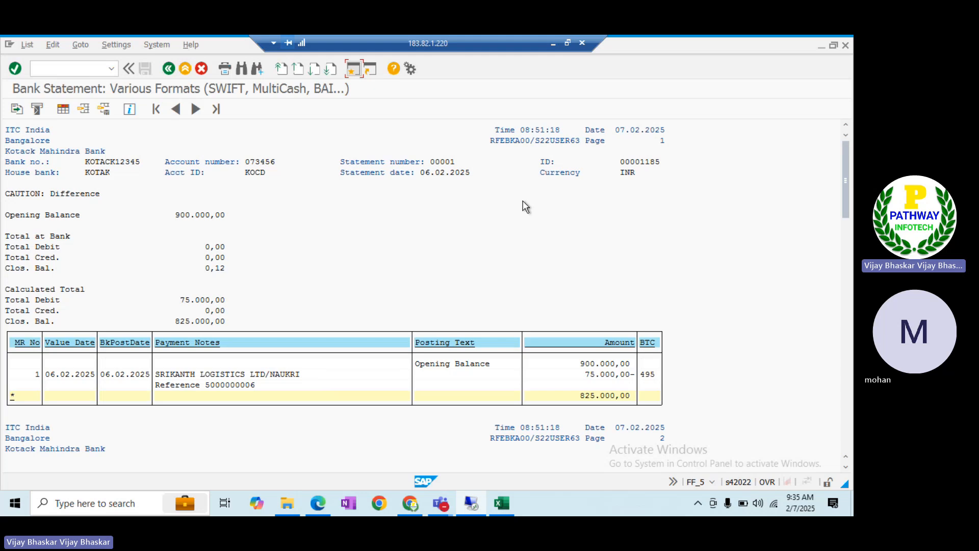
Copy statement ID 00001185, check ID 00001184 on the next page, and go to Delete Buffer
{"action": "left_click_drag", "start_coordinate": [618, 161], "coordinate": [659, 165]}
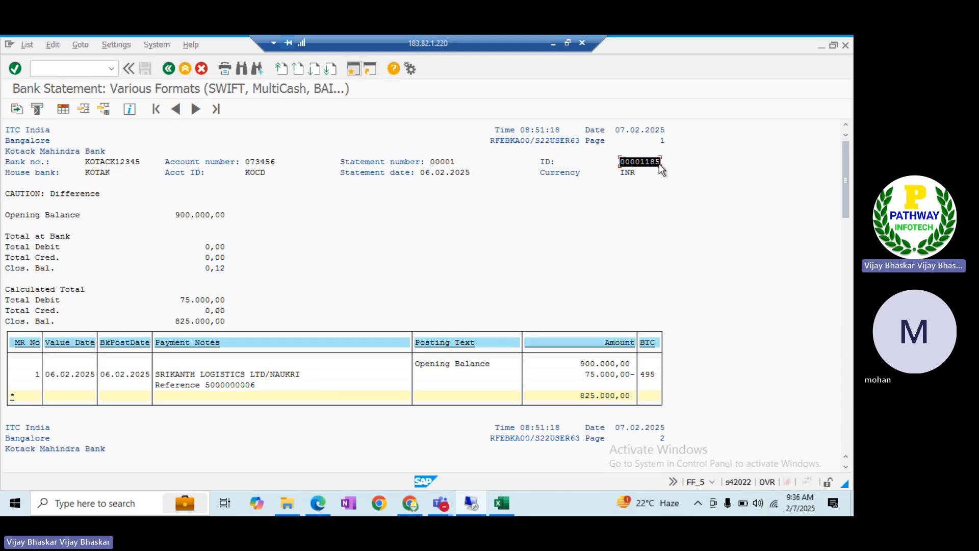
{"action": "key", "text": "ctrl+c"}
{"action": "left_click", "coordinate": [849, 426]}
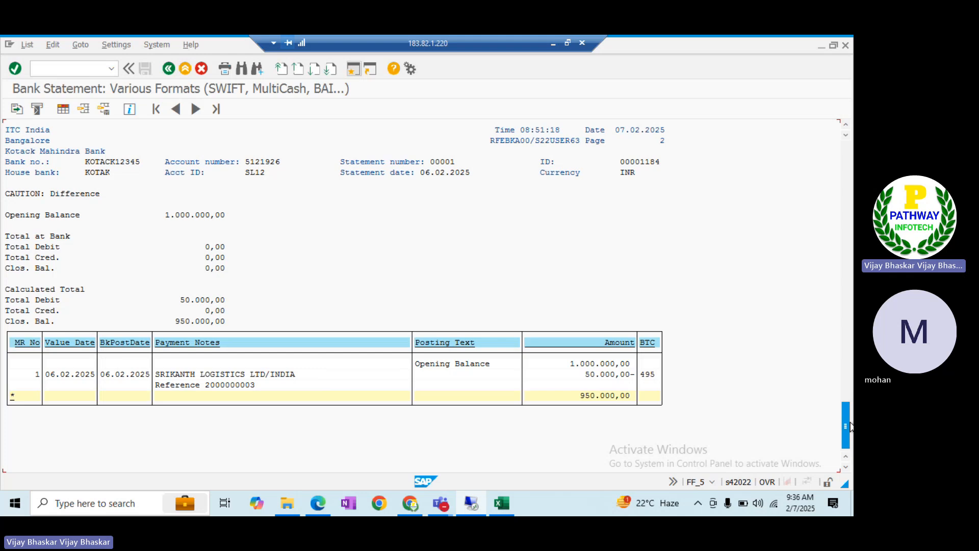
{"action": "left_click", "coordinate": [846, 163]}
{"action": "key", "text": "alt+Tab"}
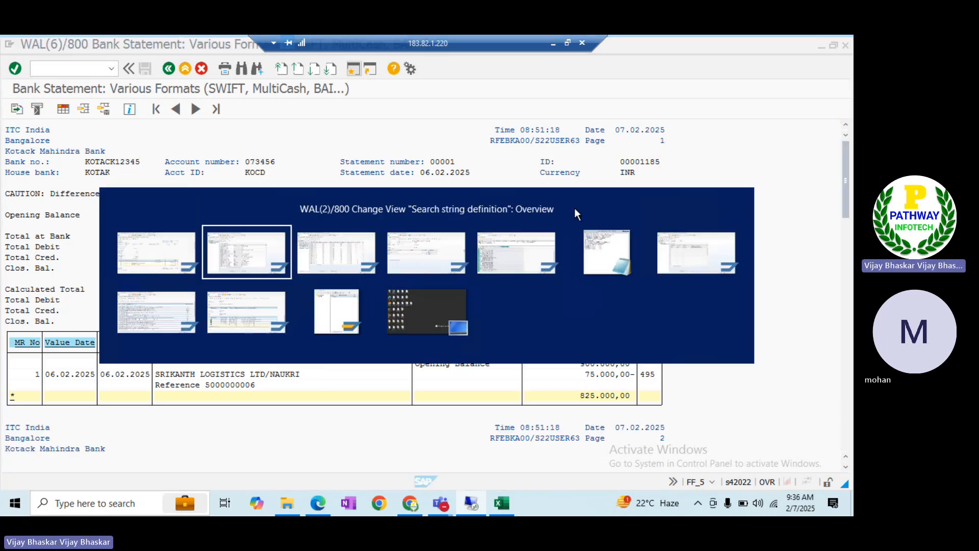
{"action": "key", "text": "alt+Tab"}
{"action": "key", "text": "alt+Tab"}
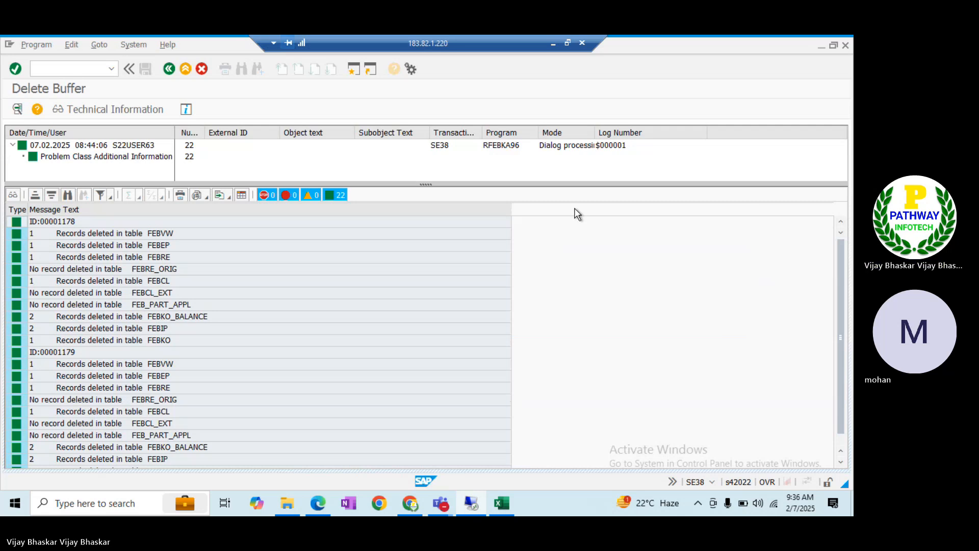
Delete buffered bank statements 00001184 to 00001185 and confirm the deletion
{"action": "key", "text": "F3"}
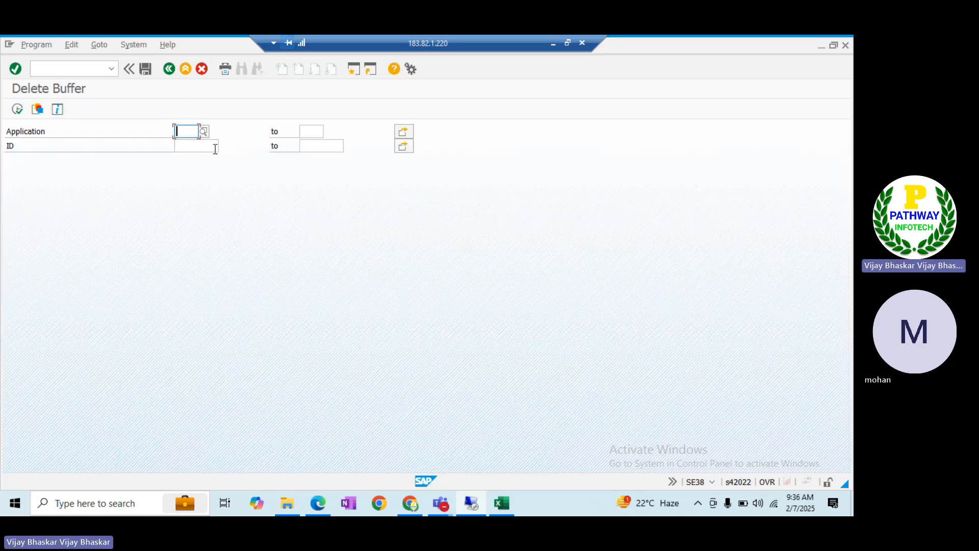
{"action": "left_click", "coordinate": [214, 146]}
{"action": "key", "text": "ctrl+v"}
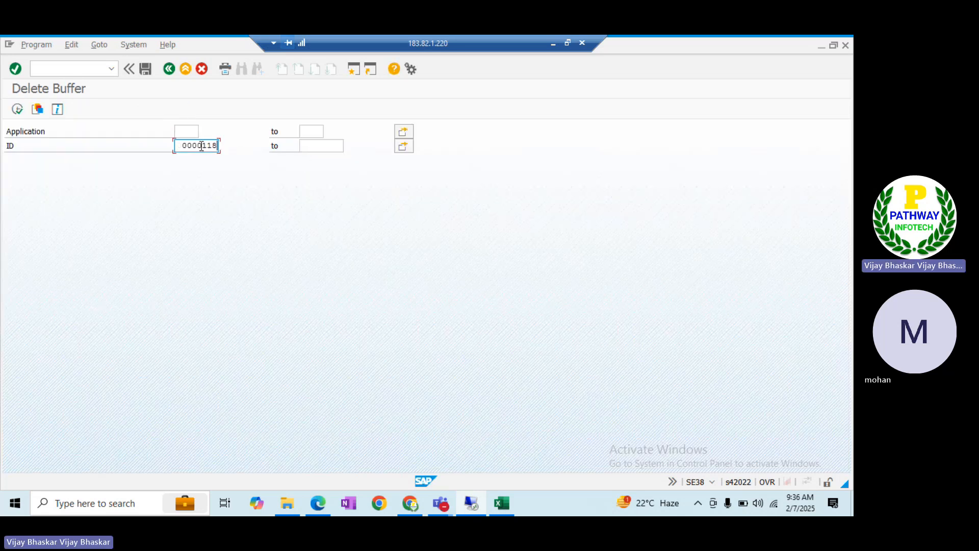
{"action": "type", "text": "4"}
{"action": "key", "text": "Tab"}
{"action": "key", "text": "ctrl+v"}
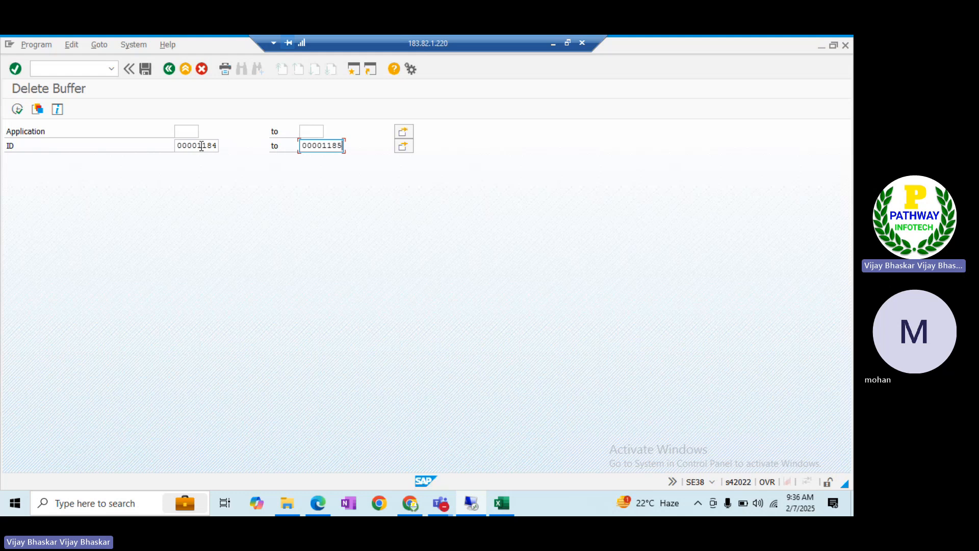
{"action": "left_click", "coordinate": [17, 109]}
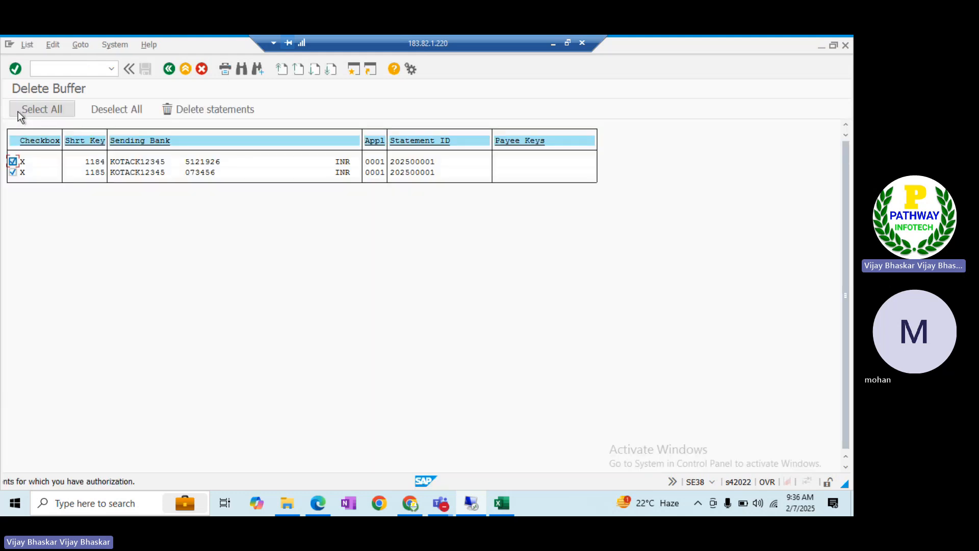
{"action": "left_click", "coordinate": [192, 111]}
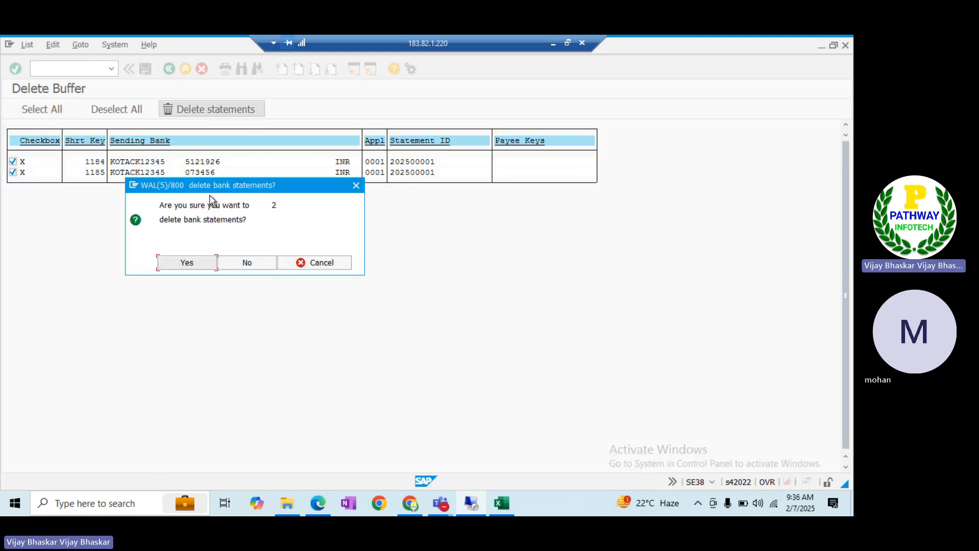
{"action": "left_click", "coordinate": [184, 263]}
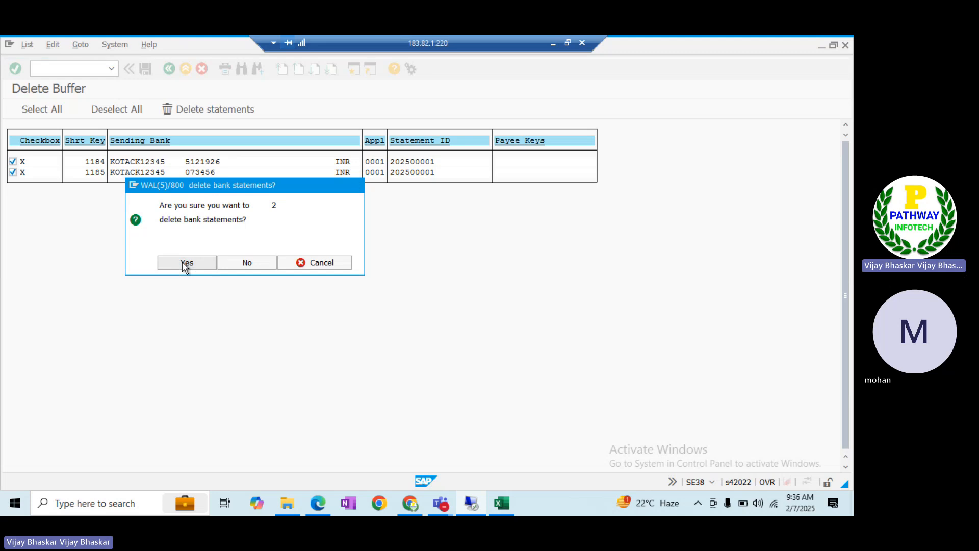
Re-import the BAI statement file, allowing file access, and review the missing NP number range errors
{"action": "key", "text": "alt+Tab"}
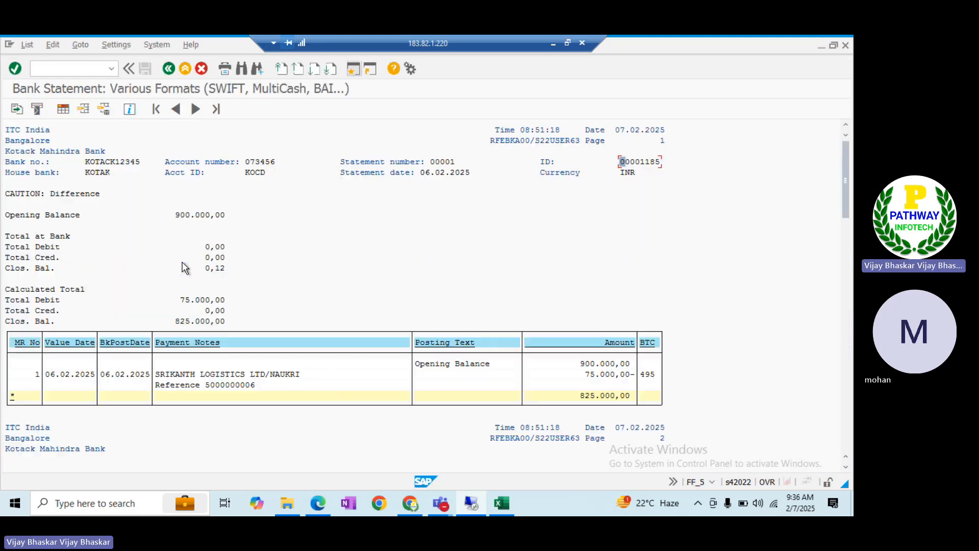
{"action": "key", "text": "F3"}
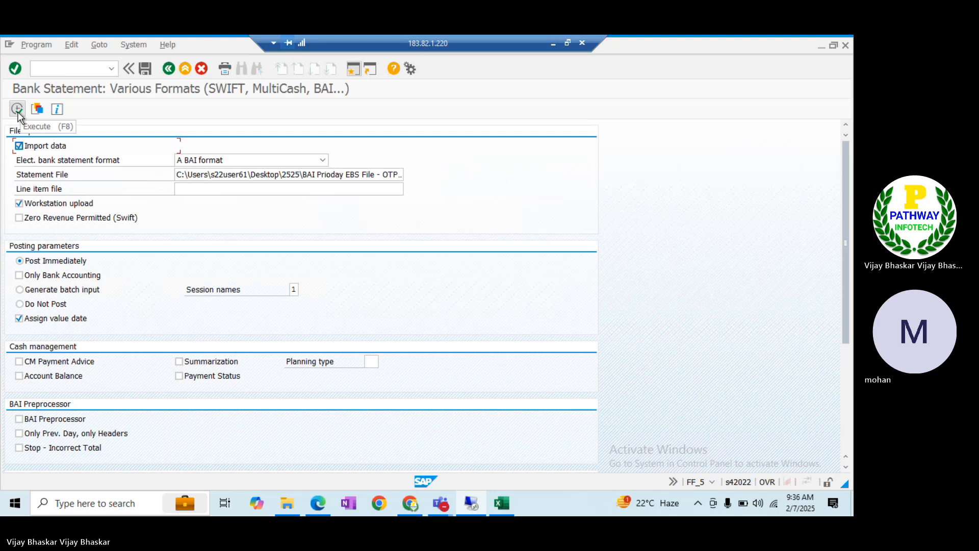
{"action": "left_click", "coordinate": [18, 113]}
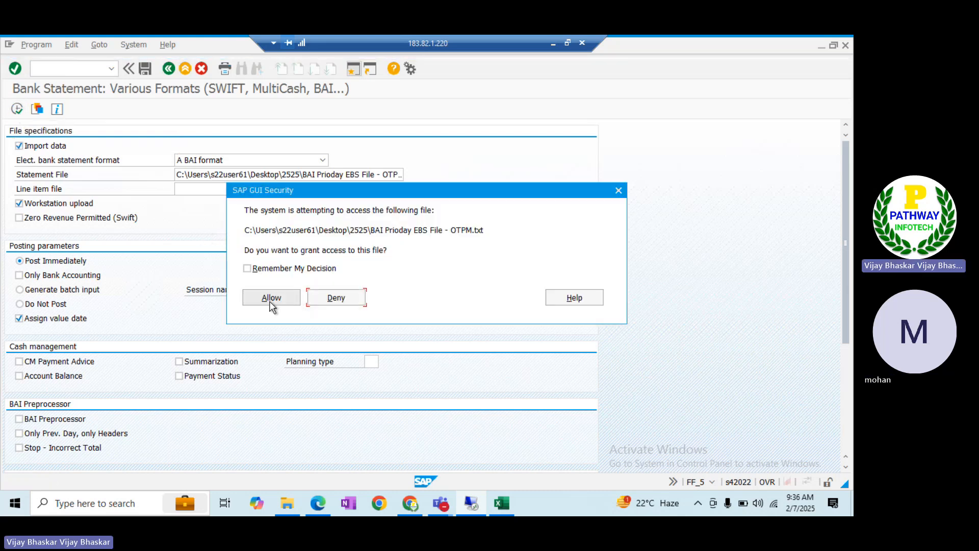
{"action": "left_click", "coordinate": [266, 298]}
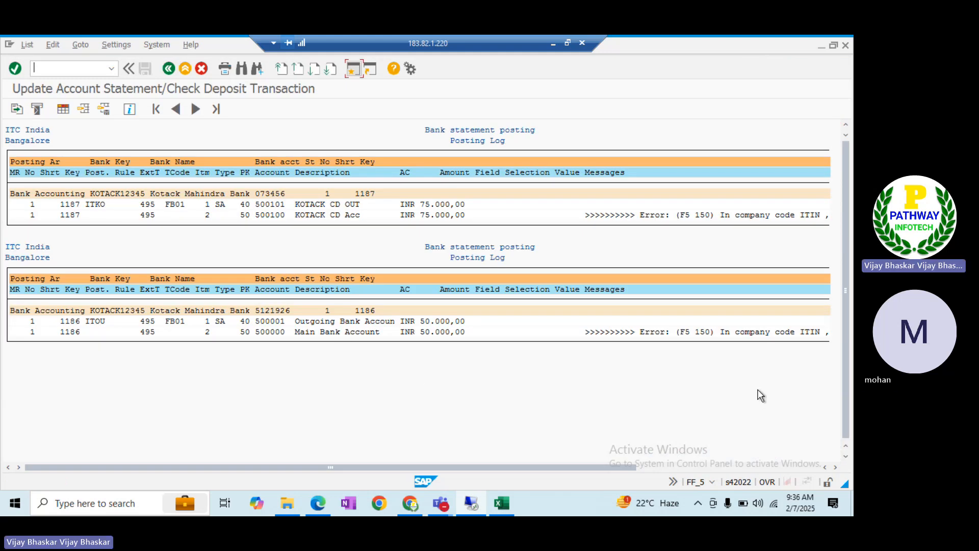
{"action": "left_click", "coordinate": [789, 467]}
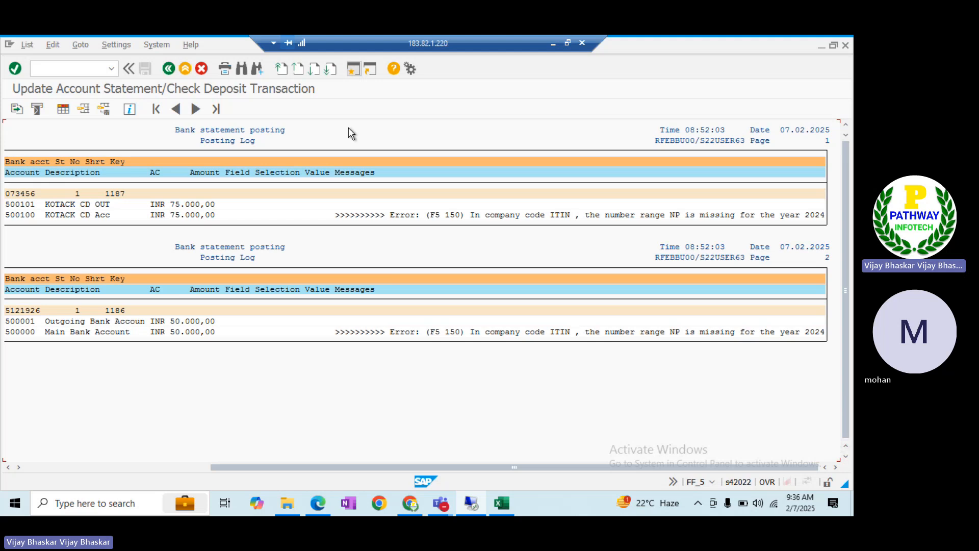
{"action": "left_click", "coordinate": [352, 69]}
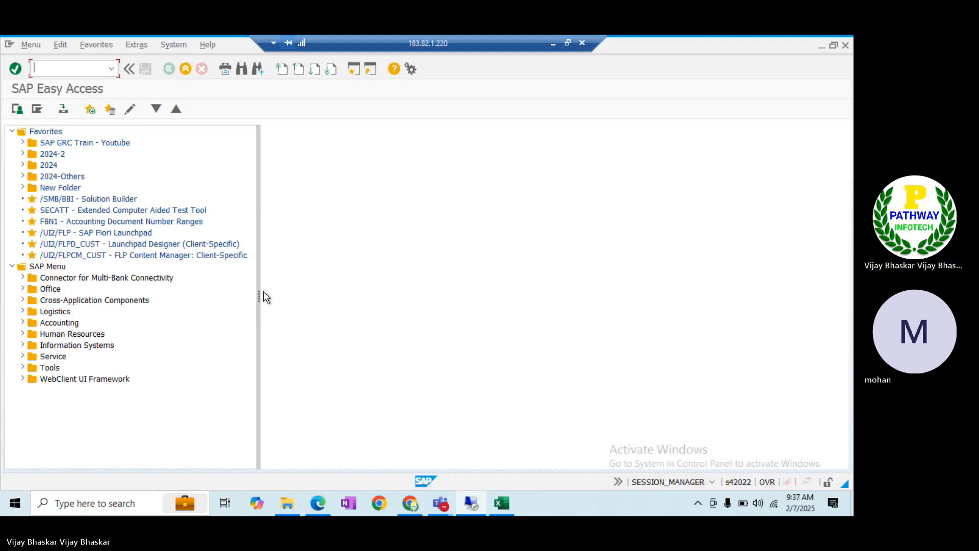
Open the OBA7 document types overview and jump to document type NP
{"action": "type", "text": "se16"}
{"action": "key", "text": "BackSpace"}
{"action": "key", "text": "BackSpace"}
{"action": "key", "text": "BackSpace"}
{"action": "key", "text": "BackSpace"}
{"action": "type", "text": "ot"}
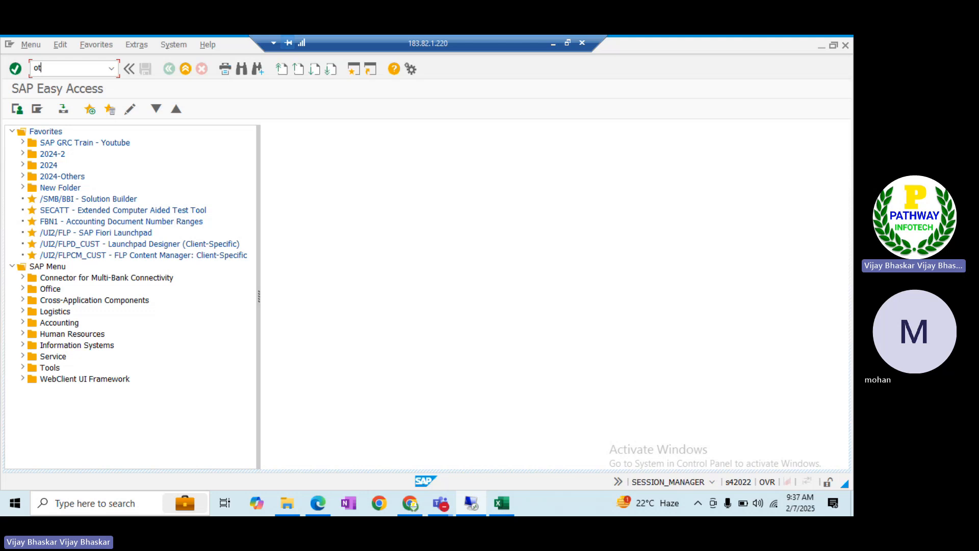
{"action": "key", "text": "BackSpace"}
{"action": "type", "text": "baq"}
{"action": "key", "text": "BackSpace"}
{"action": "type", "text": "7"}
{"action": "key", "text": "Return"}
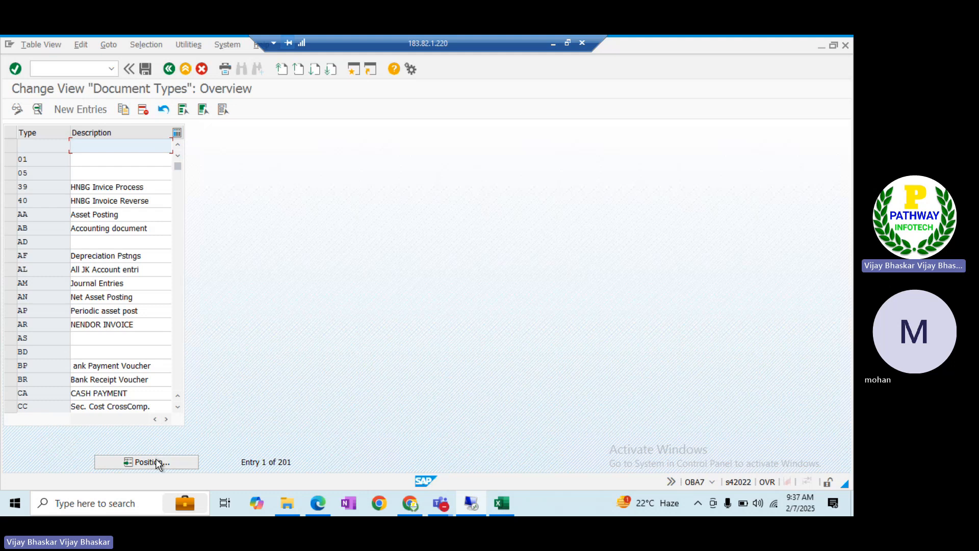
{"action": "left_click", "coordinate": [155, 461]}
{"action": "type", "text": "NP"}
{"action": "key", "text": "Return"}
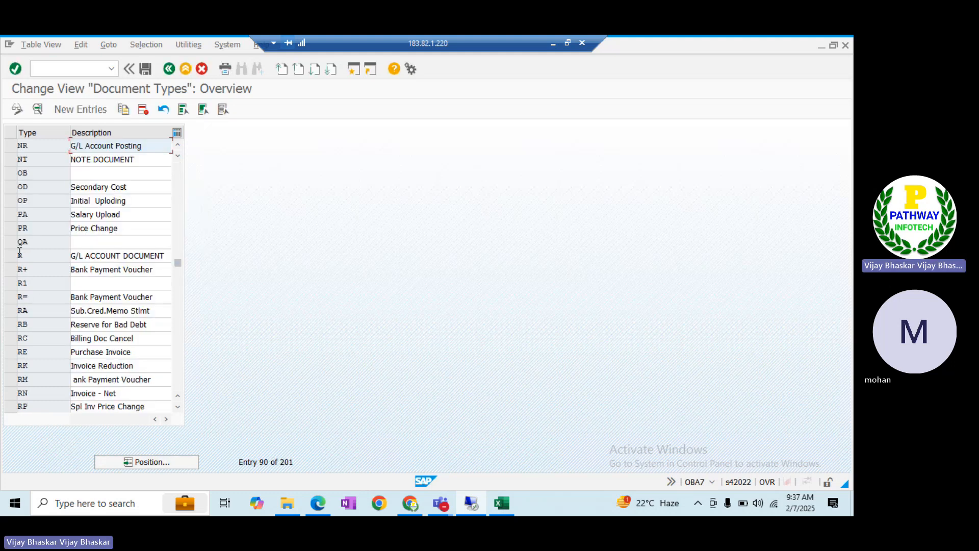
Compare the posting log with the document types and view NR's details (number range 52)
{"action": "key", "text": "alt+Tab"}
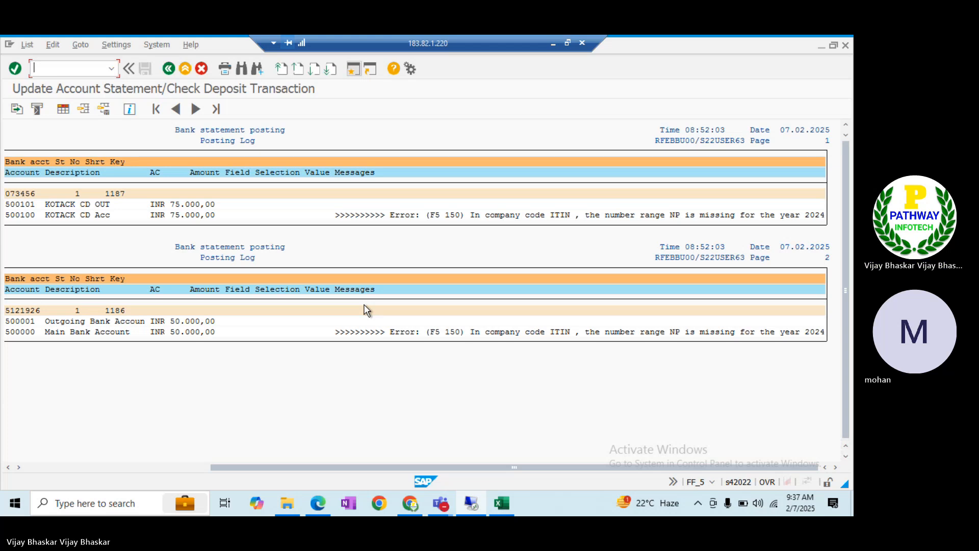
{"action": "key", "text": "alt+Tab"}
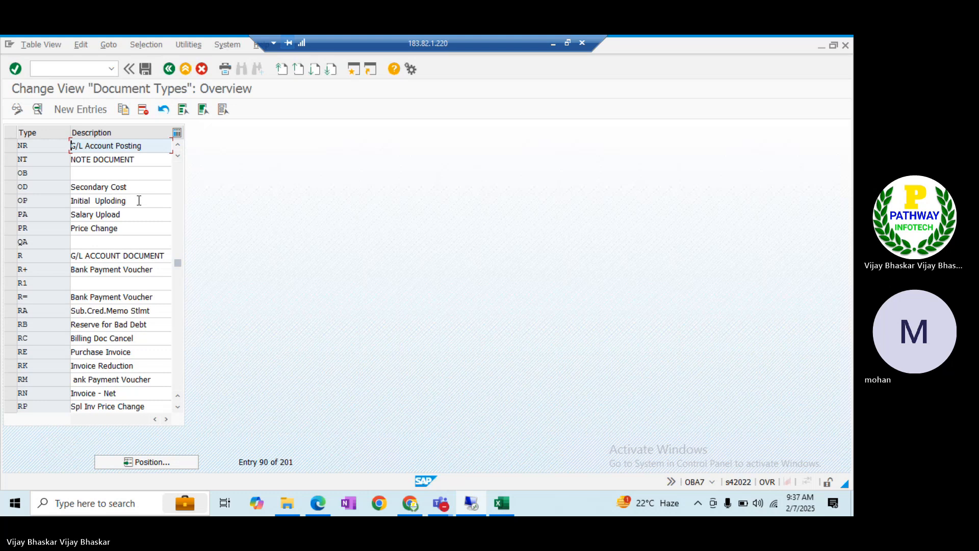
{"action": "key", "text": "alt+Tab"}
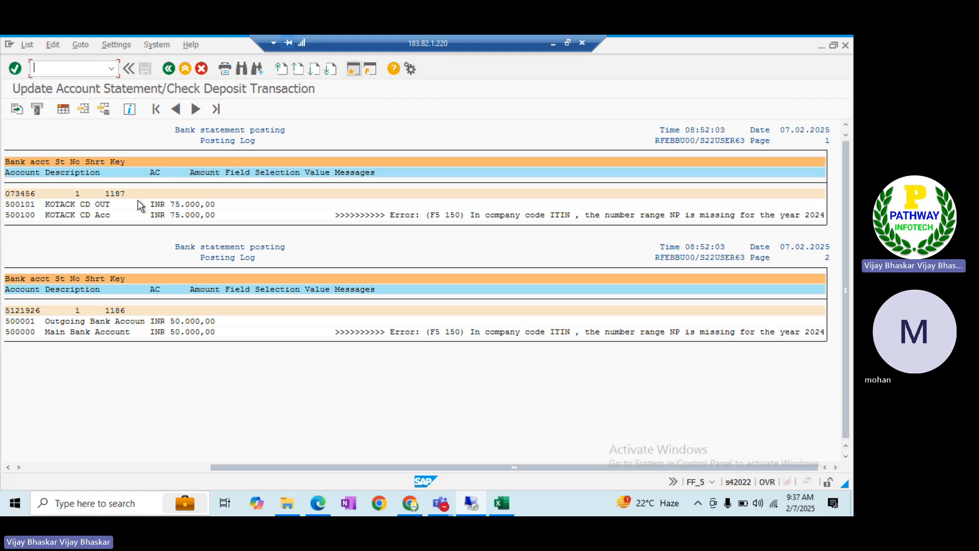
{"action": "key", "text": "alt+Tab"}
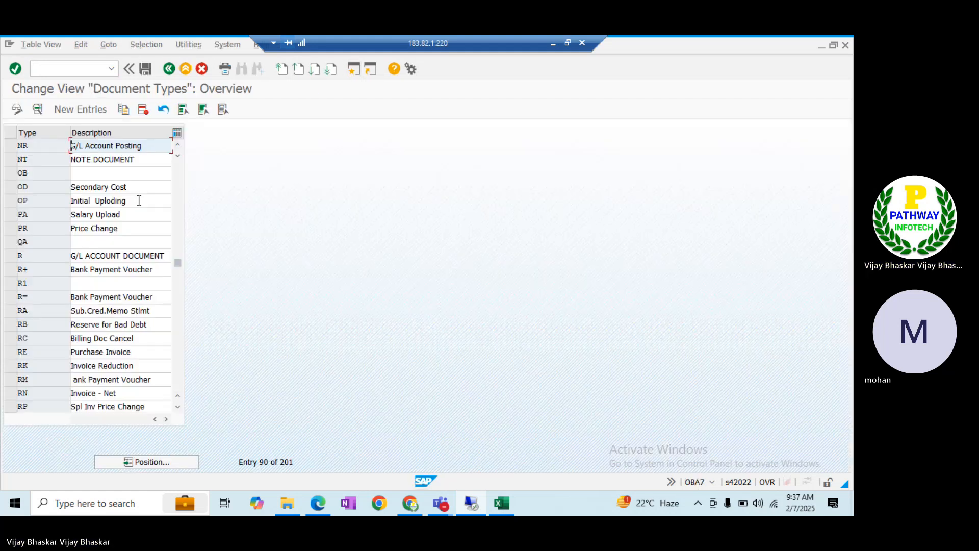
{"action": "double_click", "coordinate": [29, 146]}
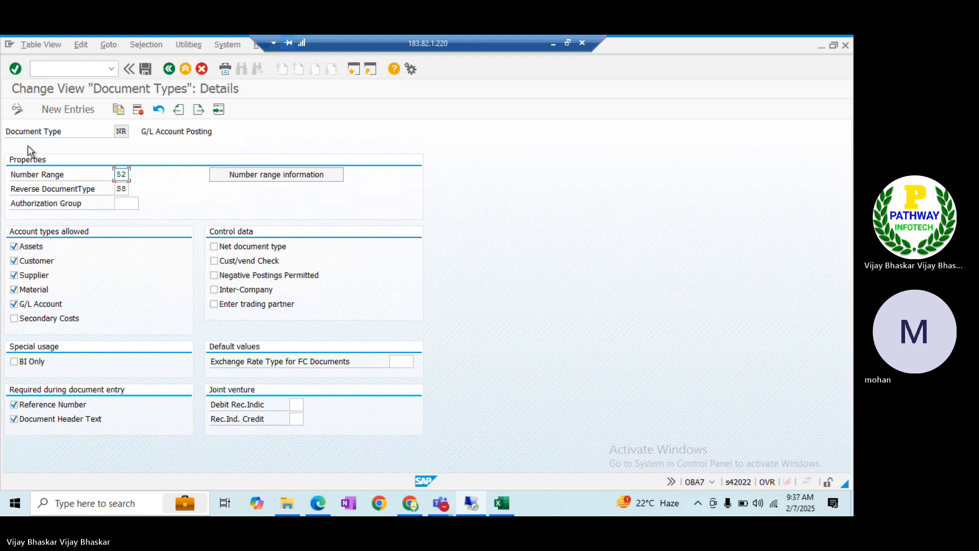
{"action": "key", "text": "F3"}
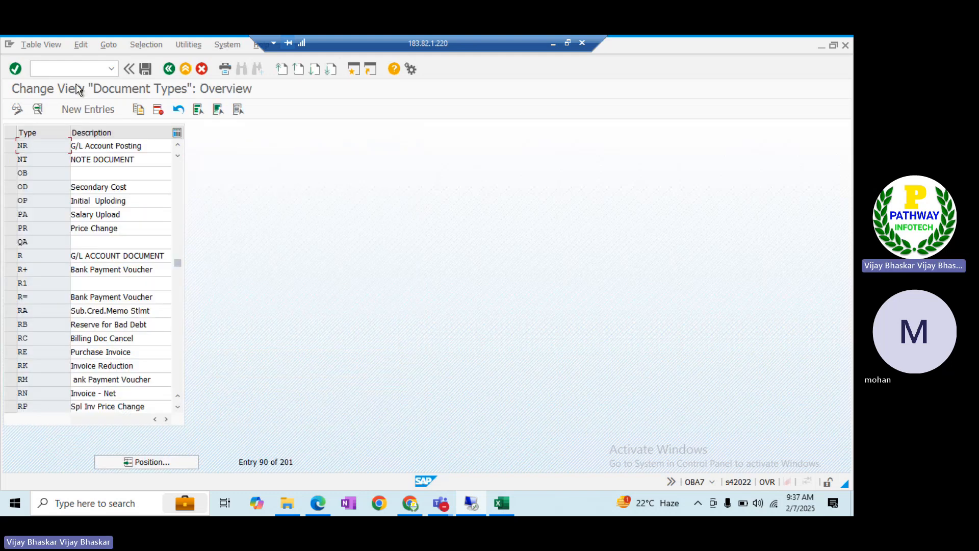
Open accounting document number range maintenance with /nFBN1
{"action": "left_click", "coordinate": [68, 72]}
{"action": "type", "text": "/nfbn1"}
{"action": "key", "text": "Return"}
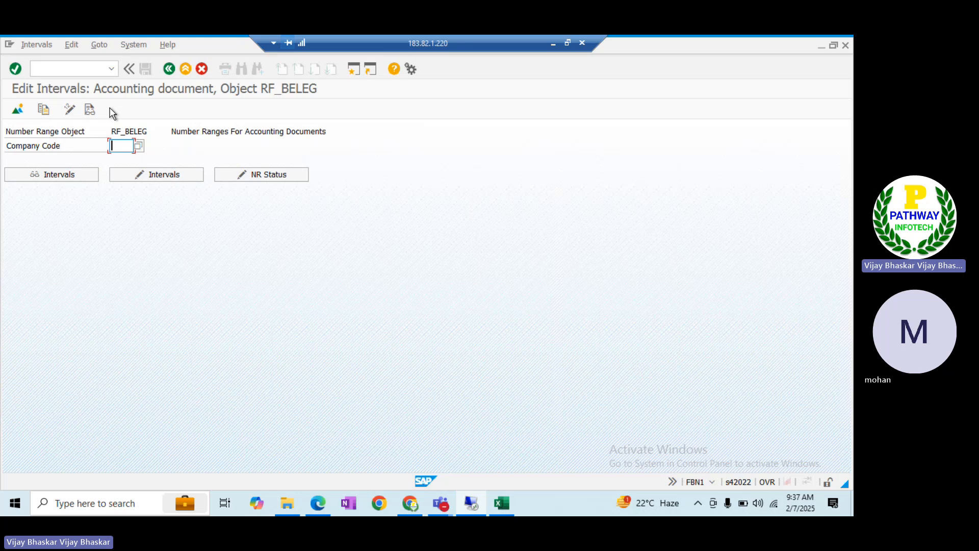
Open the editable number range intervals for company code ITIN
{"action": "type", "text": "ITIN"}
{"action": "key", "text": "Tab"}
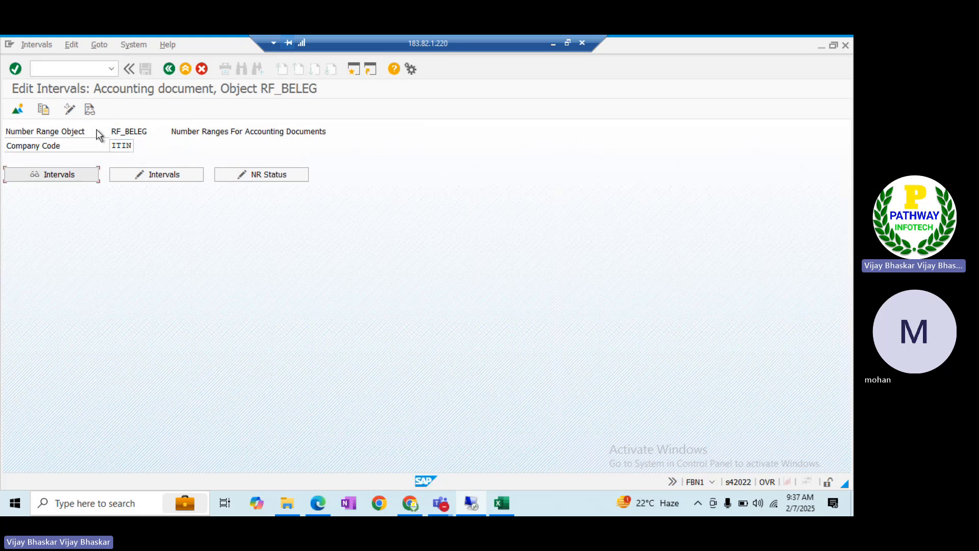
{"action": "left_click", "coordinate": [173, 175]}
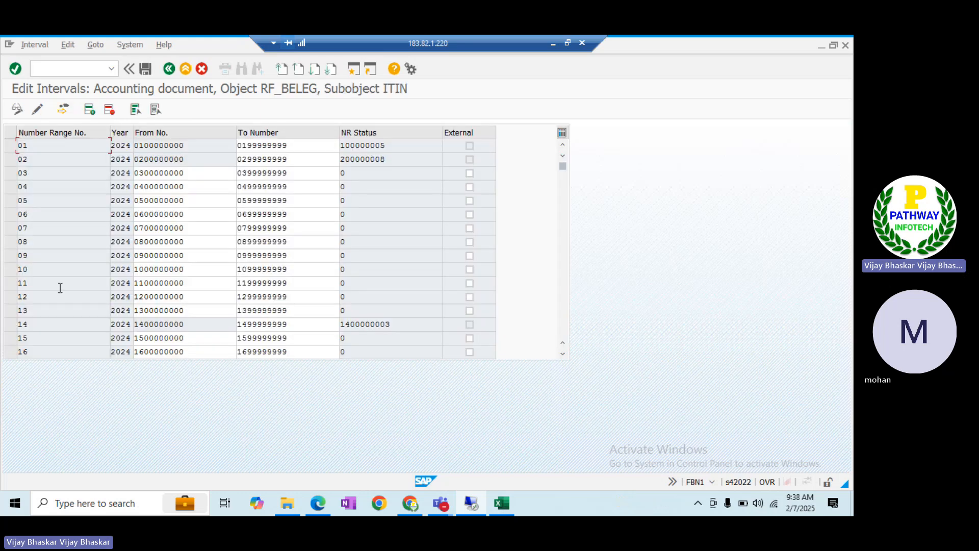
{"action": "double_click", "coordinate": [41, 309]}
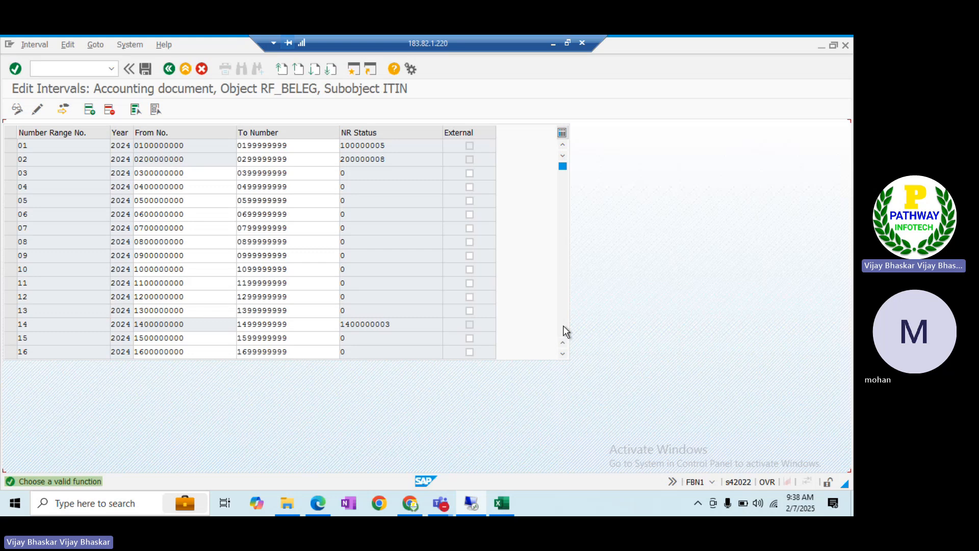
{"action": "scroll", "coordinate": [564, 332], "scroll_direction": "down", "scroll_amount": 10}
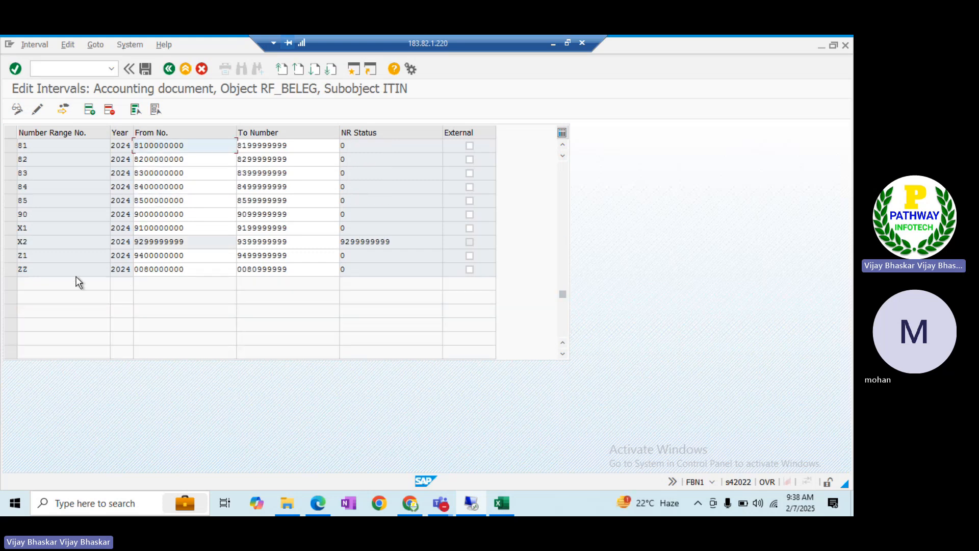
{"action": "left_click", "coordinate": [34, 44]}
{"action": "left_click", "coordinate": [48, 129]}
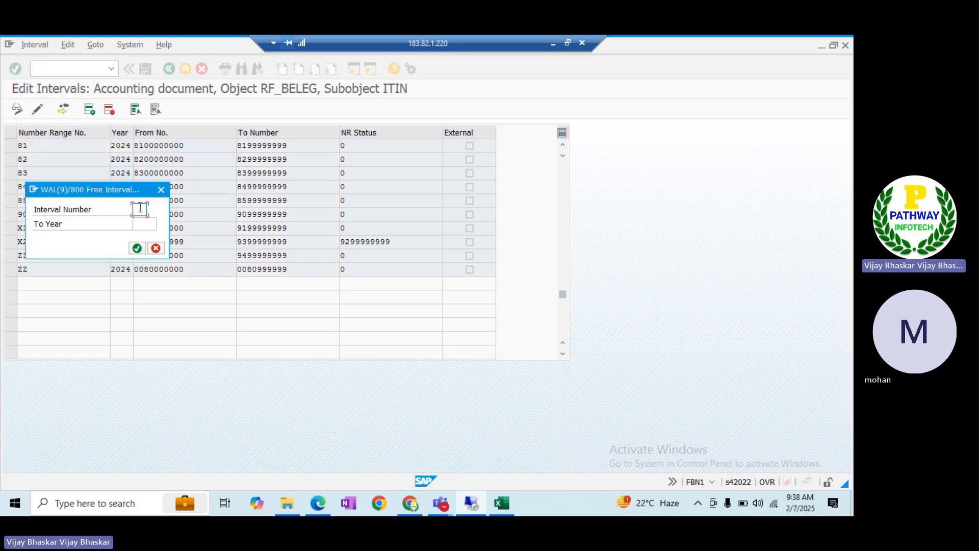
{"action": "type", "text": "NE"}
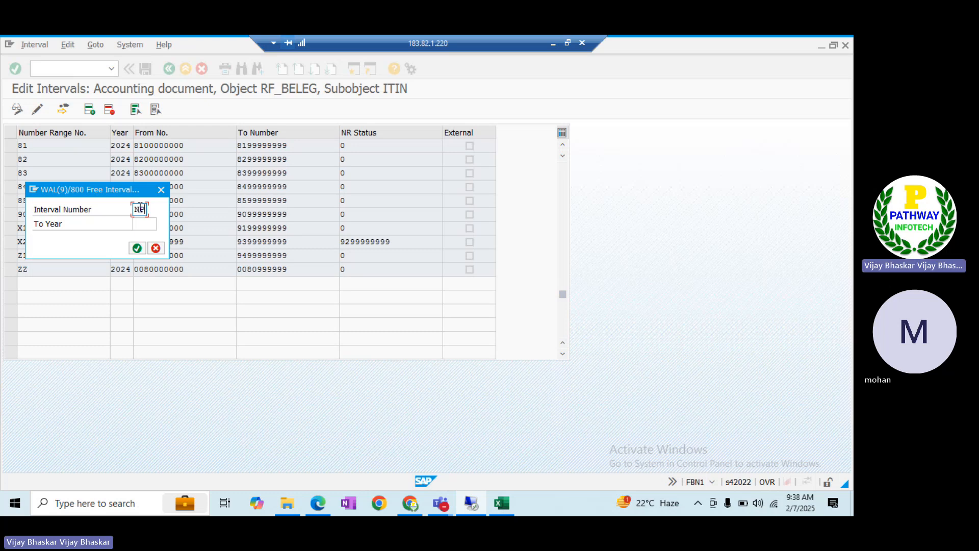
{"action": "key", "text": "Tab"}
{"action": "type", "text": "2024"}
{"action": "left_click", "coordinate": [137, 248]}
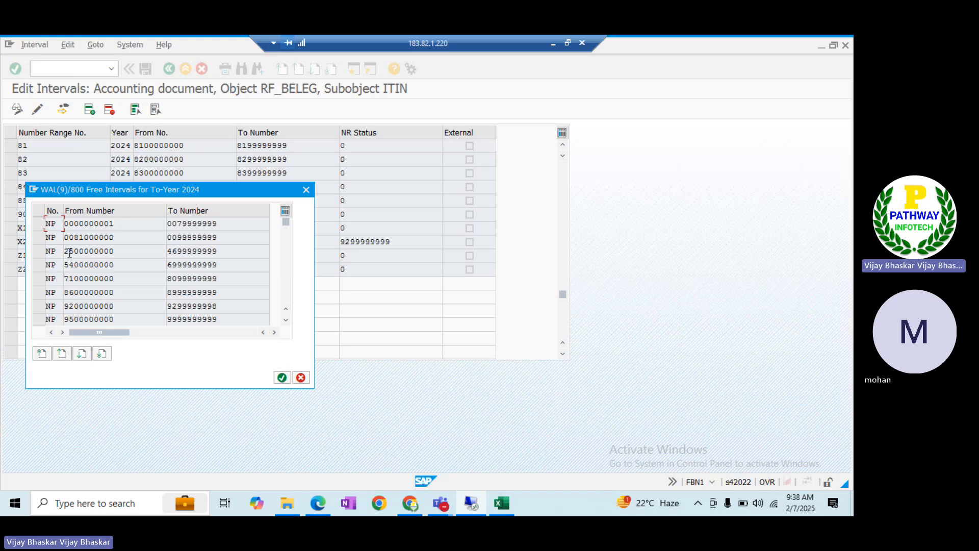
{"action": "left_click", "coordinate": [40, 224]}
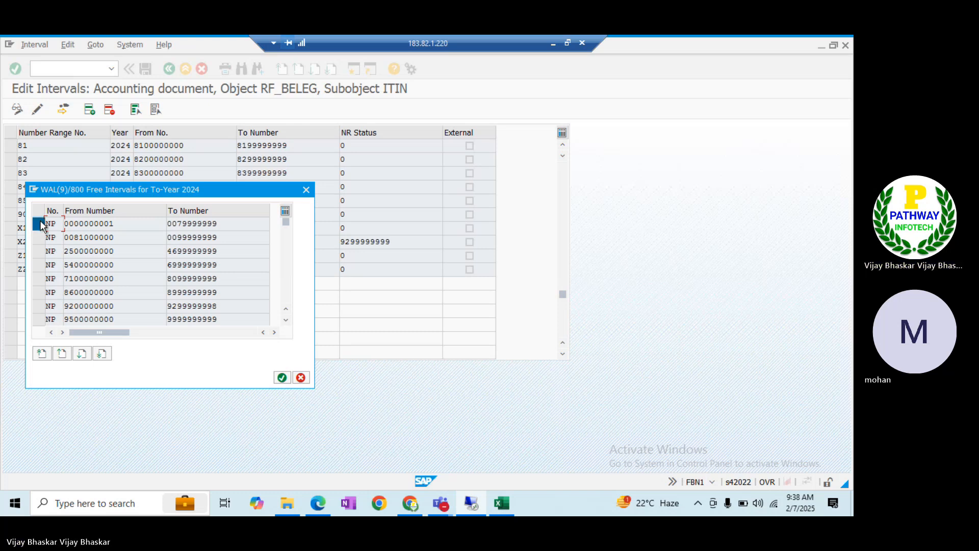
{"action": "left_click", "coordinate": [283, 377]}
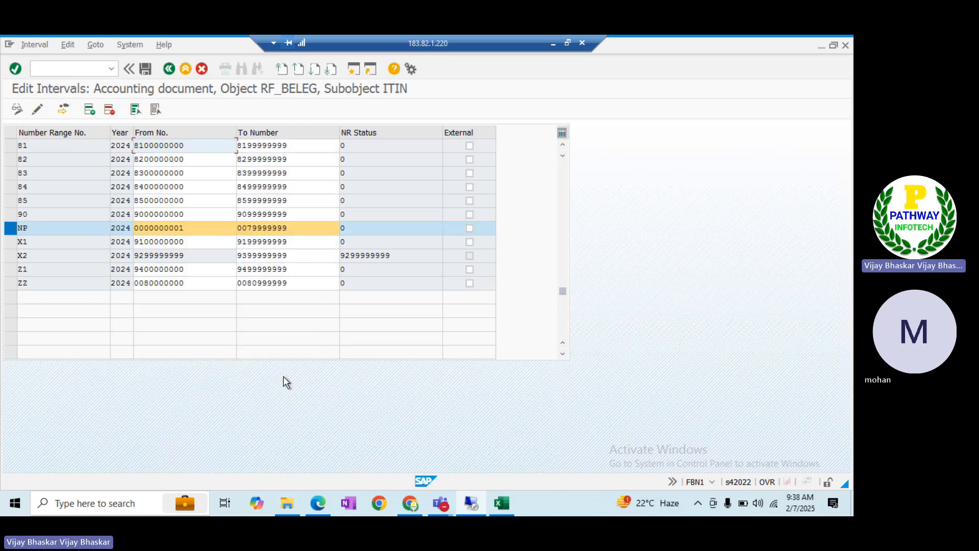
{"action": "left_click", "coordinate": [145, 68]}
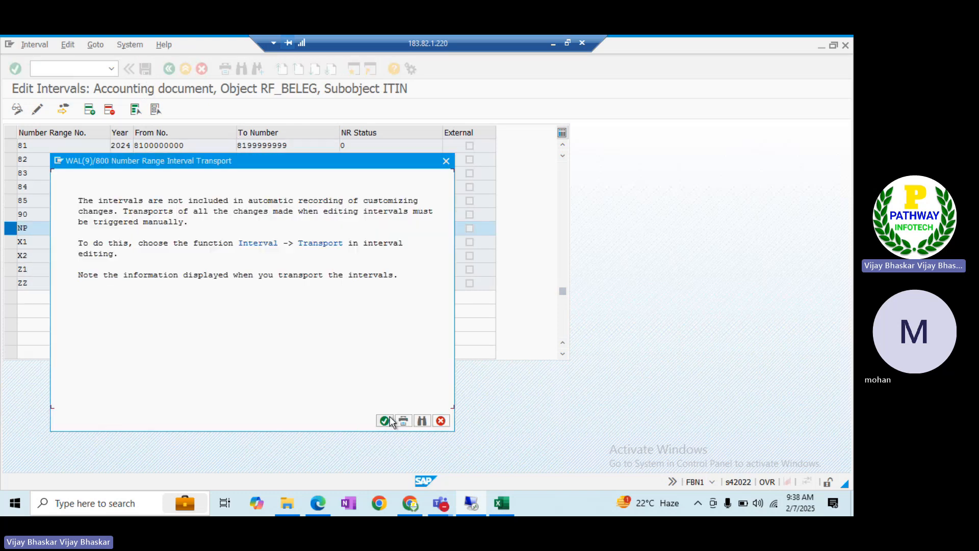
{"action": "left_click", "coordinate": [385, 420]}
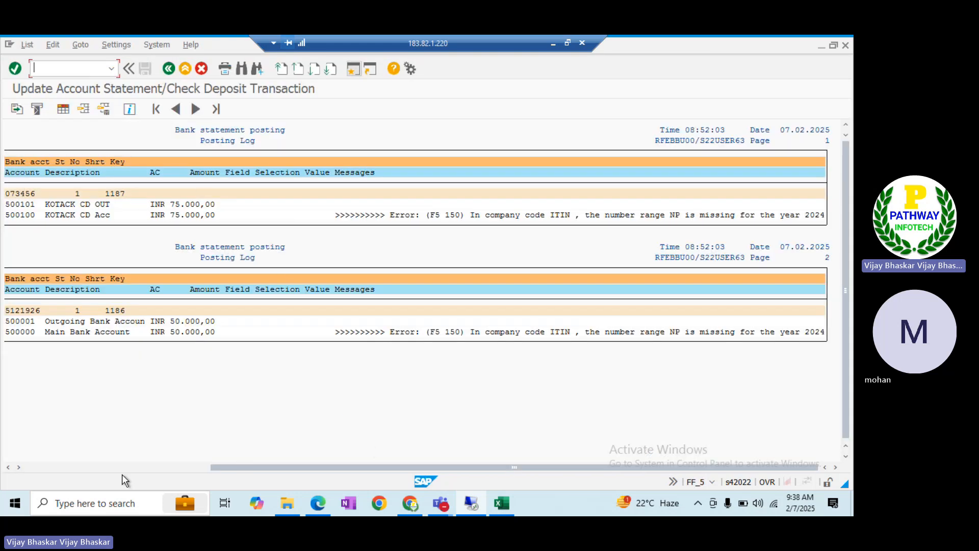
Note short key 1187 in the posting log and go to the Delete Buffer screen
{"action": "left_click", "coordinate": [84, 469]}
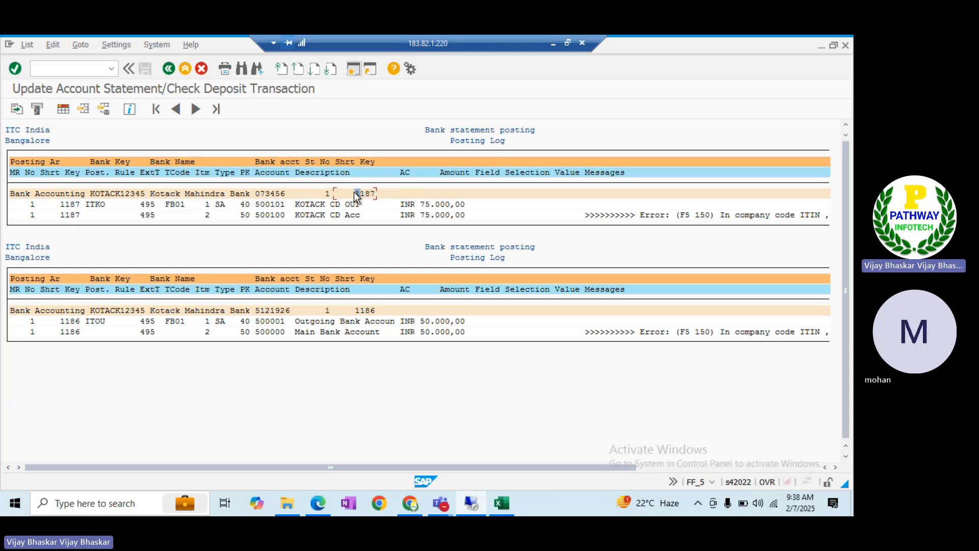
{"action": "left_click_drag", "start_coordinate": [354, 191], "coordinate": [364, 194]}
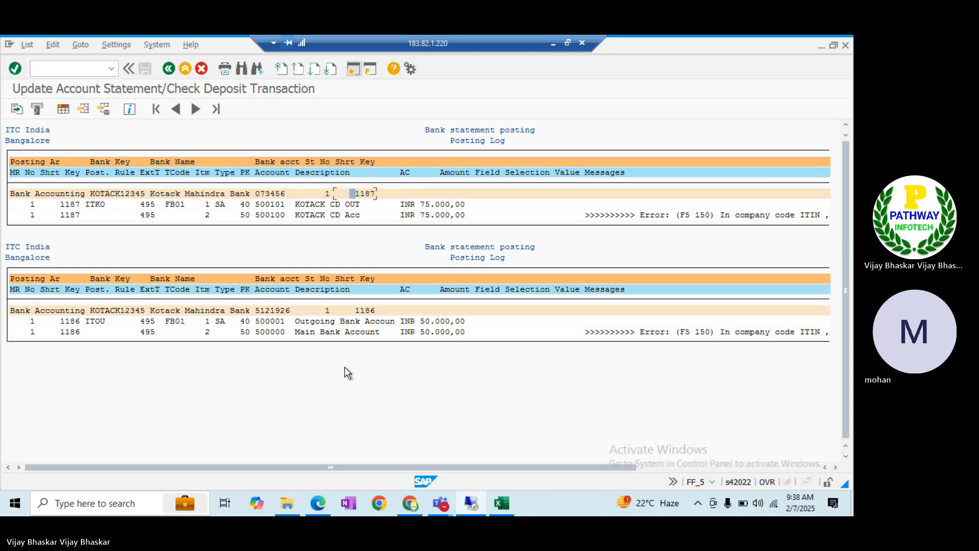
{"action": "key", "text": "alt+Tab"}
{"action": "key", "text": "alt+Tab"}
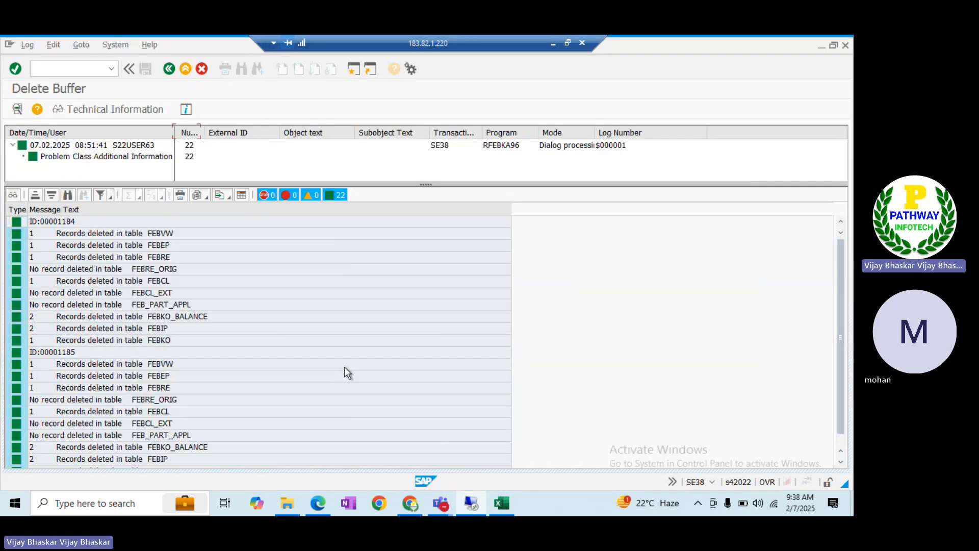
{"action": "key", "text": "F3"}
Delete buffered statements 1186 to 1187, confirm Yes, and return to the posting log
{"action": "left_click", "coordinate": [218, 145]}
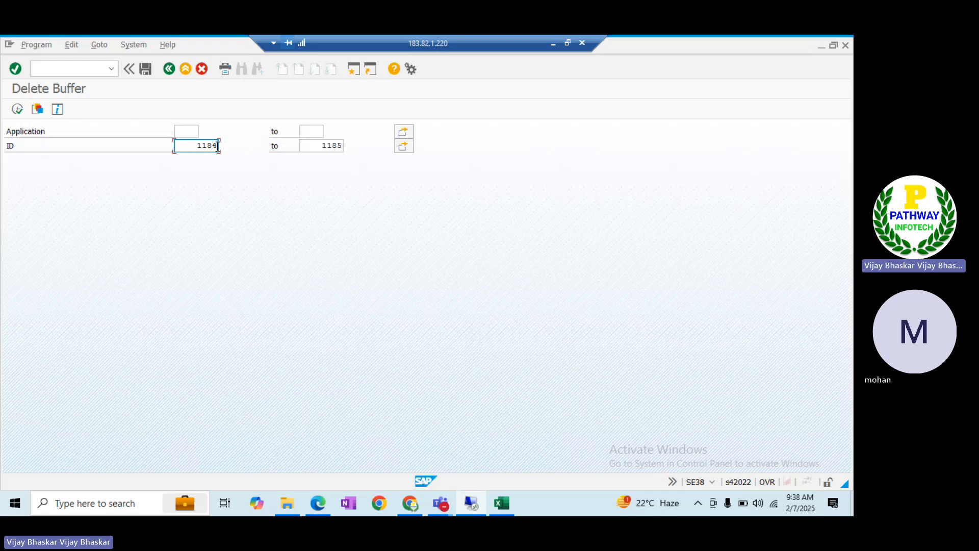
{"action": "key", "text": "BackSpace"}
{"action": "type", "text": "6"}
{"action": "key", "text": "Tab"}
{"action": "key", "text": "Right"}
{"action": "key", "text": "Right"}
{"action": "key", "text": "Right"}
{"action": "key", "text": "Right"}
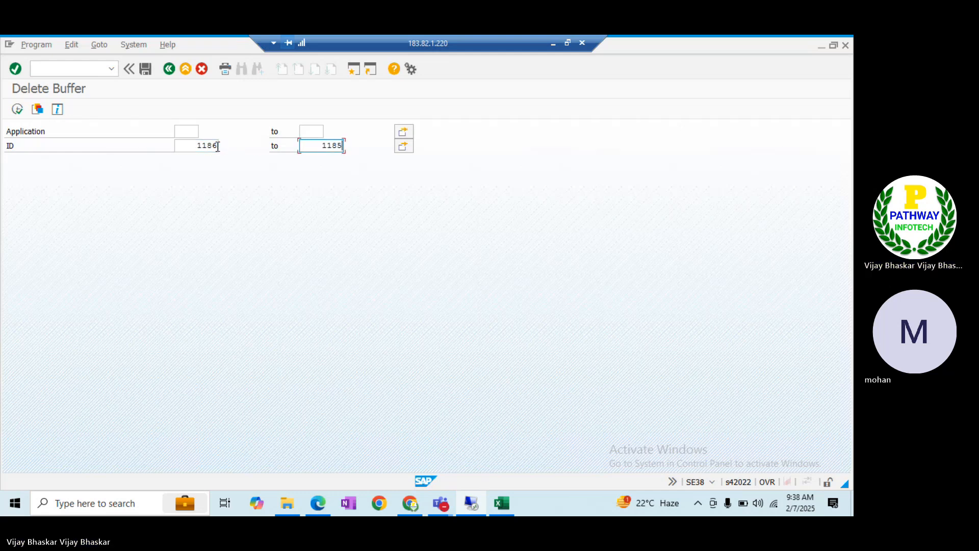
{"action": "key", "text": "BackSpace"}
{"action": "type", "text": "7"}
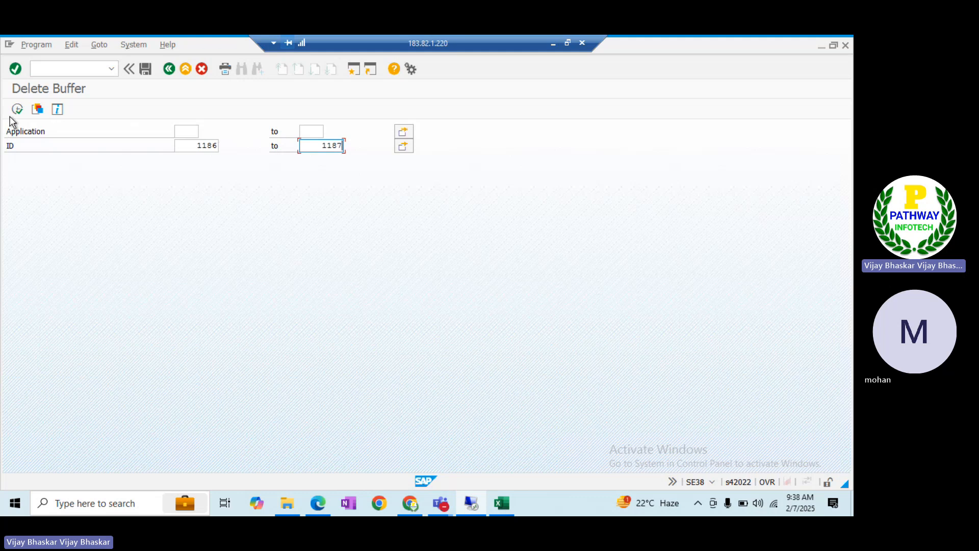
{"action": "left_click", "coordinate": [16, 109]}
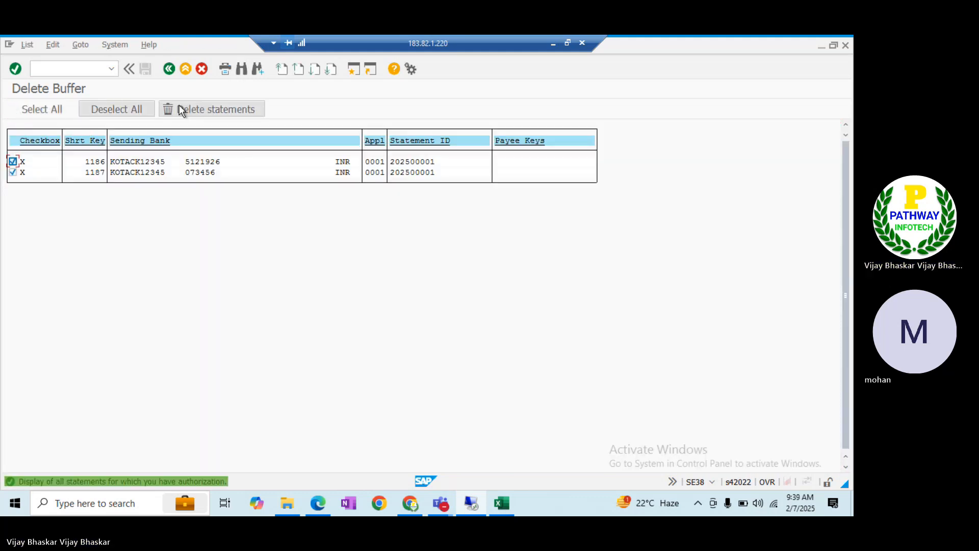
{"action": "left_click", "coordinate": [191, 107]}
{"action": "left_click", "coordinate": [188, 263]}
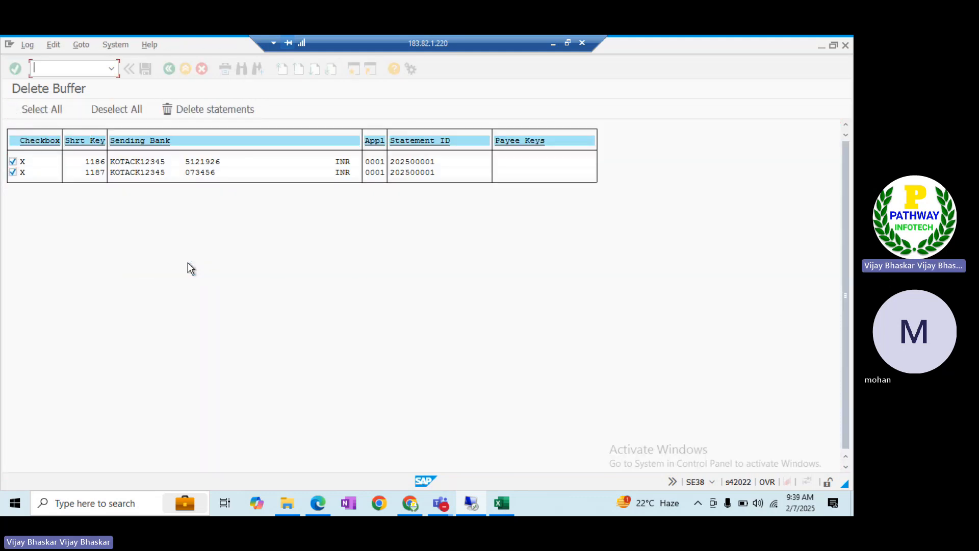
{"action": "key", "text": "alt+Tab"}
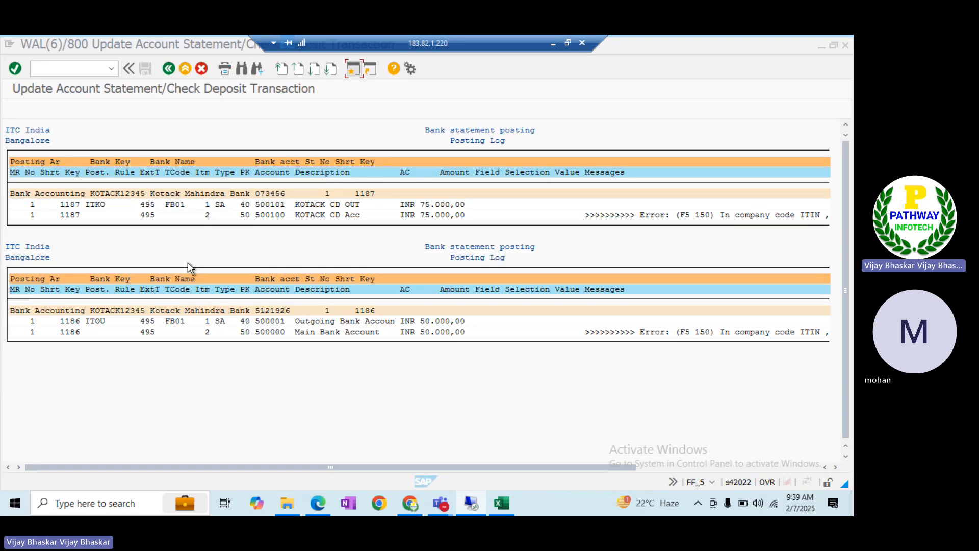
Re-run the FF_5 import, allowing file access, and check posting rule ITKO in the log
{"action": "left_click", "coordinate": [168, 68]}
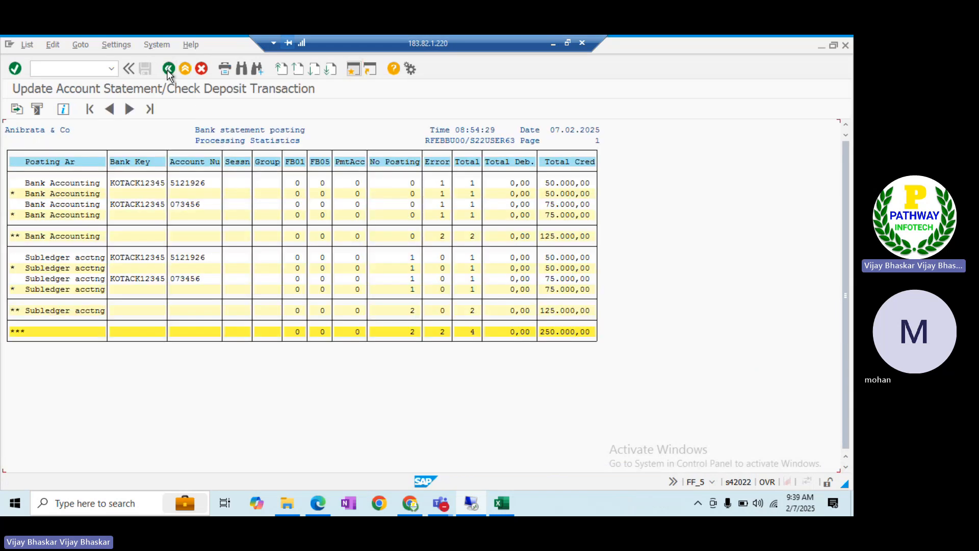
{"action": "left_click", "coordinate": [167, 69]}
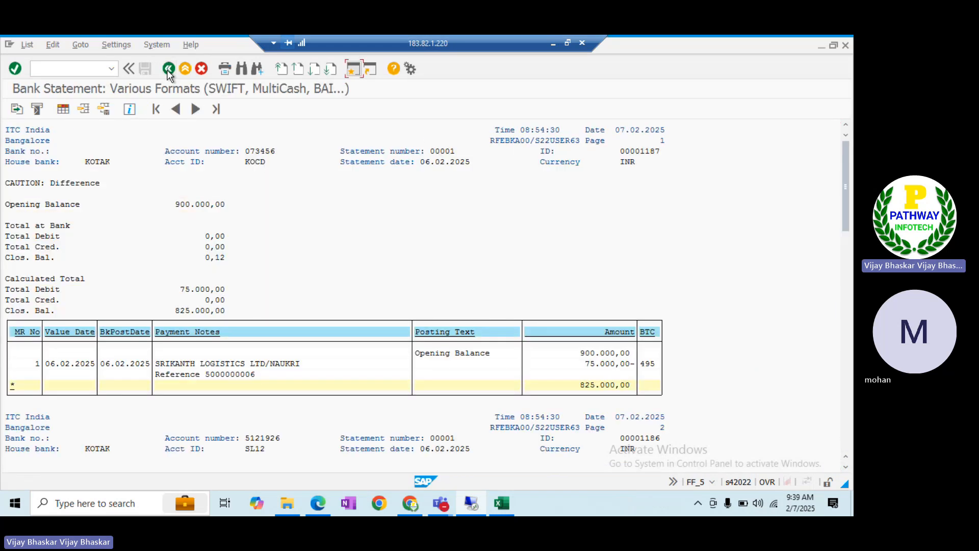
{"action": "left_click", "coordinate": [169, 69]}
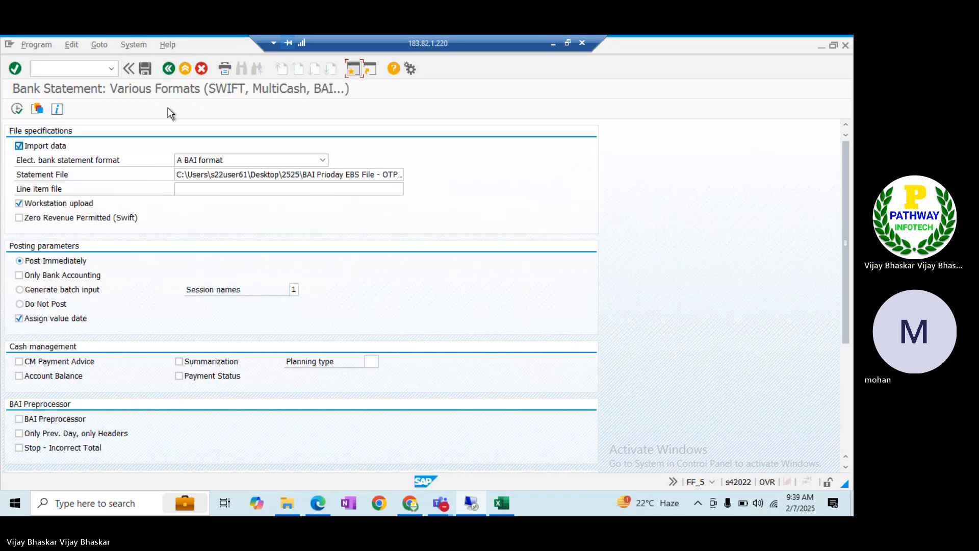
{"action": "left_click", "coordinate": [17, 109]}
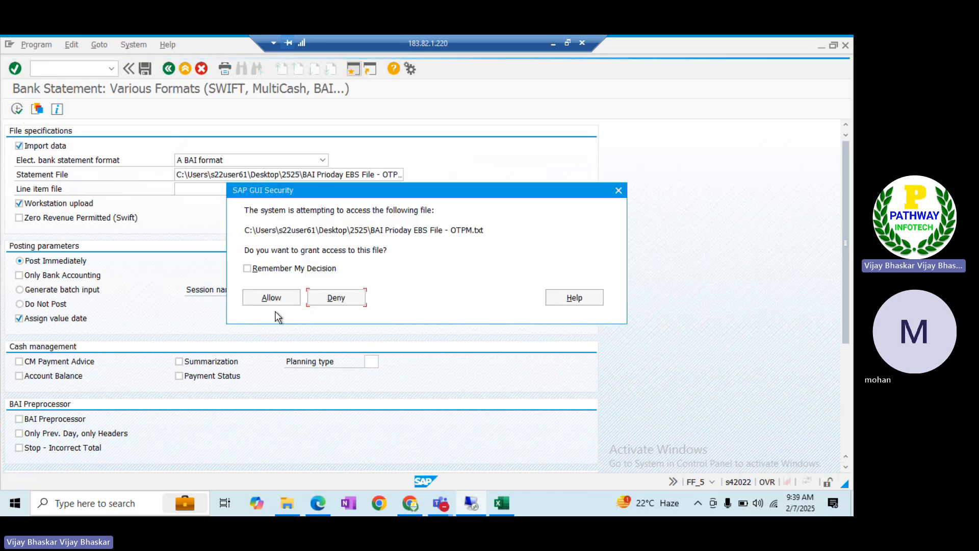
{"action": "left_click", "coordinate": [266, 298]}
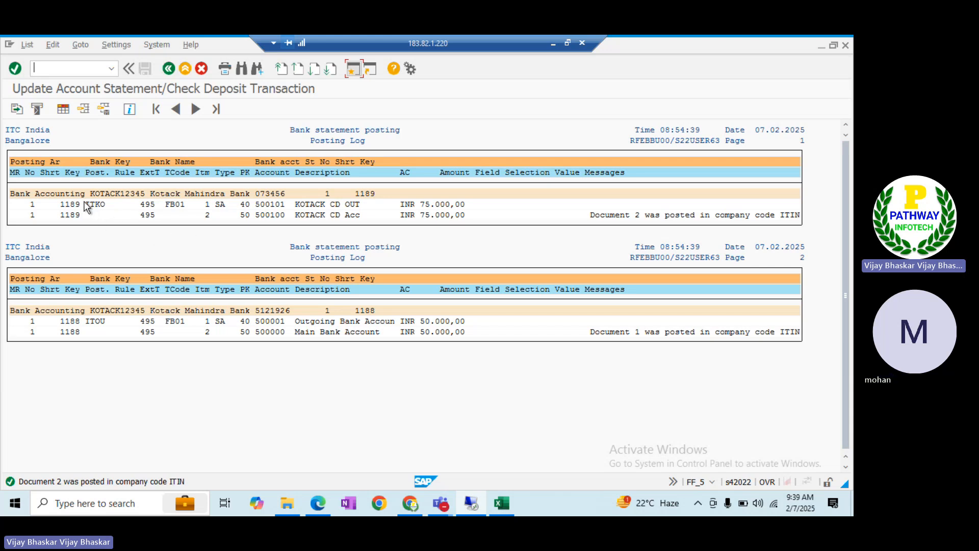
{"action": "left_click_drag", "start_coordinate": [85, 206], "coordinate": [101, 209]}
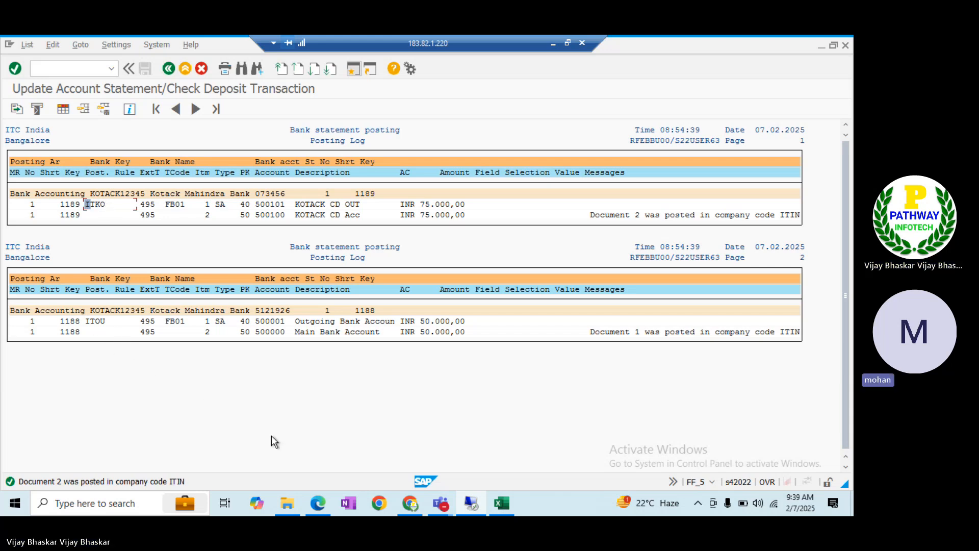
{"action": "key", "text": "alt+Tab"}
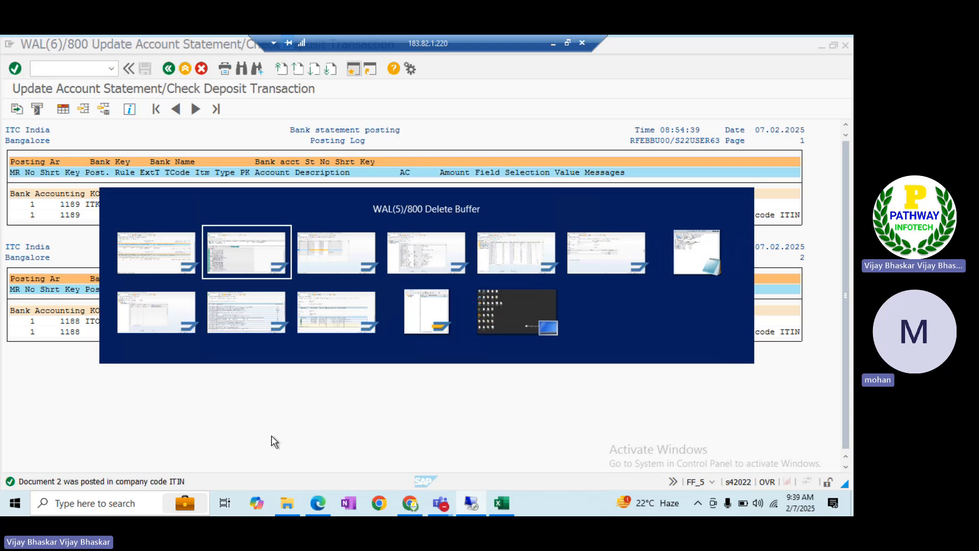
Switch to the search string definition and open the Search string use overview
{"action": "key", "text": "alt+Tab"}
{"action": "key", "text": "alt+Tab"}
{"action": "key", "text": "alt+Tab"}
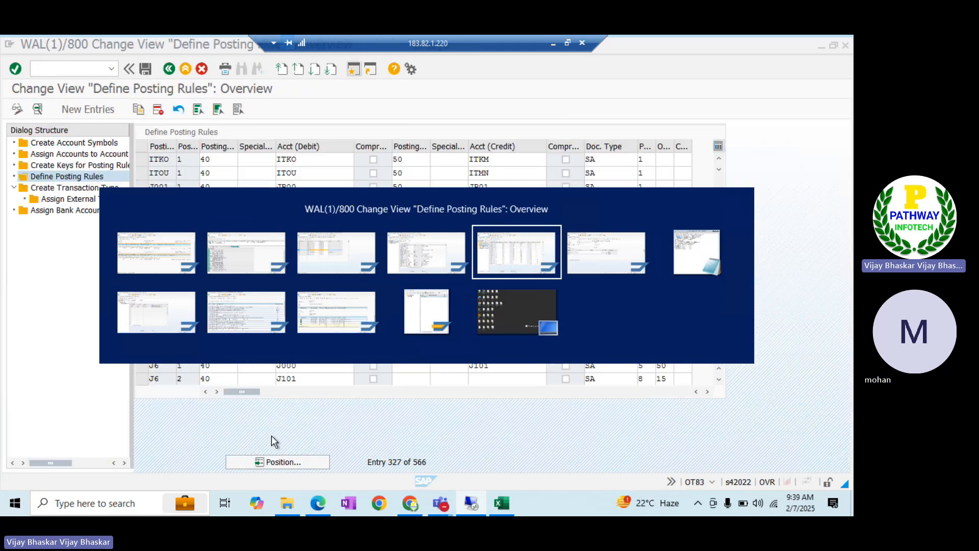
{"action": "key", "text": "alt+shift+Tab"}
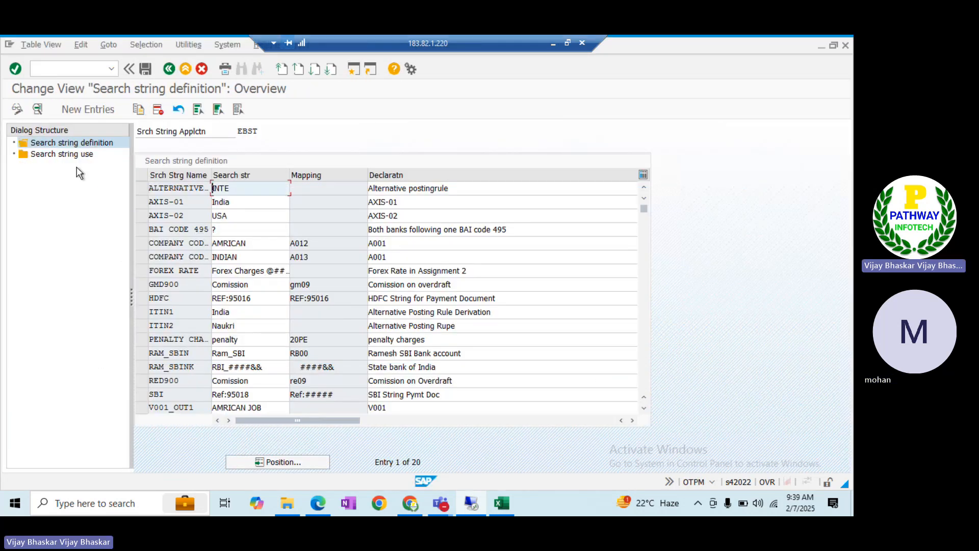
{"action": "left_click", "coordinate": [69, 157]}
{"action": "double_click", "coordinate": [69, 159]}
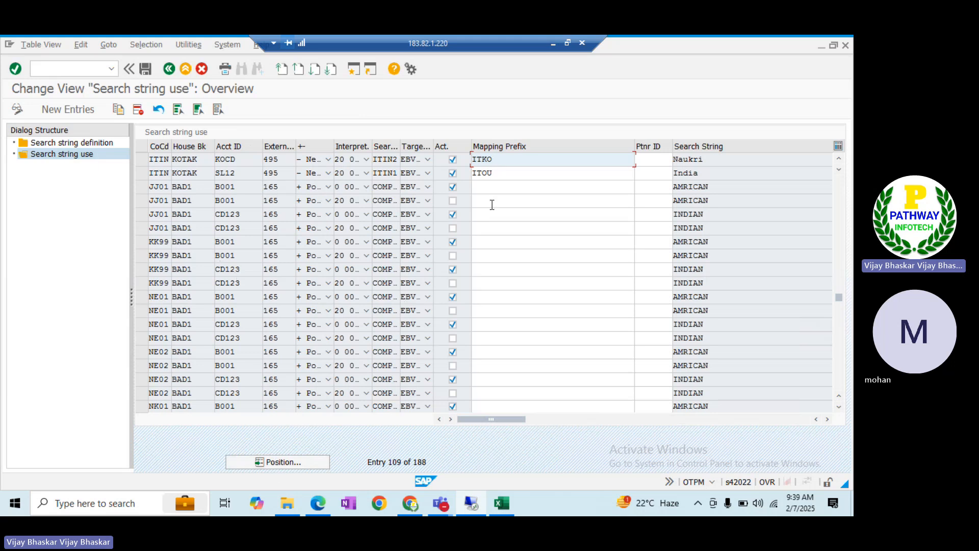
Check the ITKO and ITOU mapping prefixes, then return to the posting log
{"action": "left_click", "coordinate": [499, 160]}
{"action": "left_click", "coordinate": [498, 169]}
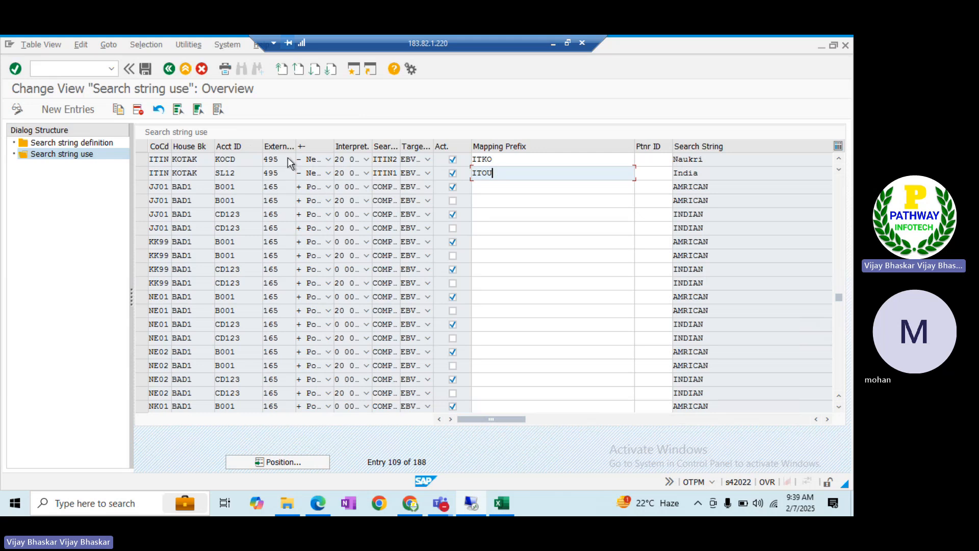
{"action": "key", "text": "alt+Tab"}
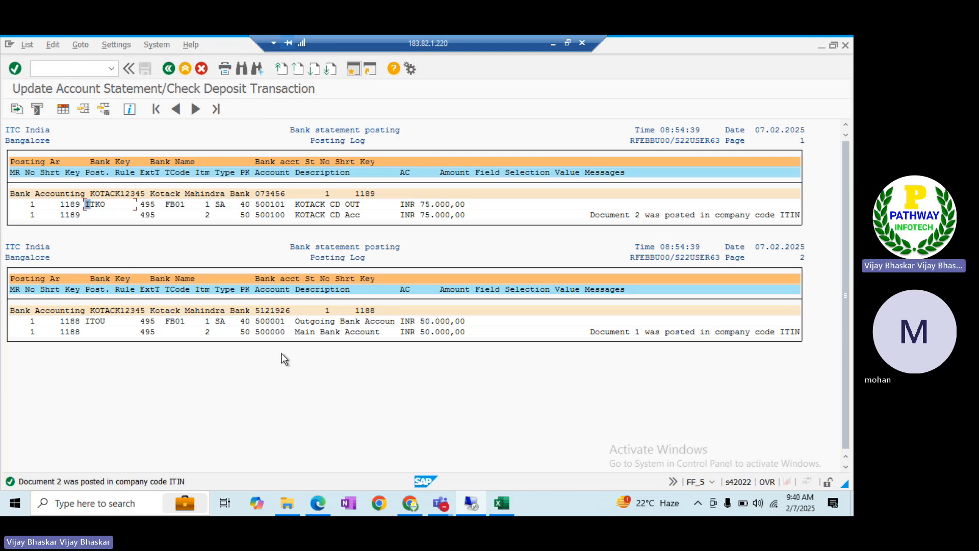
Review accounts 500101 and 500100, transaction type 495, FB01 and rules ITKO/ITOU in the log
{"action": "left_click_drag", "start_coordinate": [255, 205], "coordinate": [286, 216]}
{"action": "left_click", "coordinate": [259, 206]}
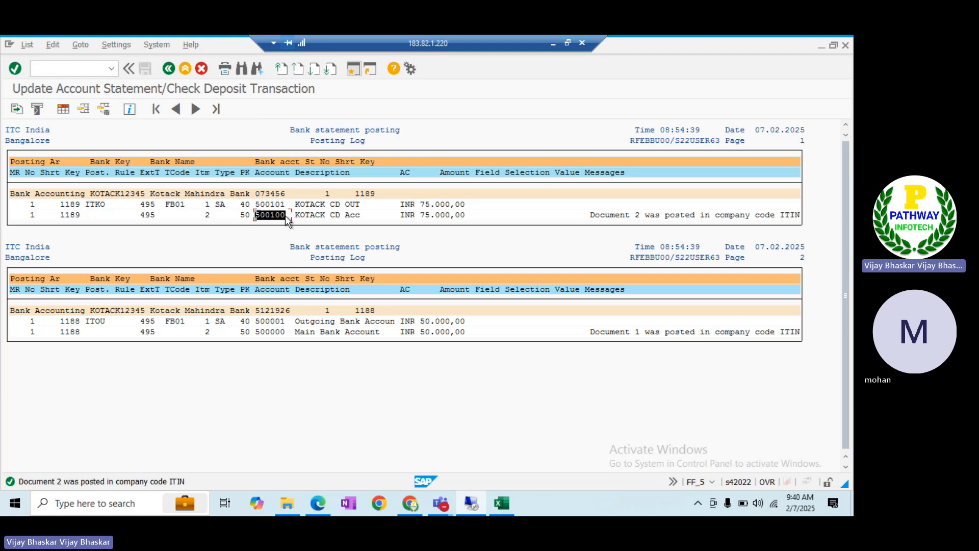
{"action": "left_click", "coordinate": [280, 232]}
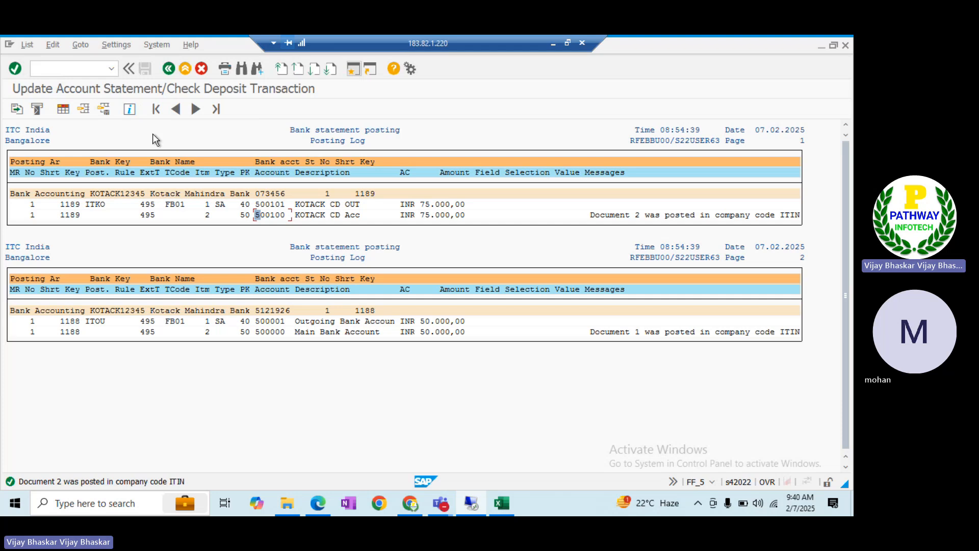
{"action": "left_click", "coordinate": [142, 204]}
{"action": "left_click", "coordinate": [139, 320]}
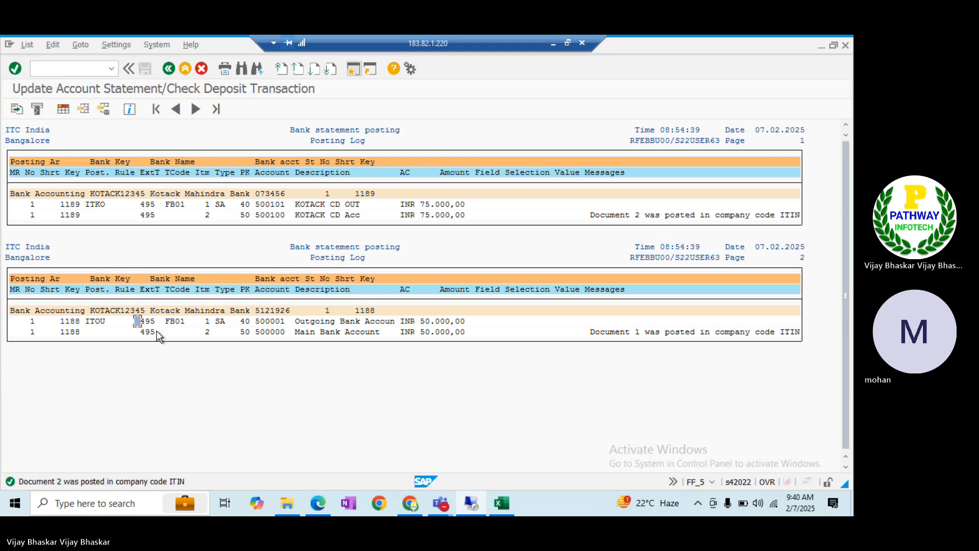
{"action": "left_click", "coordinate": [168, 320]}
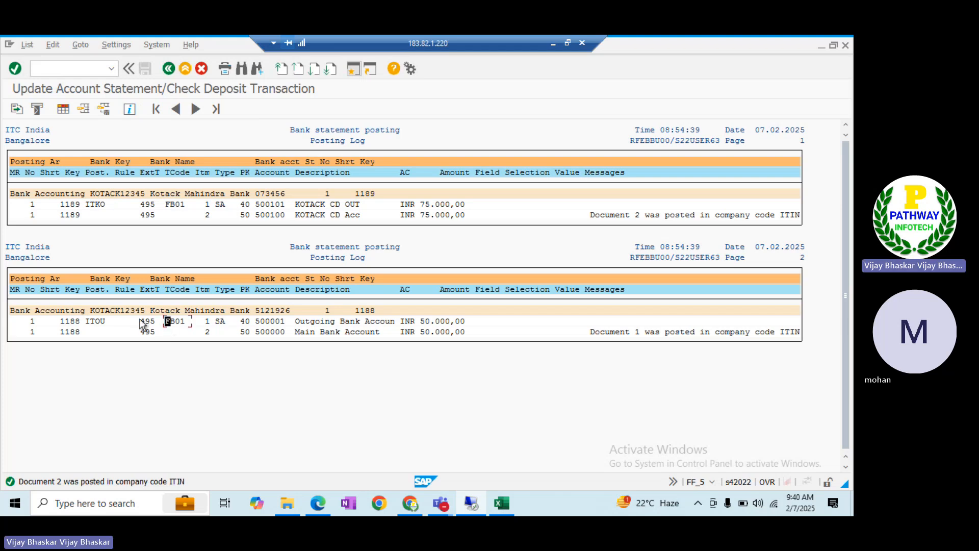
{"action": "left_click", "coordinate": [83, 320]}
{"action": "left_click_drag", "start_coordinate": [86, 203], "coordinate": [103, 205]}
Capture the SAP posting log area as a screenshot and copy it to the clipboard
{"action": "left_click", "coordinate": [567, 43]}
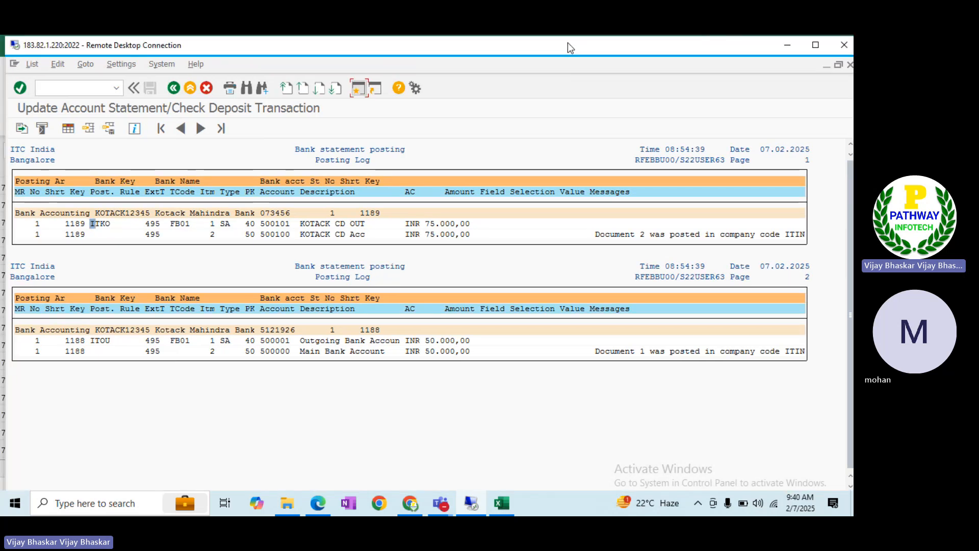
{"action": "key", "text": "super+shift+s"}
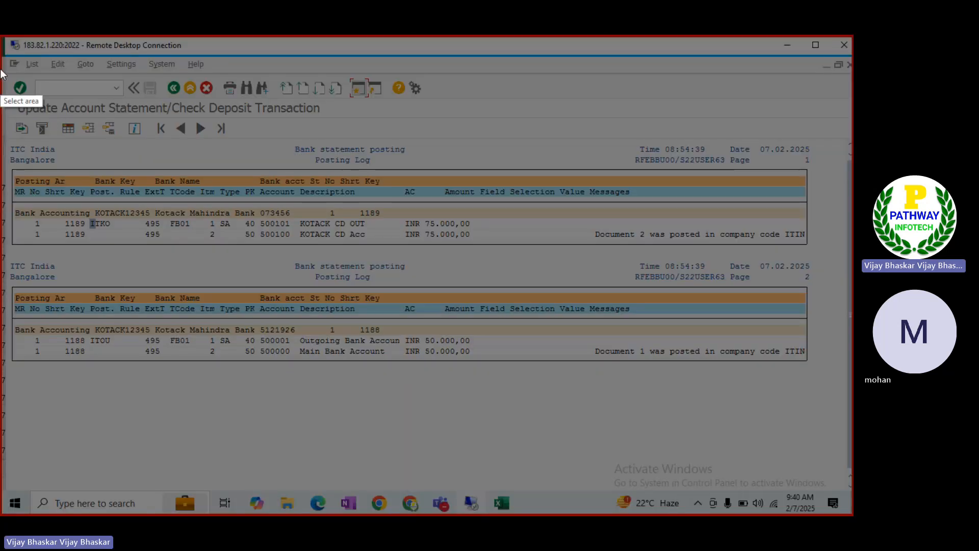
{"action": "mouse_move", "coordinate": [4, 55]}
{"action": "left_mouse_down"}
{"action": "mouse_move", "coordinate": [16, 72]}
{"action": "mouse_move", "coordinate": [671, 389]}
{"action": "mouse_move", "coordinate": [844, 405]}
{"action": "left_mouse_up"}
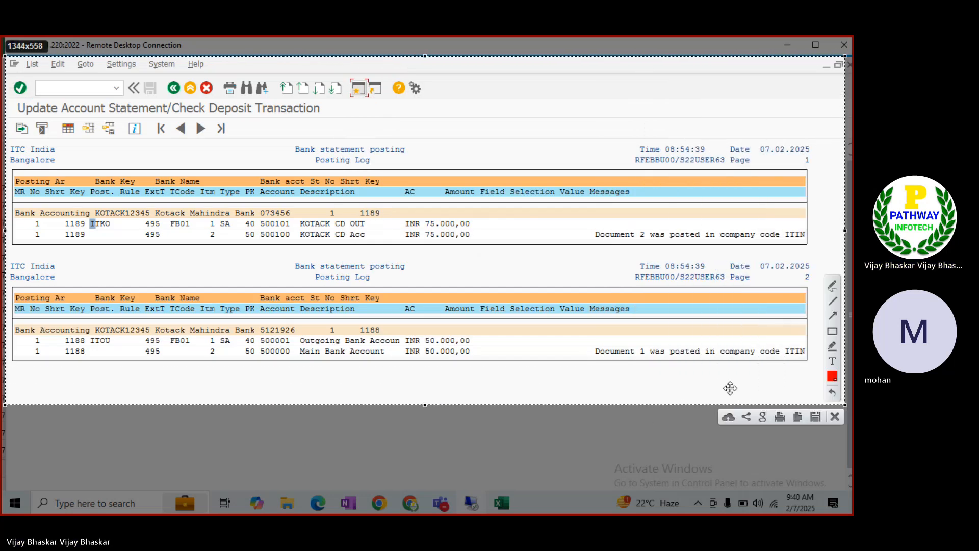
{"action": "left_click", "coordinate": [798, 416]}
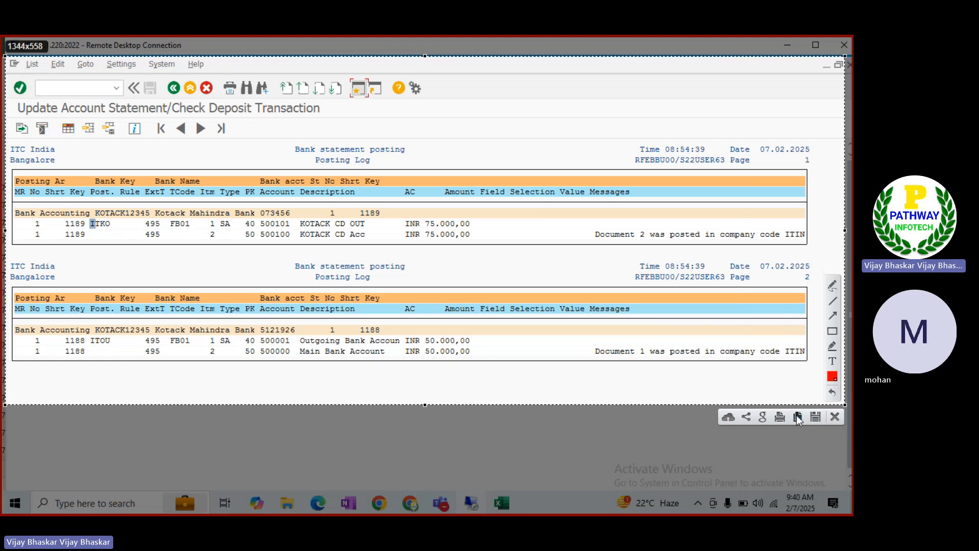
In the Excel notes, delete the old AXIS log picture and paste the Kotak screenshot at A824
{"action": "left_click", "coordinate": [502, 503]}
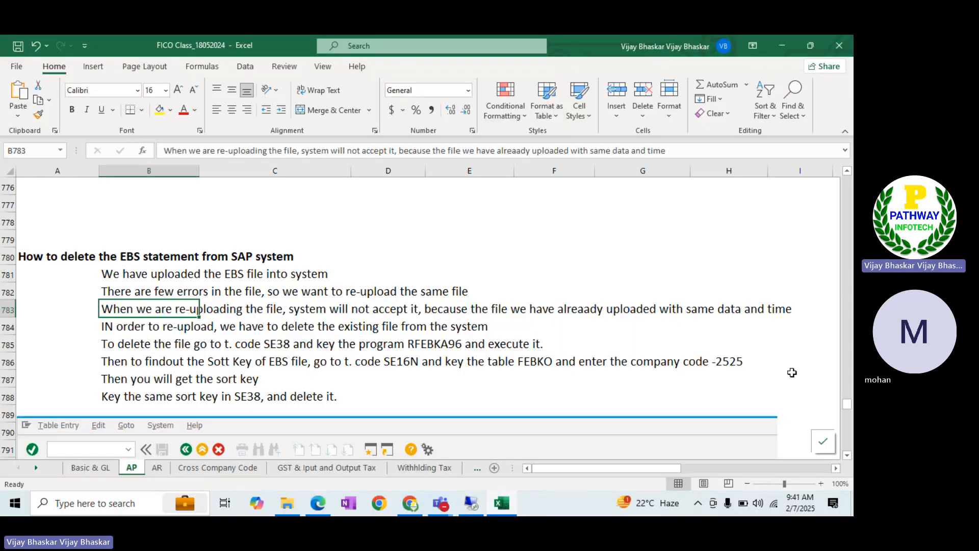
{"action": "scroll", "coordinate": [845, 430], "scroll_direction": "down", "scroll_amount": 10}
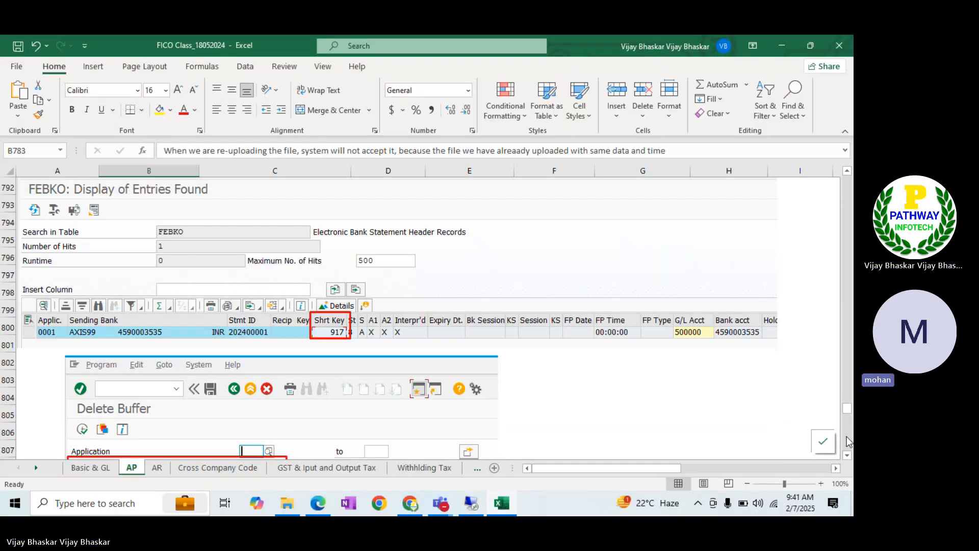
{"action": "scroll", "coordinate": [848, 442], "scroll_direction": "down", "scroll_amount": 6}
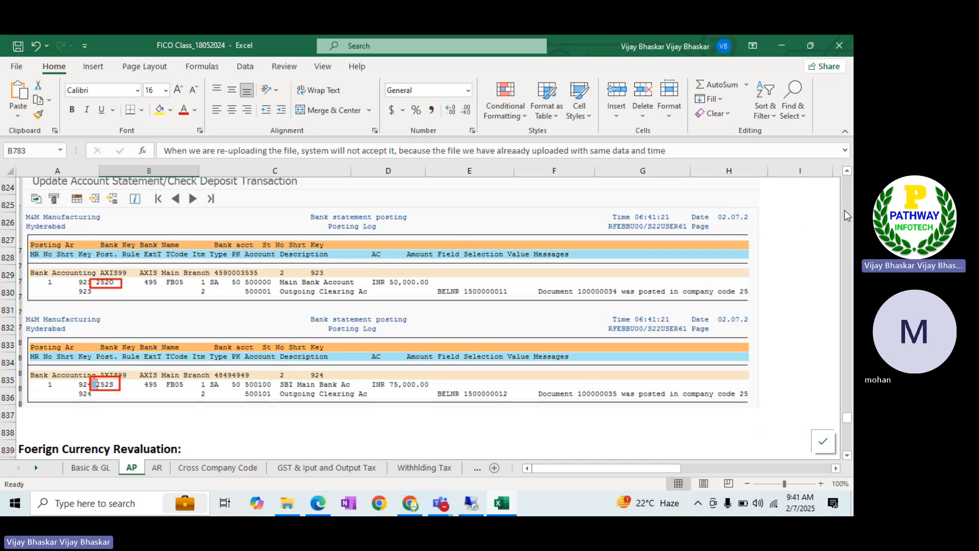
{"action": "left_click", "coordinate": [847, 170]}
{"action": "left_click", "coordinate": [847, 171]}
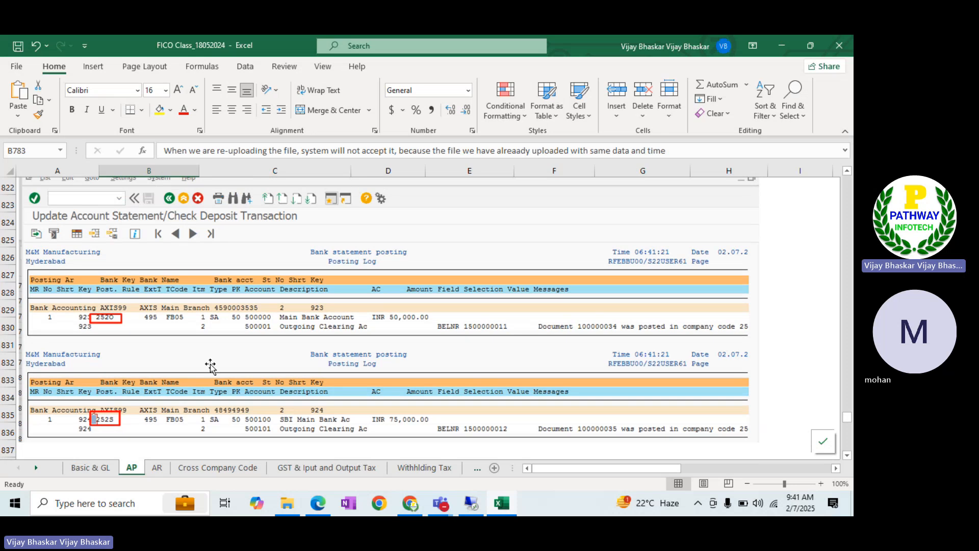
{"action": "left_click", "coordinate": [160, 310]}
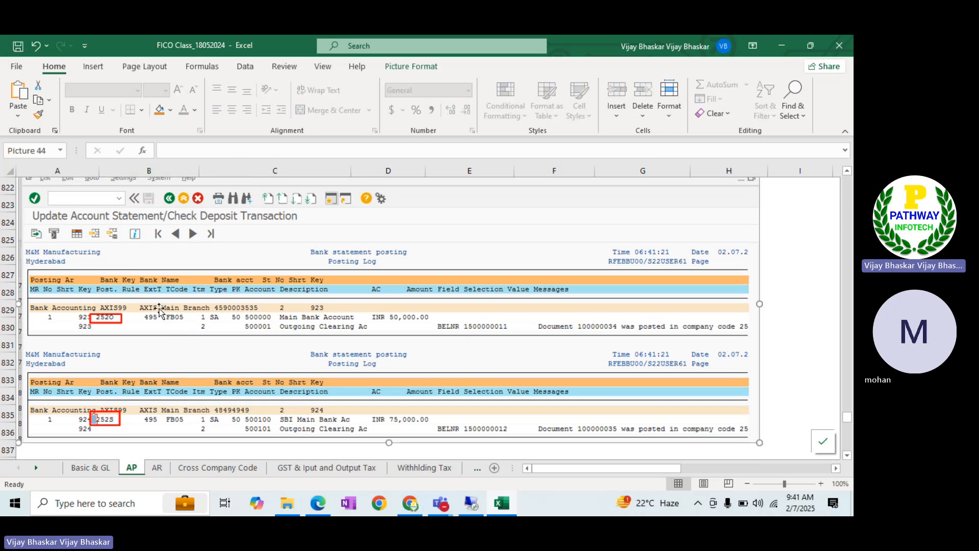
{"action": "key", "text": "Delete"}
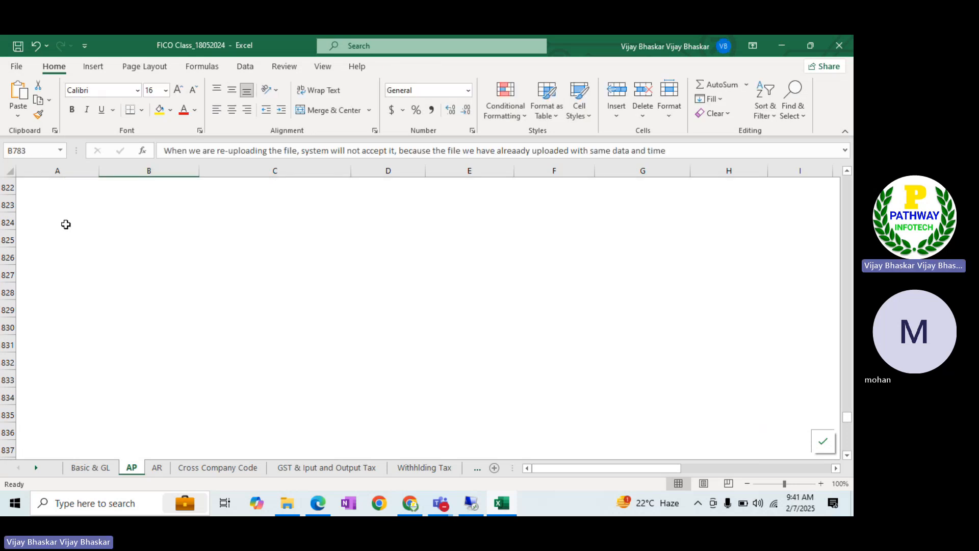
{"action": "left_click", "coordinate": [53, 212]}
{"action": "left_click", "coordinate": [54, 213]}
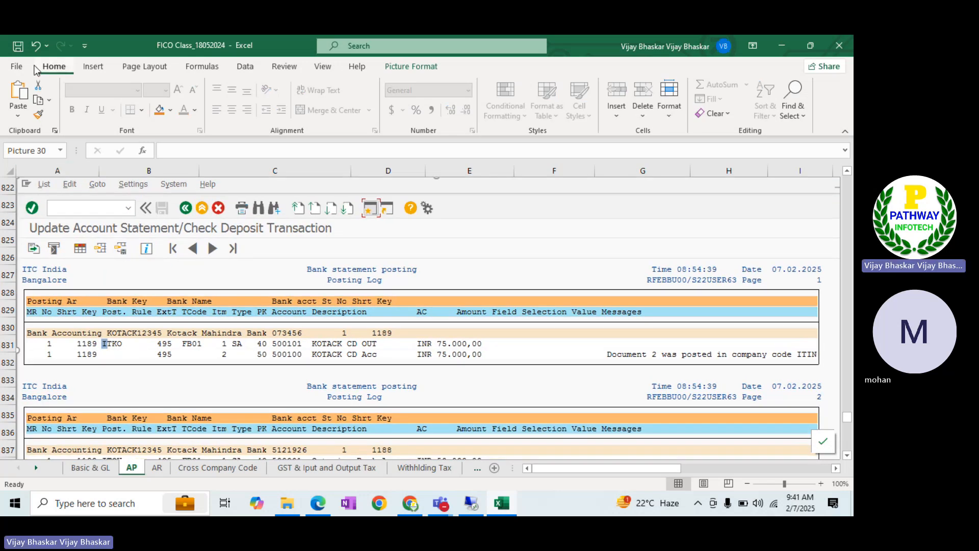
Save the notes workbook and return to the SAP remote session
{"action": "left_click", "coordinate": [847, 456]}
{"action": "left_click", "coordinate": [847, 456]}
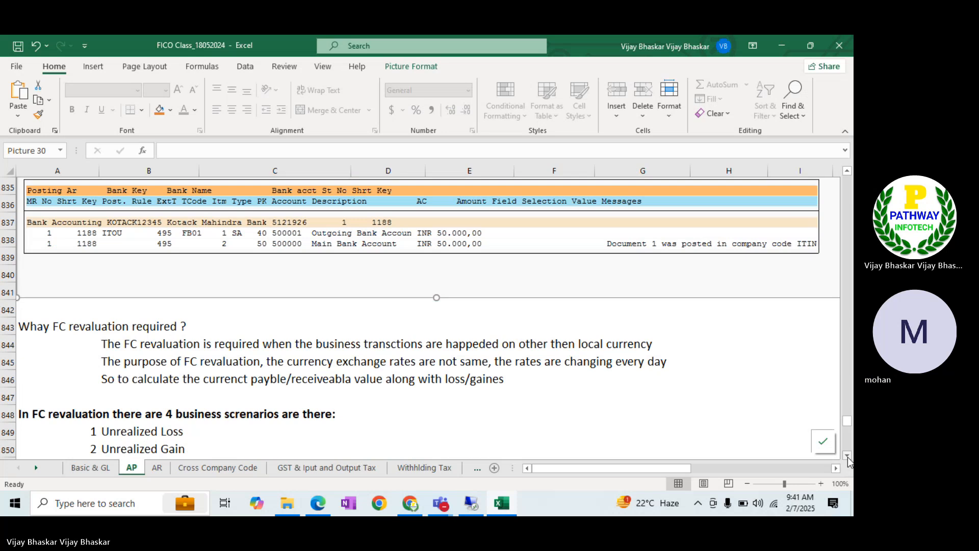
{"action": "left_click", "coordinate": [40, 309]}
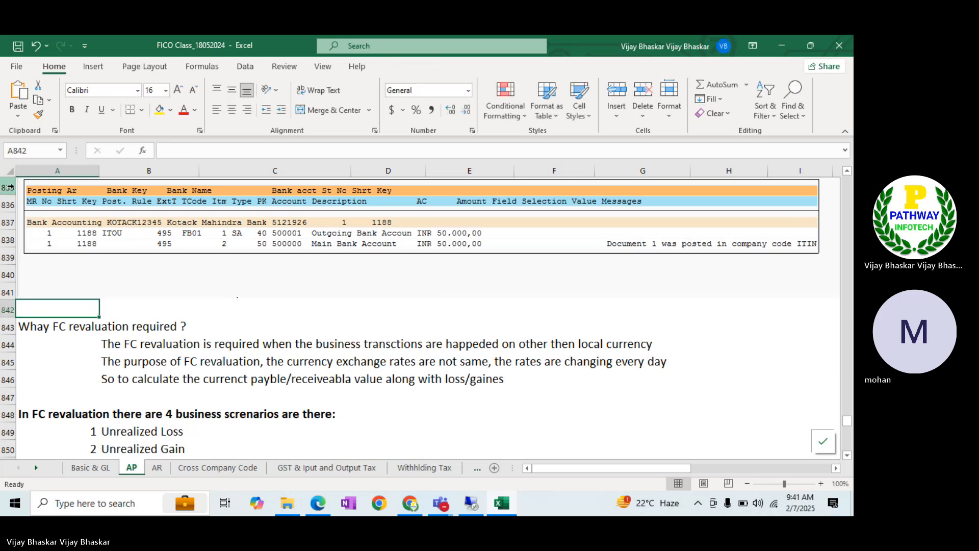
{"action": "left_click", "coordinate": [16, 49]}
{"action": "mouse_move", "coordinate": [462, 504]}
{"action": "left_click", "coordinate": [481, 474]}
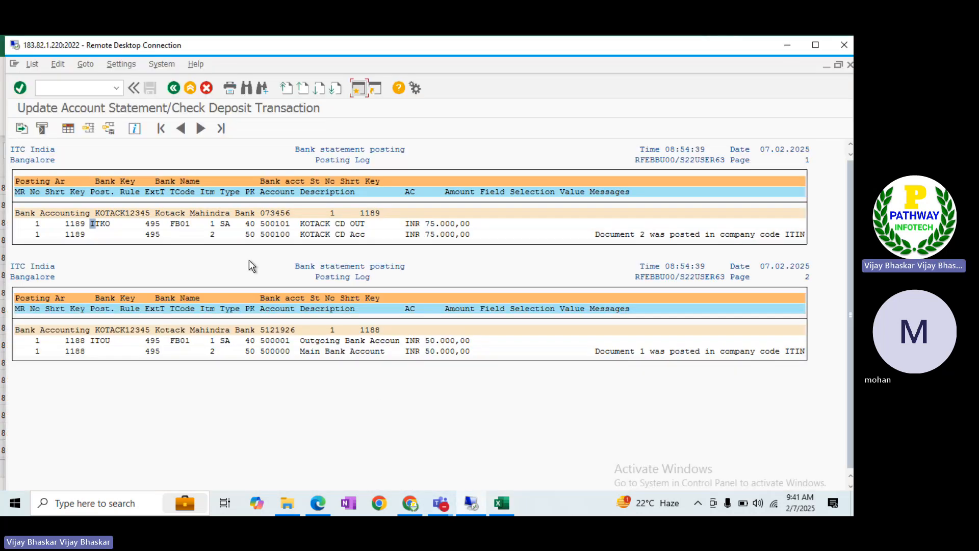
Go back twice to the Various Formats report and scroll to statement 00001188's 50.000,00 debit
{"action": "left_click", "coordinate": [816, 44]}
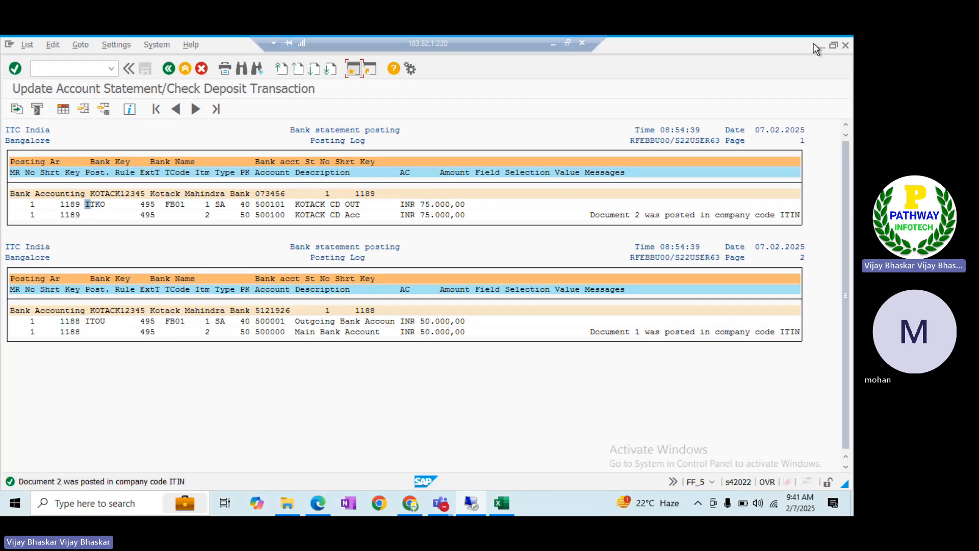
{"action": "left_click", "coordinate": [167, 68]}
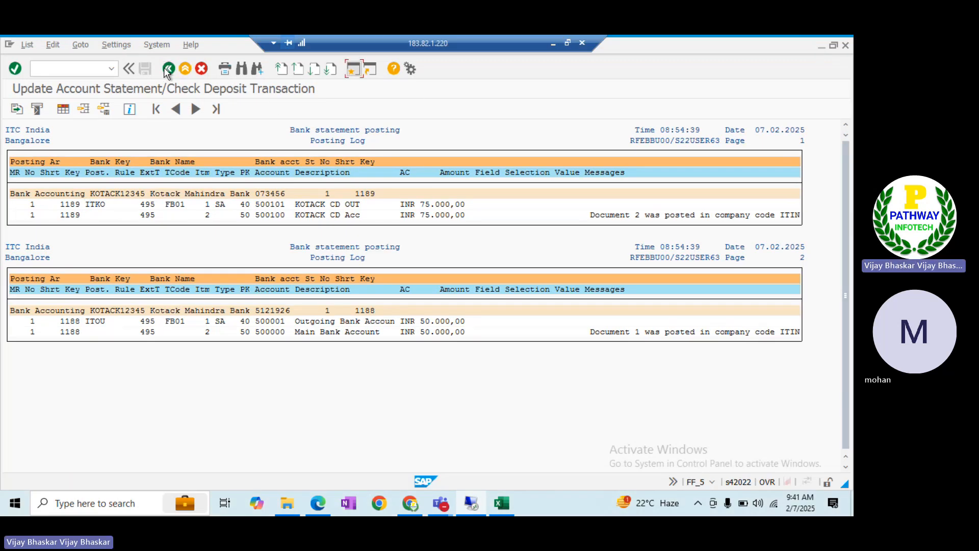
{"action": "left_click", "coordinate": [168, 68]}
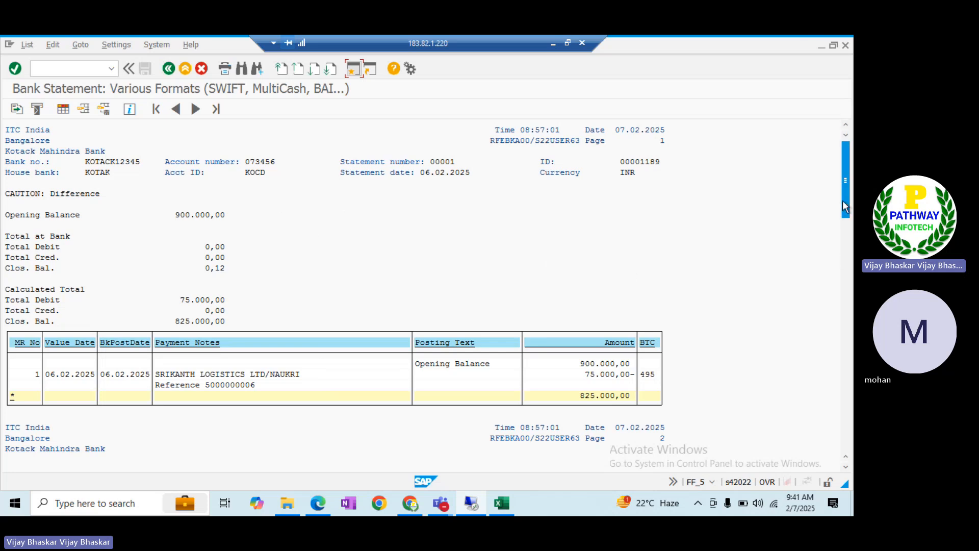
{"action": "left_click_drag", "start_coordinate": [845, 200], "coordinate": [840, 456]}
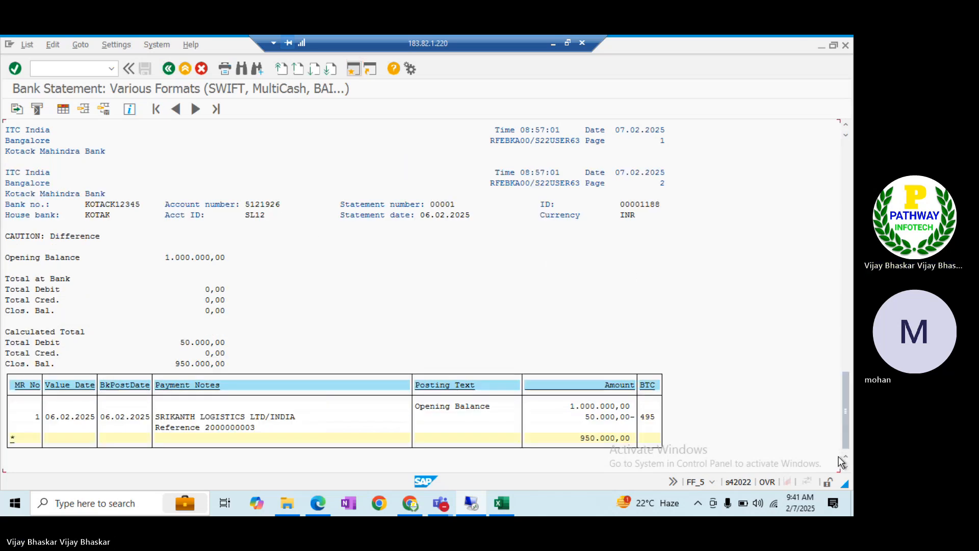